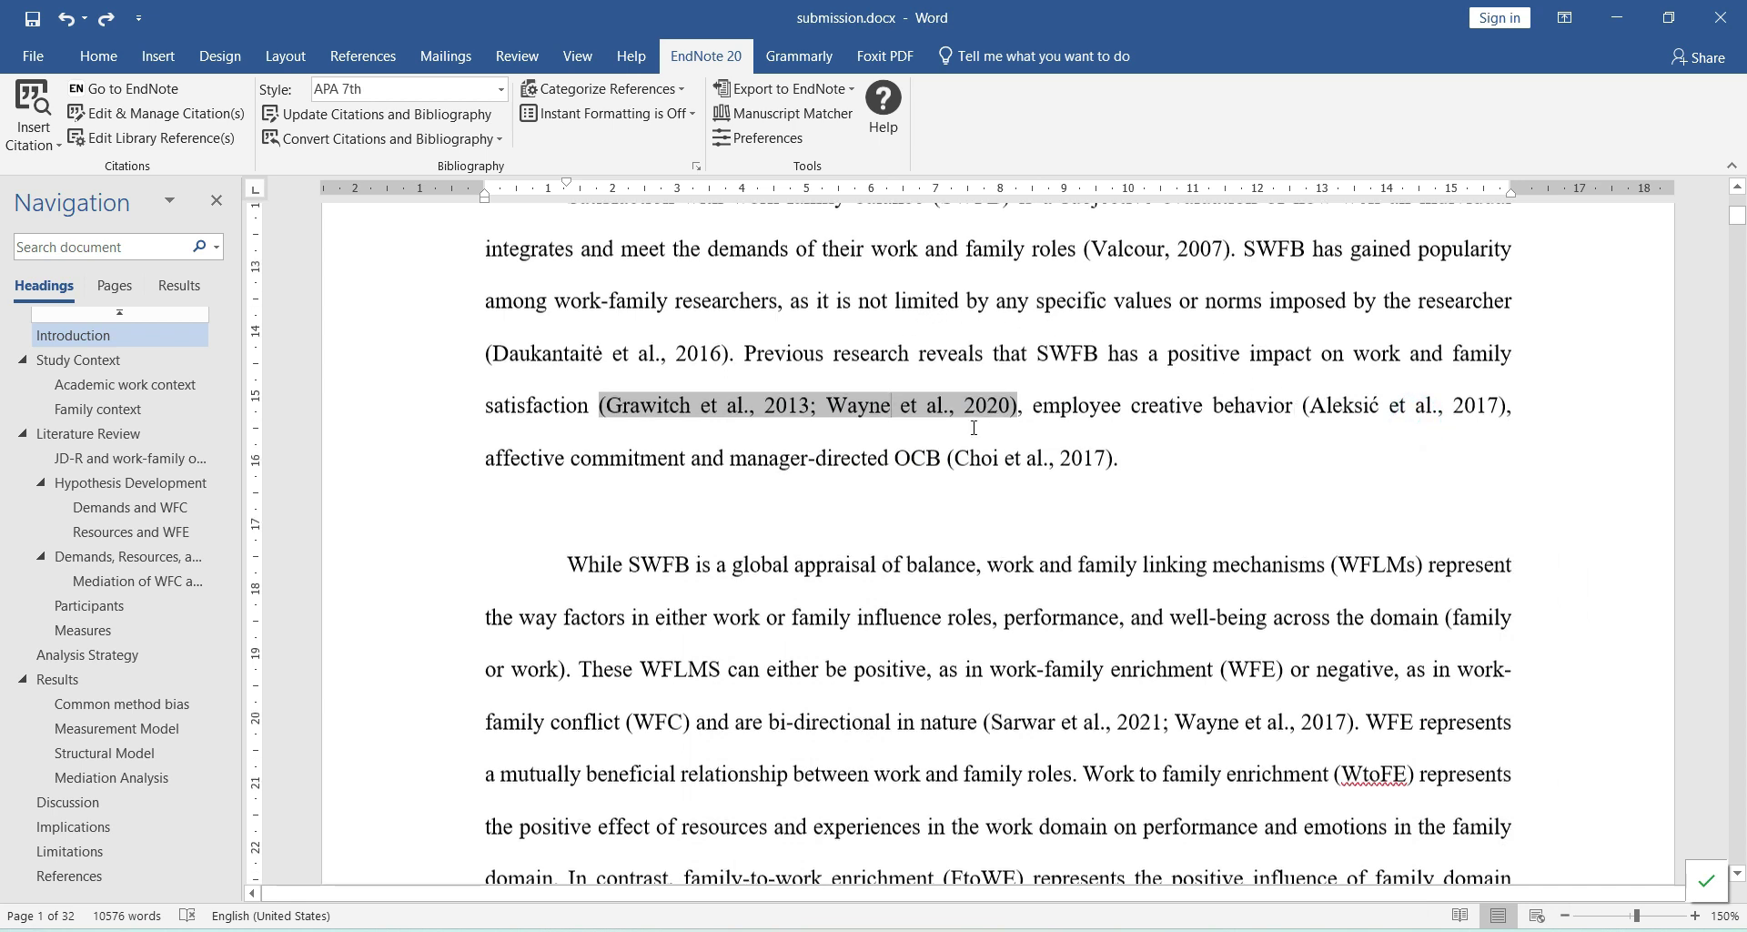
Step: Examine the introduction paragraph on work-family linking mechanisms (WFLMs) and the in-text citation supporting its opening sentences
scroll(973, 427, "up", 5)
scroll(974, 428, "down", 4)
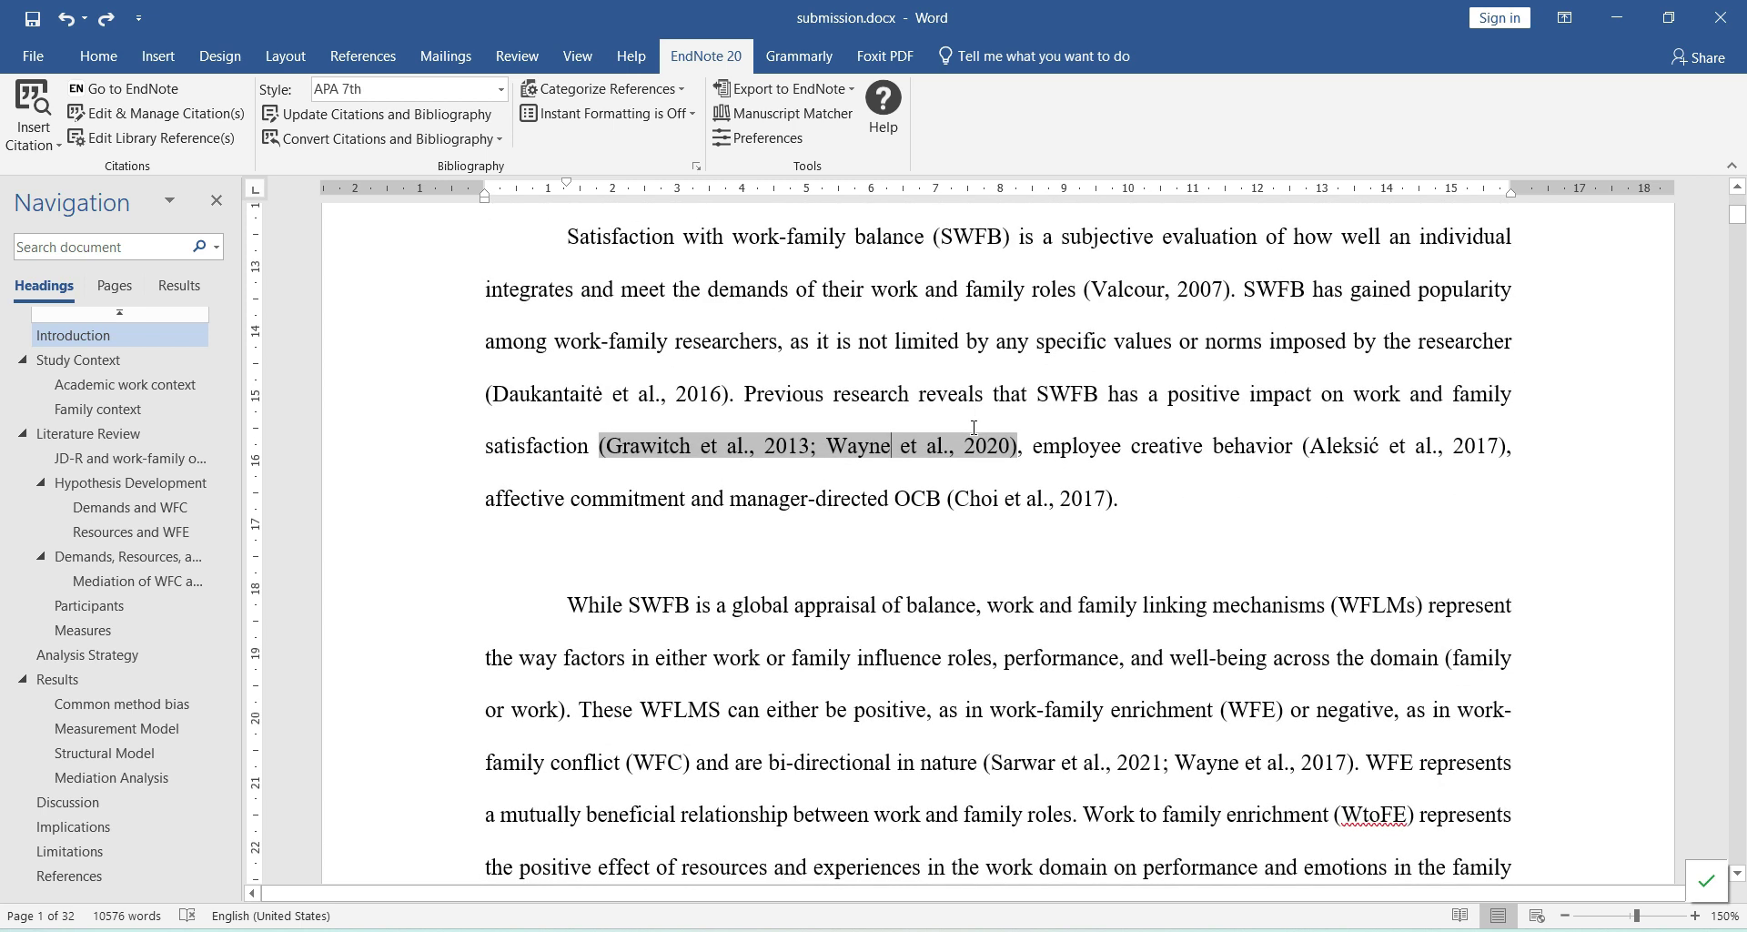
scroll(943, 457, "down", 3)
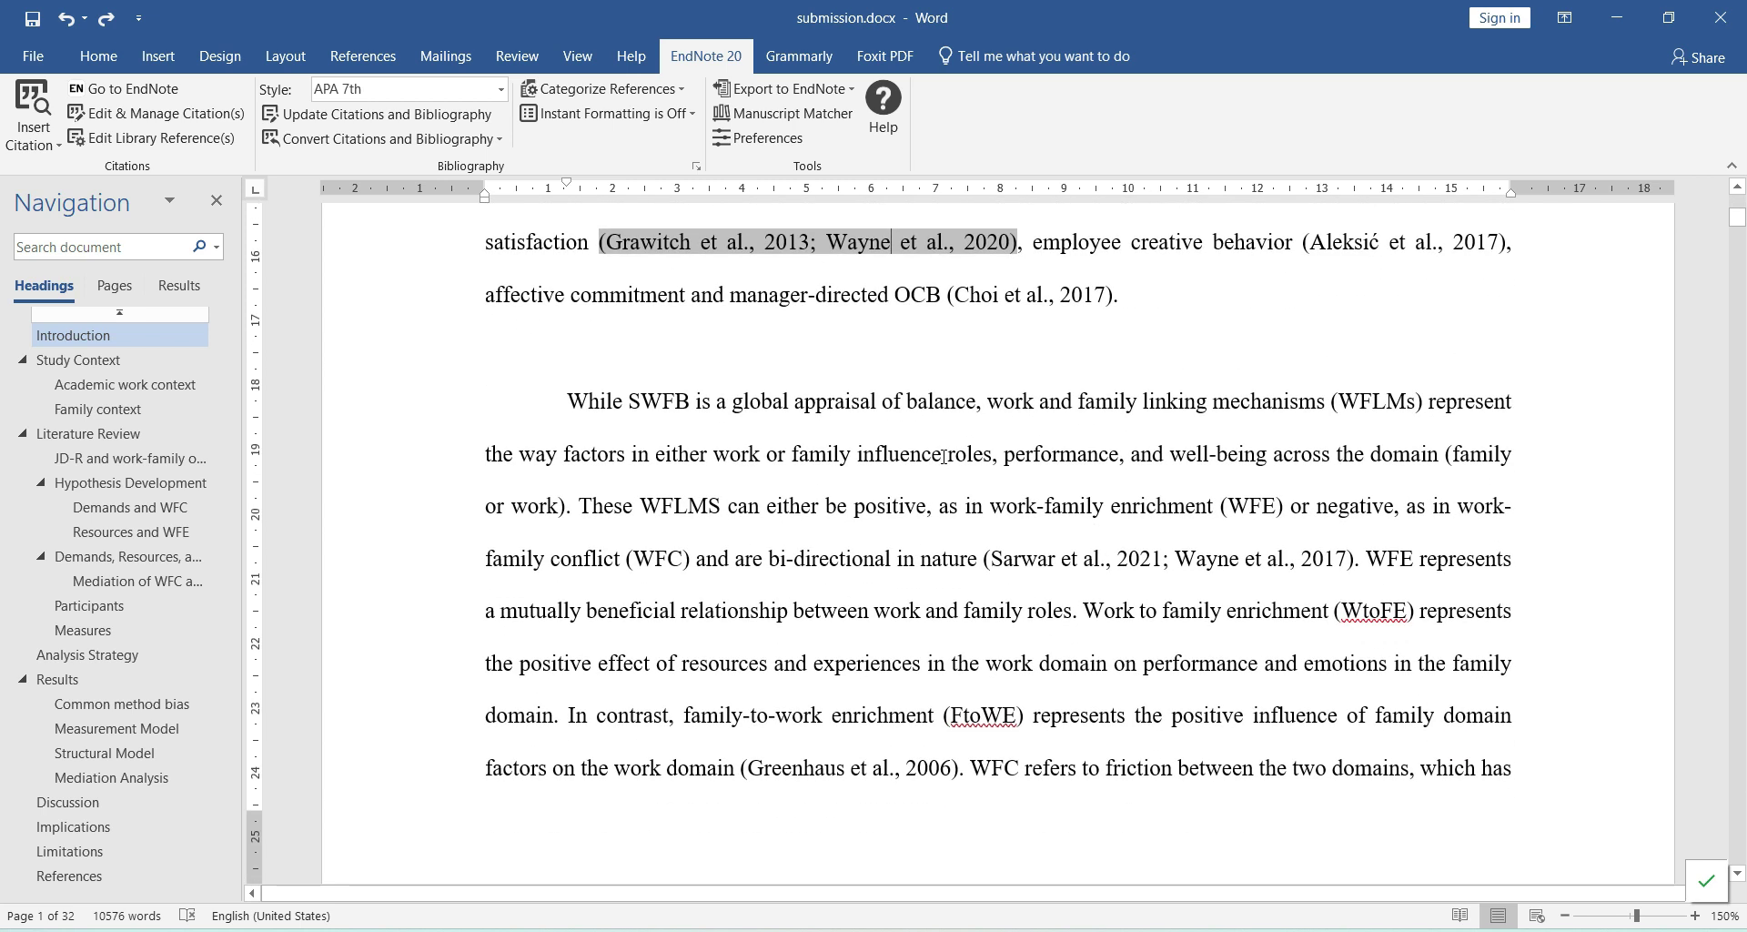
left_click_drag(567, 401, 1475, 777)
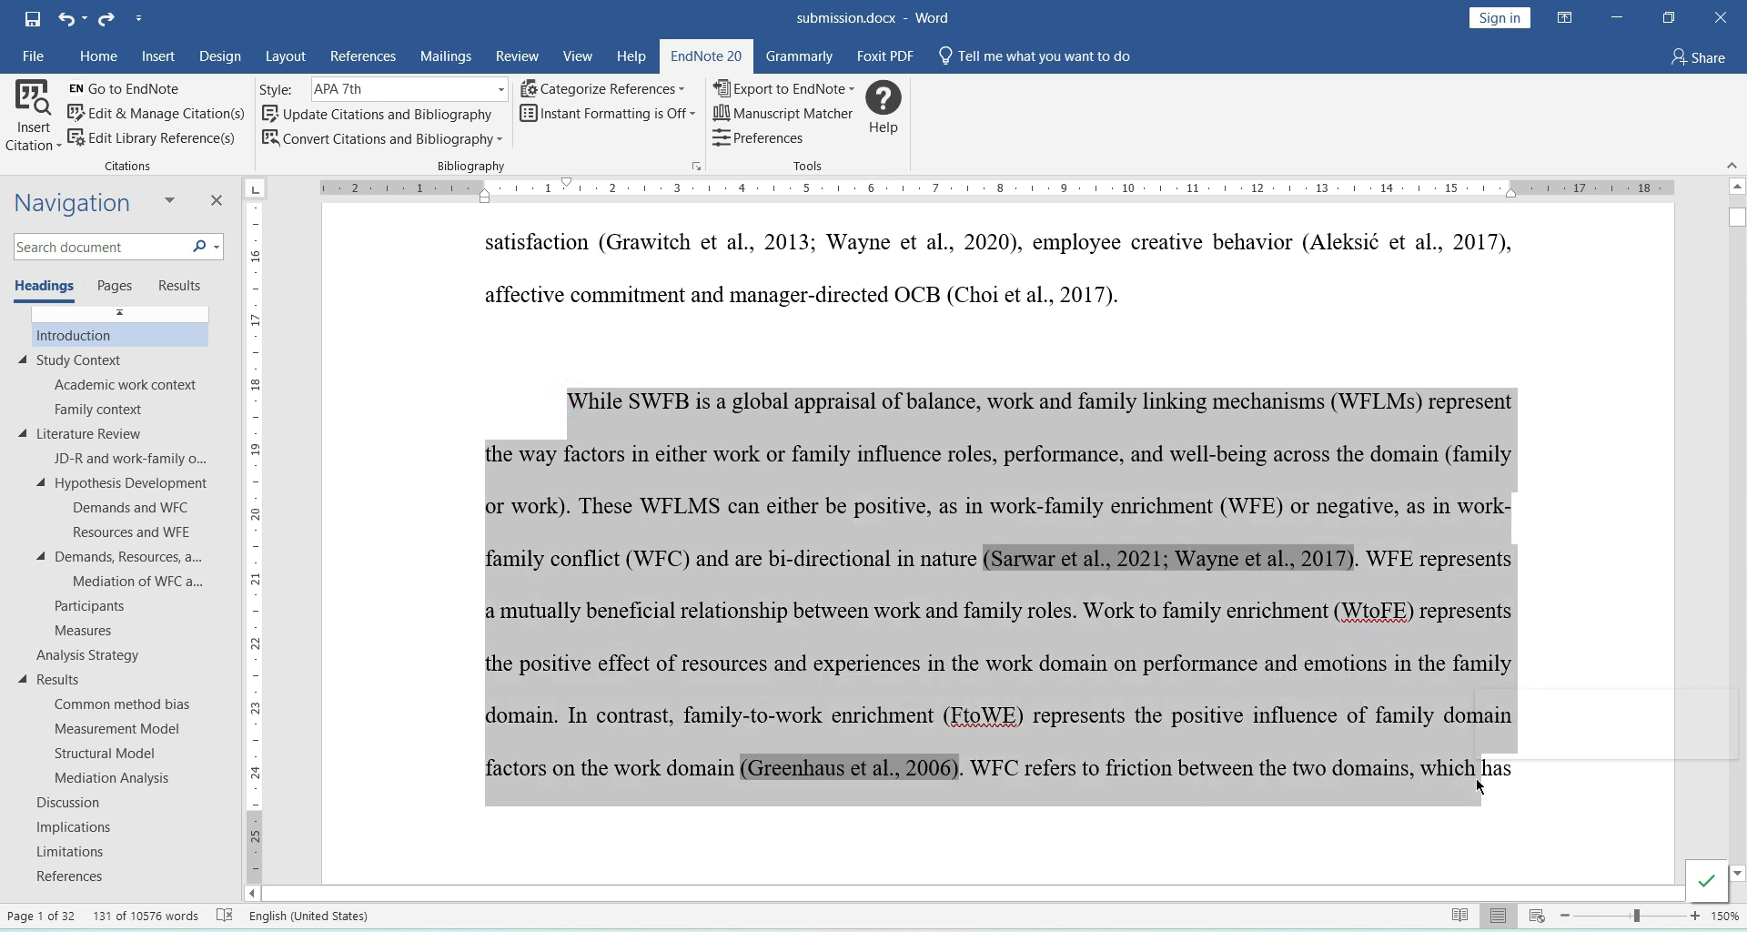
scroll(1476, 778, "down", 2)
left_click(1125, 452)
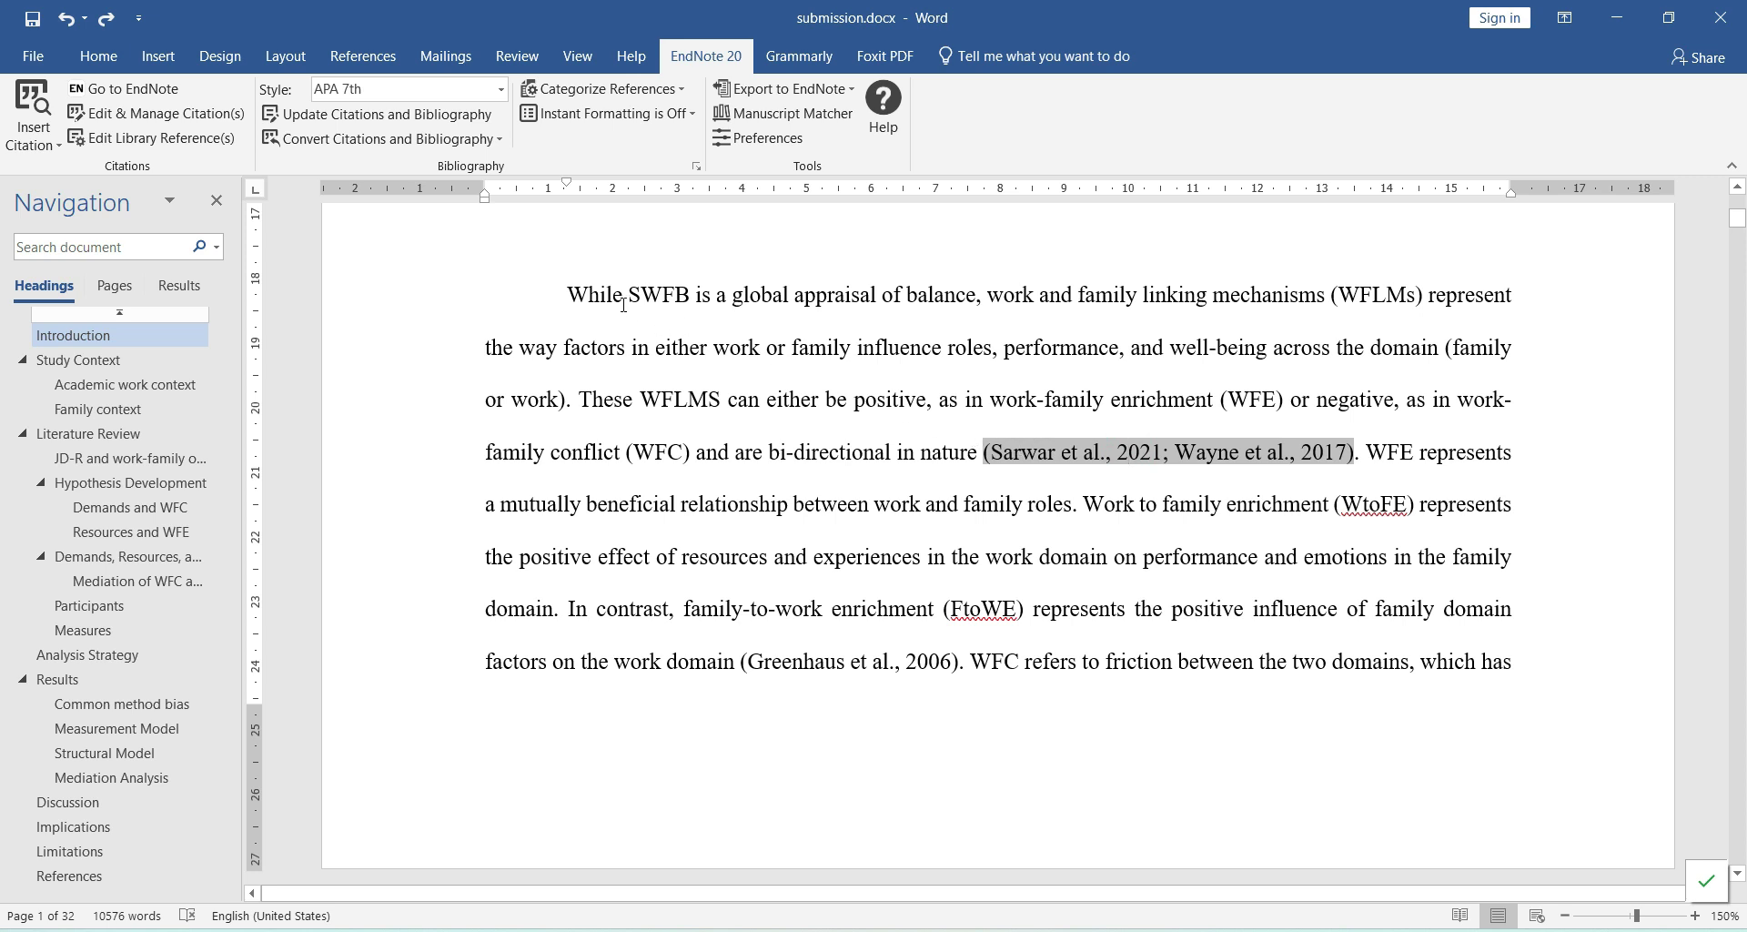
mouse_move(567, 293)
left_mouse_down()
mouse_move(642, 350)
mouse_move(928, 404)
mouse_move(969, 458)
left_mouse_up()
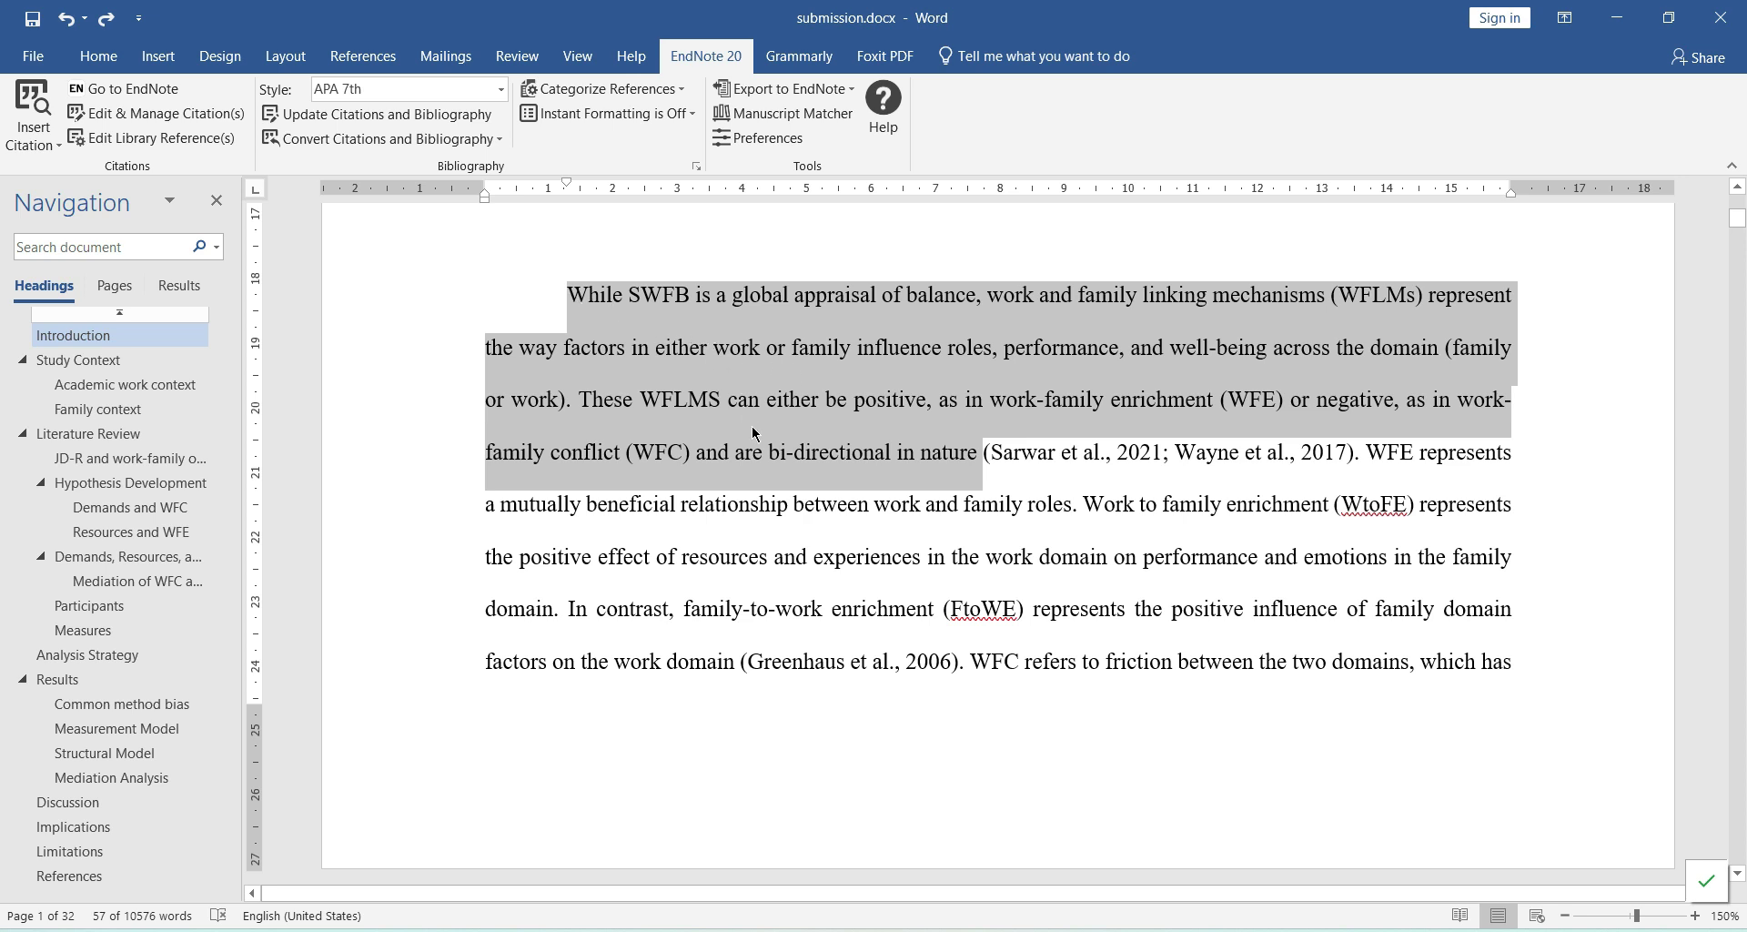
left_click(1097, 451)
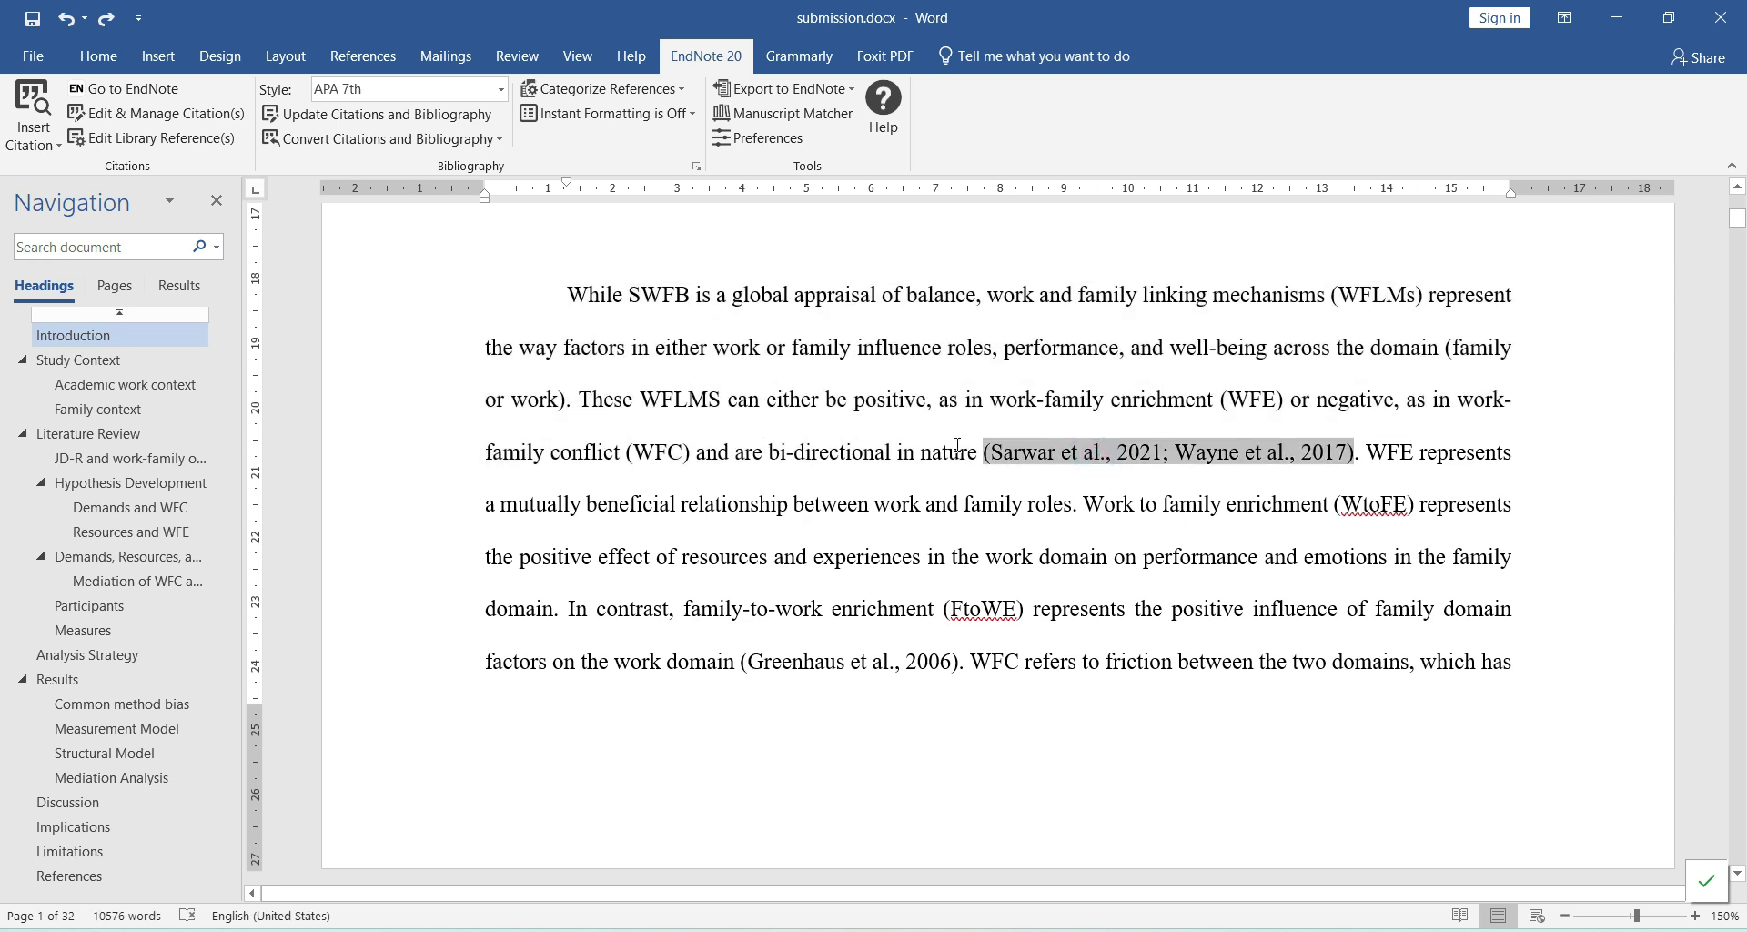
left_click_drag(564, 287, 981, 452)
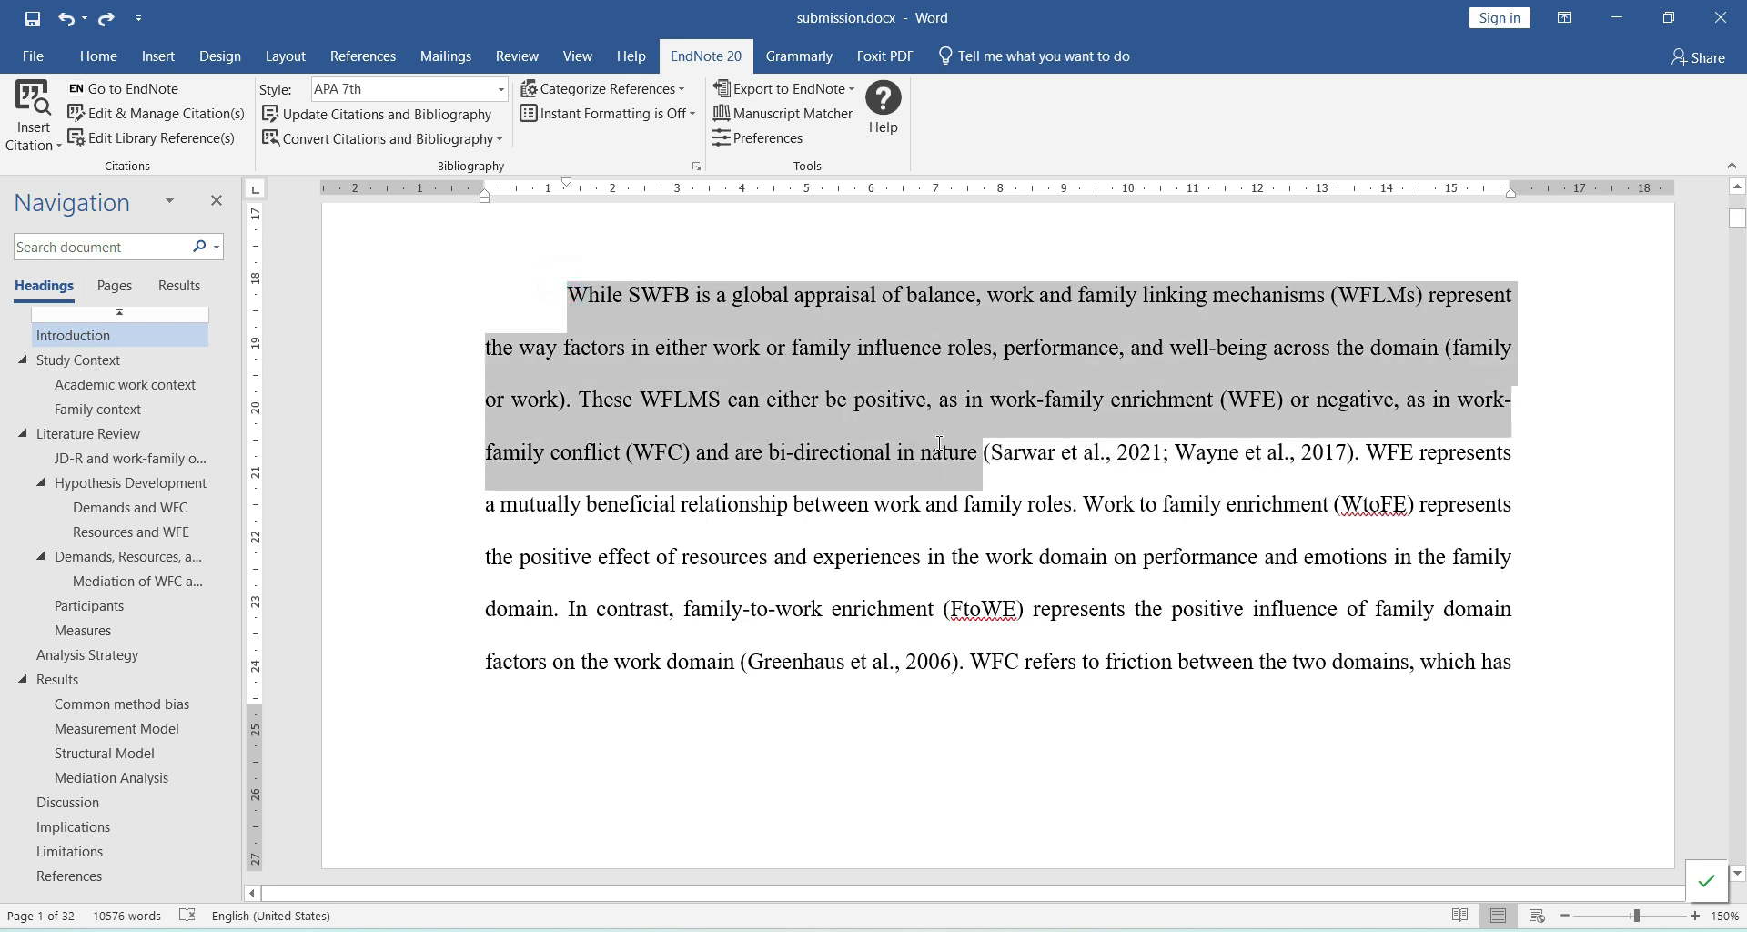
left_click(1123, 461)
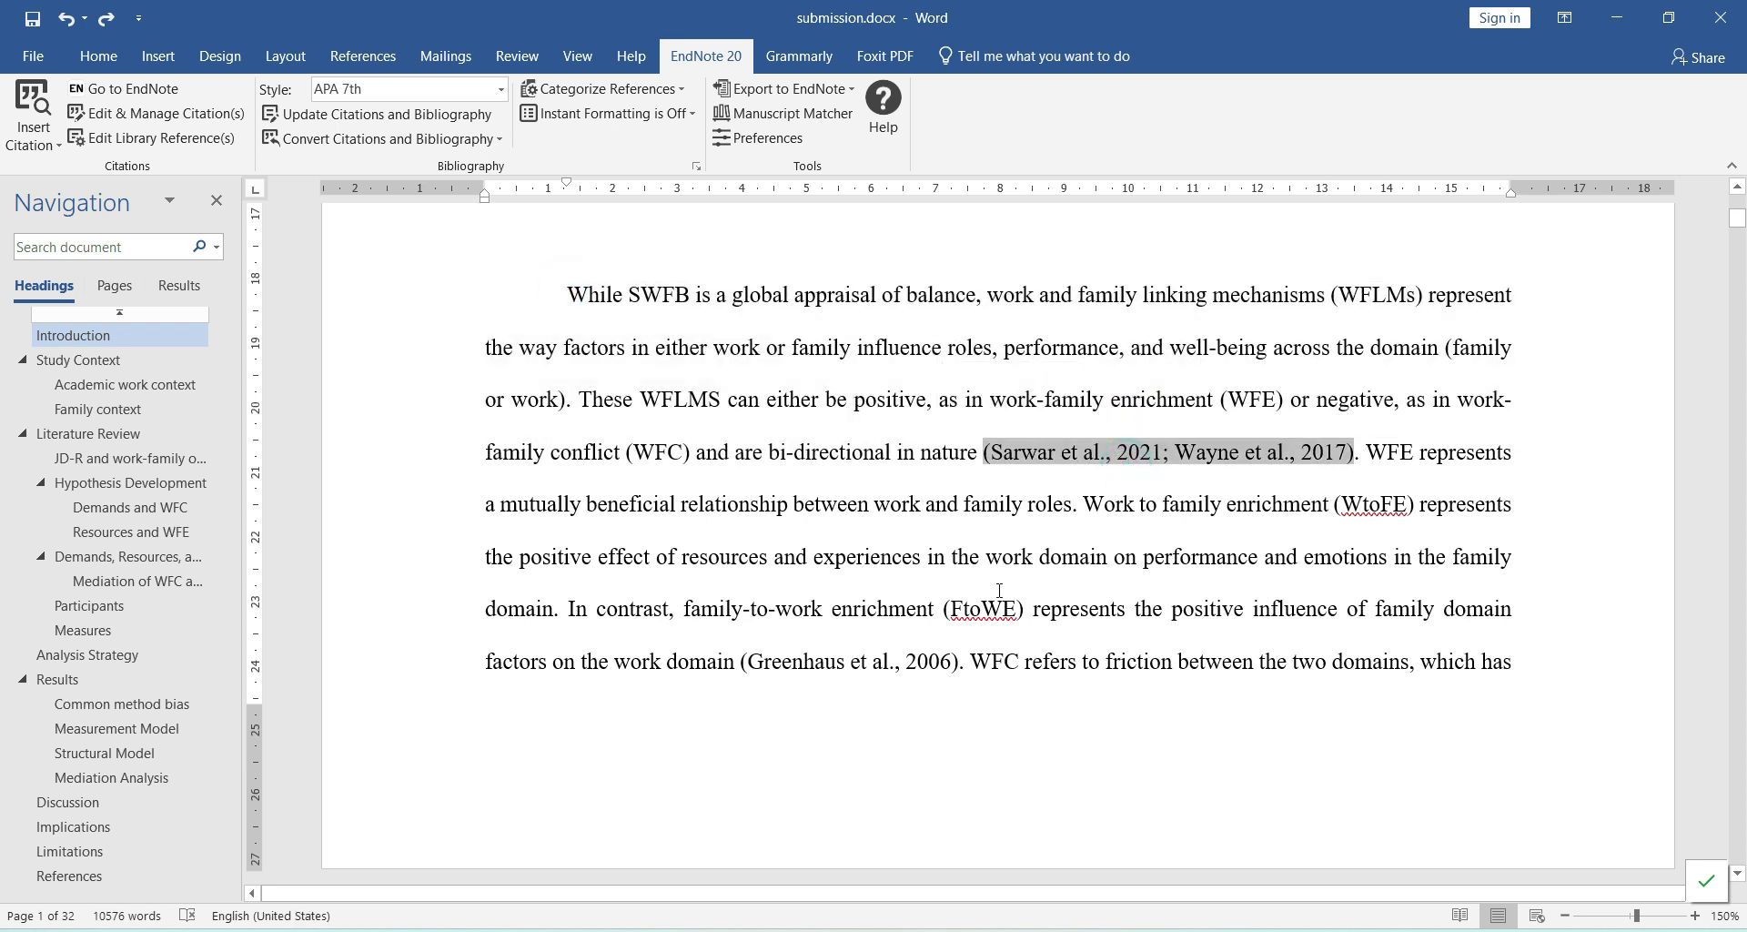
Step: Inspect the WFLMs paragraph's two in-text citations, highlighting the full two-source citation after "bi-directional in nature"
left_click(895, 653)
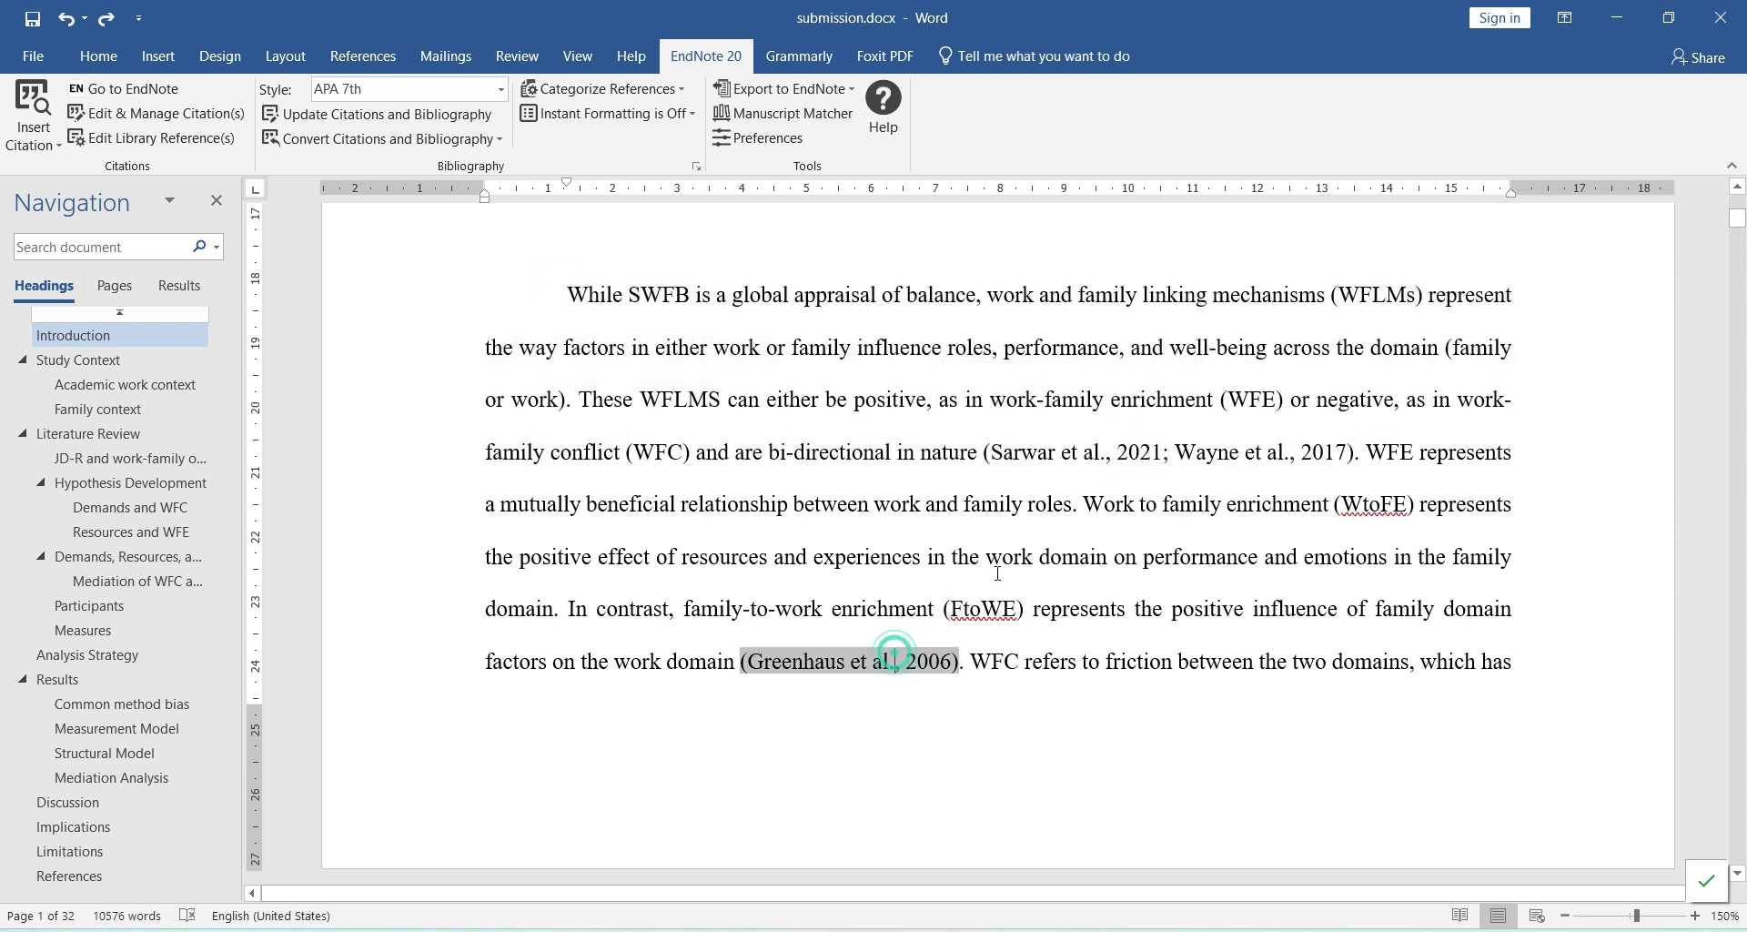
left_click(1119, 462)
left_click(882, 650)
scroll(857, 474, "down", 2)
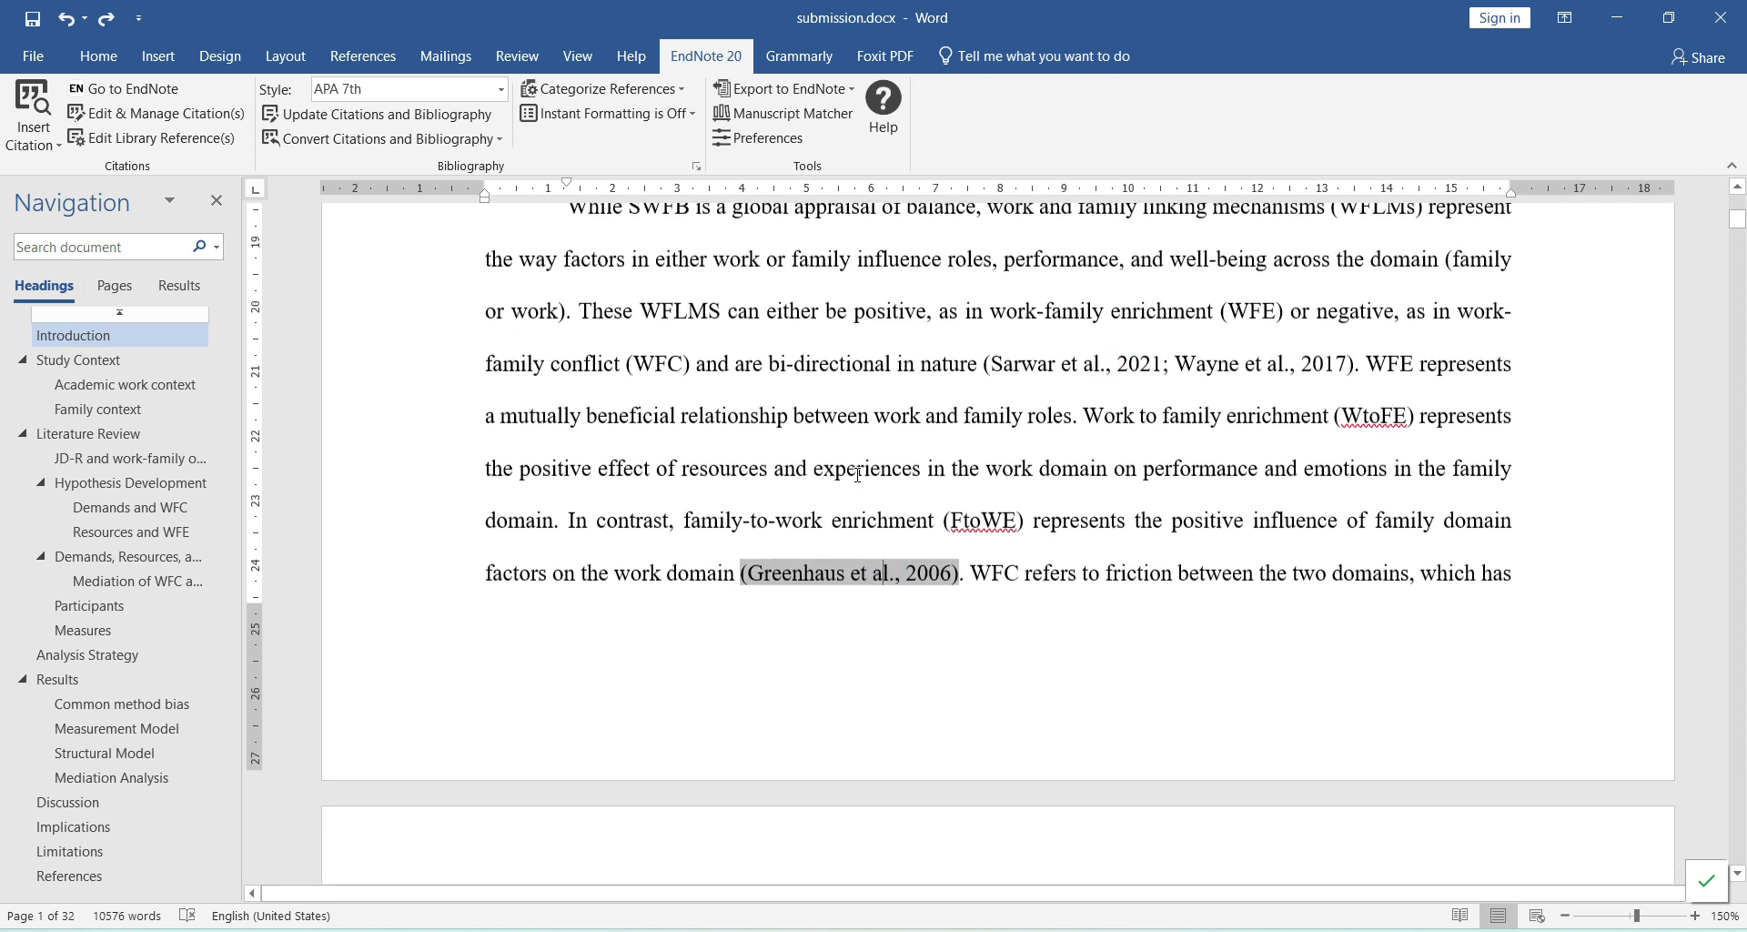
left_click(1008, 368)
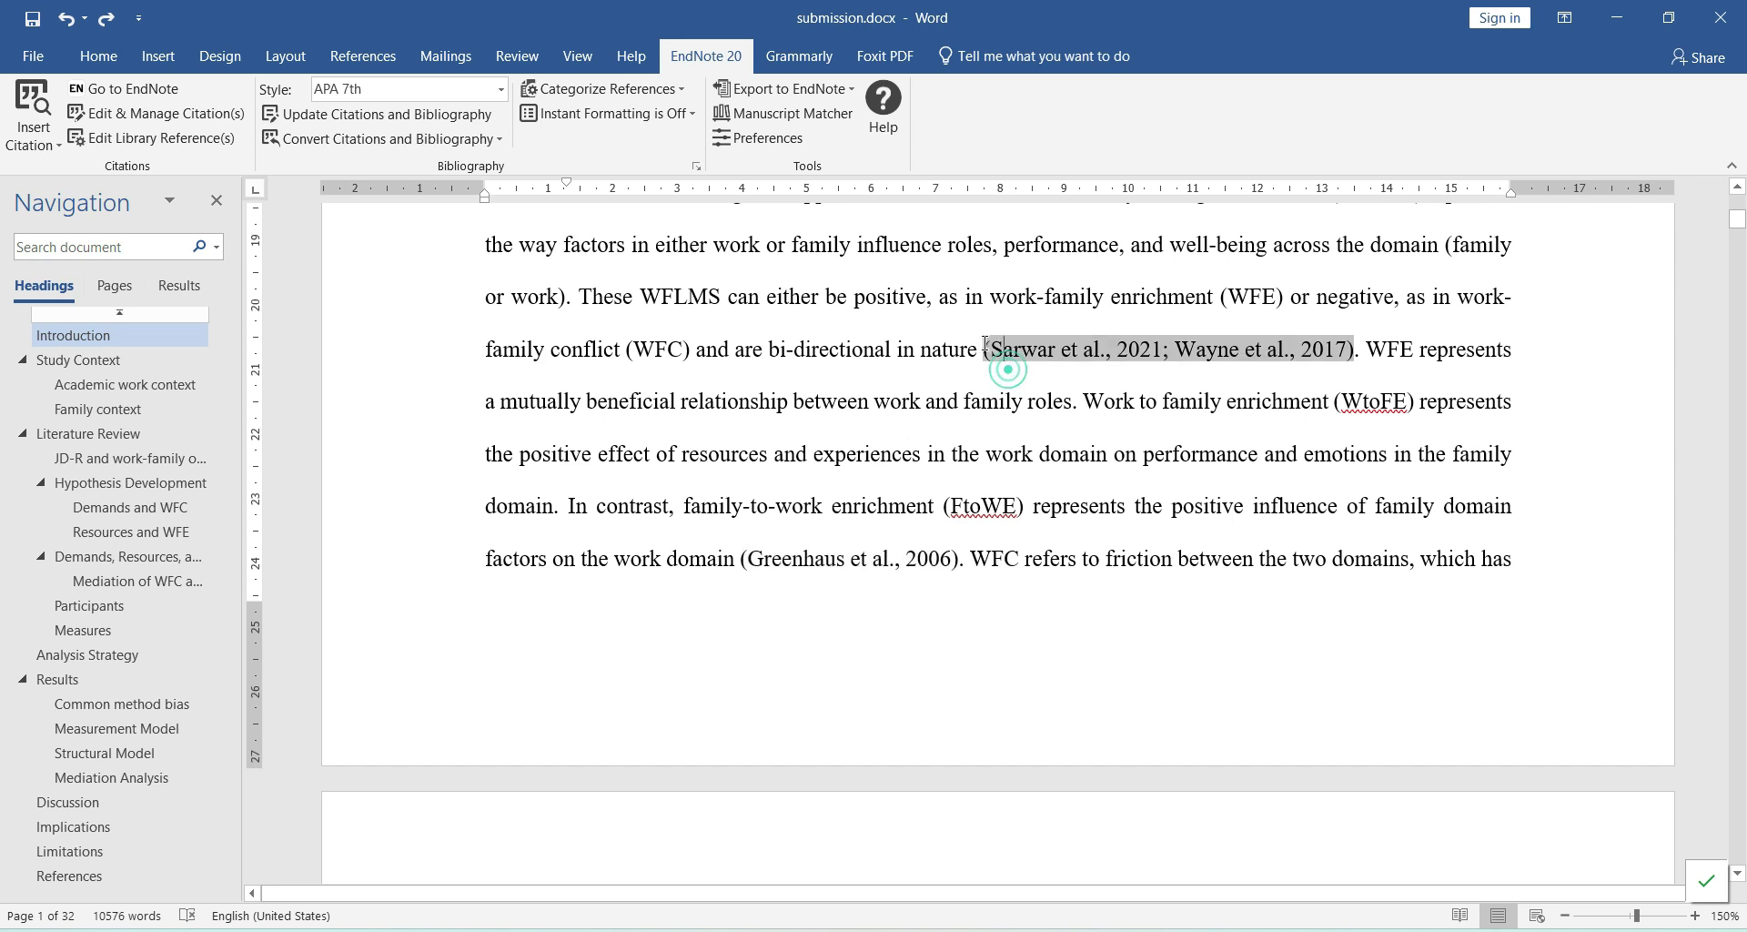
left_click_drag(985, 351, 1355, 361)
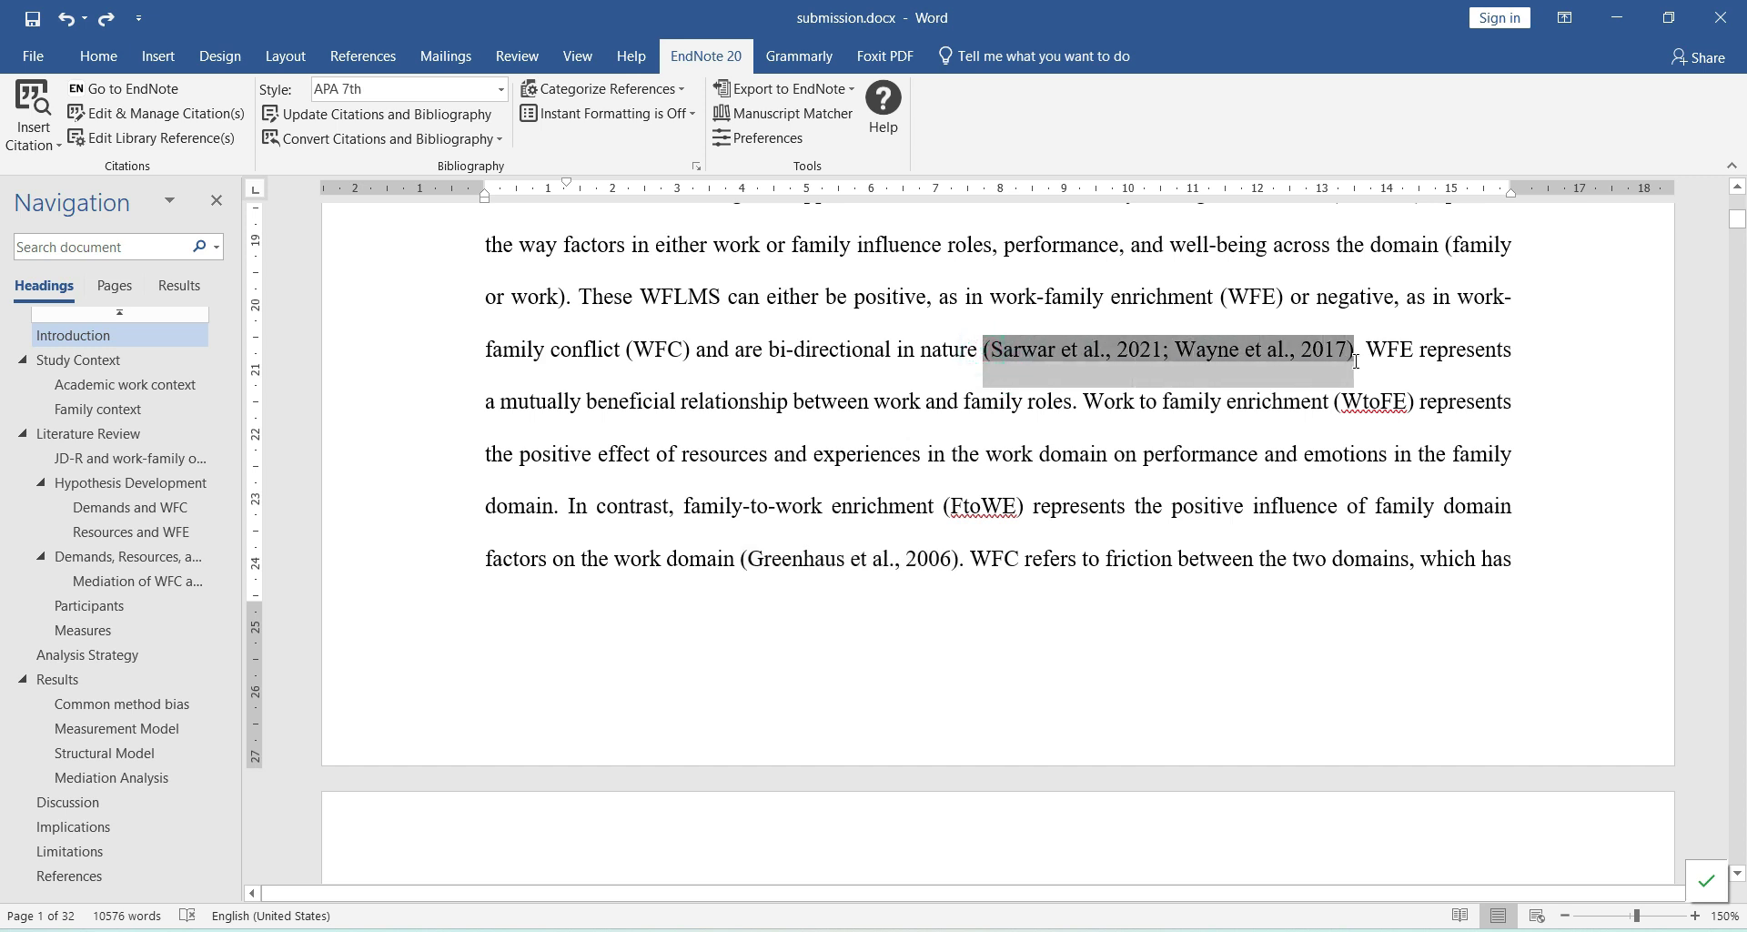
left_click(1157, 353)
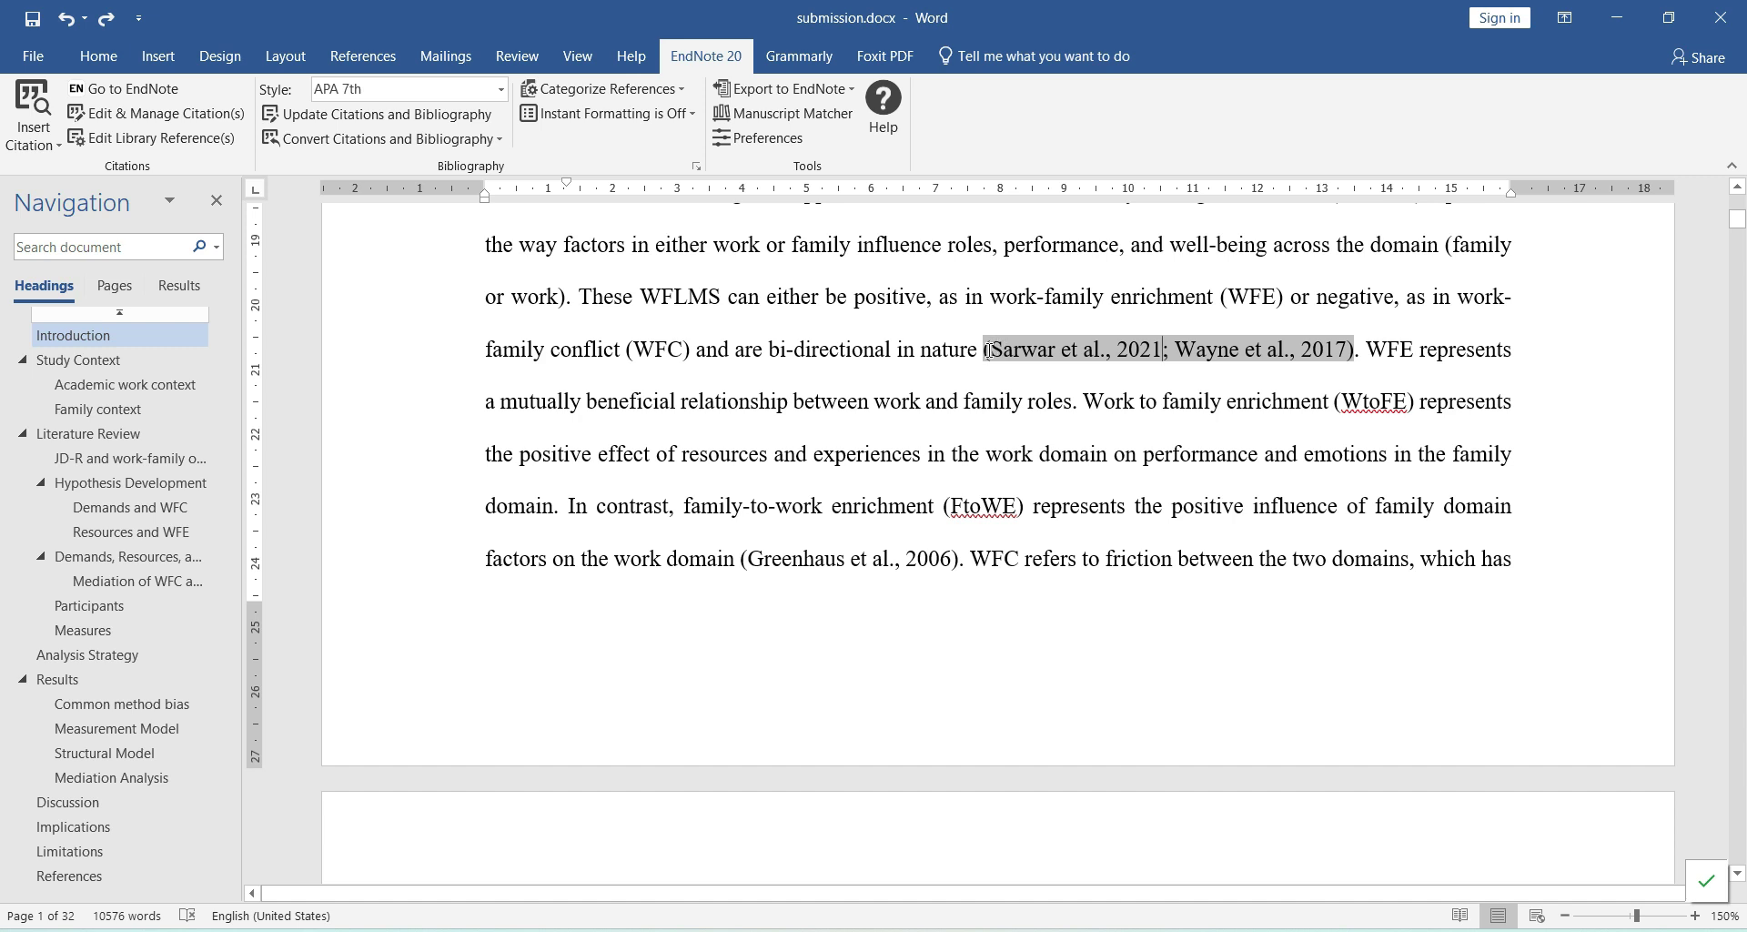
left_click_drag(987, 351, 1361, 362)
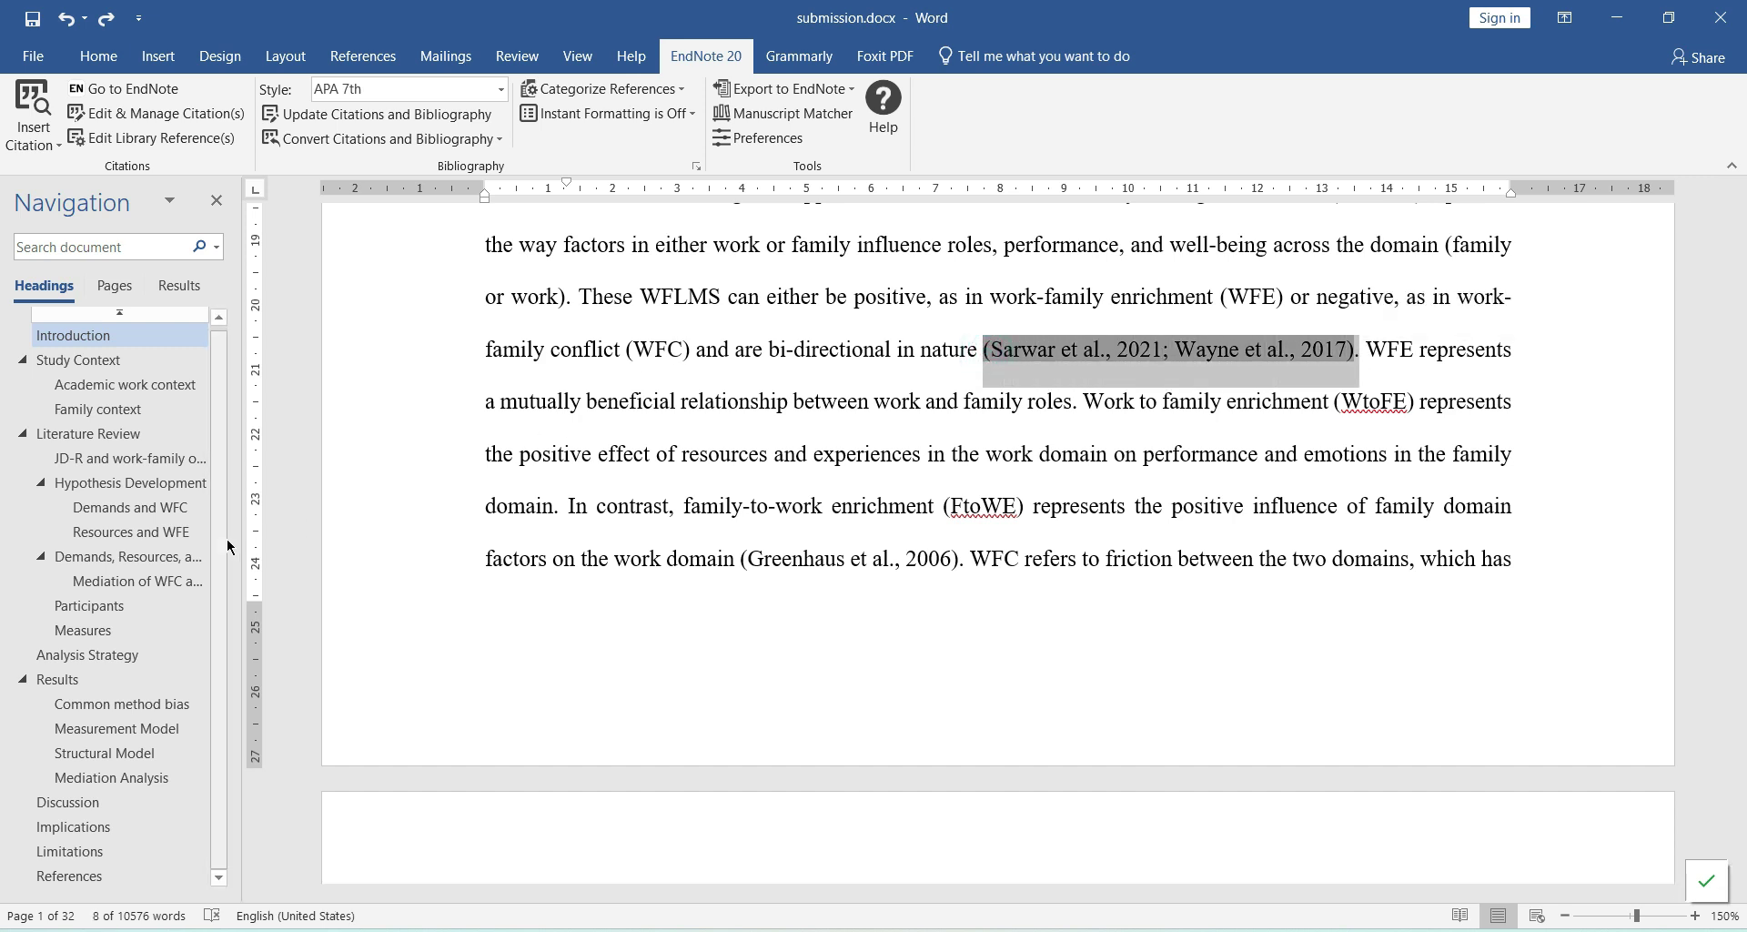
Step: Go to the References section and examine the formatting of the first bibliography entries
left_click(71, 875)
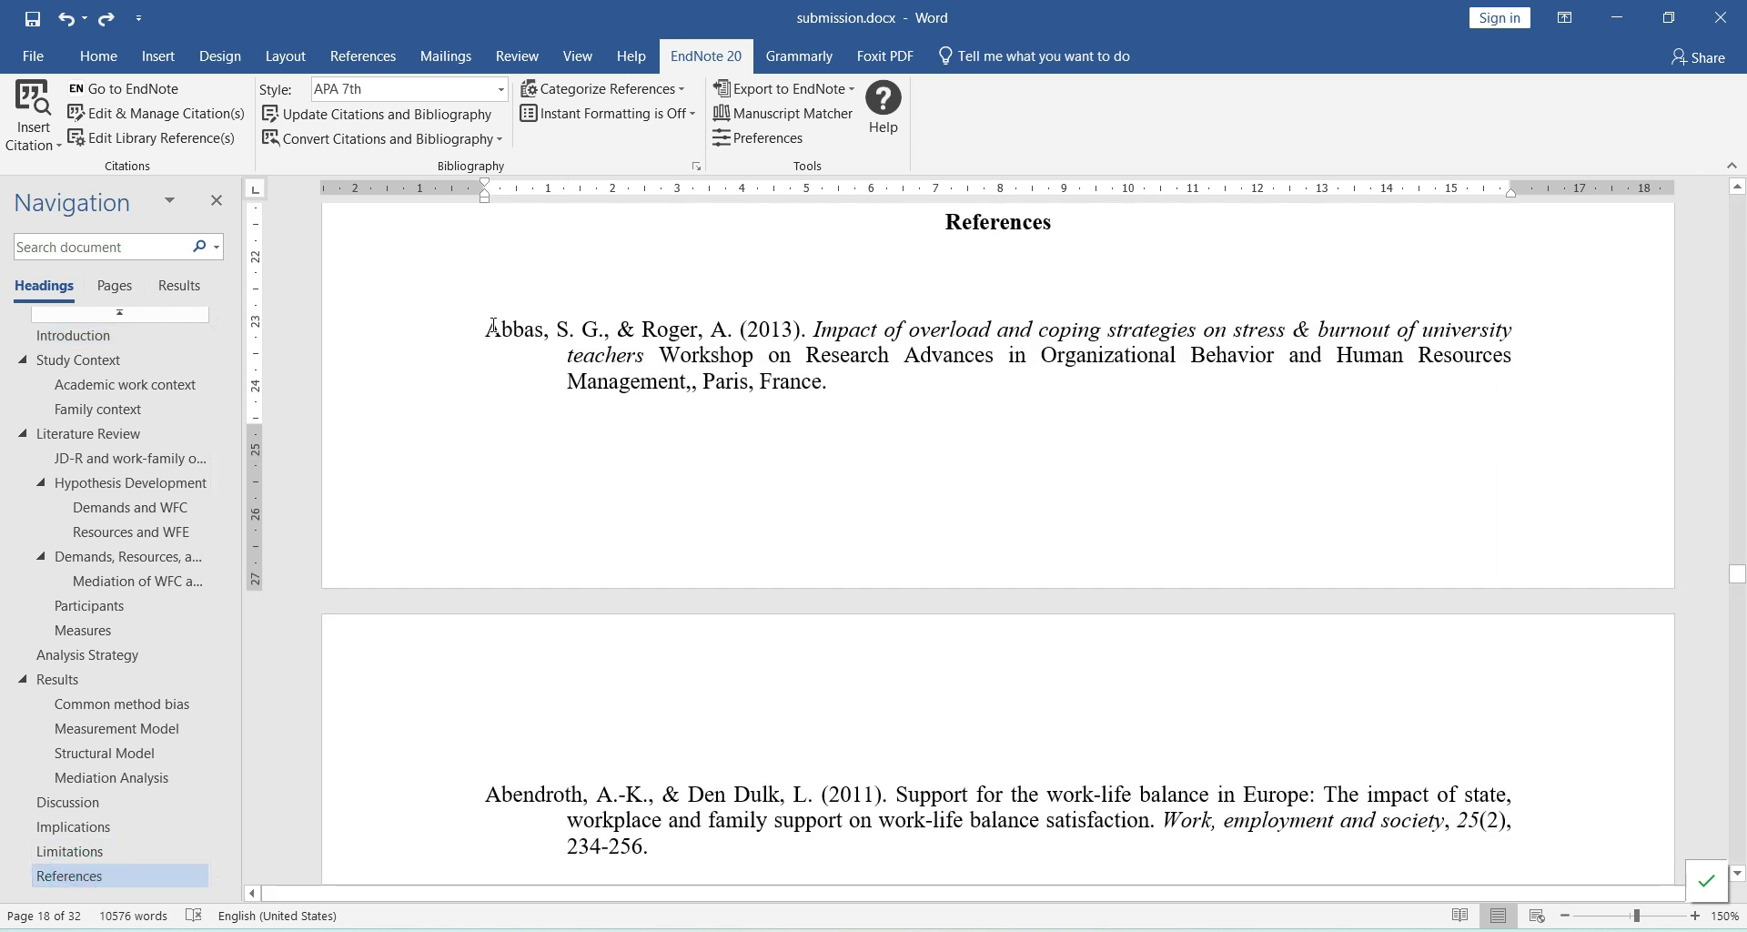
triple_click(492, 325)
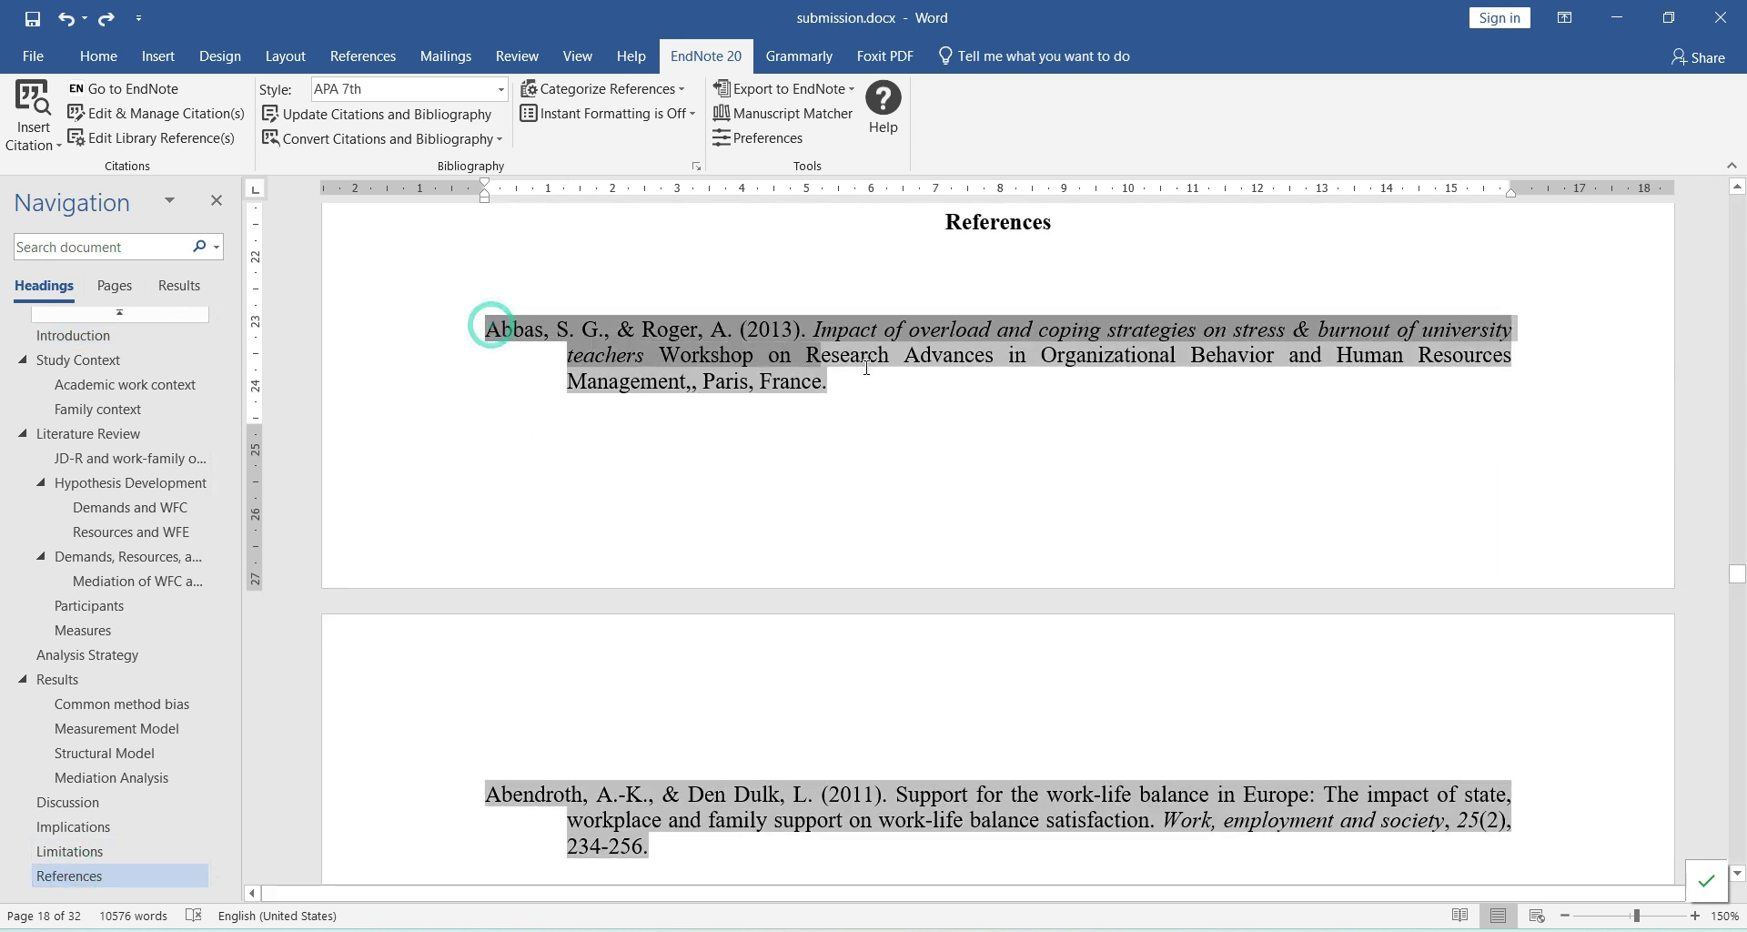
triple_click(708, 862)
left_click(680, 374)
type(",")
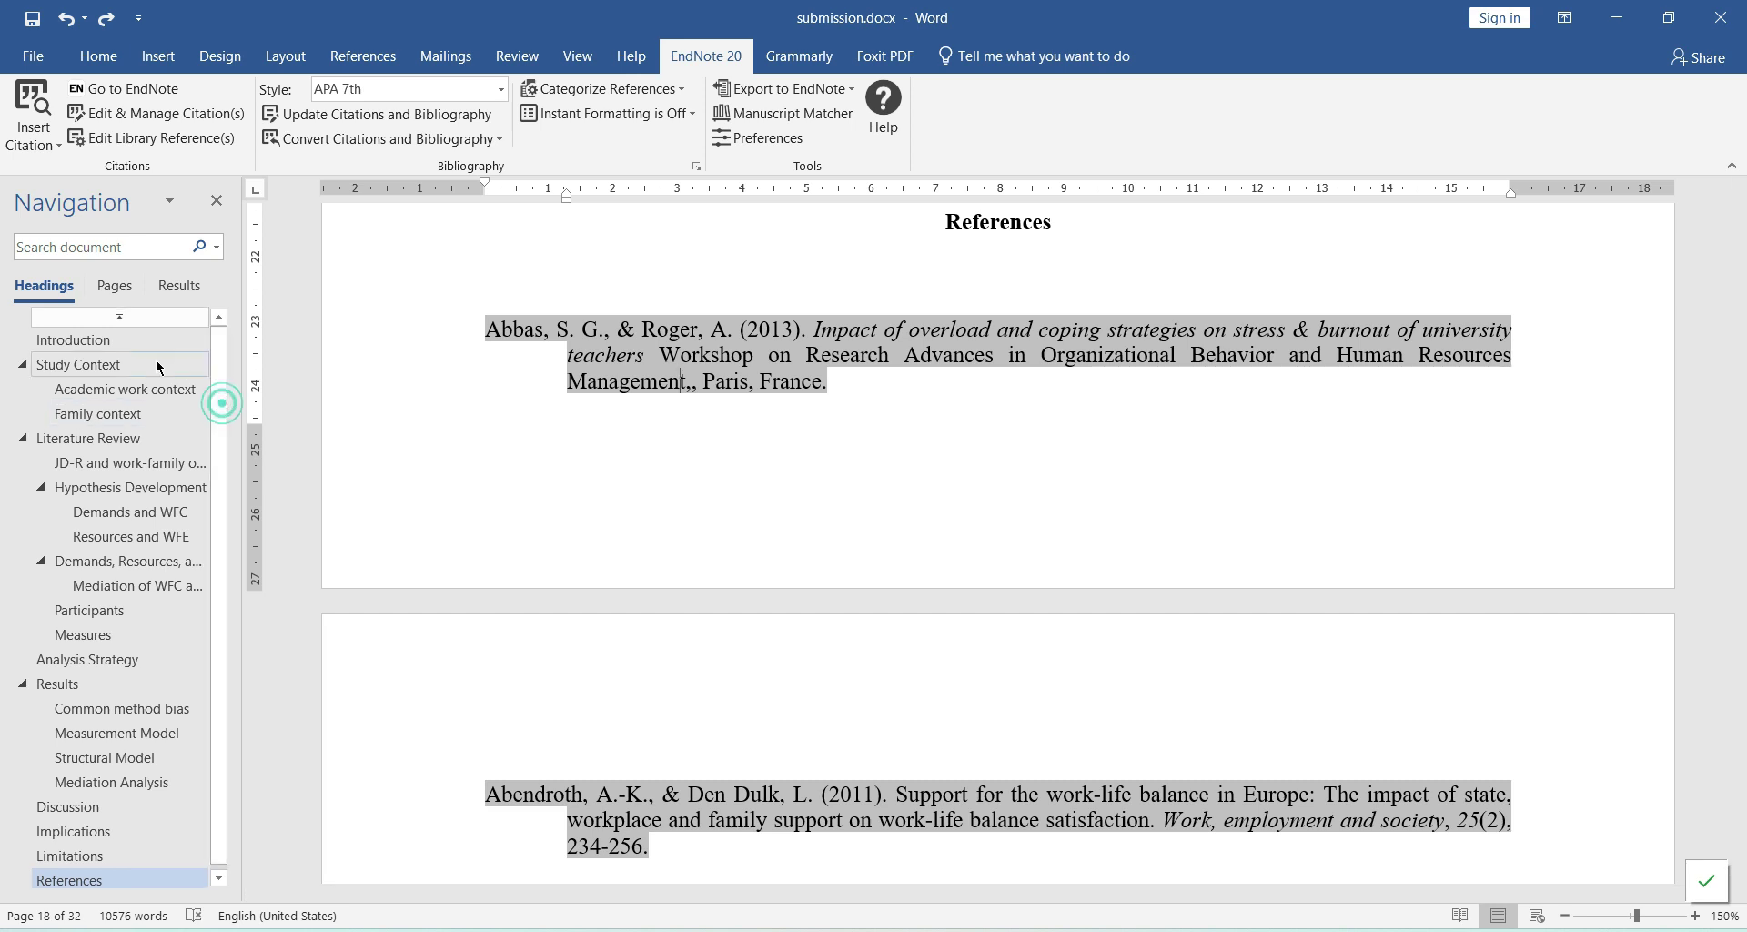
Step: Go to the Study Context section and inspect the in-text citations in the Academic work context paragraph
left_click(87, 366)
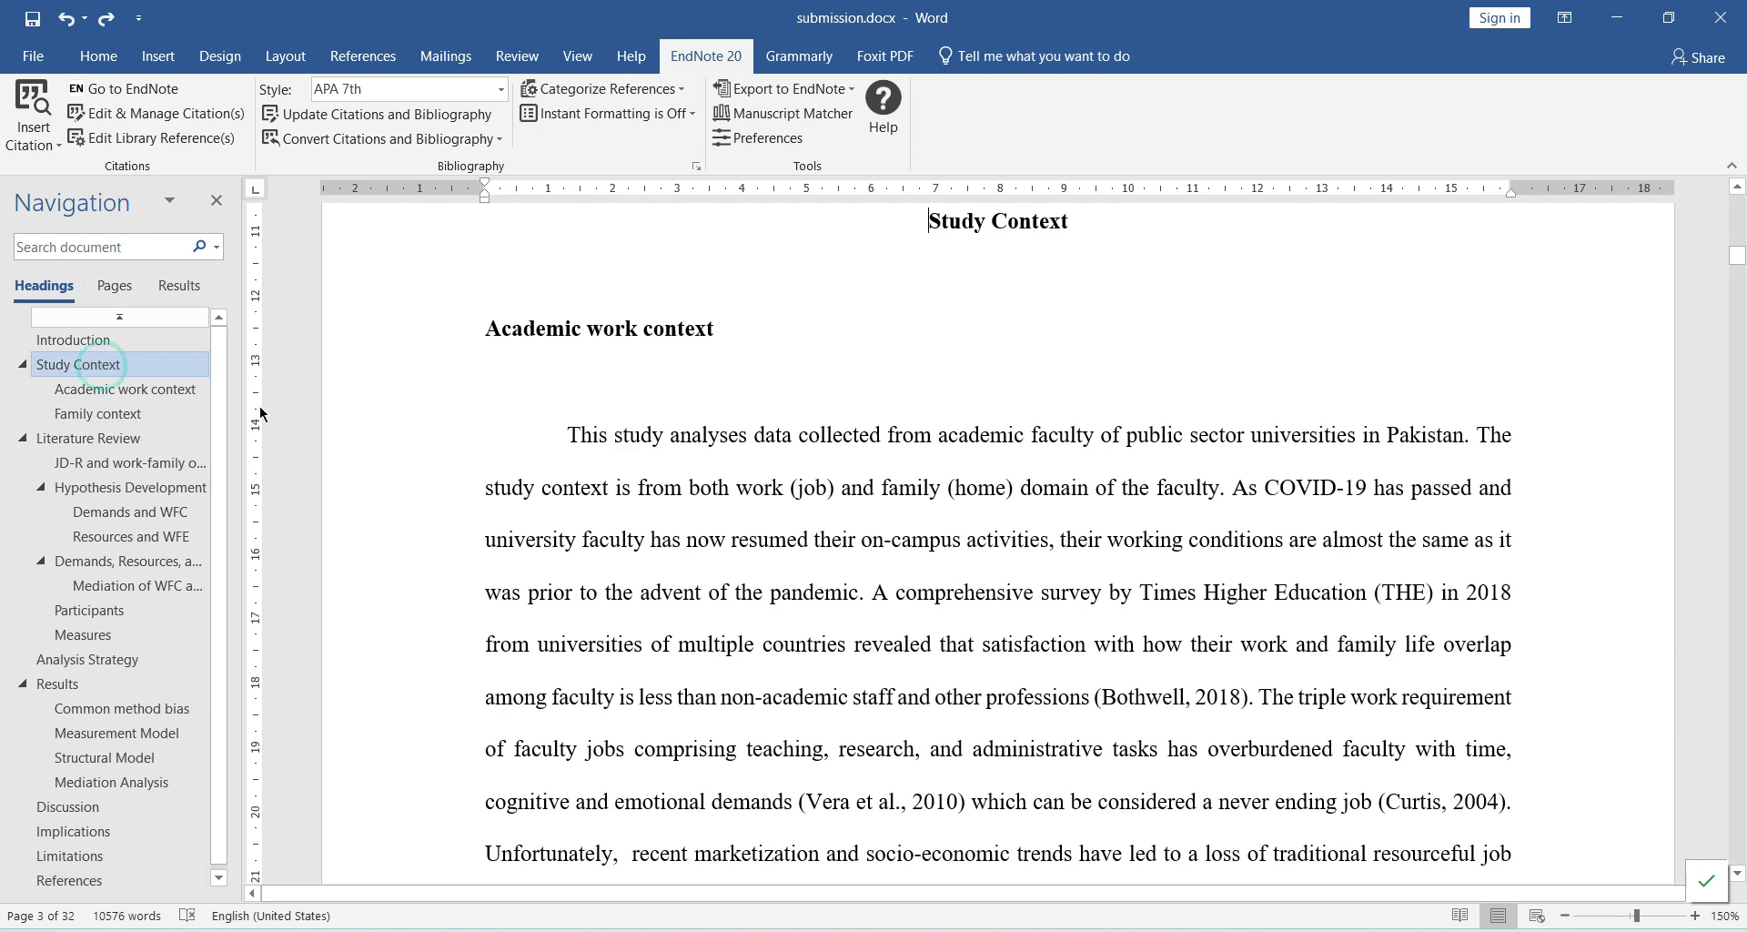
left_click(1193, 700)
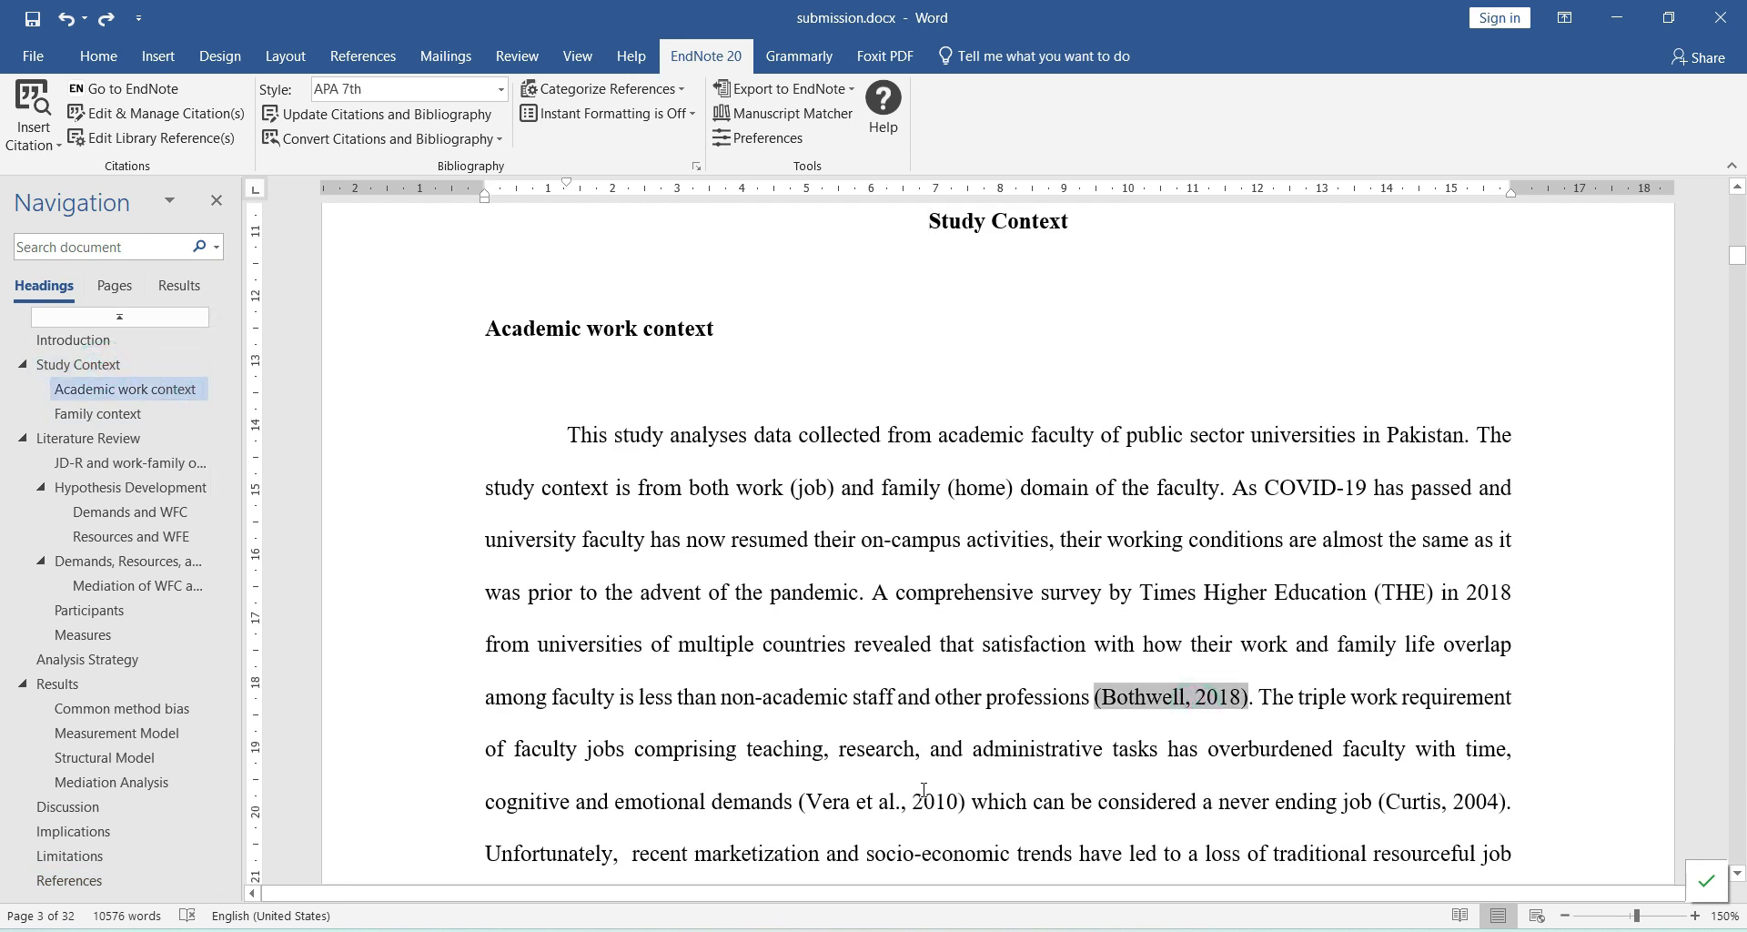
left_click(890, 801)
scroll(1053, 681, "down", 5)
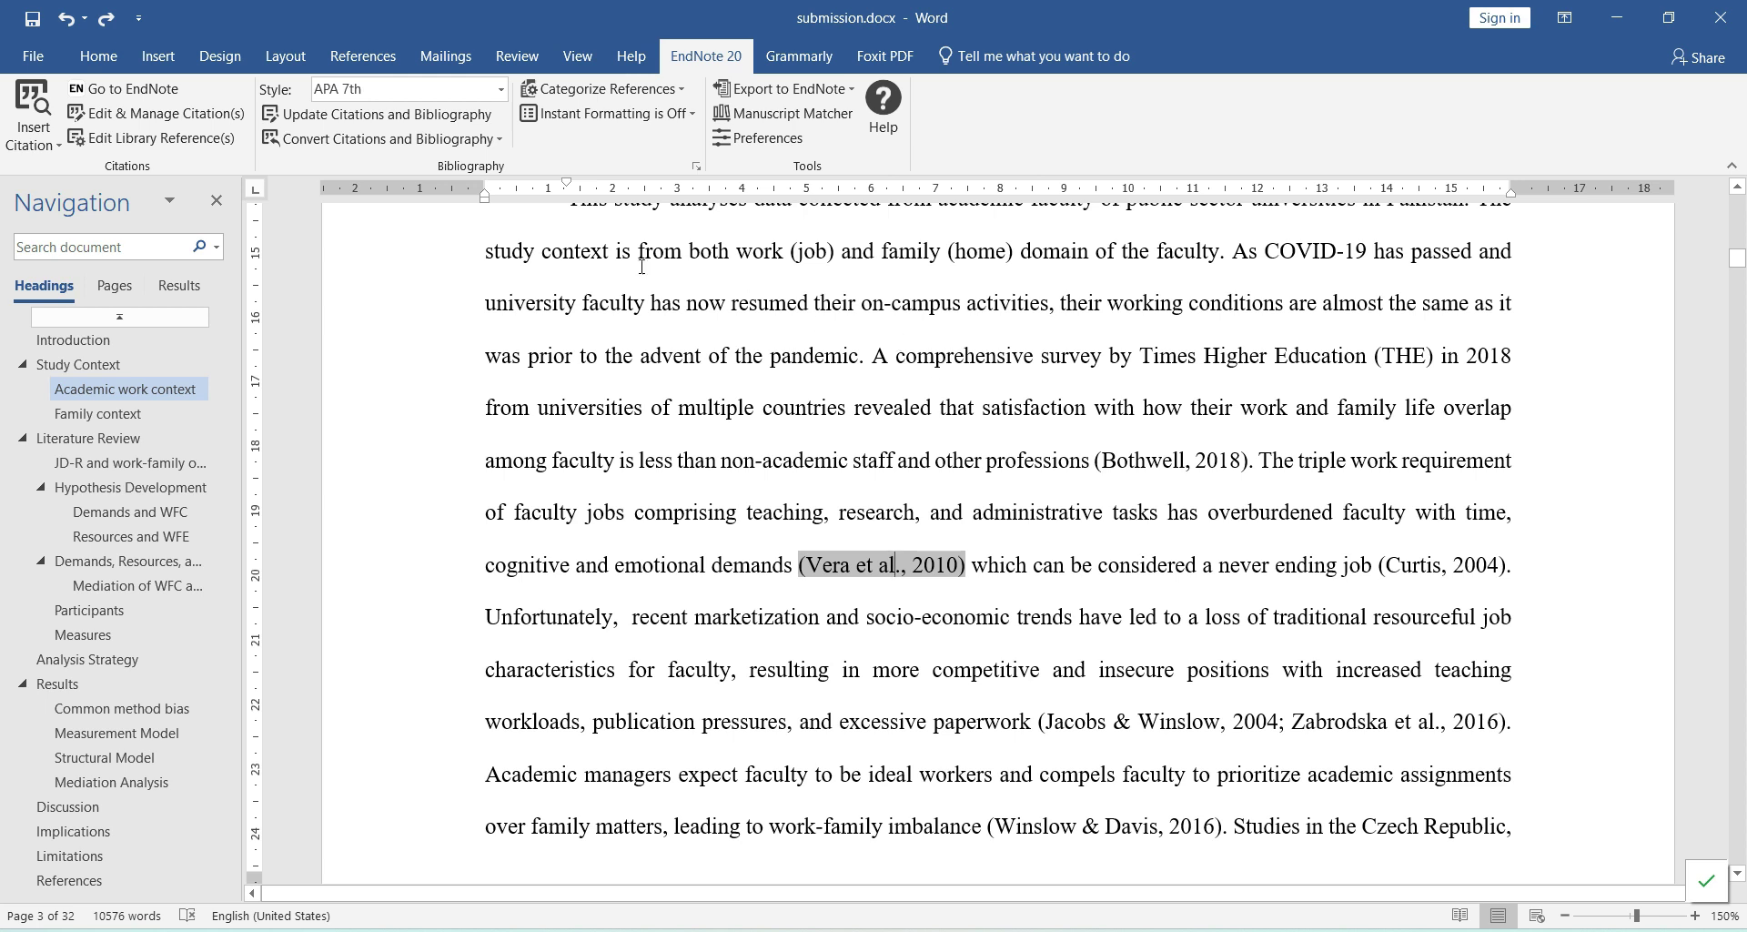
Step: View the available EndNote citation styles and check the citations on faculty's emotional demands and never ending job
left_click(499, 90)
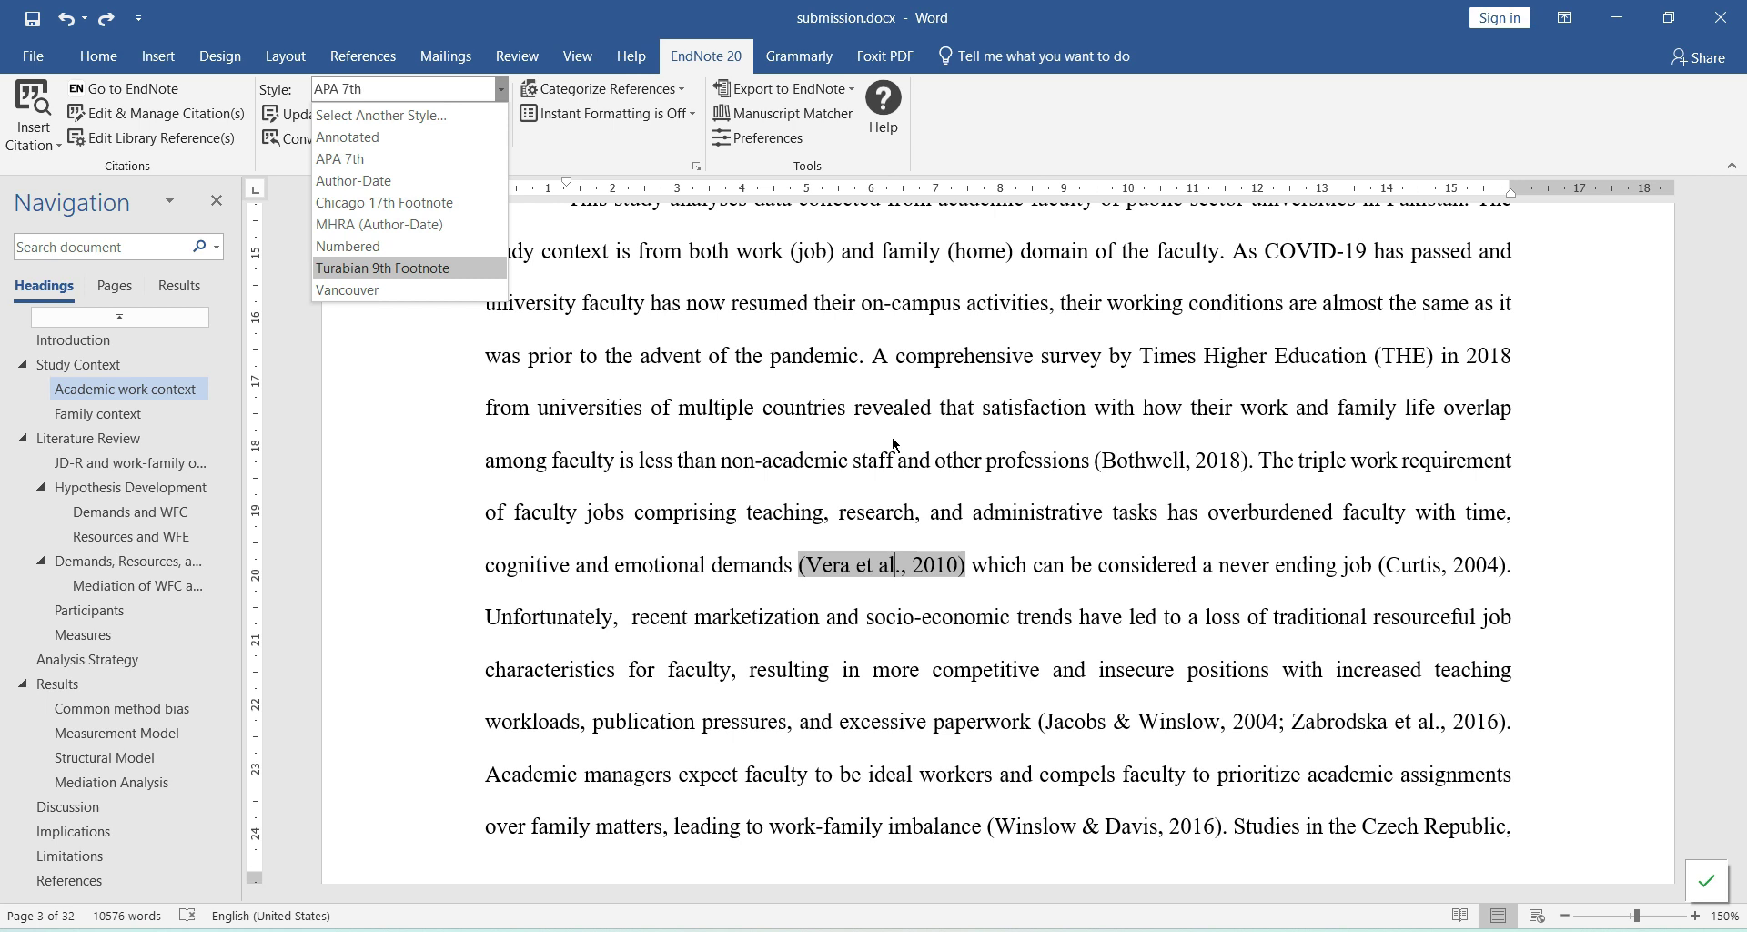
left_click(910, 494)
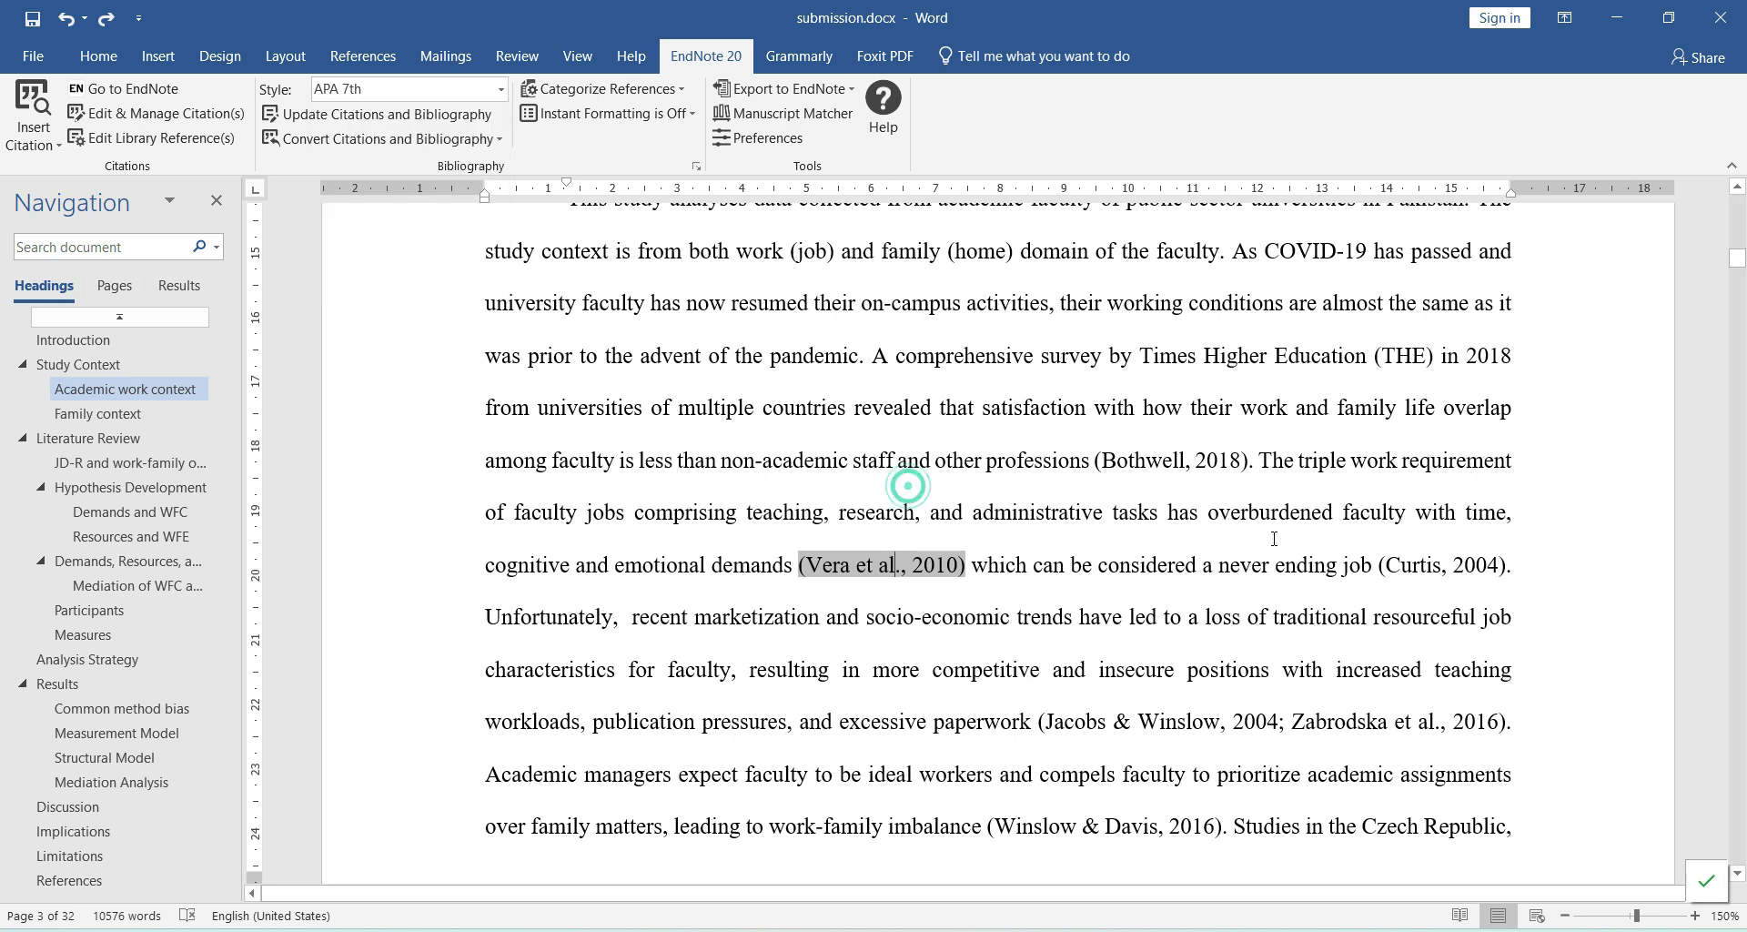
left_click(1488, 564)
left_click(824, 561)
Step: Create a new EndNote library named My EndNote Library.enl in Documents, then maximize its window and widen the groups sidebar
left_click_drag(1174, 450, 928, 214)
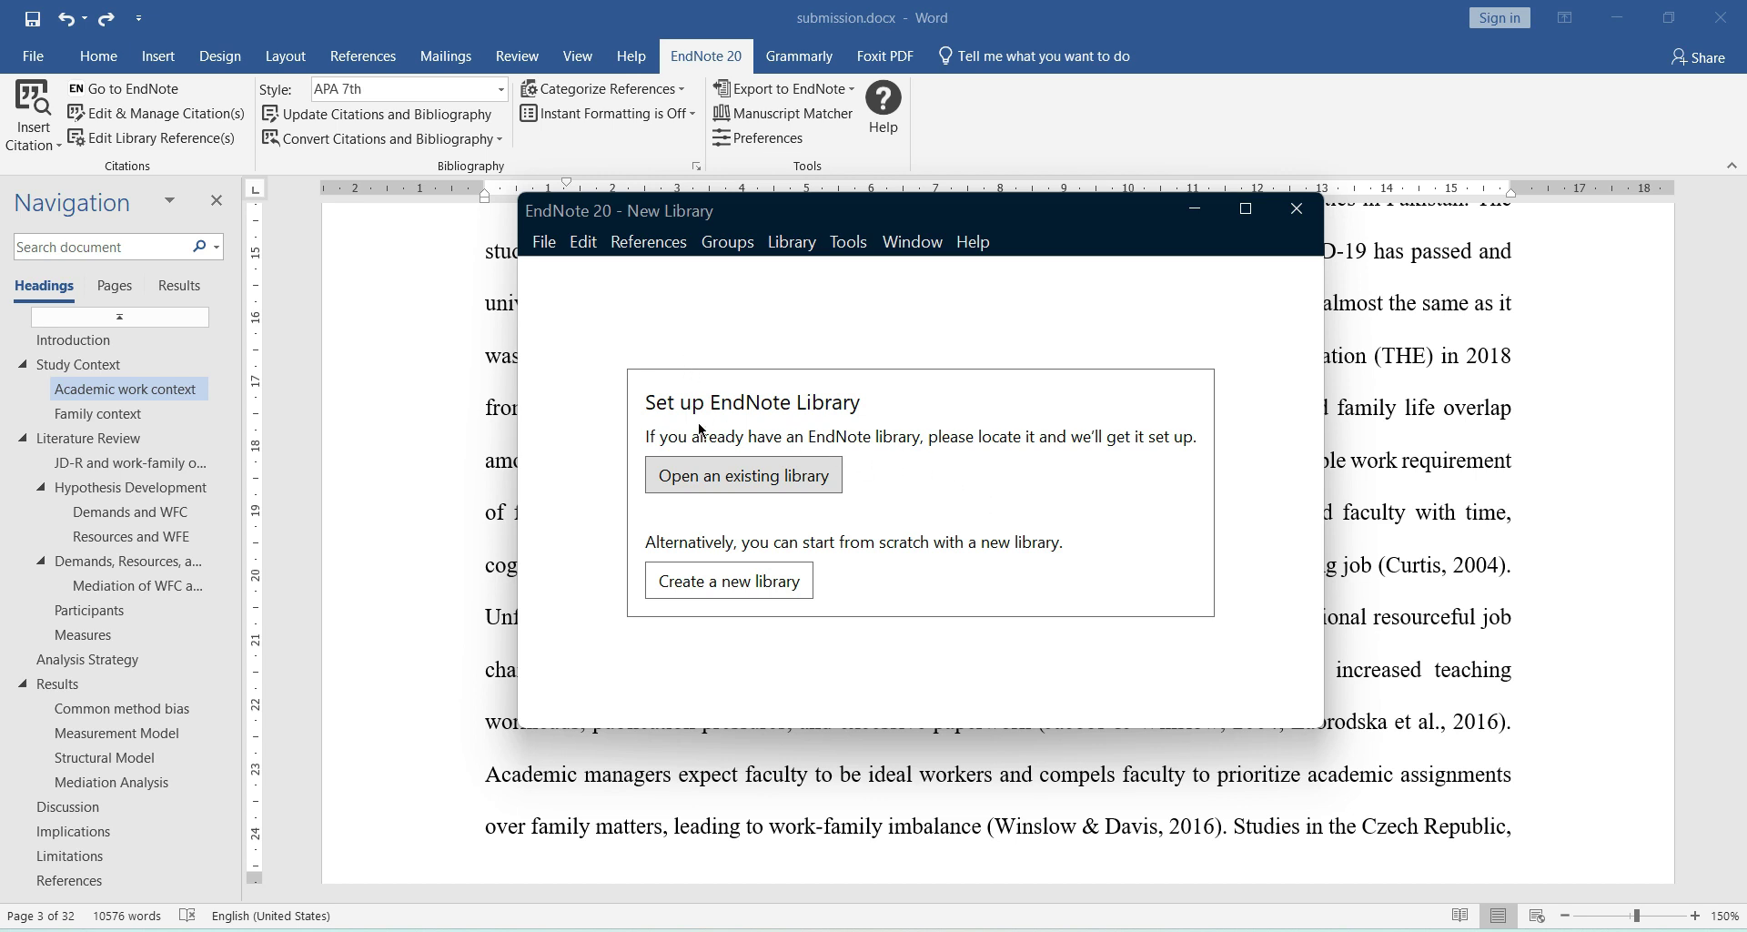
left_click(765, 477)
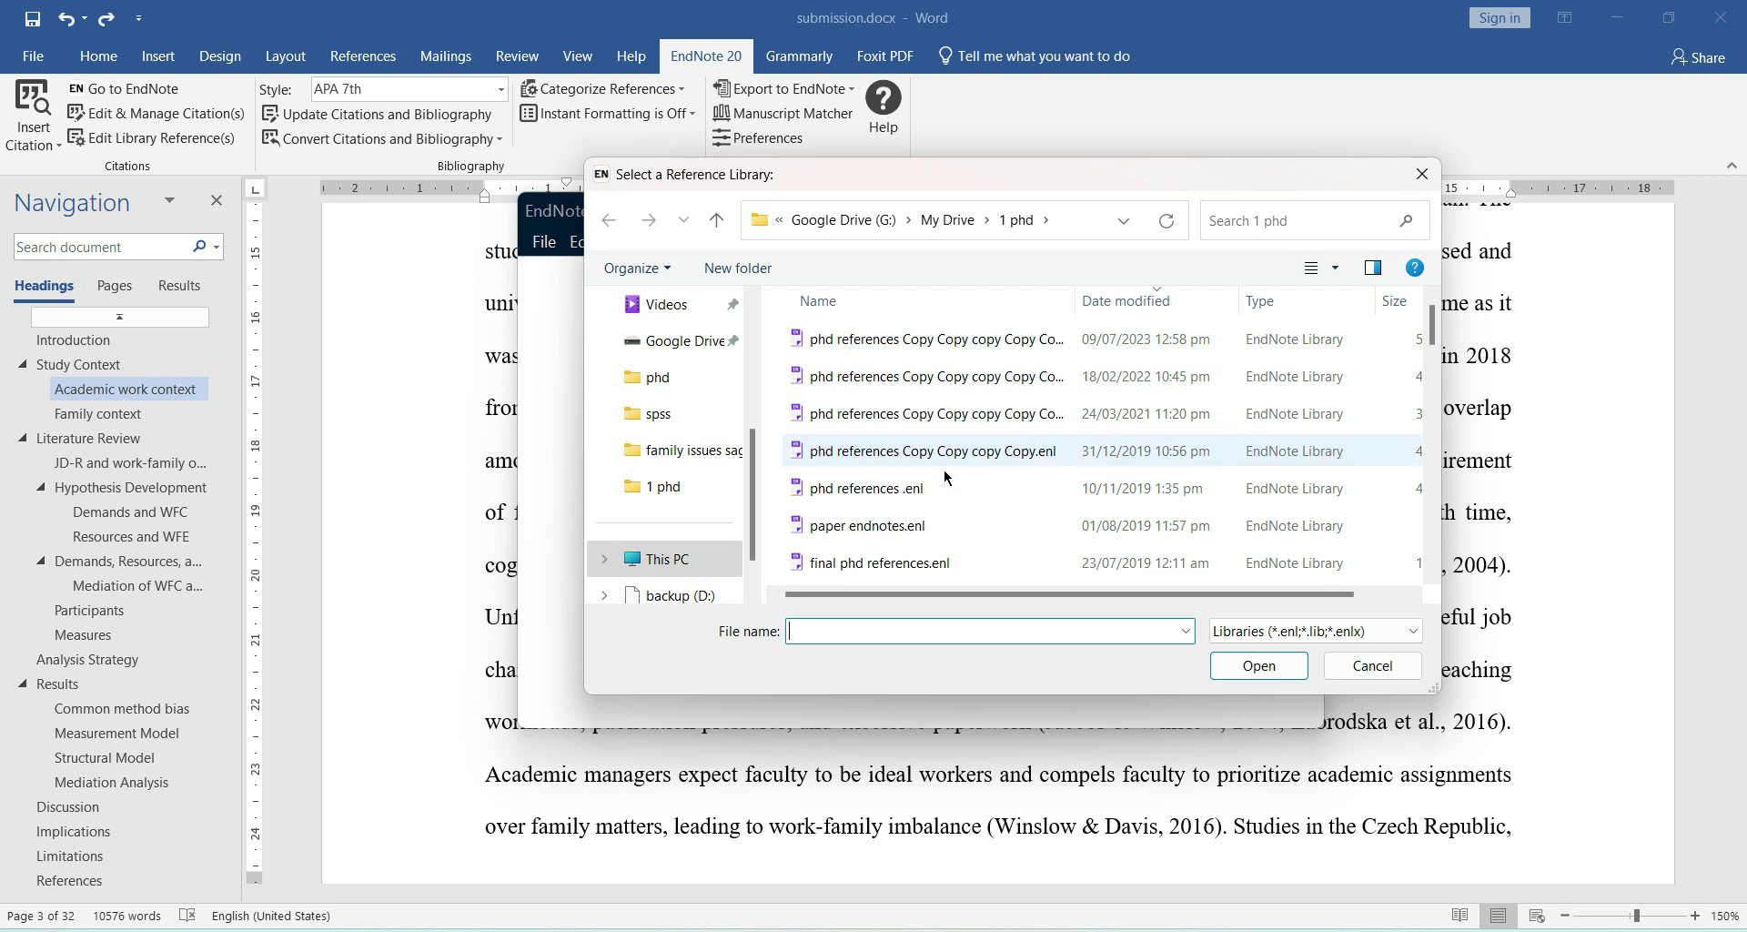
left_click(1371, 665)
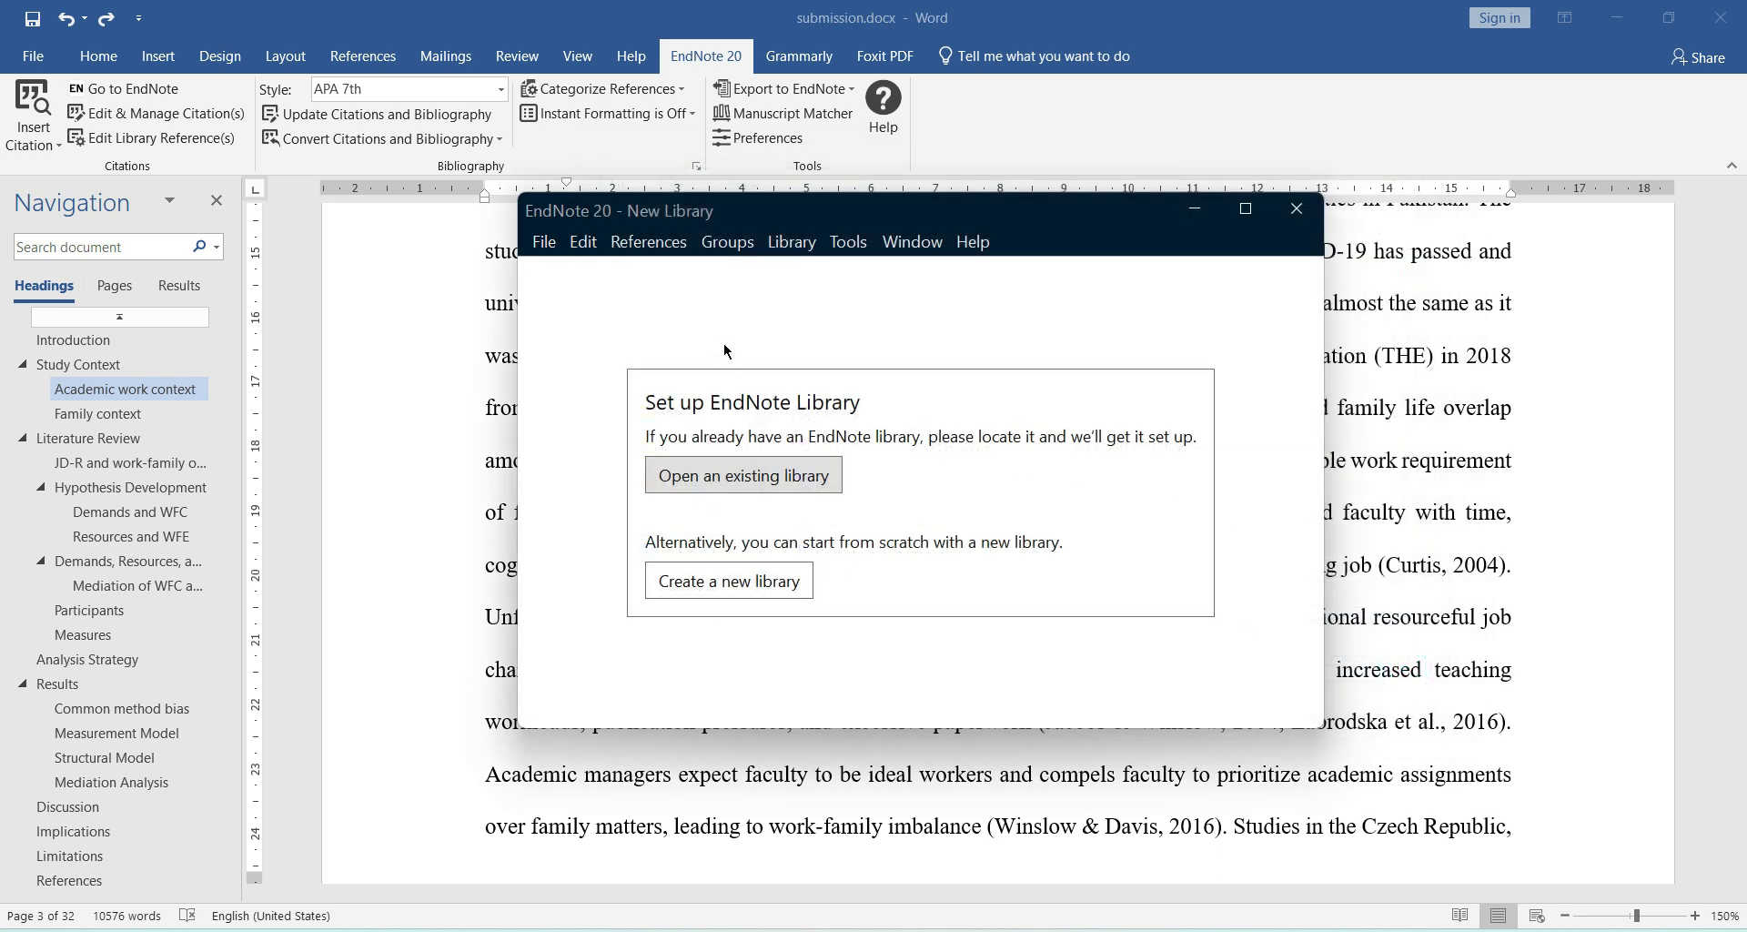
left_click(724, 587)
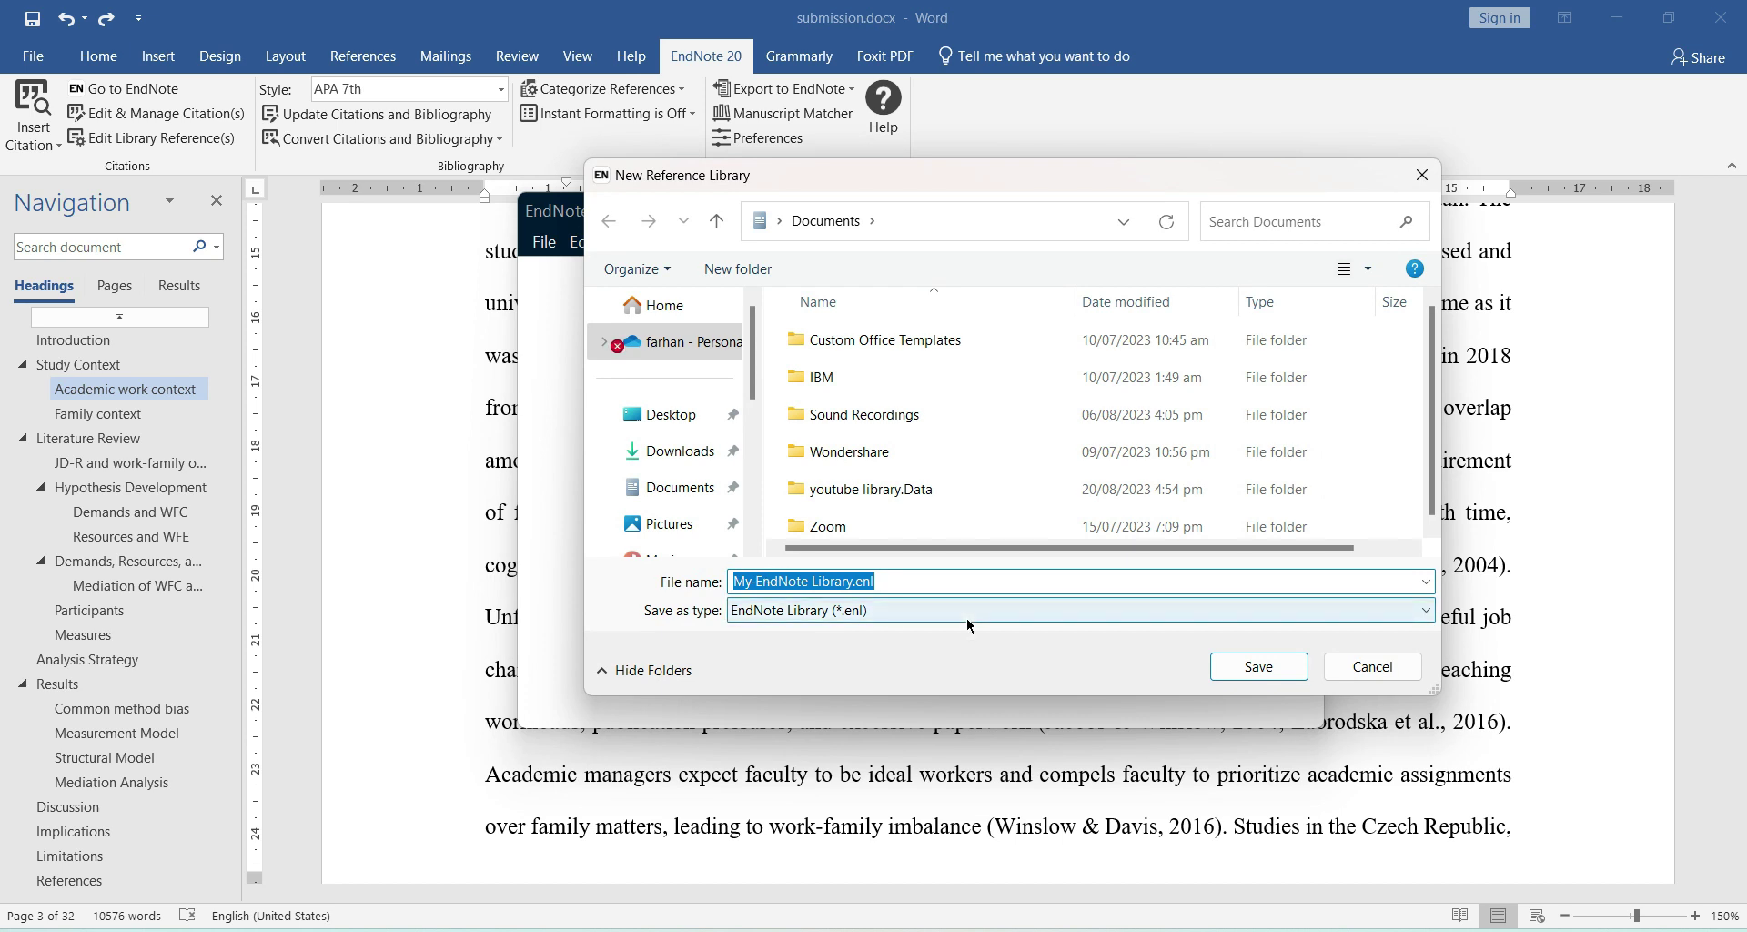
key("Return")
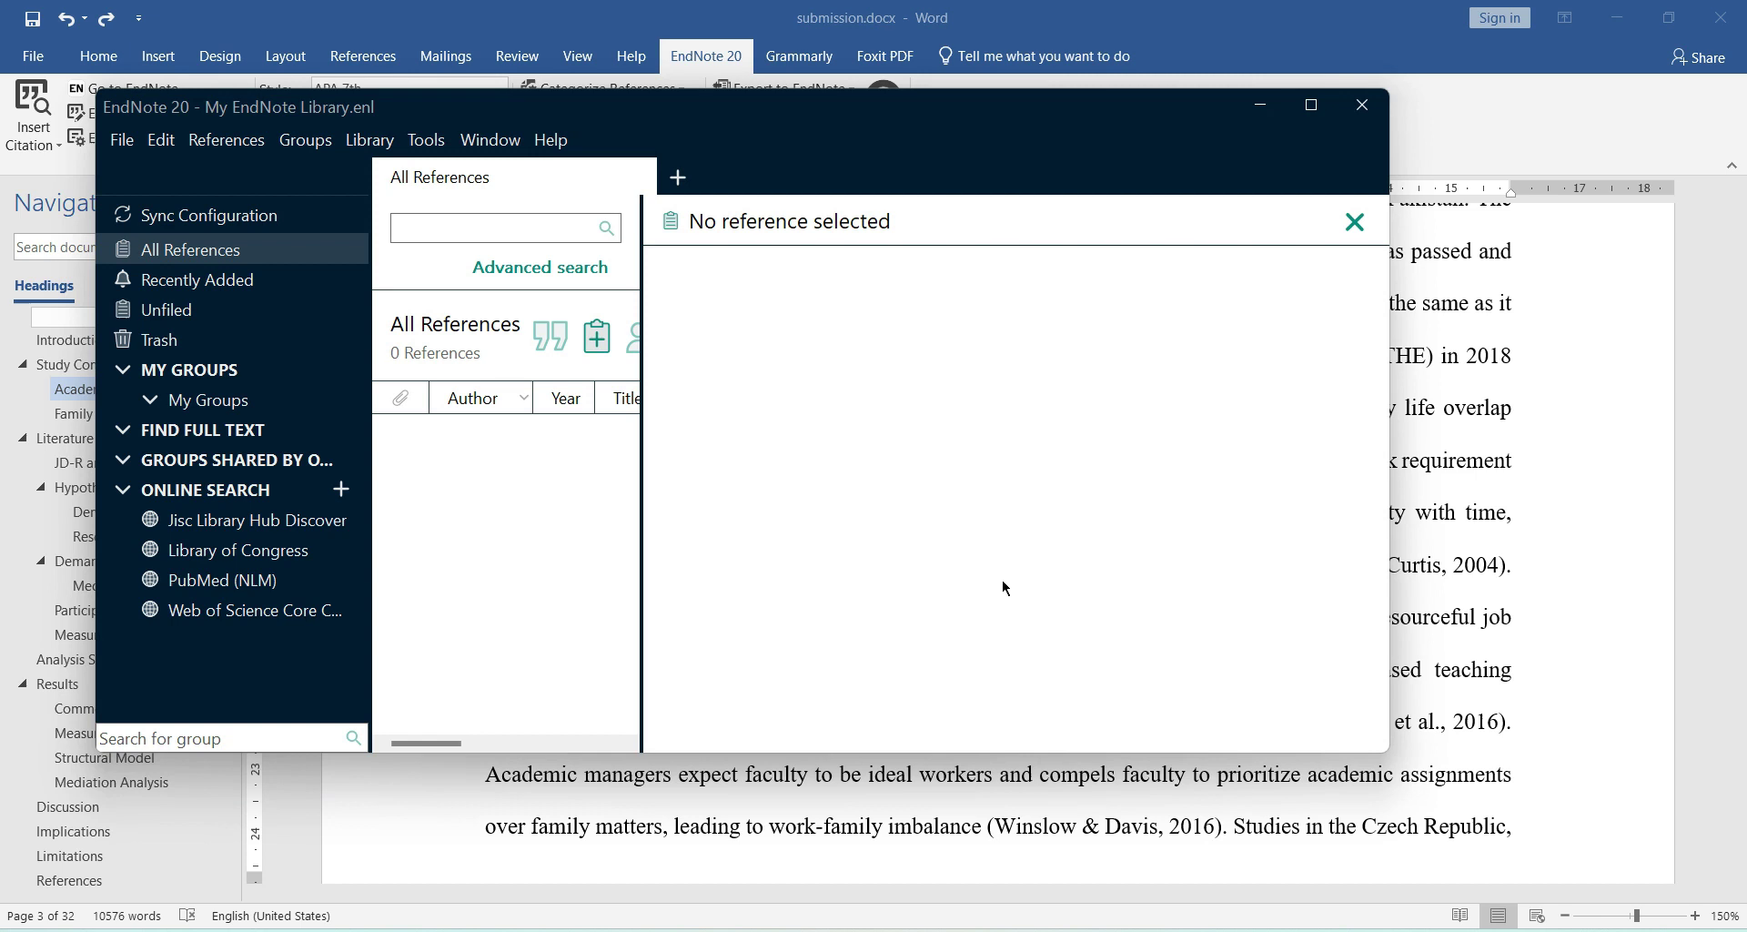
left_click(1311, 104)
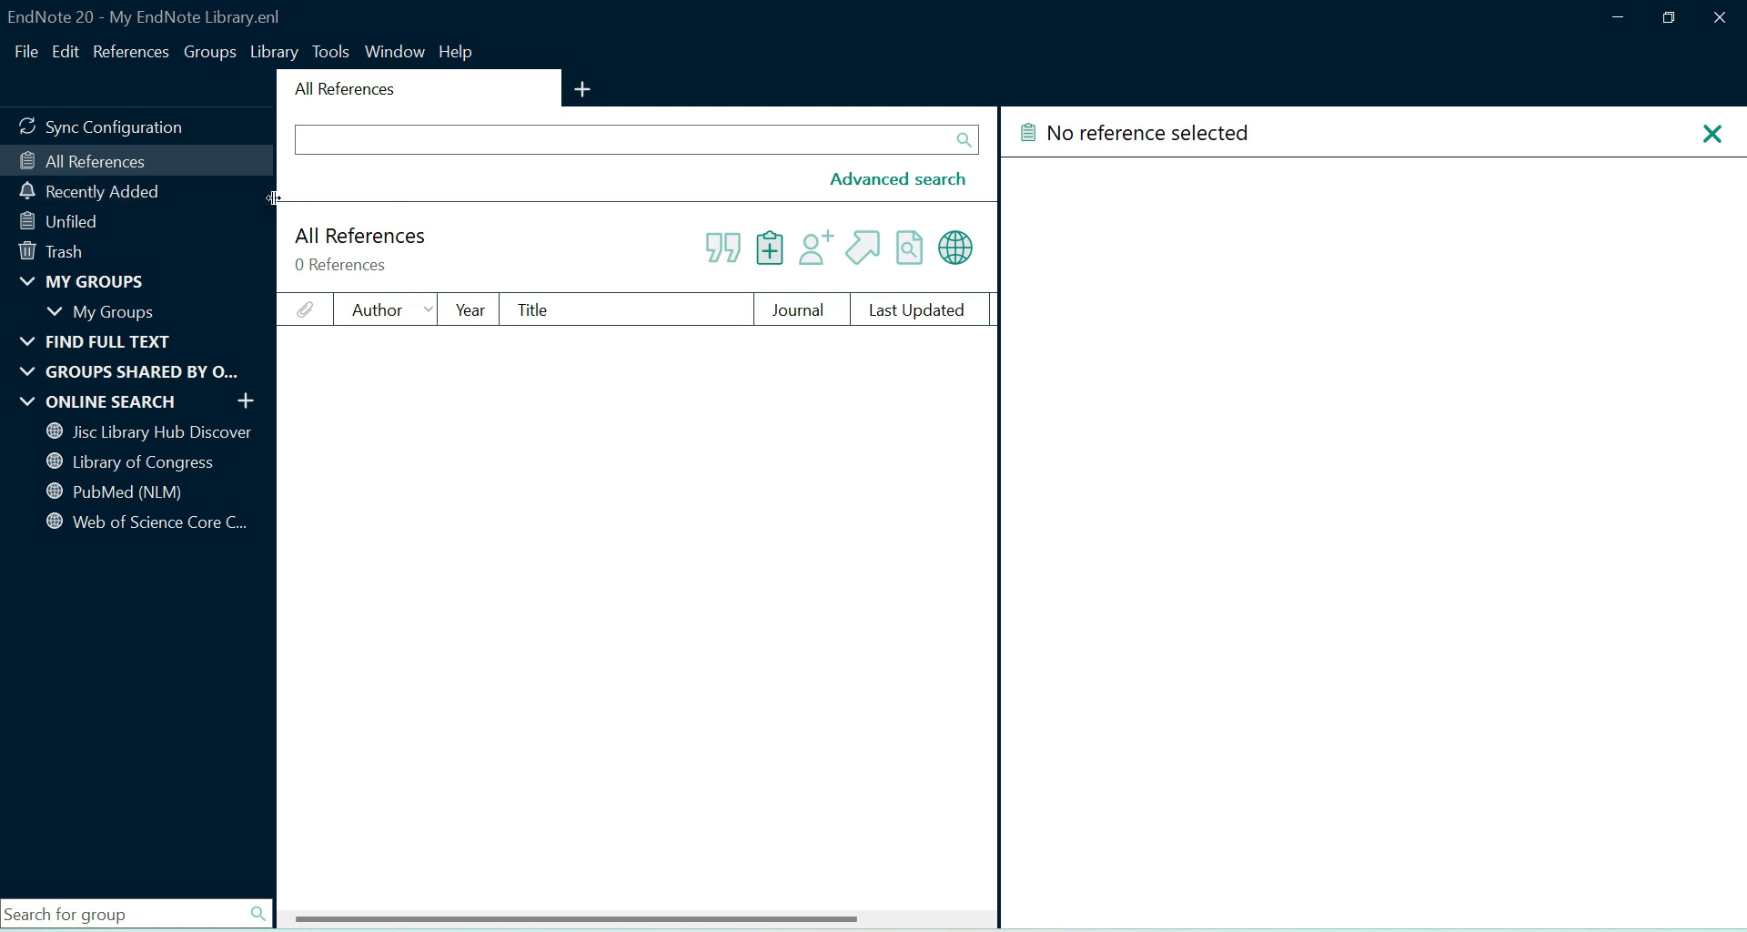
left_click_drag(273, 197, 366, 198)
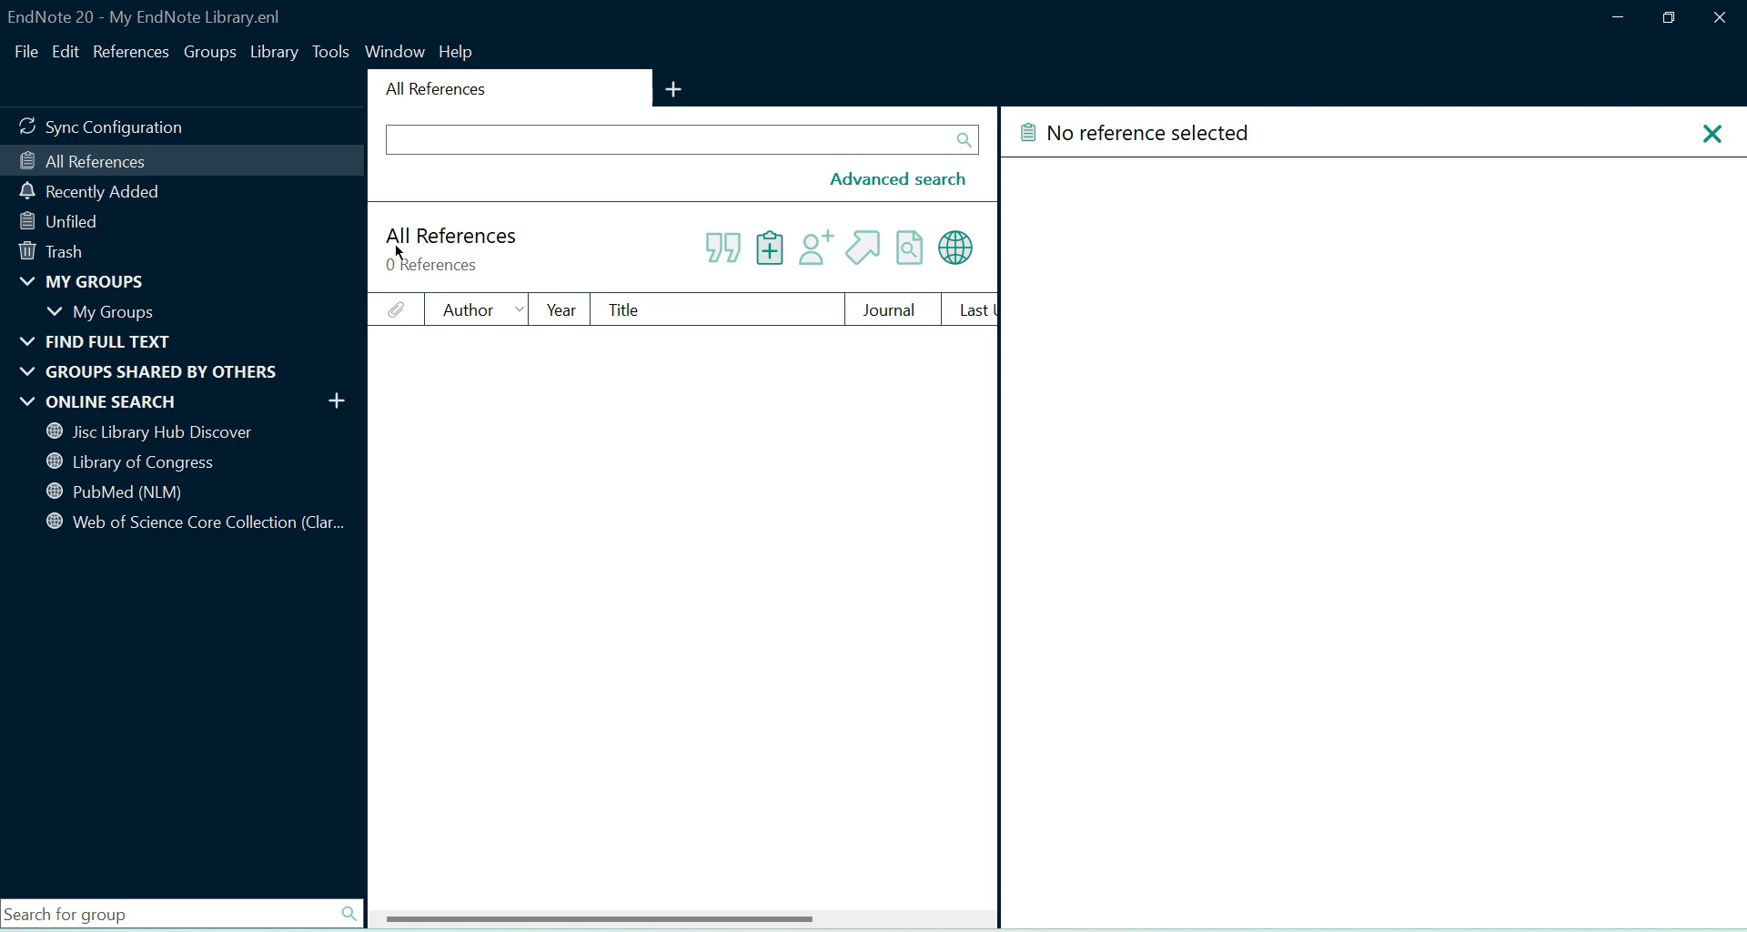
Step: Look through the library's All References, Recently Added, Unfiled and Trash groups and collapse the Online Search group
left_click(102, 202)
left_click(91, 166)
left_click(82, 222)
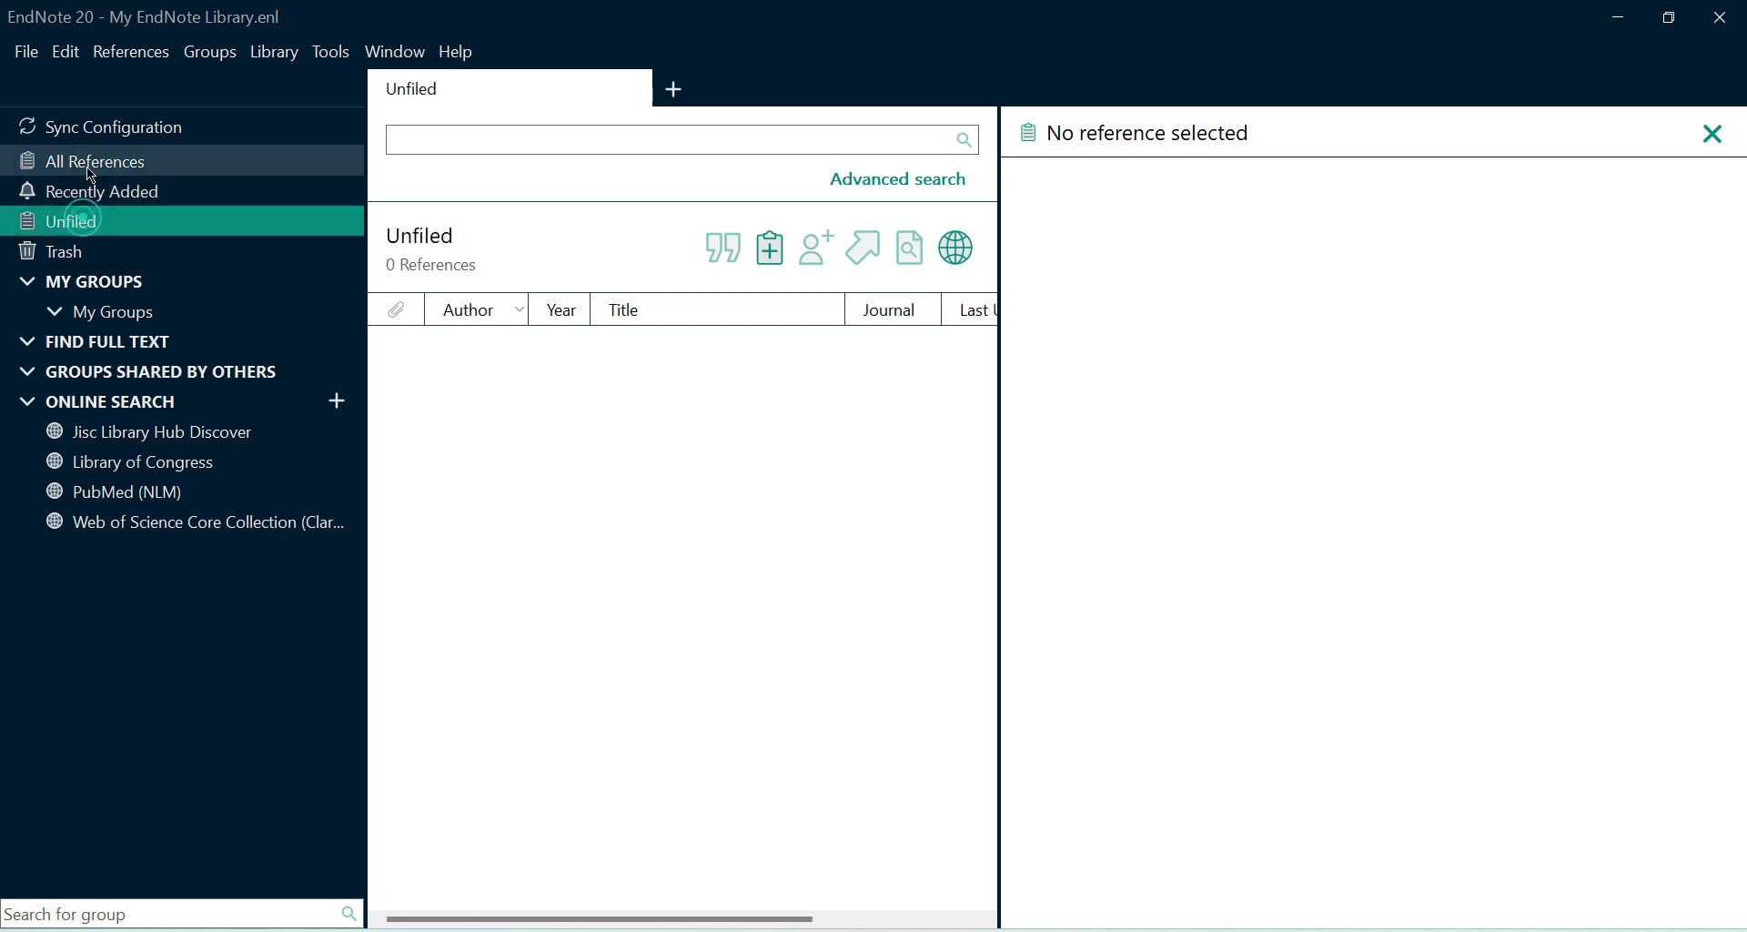
left_click(91, 171)
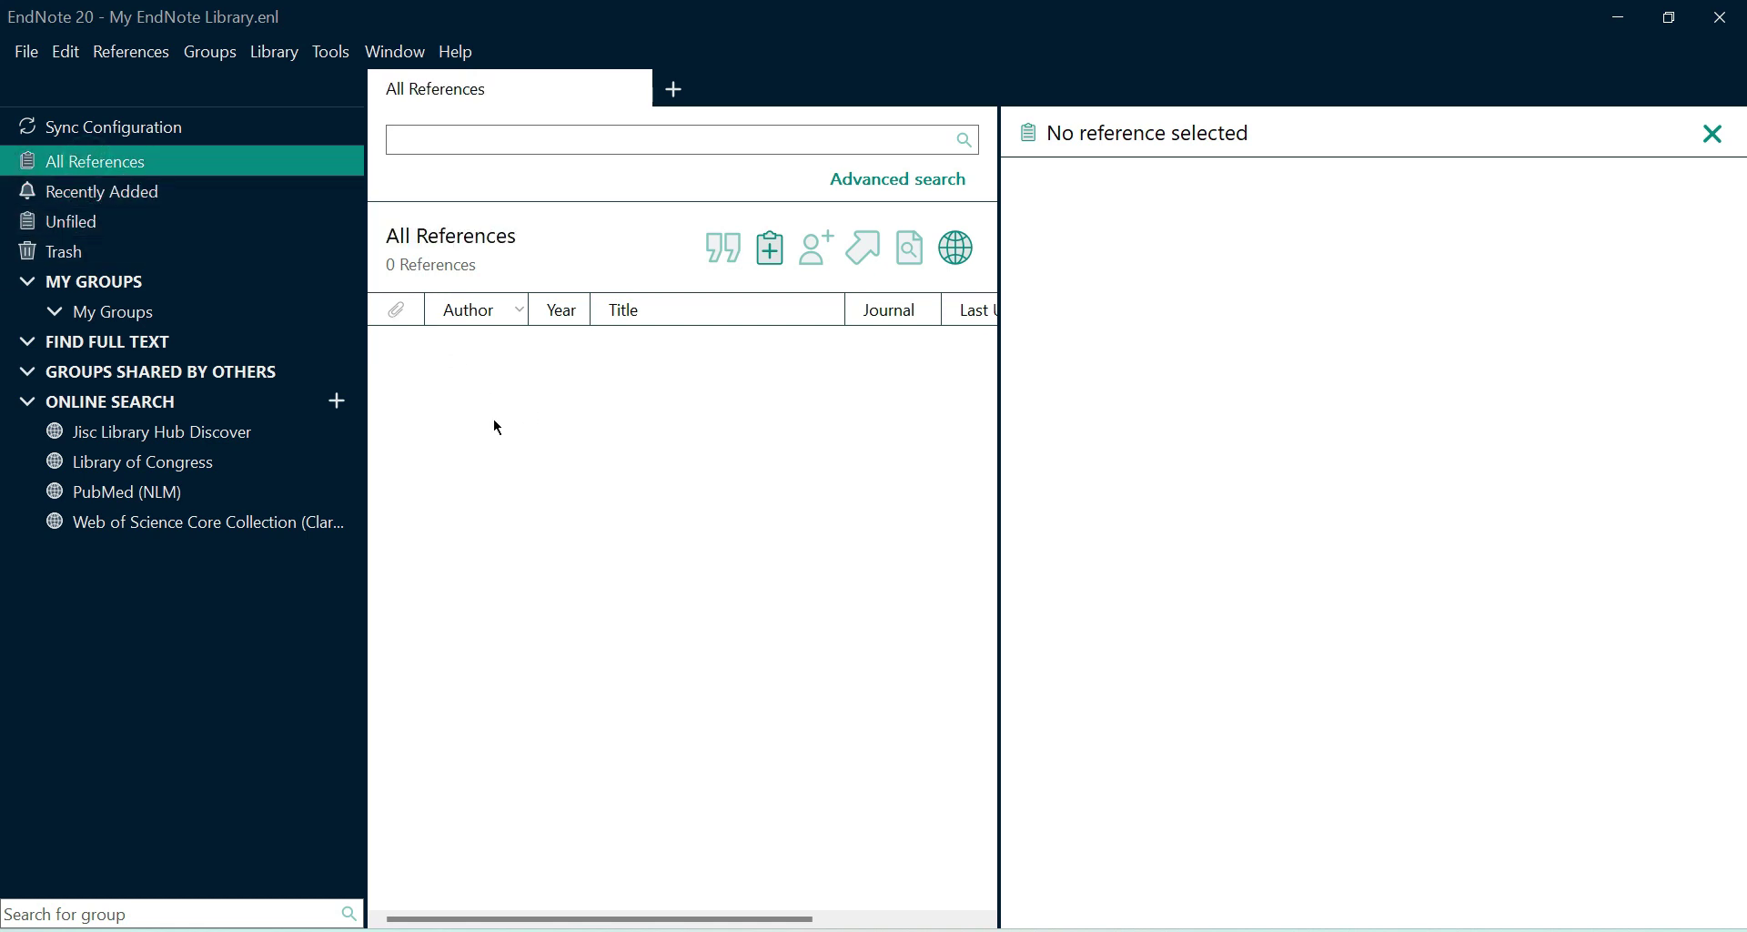
left_click(113, 197)
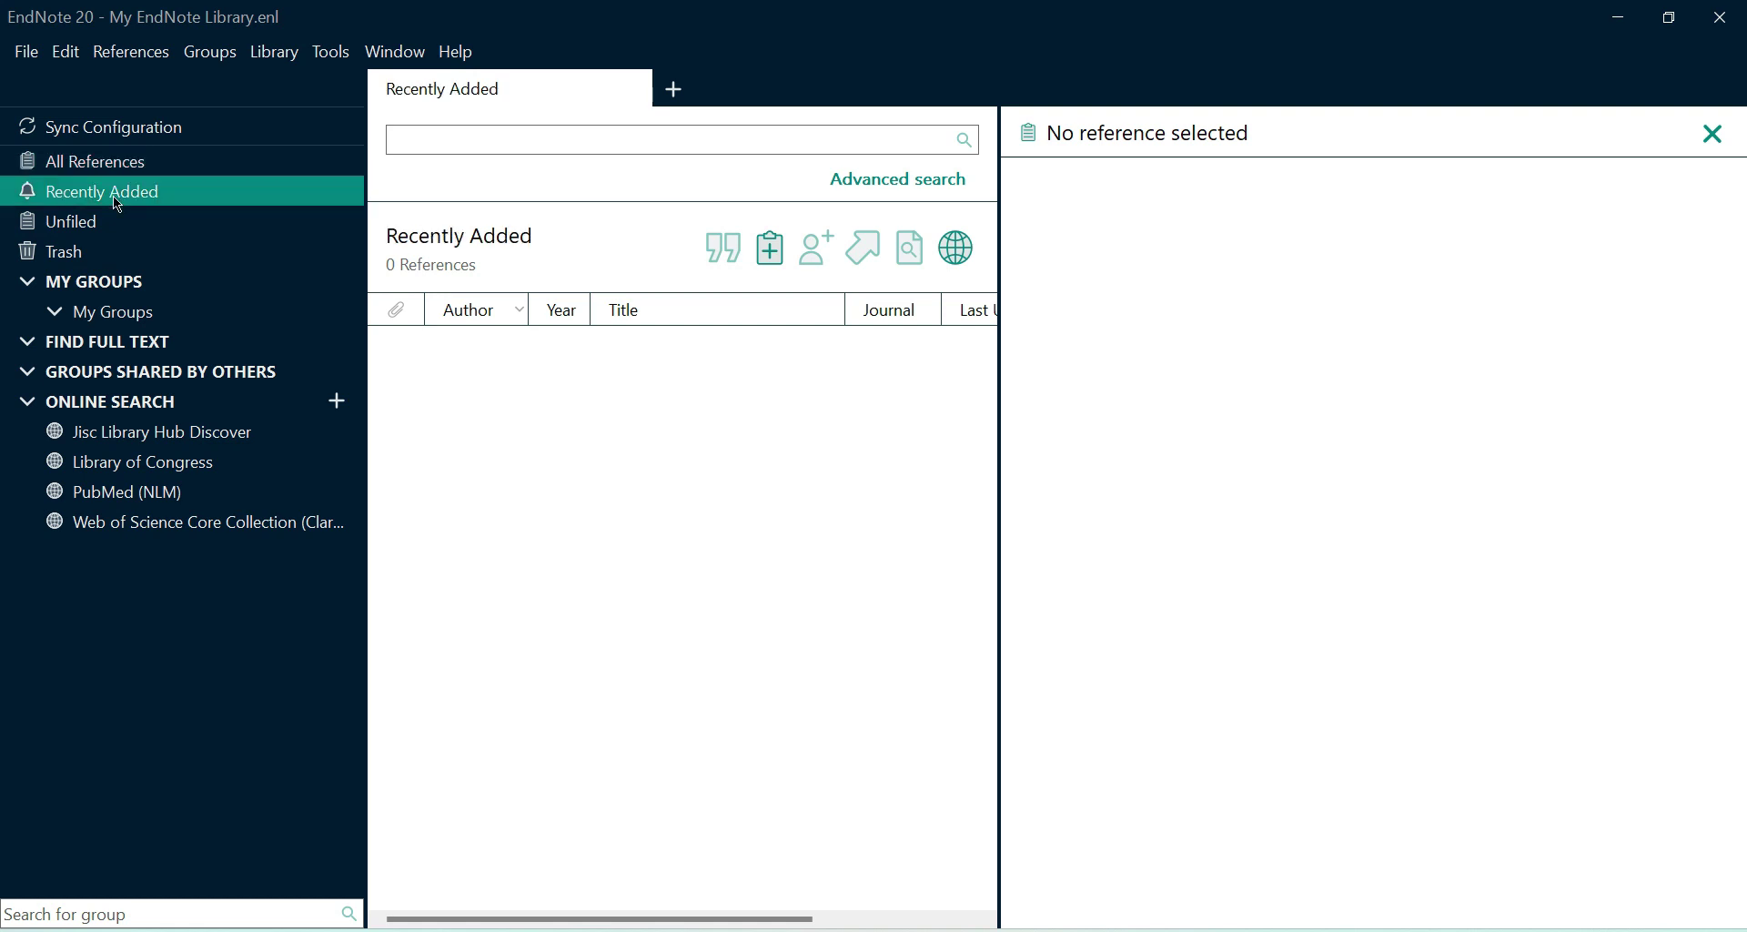
left_click(64, 256)
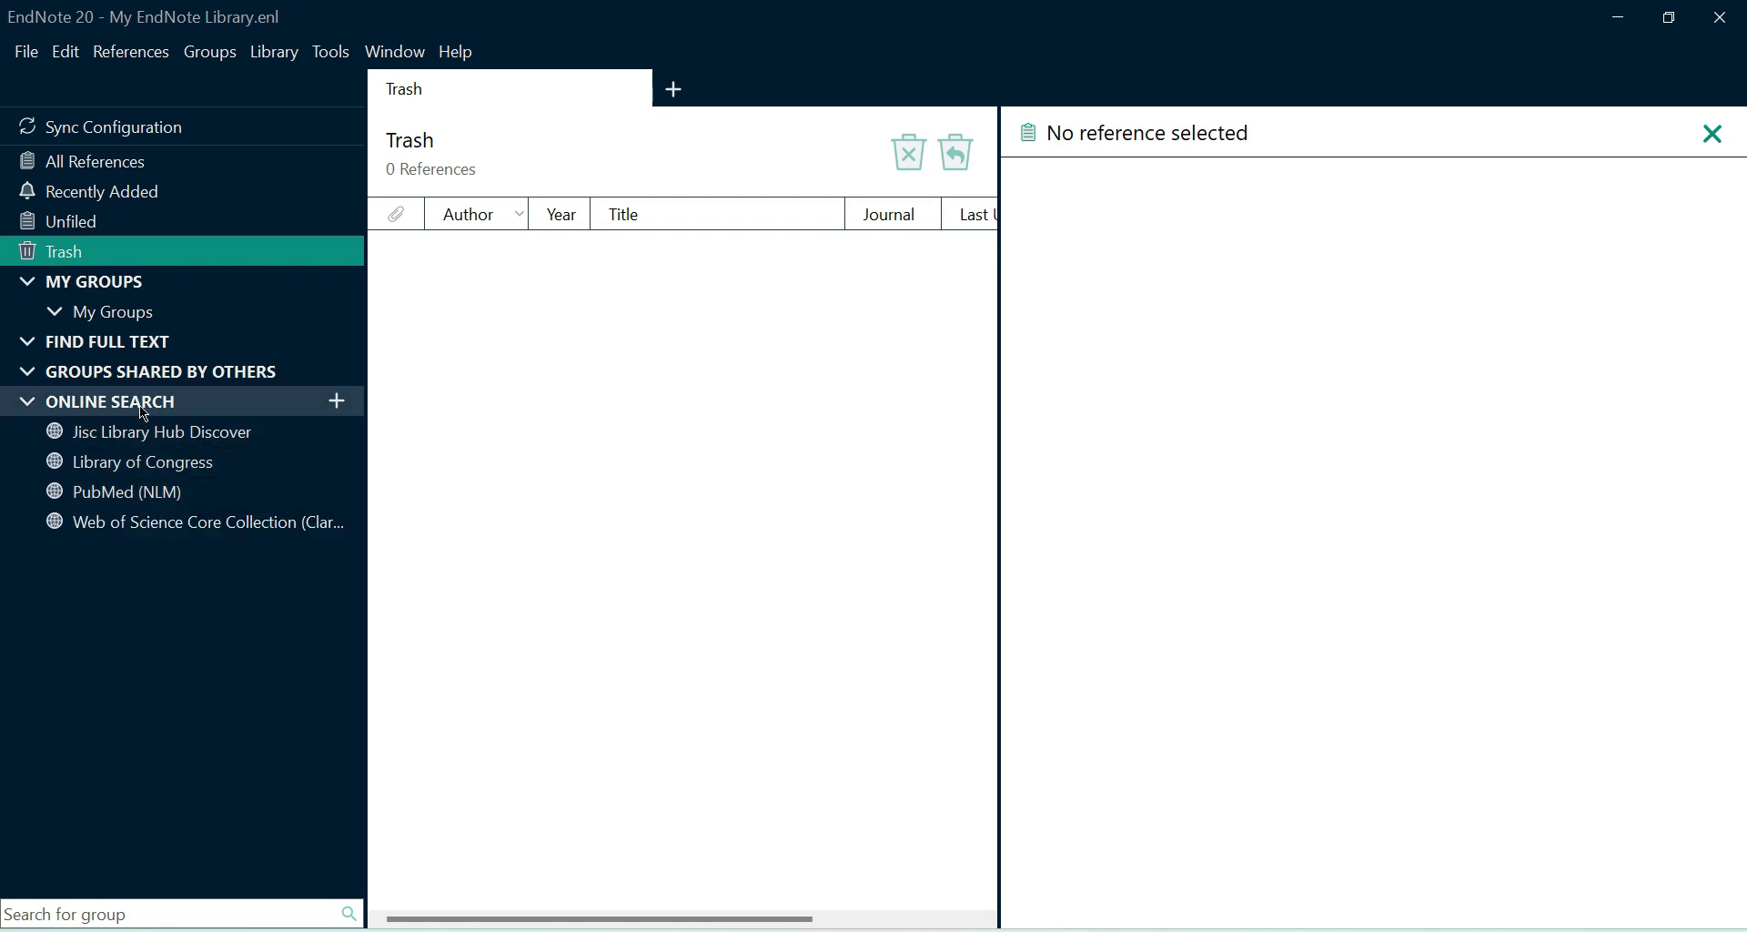
left_click(28, 401)
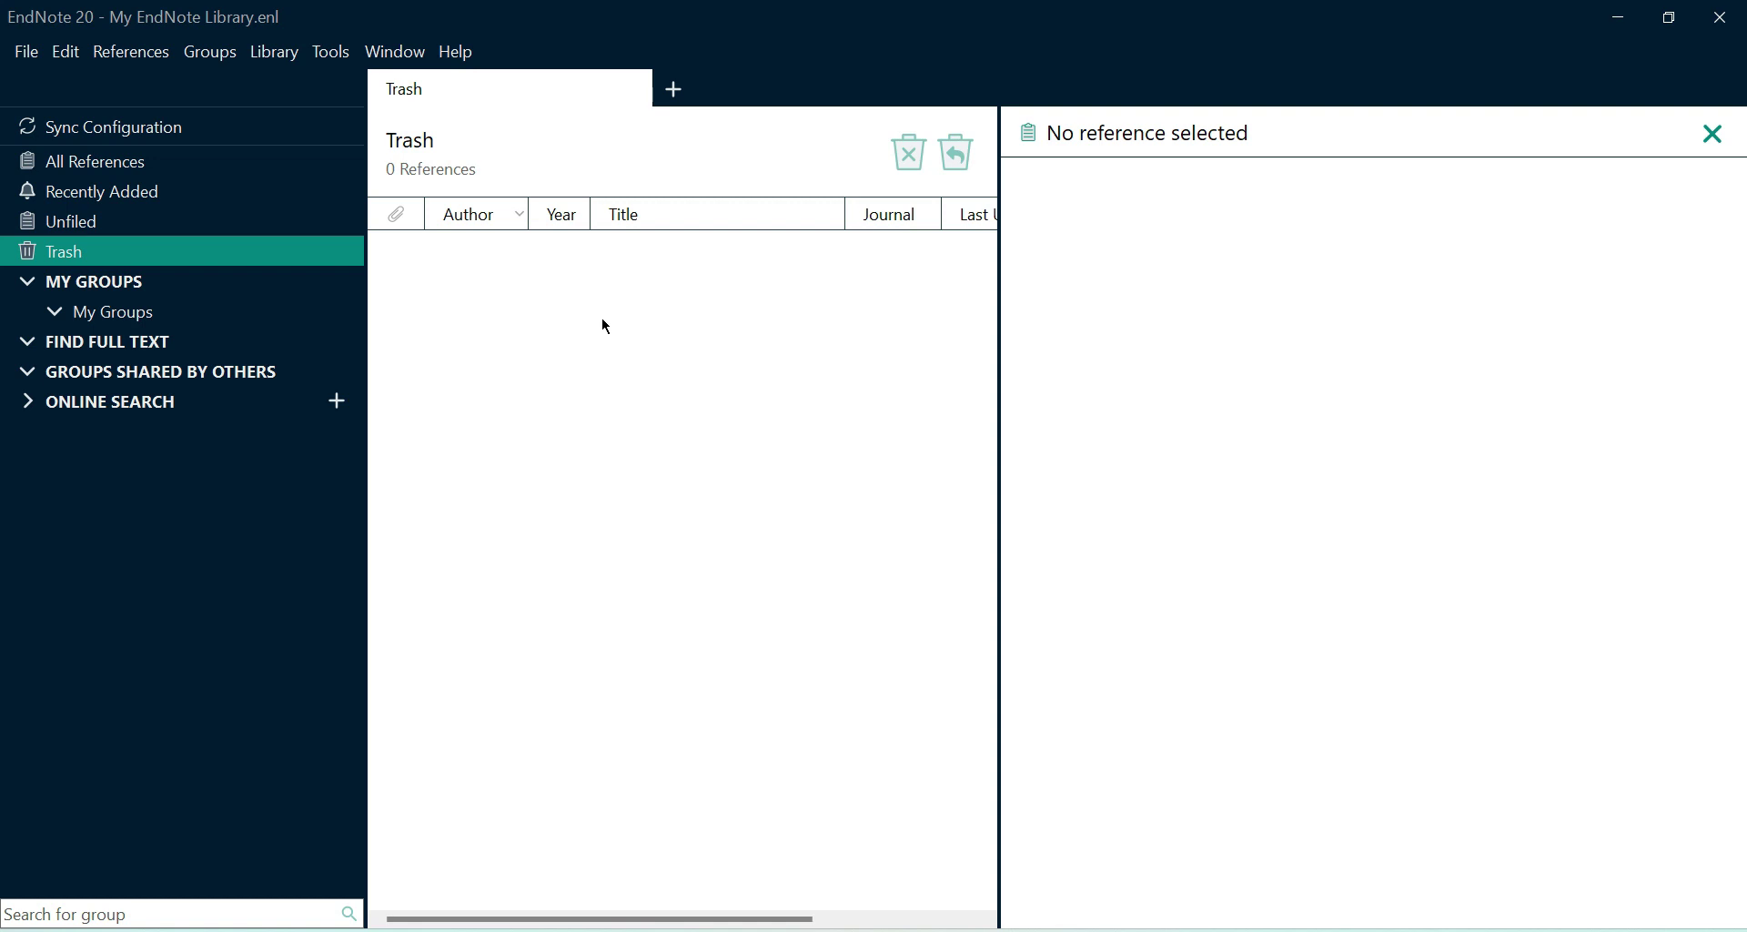
Step: Switch to Google Scholar in the browser and search for transformational leadership
key("alt+Tab")
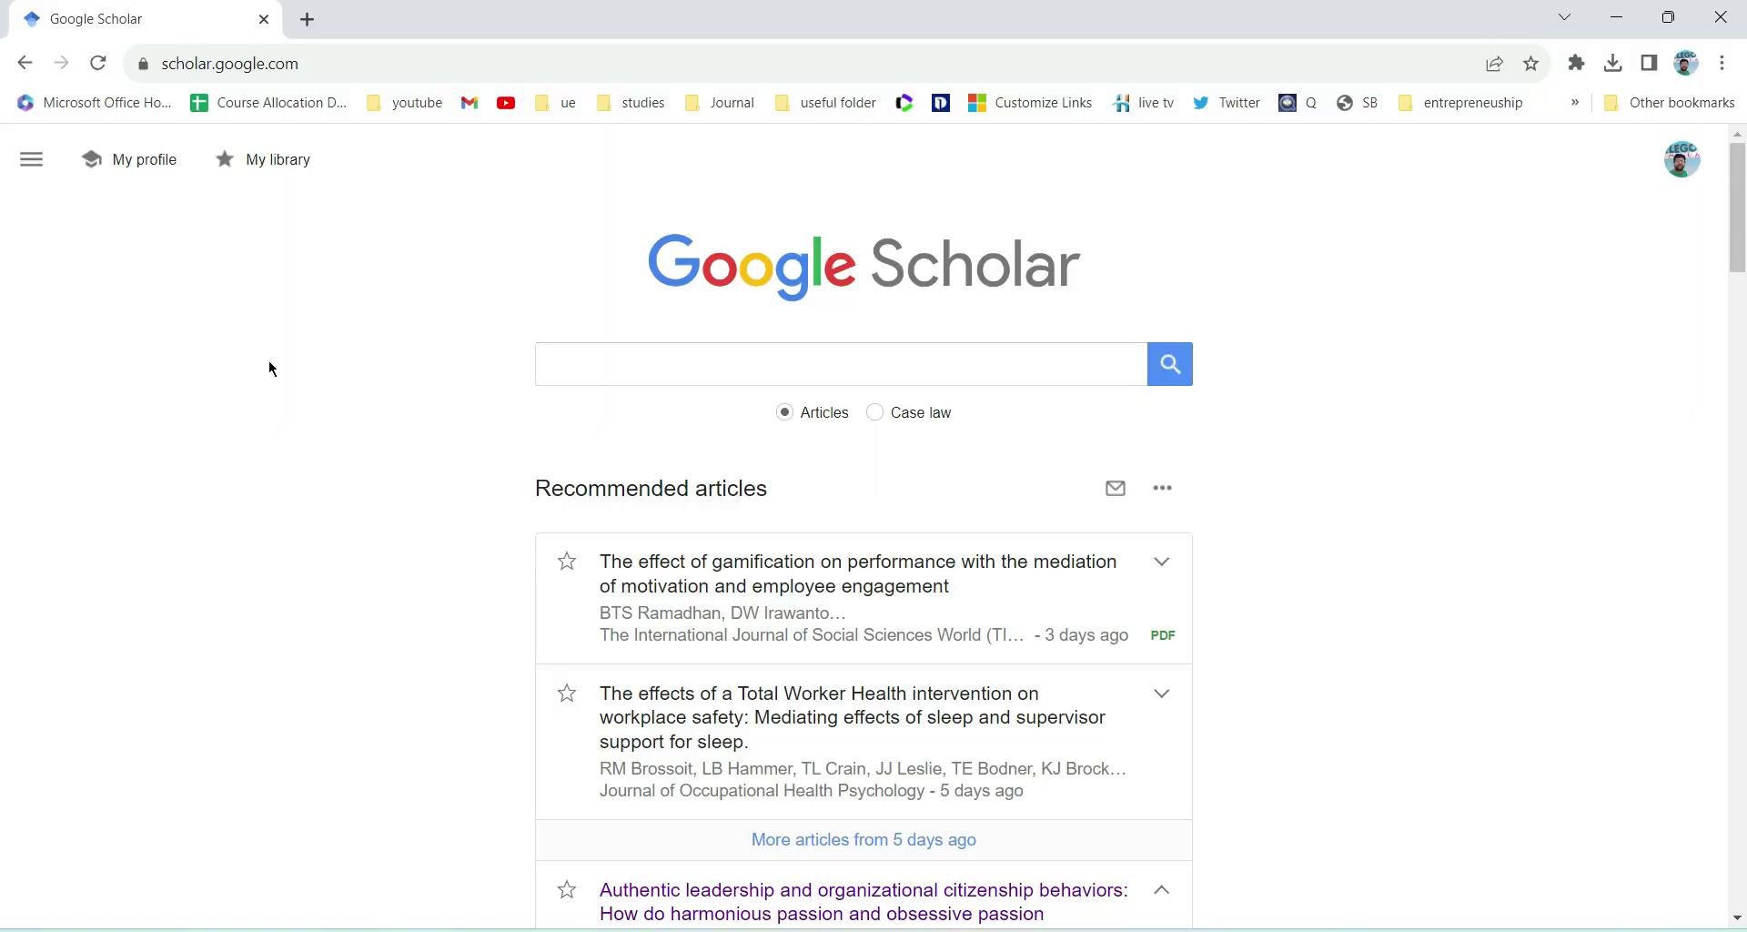
left_click(660, 371)
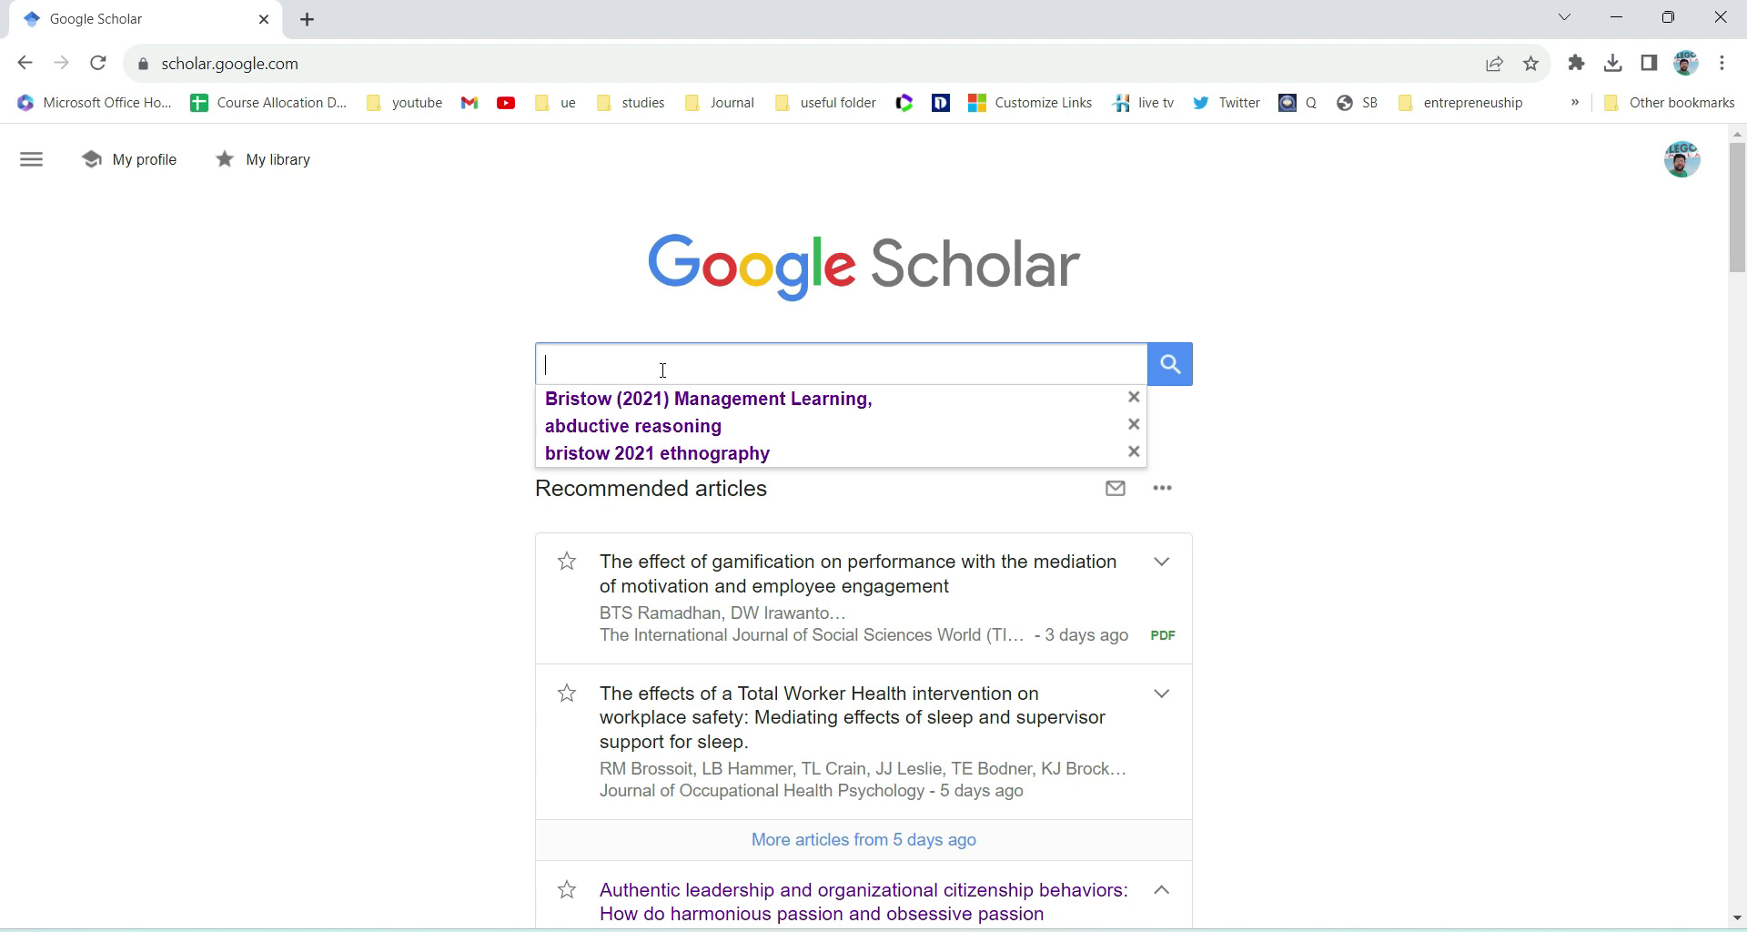
type("transformatio")
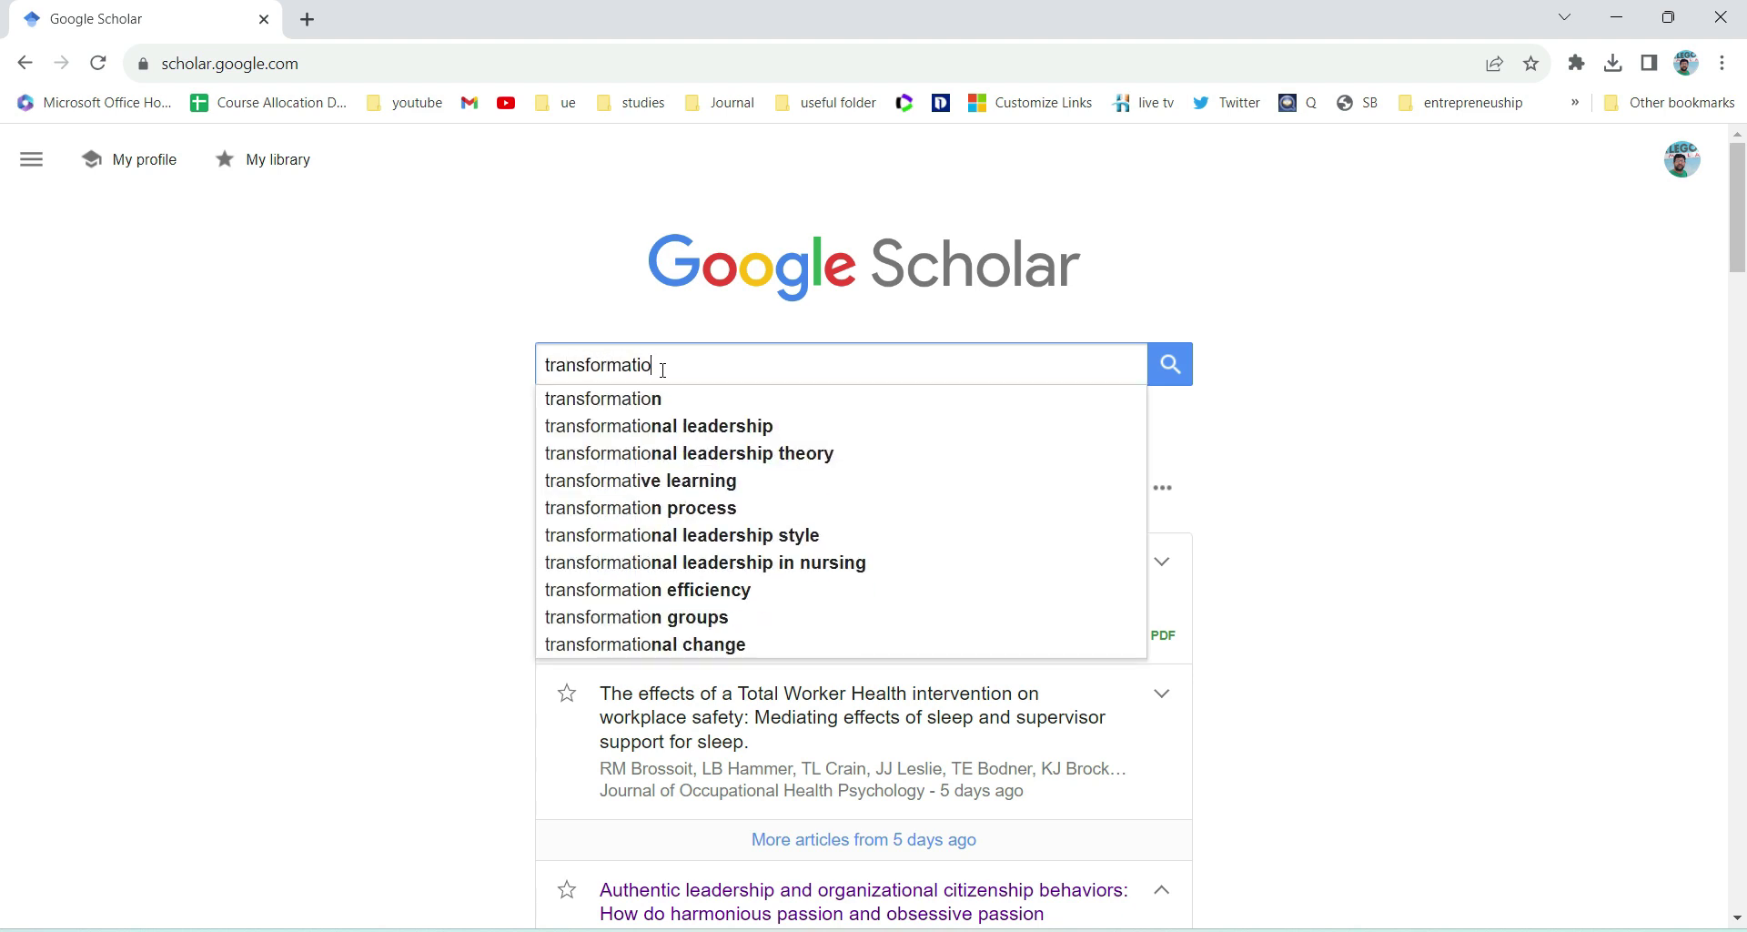
type("nal leadership")
key("Escape")
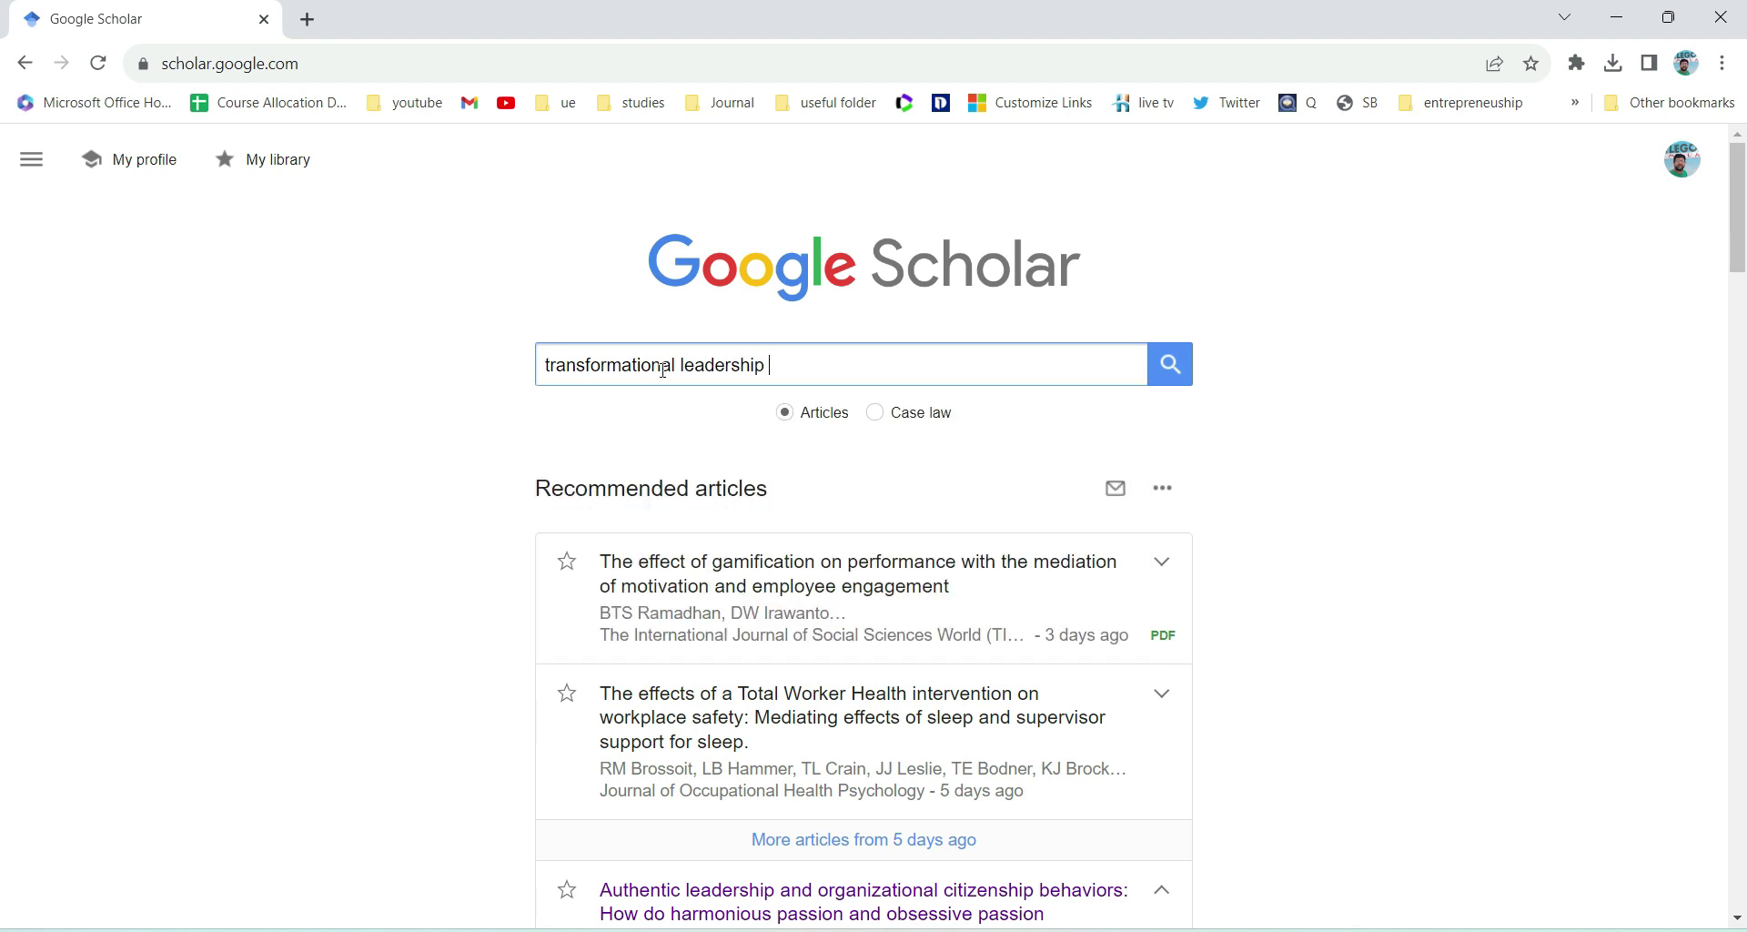
key("Return")
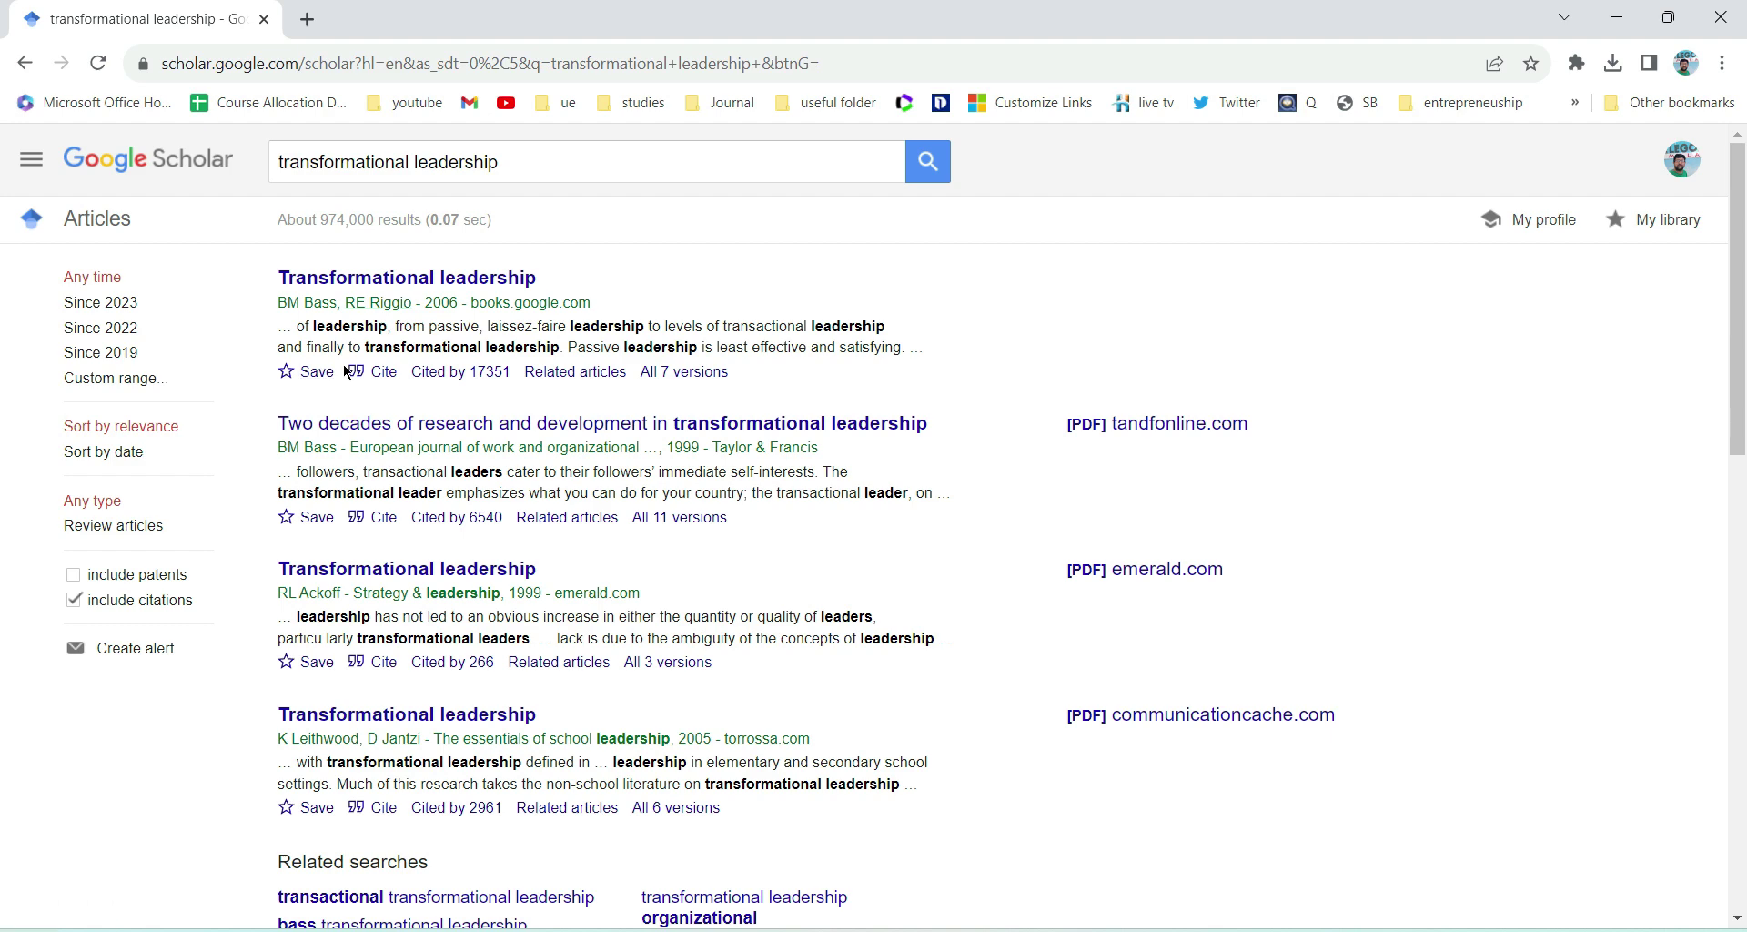
Step: Export the citation of the 2006 book Transformational leadership in EndNote format as scholar.enw and open it in EndNote
scroll(347, 371, "up", 3)
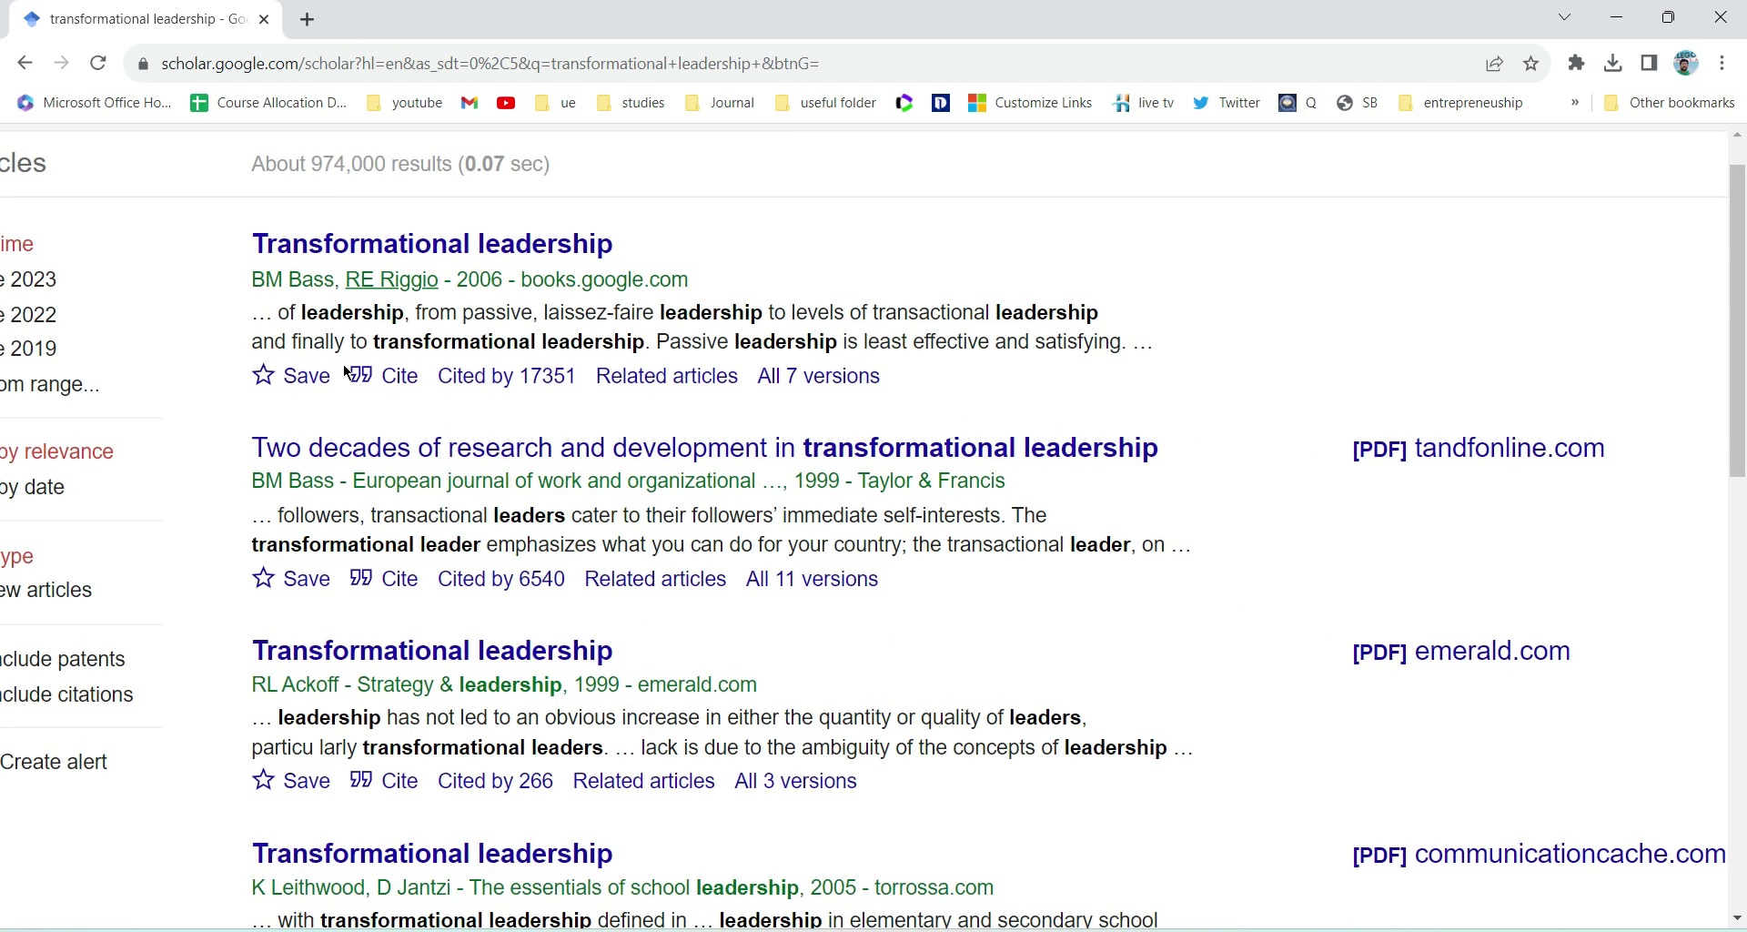
left_click(389, 375)
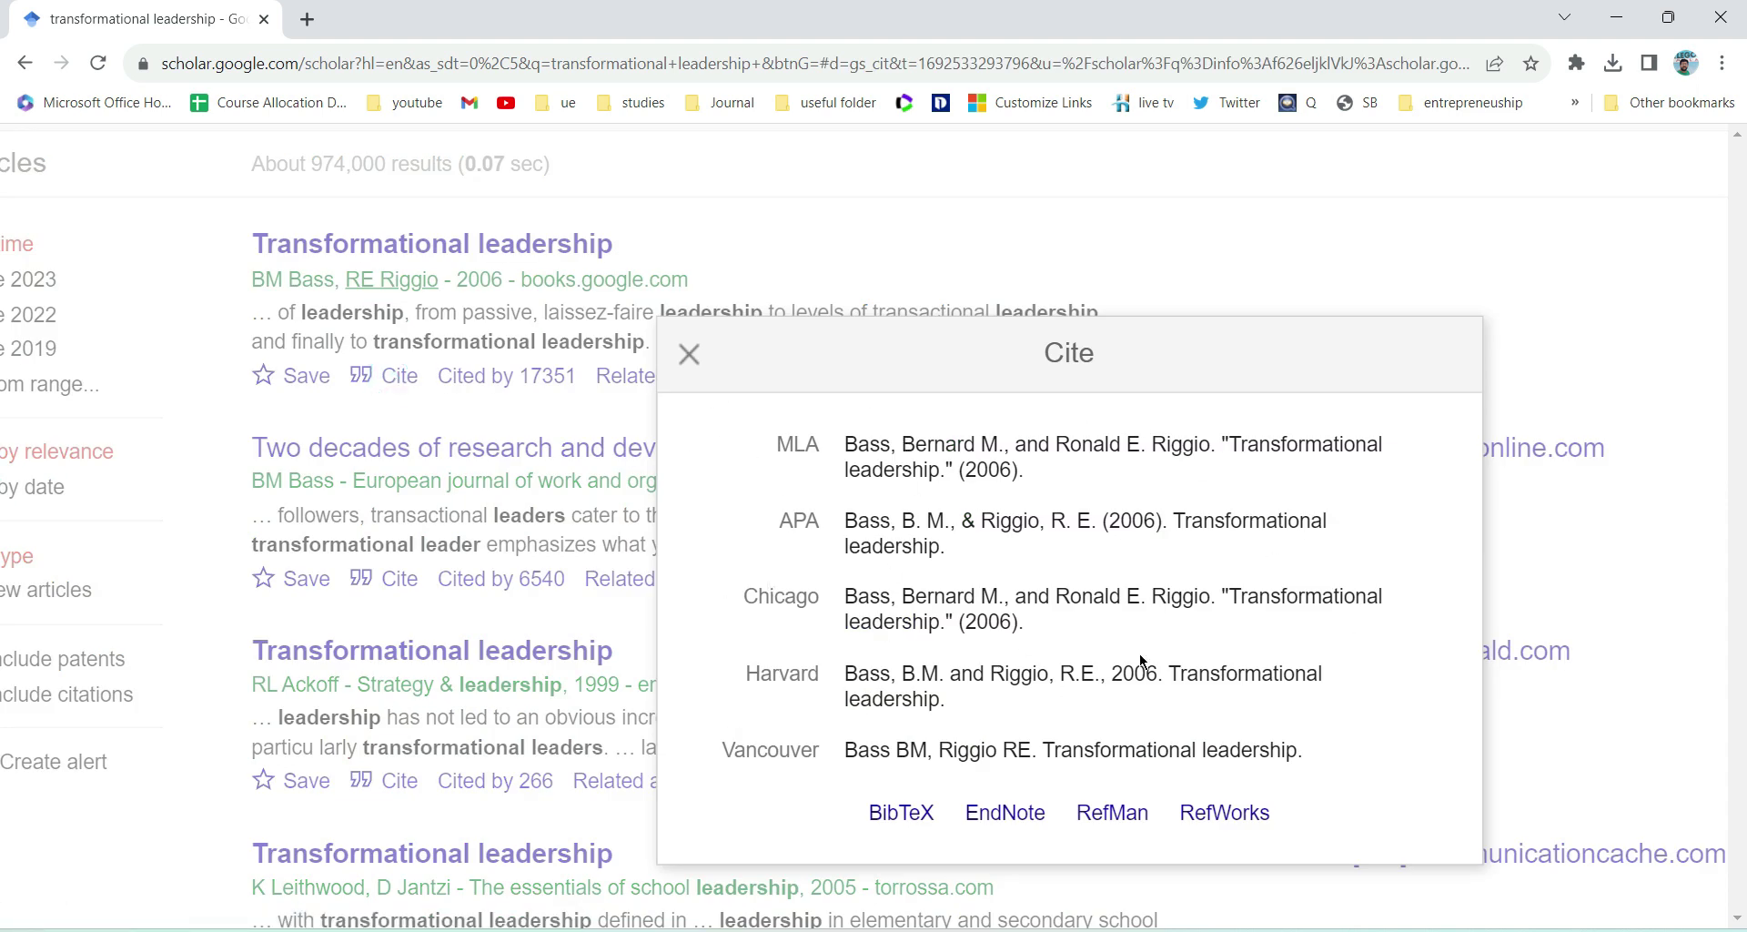
left_click(1006, 824)
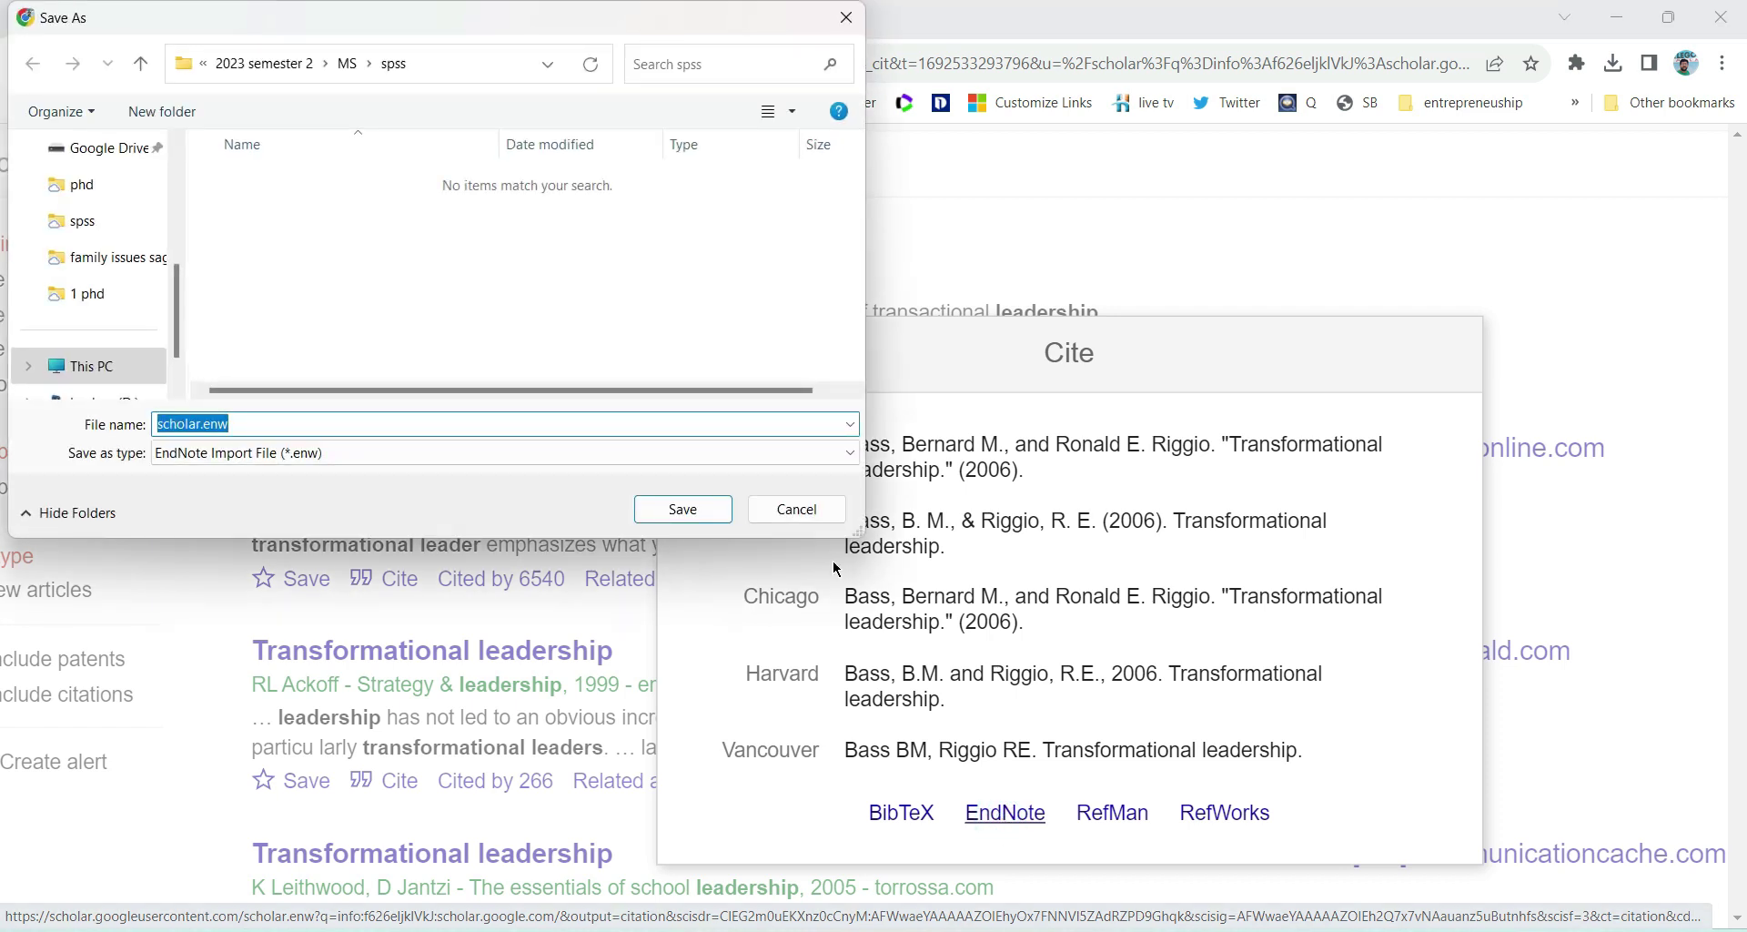
left_click(685, 509)
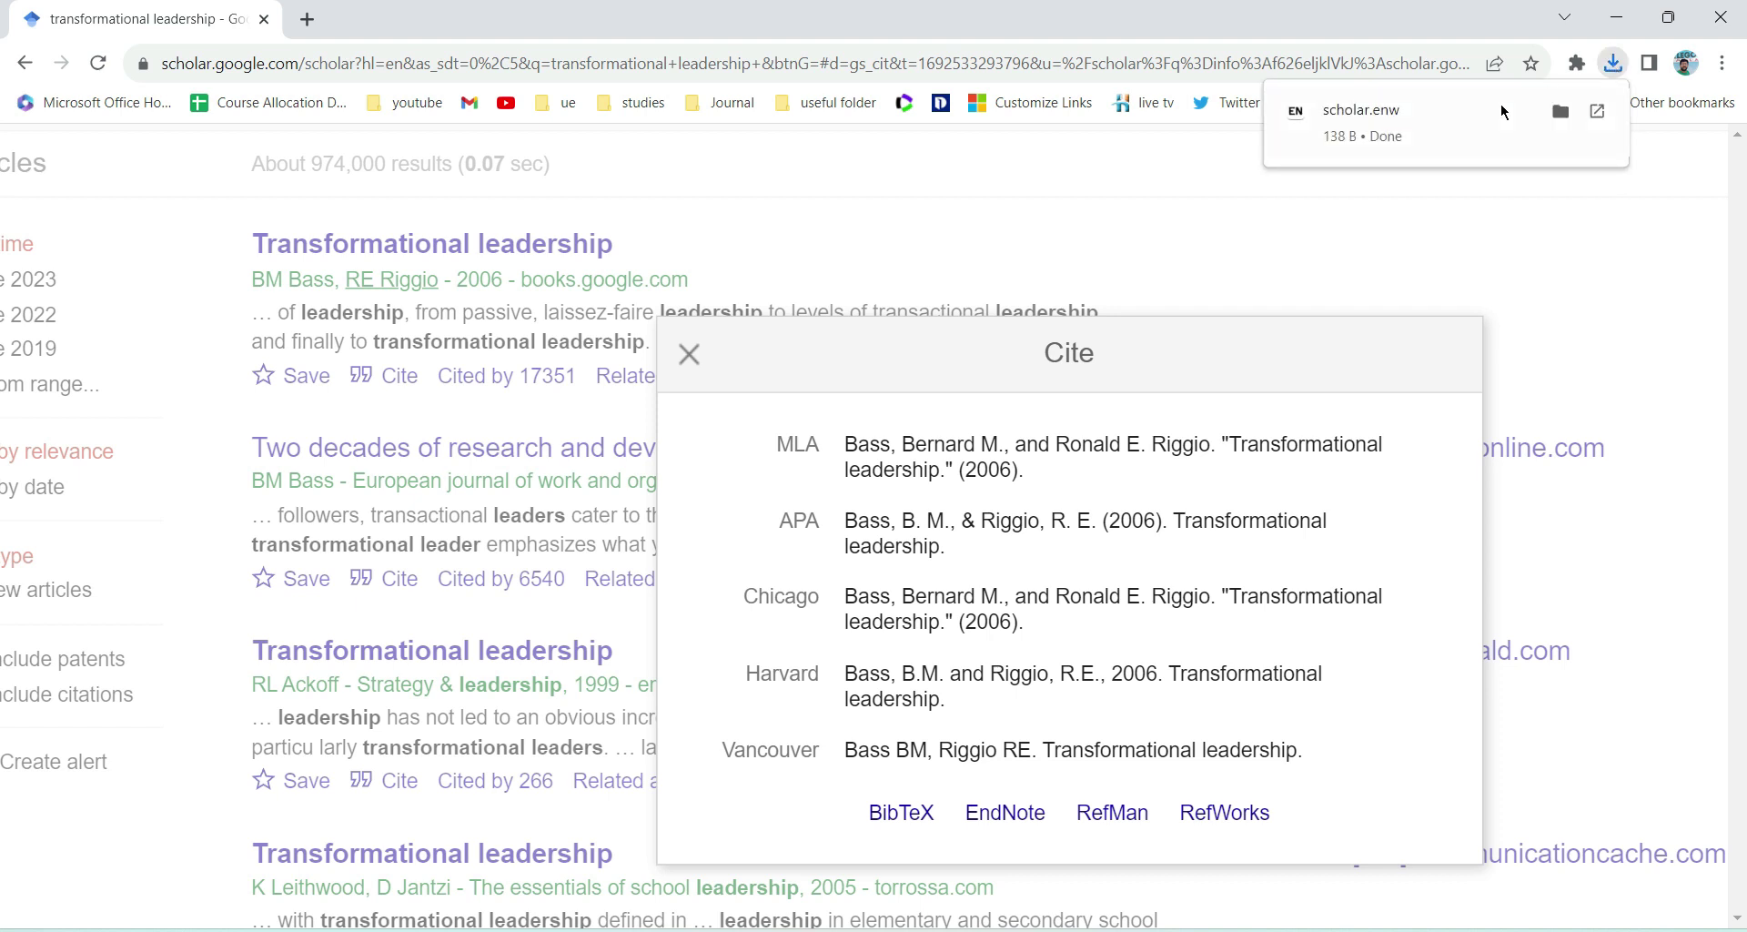
left_click(1349, 116)
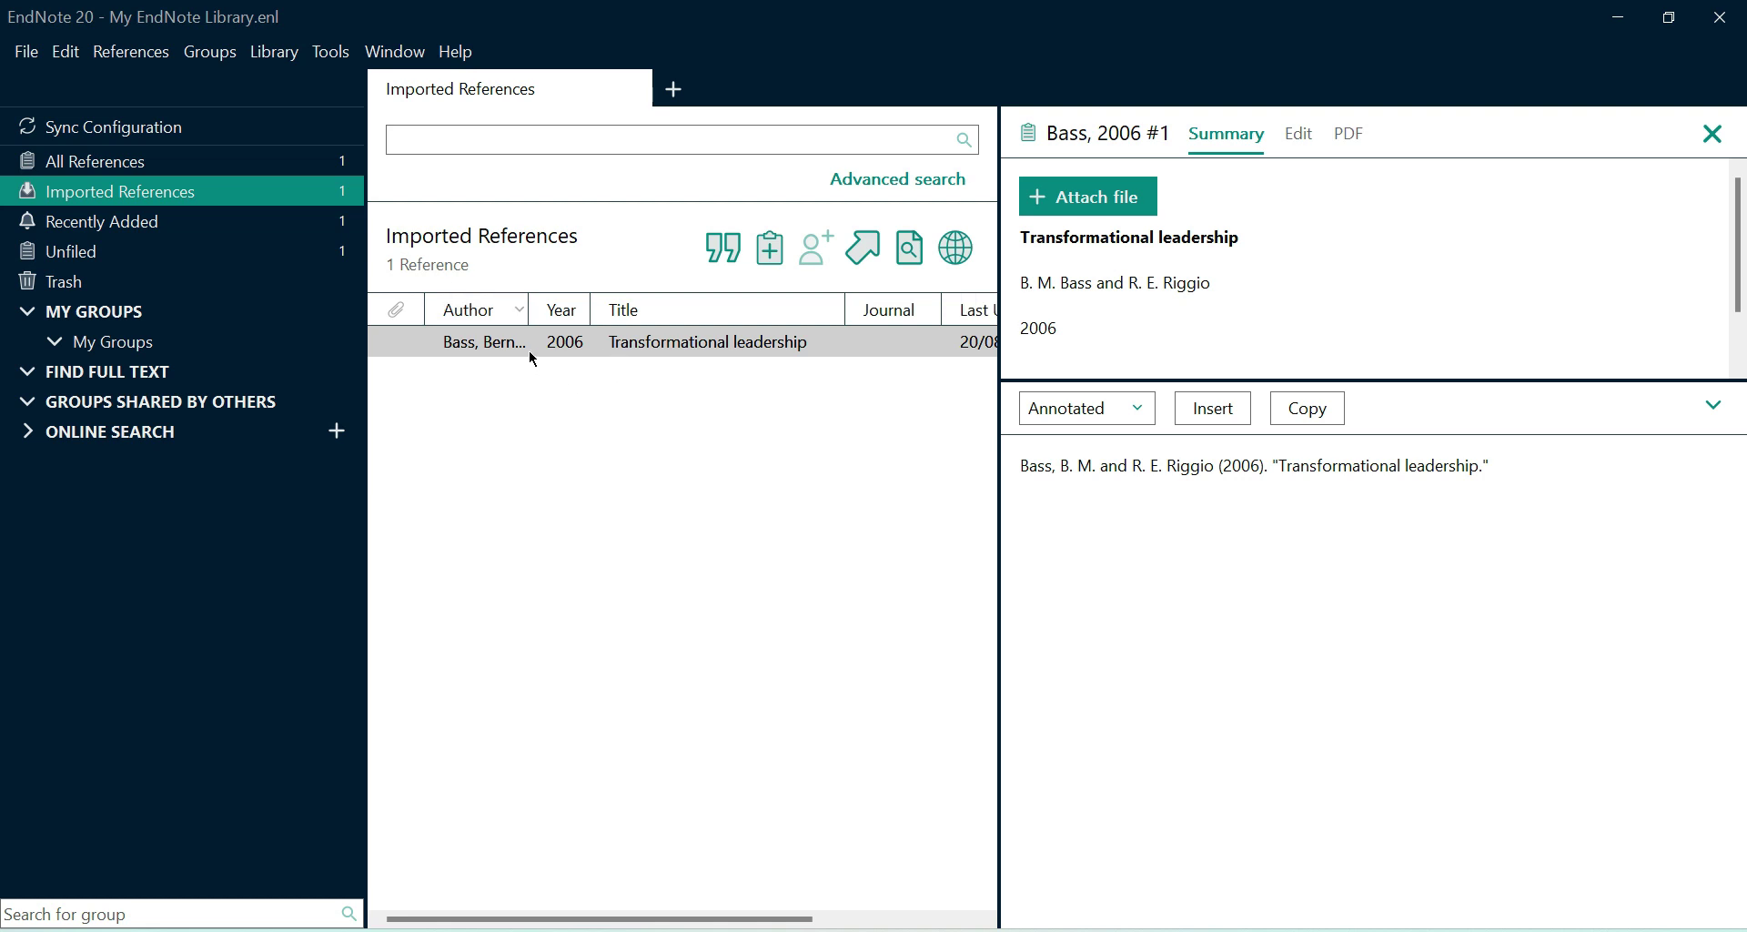
Step: Check the imported reference in the All References and Imported References groups
left_click(131, 166)
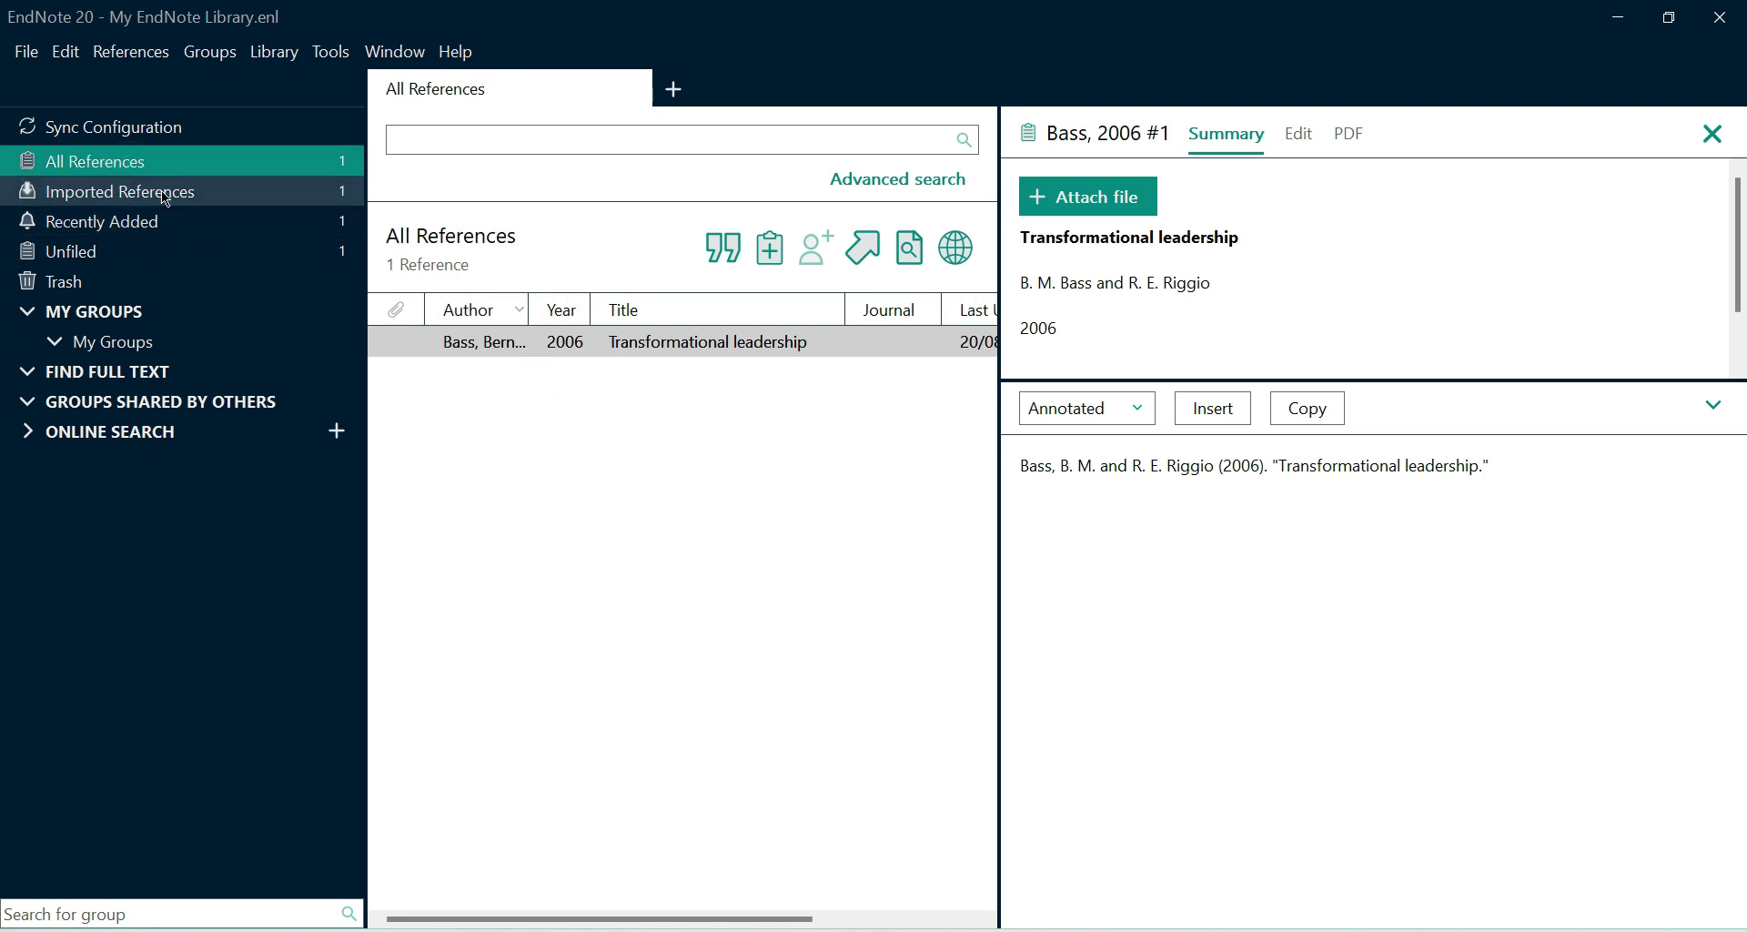
left_click(164, 193)
left_click(157, 165)
Step: Return to Google Scholar, close the citation formats window and open the Scholar settings
key("alt+Tab")
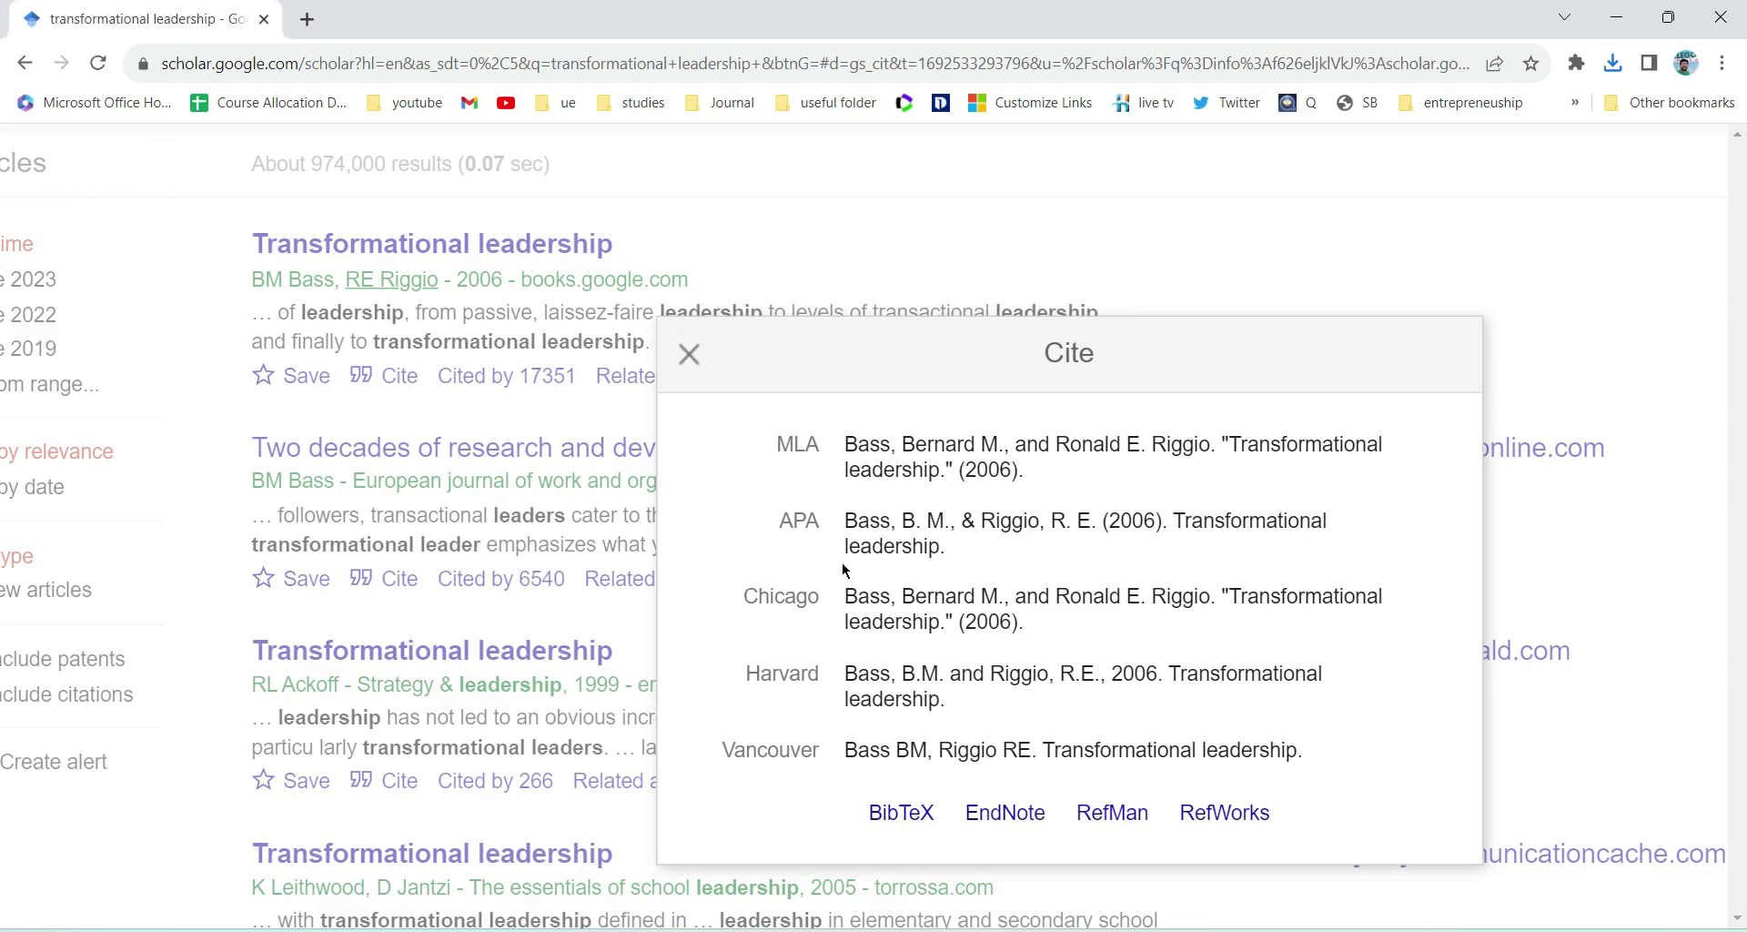
left_click(691, 353)
scroll(697, 364, "down", 3)
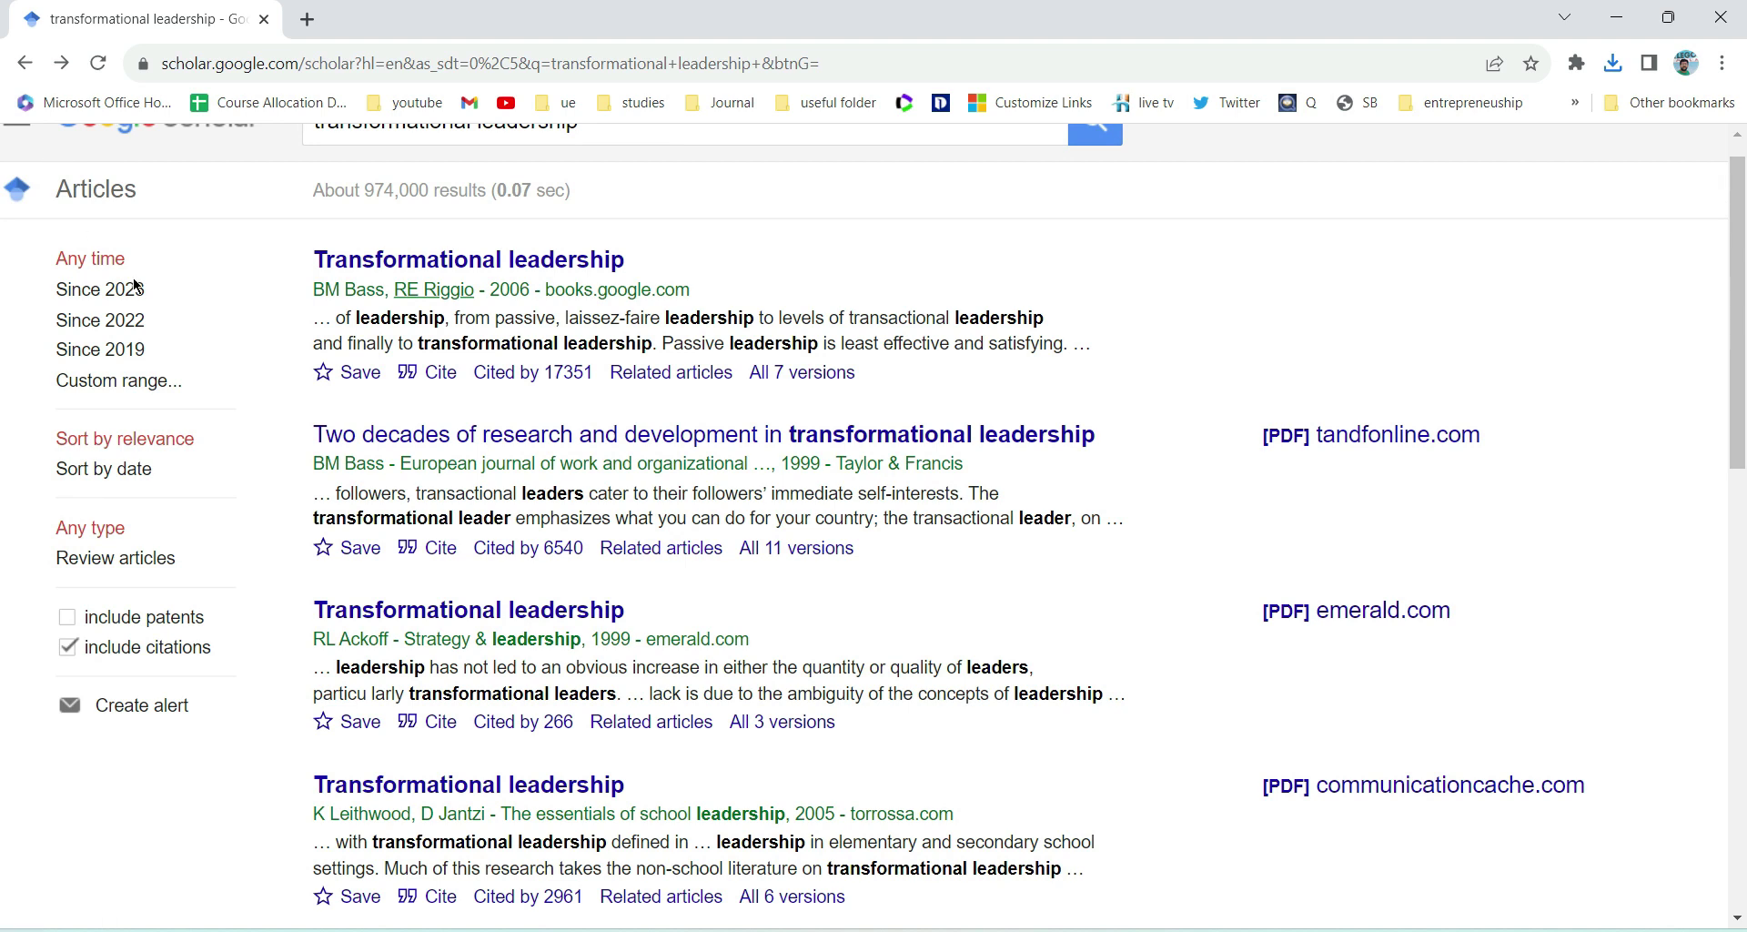
scroll(134, 286, "down", 1)
scroll(135, 285, "down", 1)
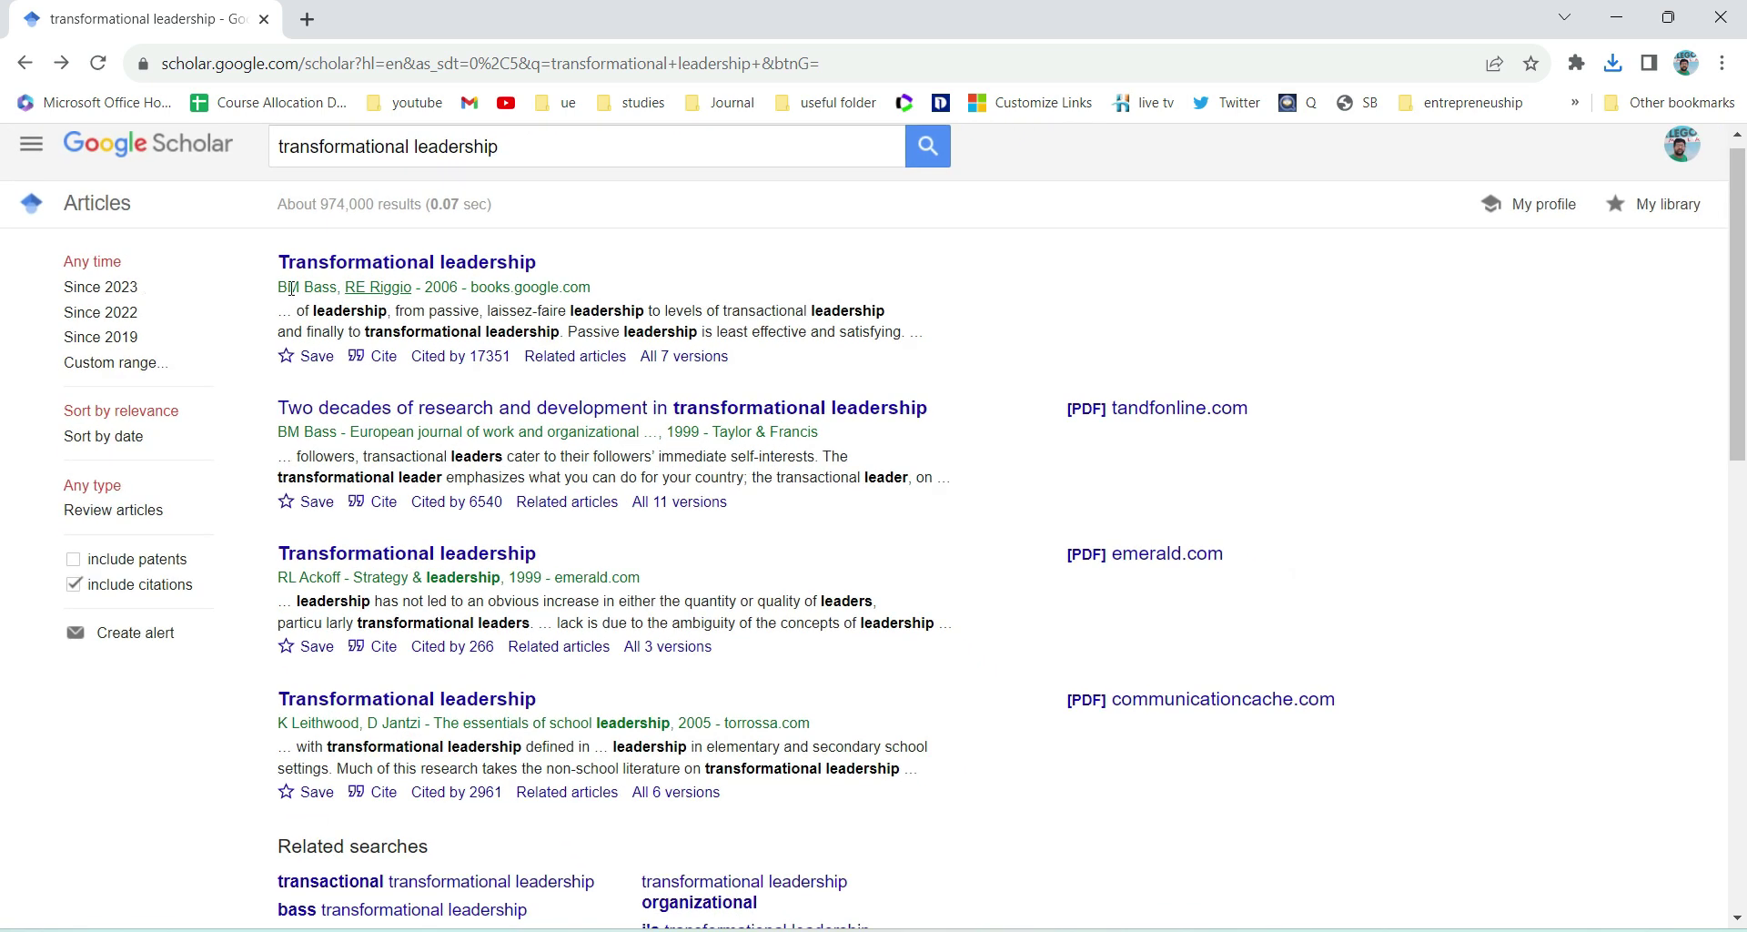
left_click(38, 158)
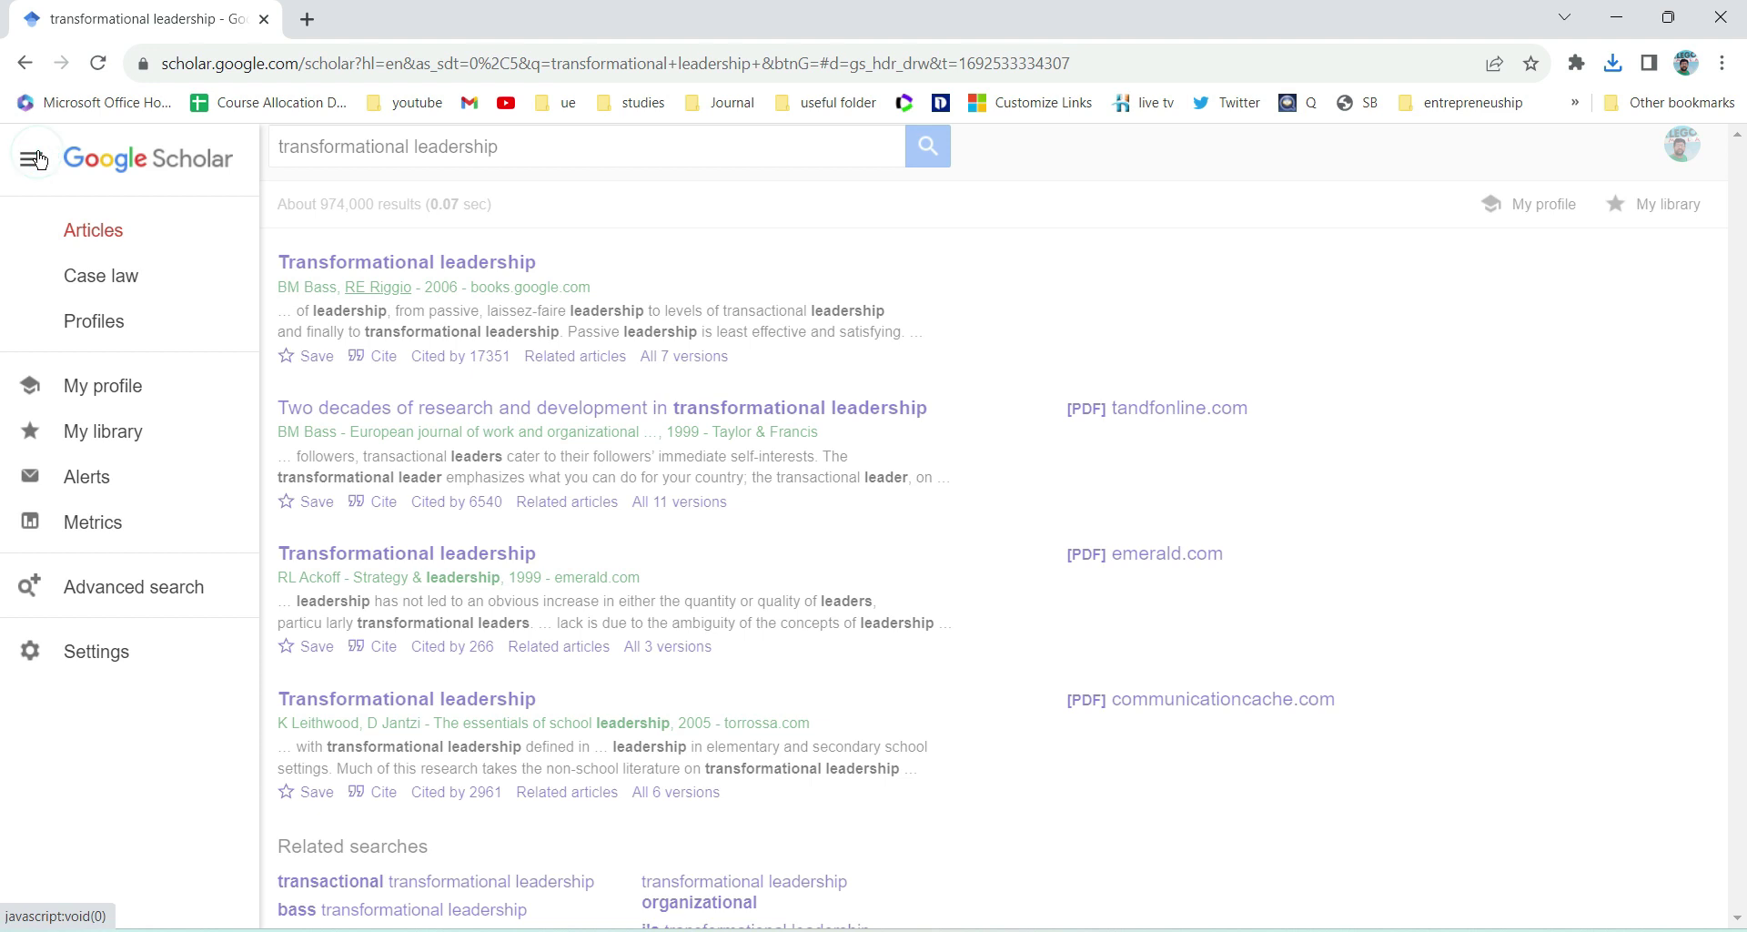
left_click(116, 653)
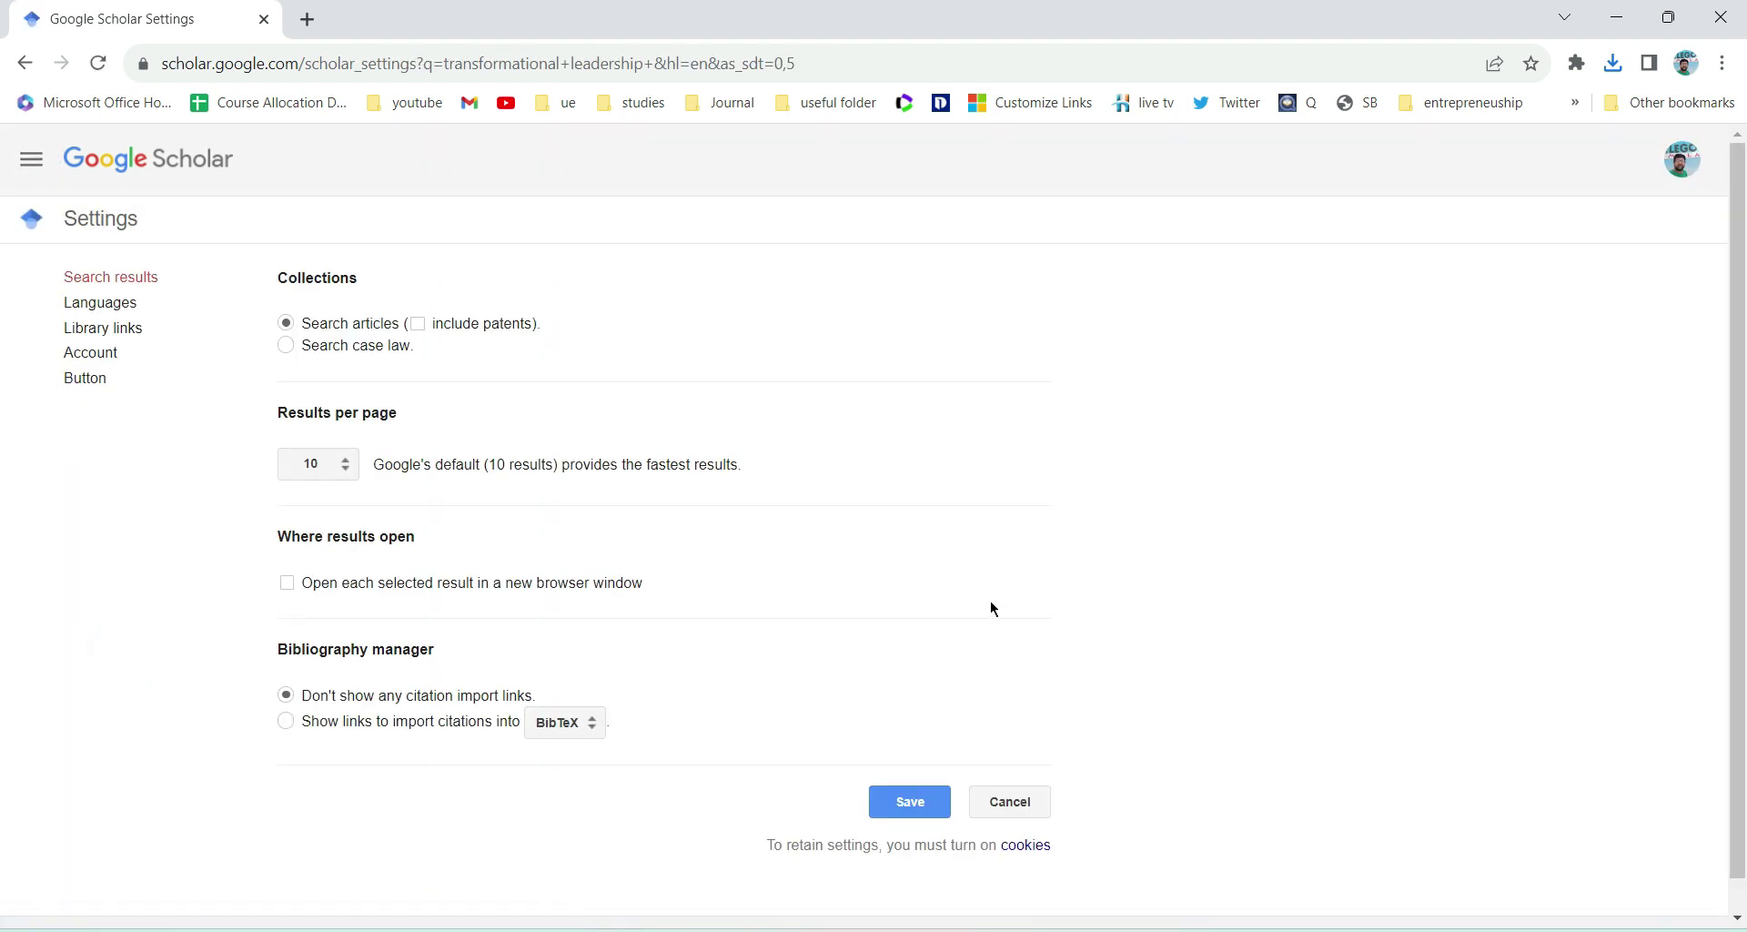
Step: Set the bibliography manager to show links to import citations into EndNote and save the settings
left_click(290, 722)
left_click(578, 726)
left_click(581, 754)
scroll(584, 753, "up", 2)
scroll(586, 757, "up", 1)
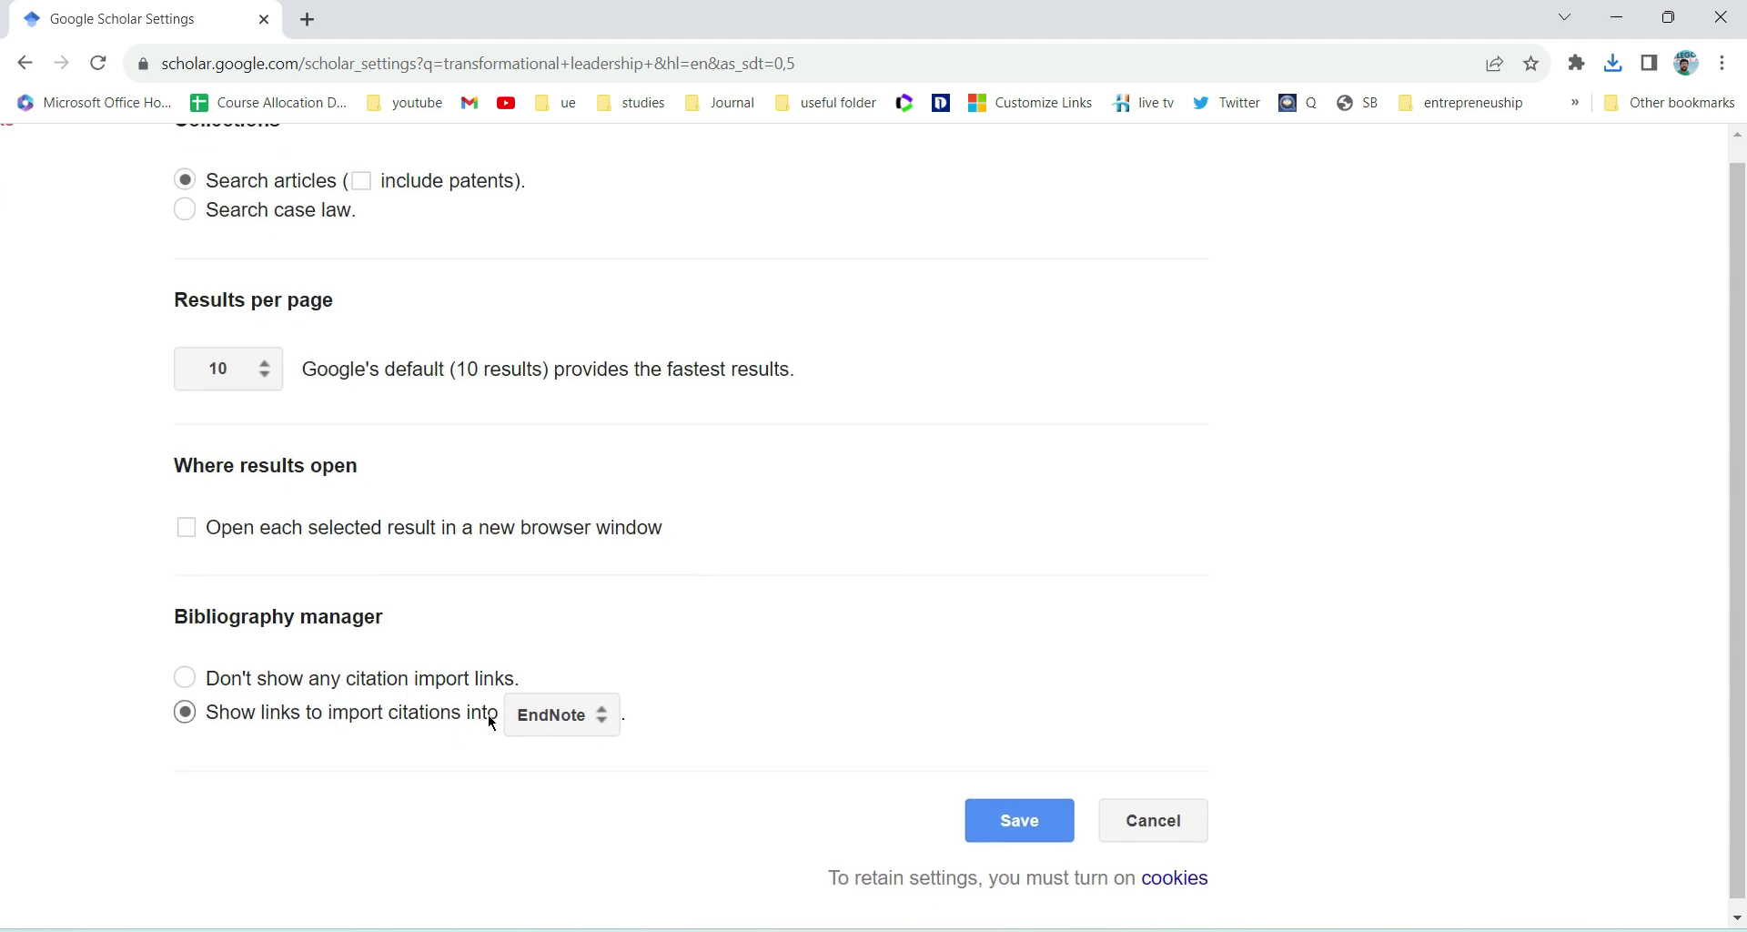
left_click(1018, 834)
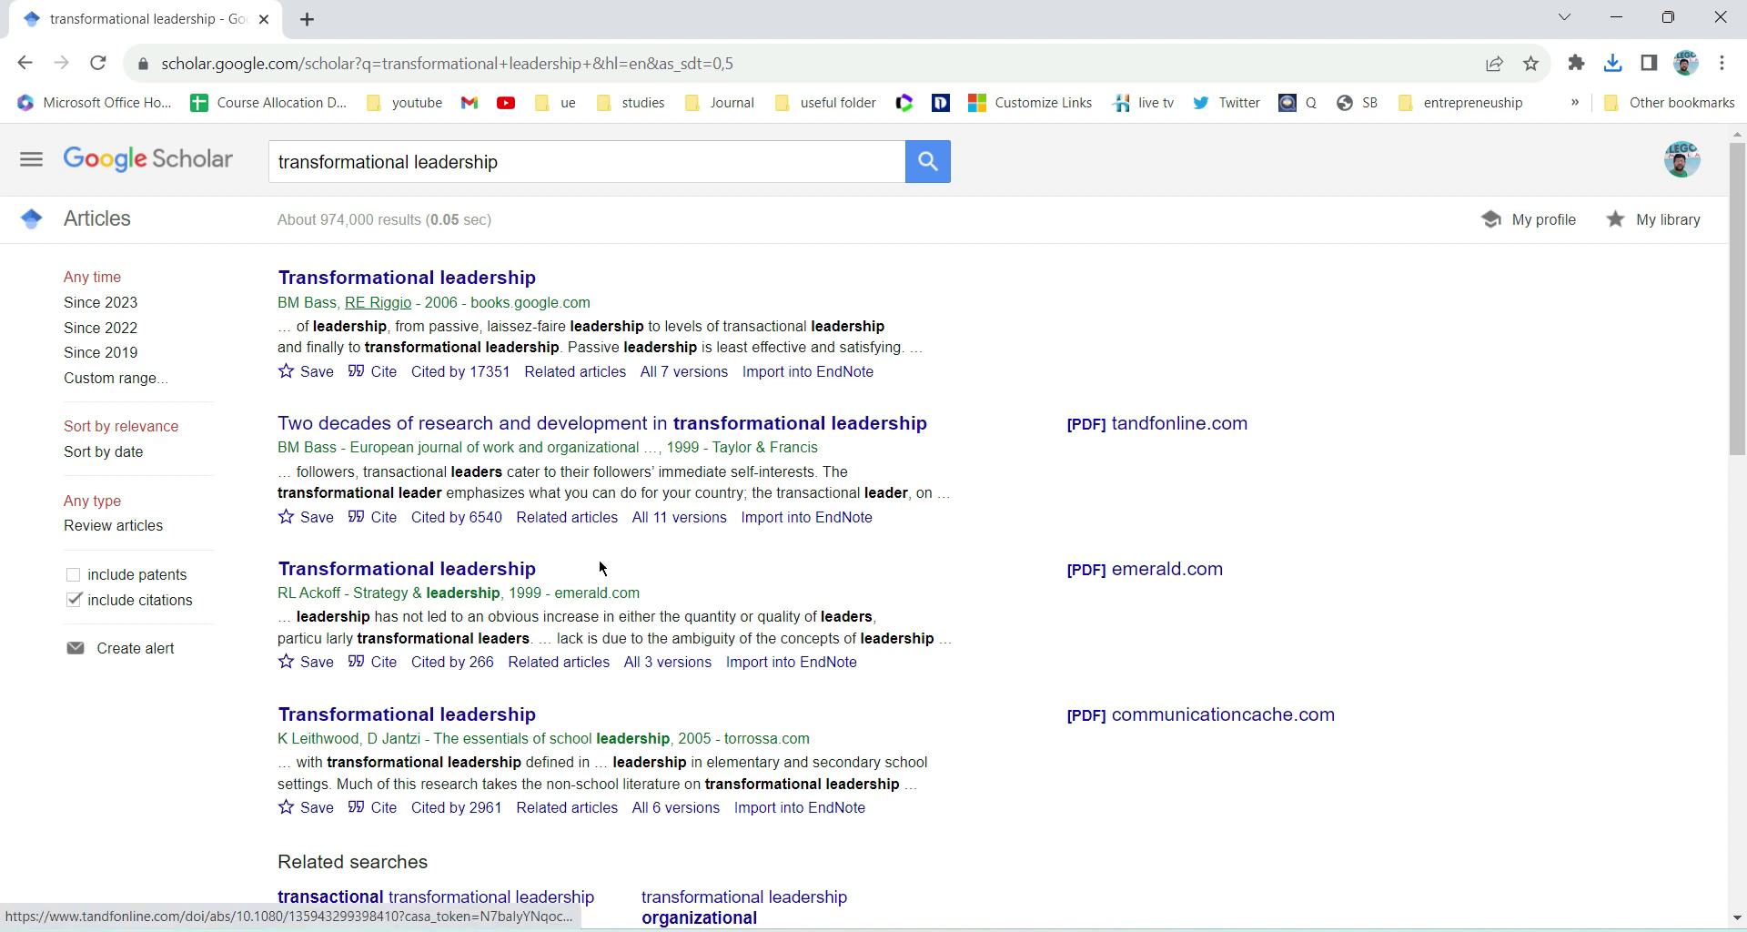
Step: Save the EndNote import files of the second and third results as scholar (1).enw and scholar (2).enw
left_click(808, 518)
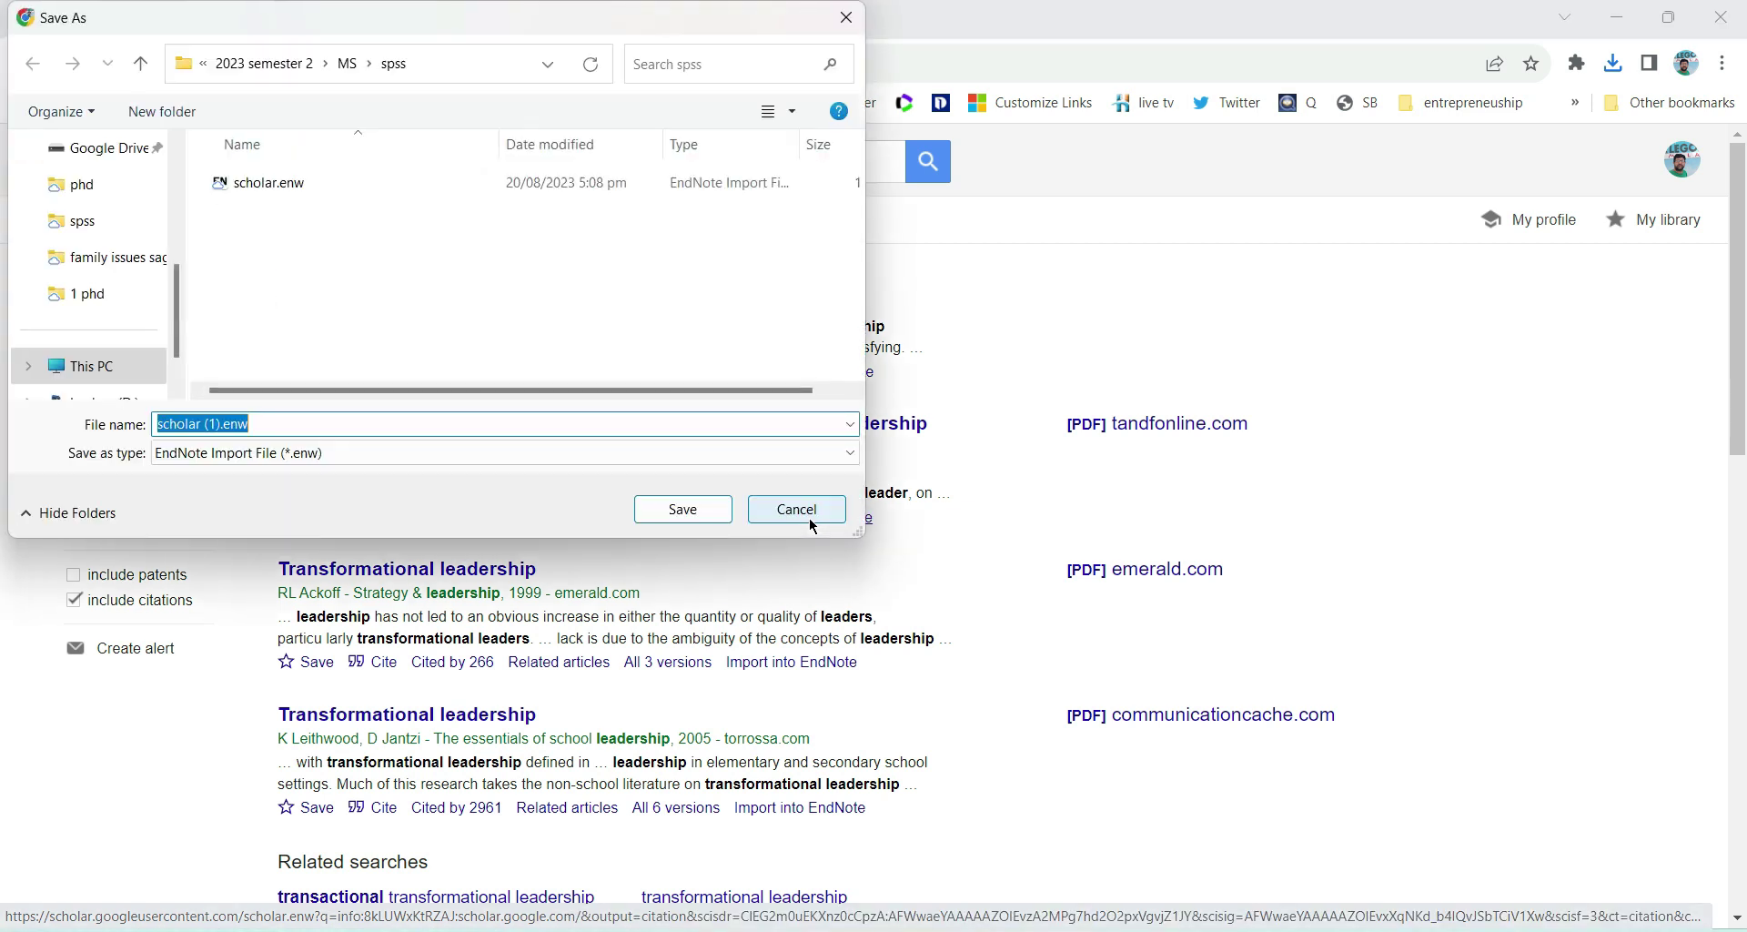
left_click(678, 507)
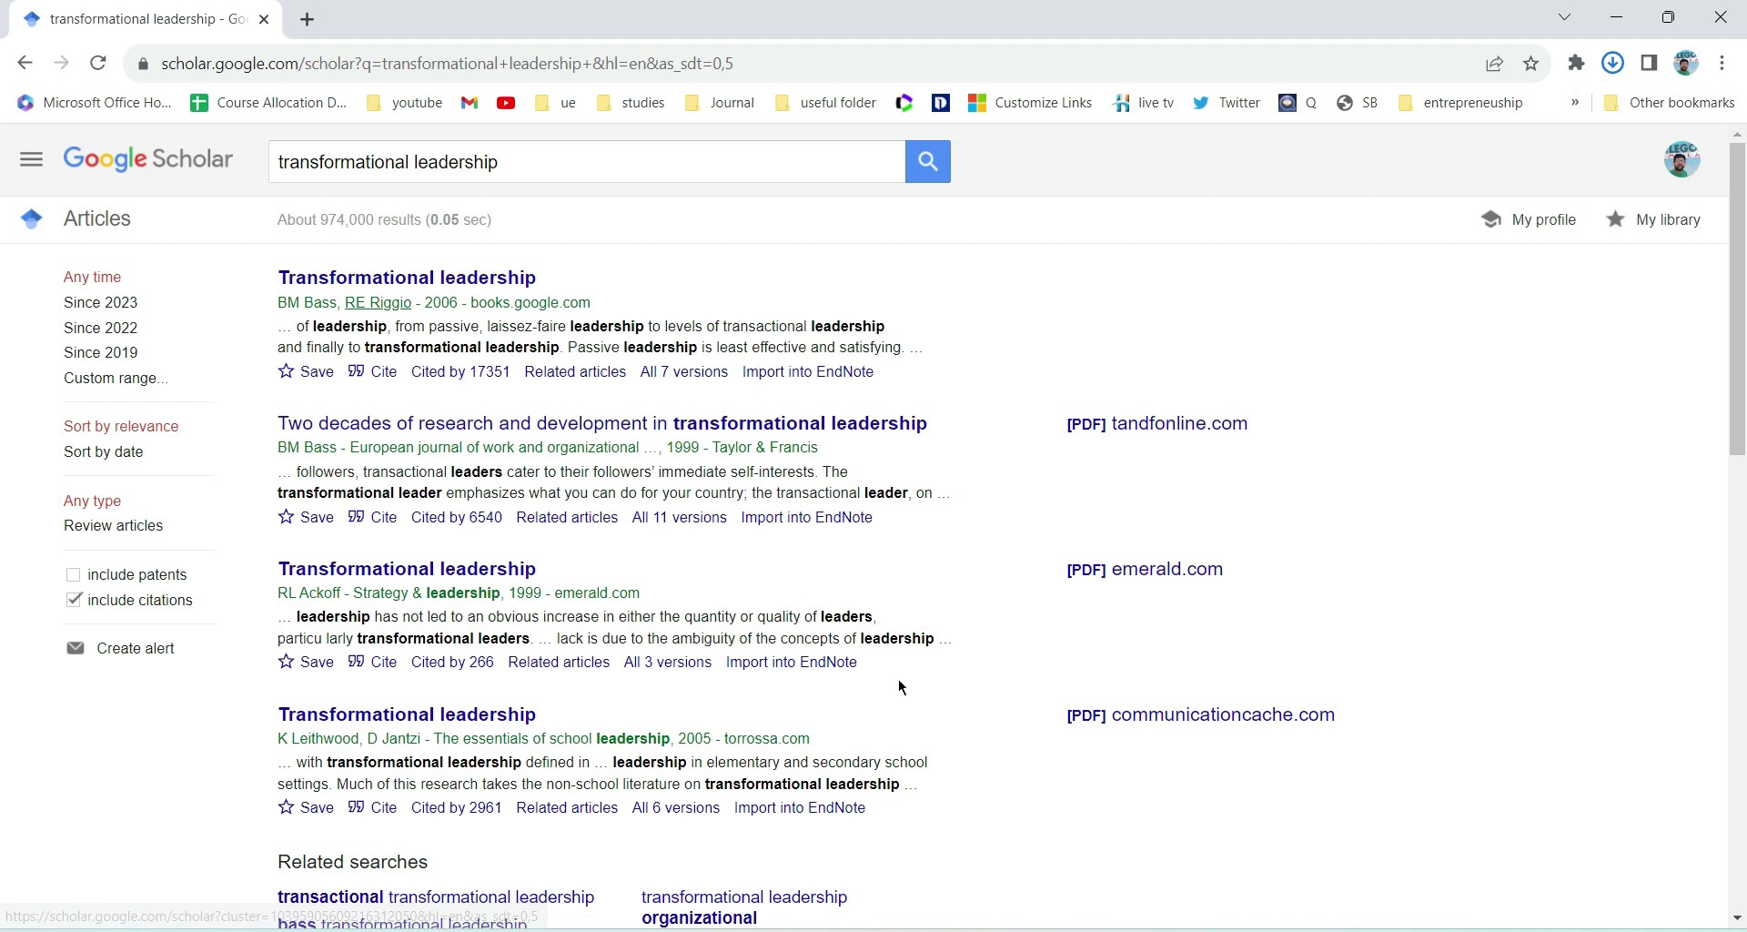
left_click(780, 662)
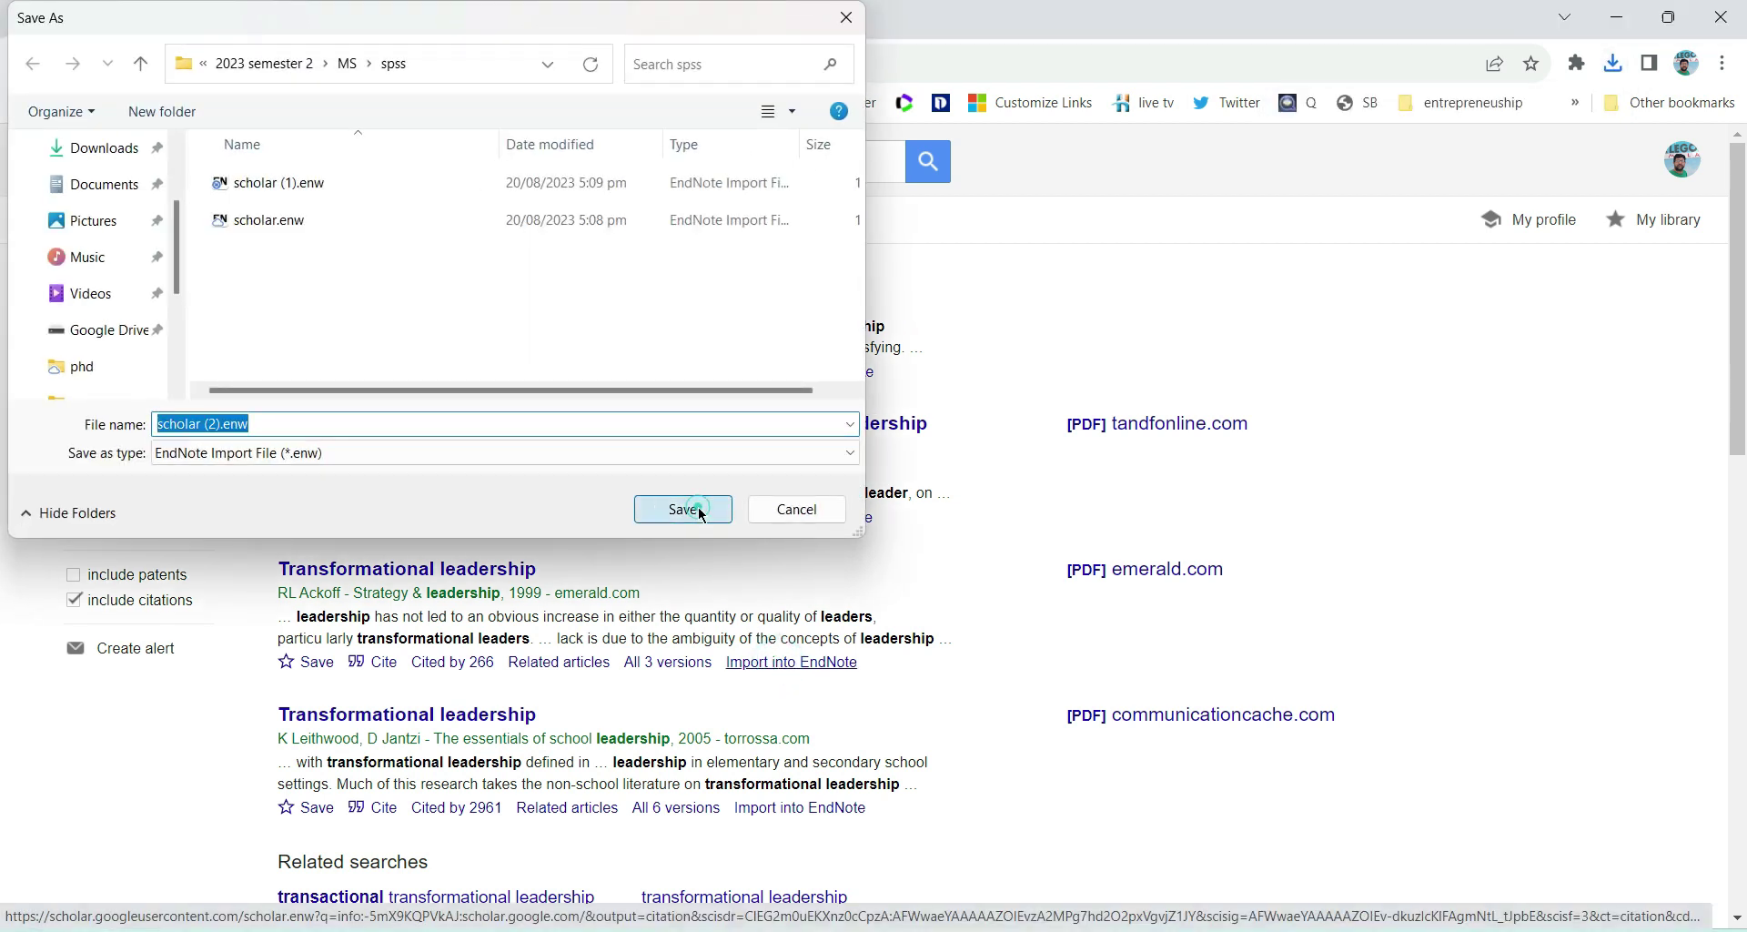
left_click(692, 511)
Step: Import the downloaded scholar (1).enw and scholar (2).enw files into the EndNote library
left_click(1615, 64)
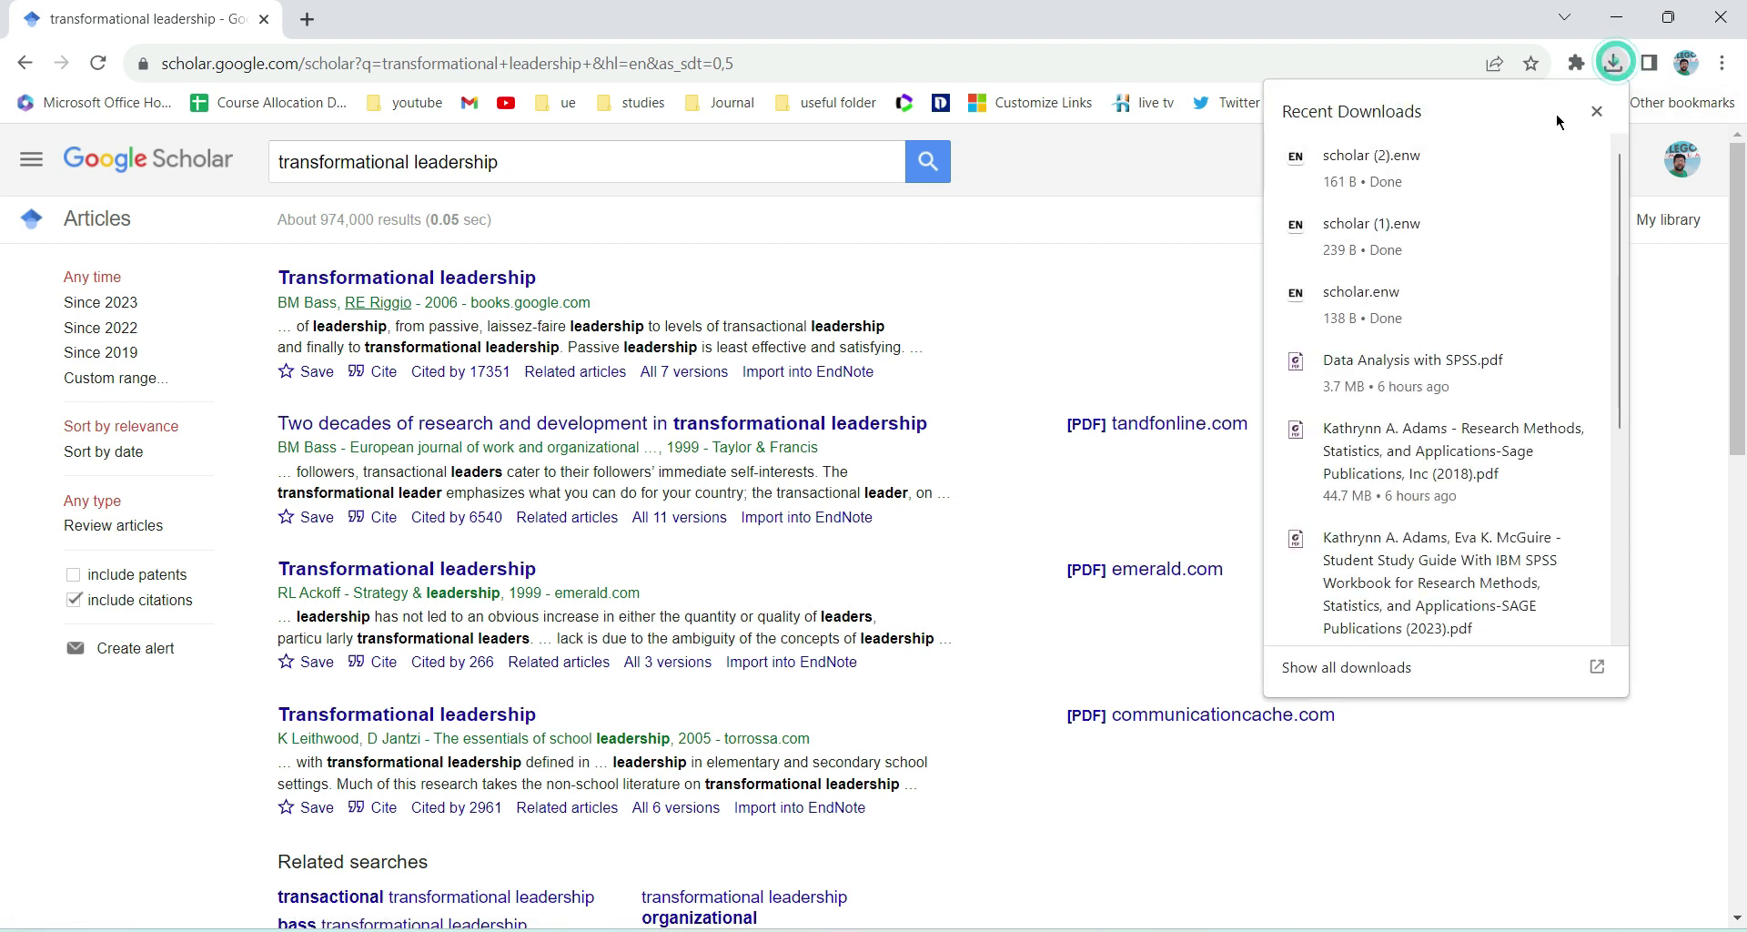
left_click(1353, 248)
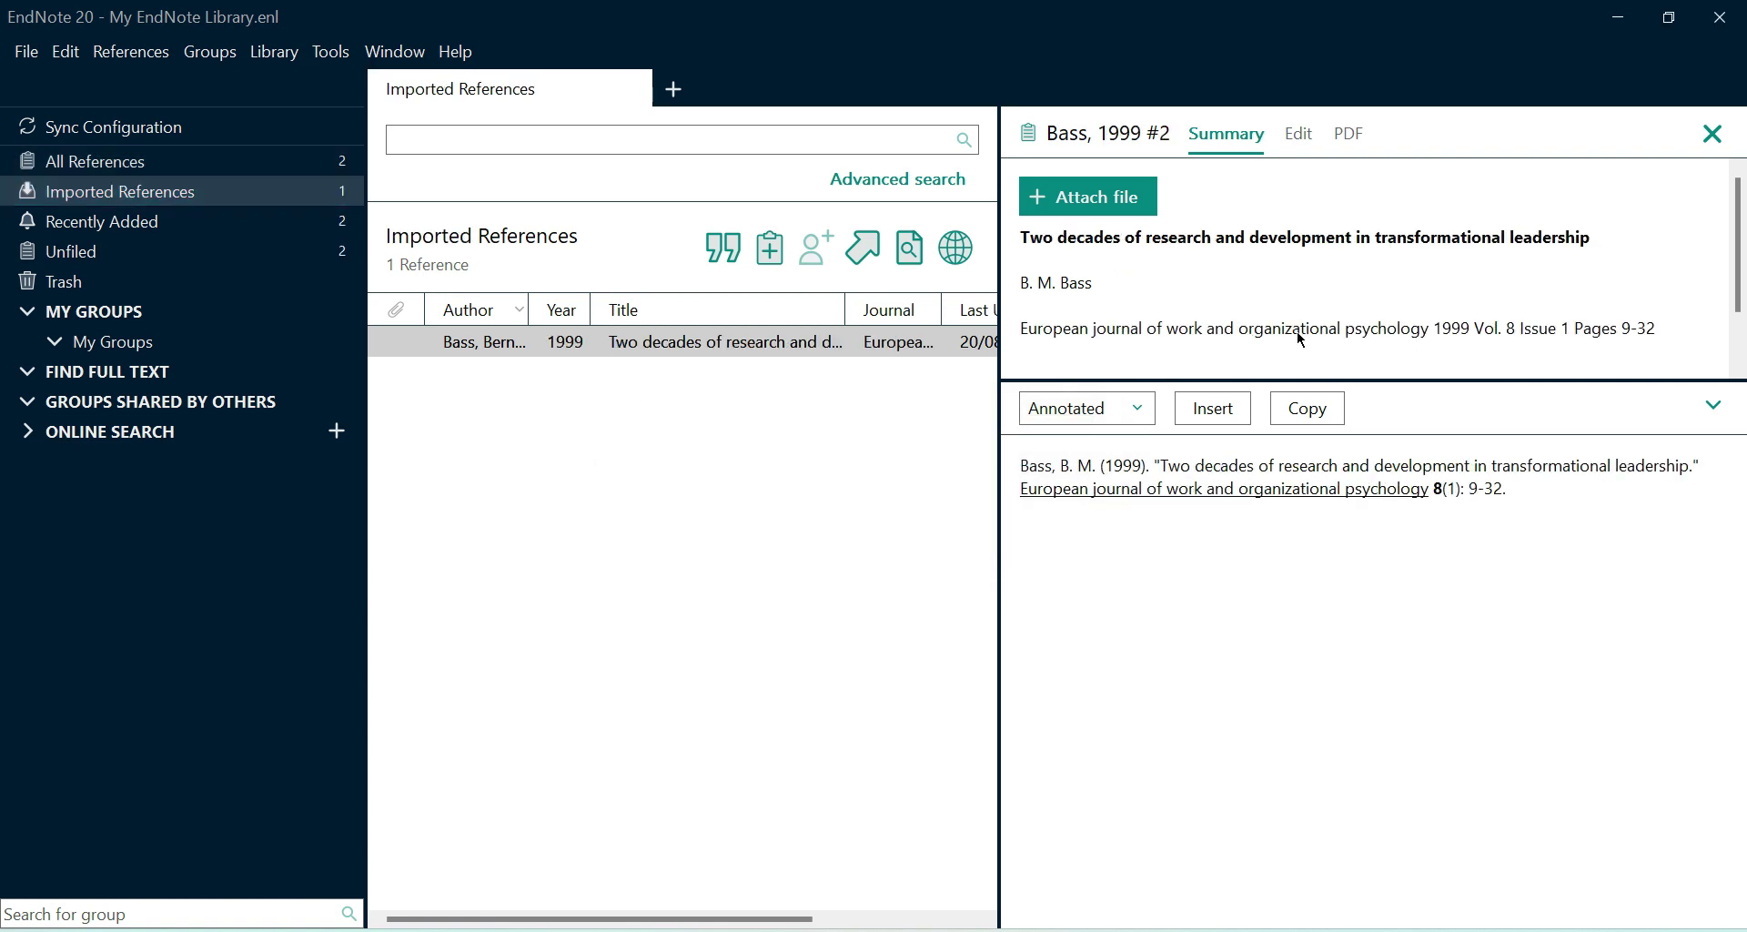
key("alt+Tab")
left_click(1612, 63)
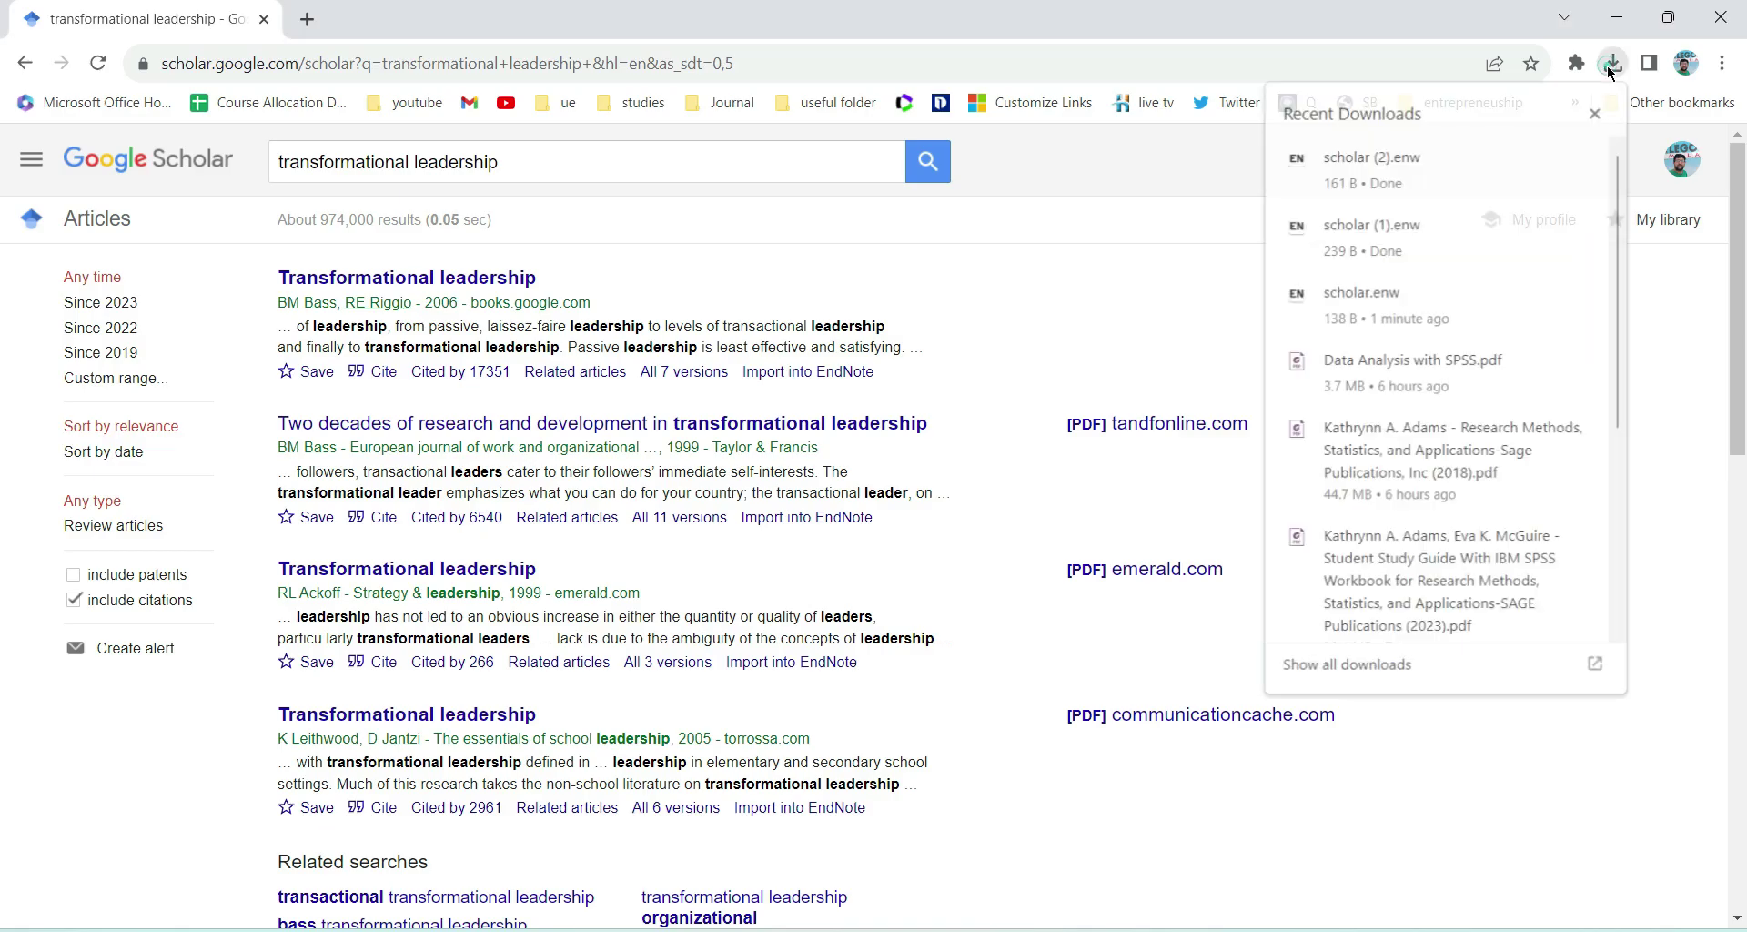
left_click(1389, 173)
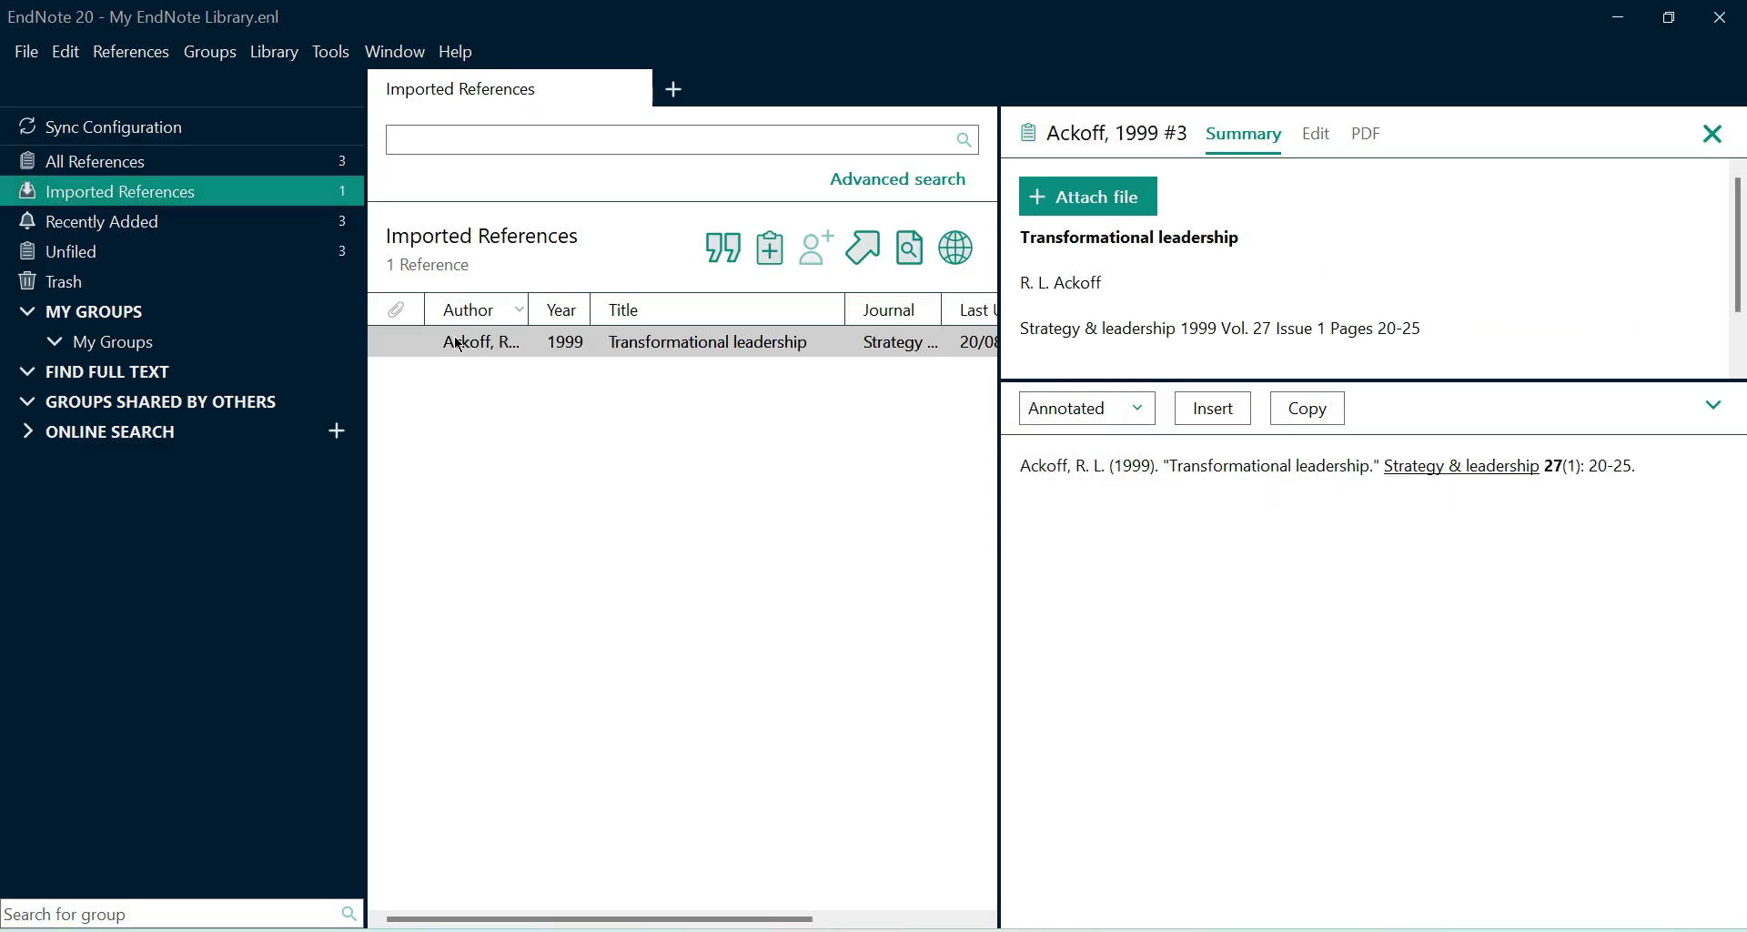
Step: In All References, fit the Author column to its contents and widen the reference list, with the 2006 reference selected
left_click(104, 170)
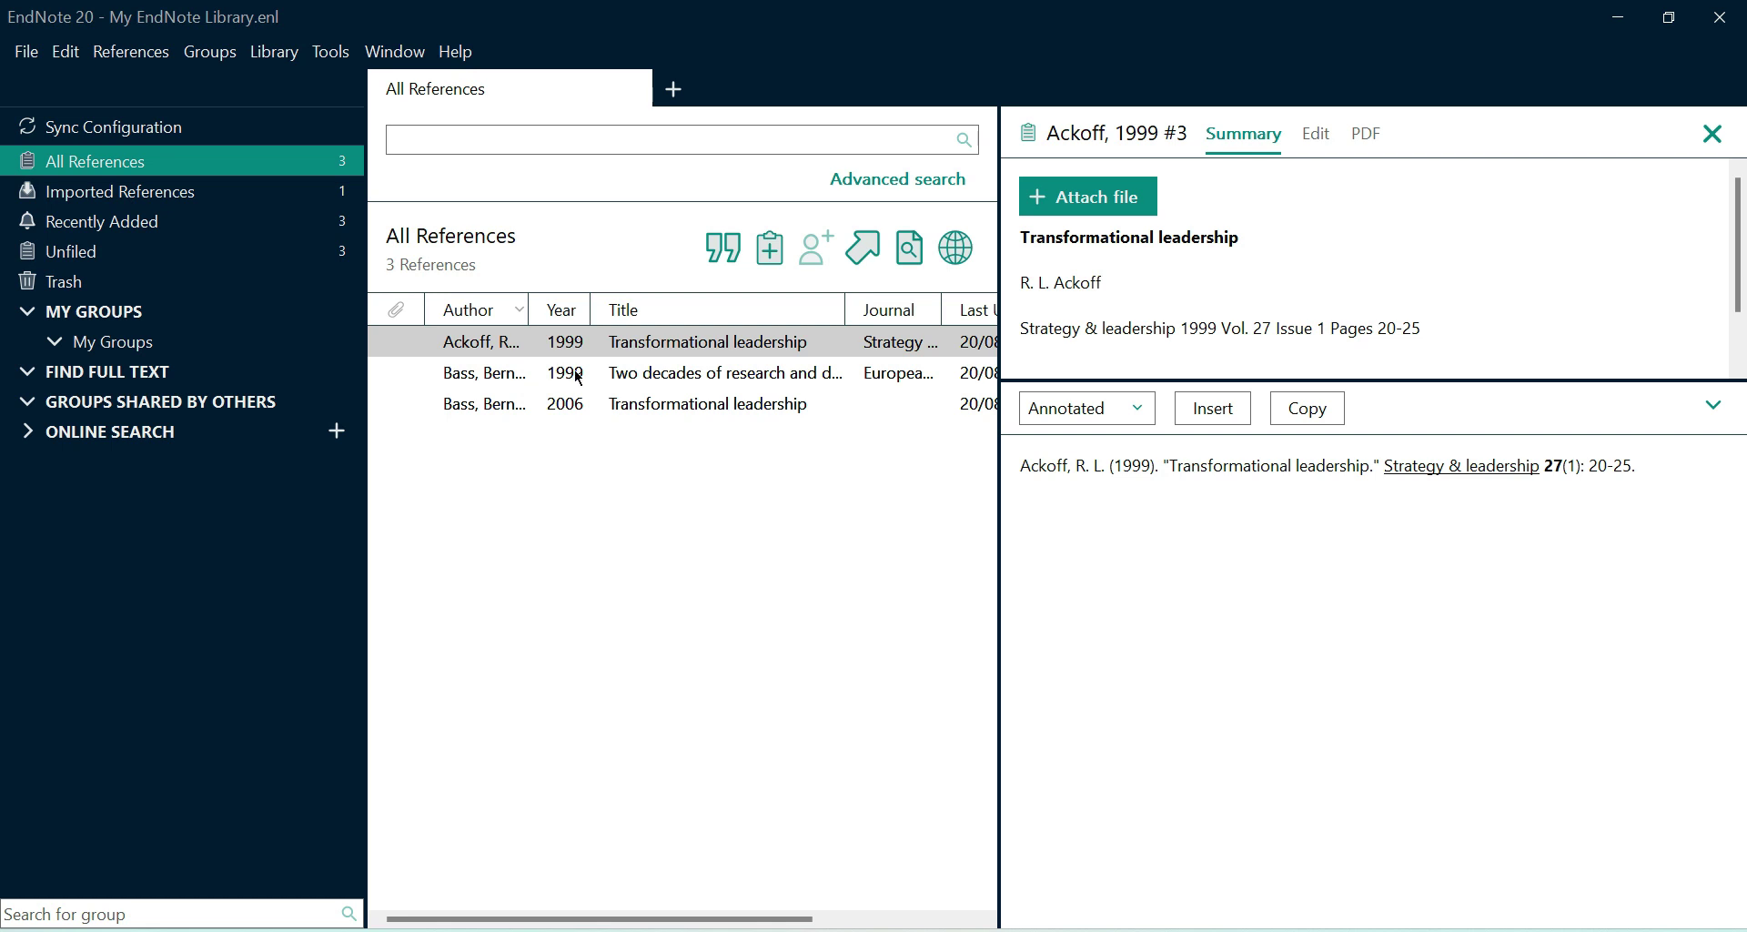
left_click(526, 303)
double_click(526, 303)
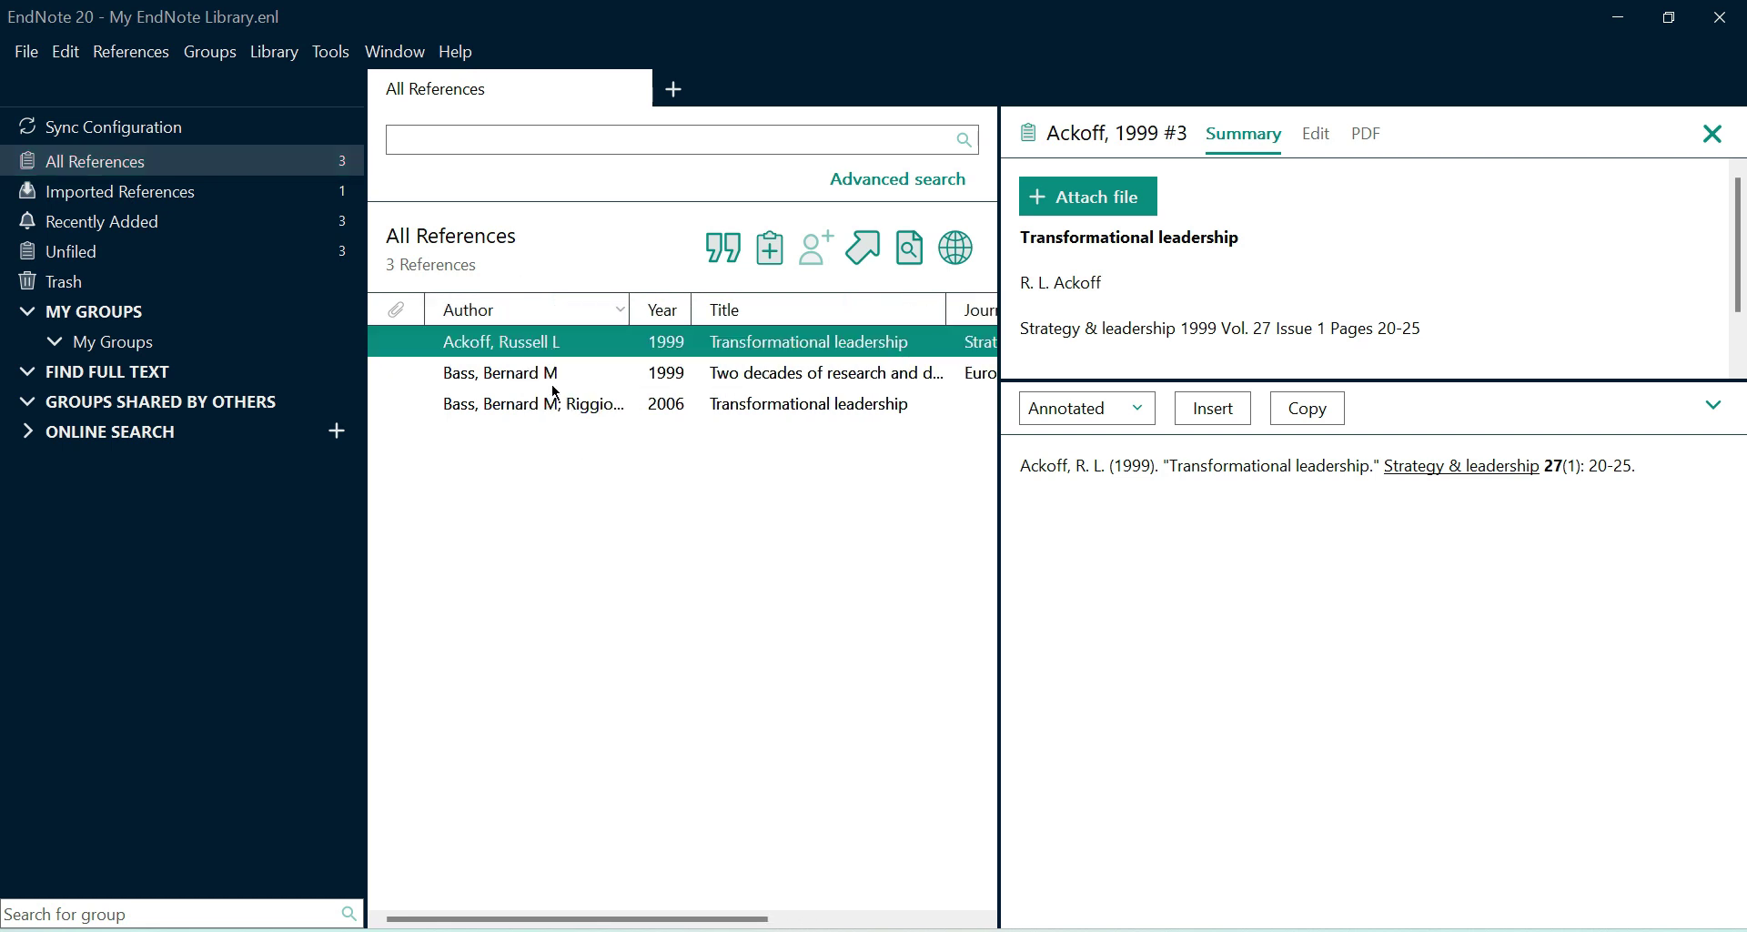
left_click(526, 411)
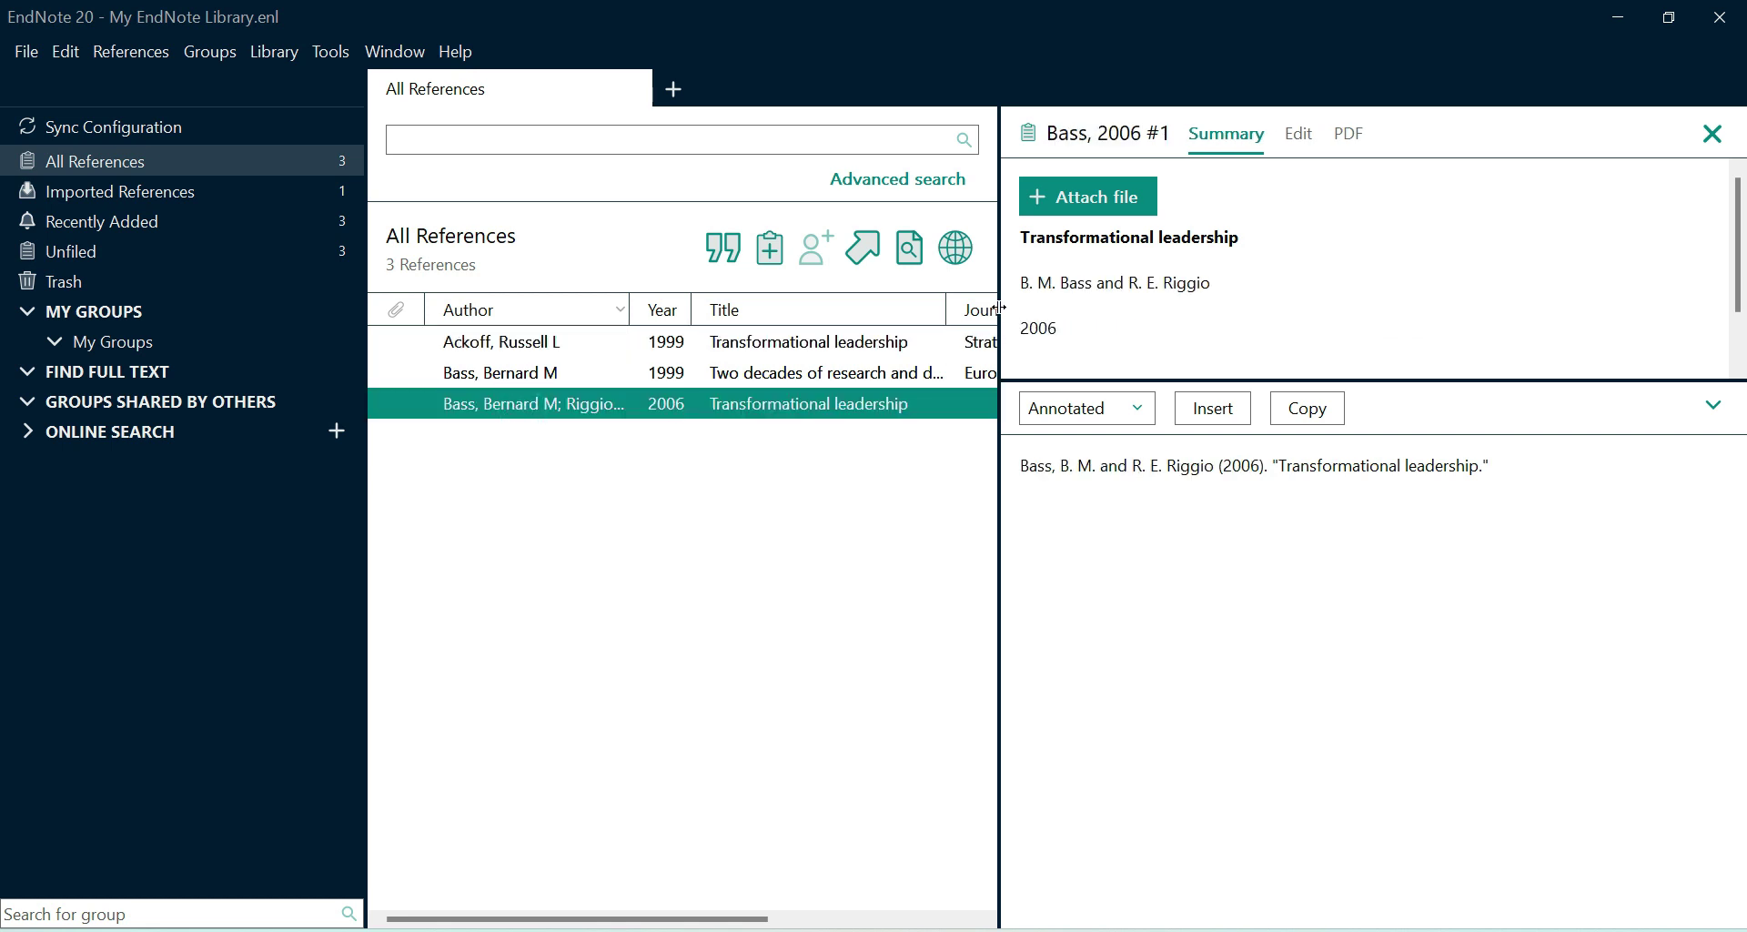
left_click_drag(999, 320, 1101, 320)
Step: Switch to the Emerald Insight page of the authentic leadership and organizational citizenship behaviors article and examine its authors, journal details and PDF link
key("alt+Tab")
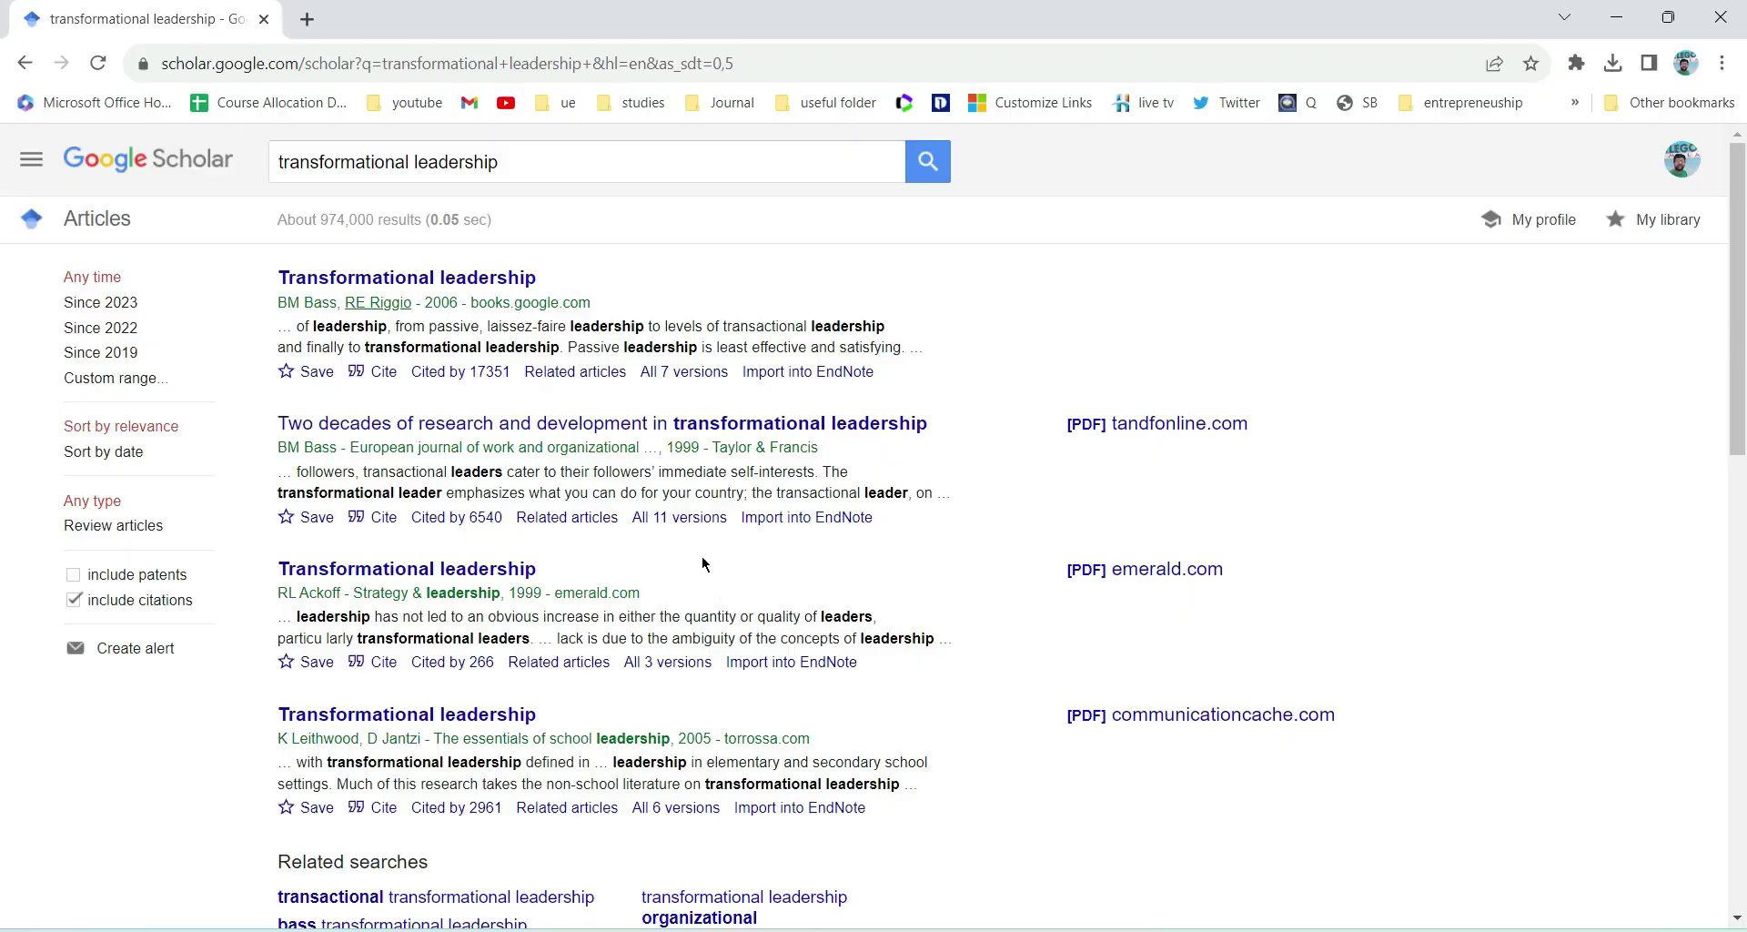
key("alt+Tab")
key("alt+Tab")
key("alt+Tab")
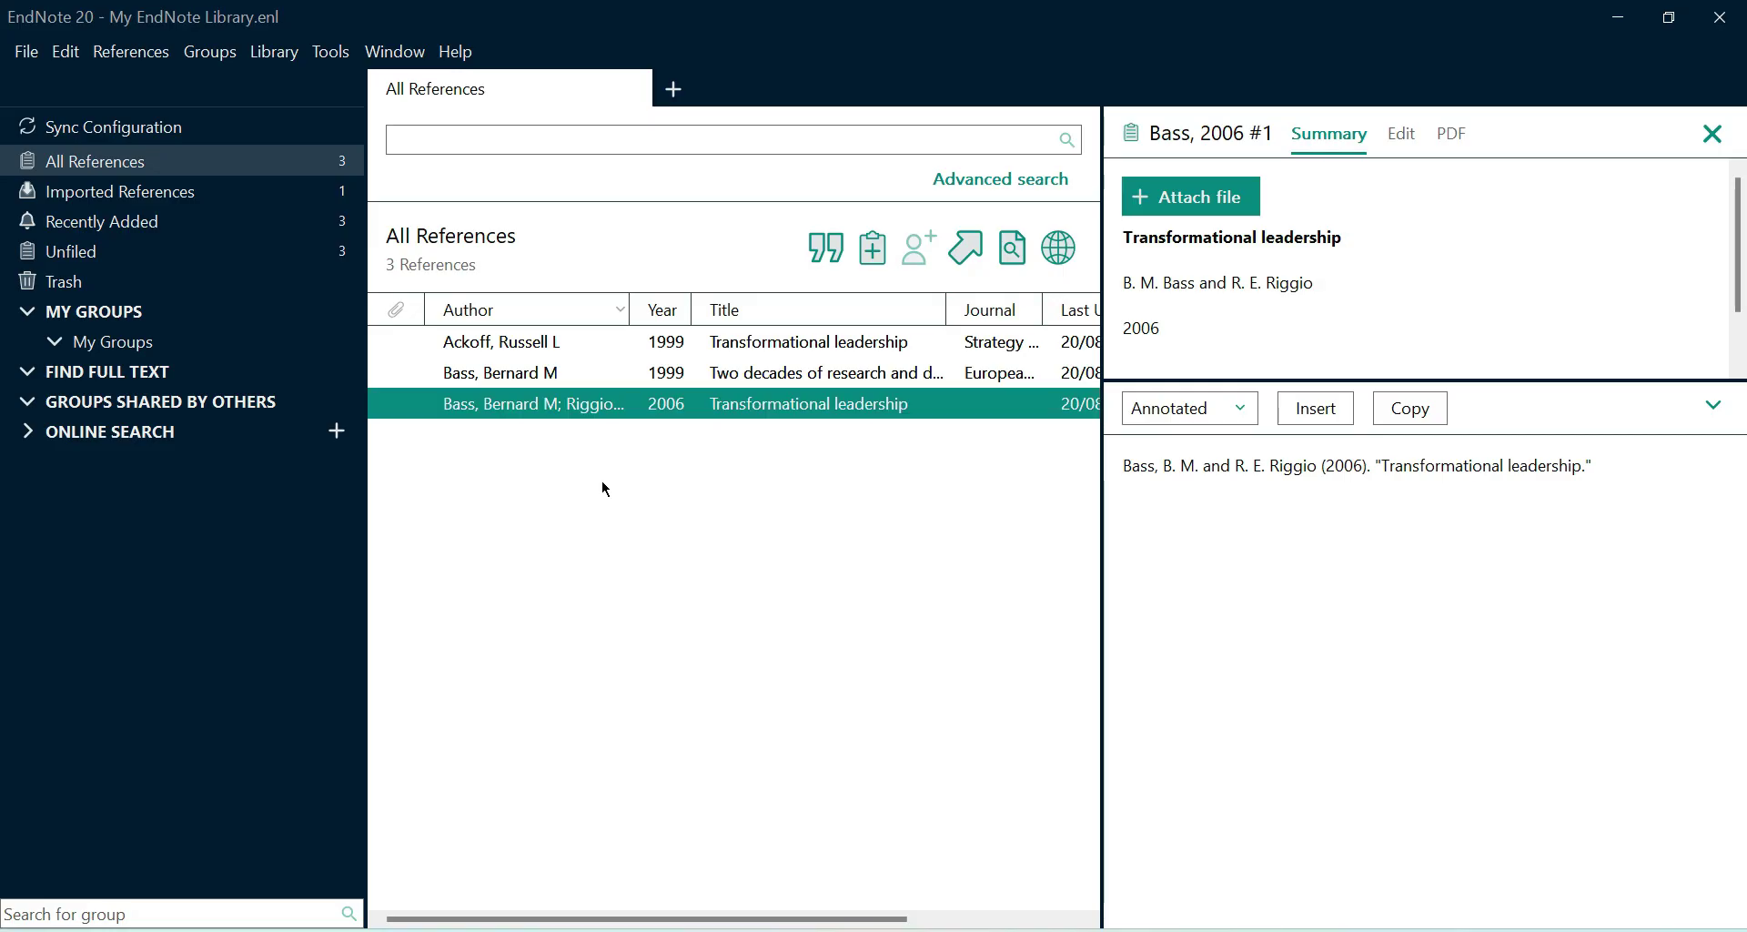
key("alt+Tab")
scroll(420, 528, "up", 3)
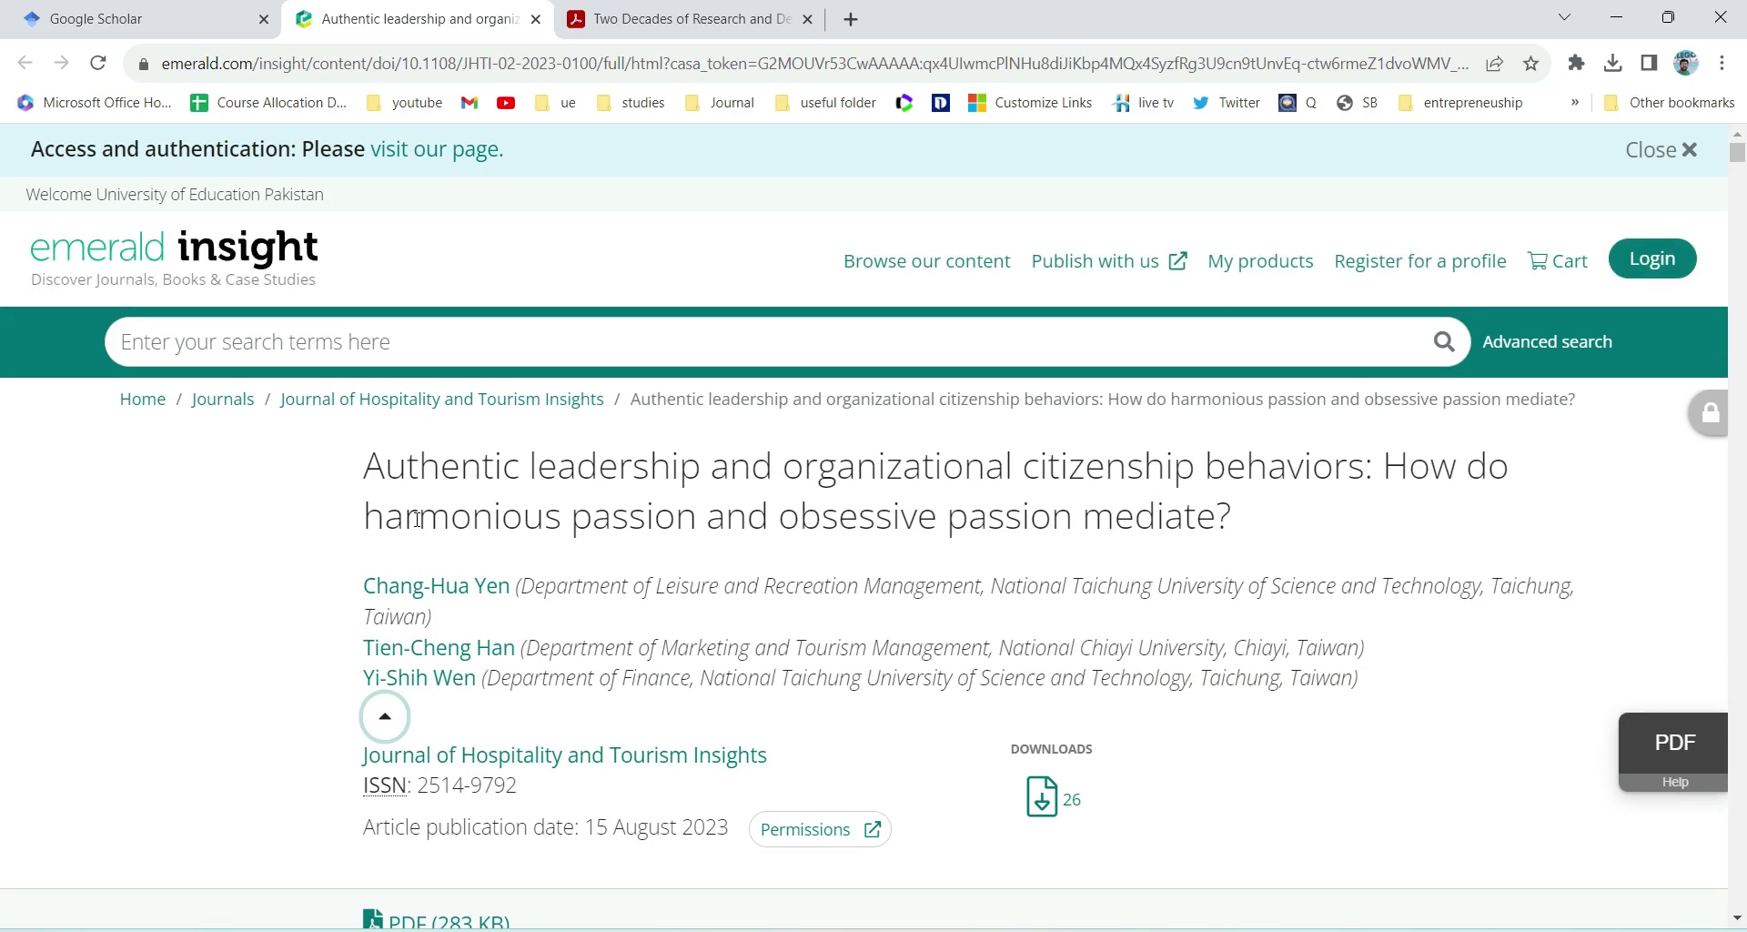
scroll(420, 527, "down", 2)
scroll(418, 528, "up", 2)
scroll(417, 519, "down", 2)
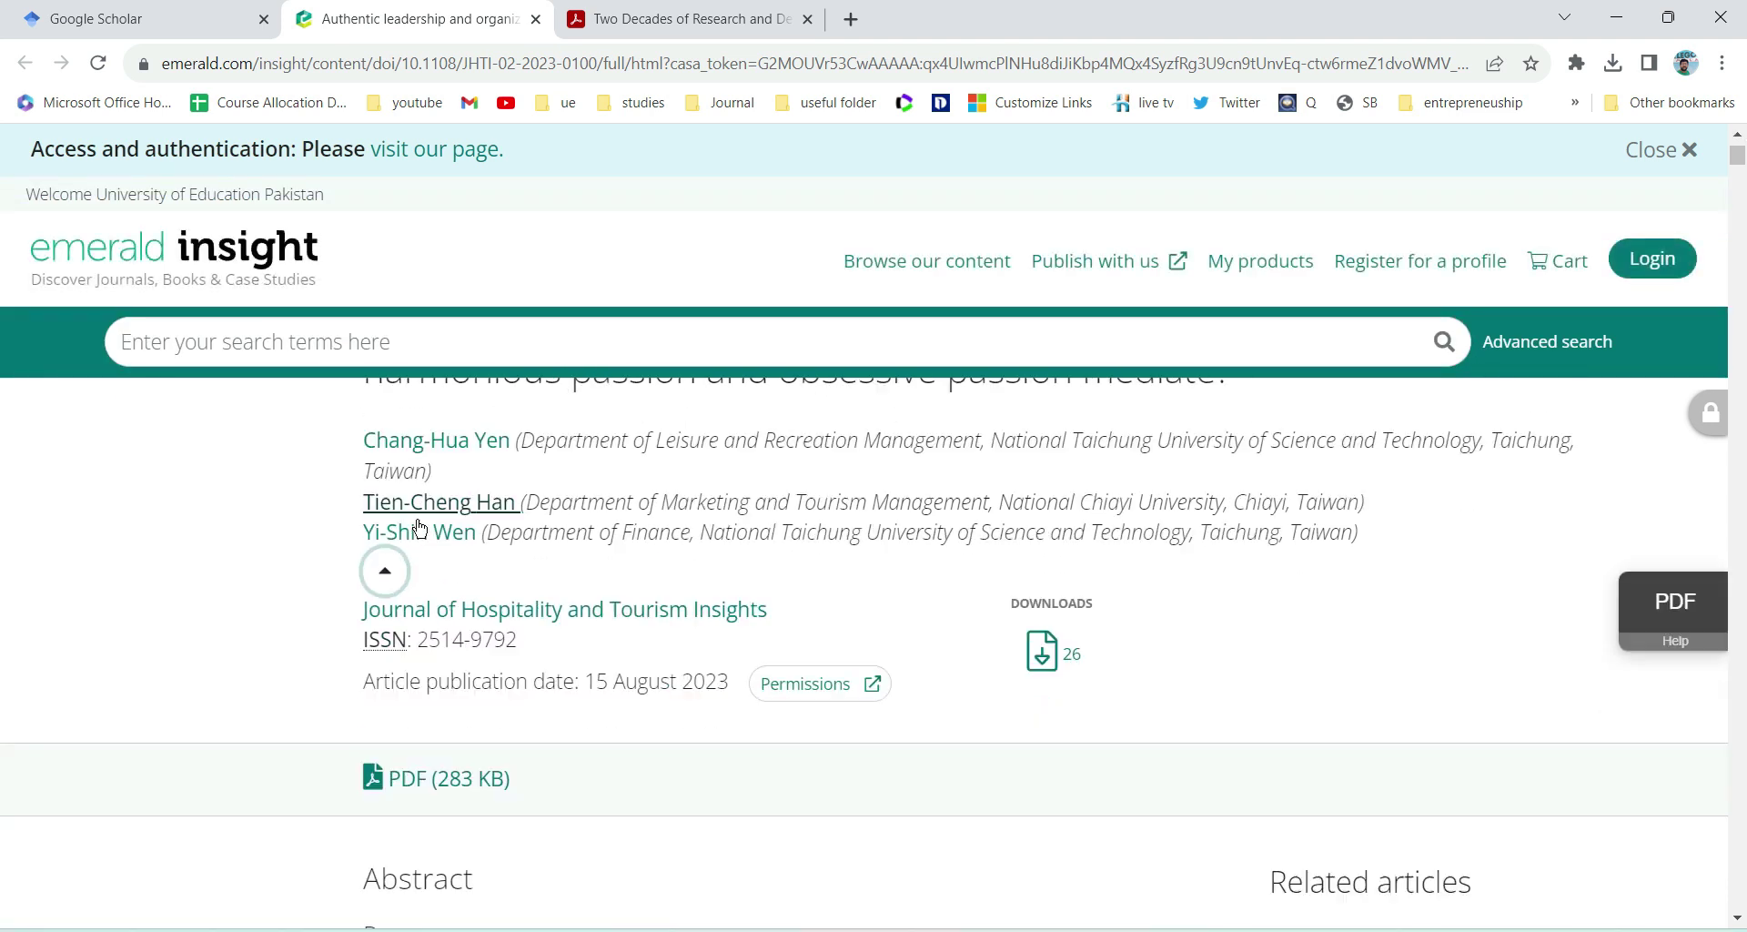
scroll(417, 519, "up", 2)
scroll(417, 519, "down", 1)
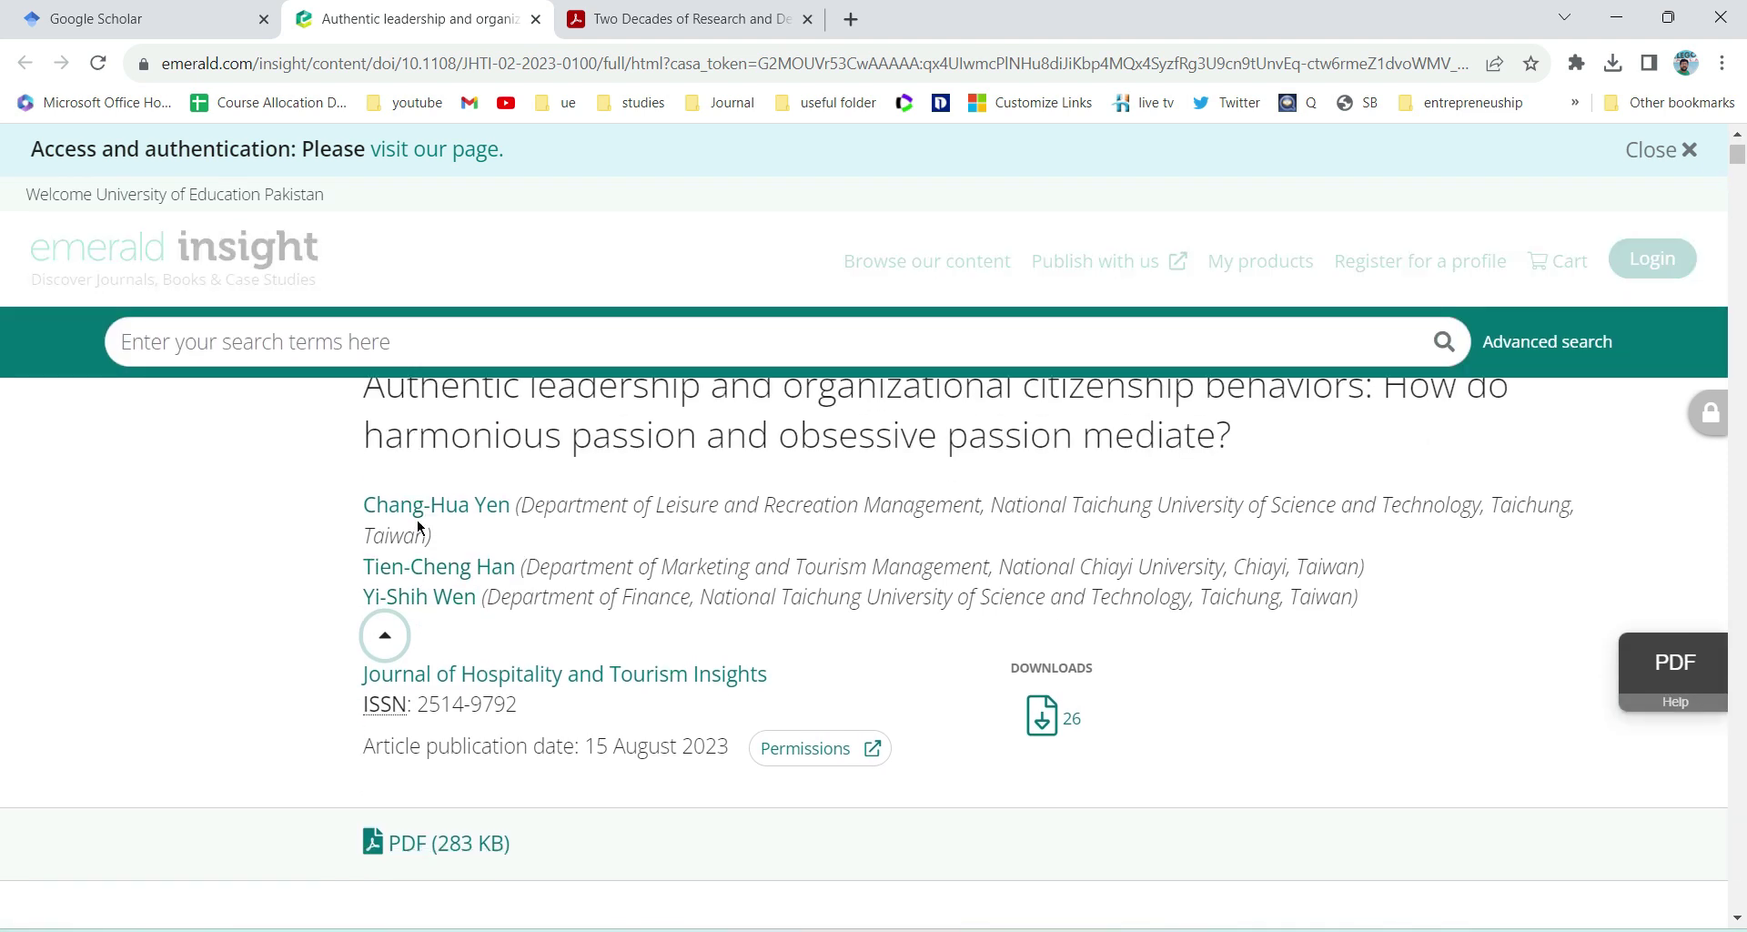
scroll(418, 519, "up", 1)
scroll(418, 523, "down", 2)
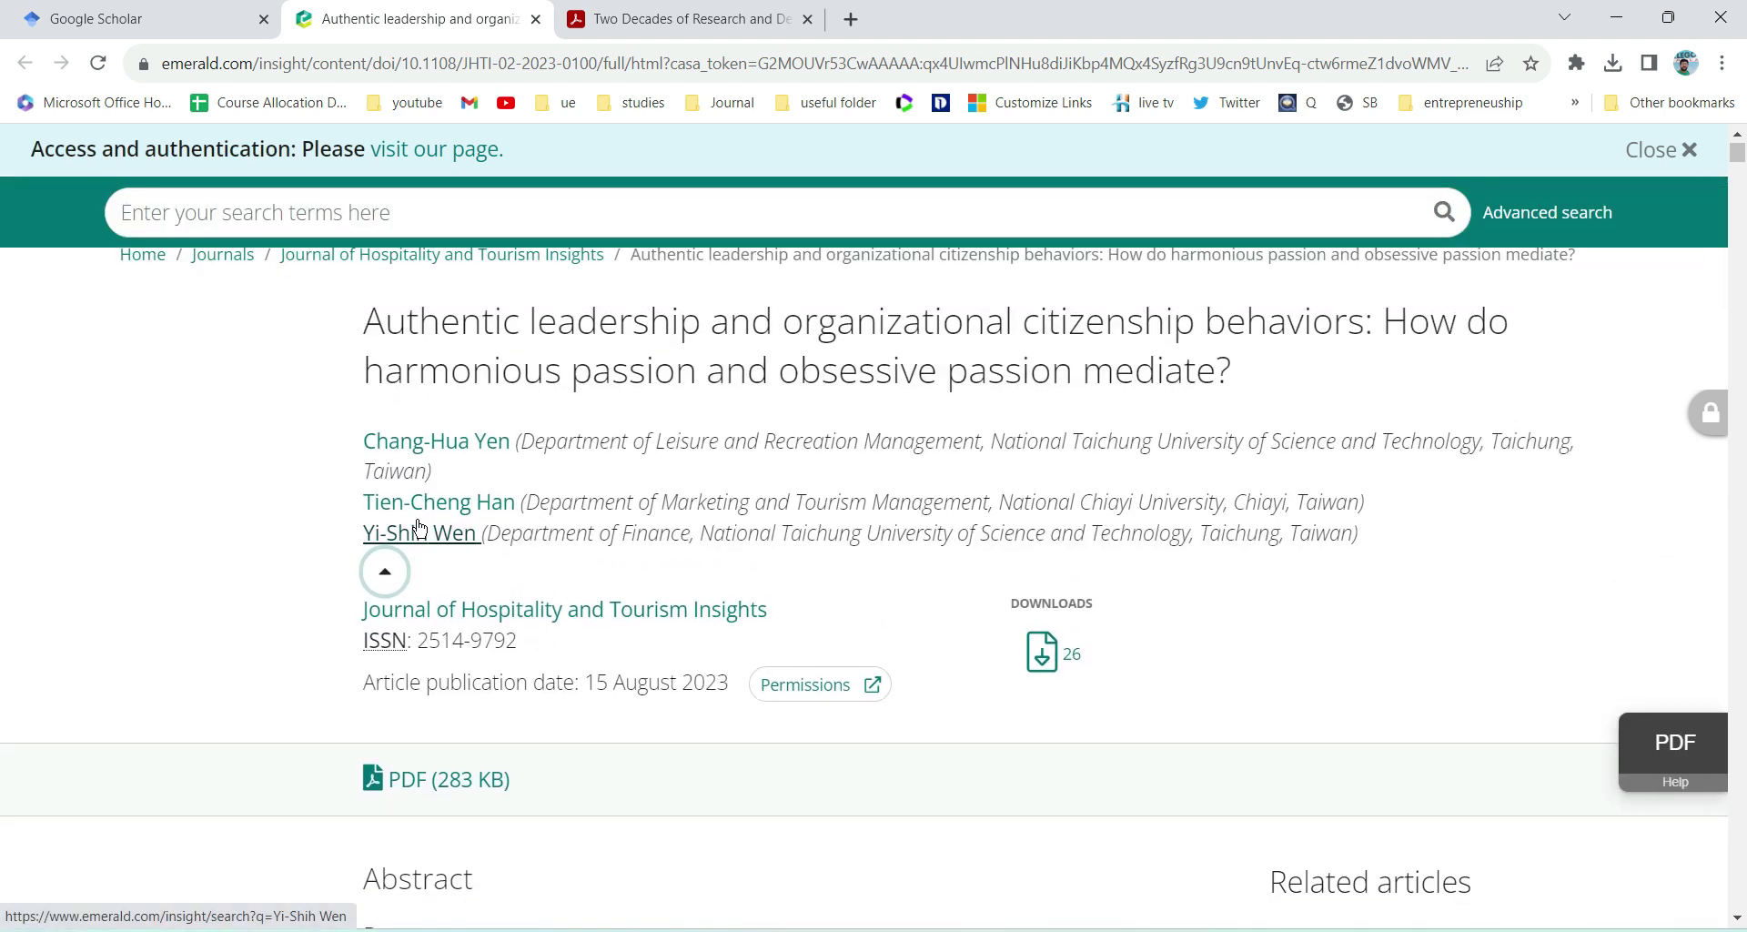
scroll(419, 527, "down", 3)
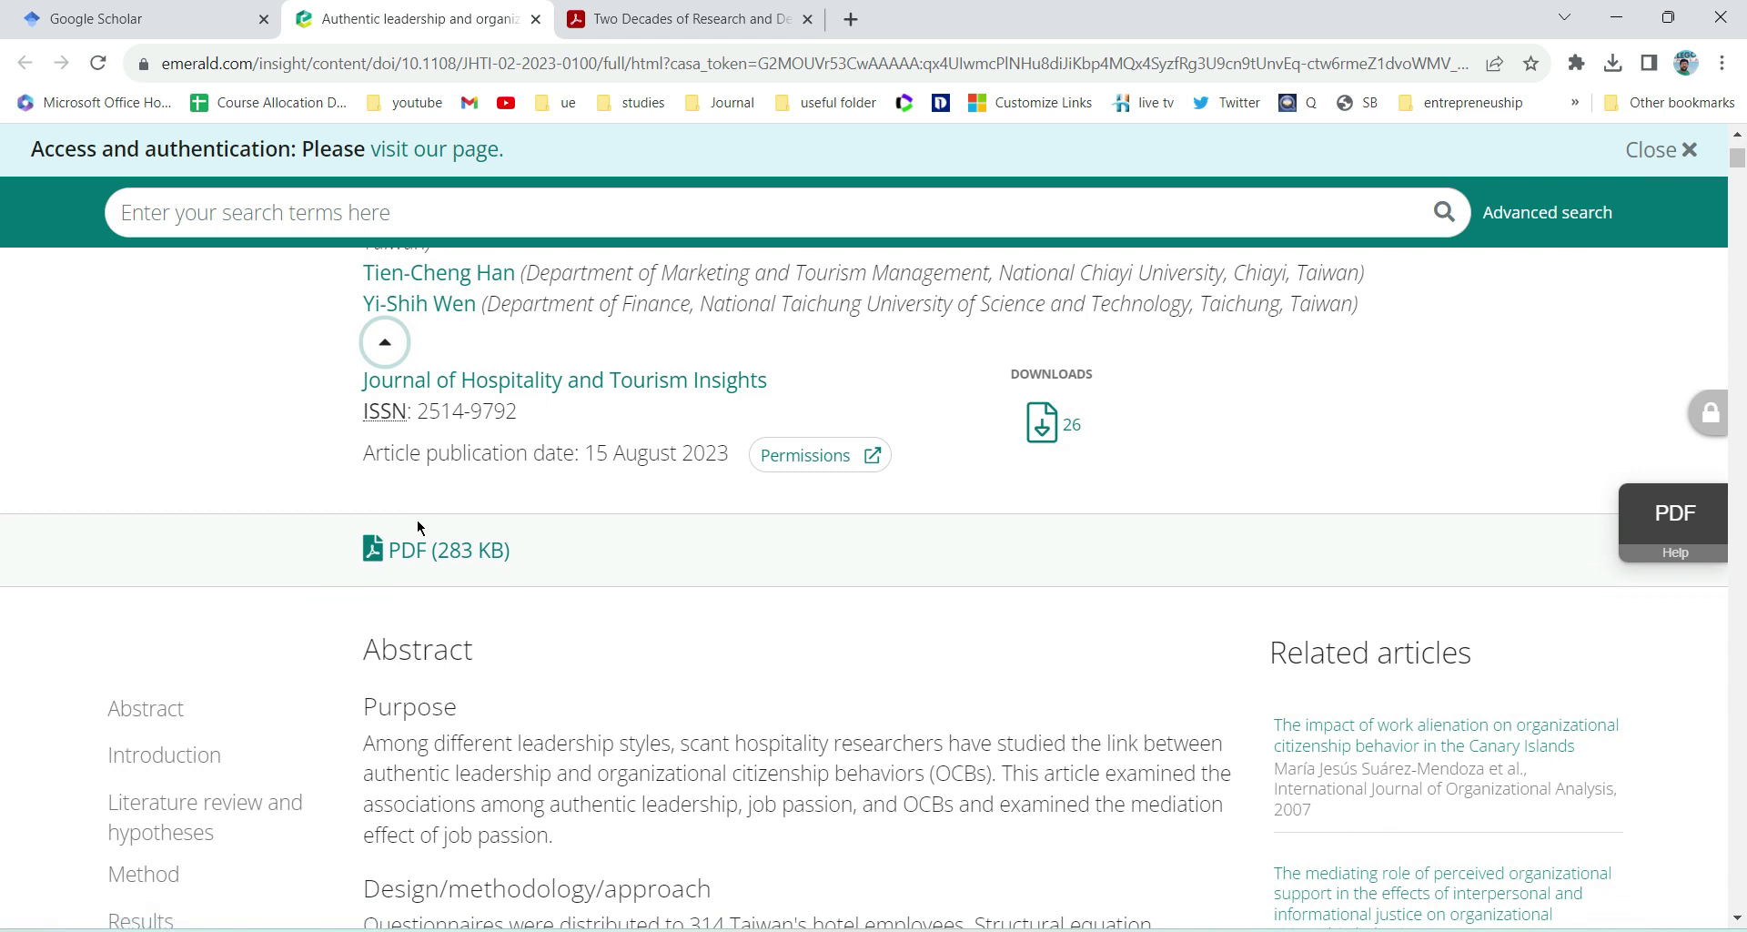
Step: Download the article's citation in RIS format and save it in Downloads as EmeraldInsight_citations_20230820121354.ris
scroll(417, 527, "down", 3)
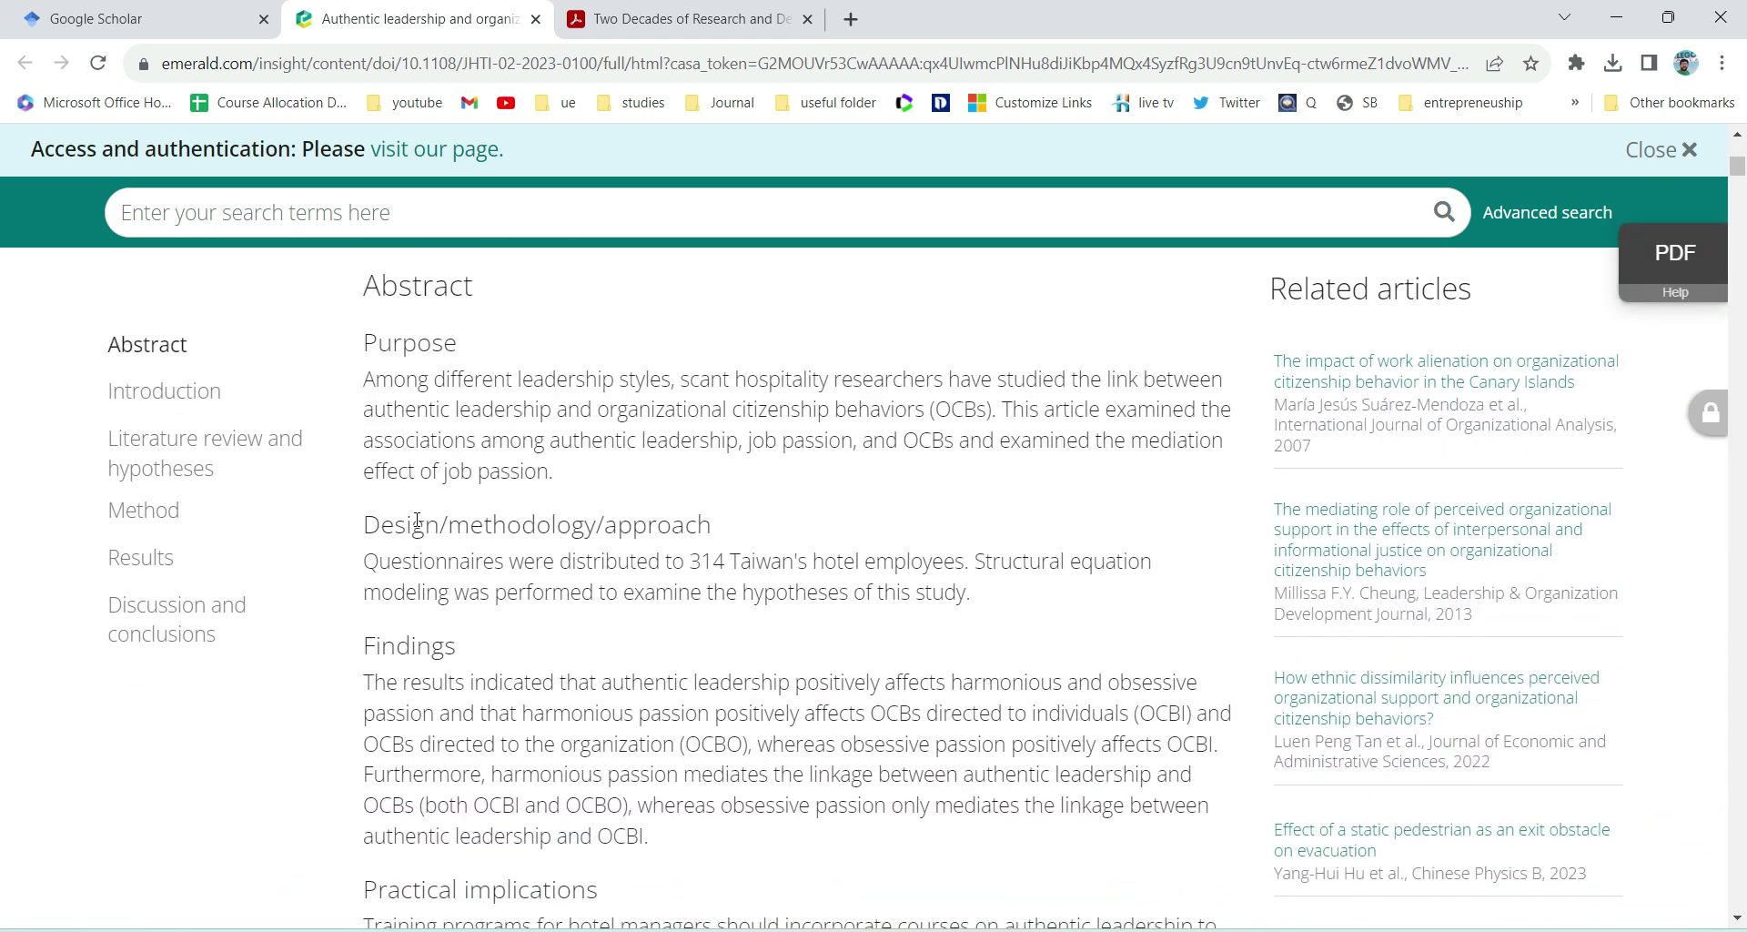
scroll(418, 523, "up", 6)
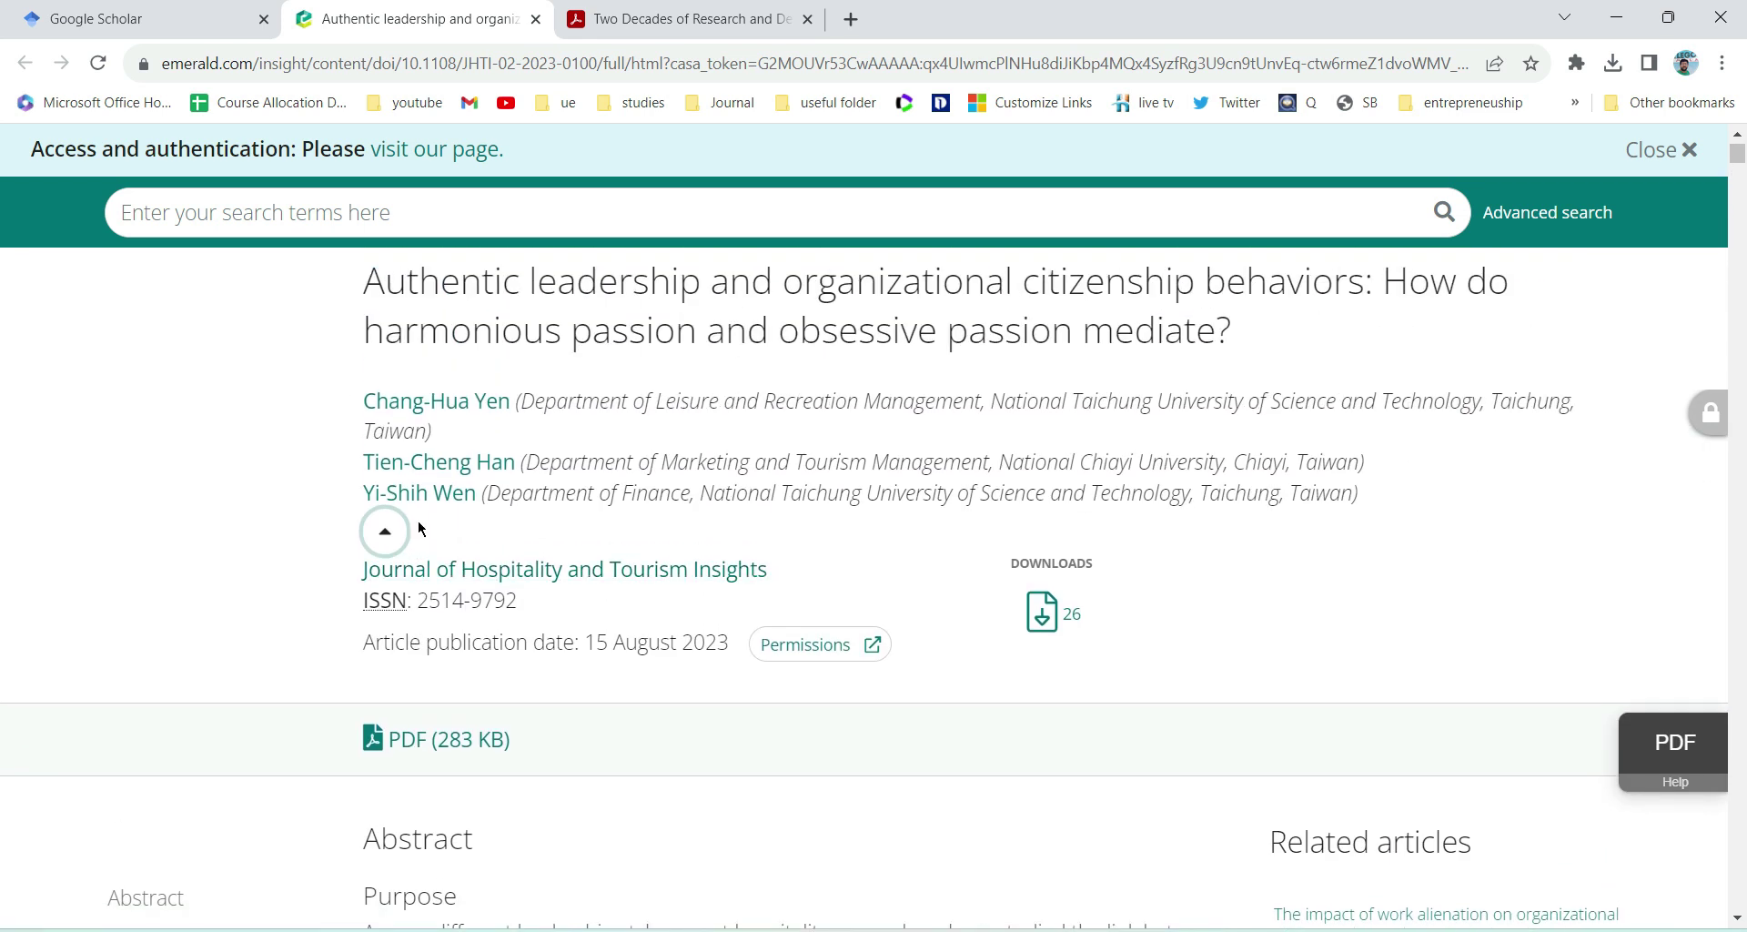
left_click(377, 530)
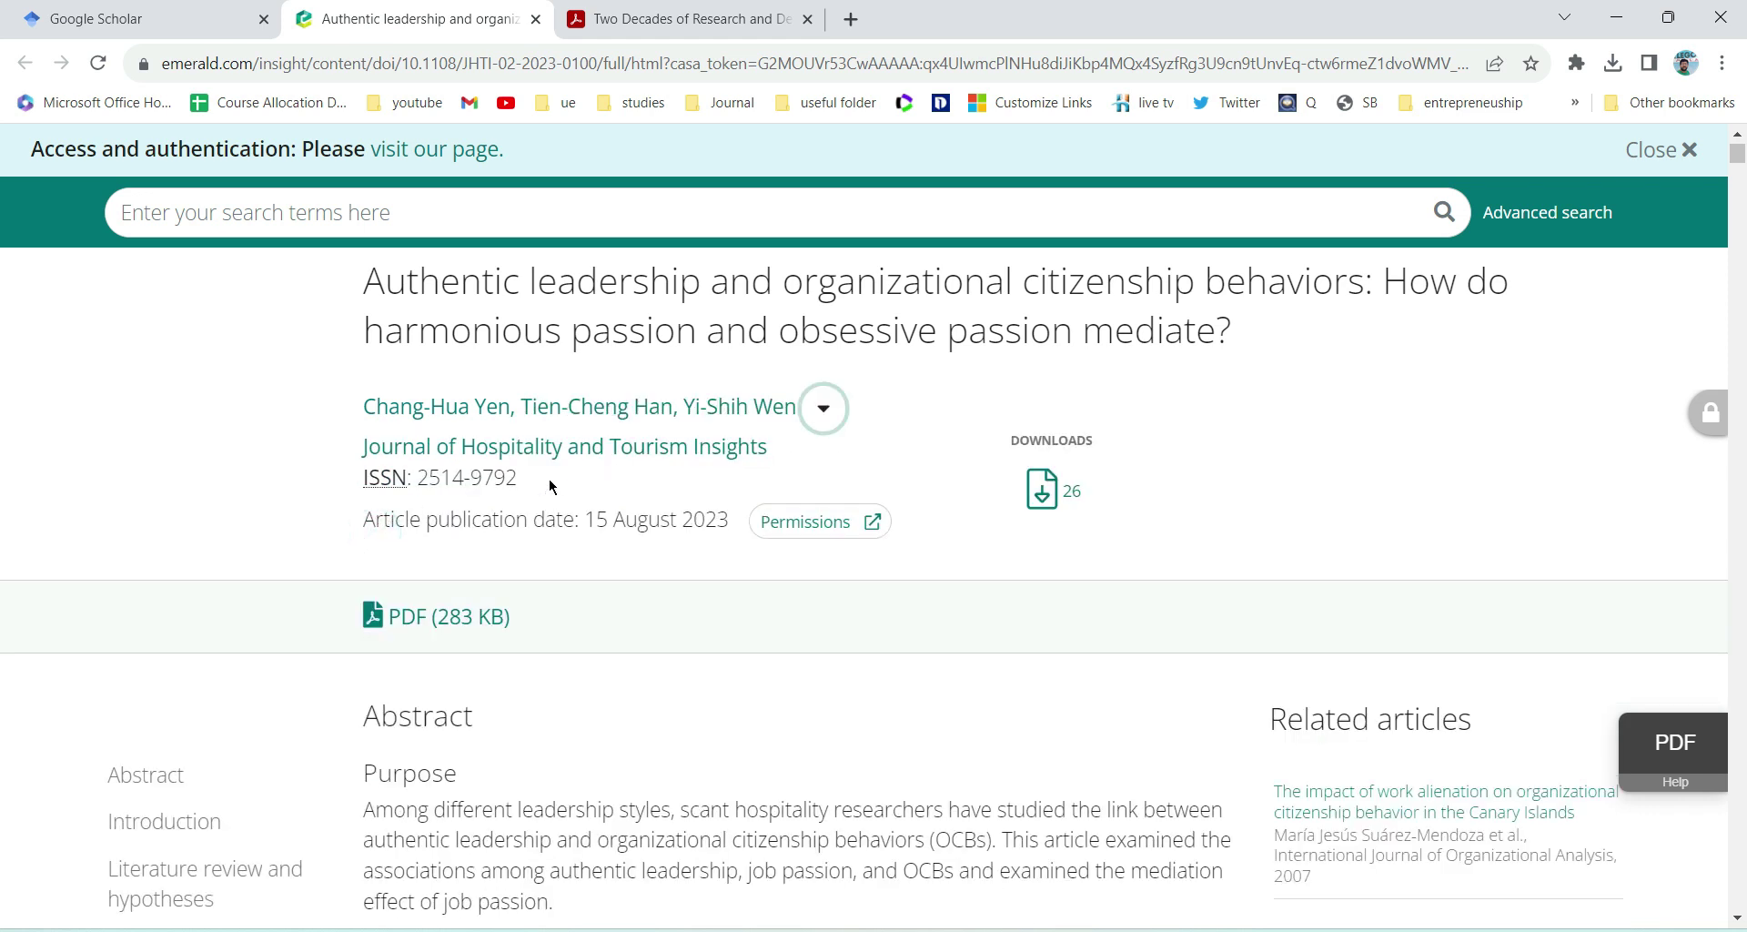
left_click(828, 428)
scroll(829, 423, "down", 10)
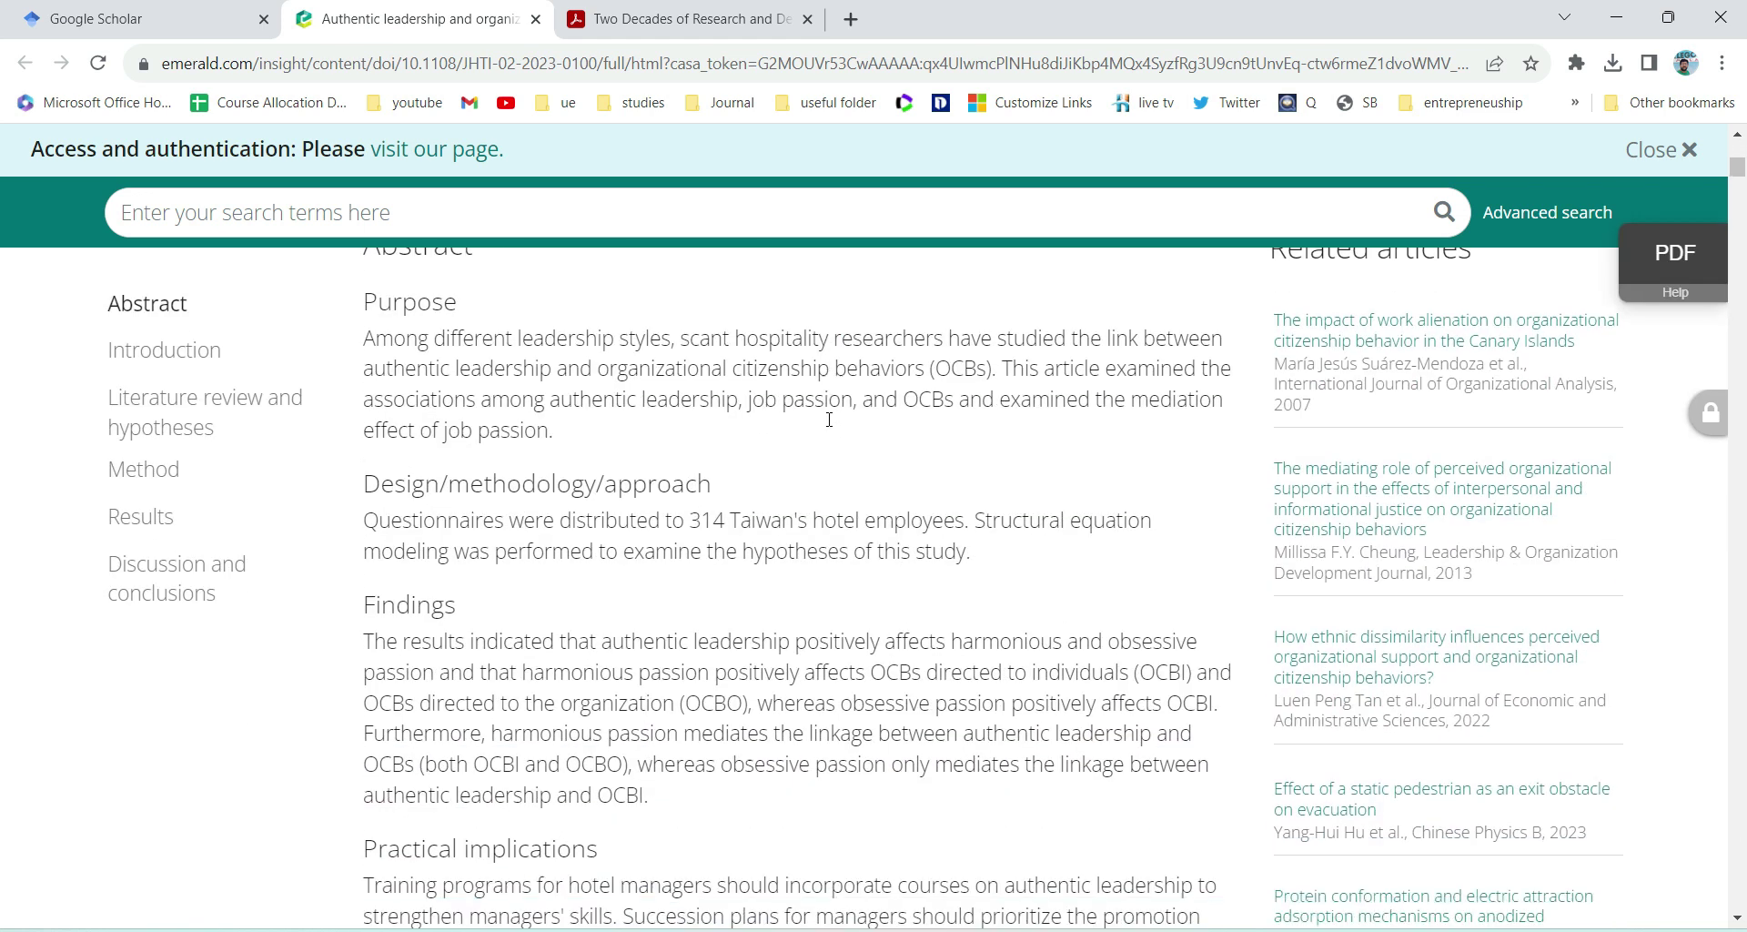
scroll(828, 419, "down", 5)
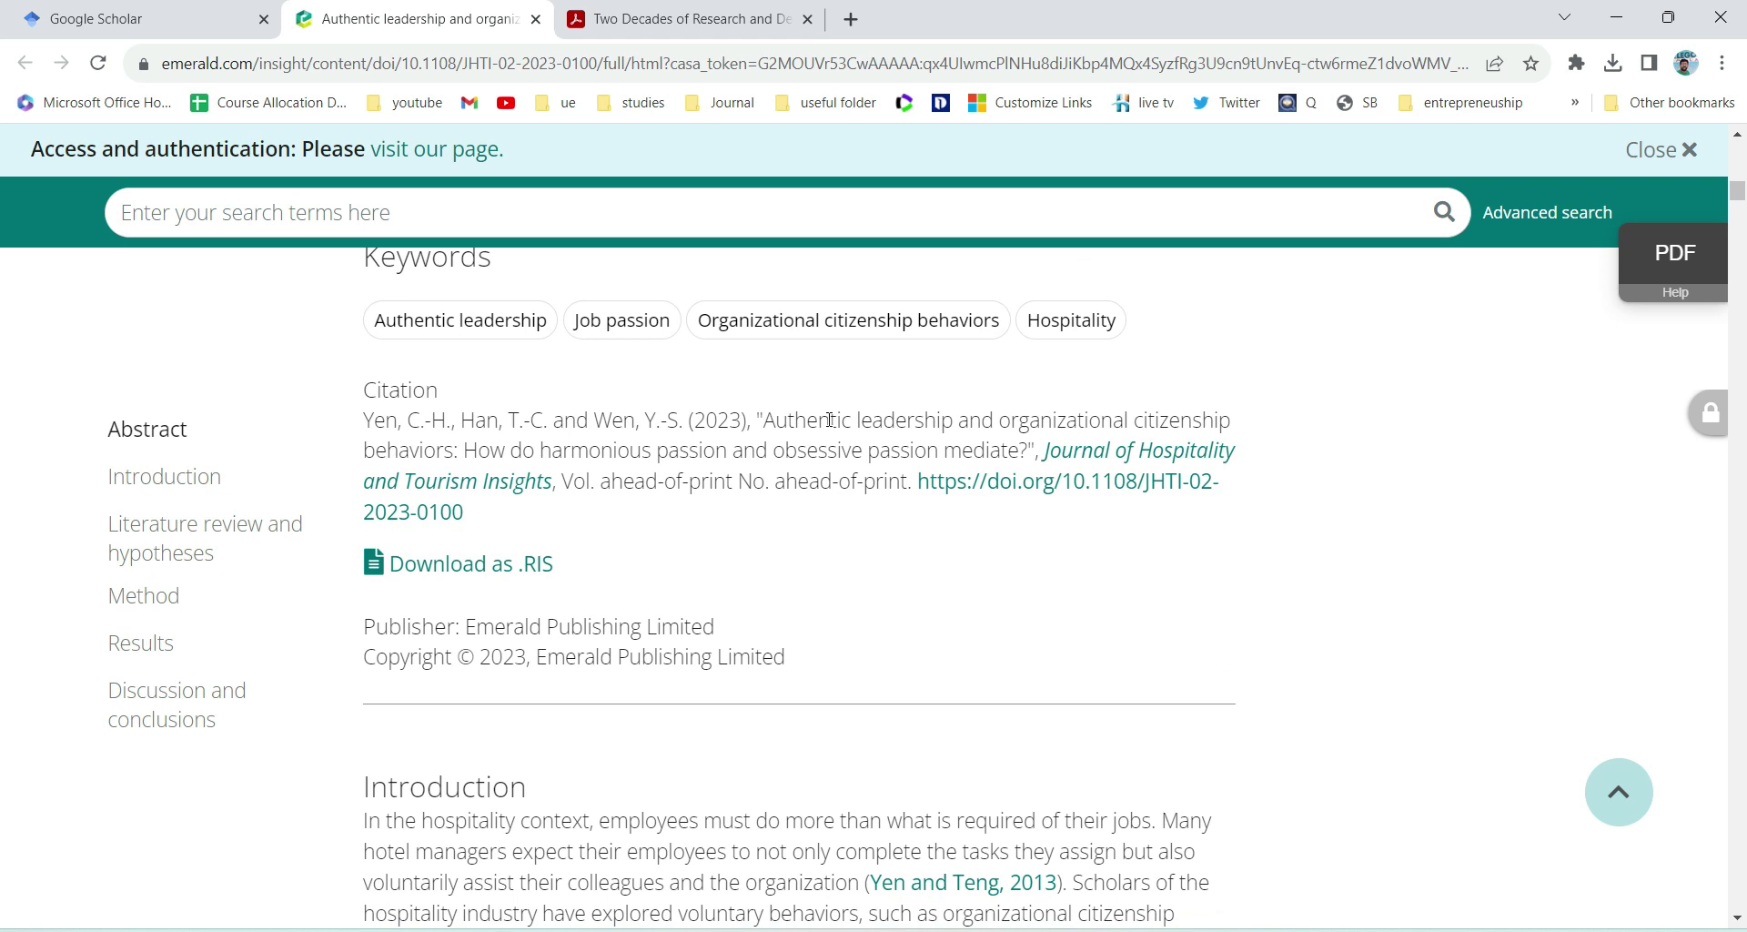
left_click(465, 575)
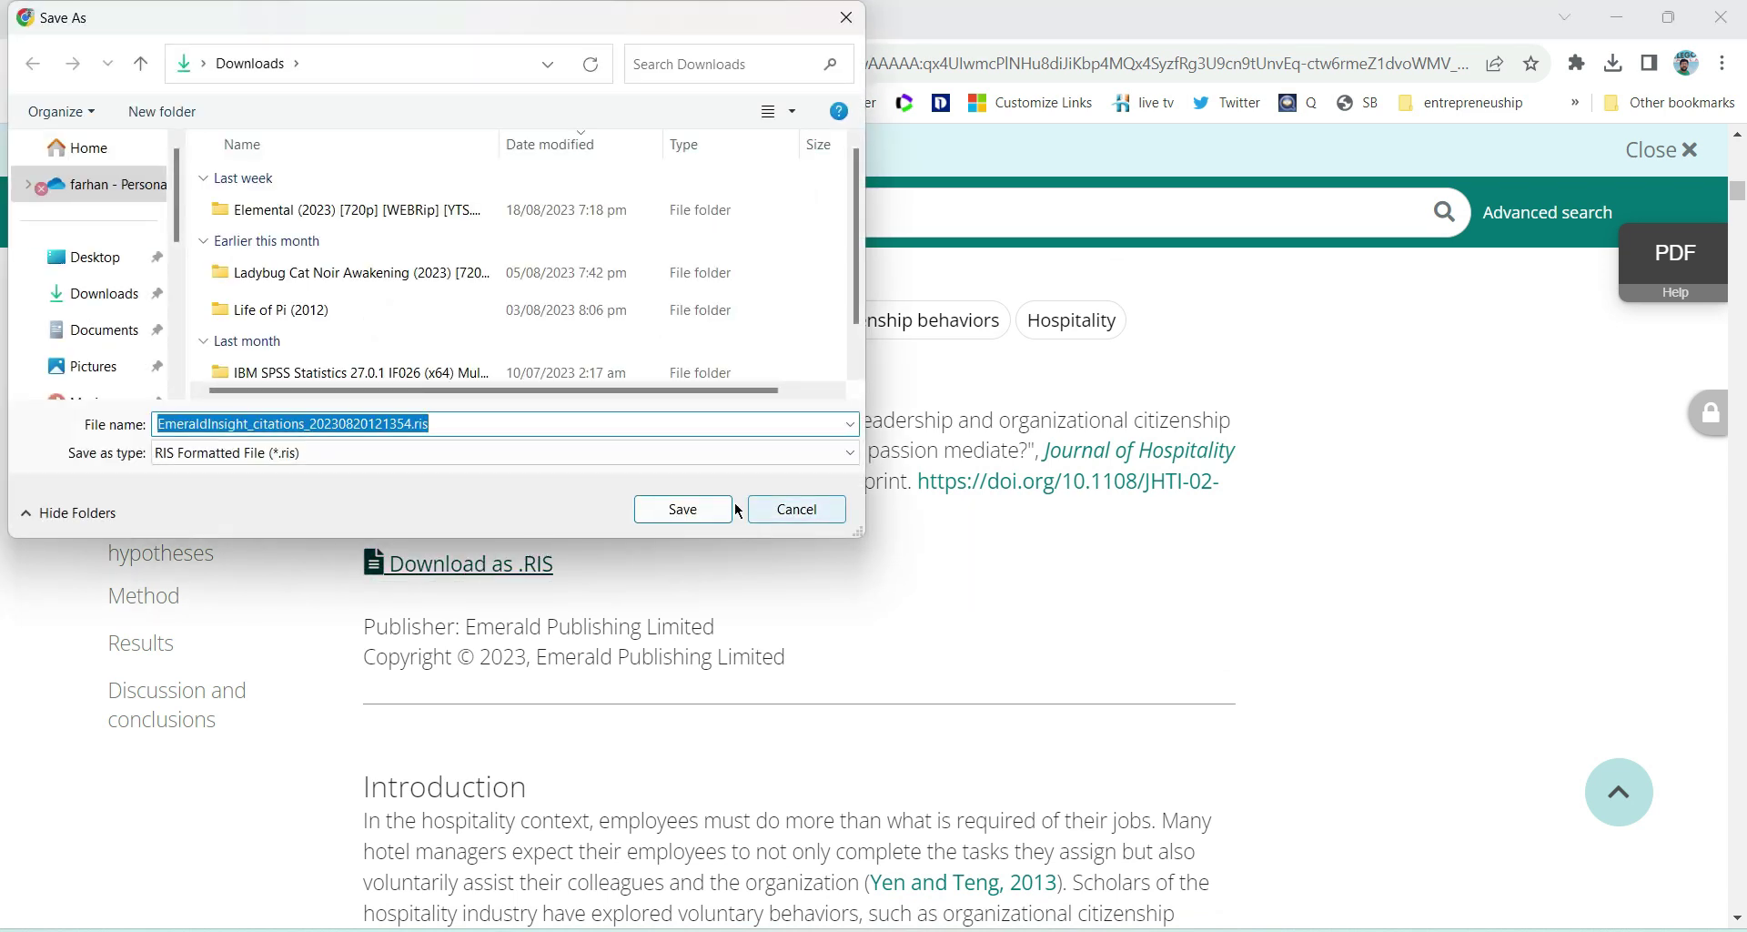
left_click(683, 509)
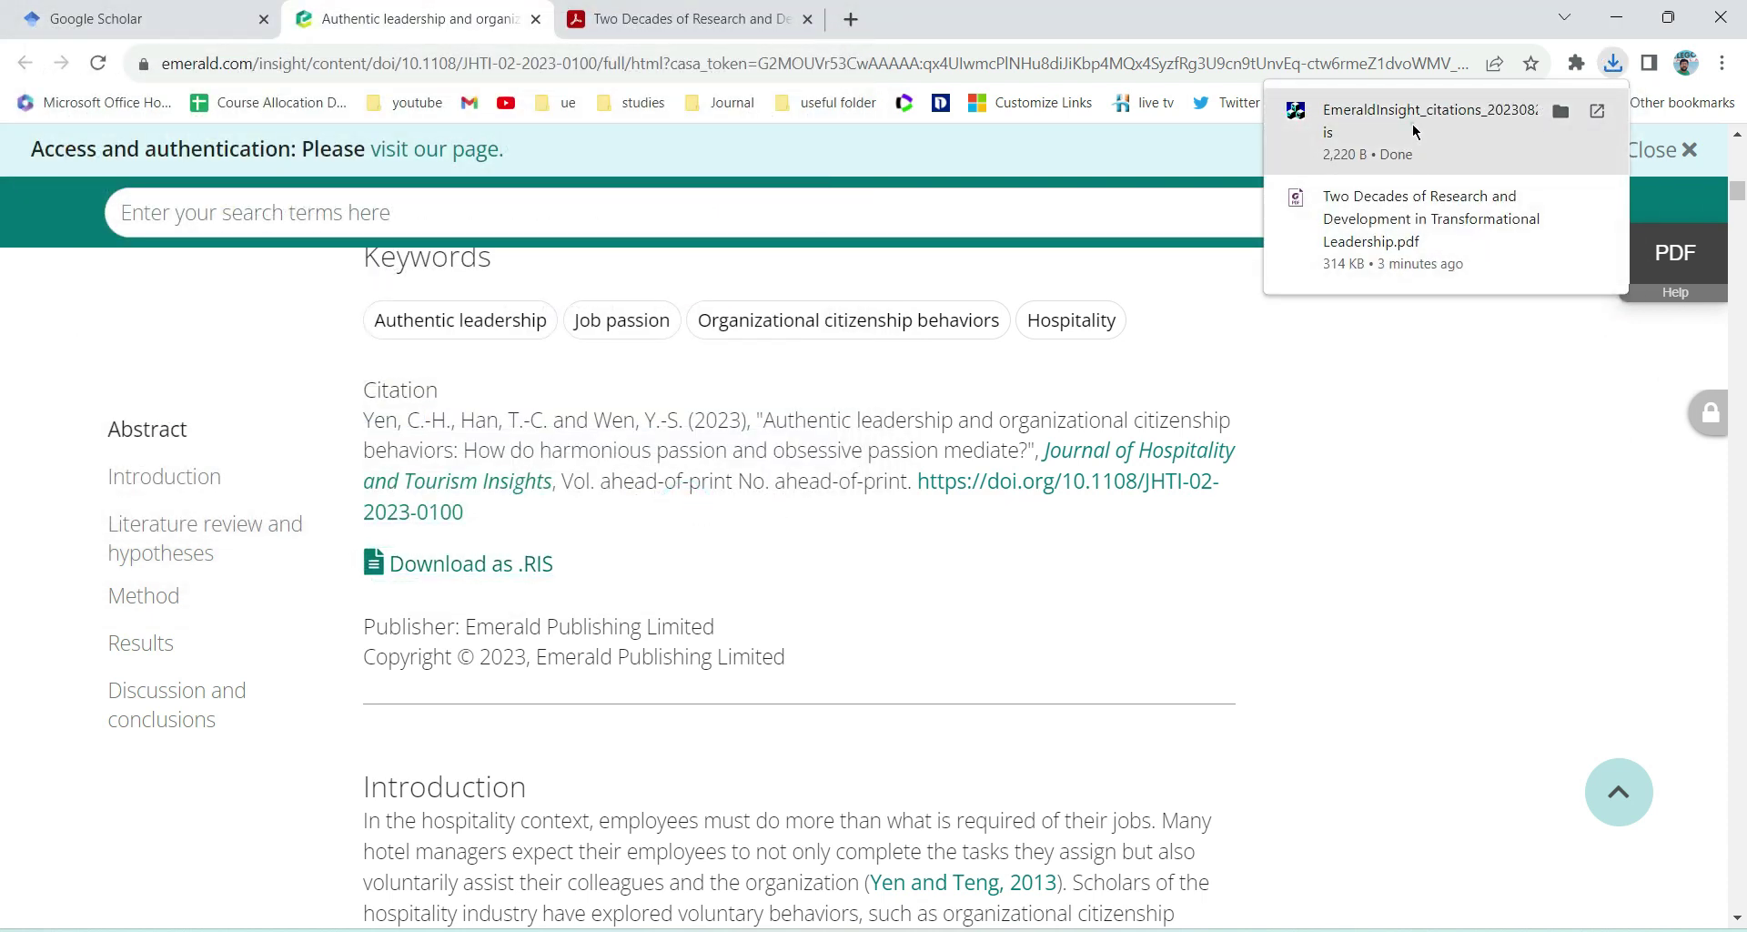
Step: Import the downloaded Emerald Insight RIS file into the EndNote library and check the imported reference's summary
left_click(1414, 132)
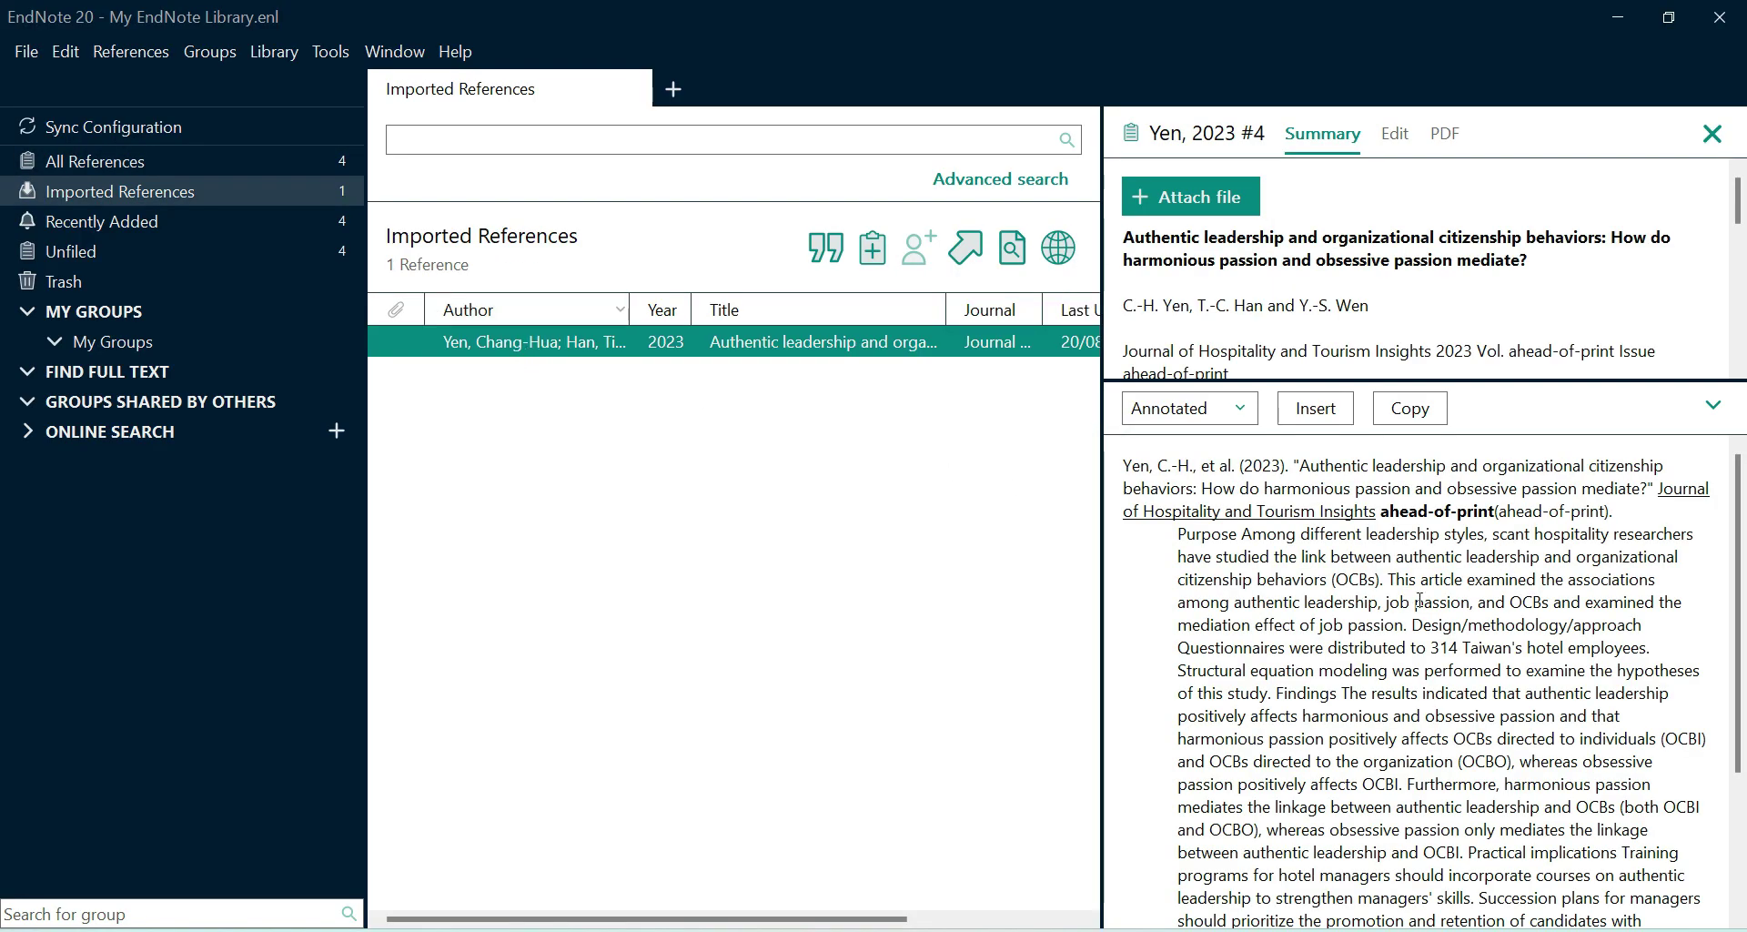
scroll(1419, 600, "down", 3)
scroll(1419, 600, "up", 3)
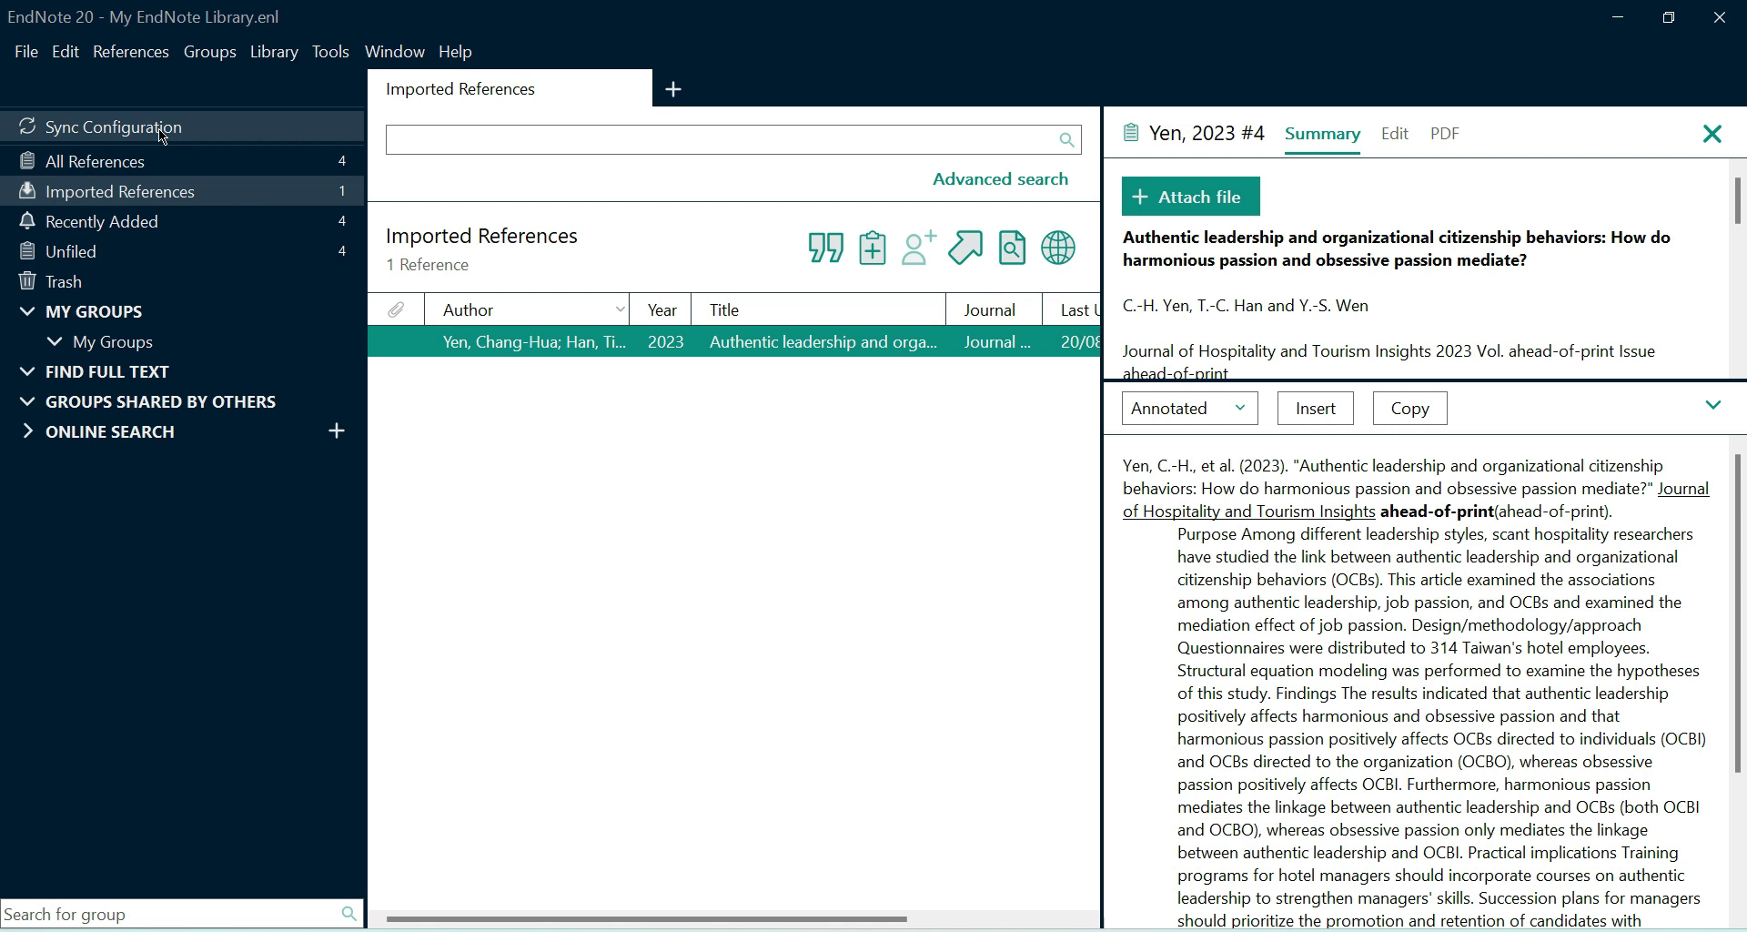
Step: In All References, open the 1999 Strategy & leadership reference and look through the available reference types
left_click(121, 163)
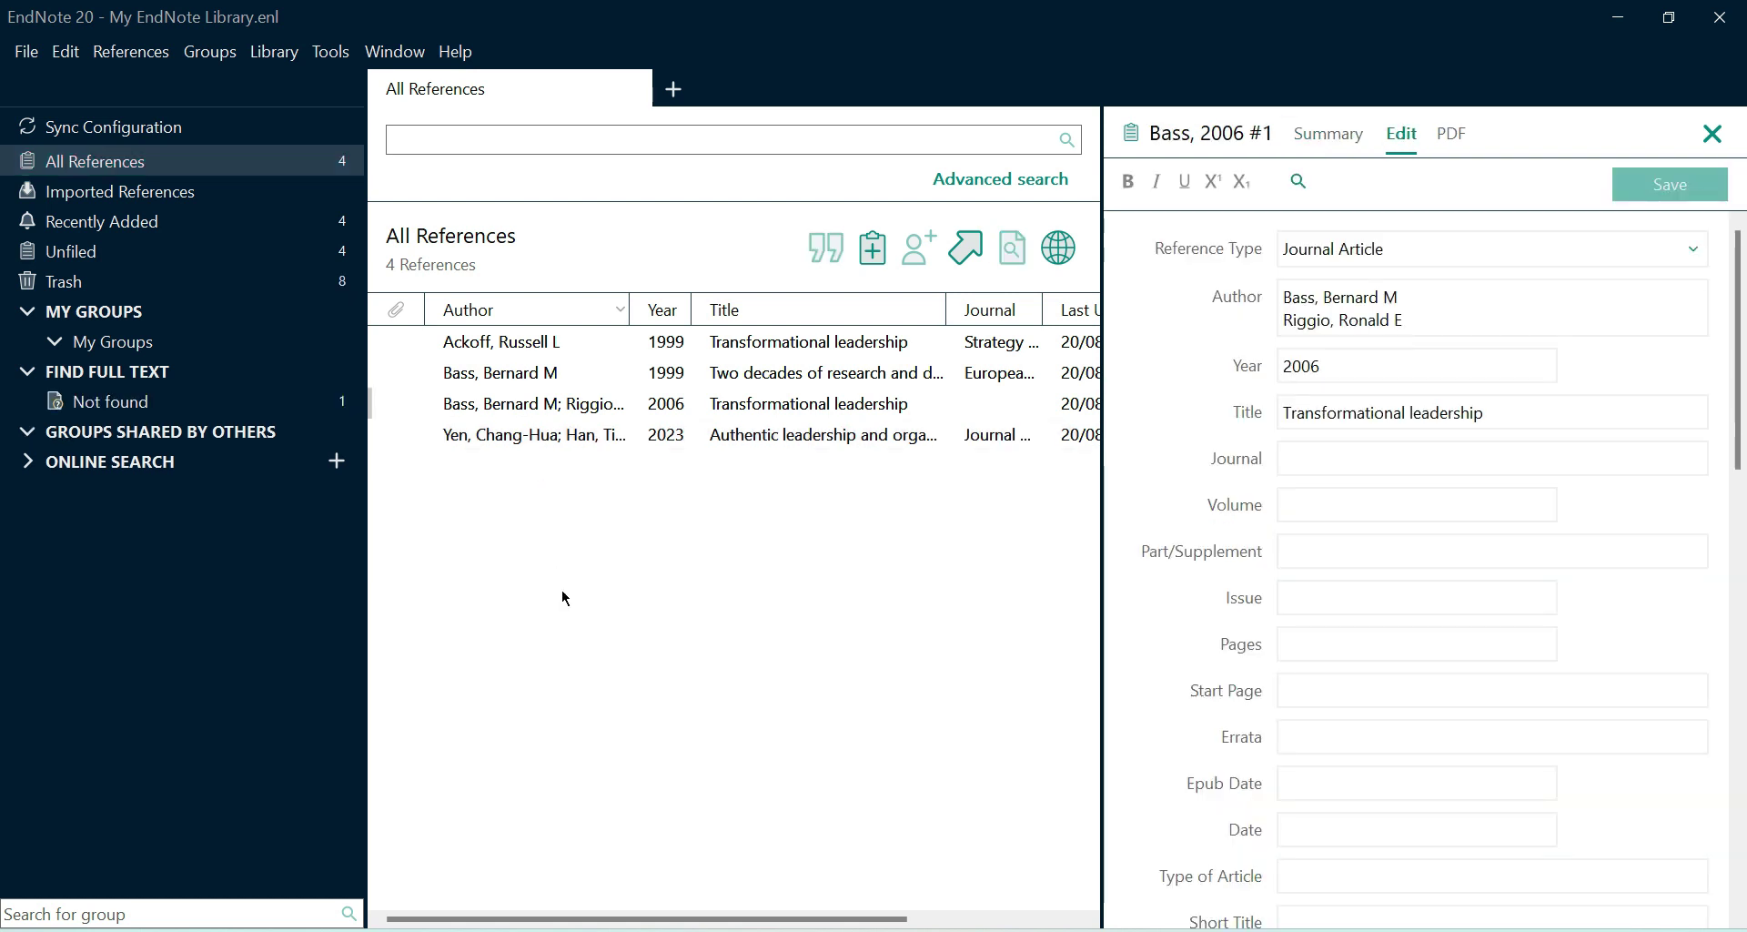
left_click(517, 346)
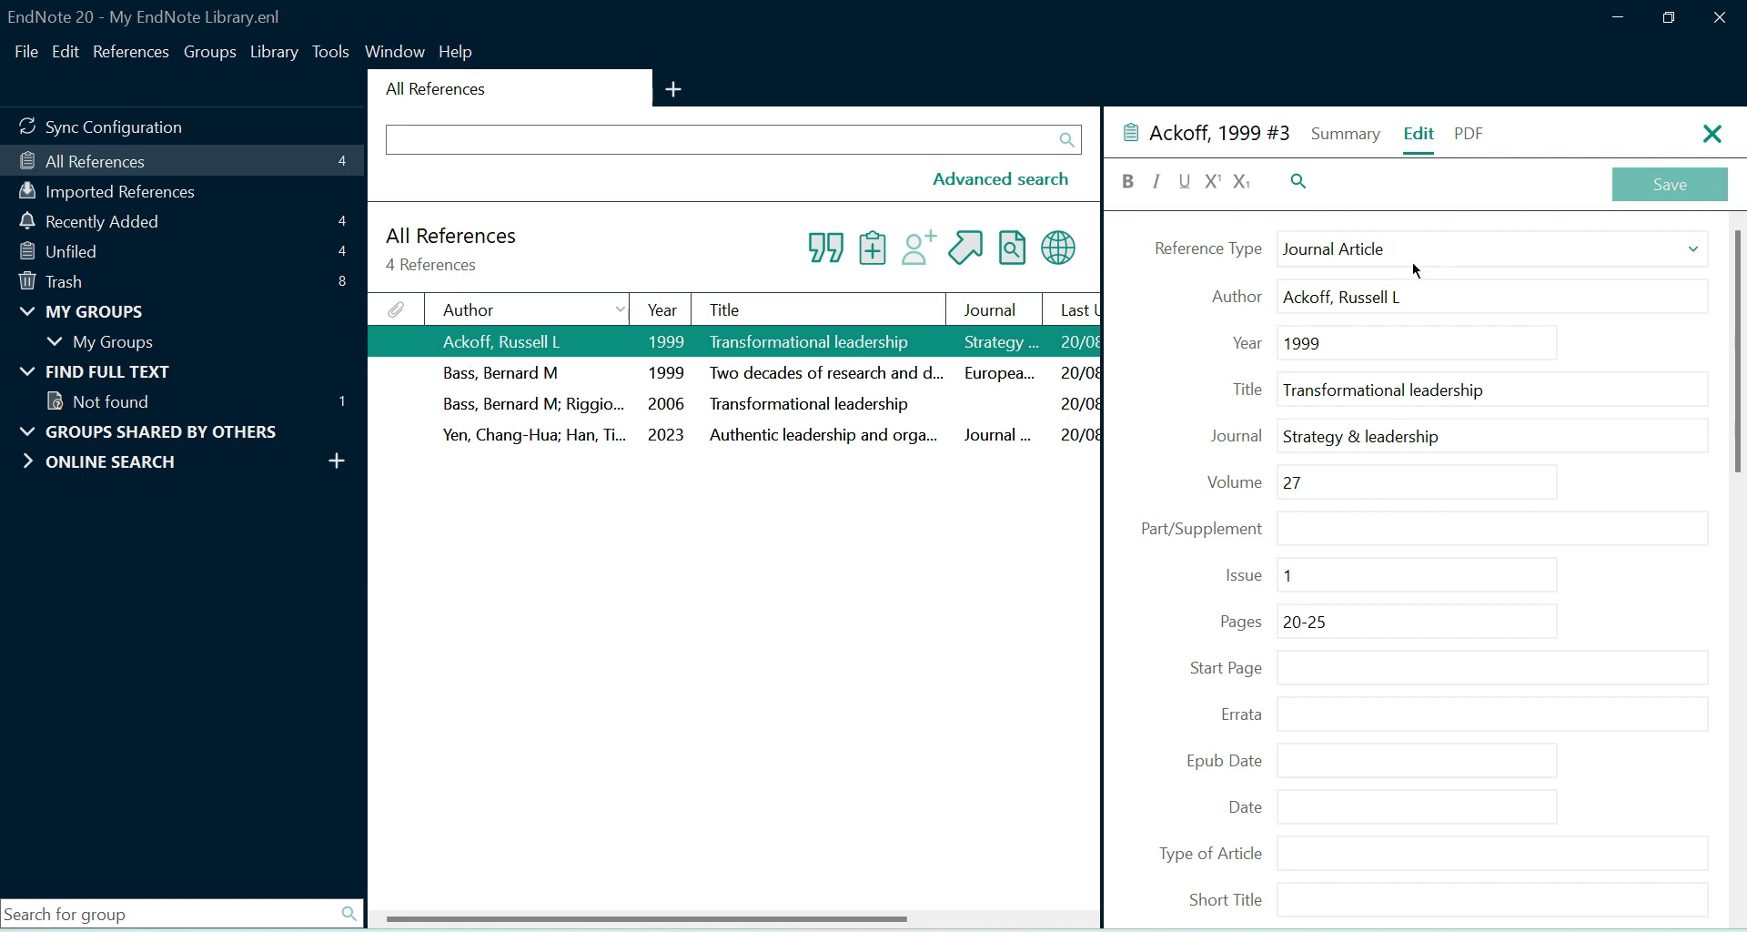
left_click(1372, 246)
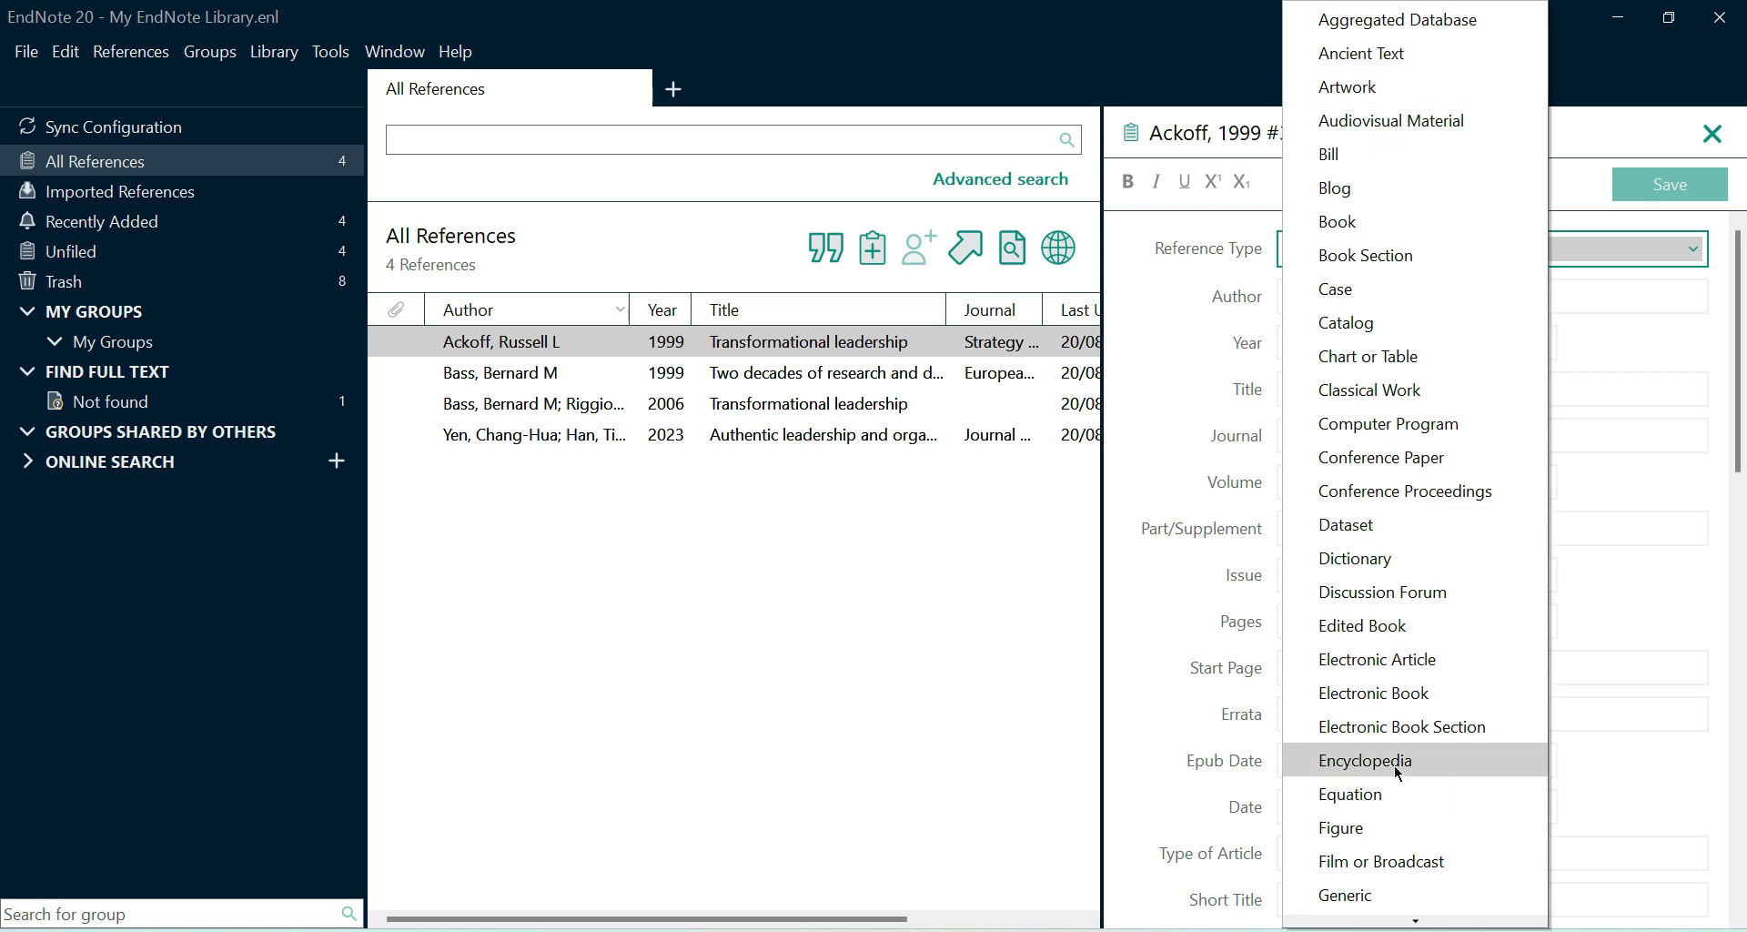
left_click(1173, 389)
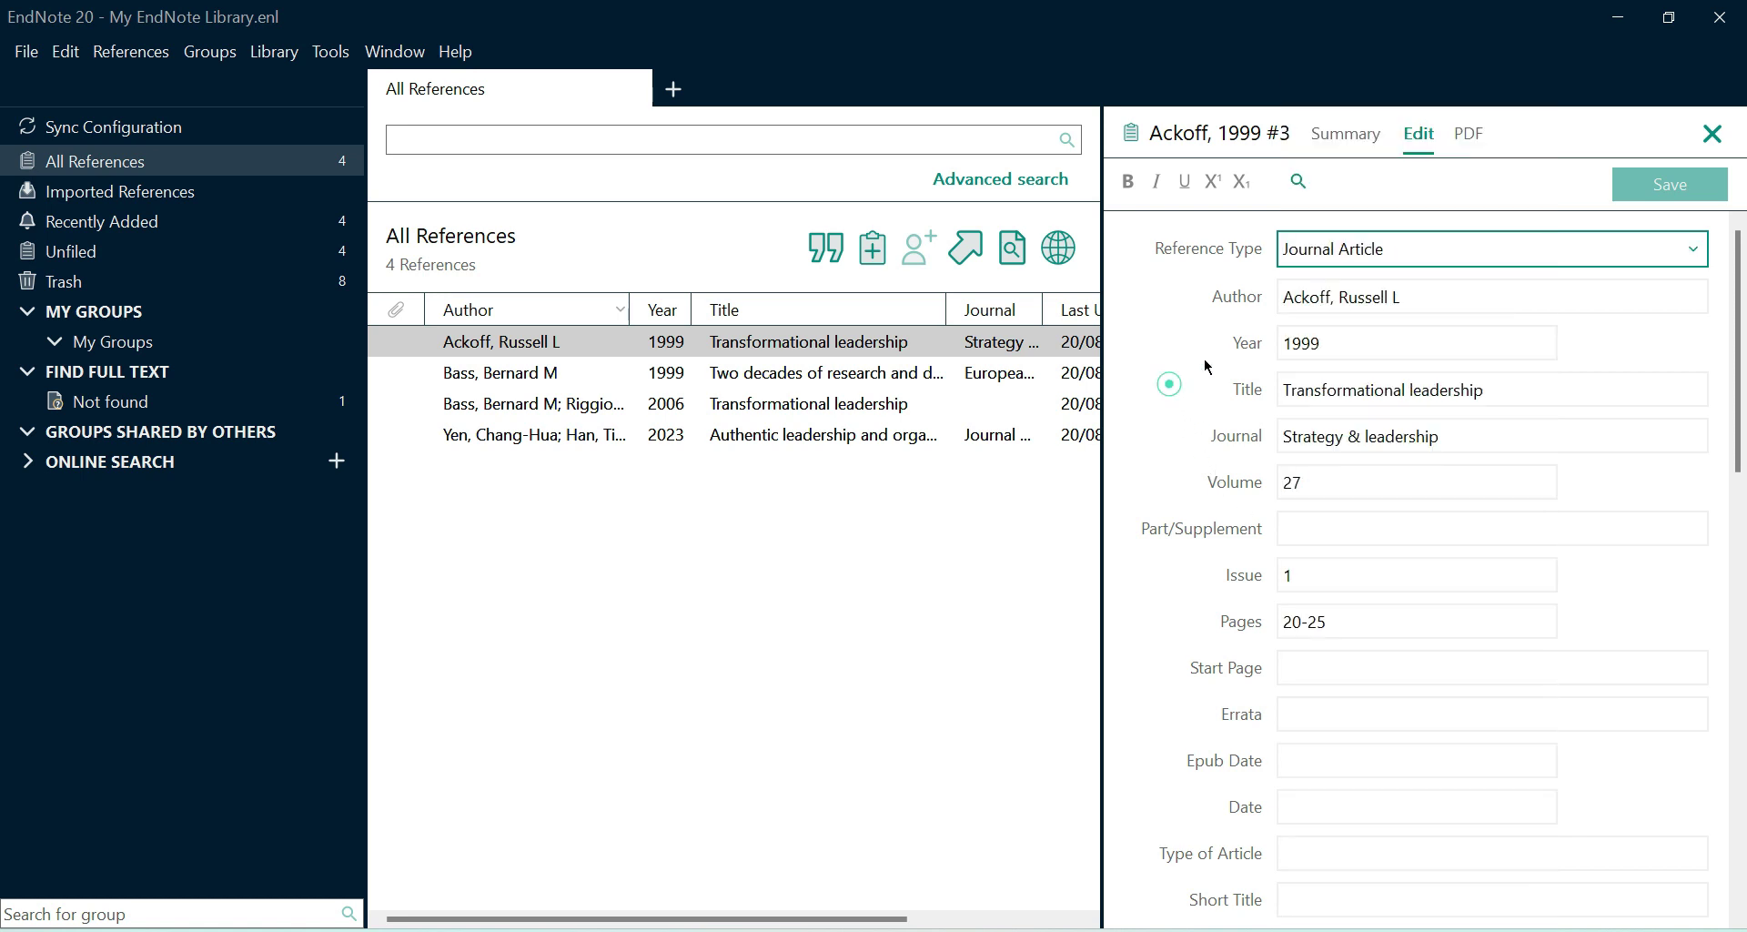
Step: Examine the reference's author, year, title, journal, volume, issue and pages fields, plus the remaining fields down to the end of the record
left_click(1433, 294)
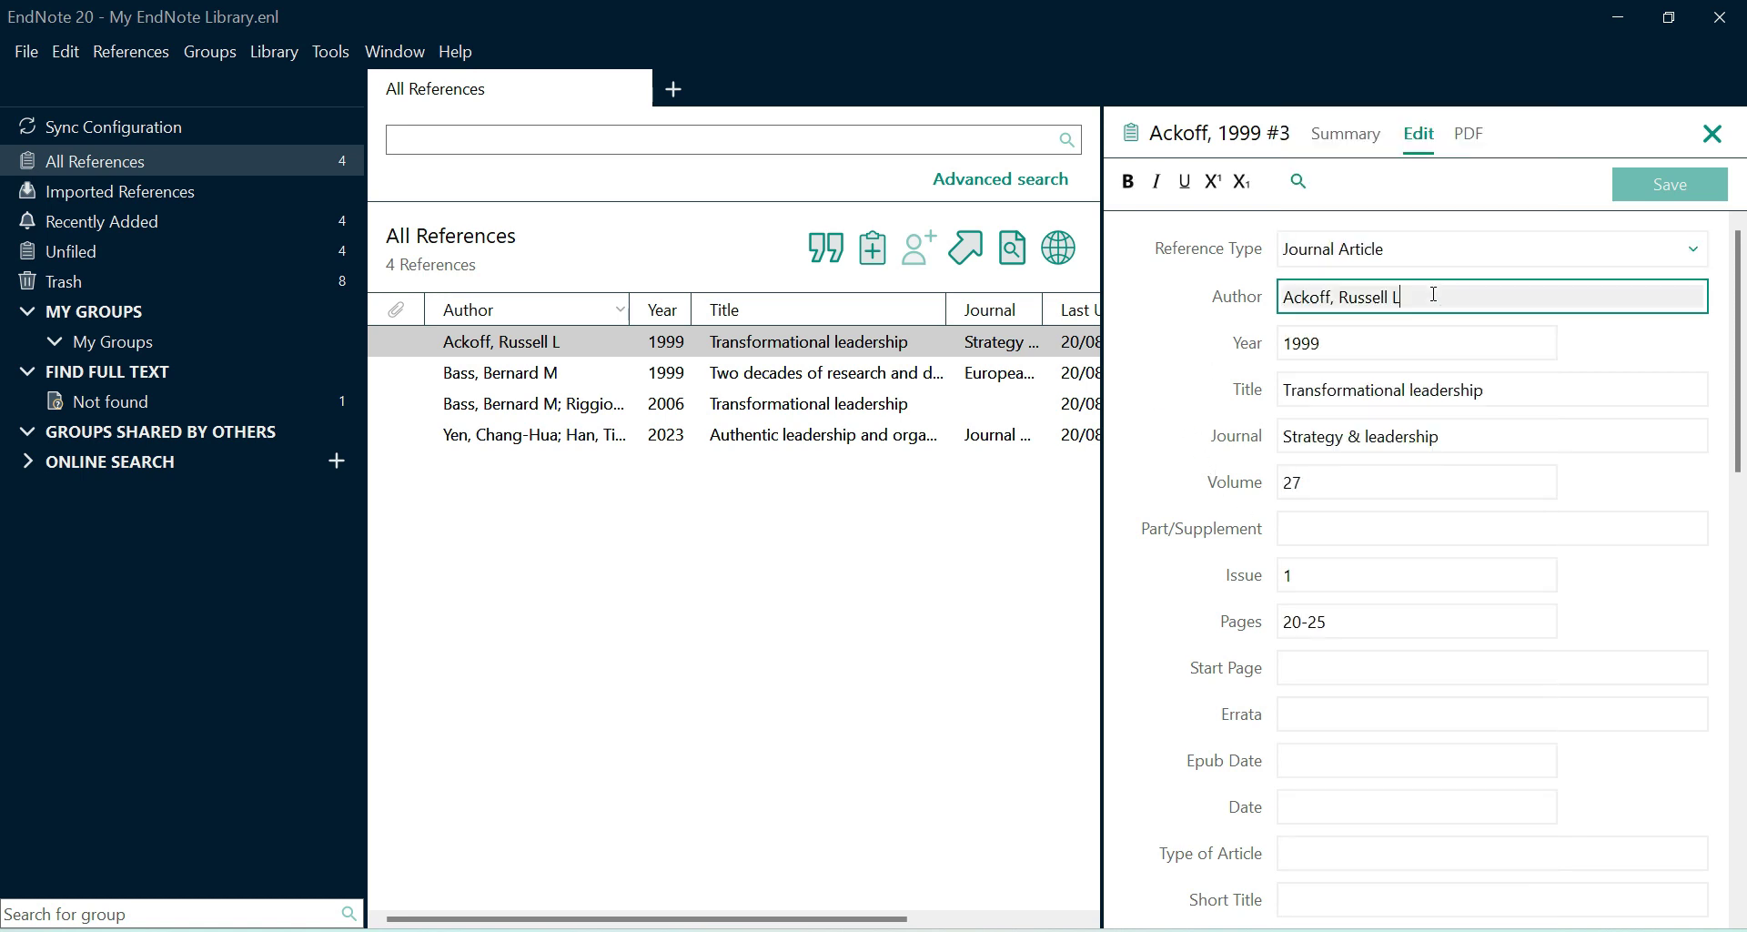
left_click(1344, 347)
left_click(1587, 389)
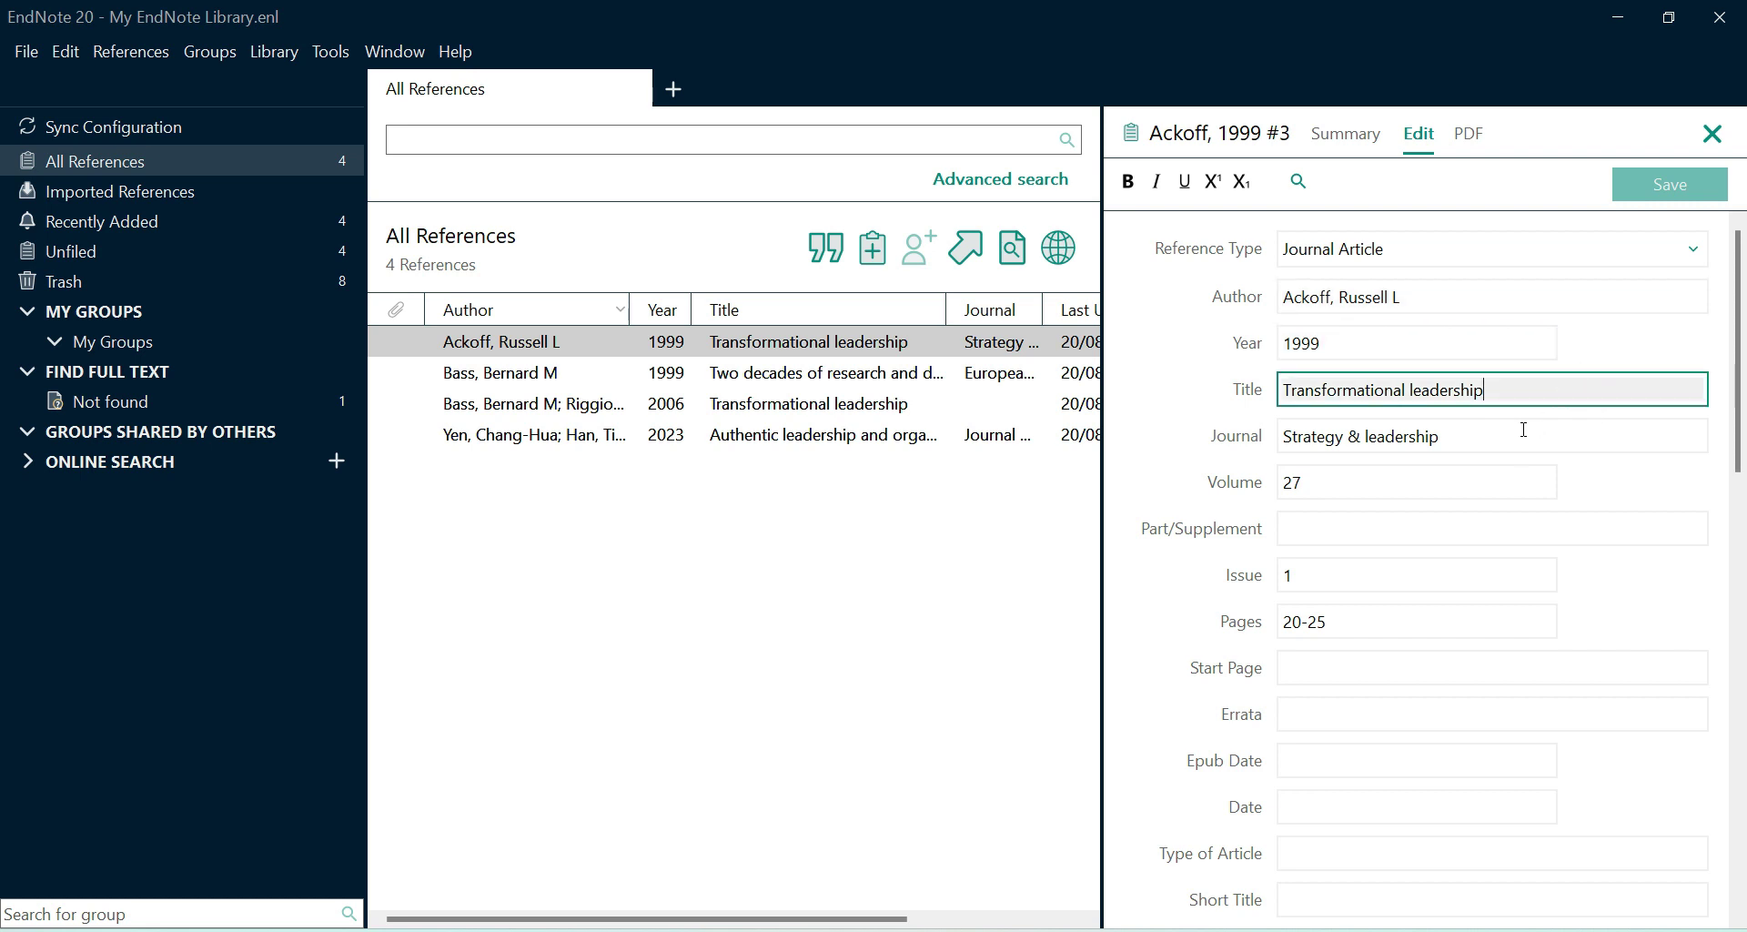
left_click(1495, 434)
left_click(1382, 478)
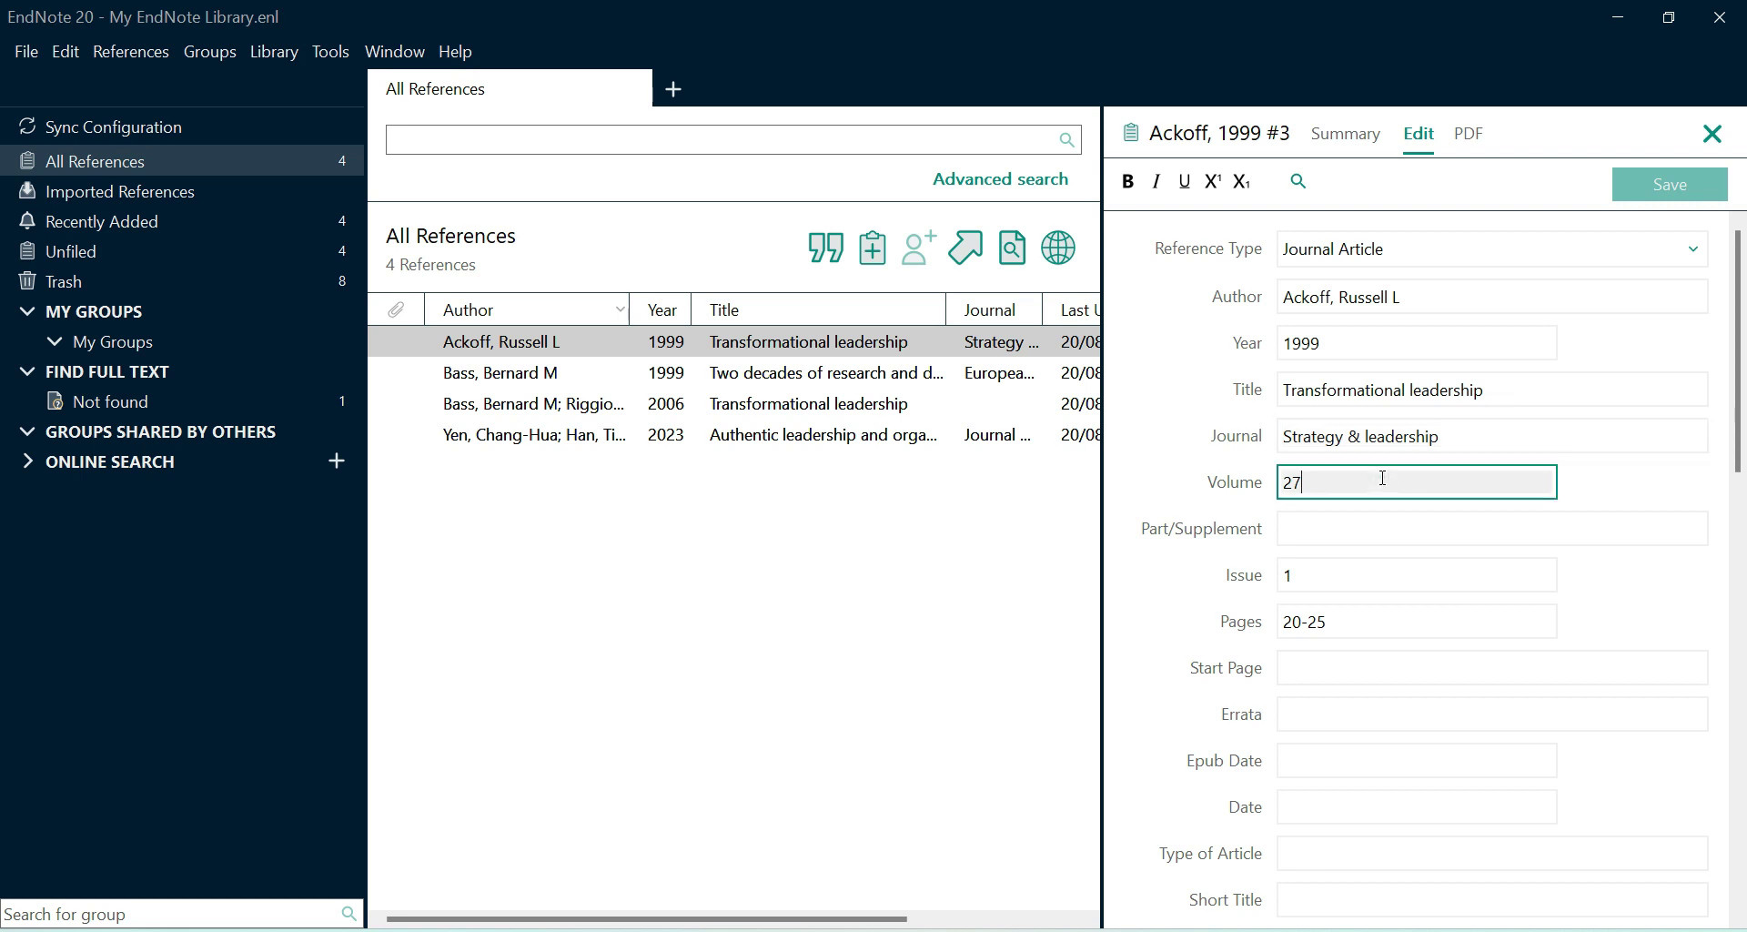
left_click(1331, 573)
left_click(1401, 622)
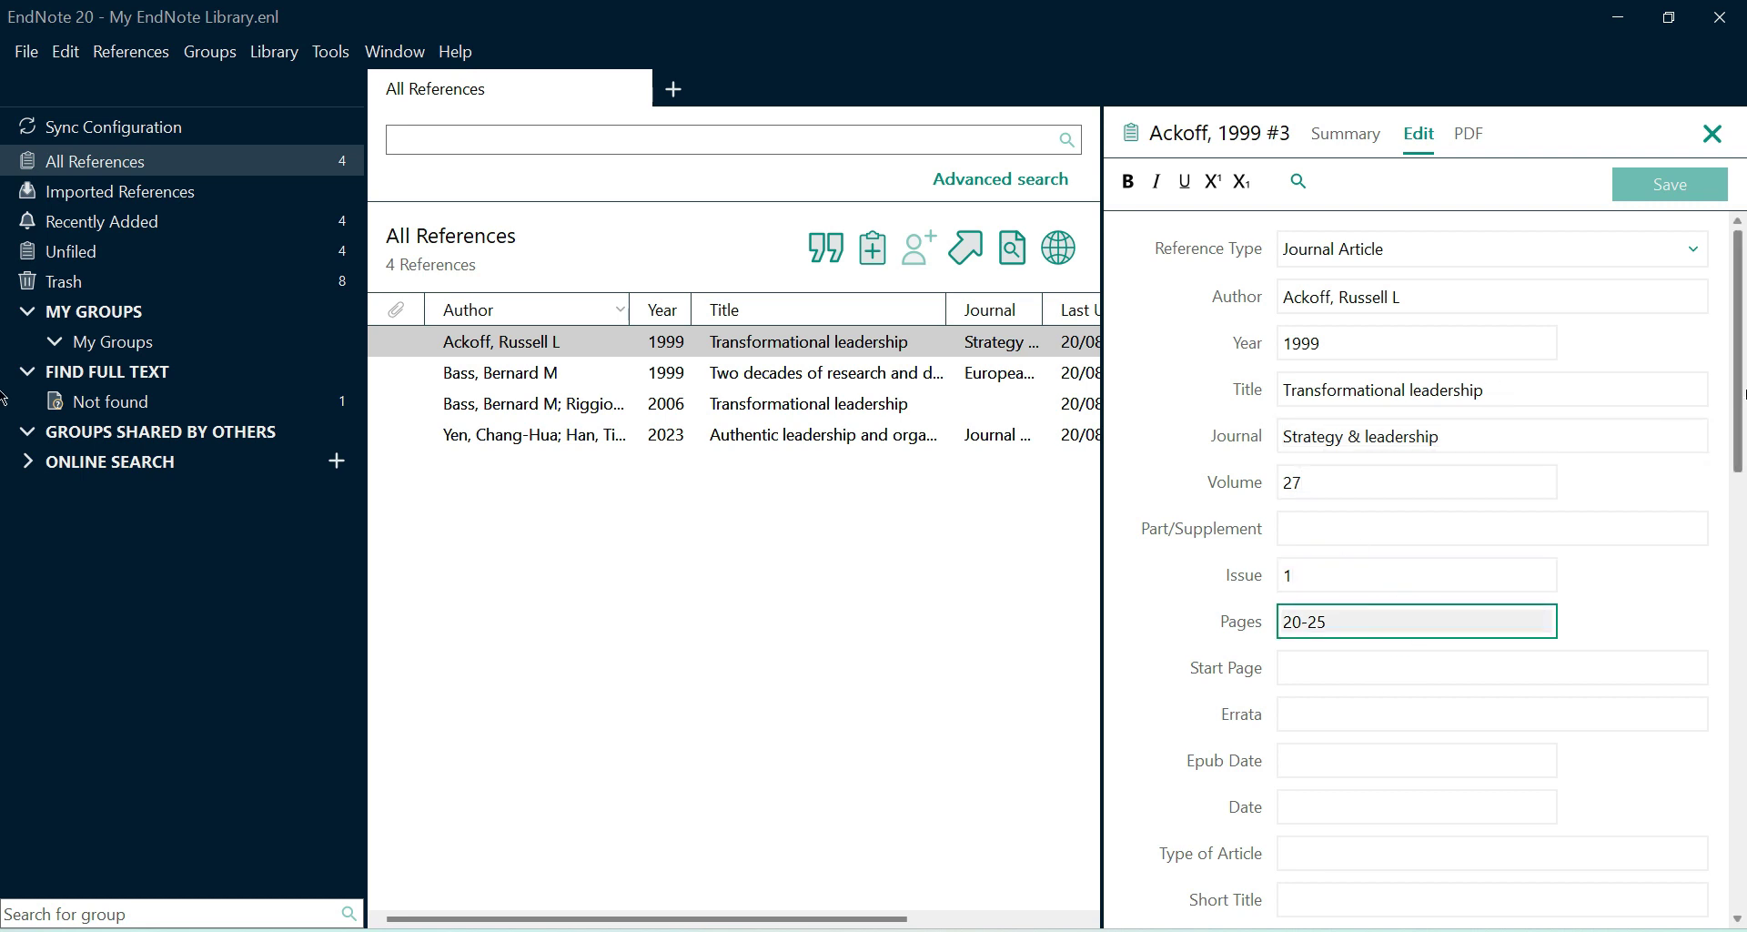
left_click_drag(1738, 384, 1742, 784)
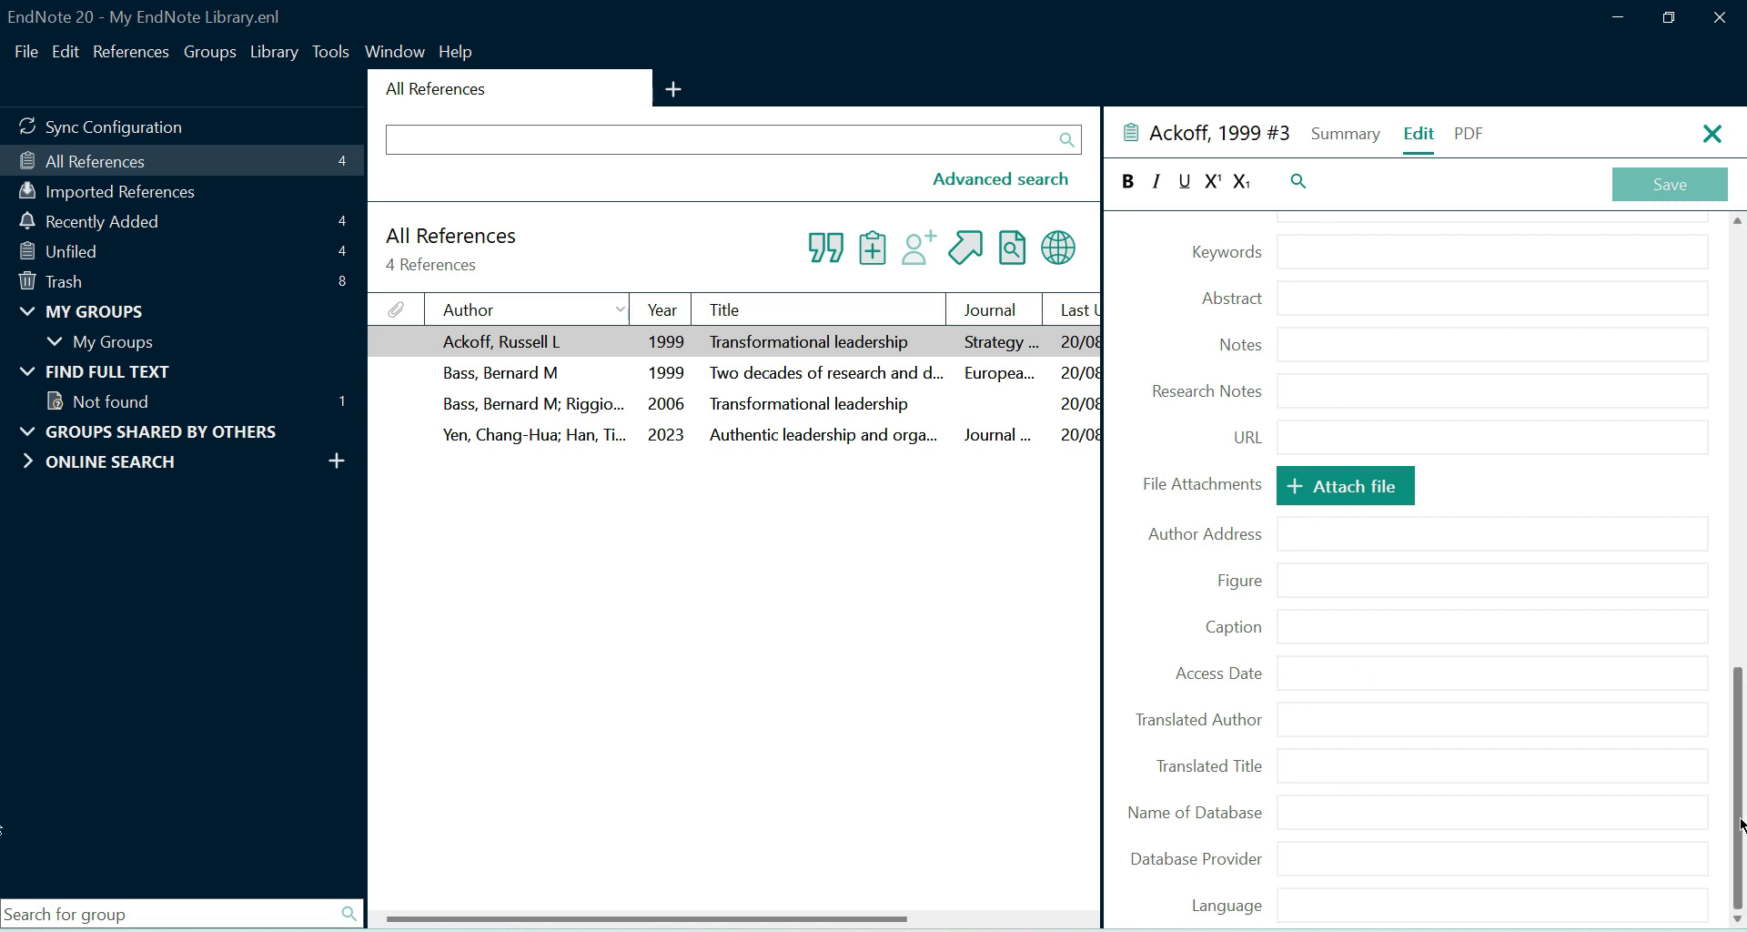
scroll(1740, 819, "up", 10)
scroll(1736, 737, "down", 7)
scroll(1737, 737, "down", 3)
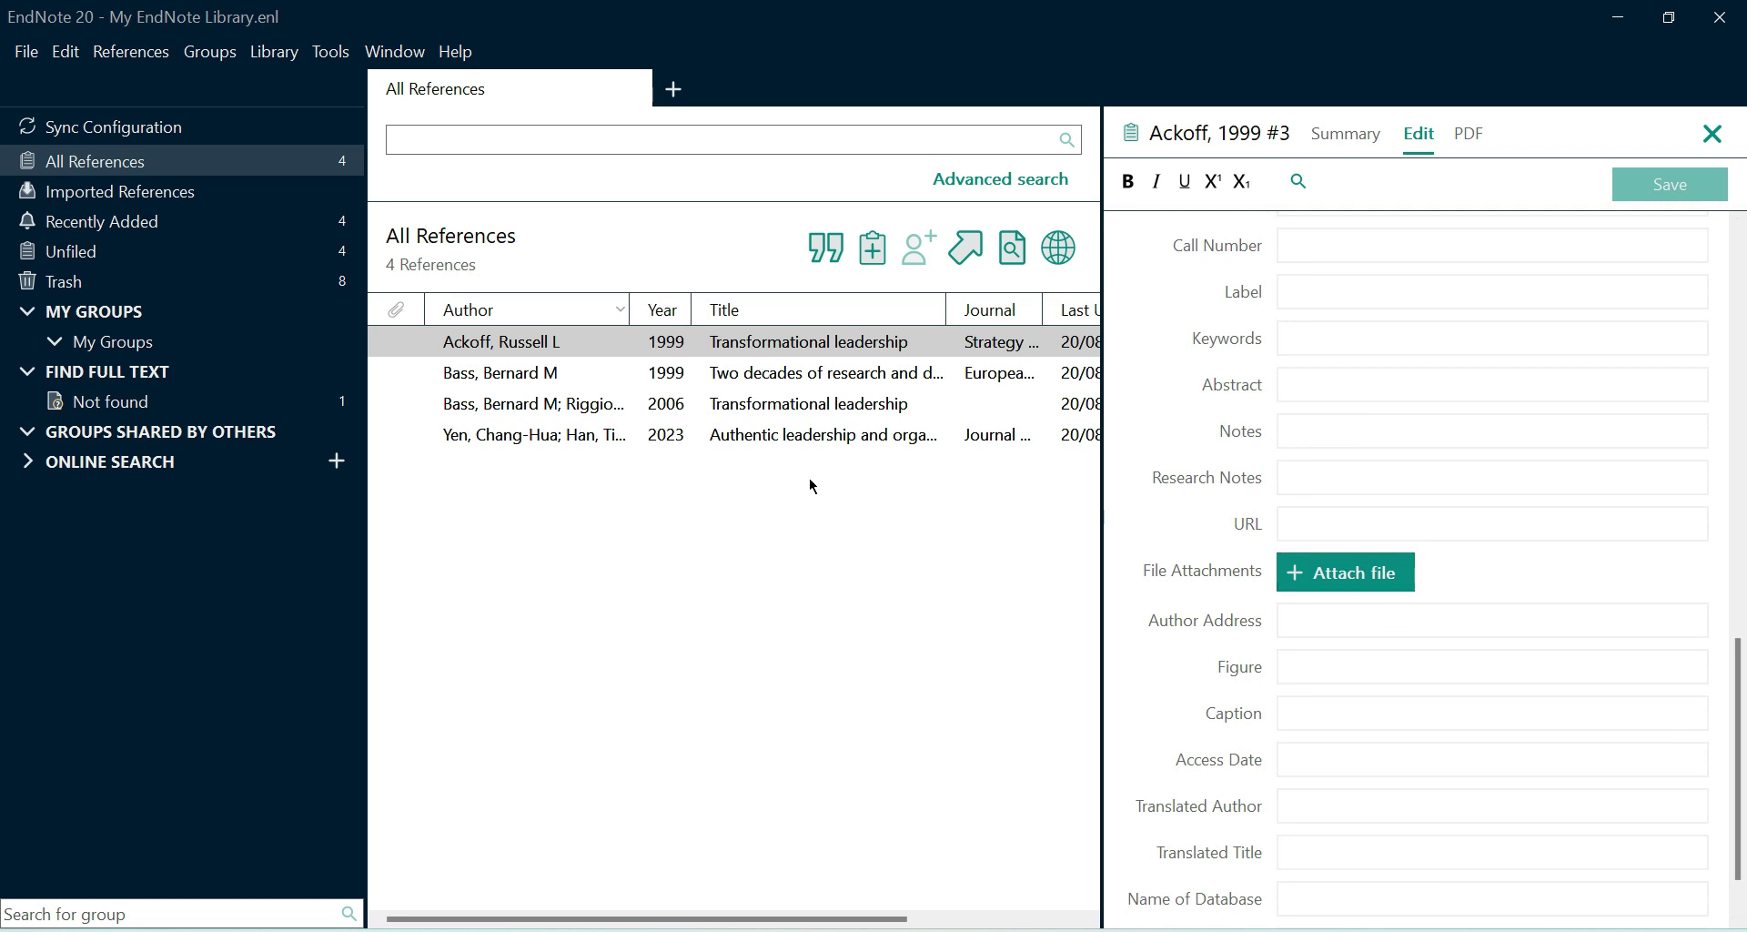
Step: Attach the downloaded Two Decades of Research and Development PDF to the matching 1999 reference and save the change
left_click(732, 373)
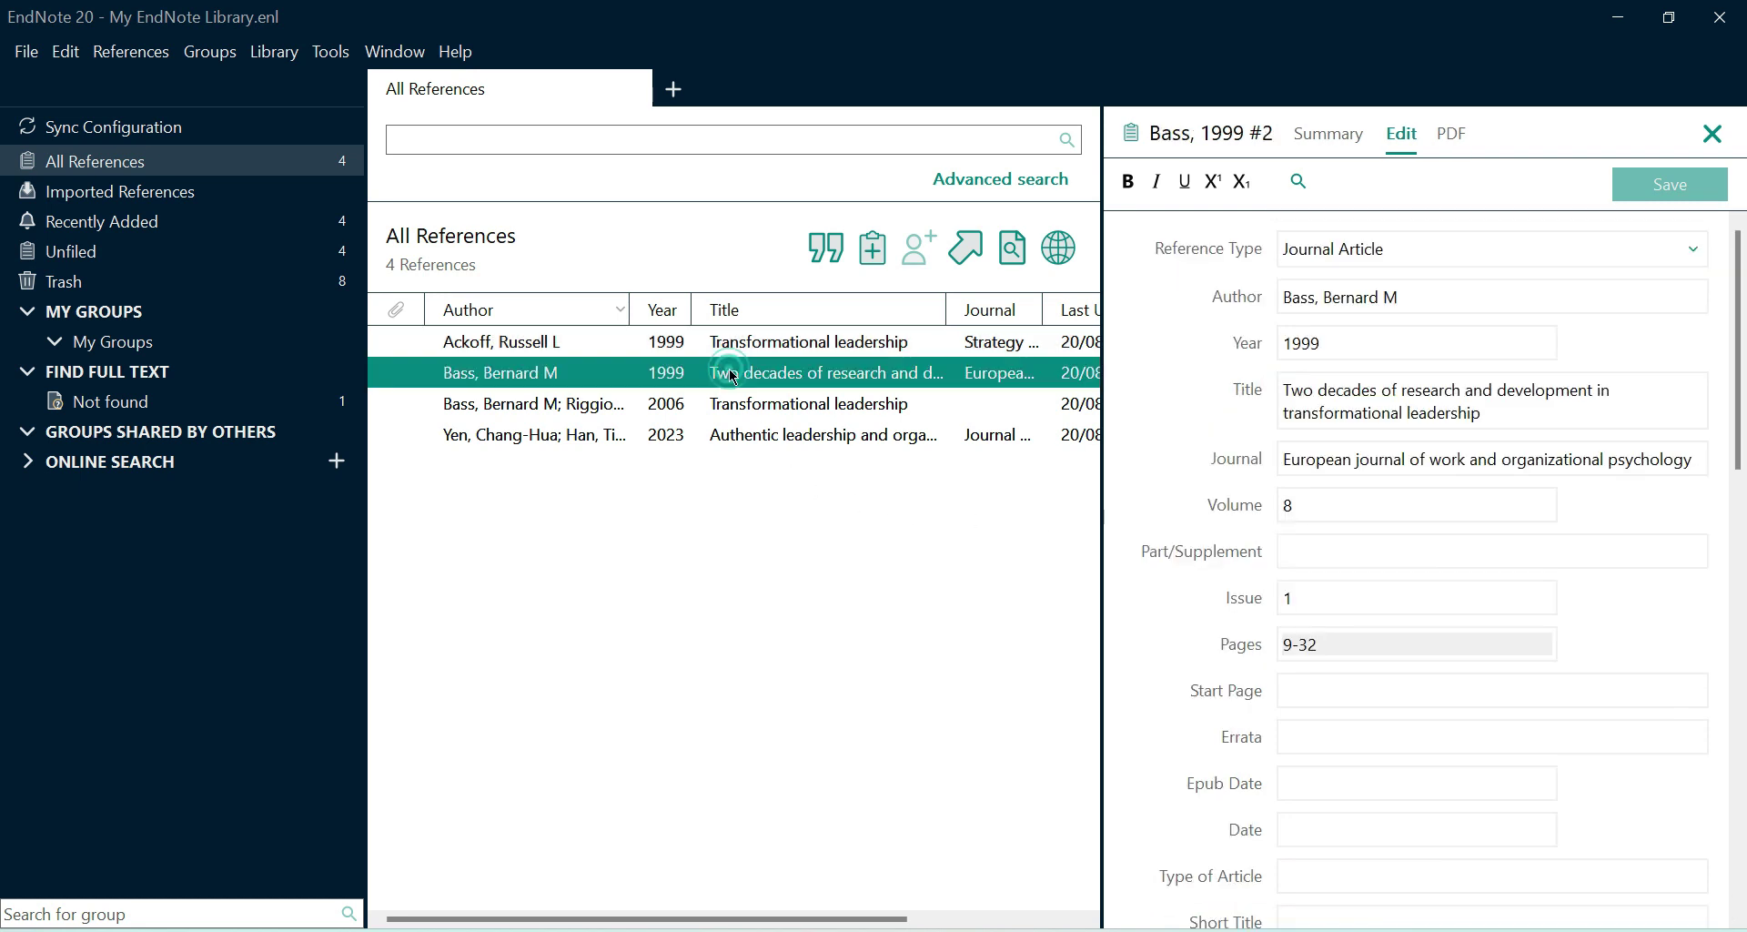
left_click(1332, 140)
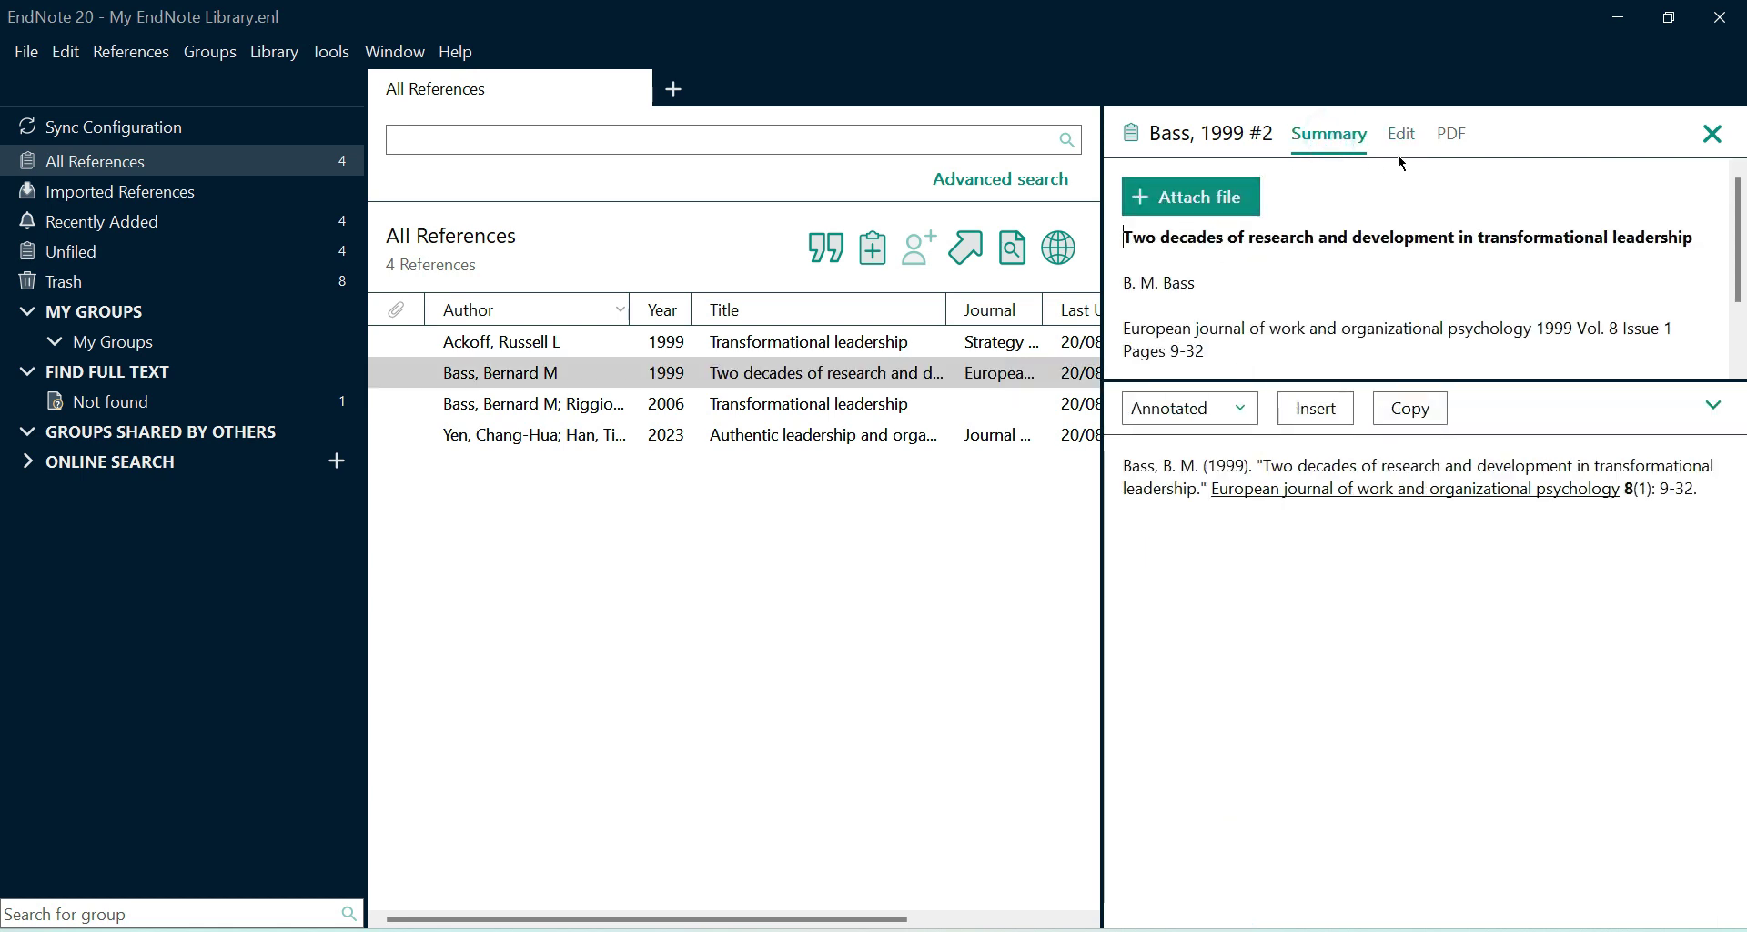
left_click(1167, 196)
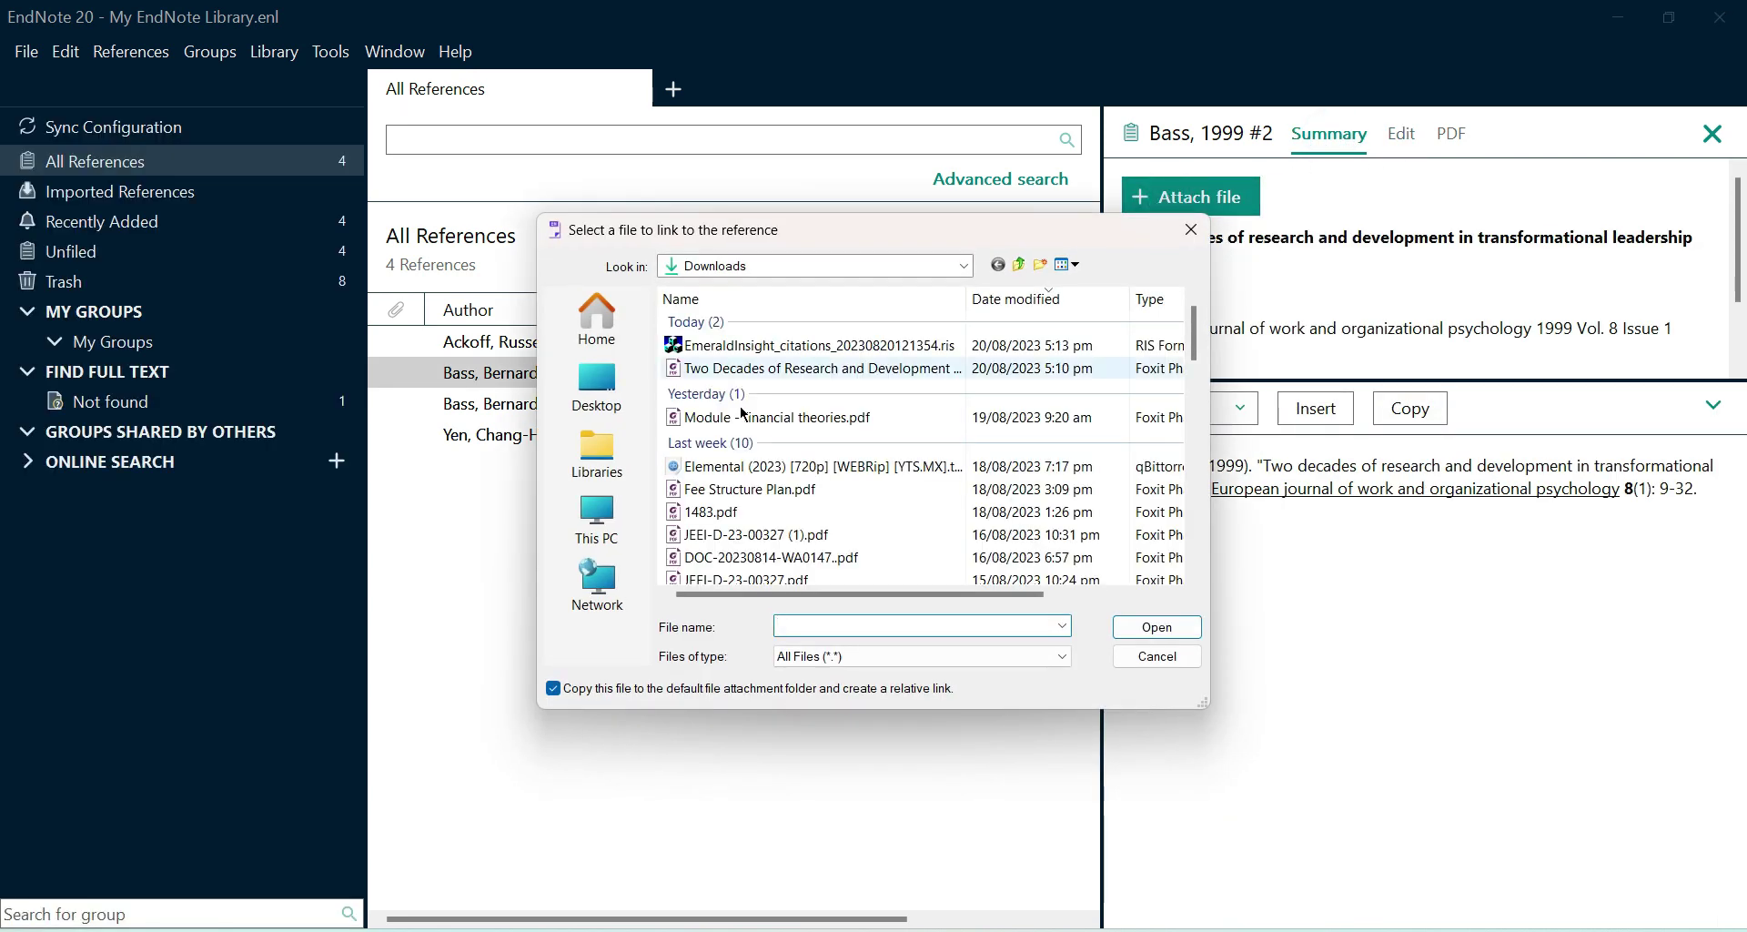
left_click(710, 368)
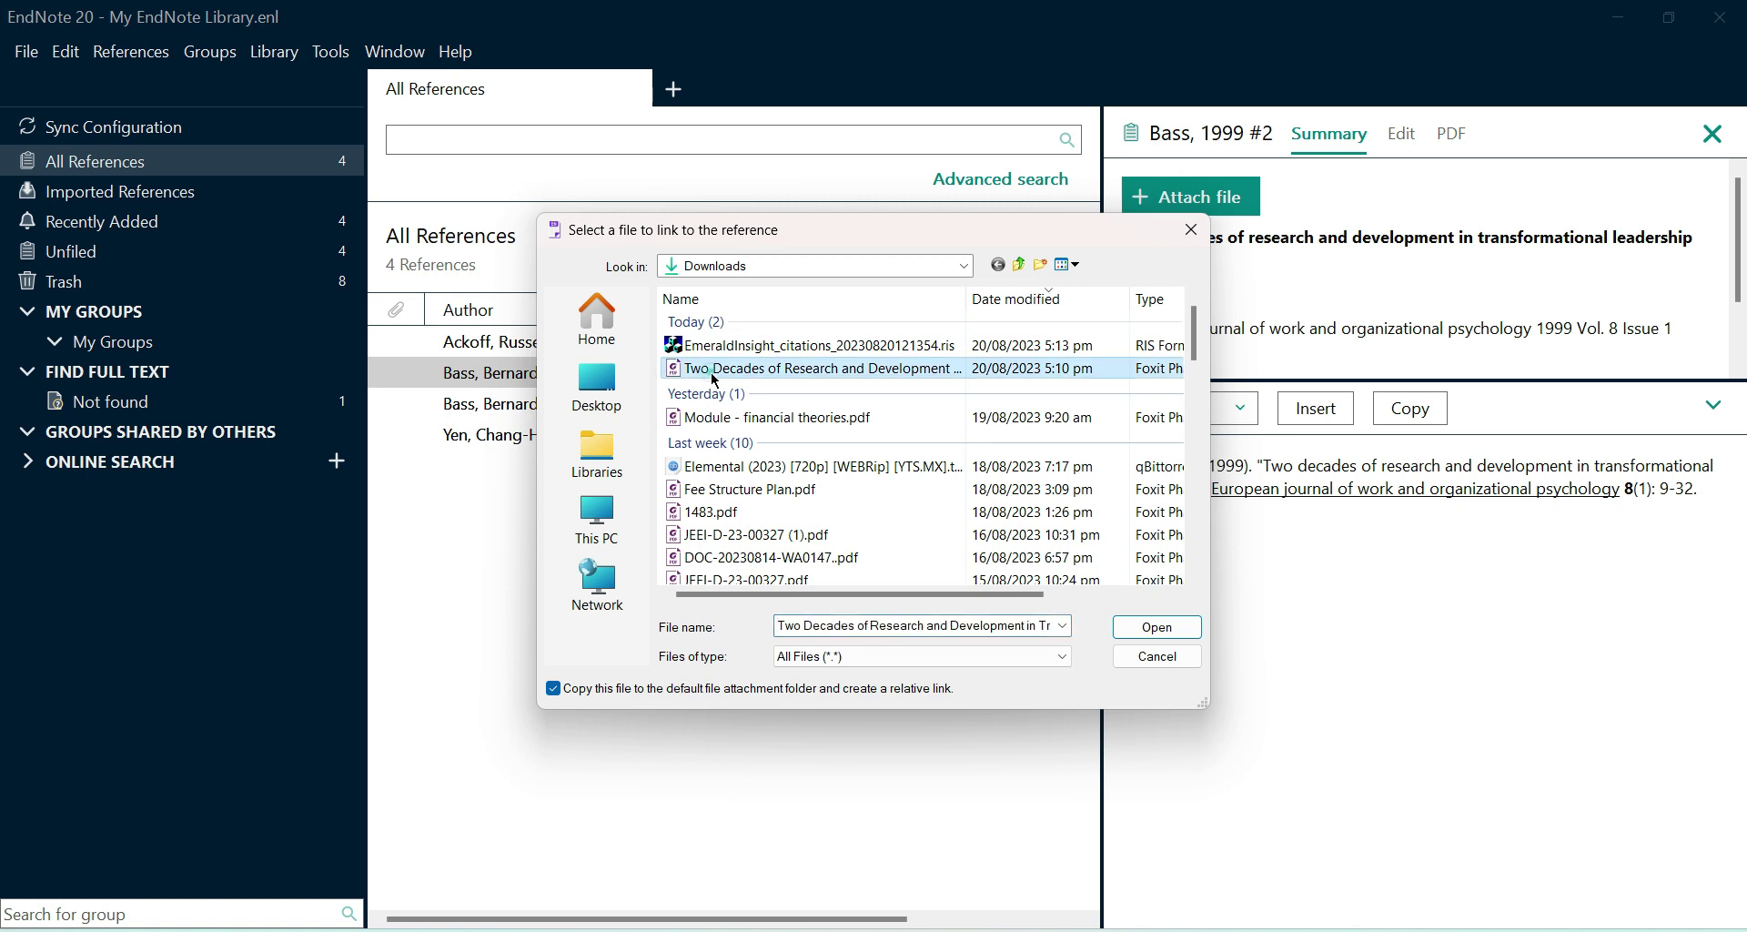
left_click(1175, 630)
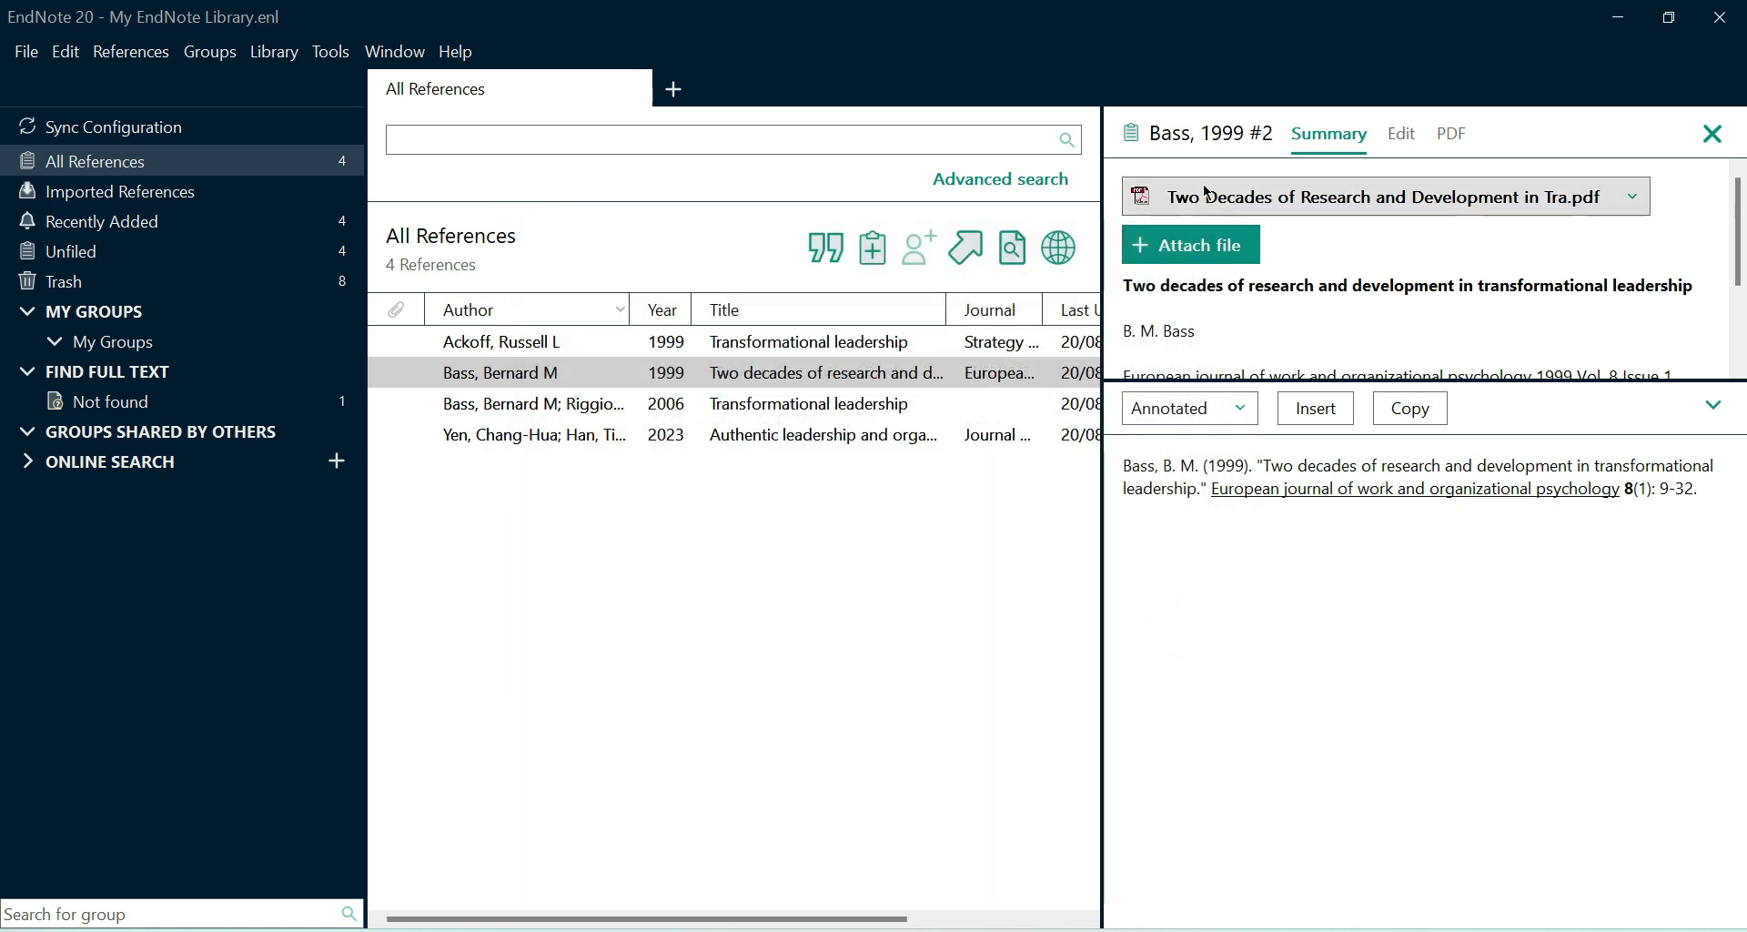
left_click(509, 403)
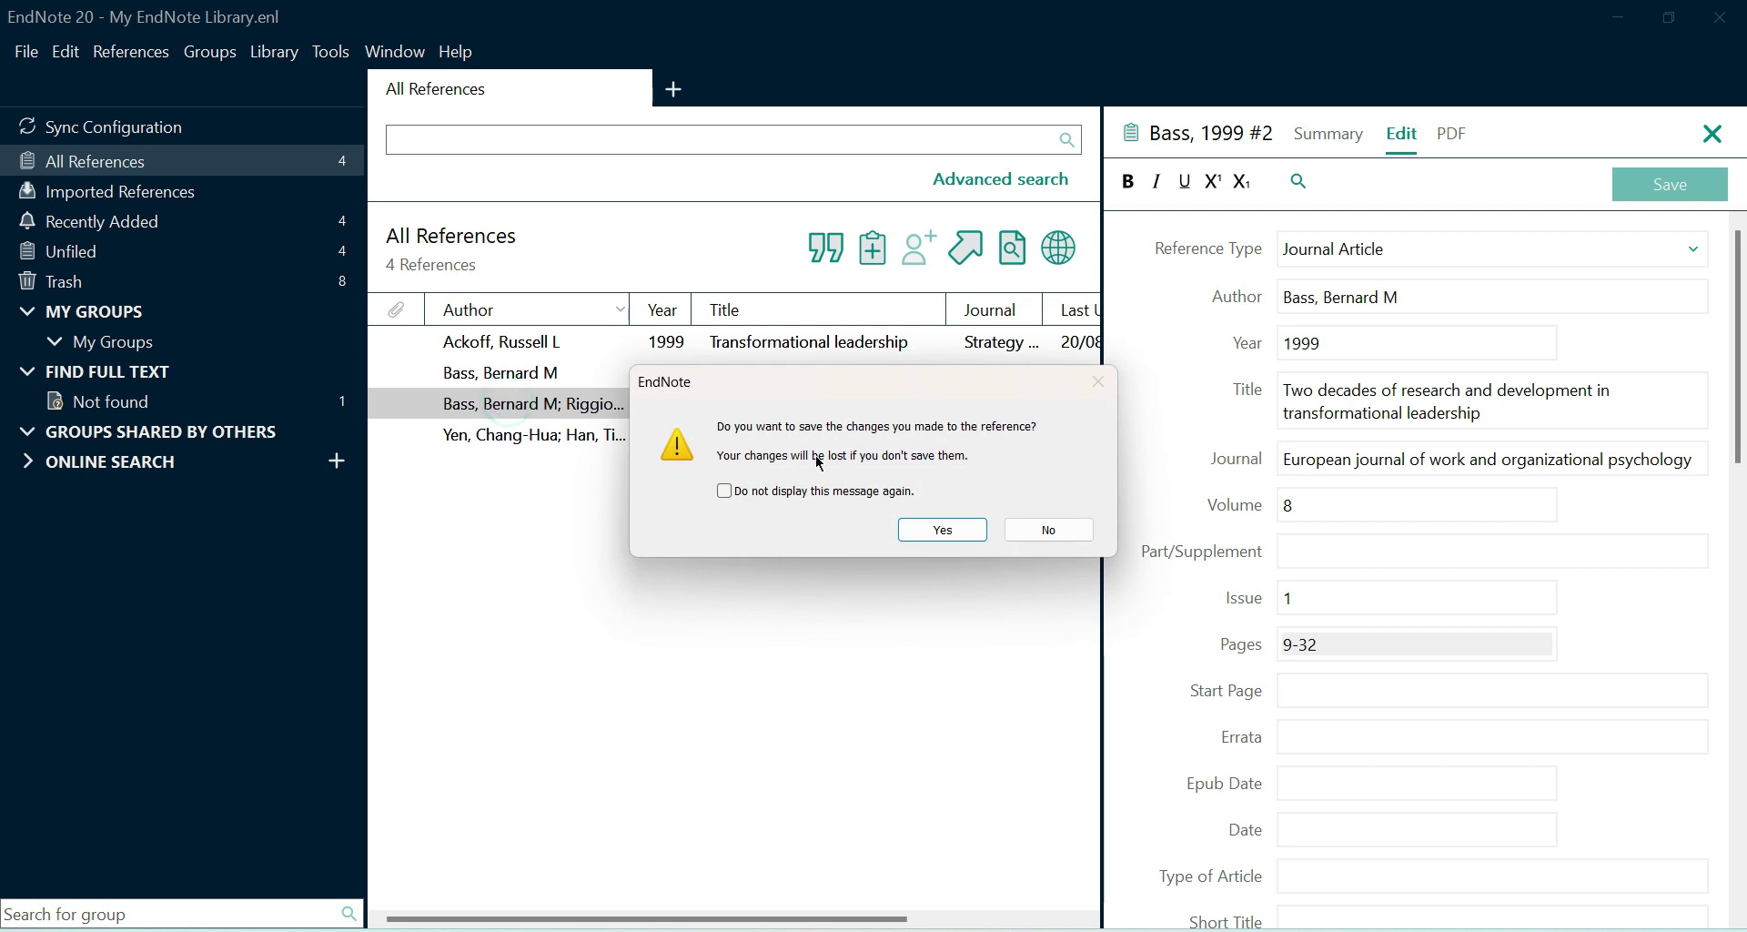
left_click(914, 528)
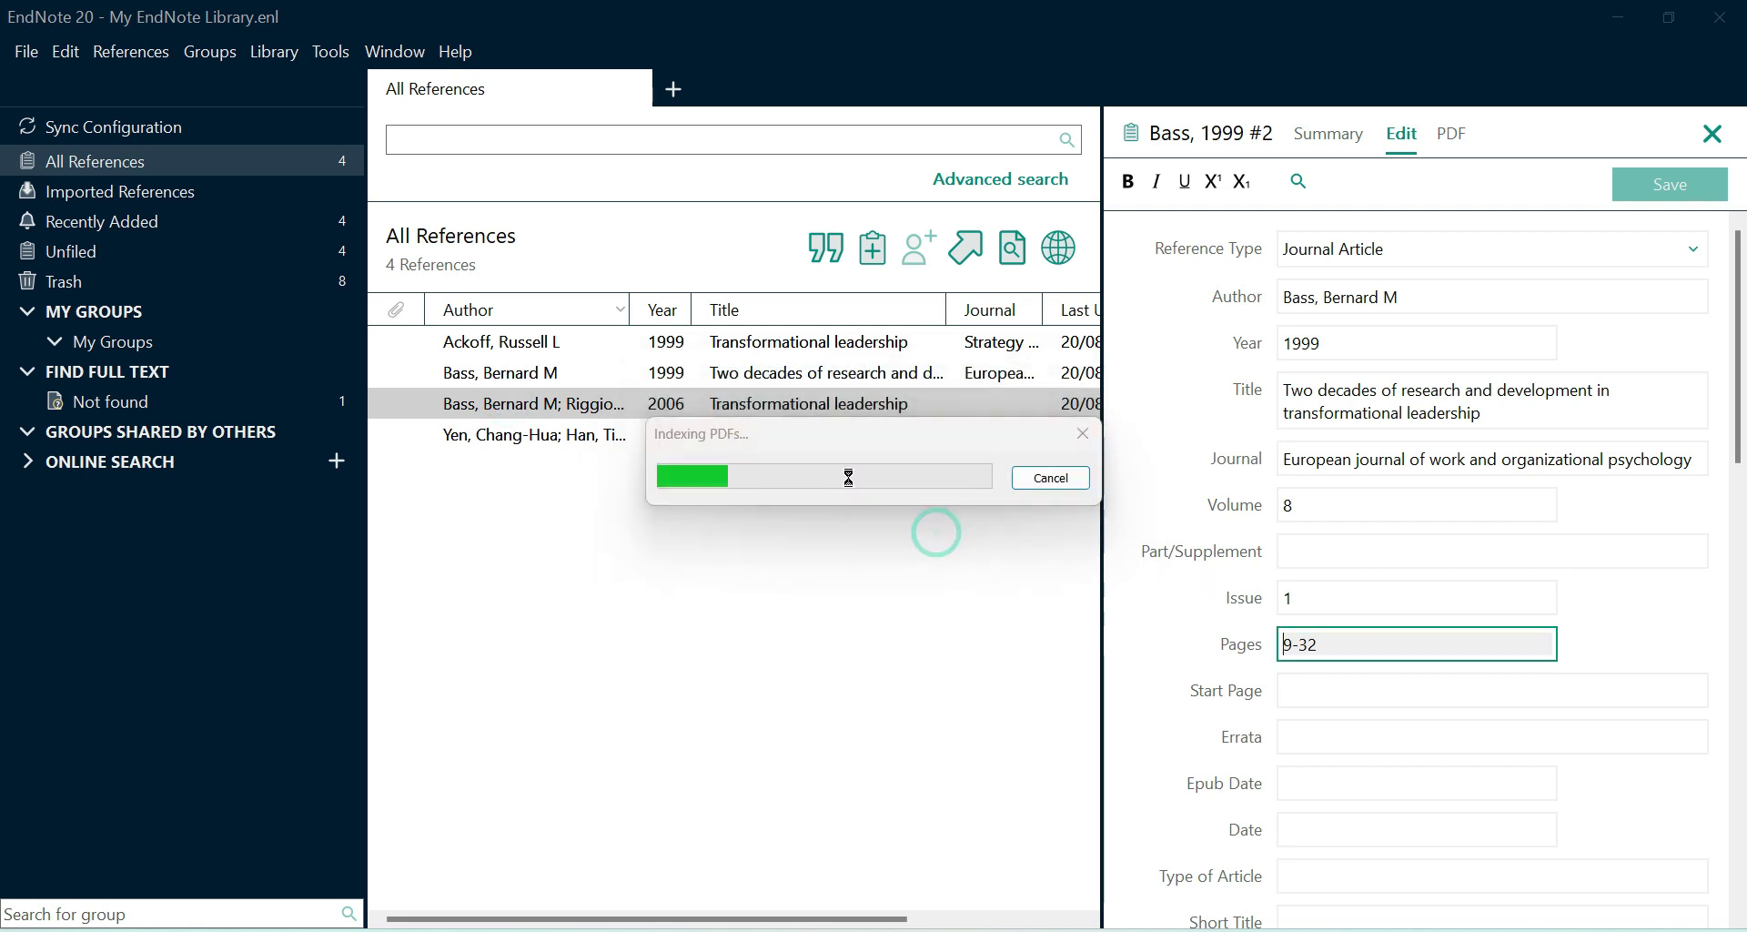
Step: Open the PDF attached to the Two decades of research reference and widen the reading area to the full page width
left_click(491, 377)
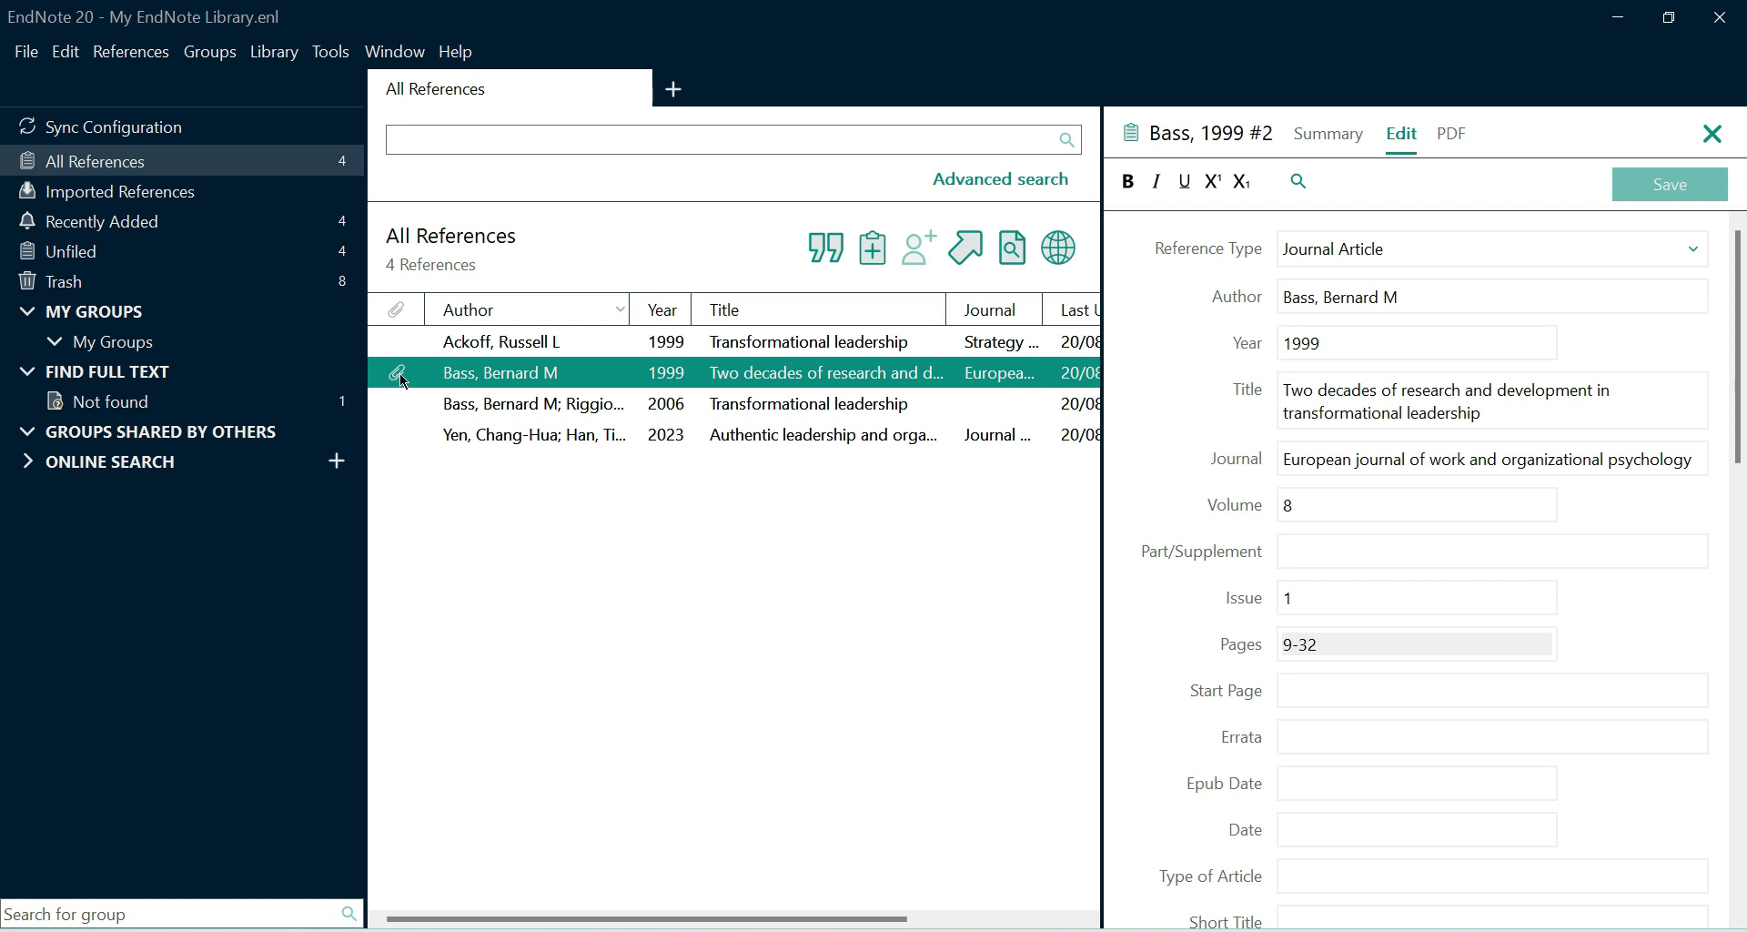
left_click(1452, 134)
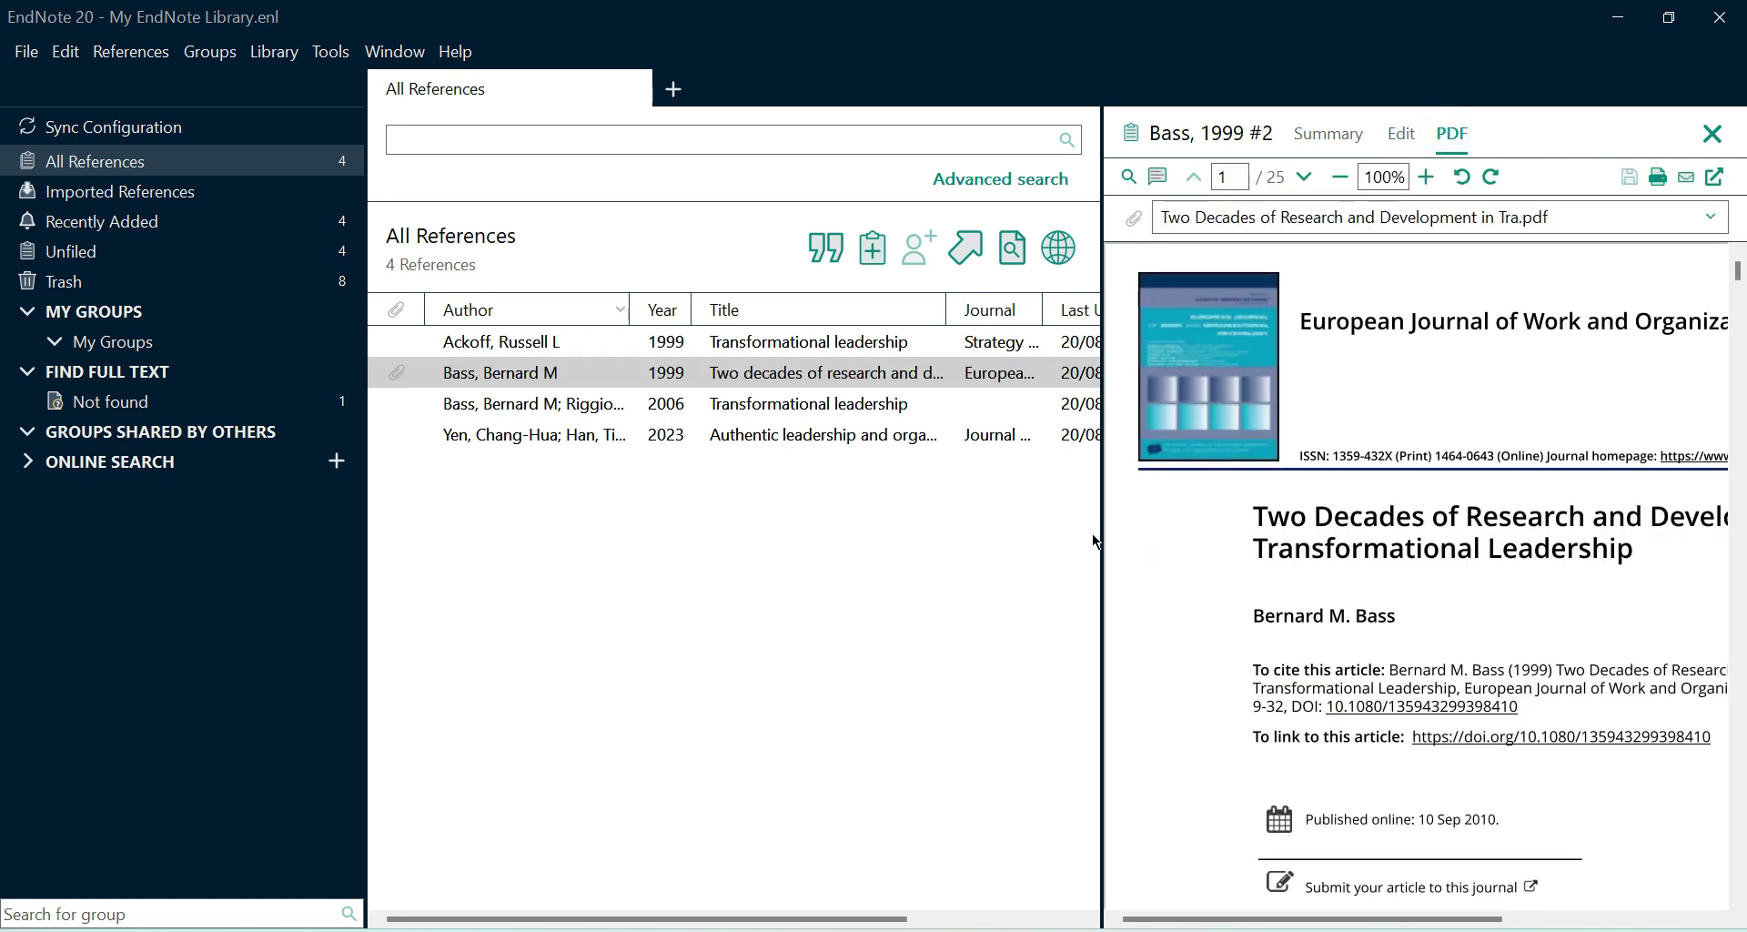
left_click_drag(1105, 542, 782, 536)
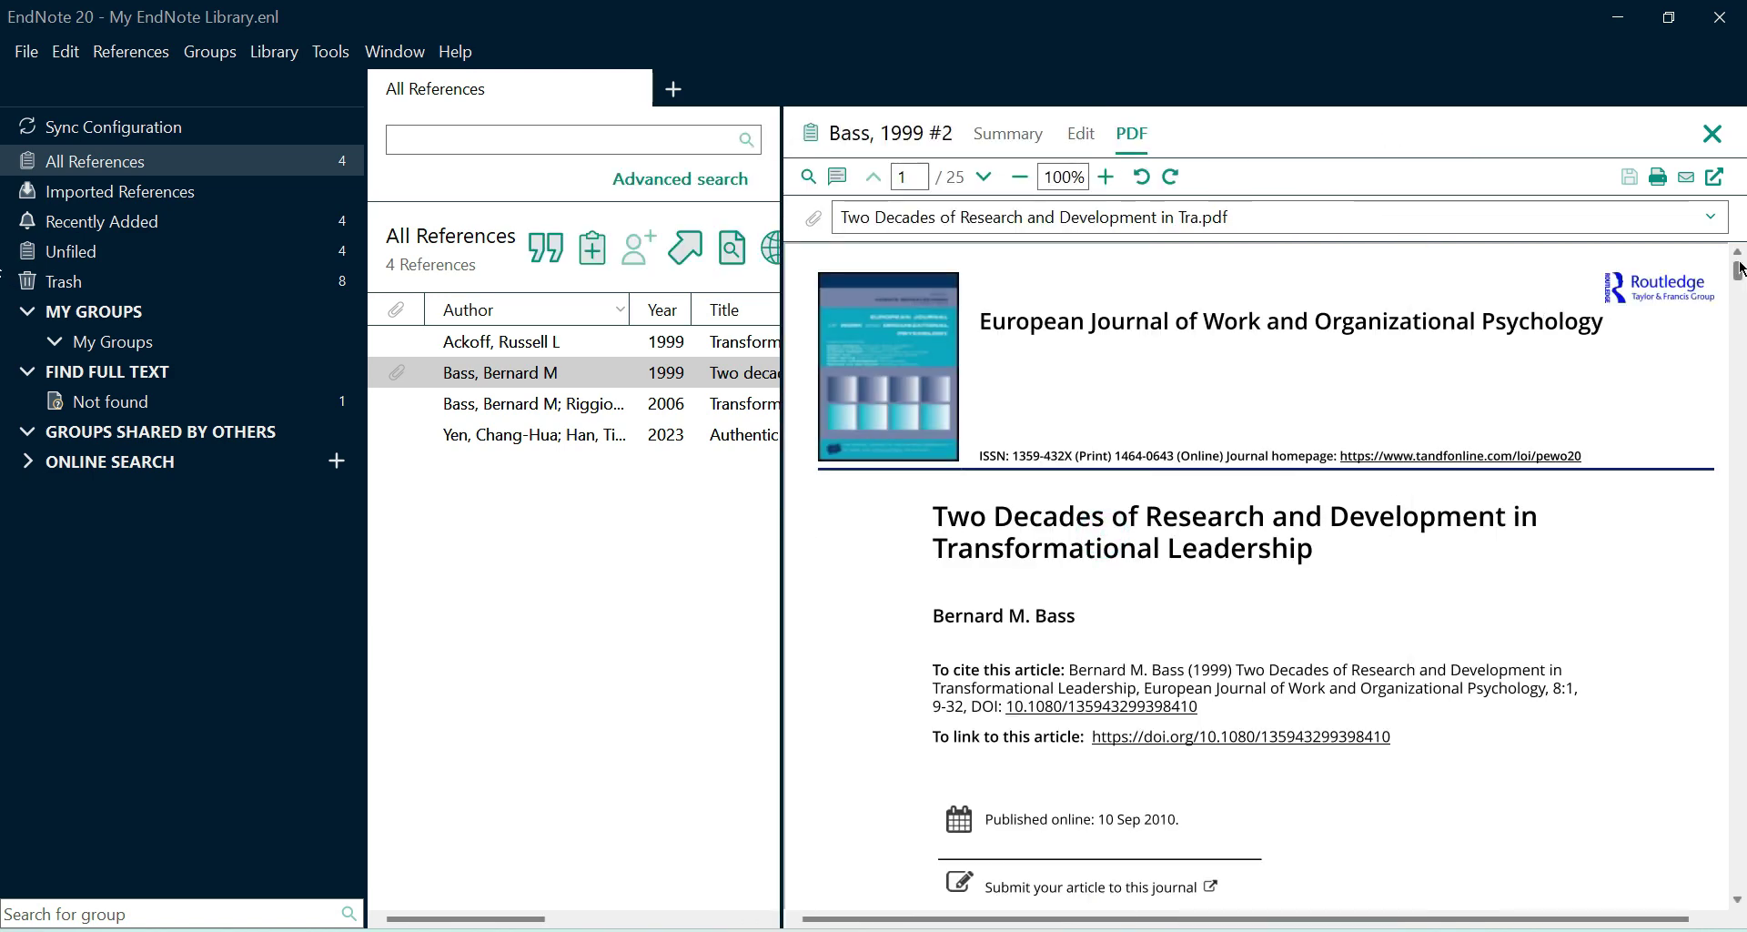
left_click_drag(1739, 275, 4, 261)
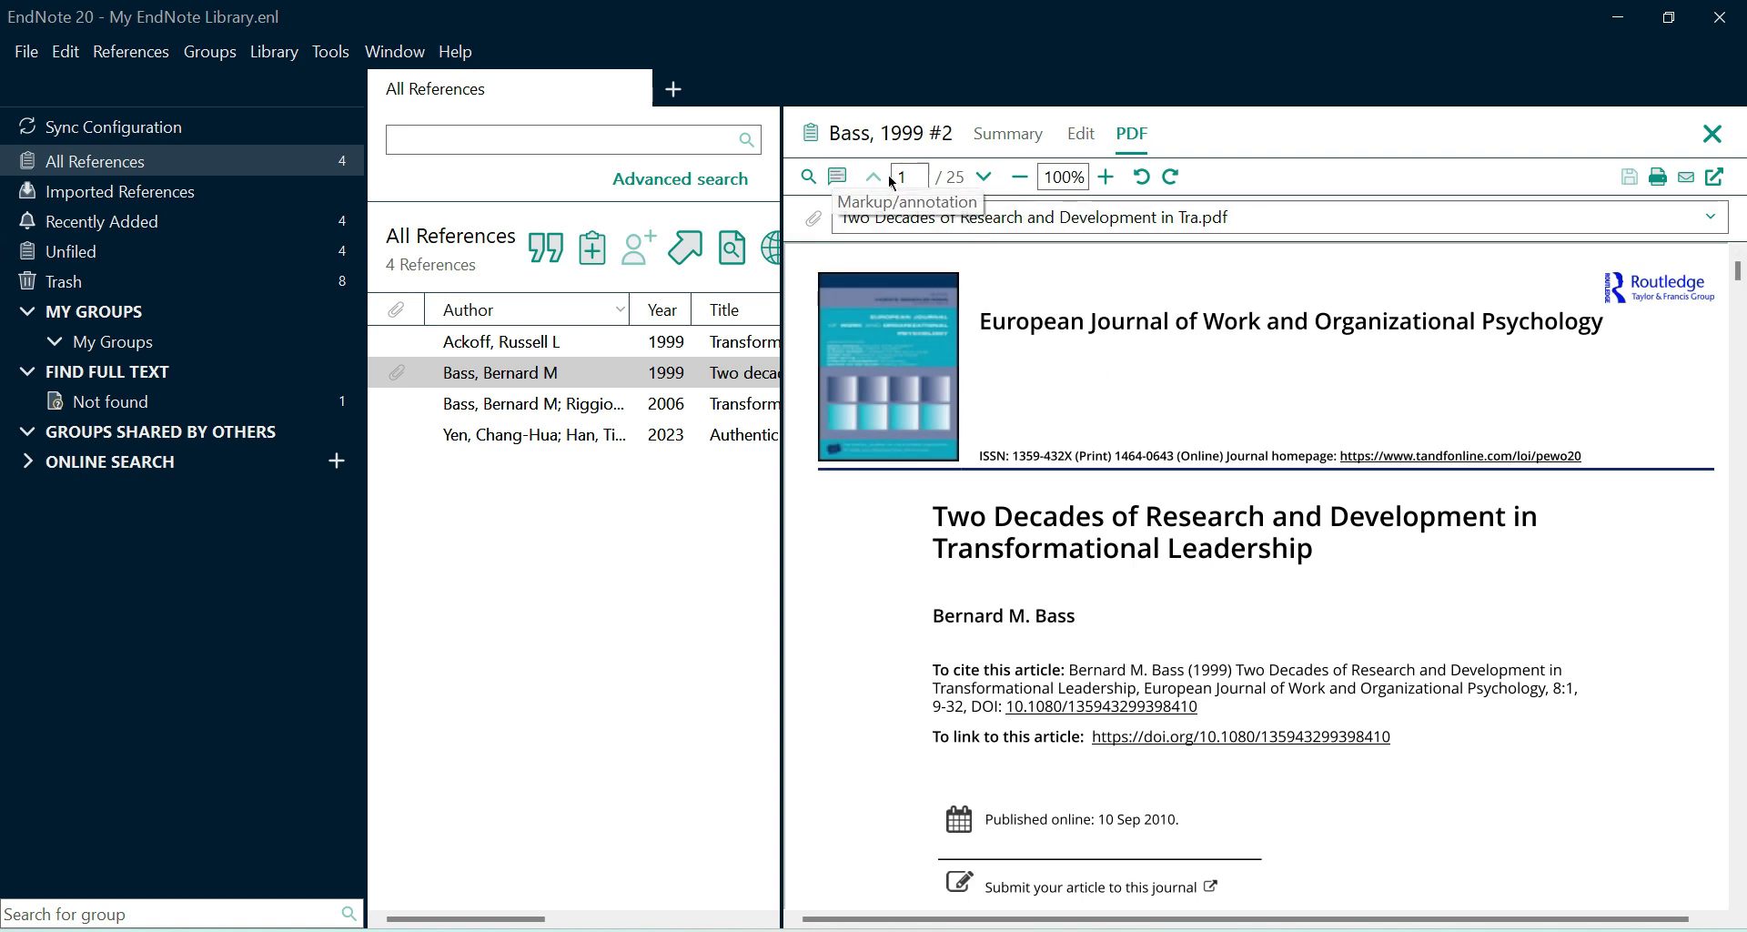
Step: Show the markup and annotation tools for the attached PDF
left_click(1269, 502)
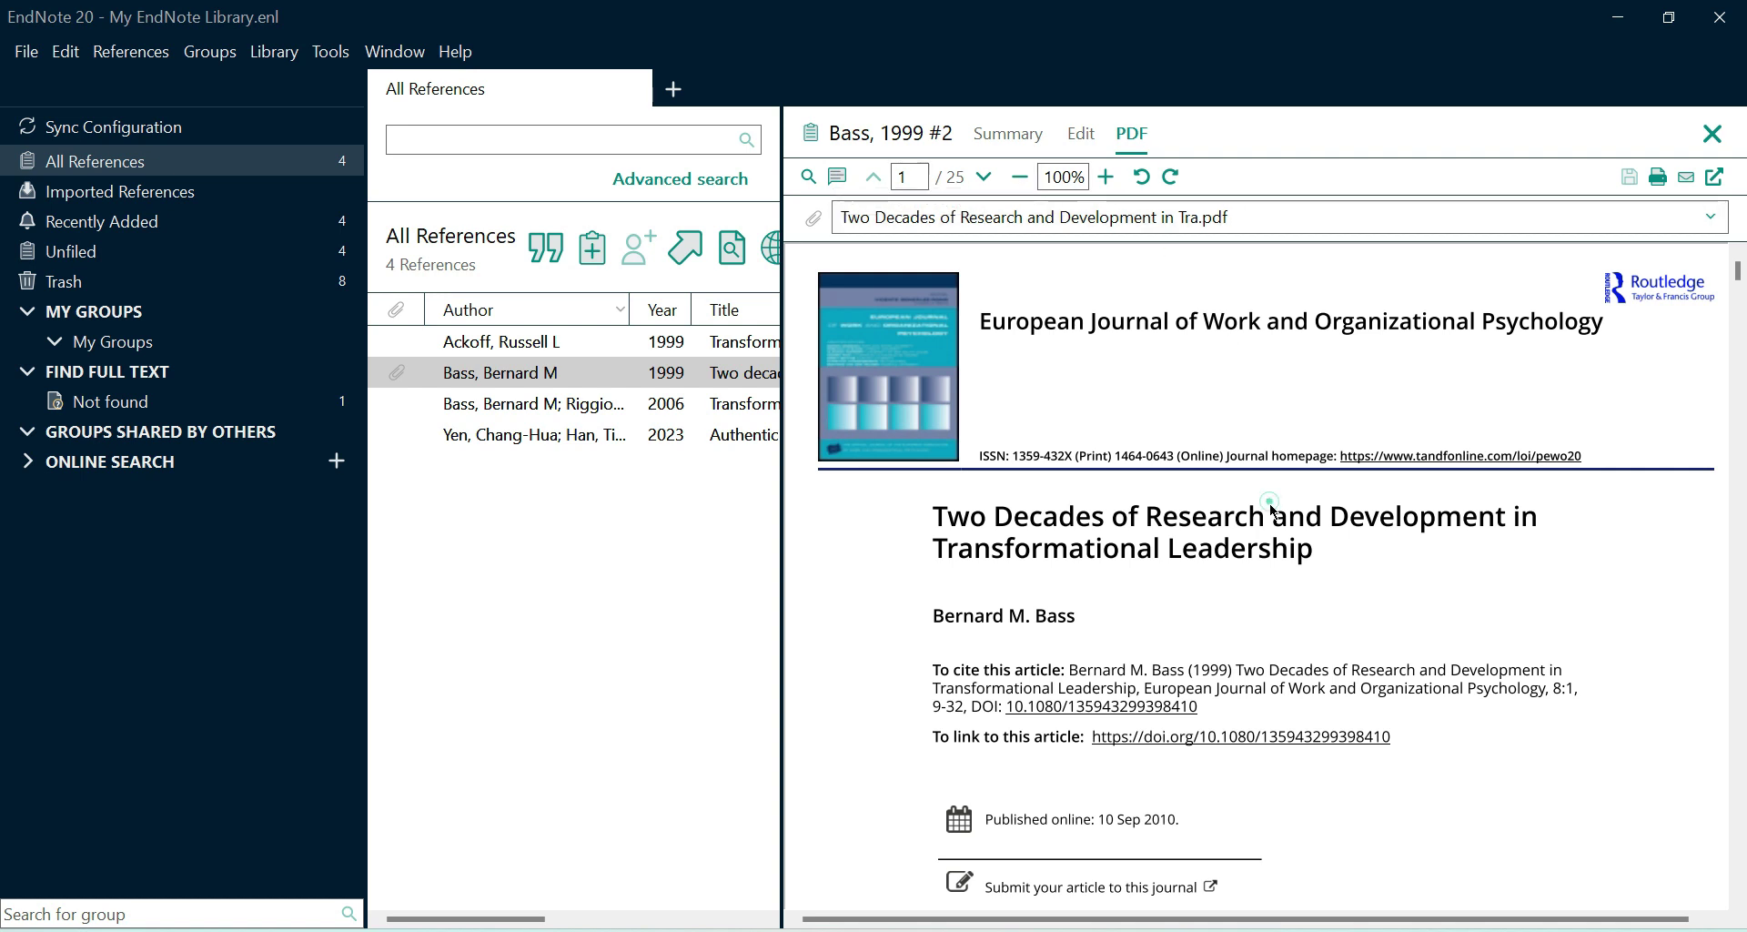
right_click(941, 519)
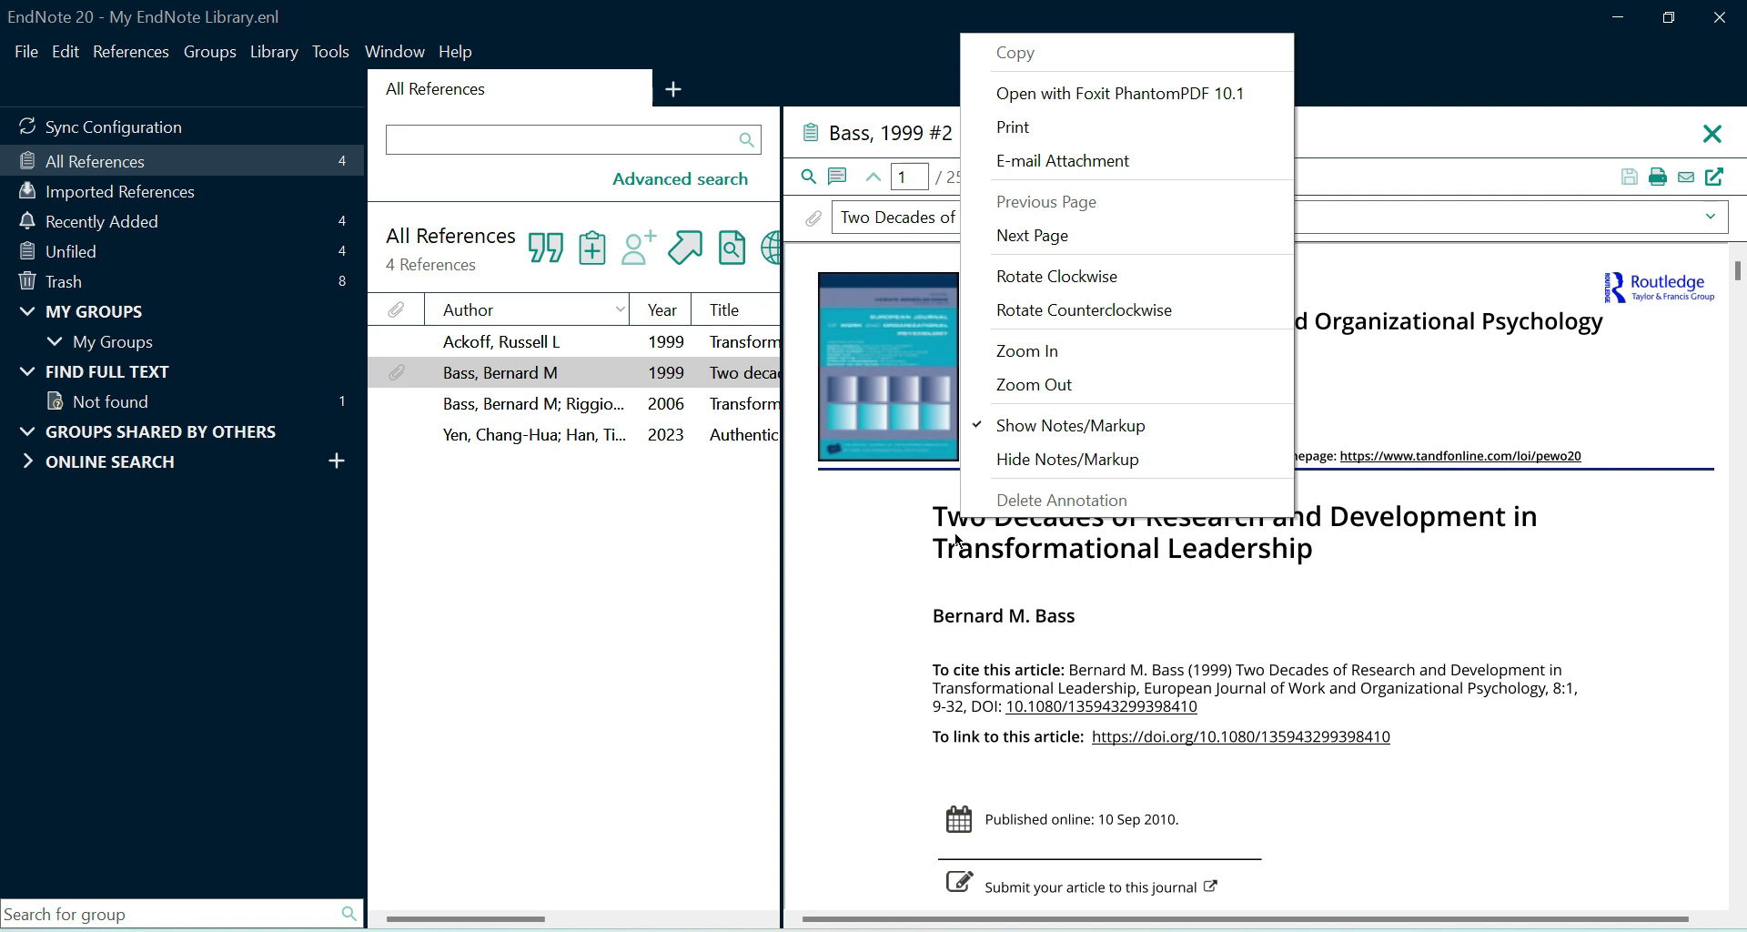
key("Escape")
left_click_drag(939, 515, 1325, 569)
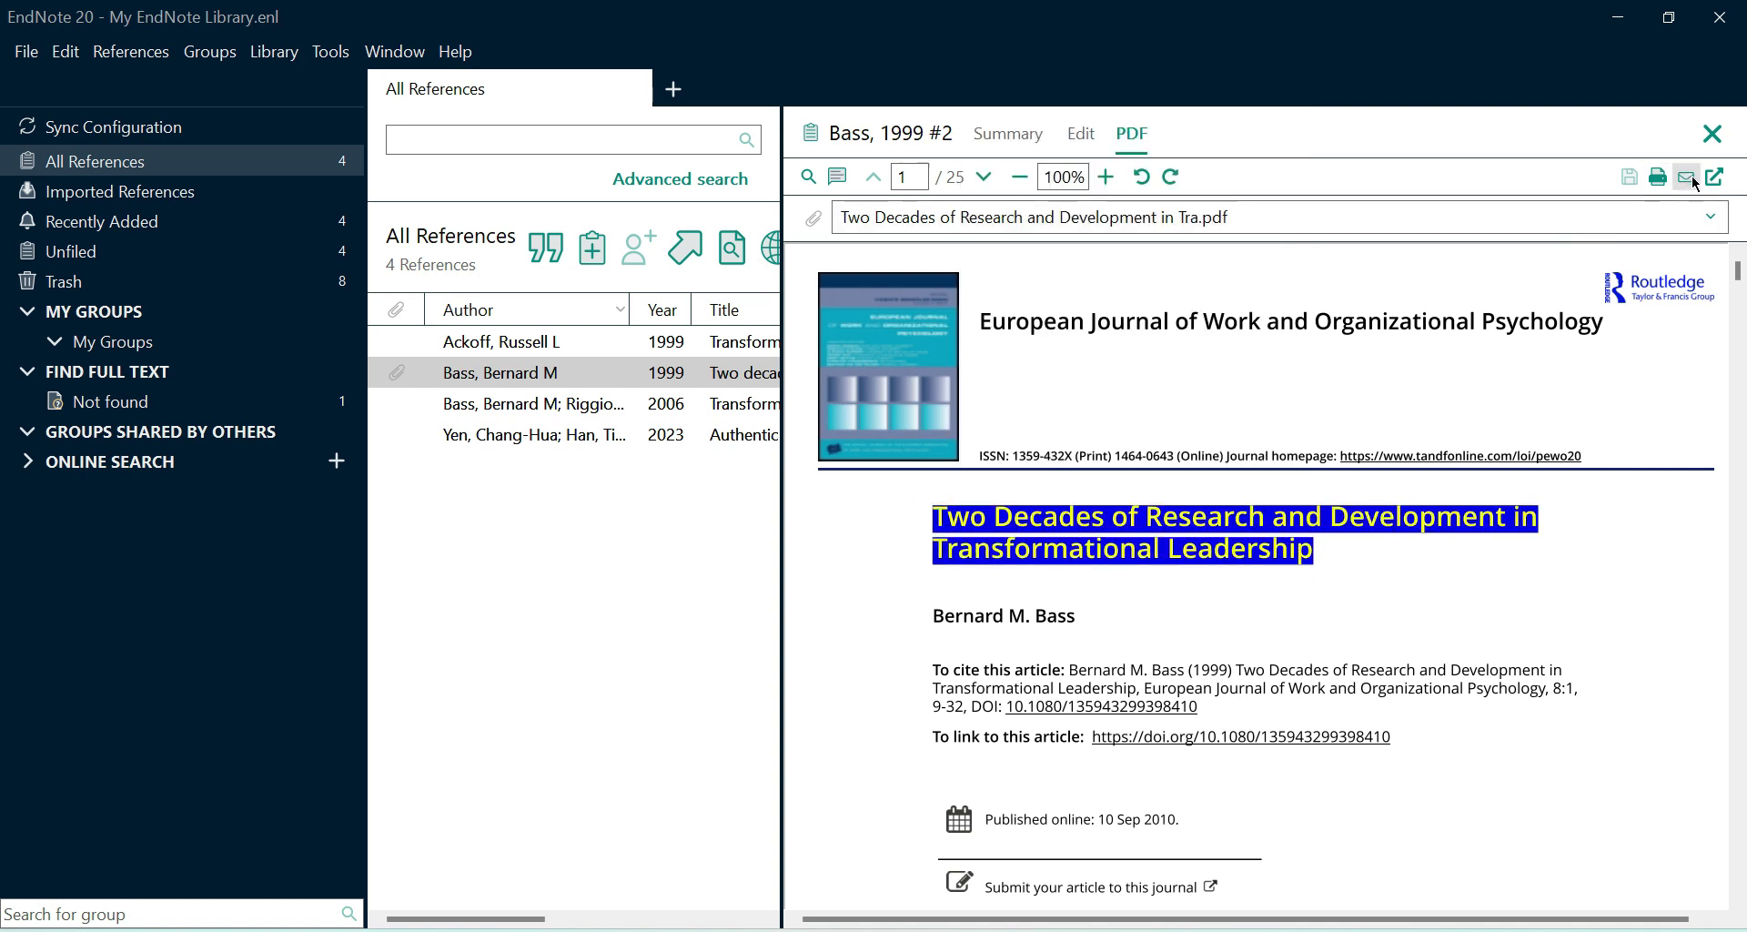
left_click(838, 183)
left_click(1224, 648)
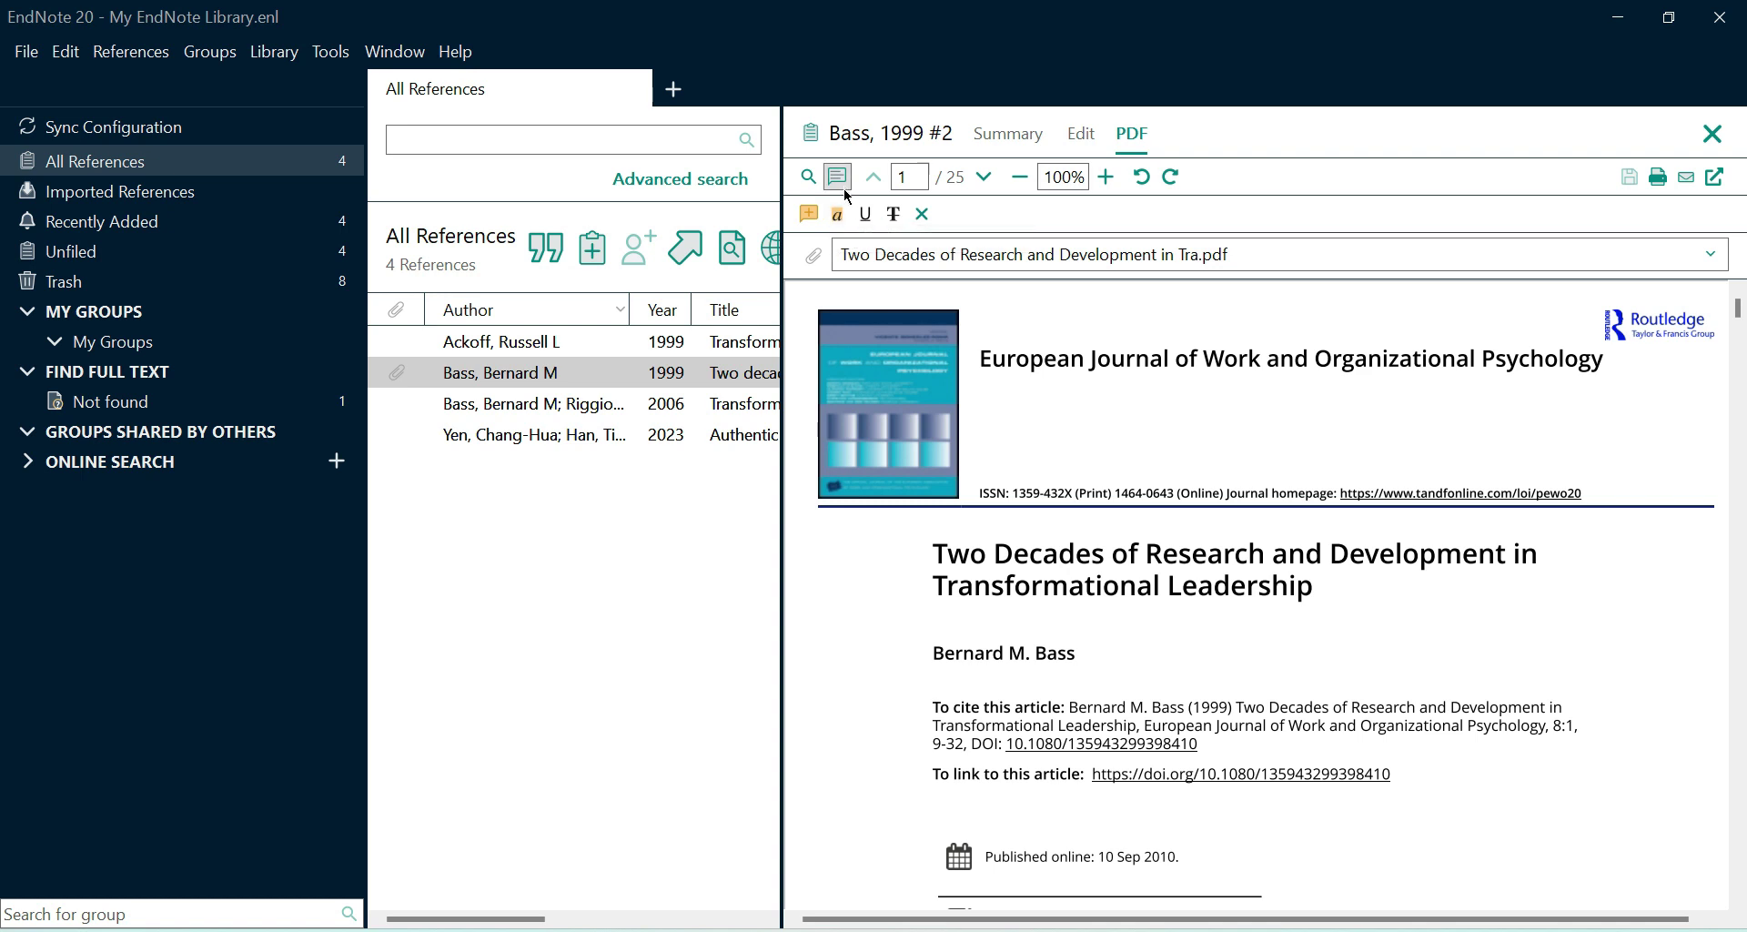
Step: Highlight the word "Two" in the PDF's title and underline the rest, from "Decades" through "Leadership"
double_click(941, 560)
left_click(837, 214)
left_click_drag(1011, 557, 1329, 600)
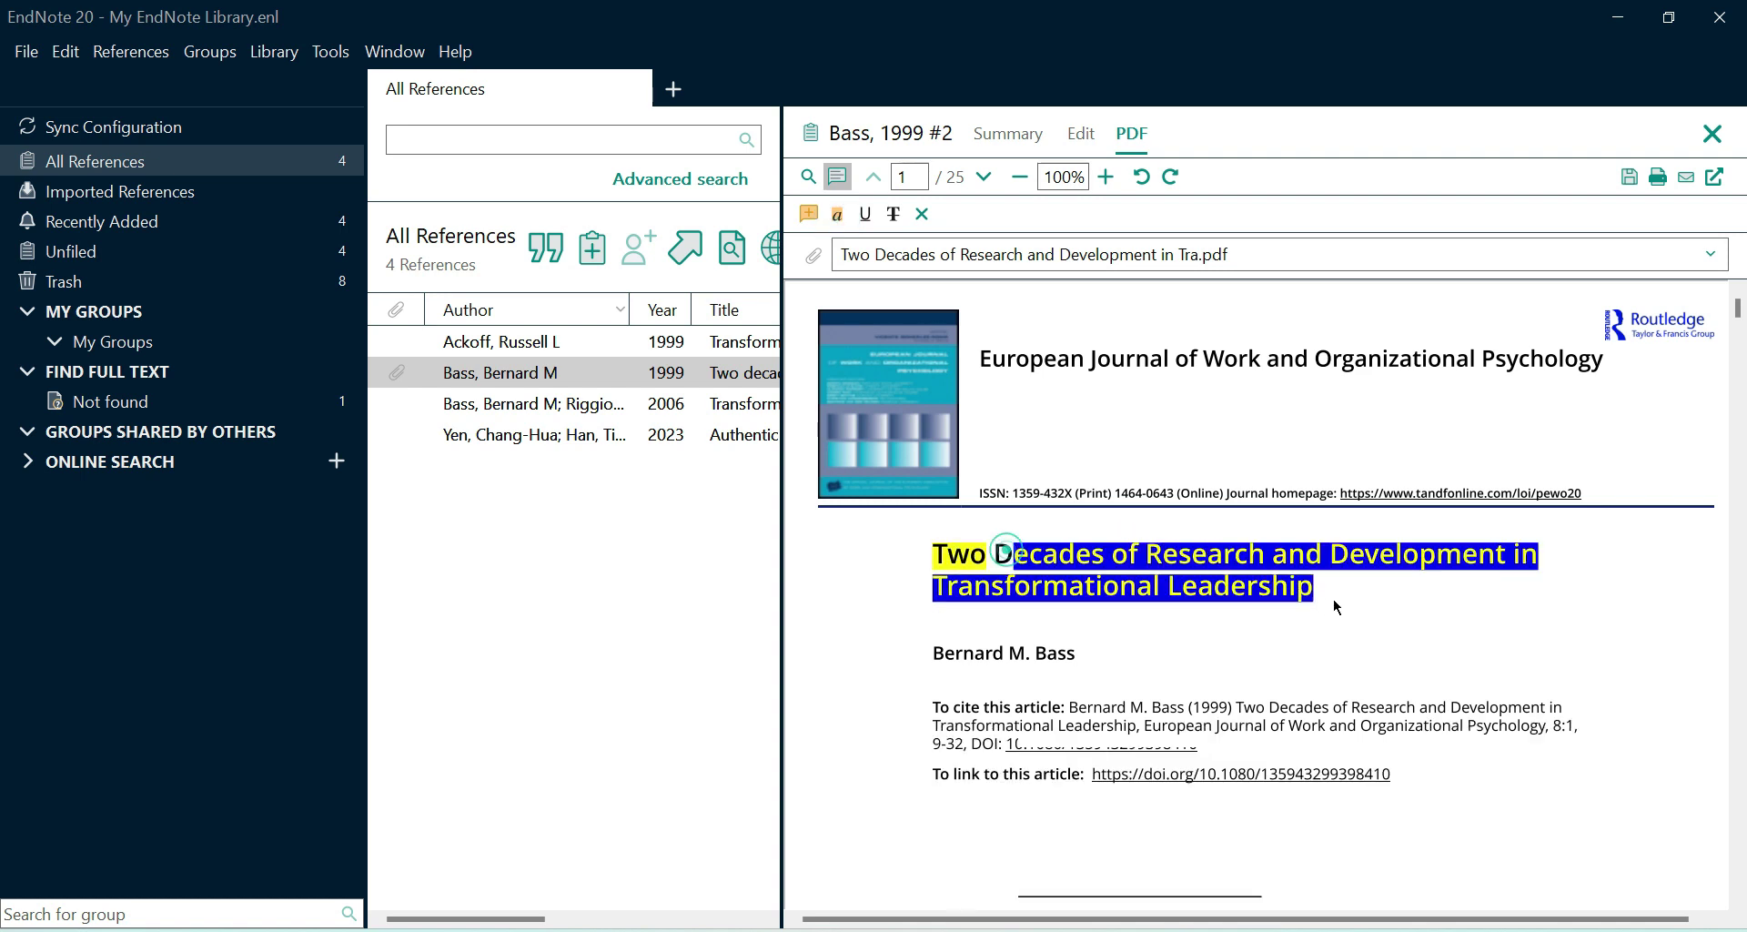
left_click(867, 214)
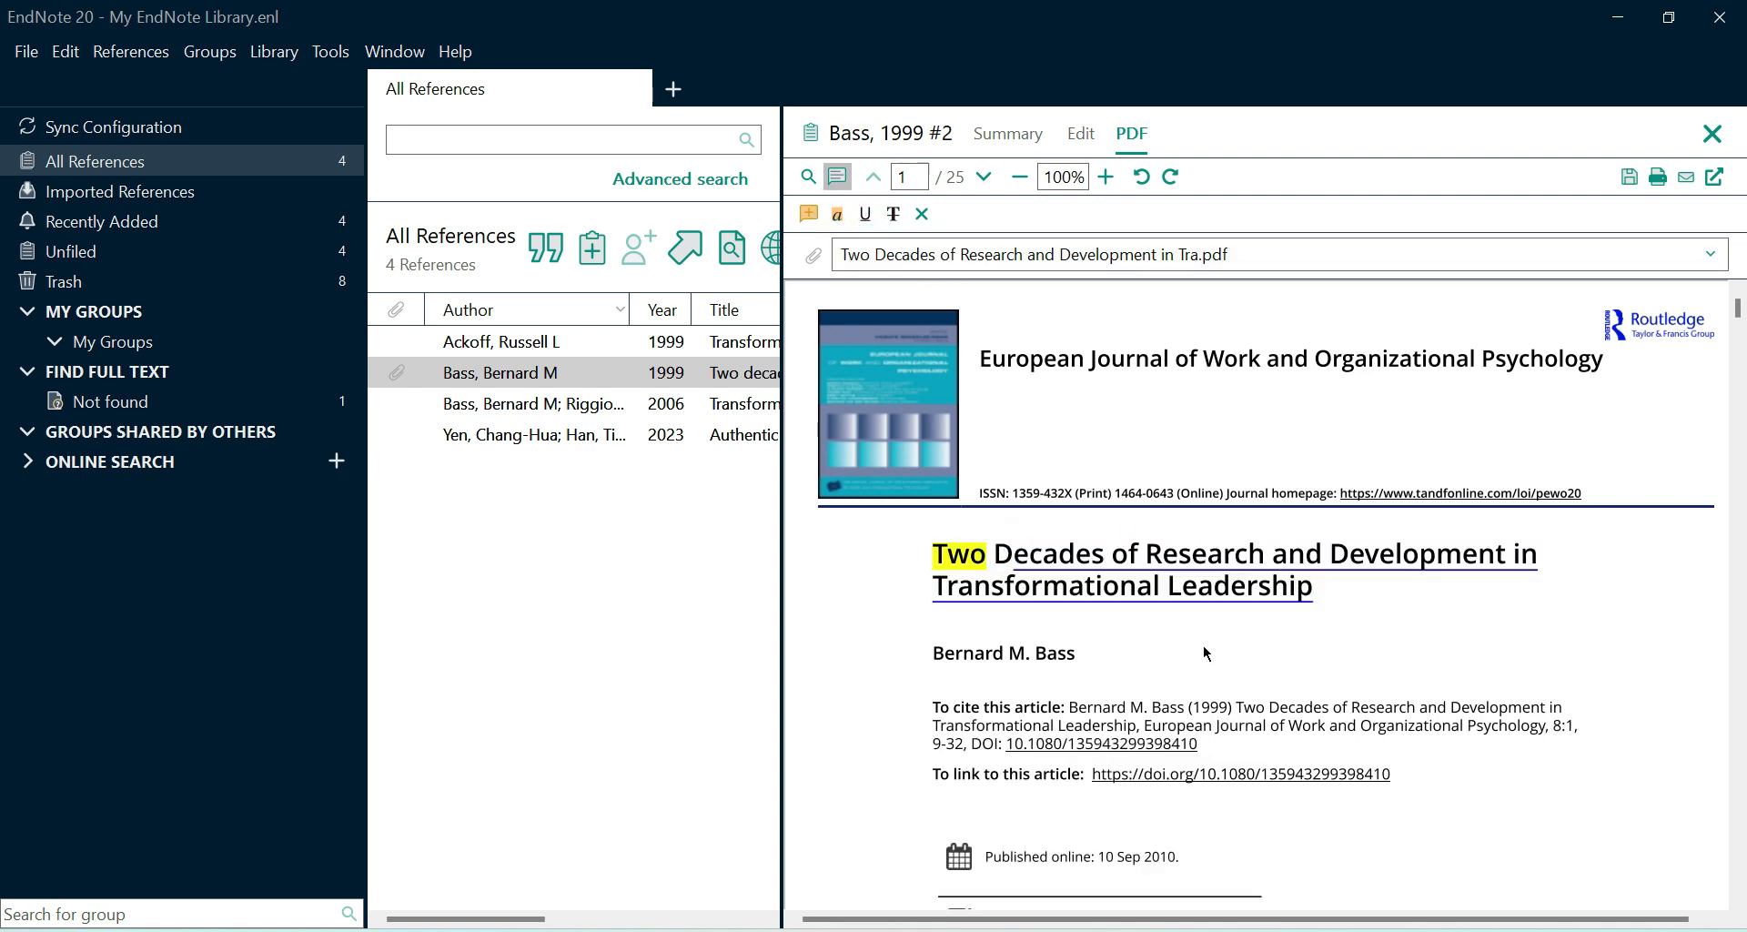
Step: Switch to the 2006 Transformational leadership reference, saving the PDF annotations and suppressing further displays of the save message
mouse_move(1739, 314)
left_mouse_down()
mouse_move(1739, 391)
mouse_move(1739, 346)
left_mouse_up()
left_click(524, 403)
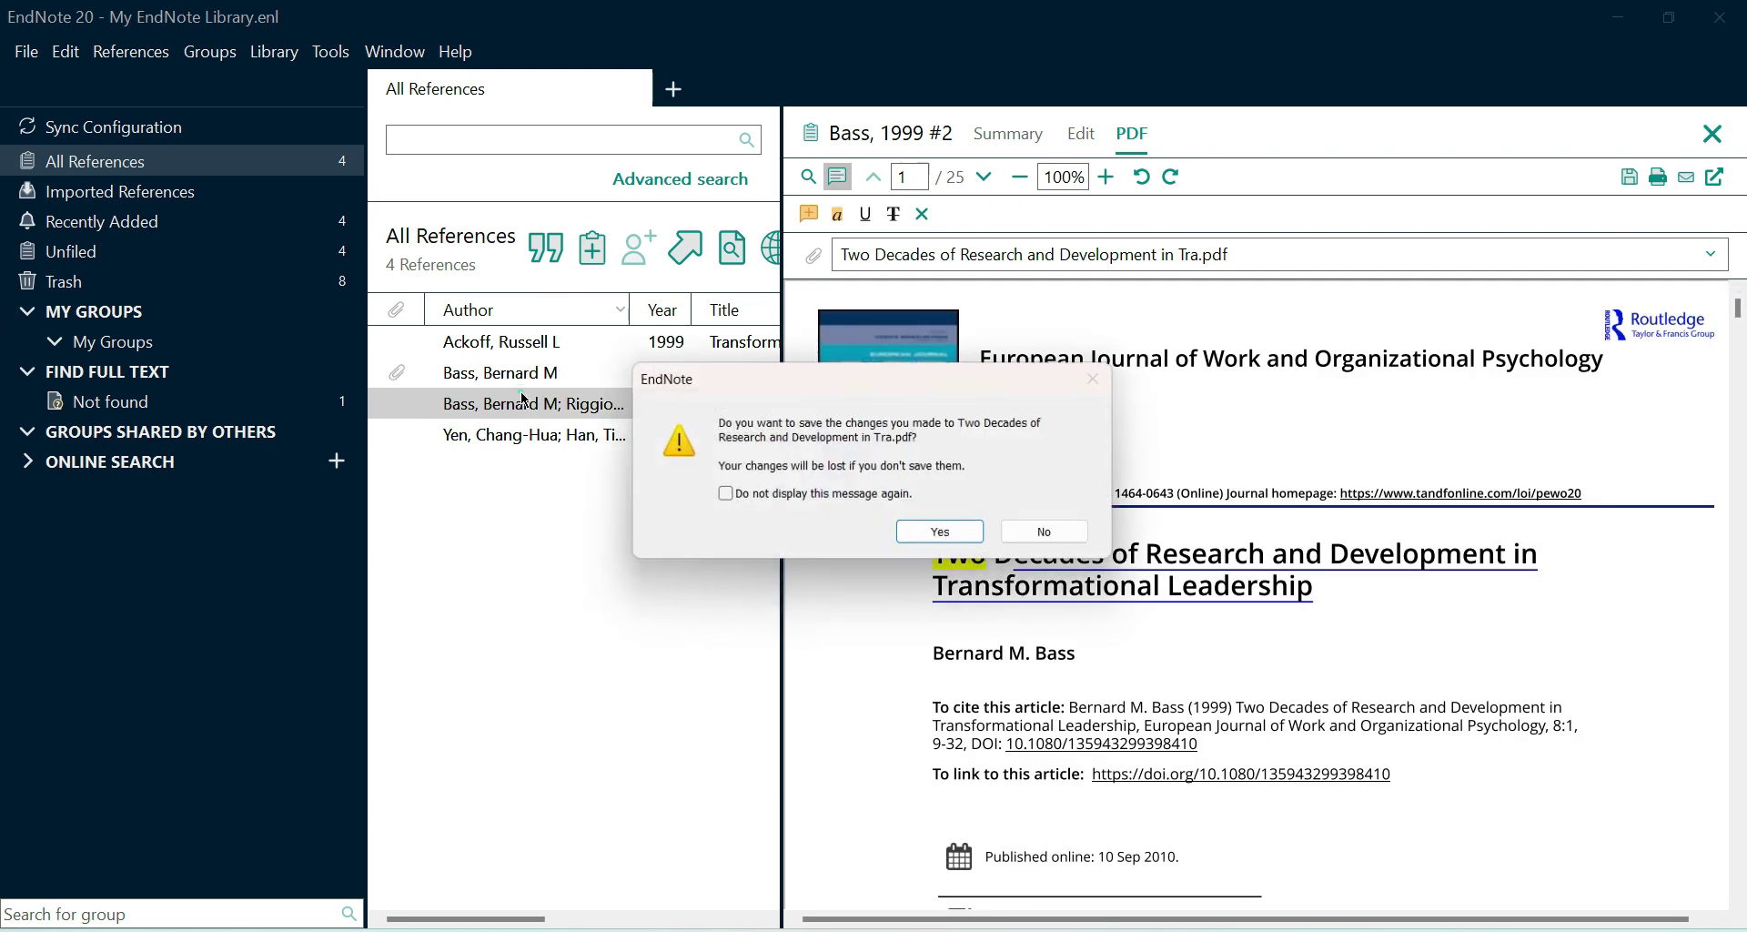
left_click(738, 500)
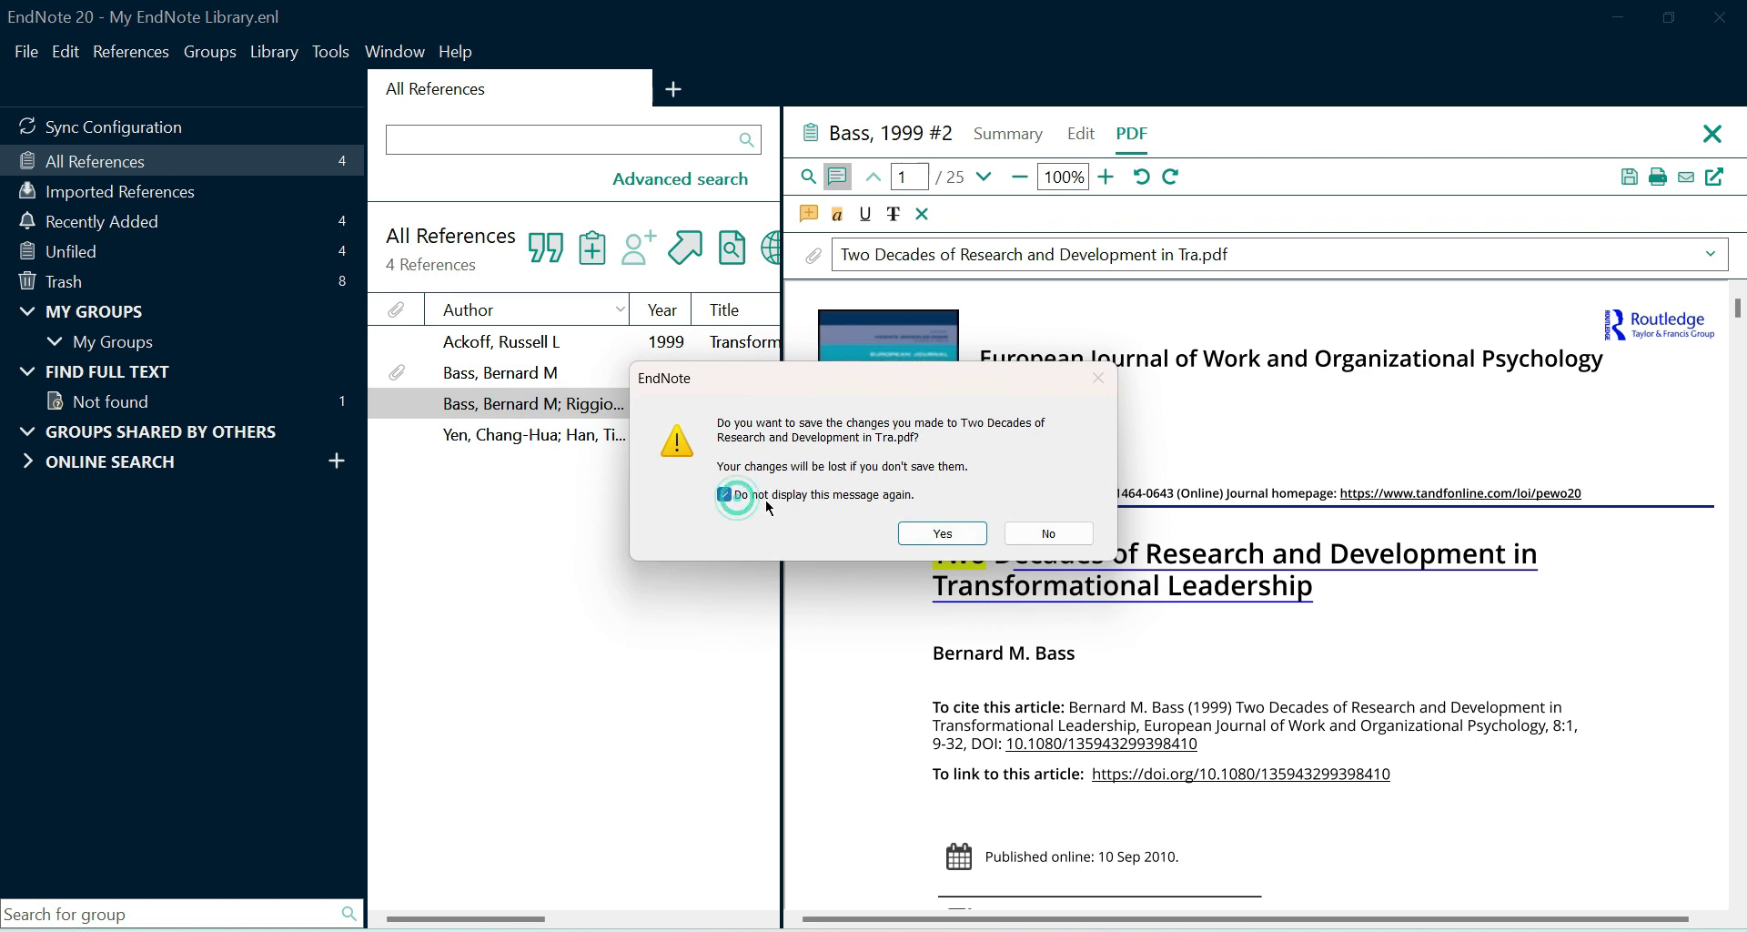
left_click(948, 532)
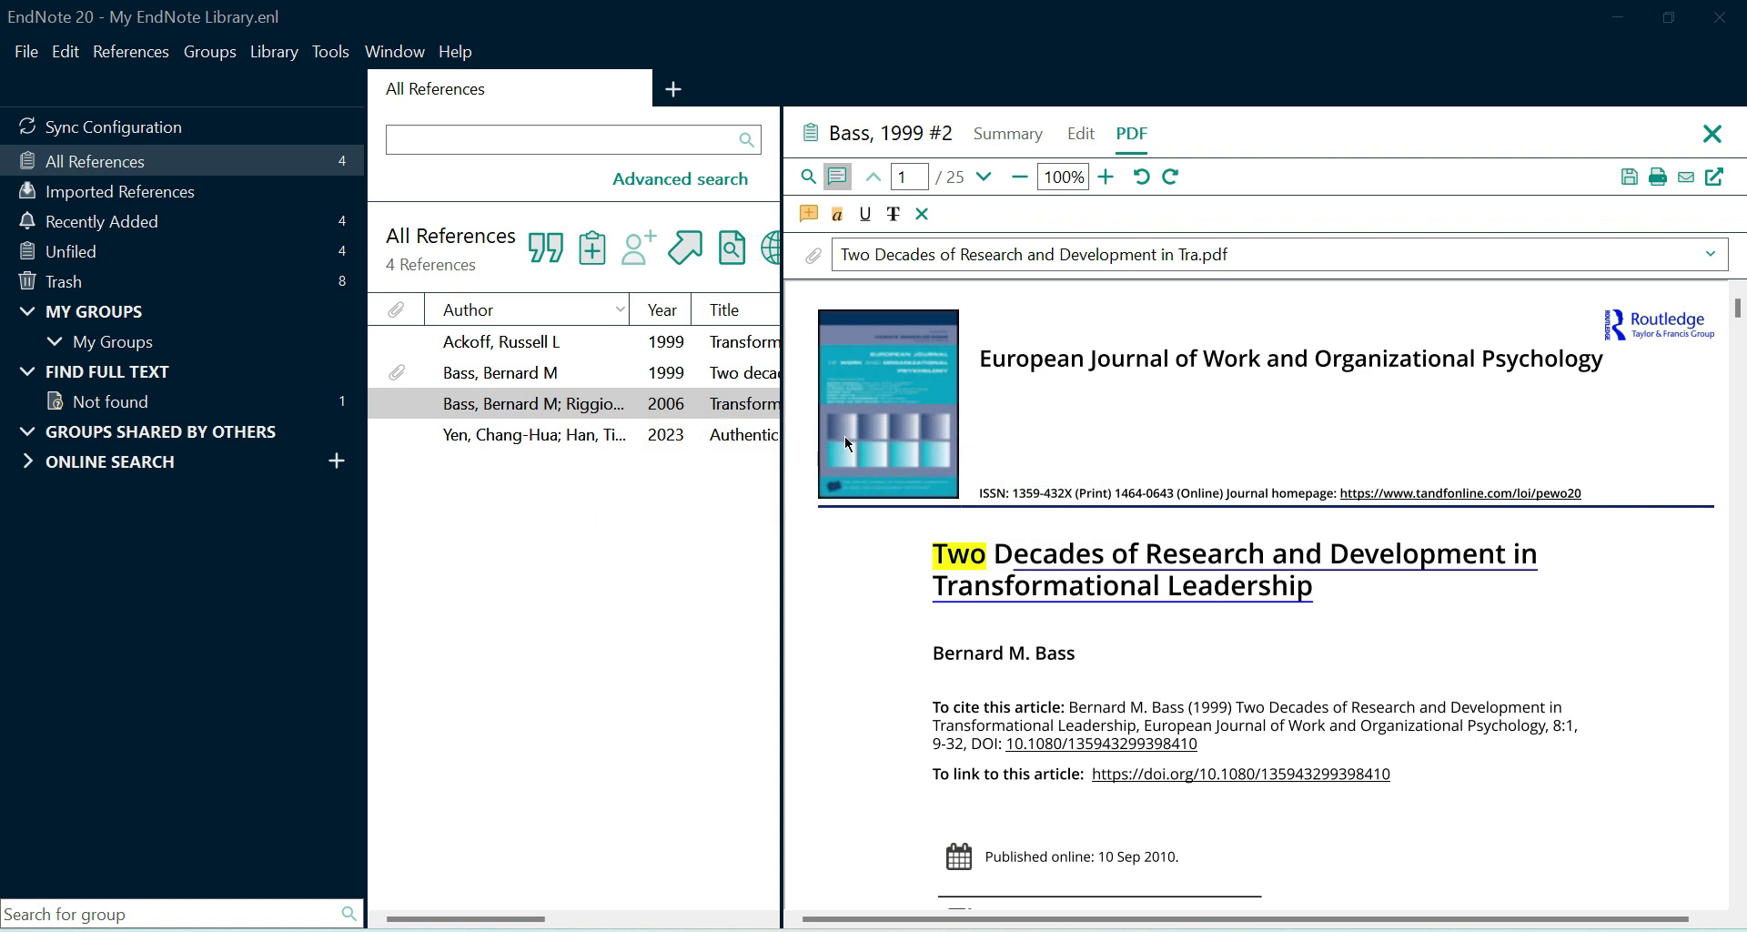
Step: Narrow the PDF reading area to widen the reference list, and reopen the 1999 Two decades of research reference
left_click_drag(781, 524, 1052, 529)
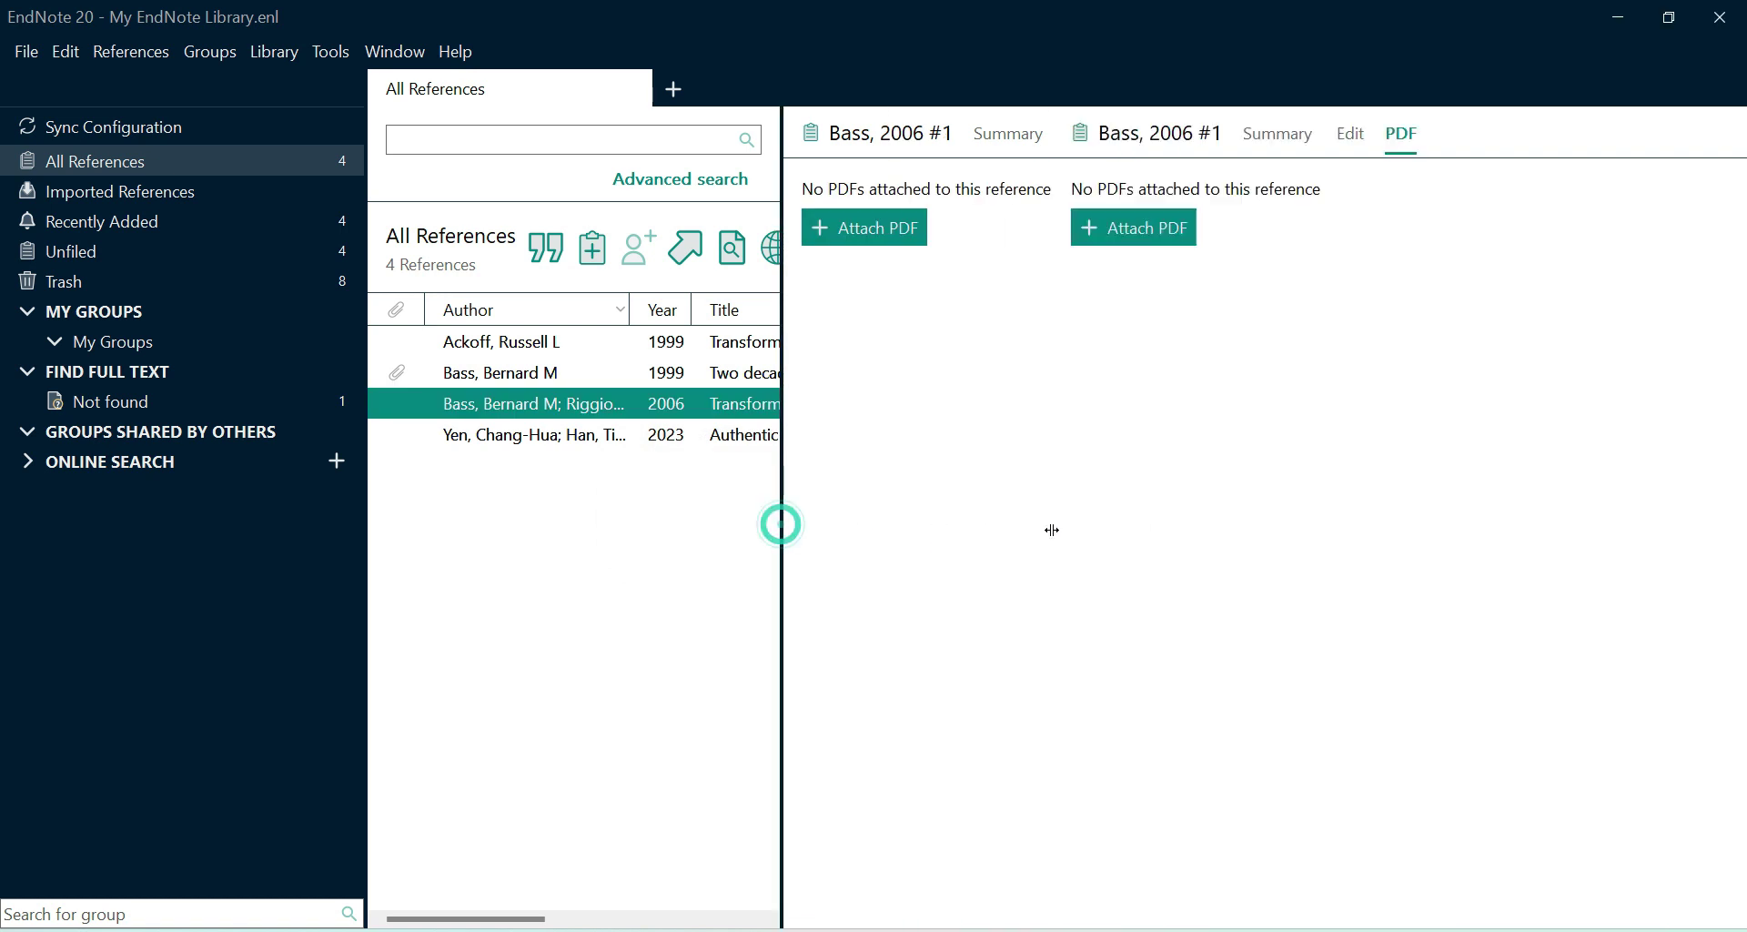
left_click(470, 374)
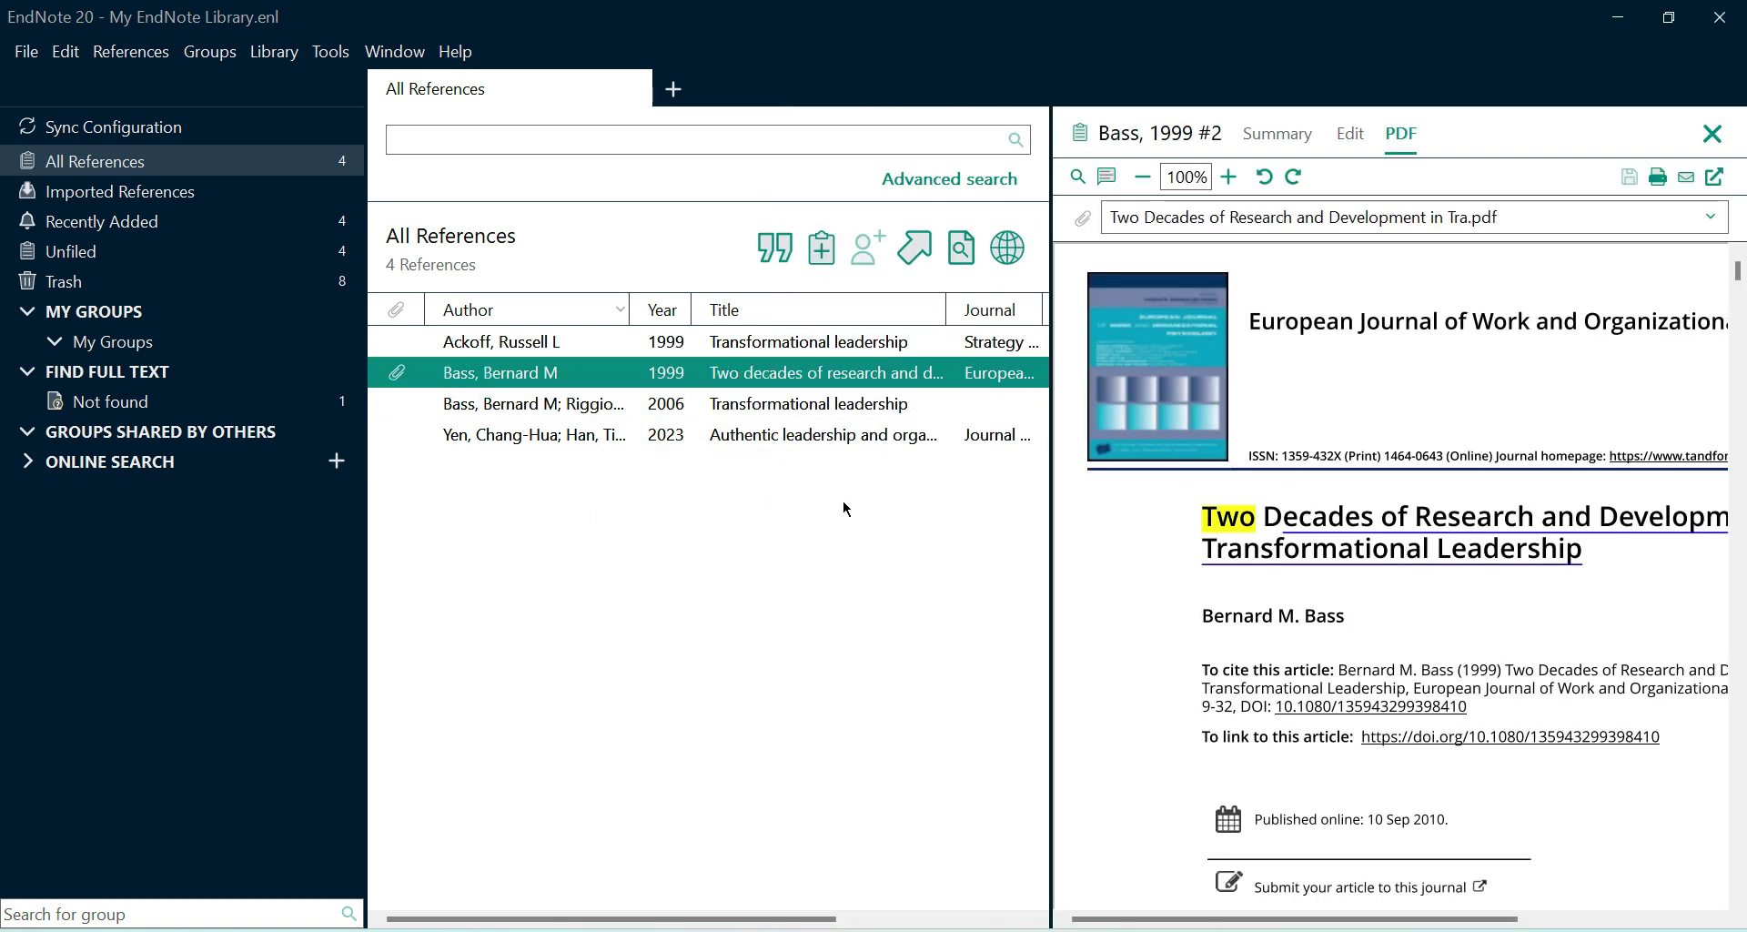
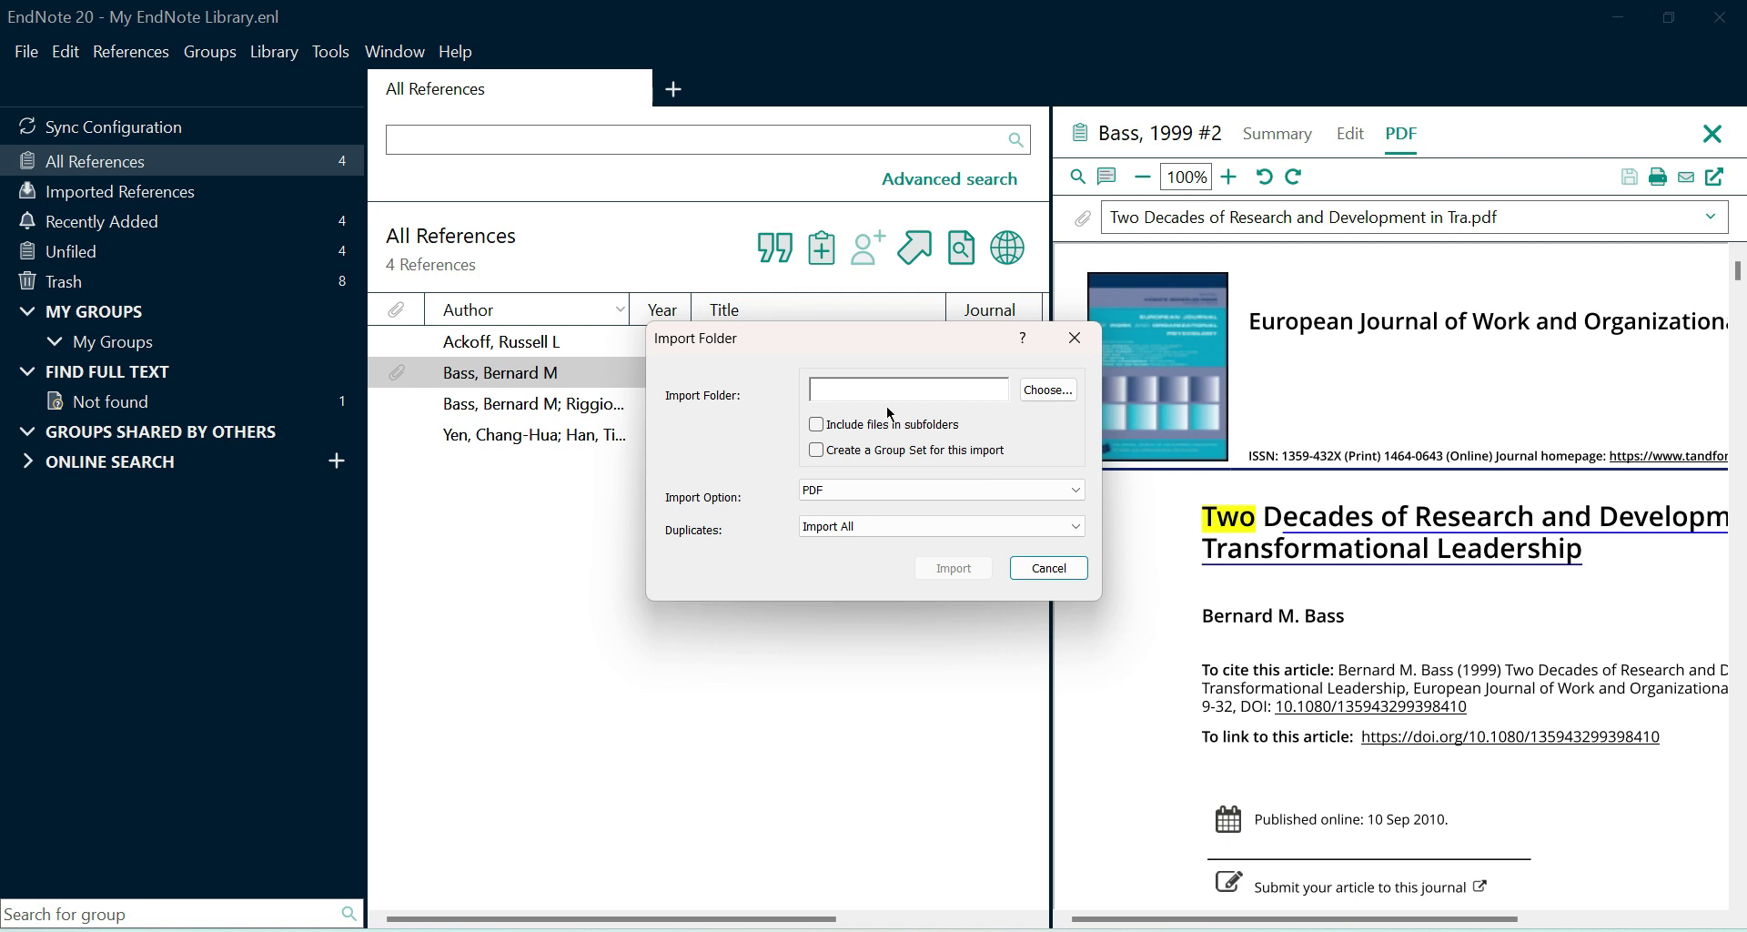
Step: Import all PDFs from the new research folder under corona\2021, keeping Import All for duplicates and creating a group set for the import
left_click(1048, 390)
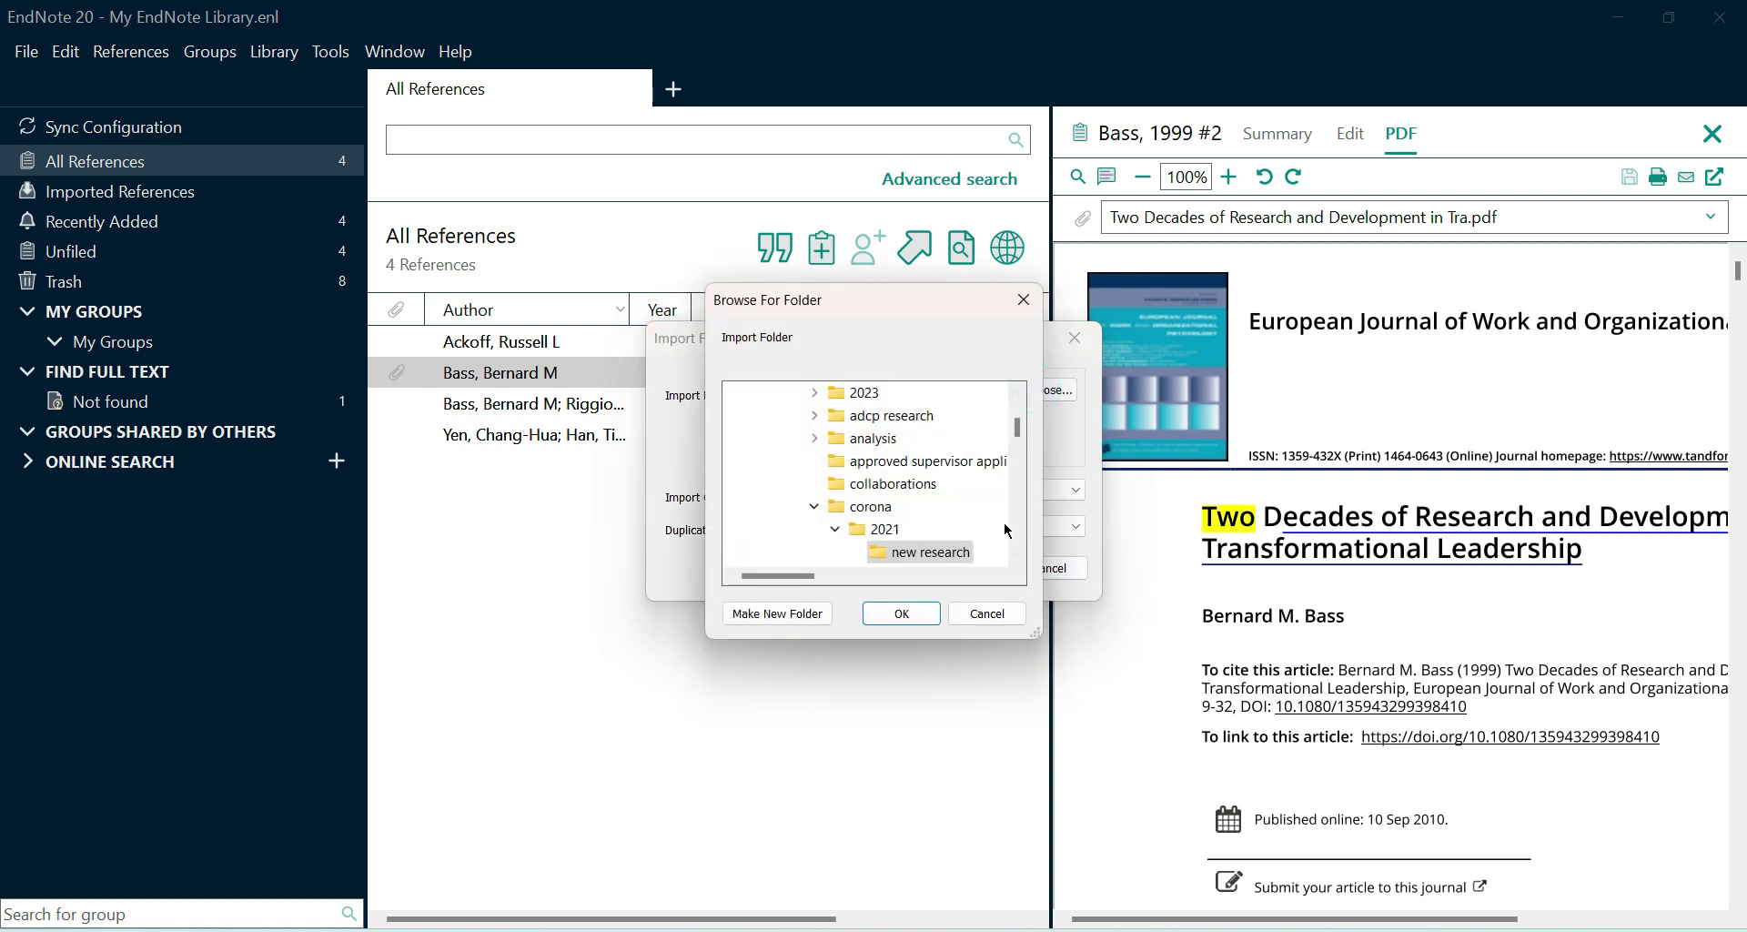
left_click(1016, 557)
left_click(1016, 557)
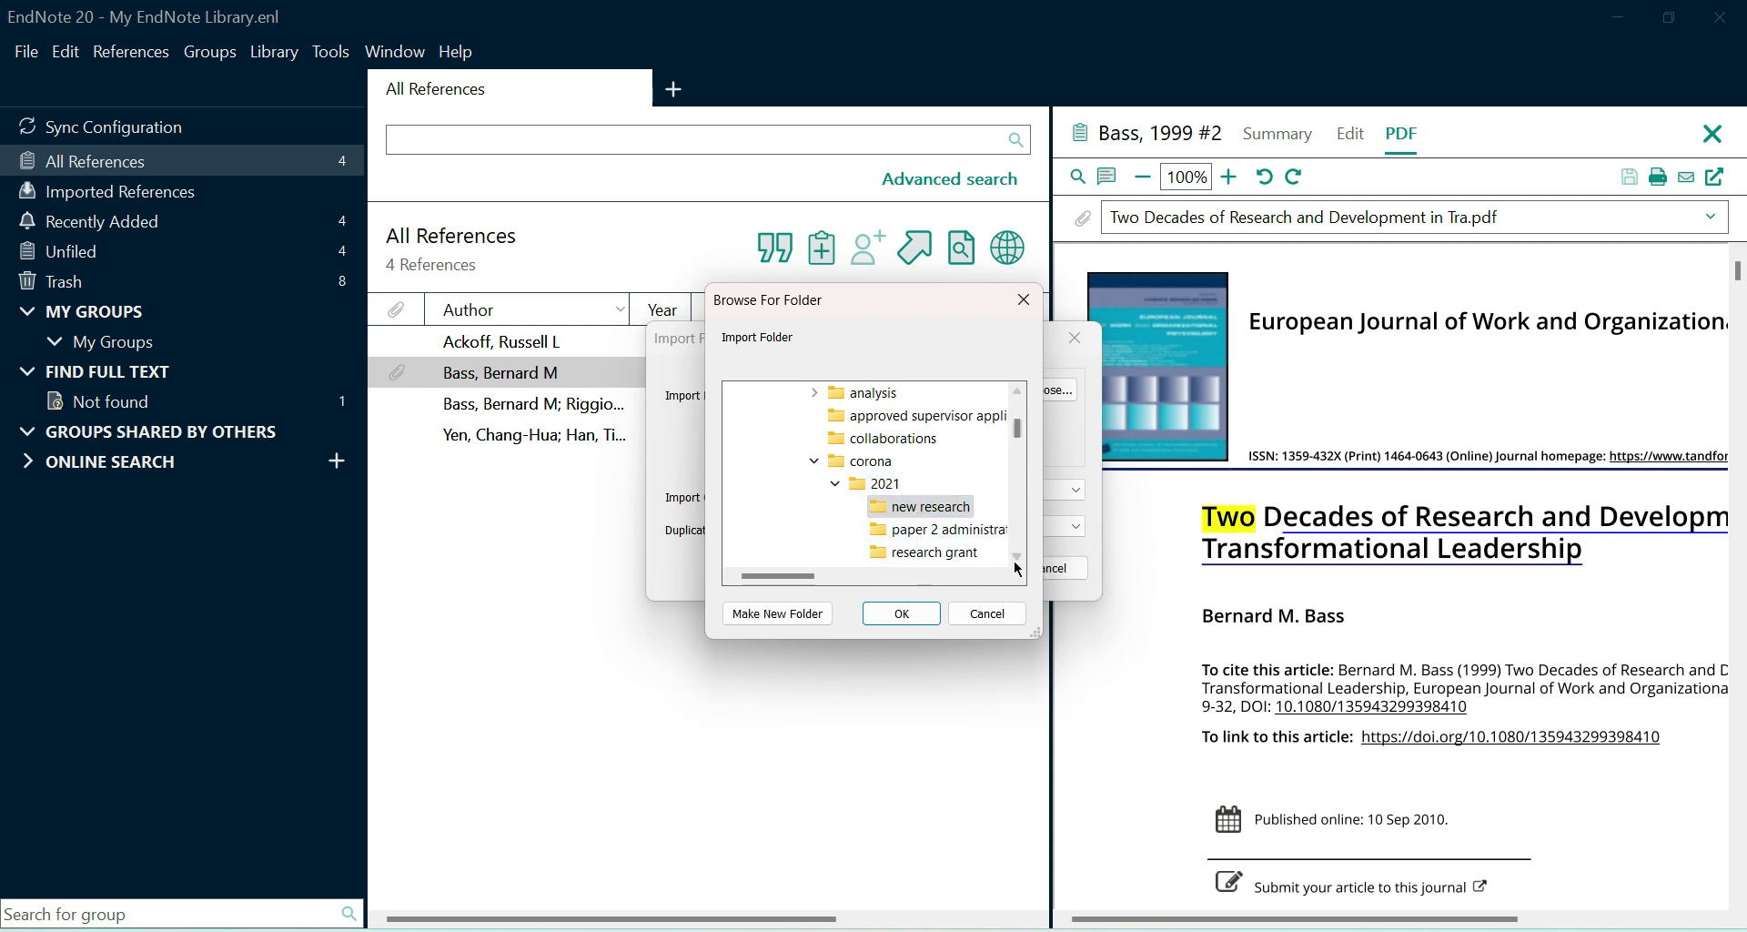
left_click(900, 614)
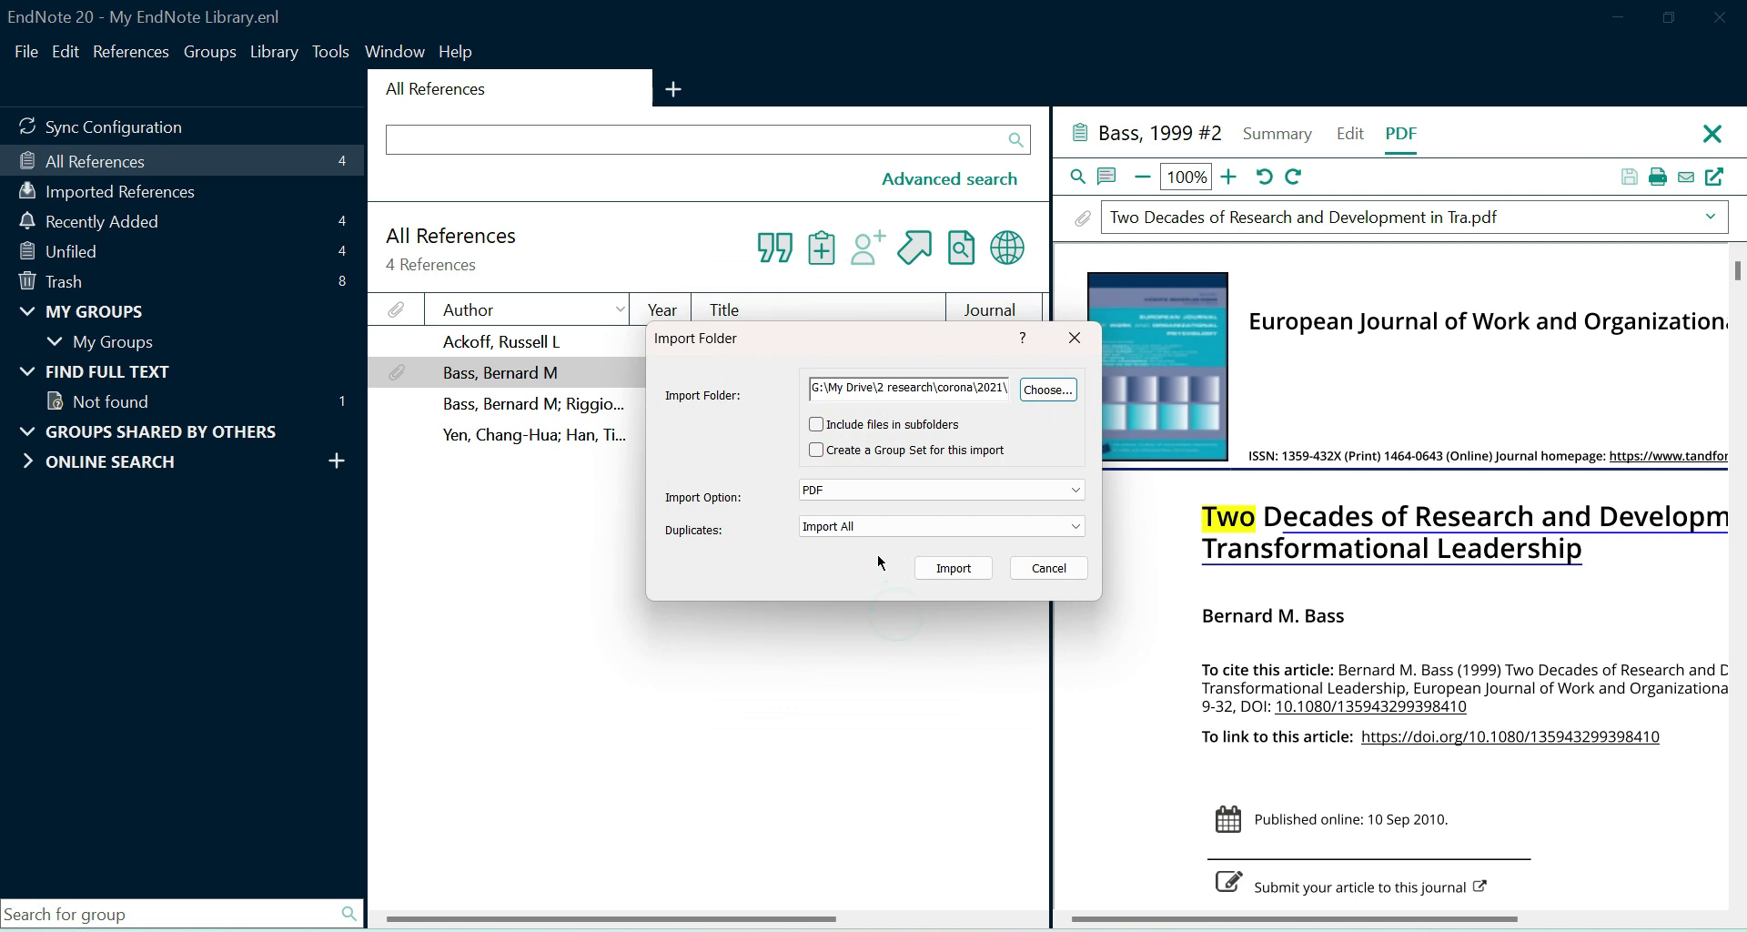
left_click(875, 528)
left_click(874, 527)
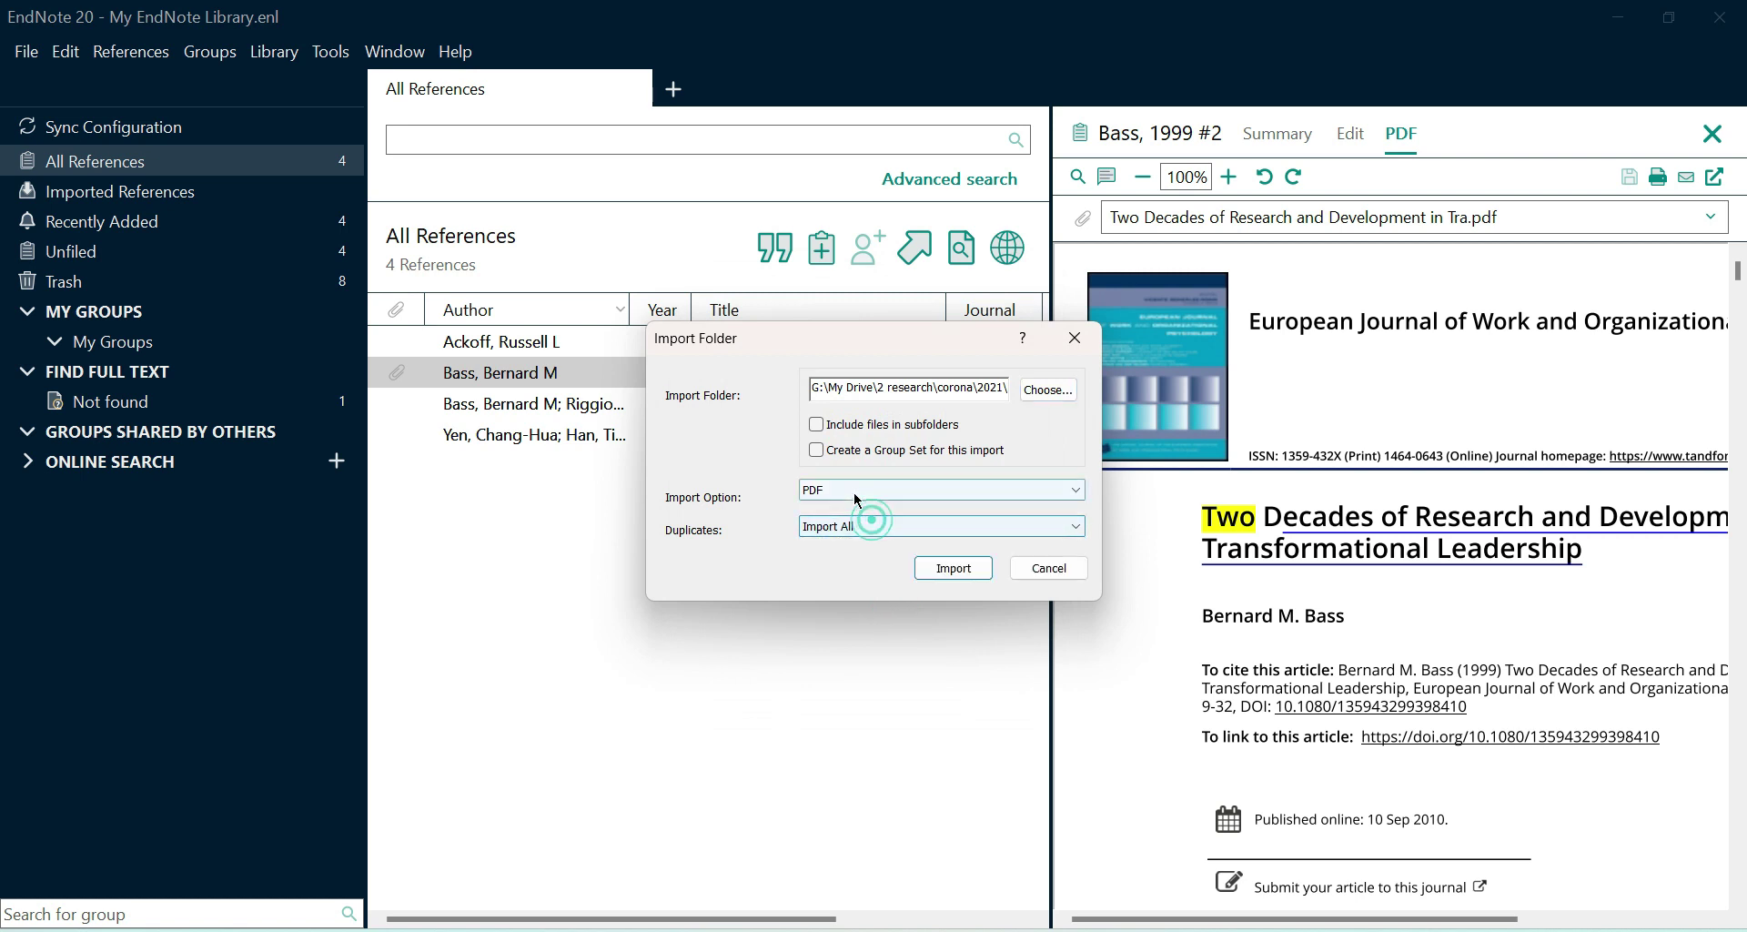
left_click(816, 450)
left_click(953, 568)
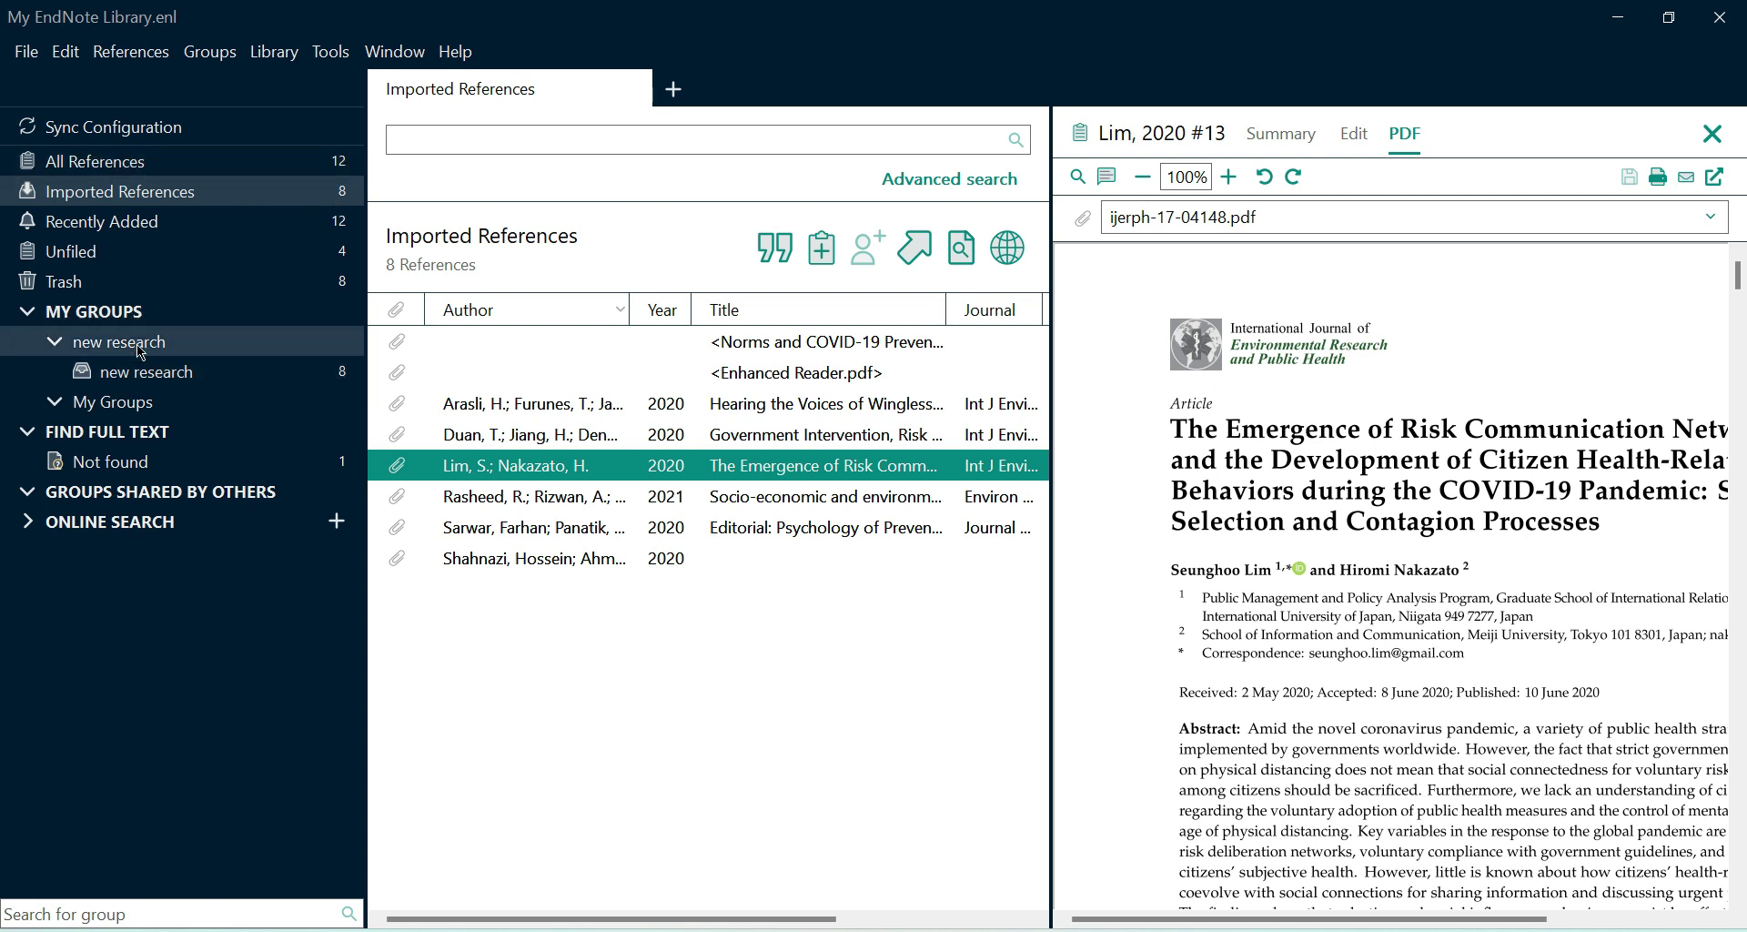
Step: Rename the imported new research group as COVID, inside the new research group set
right_click(152, 384)
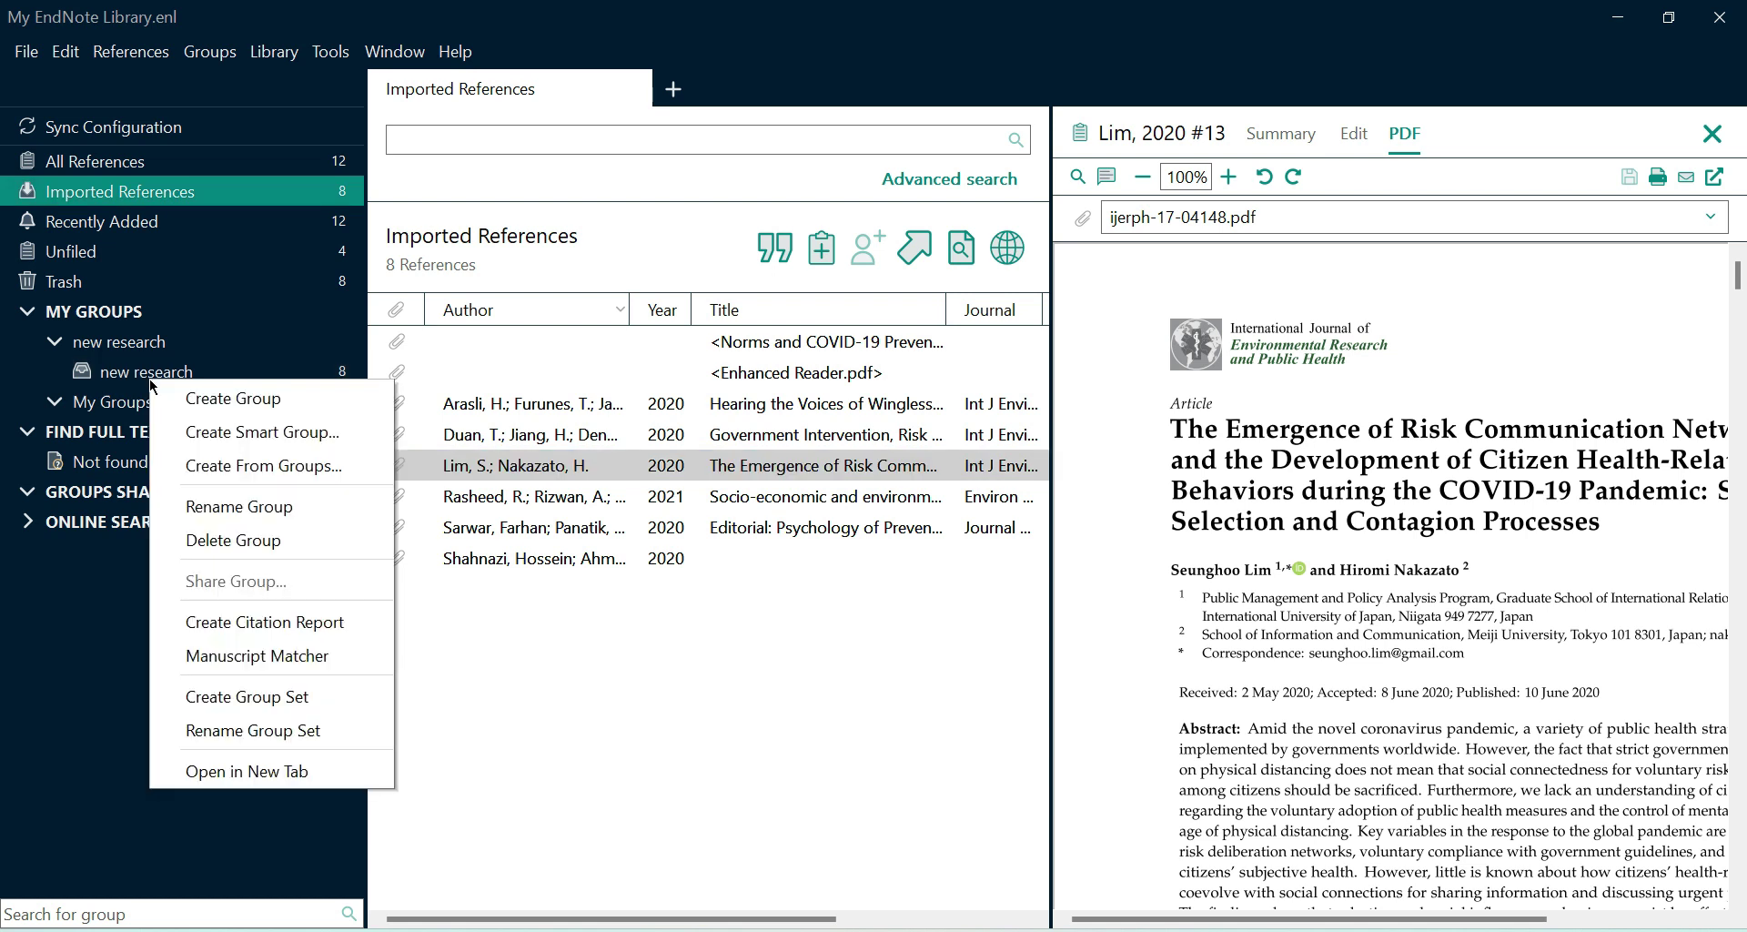
left_click(238, 506)
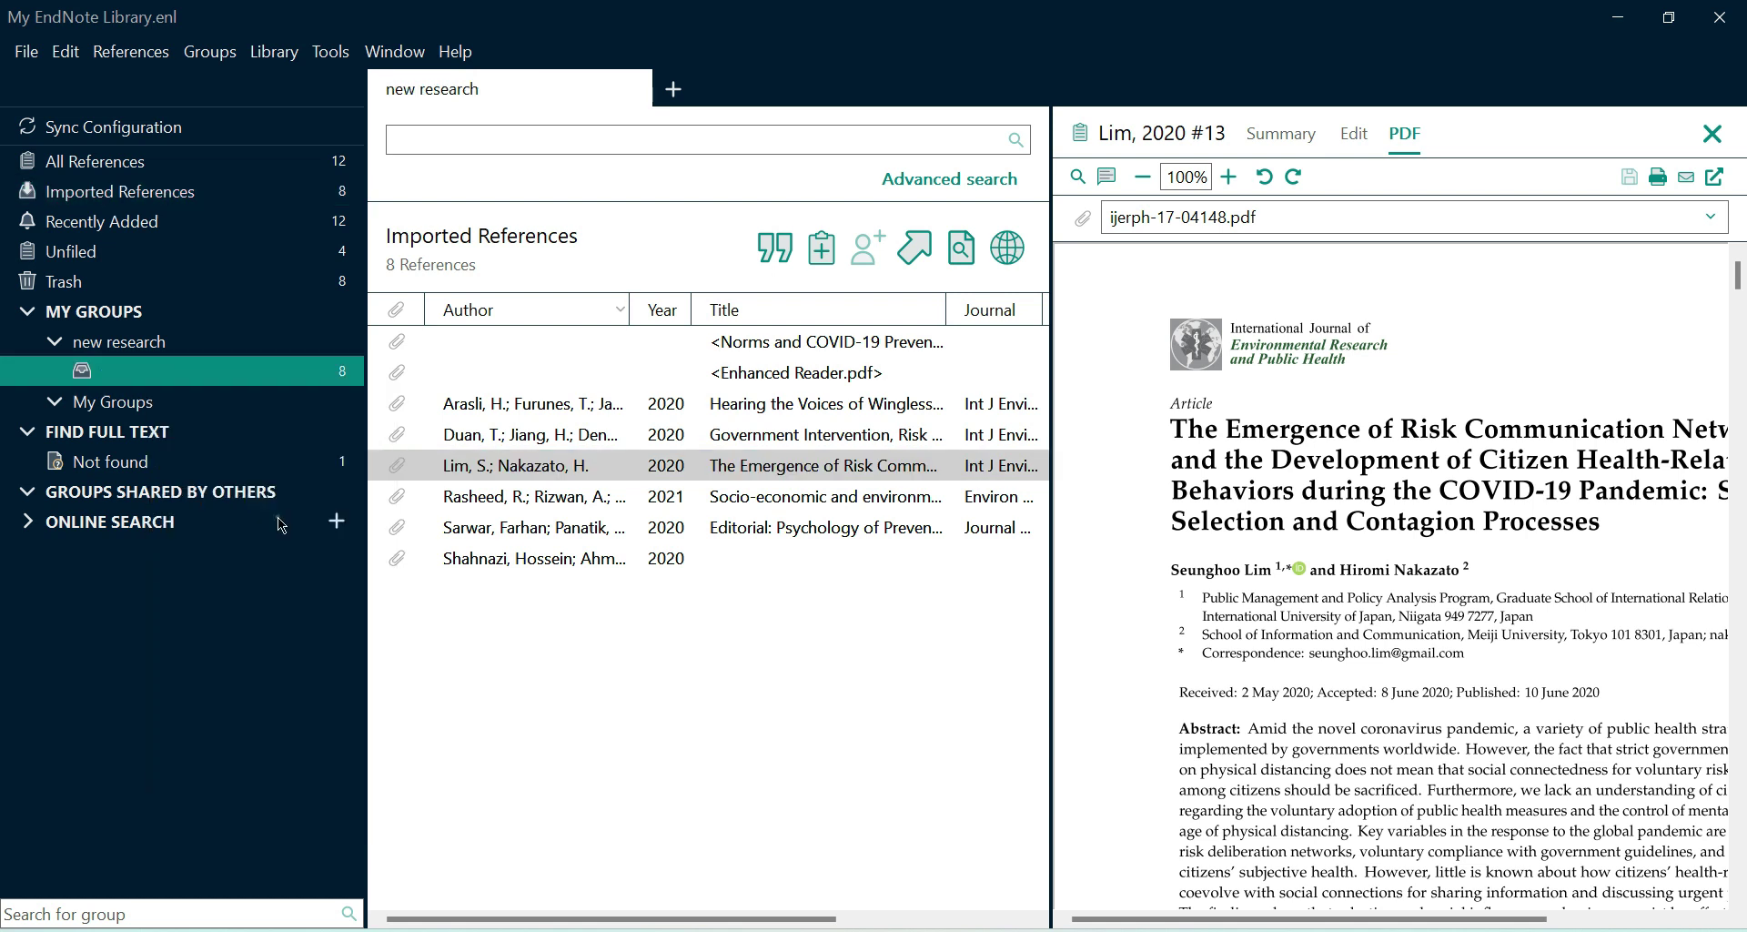
type("COVID")
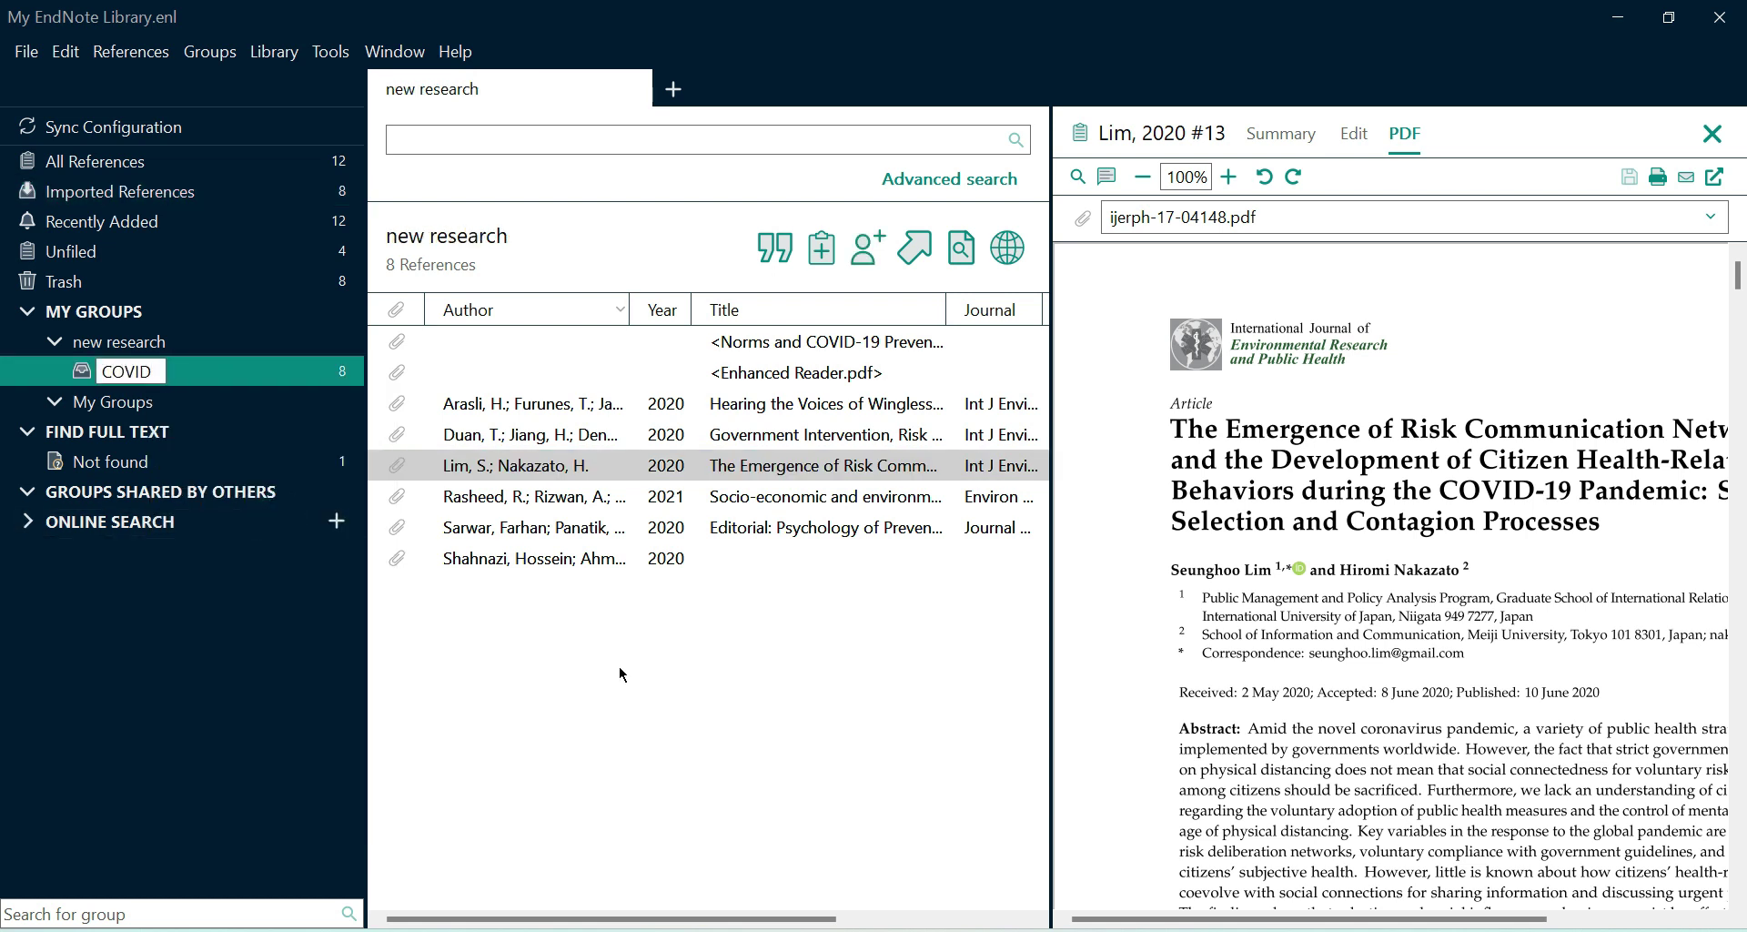
key("Return")
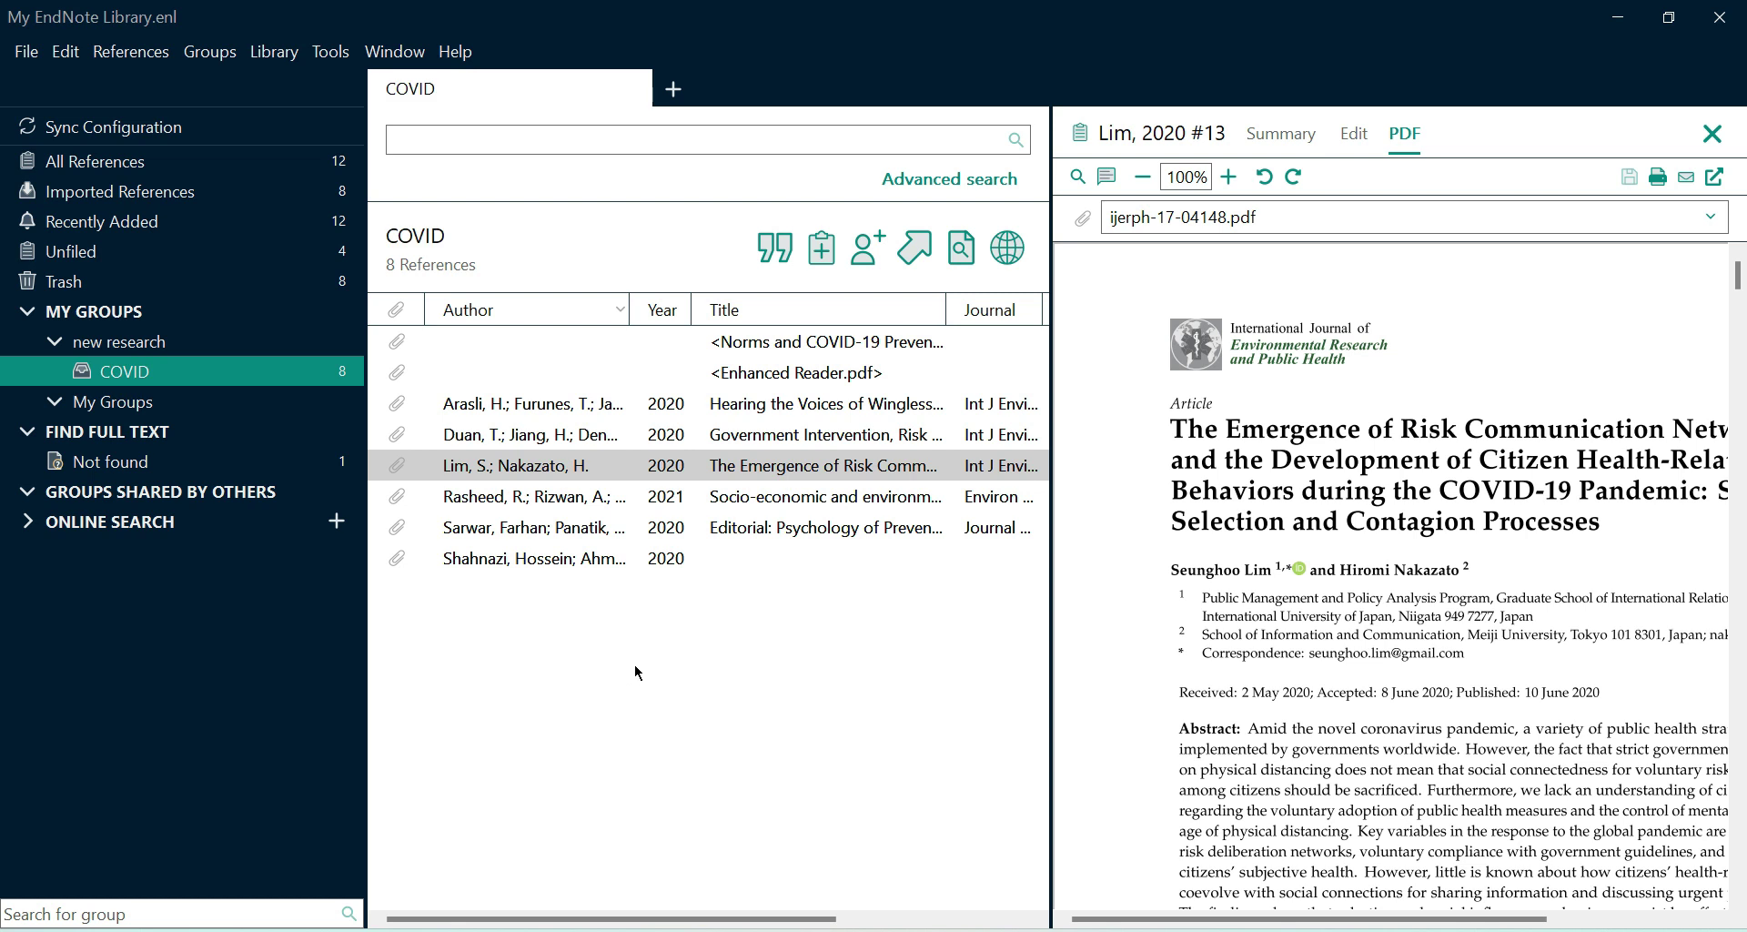
Step: Examine the COVID group's Hearing the Voices, Government Intervention and Emergence of Risk references with their attached PDFs
left_click(546, 408)
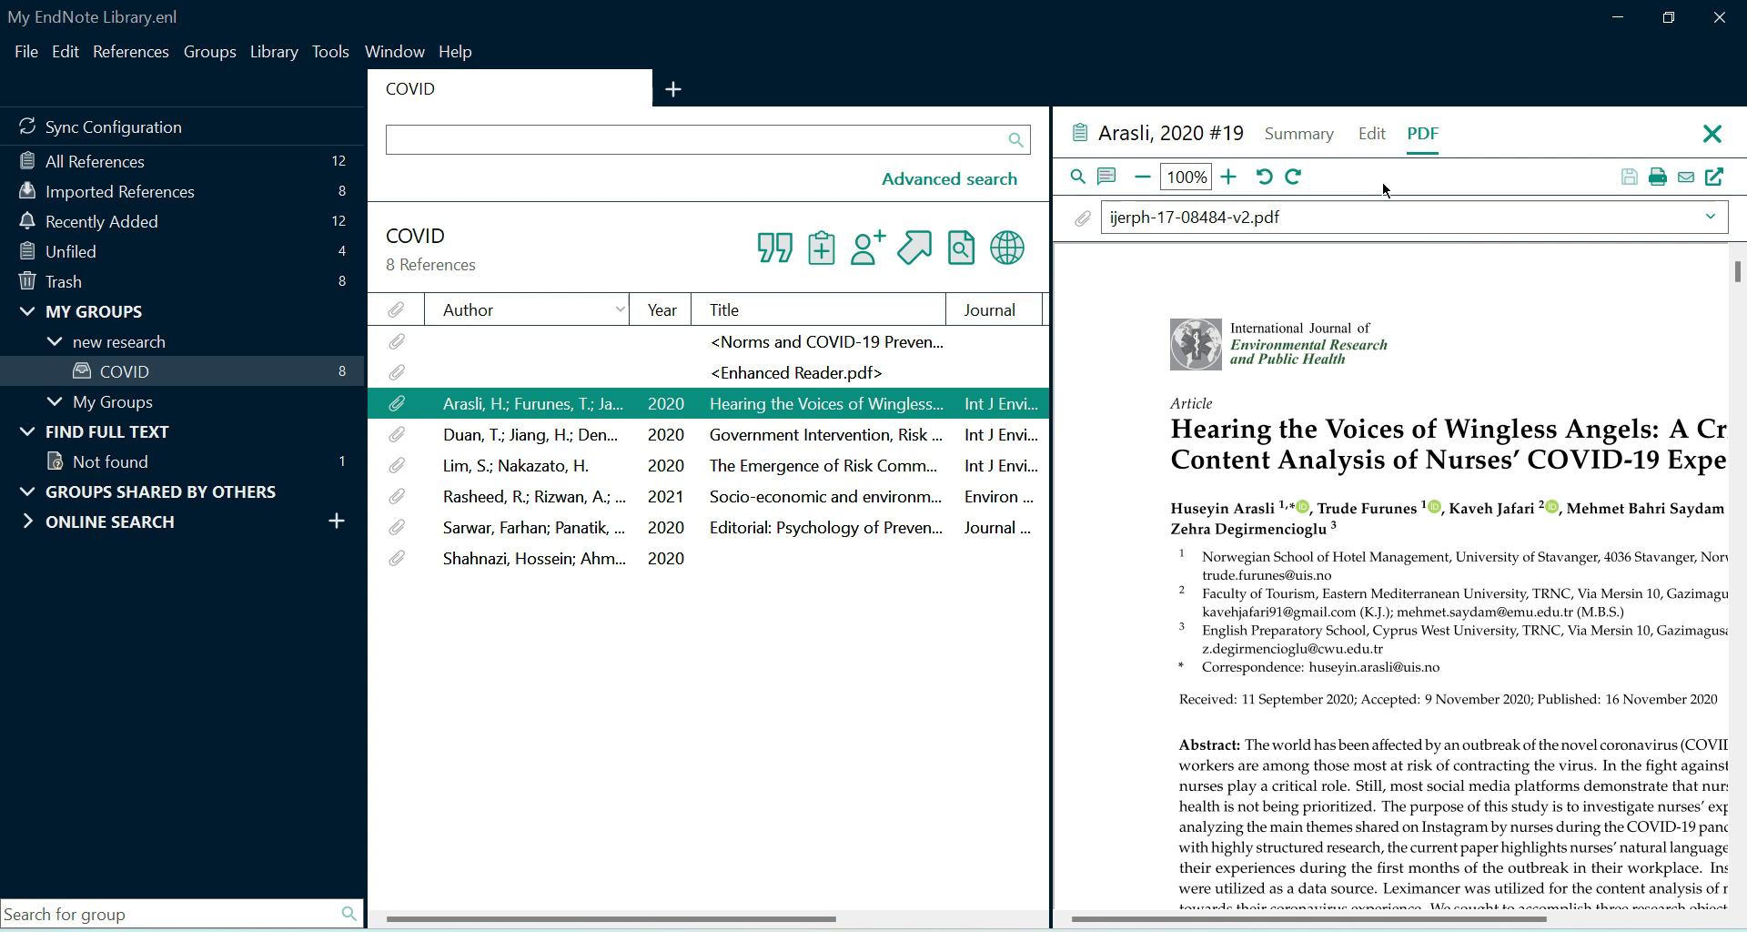
left_click(524, 440)
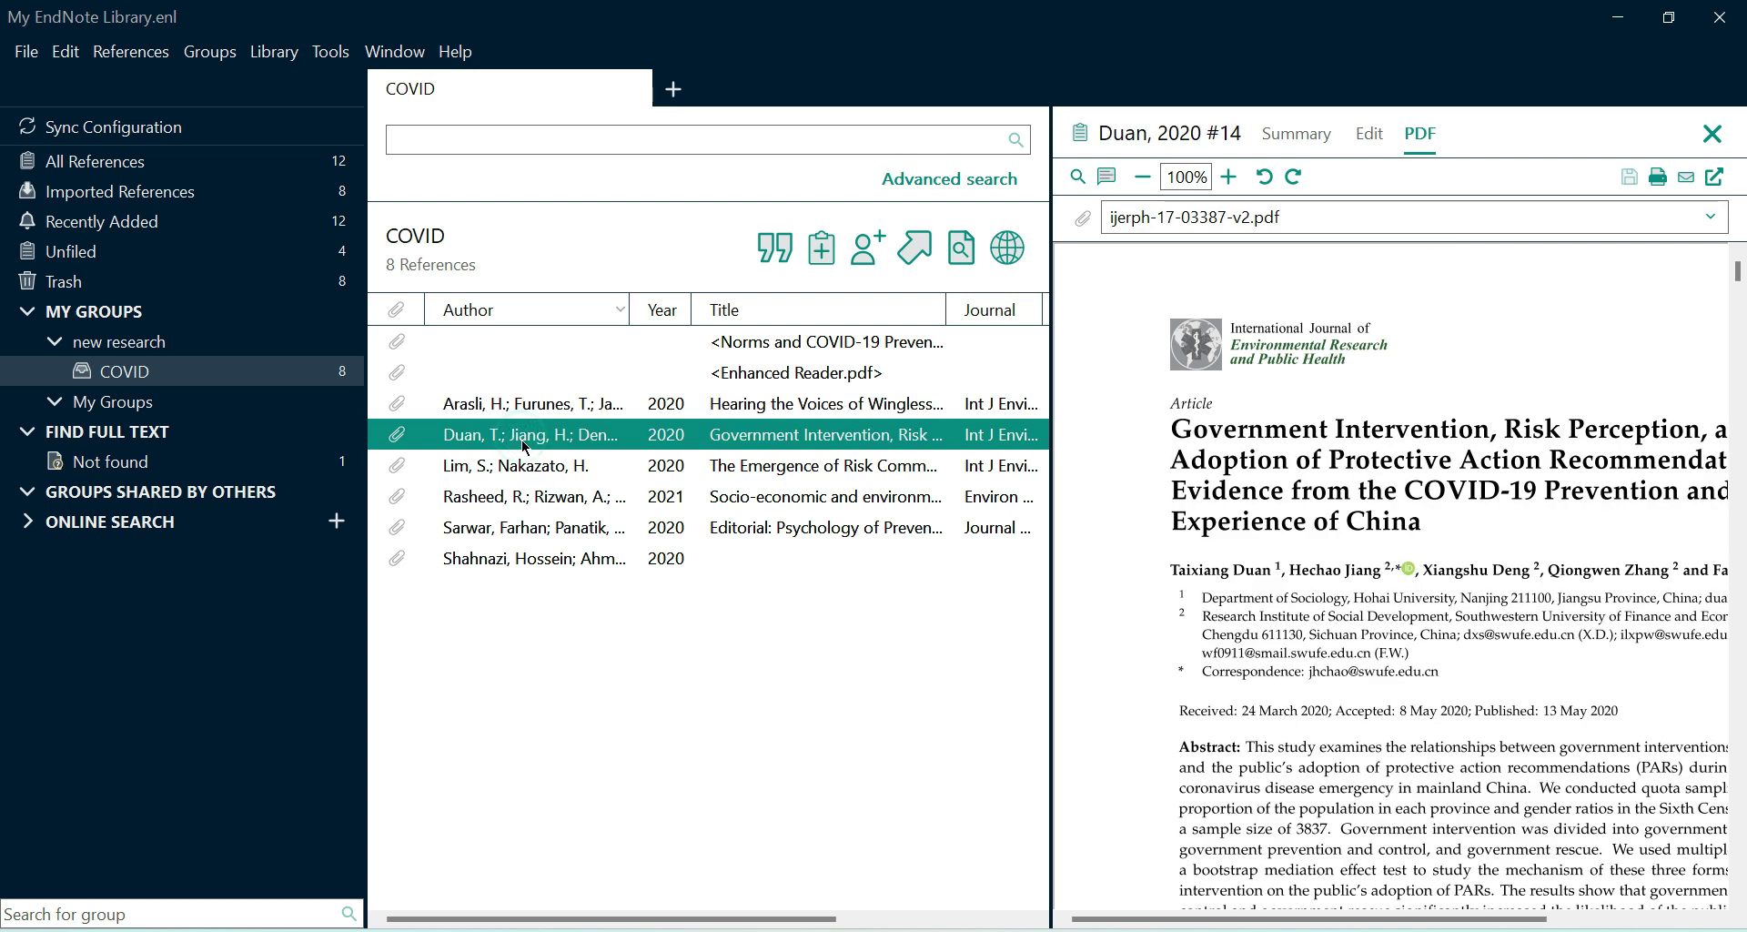
left_click(521, 467)
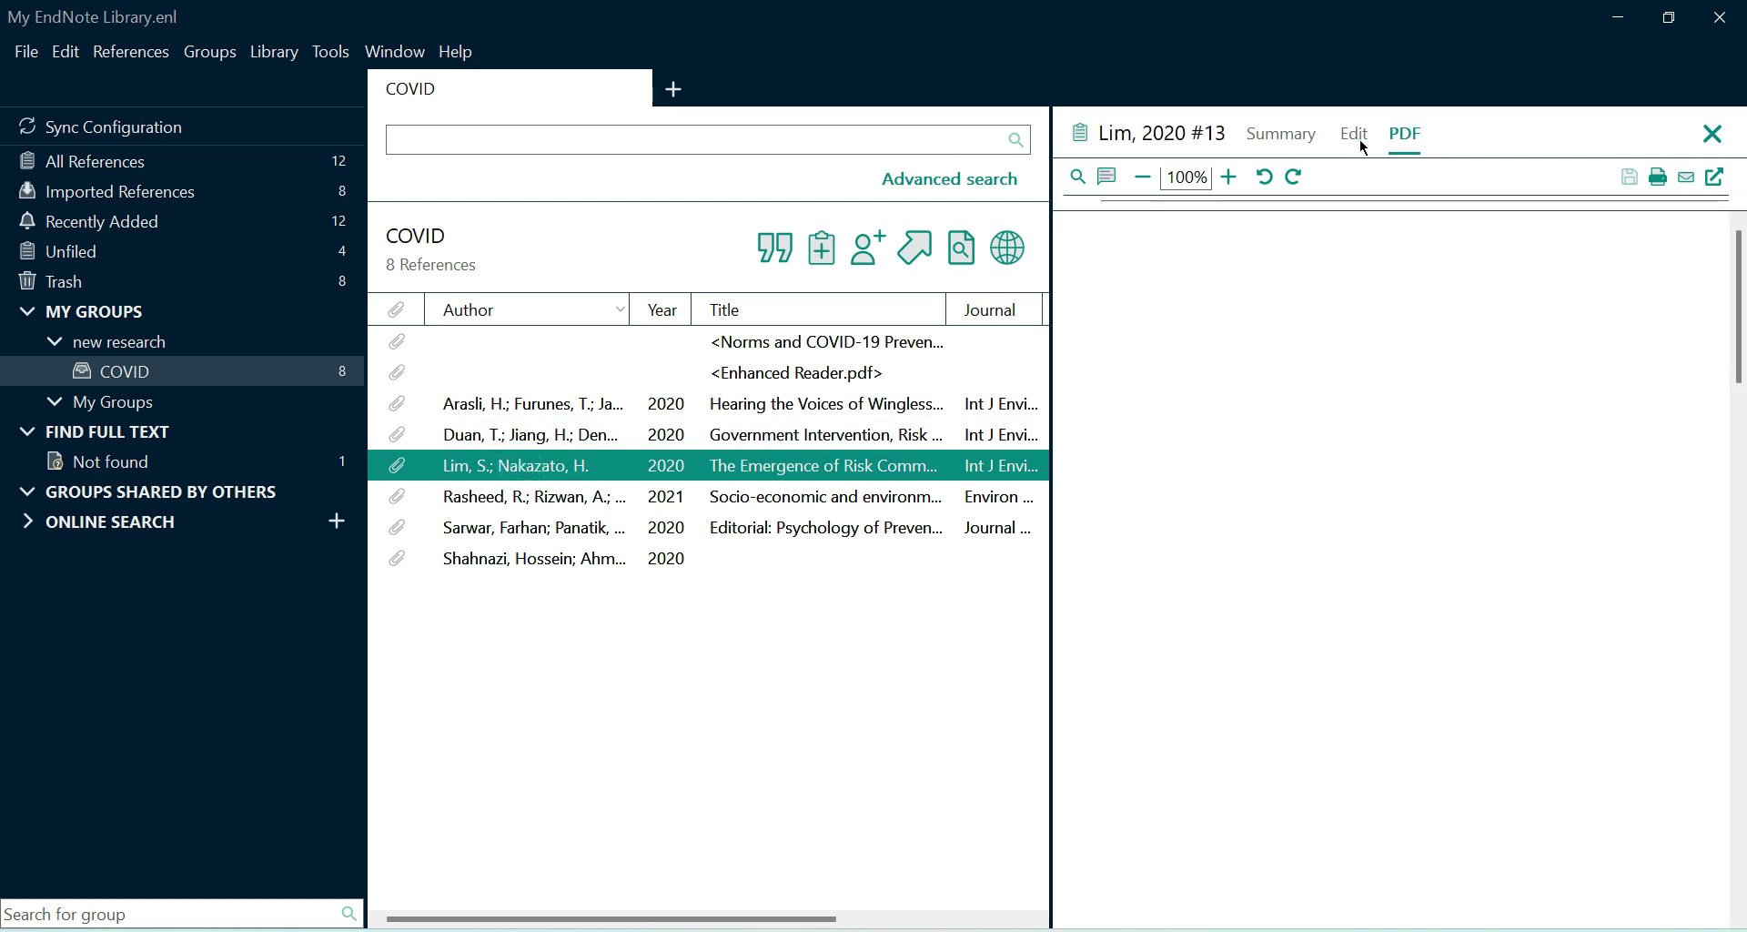
left_click(1358, 141)
left_click(1406, 136)
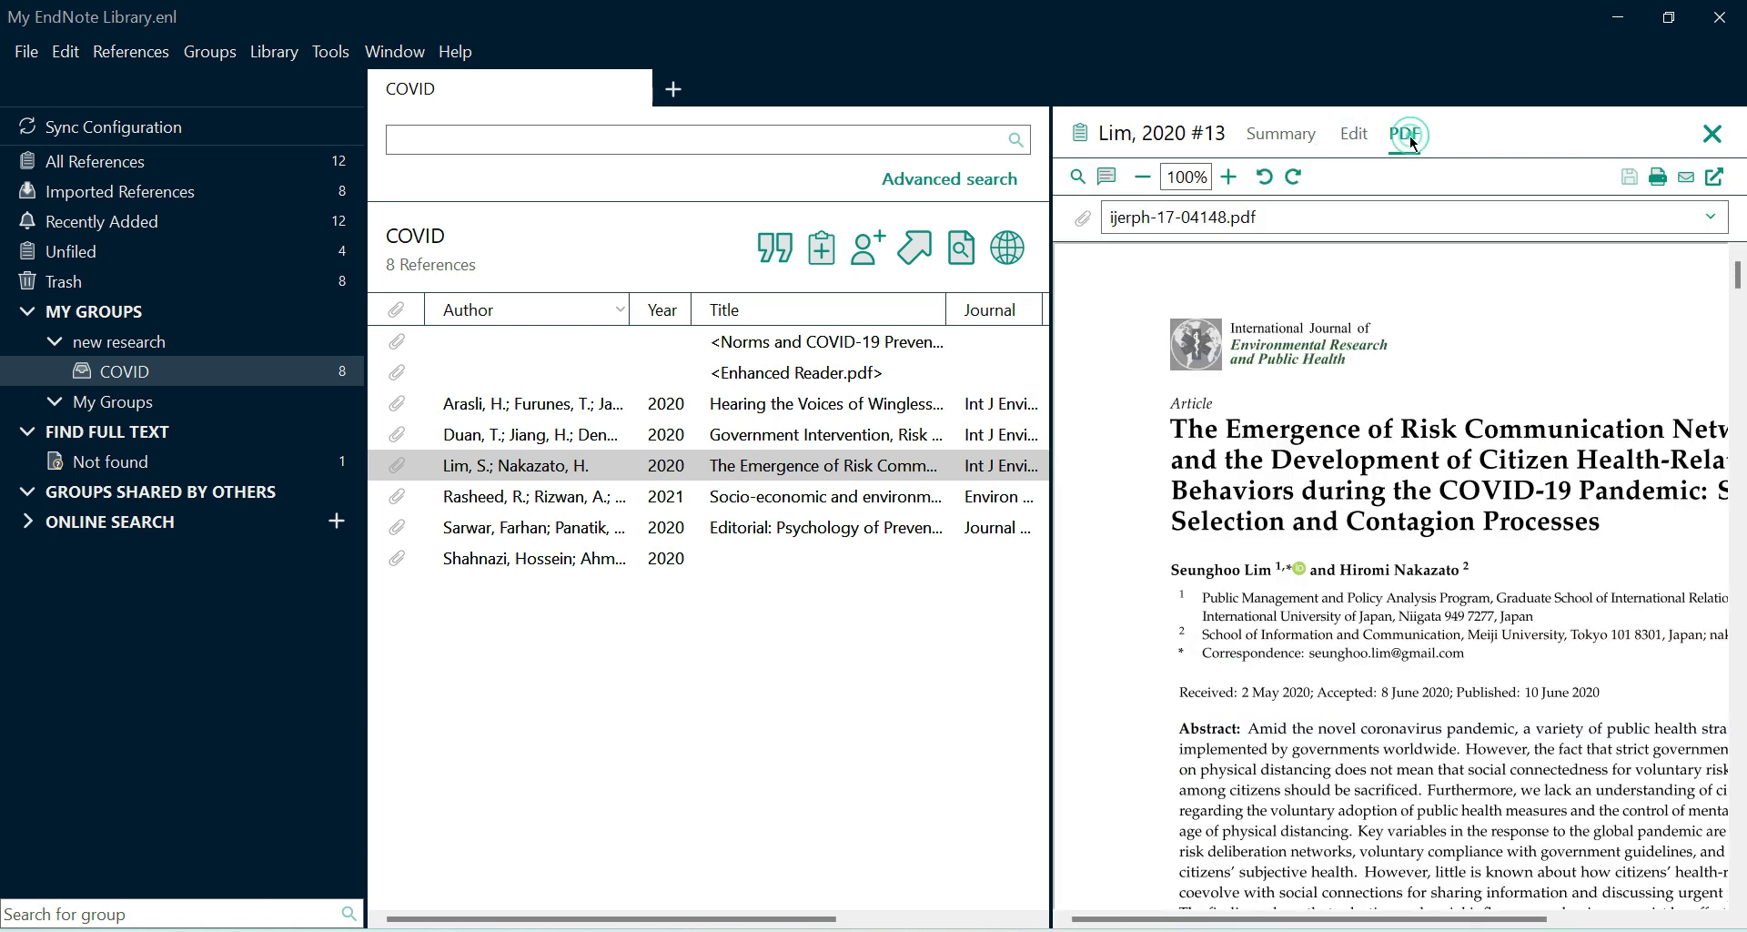
Step: Compare the incompletely imported Norms and COVID-19 and Enhanced Reader entries, plus the last two COVID references, with their attached PDFs
left_click(615, 376)
left_click(801, 342)
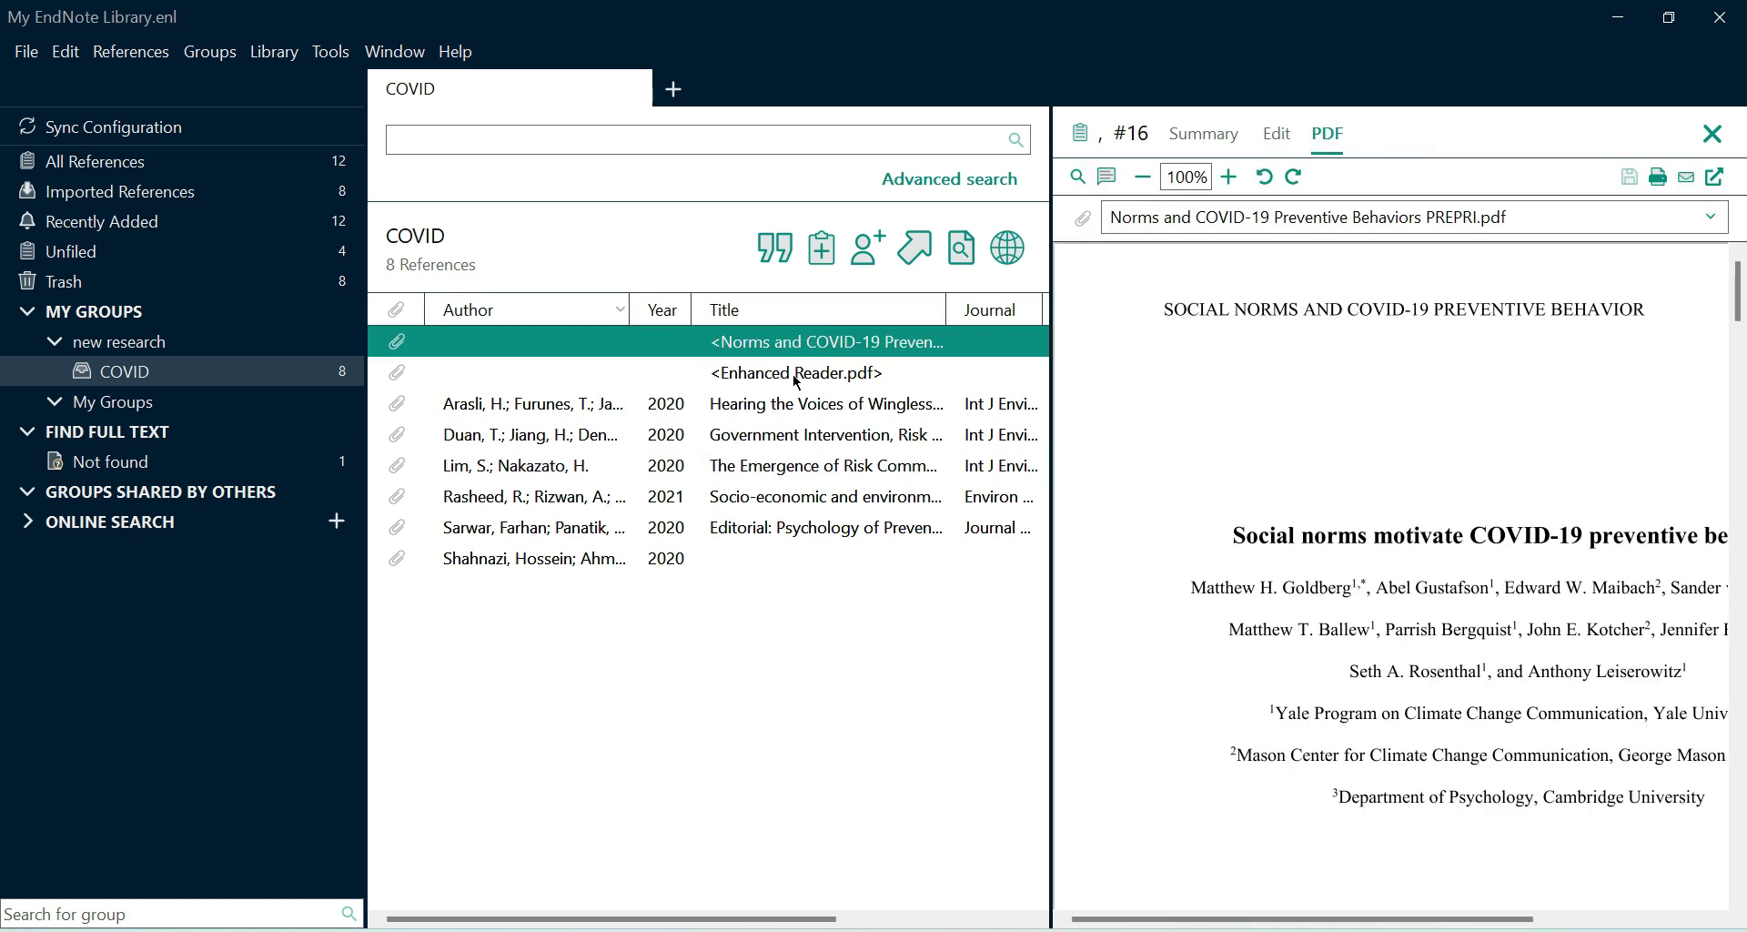
left_click(796, 380)
left_click(800, 347)
left_click(798, 373)
left_click(803, 345)
left_click(558, 530)
left_click(564, 558)
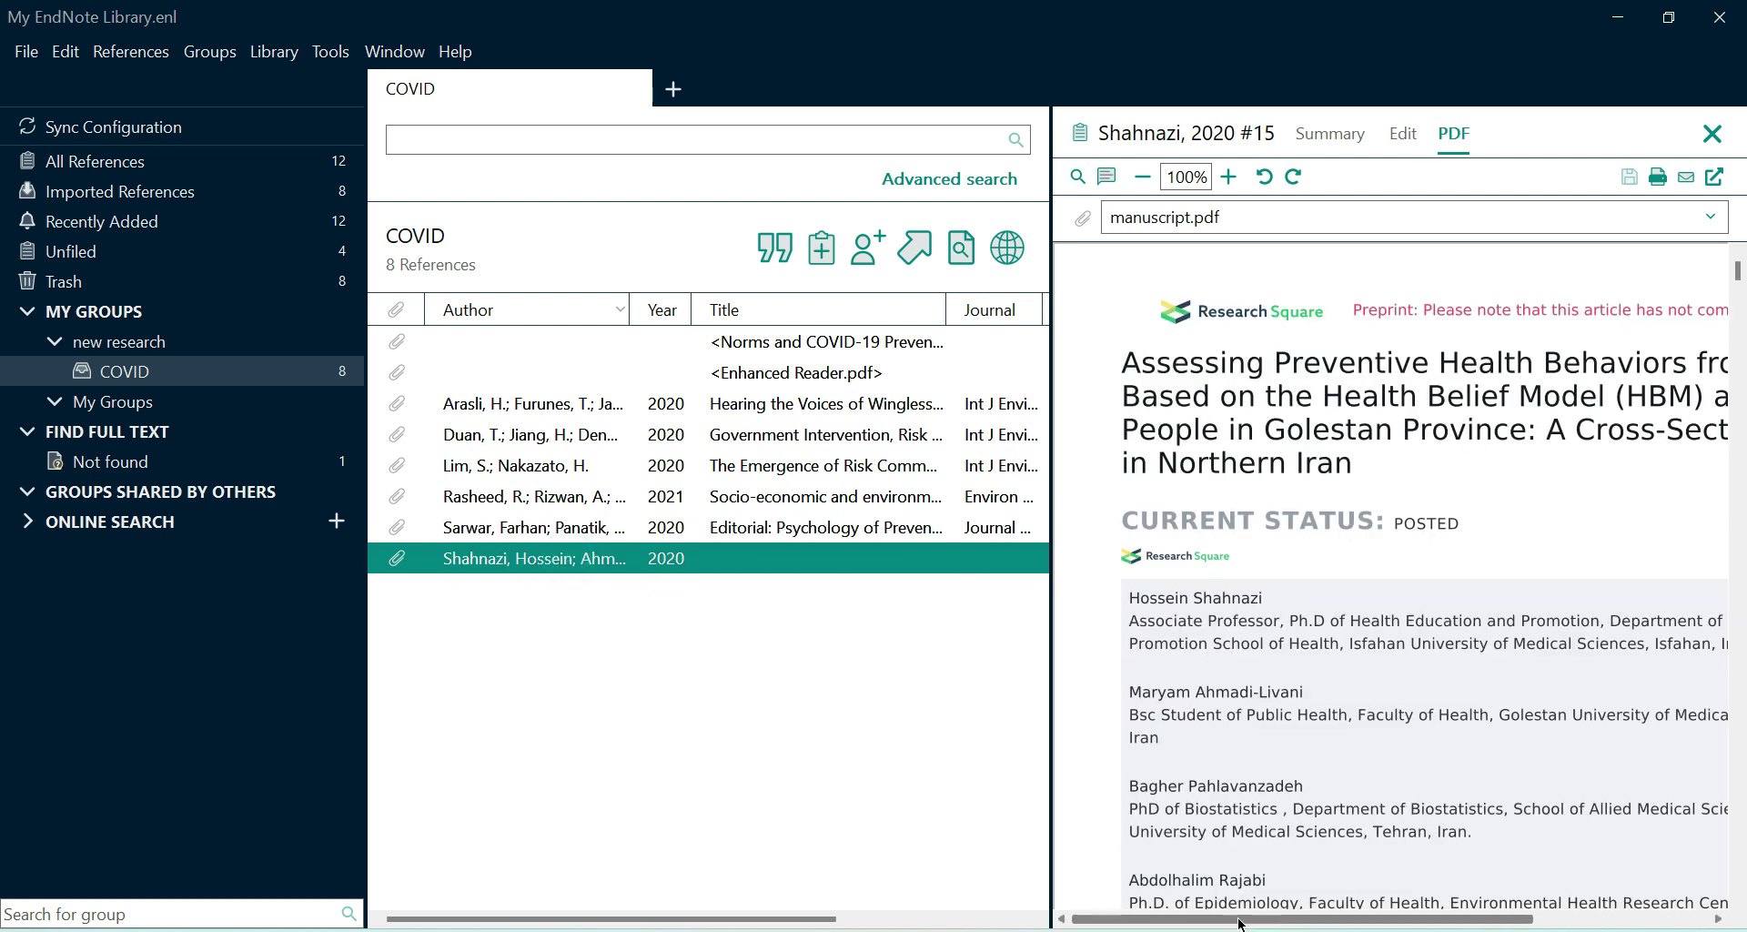
left_click(1129, 780)
scroll(1129, 781, "right", 3)
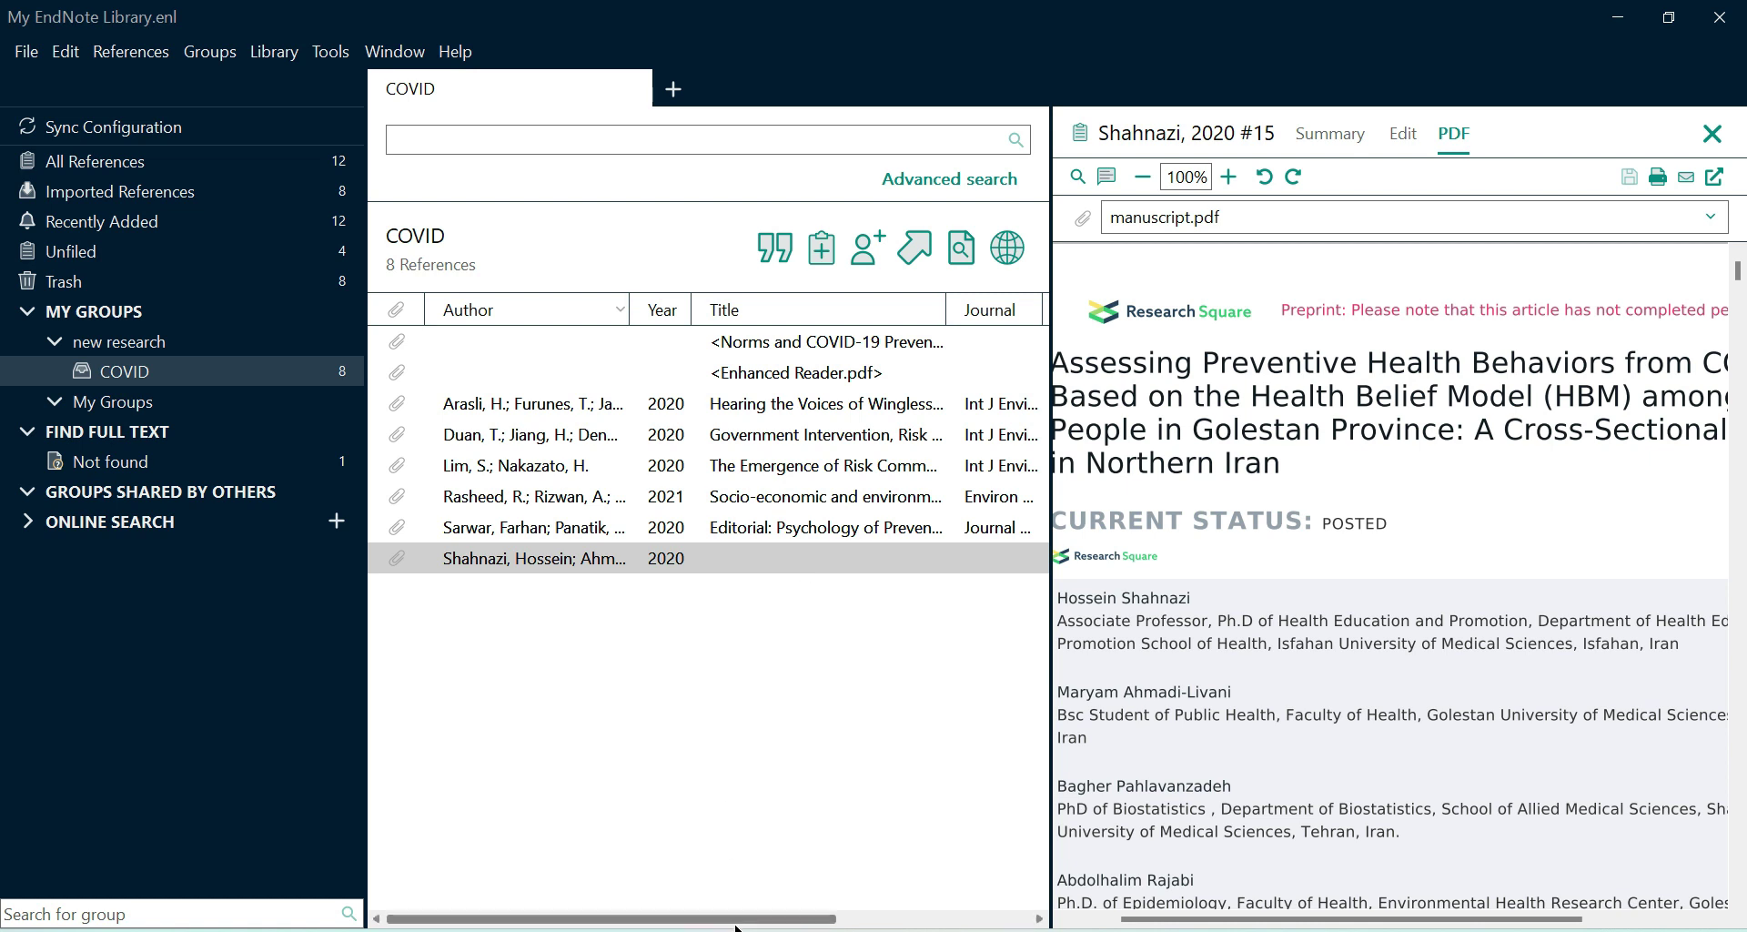
scroll(733, 921, "right", 3)
scroll(699, 921, "left", 3)
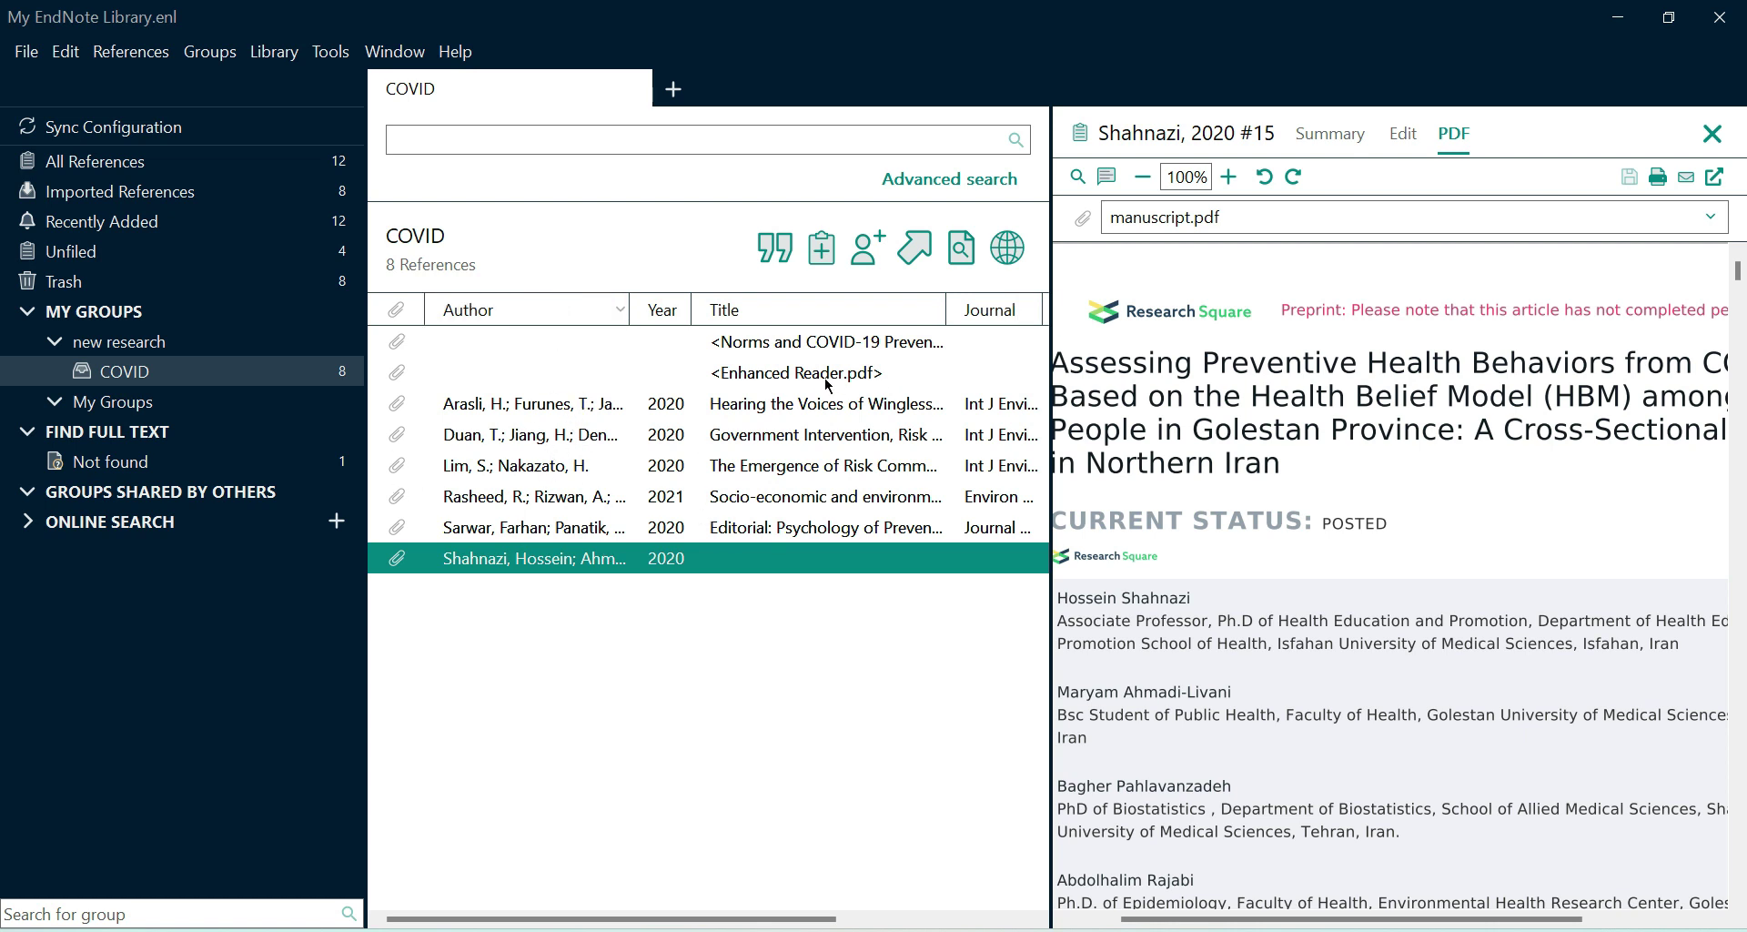
Step: Show all references and create a group named Leadership in the new research group set
left_click(149, 178)
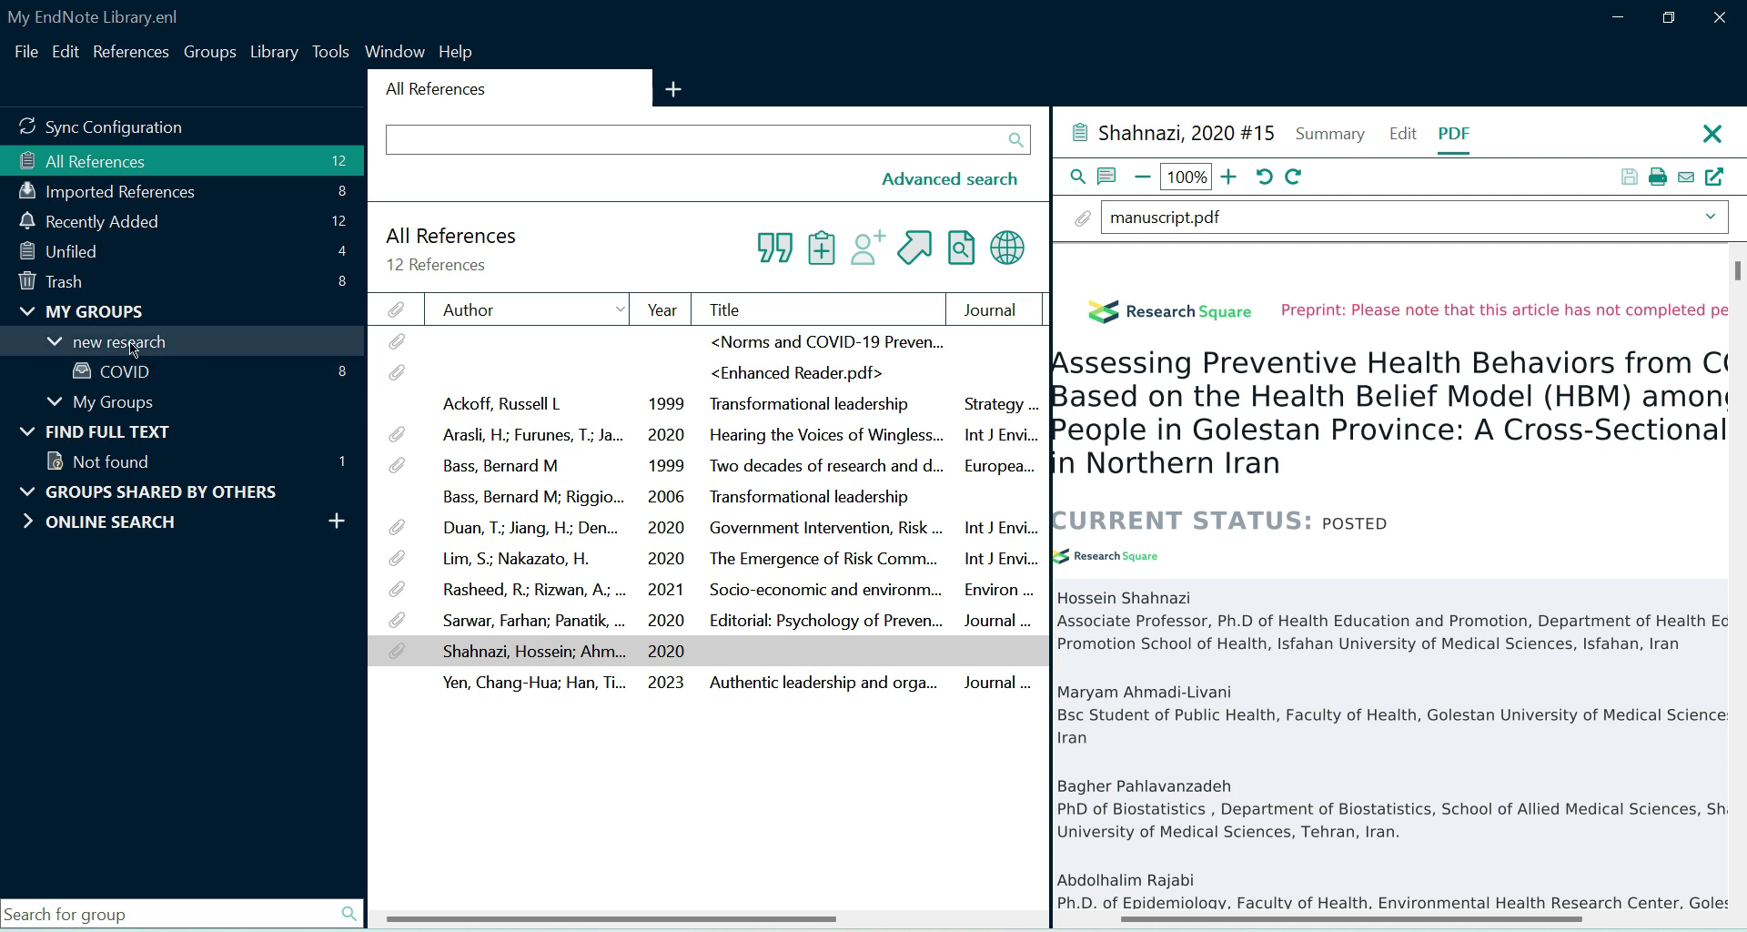
right_click(130, 342)
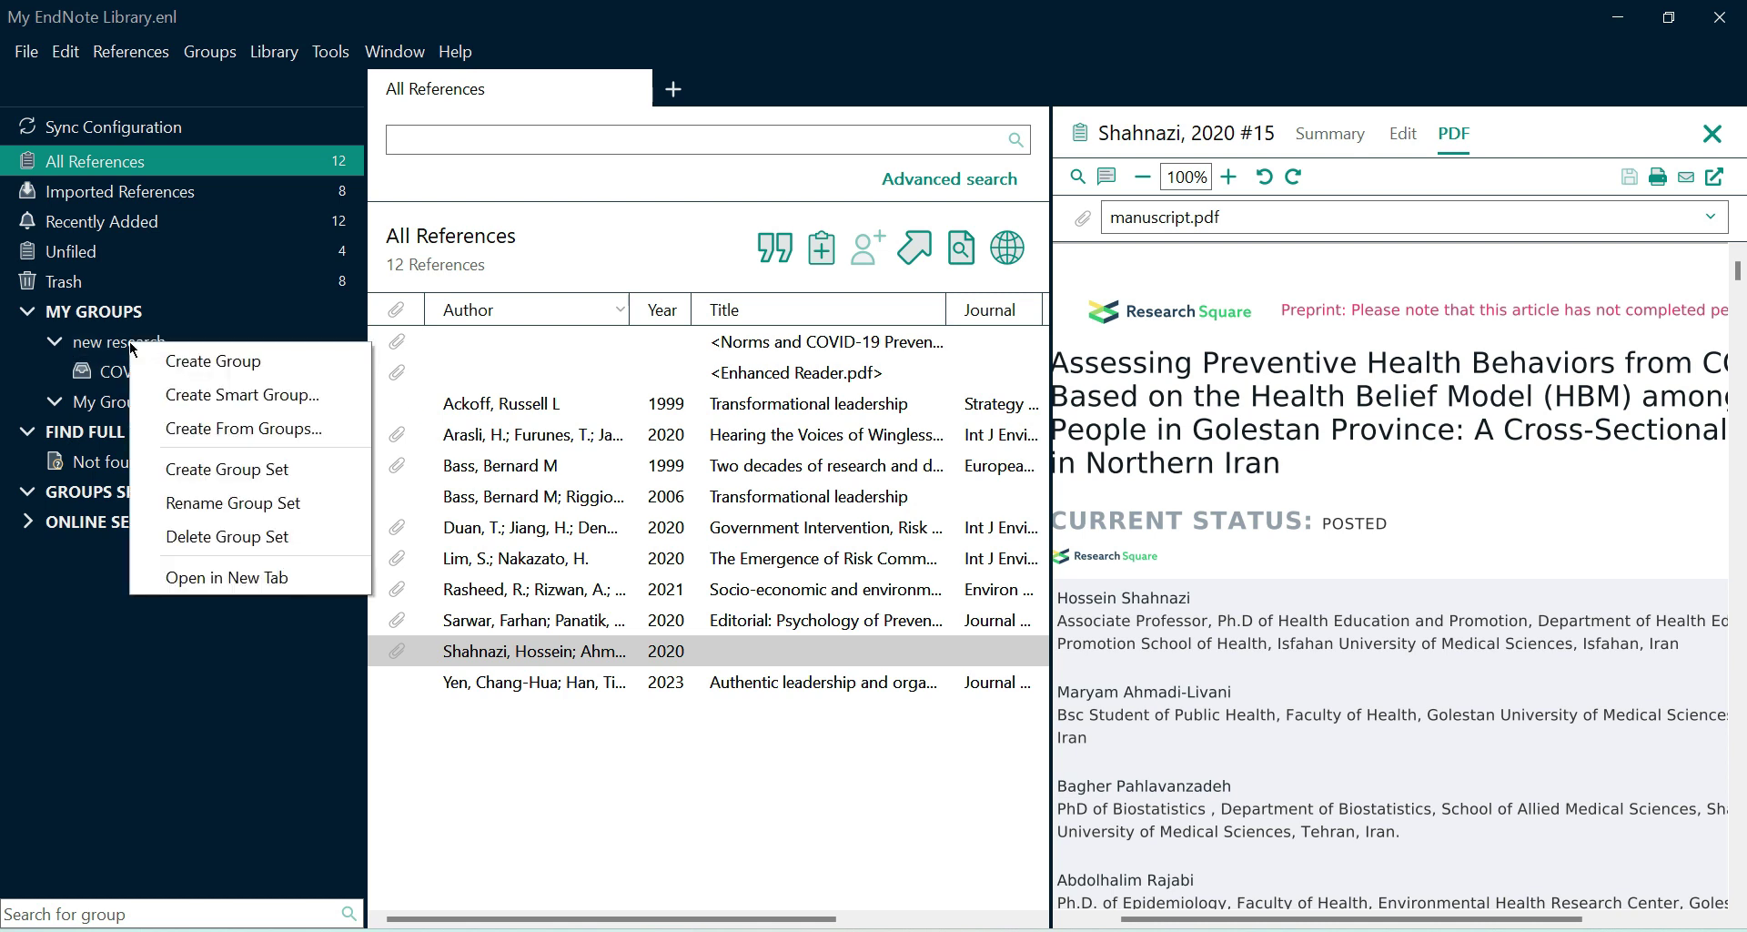
left_click(226, 361)
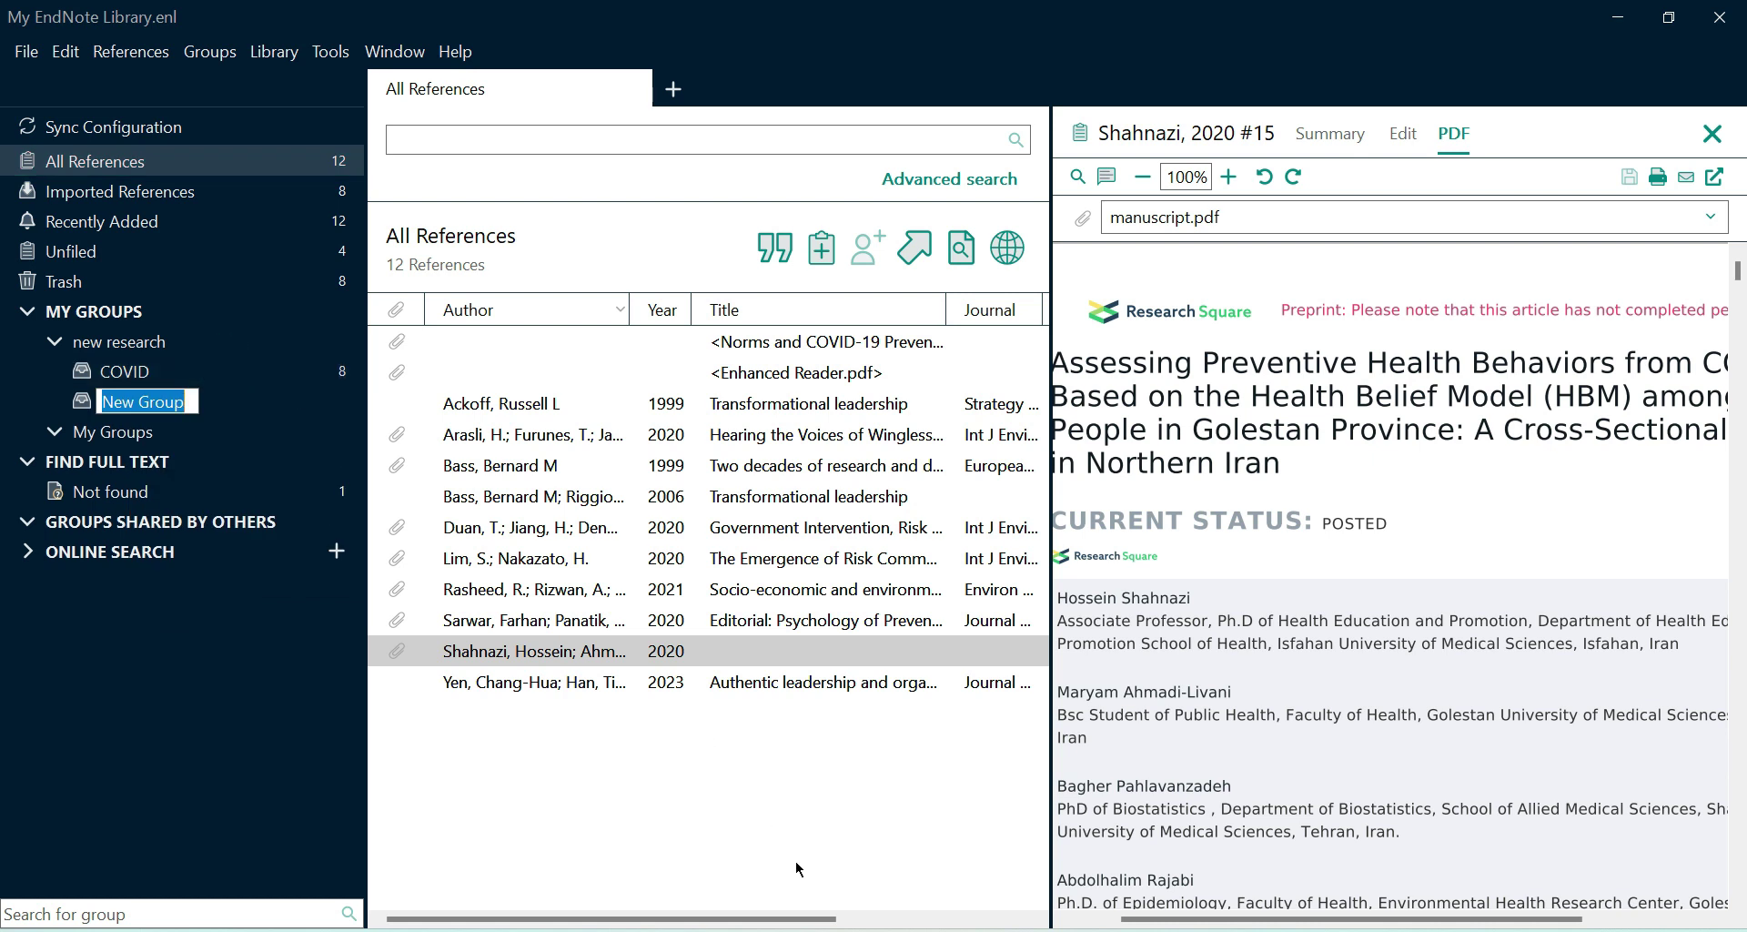
key("BackSpace")
type("L")
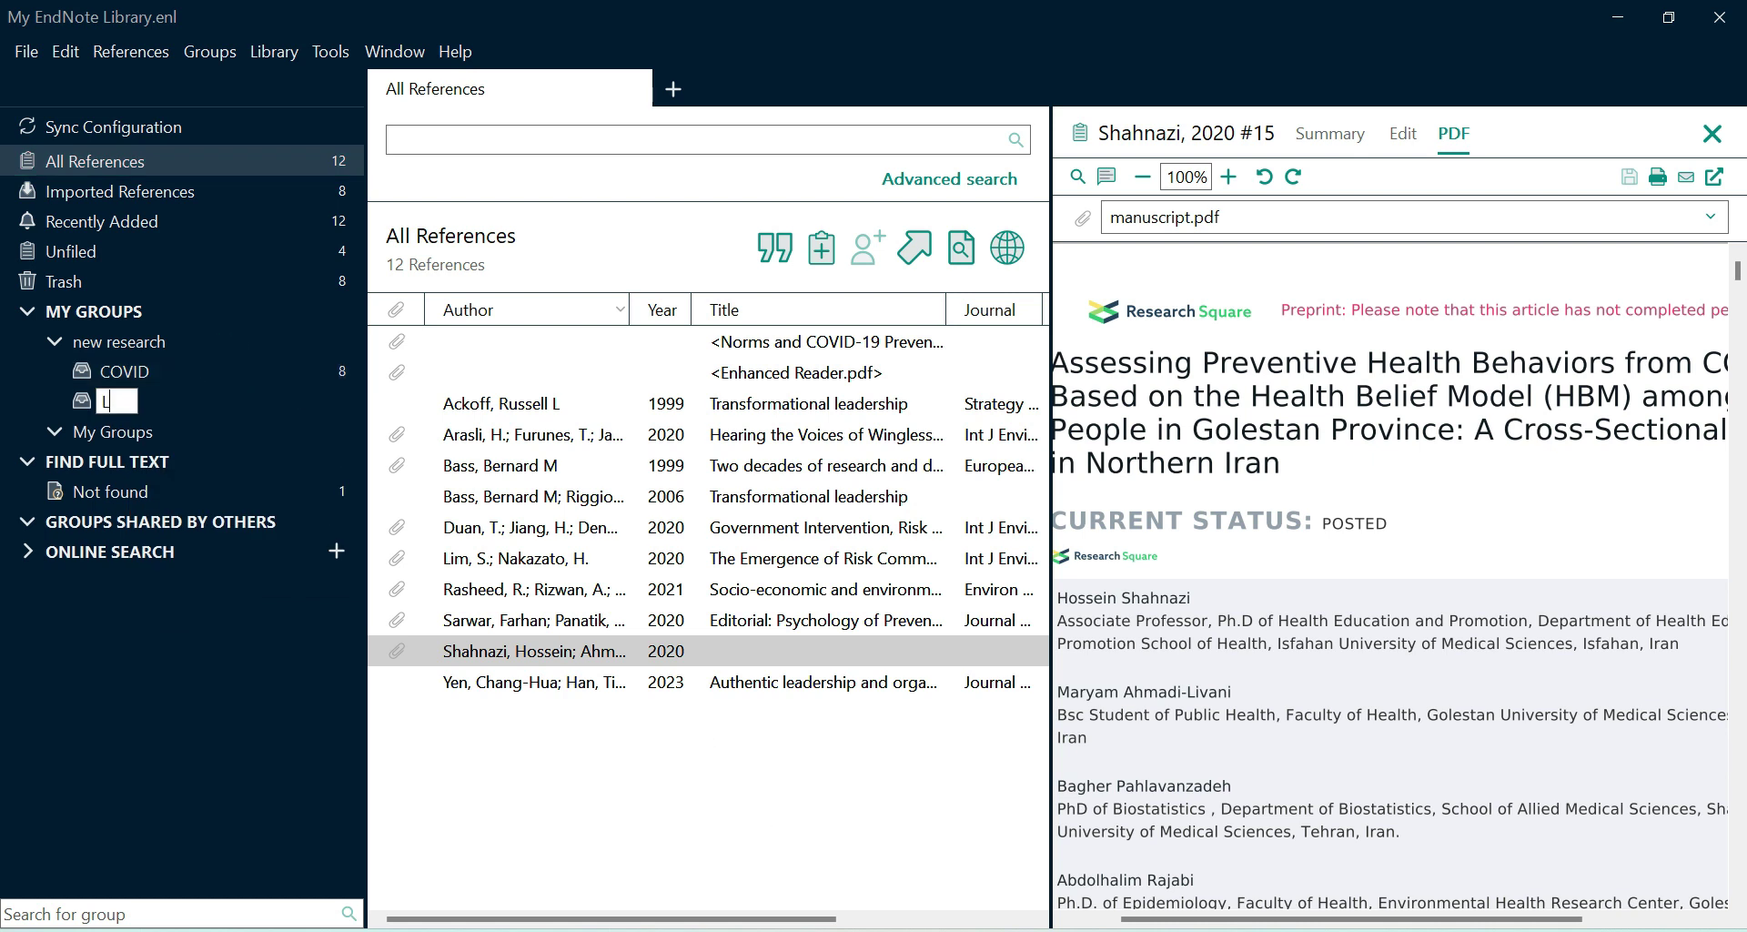
type("eadership")
key("Return")
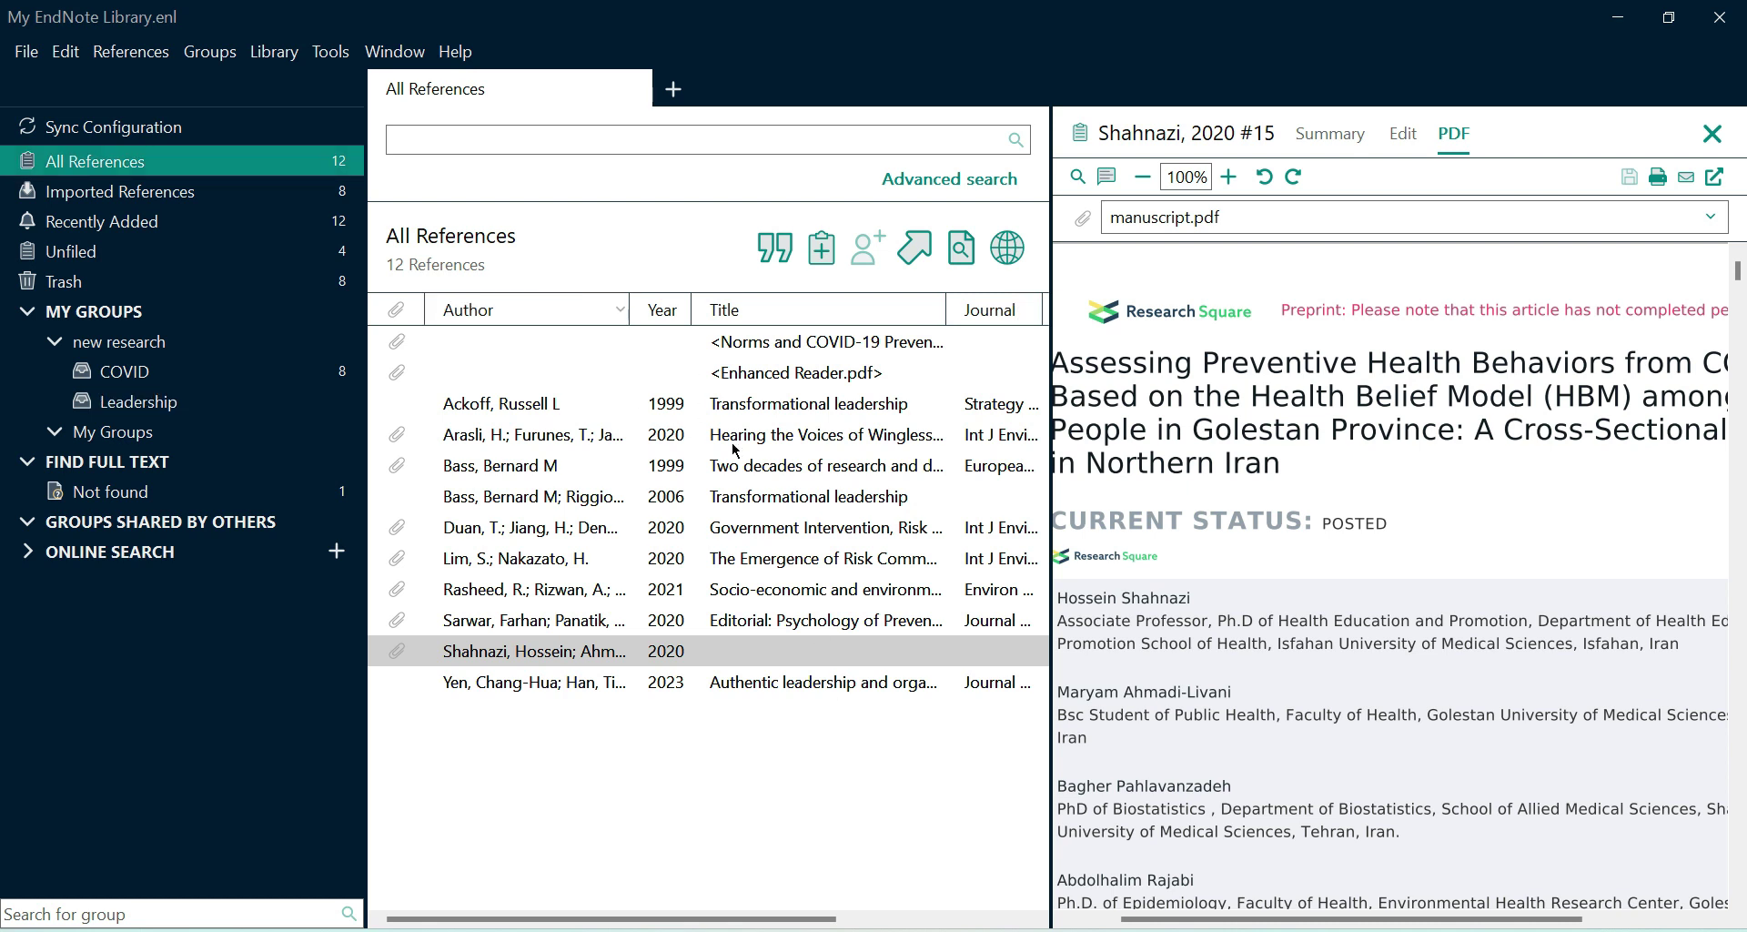
Step: Search all references for leadership
left_click(691, 142)
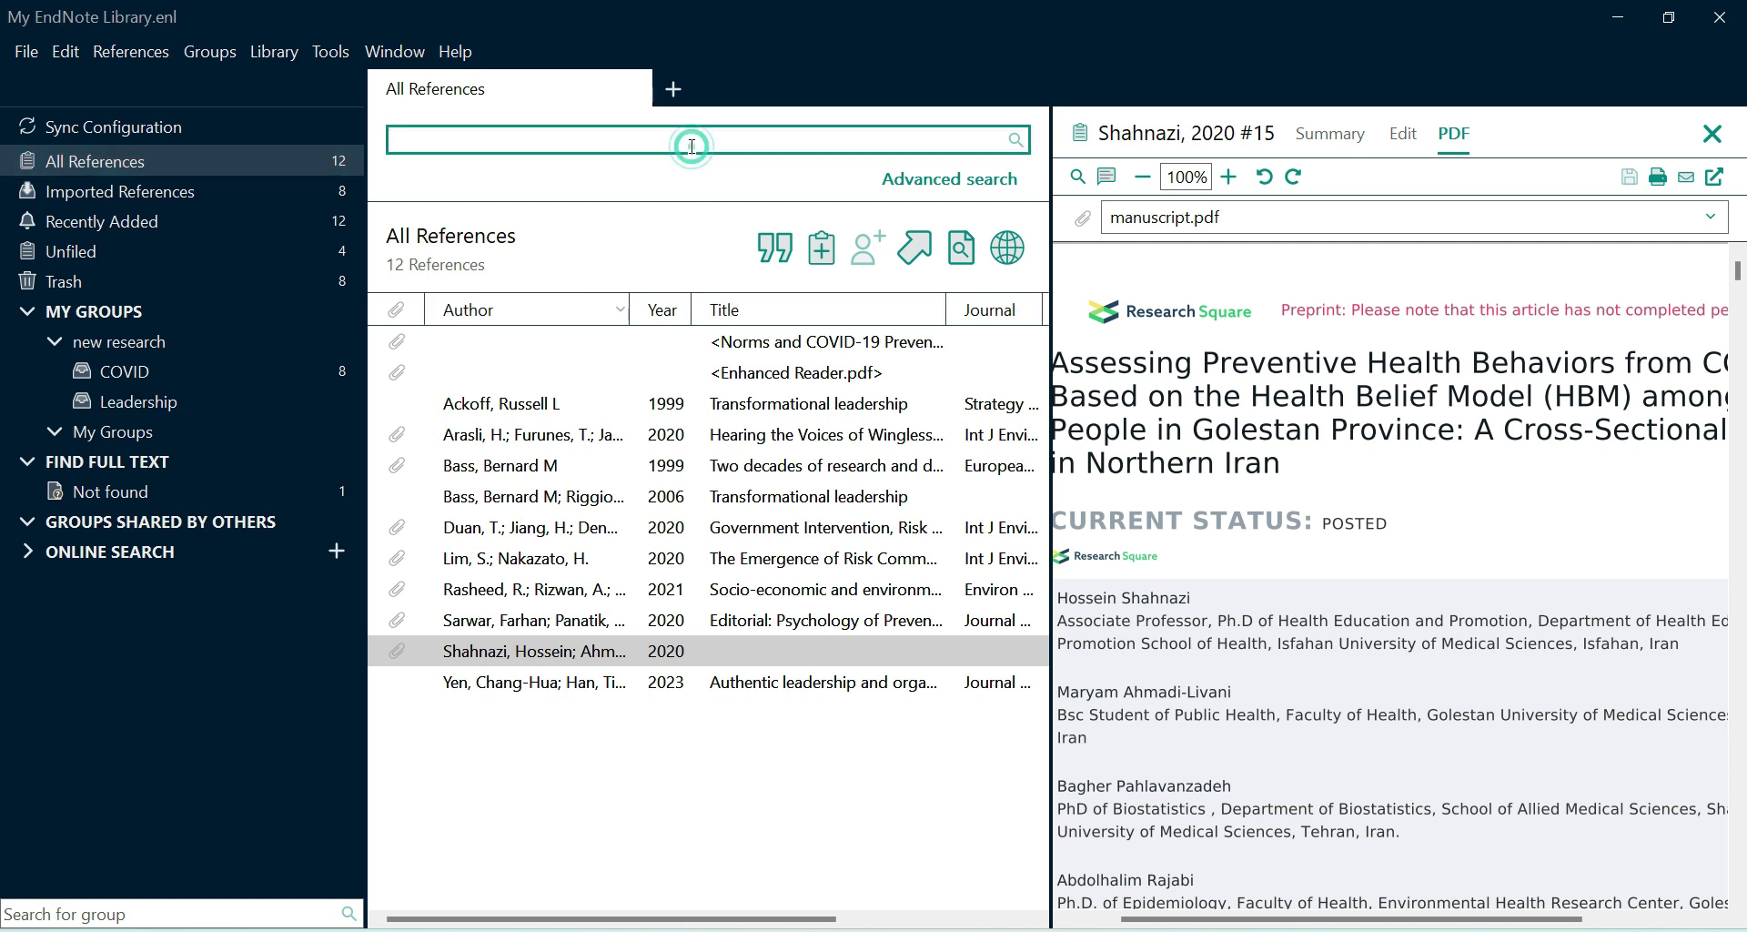
type("leadership")
key("Return")
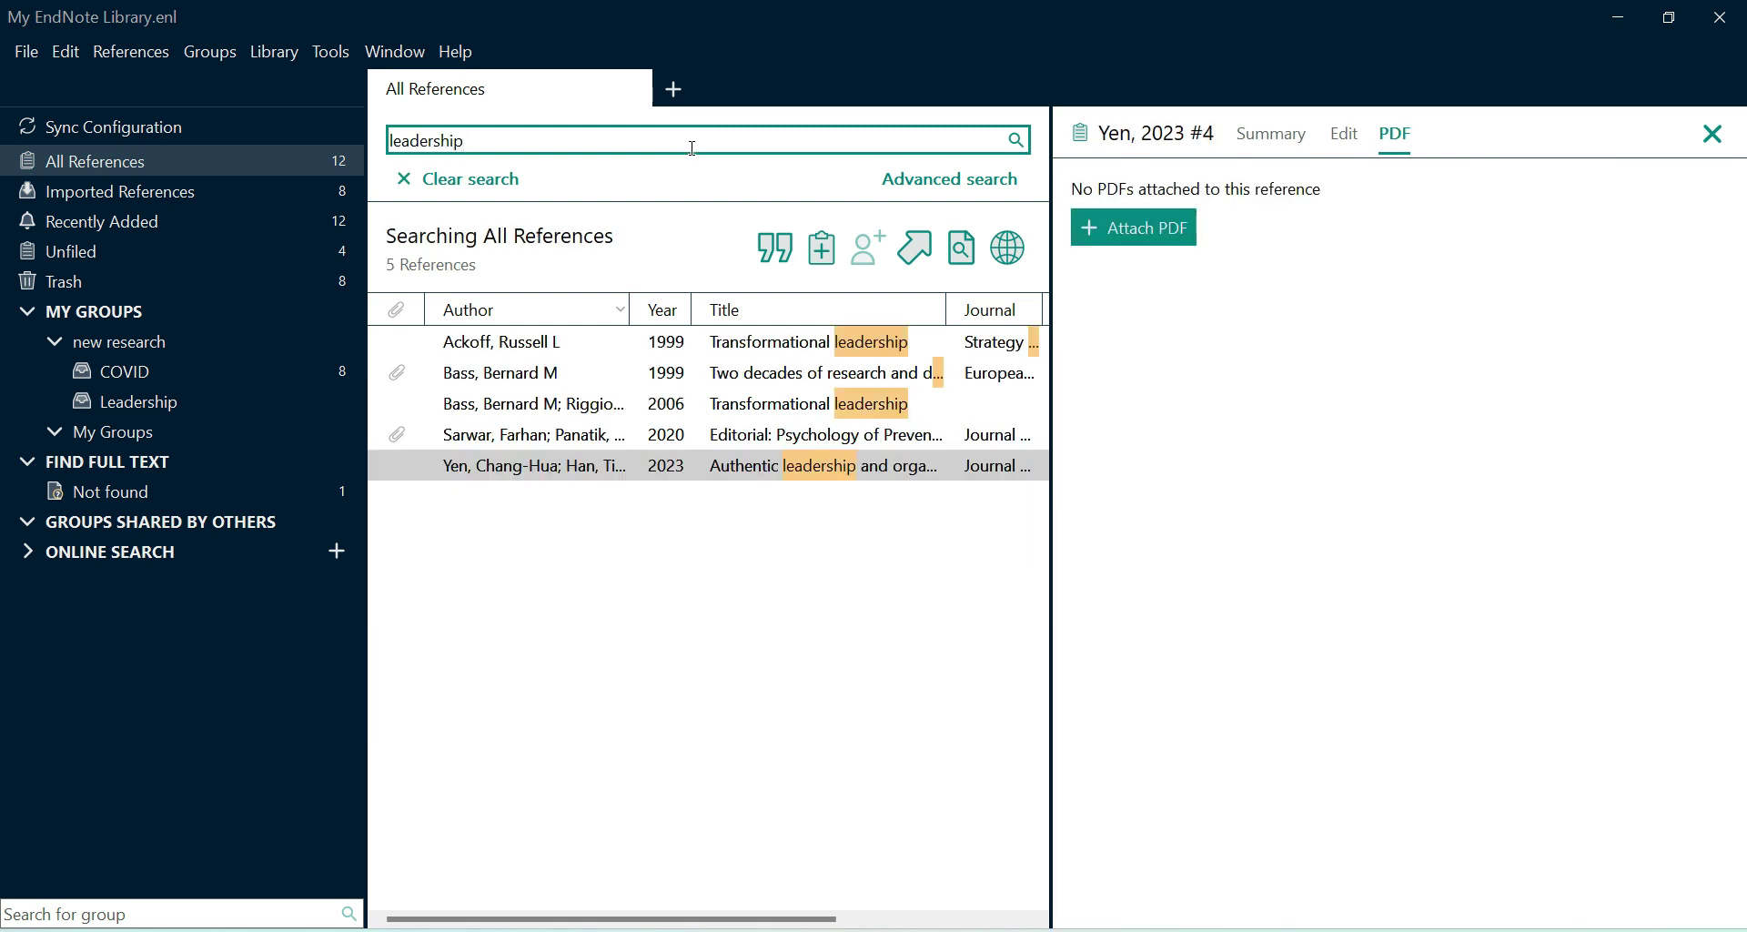
Step: Add both Transformational leadership references, the Two decades of research reference and the Authentic leadership reference to the Leadership group
left_click(782, 344)
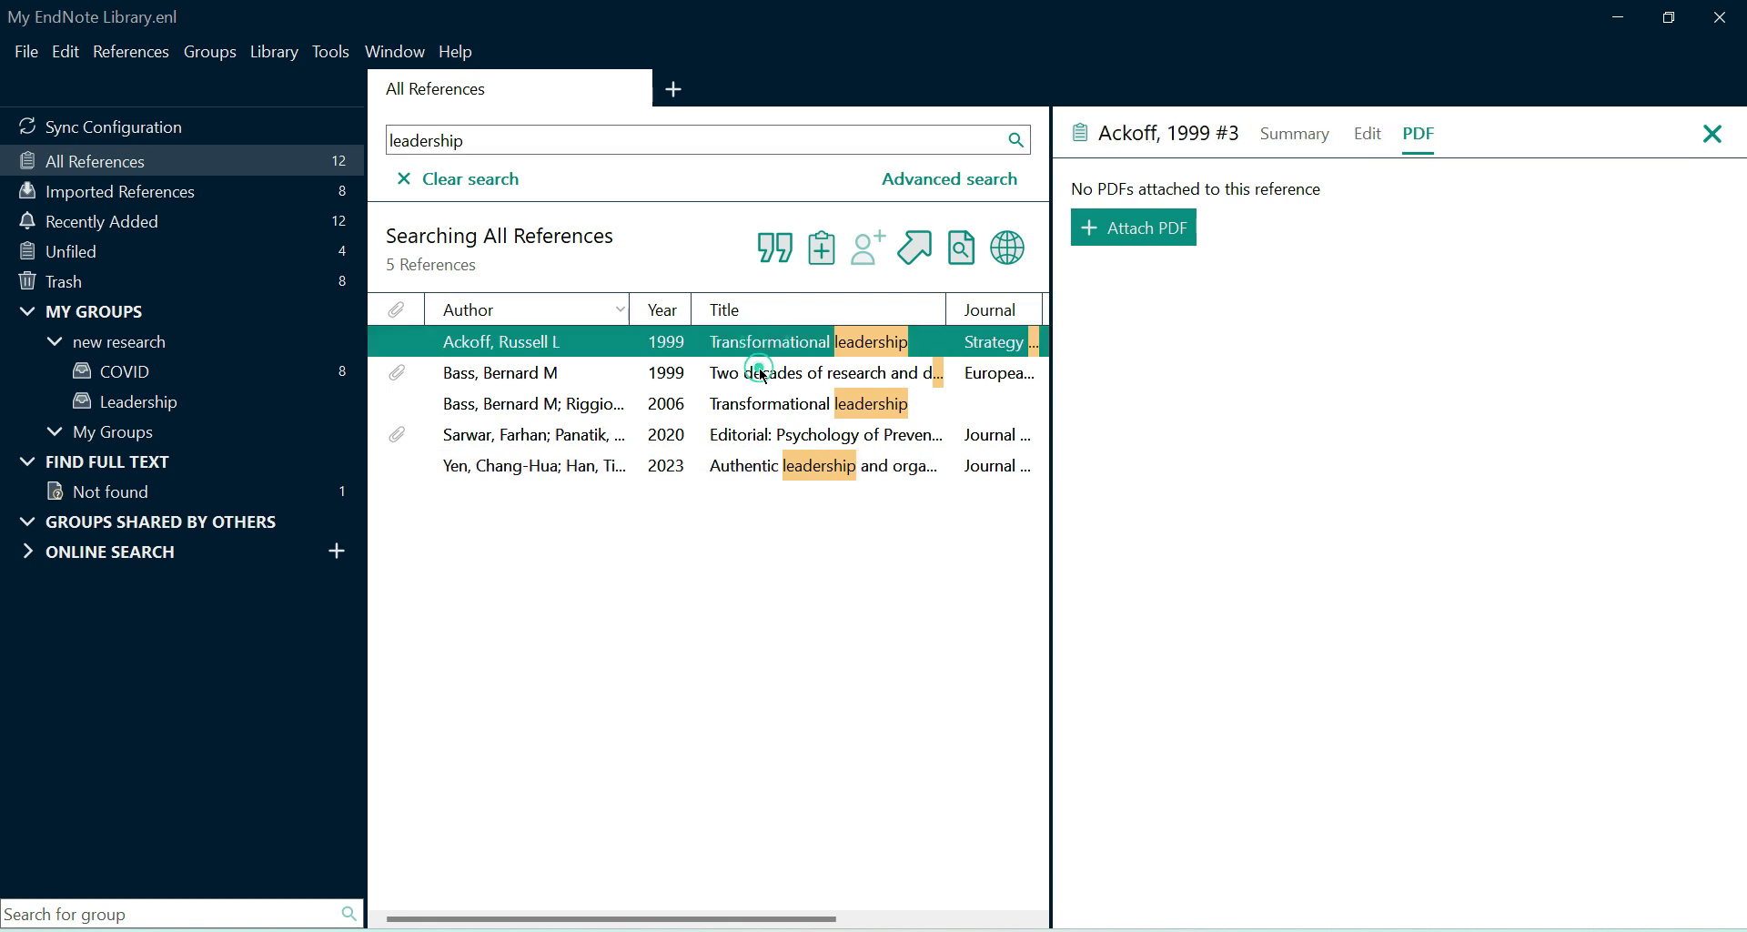
left_click(760, 371, "ctrl")
left_click(763, 404, "ctrl")
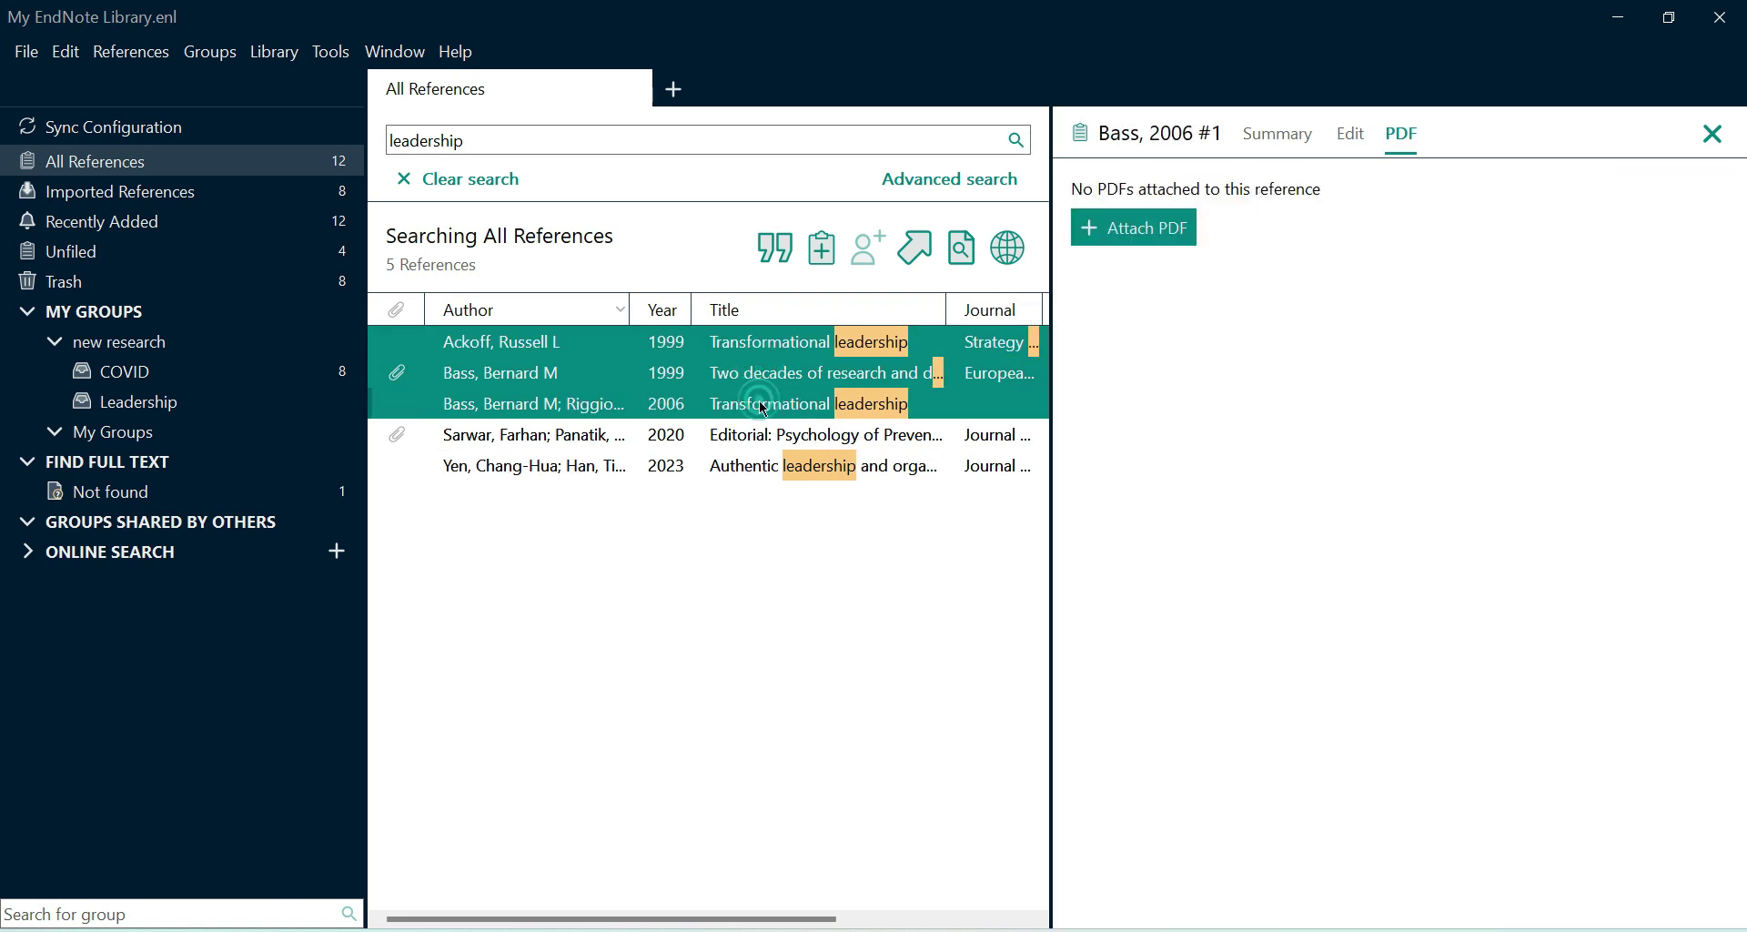
left_click(738, 469, "ctrl")
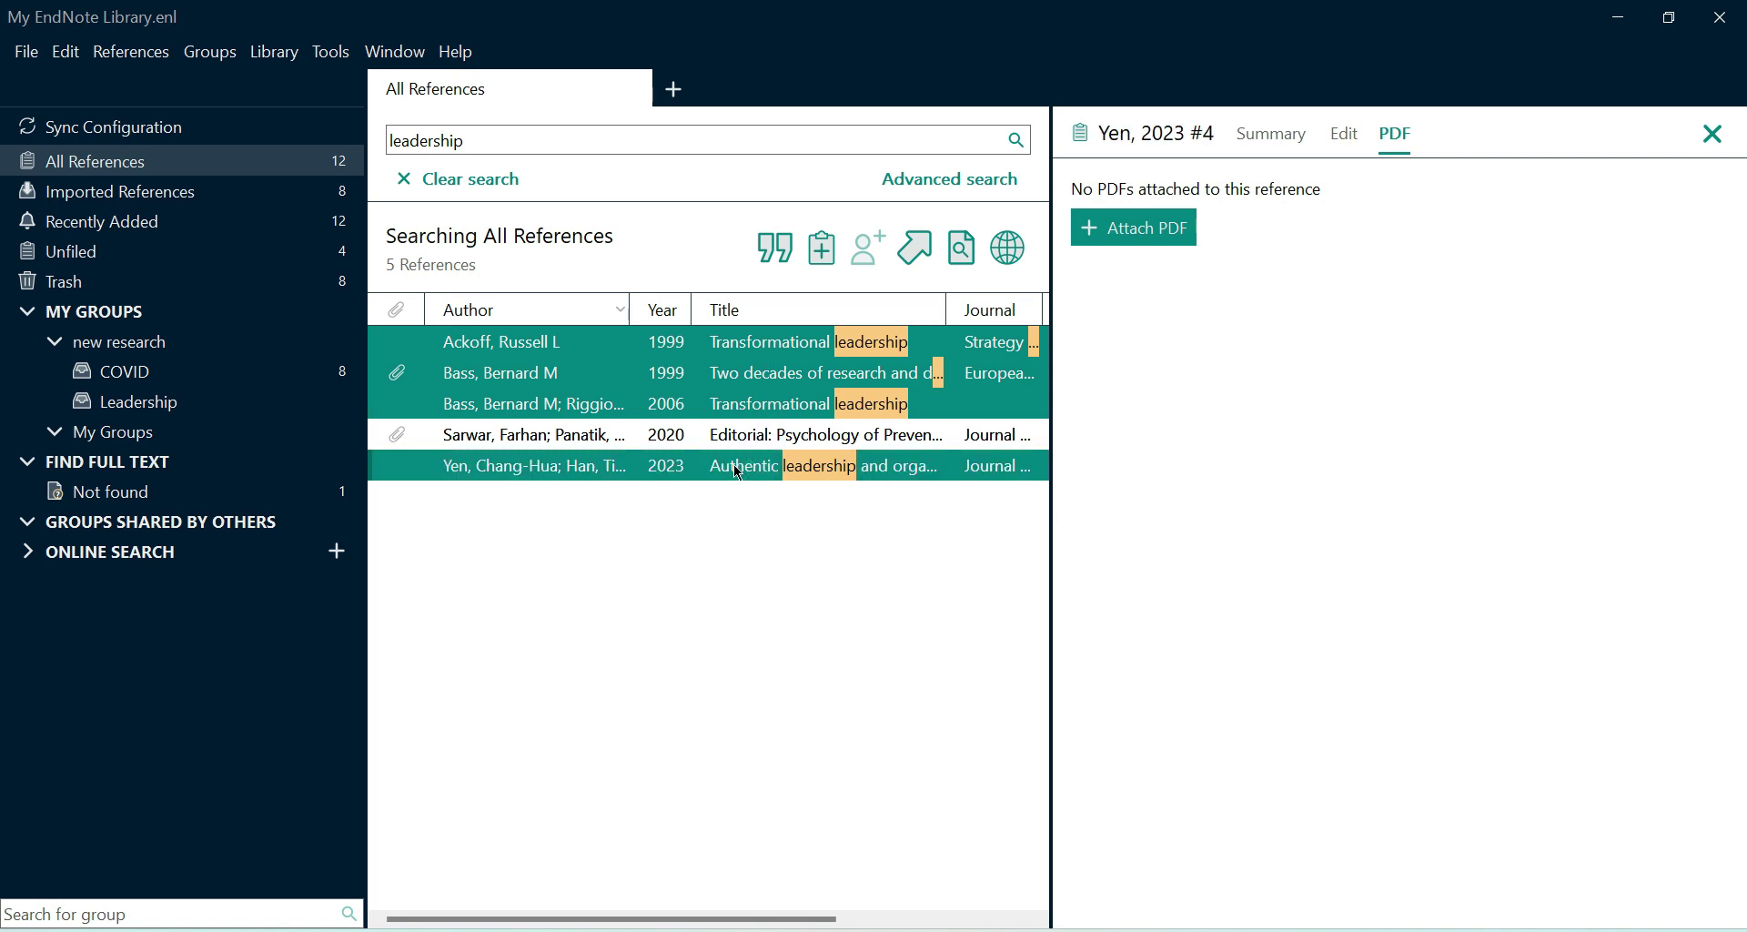
right_click(738, 471)
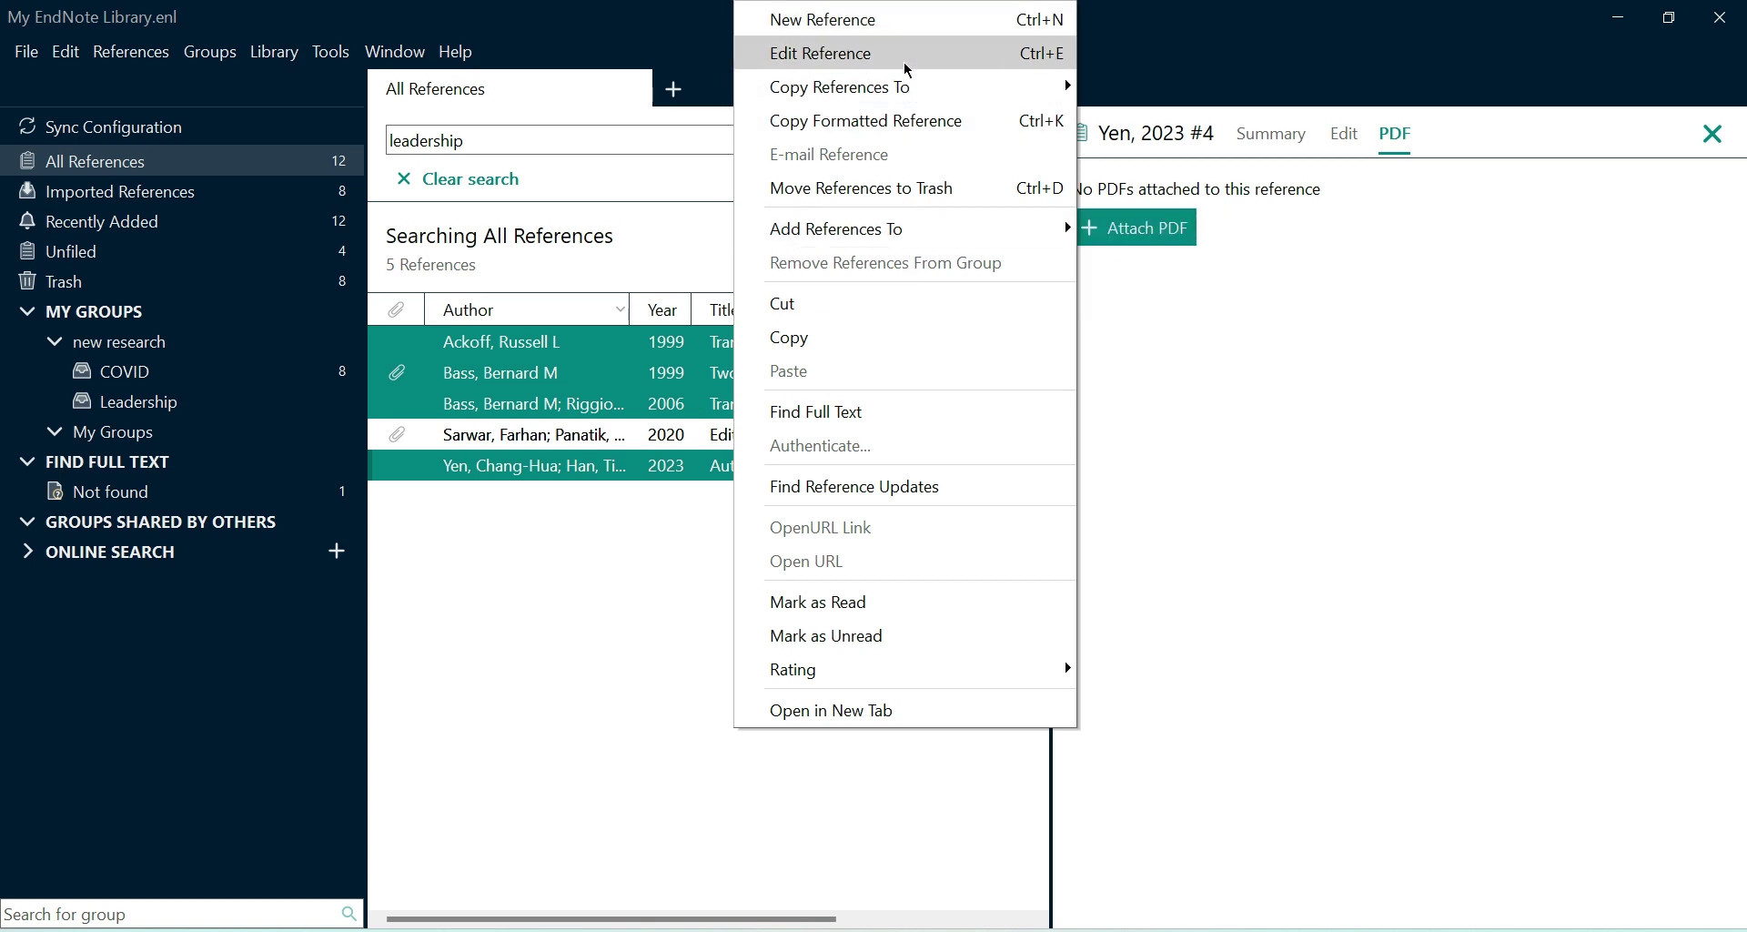
mouse_move(907, 232)
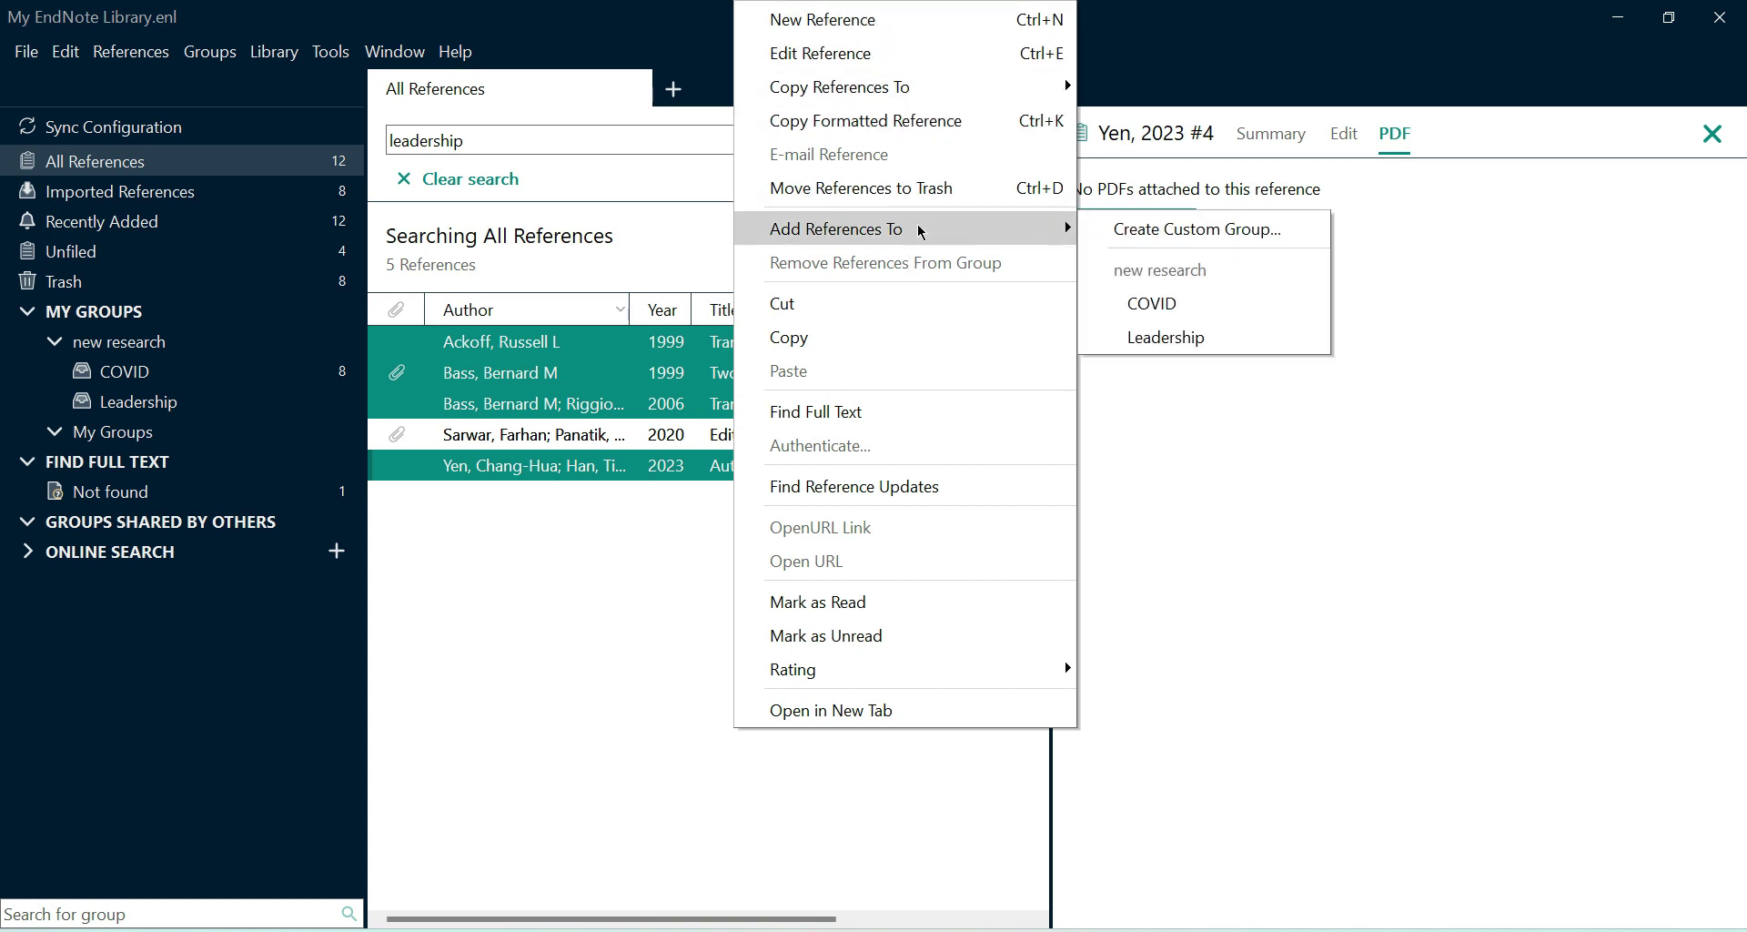
left_click(1192, 350)
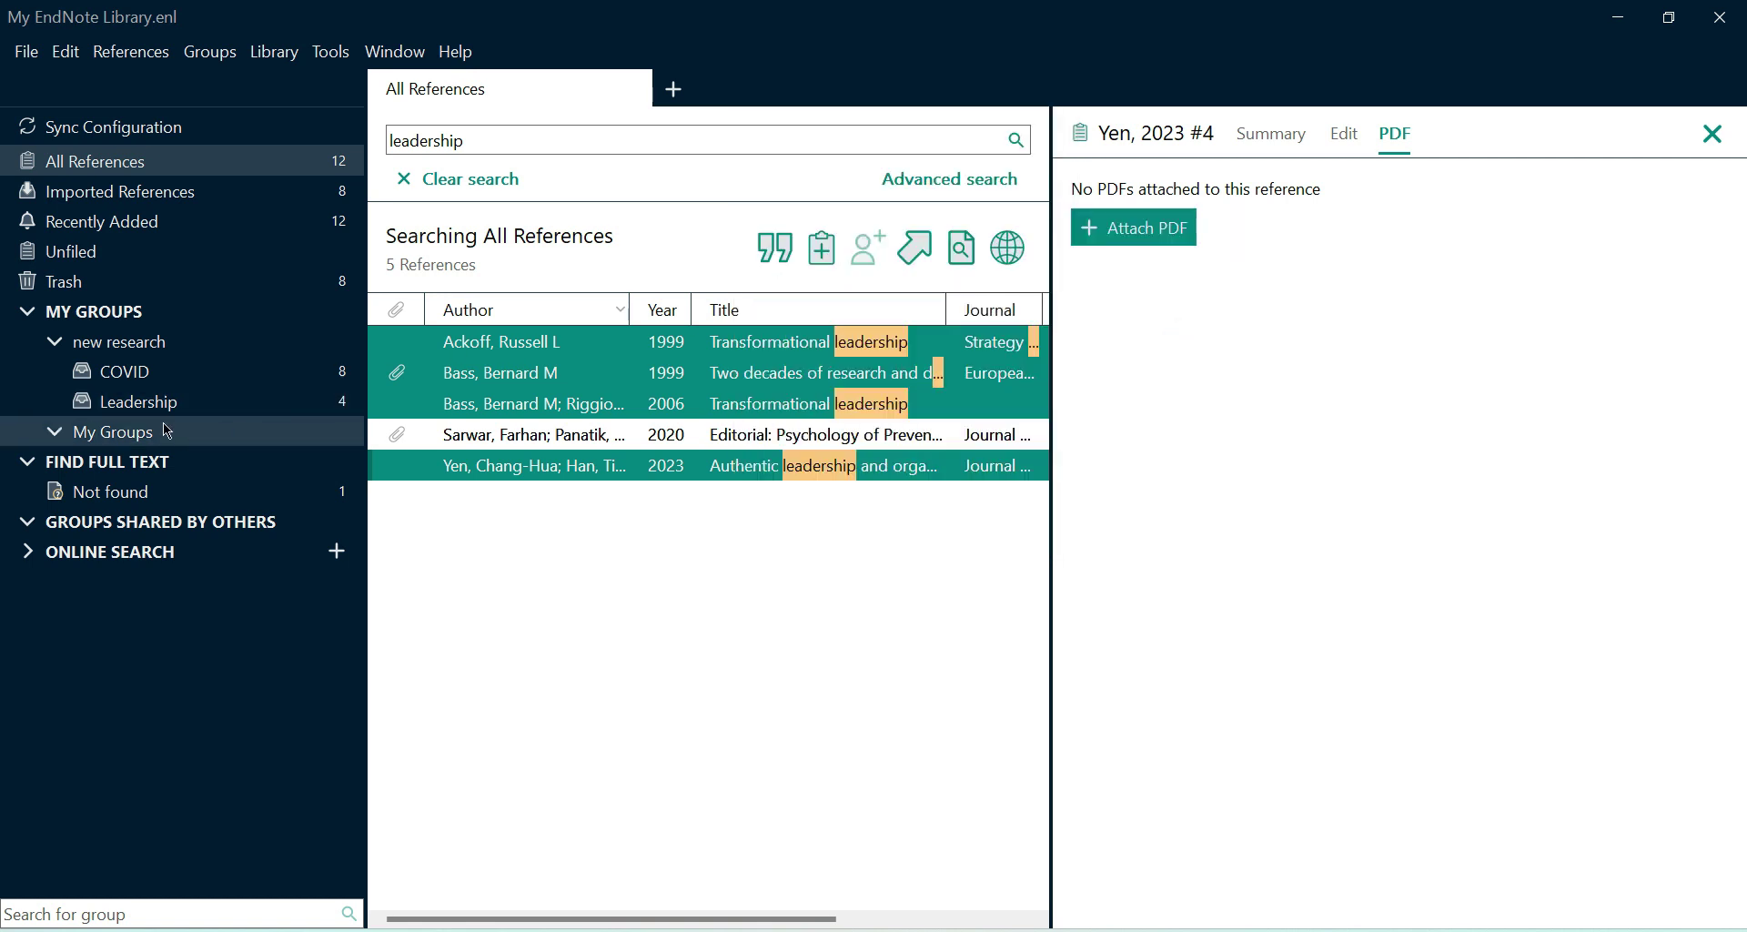
Step: Check the references held in the Leadership and COVID groups
left_click(123, 403)
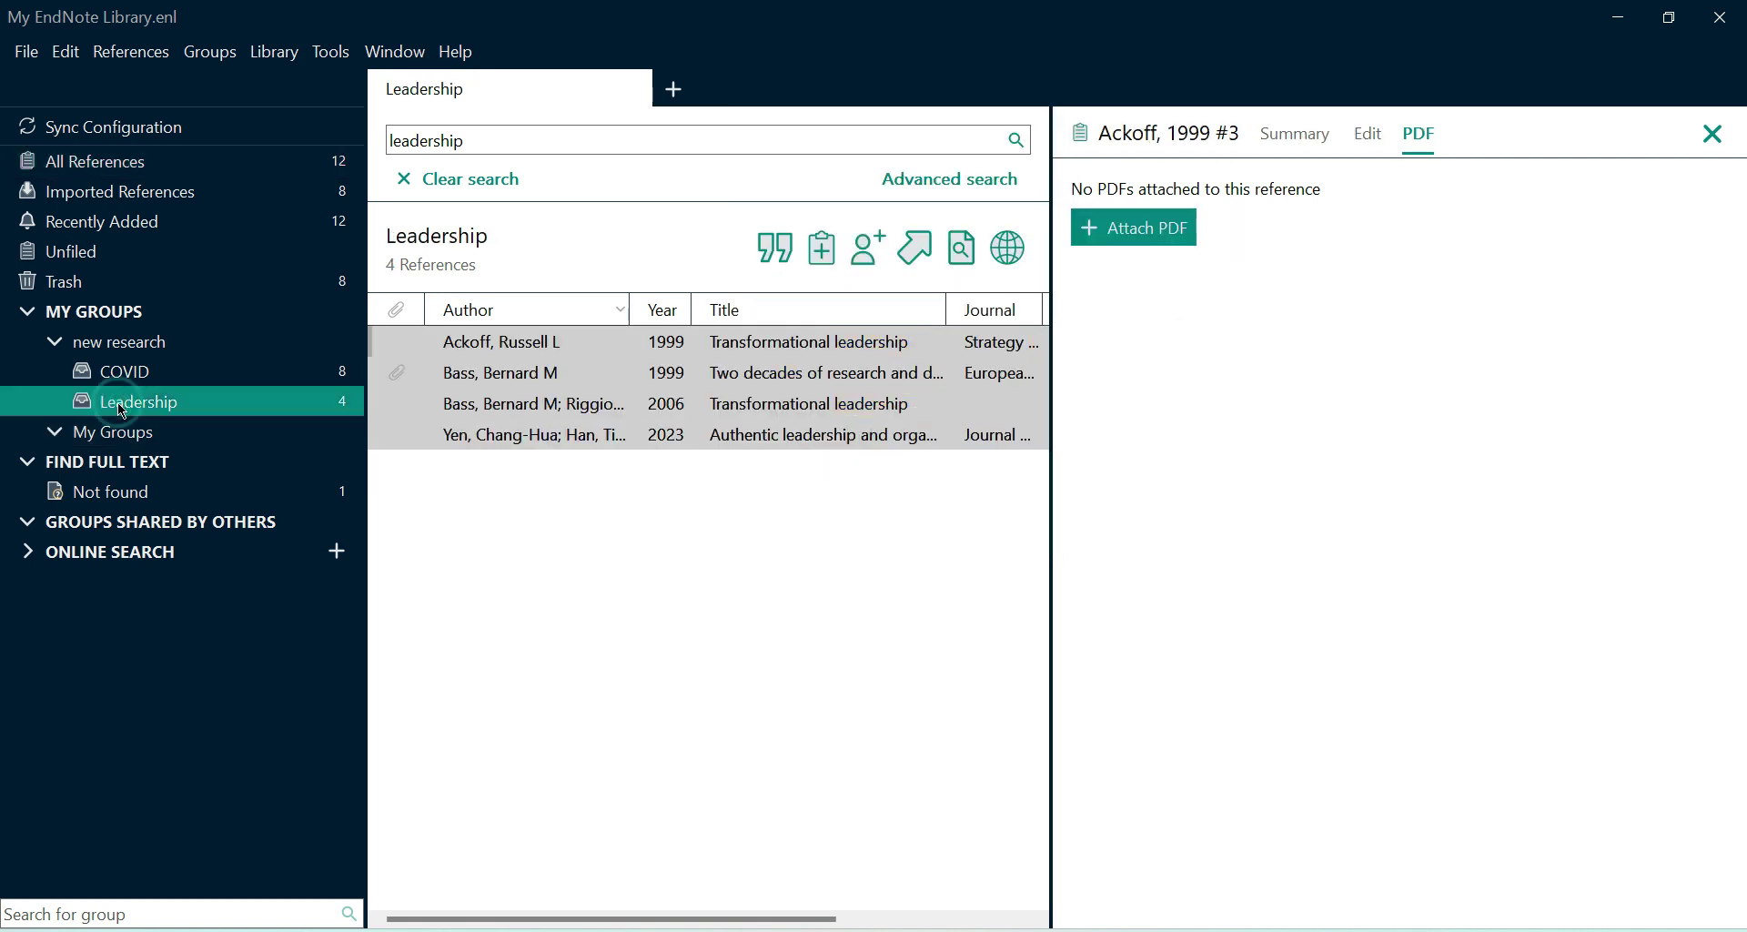
left_click(141, 375)
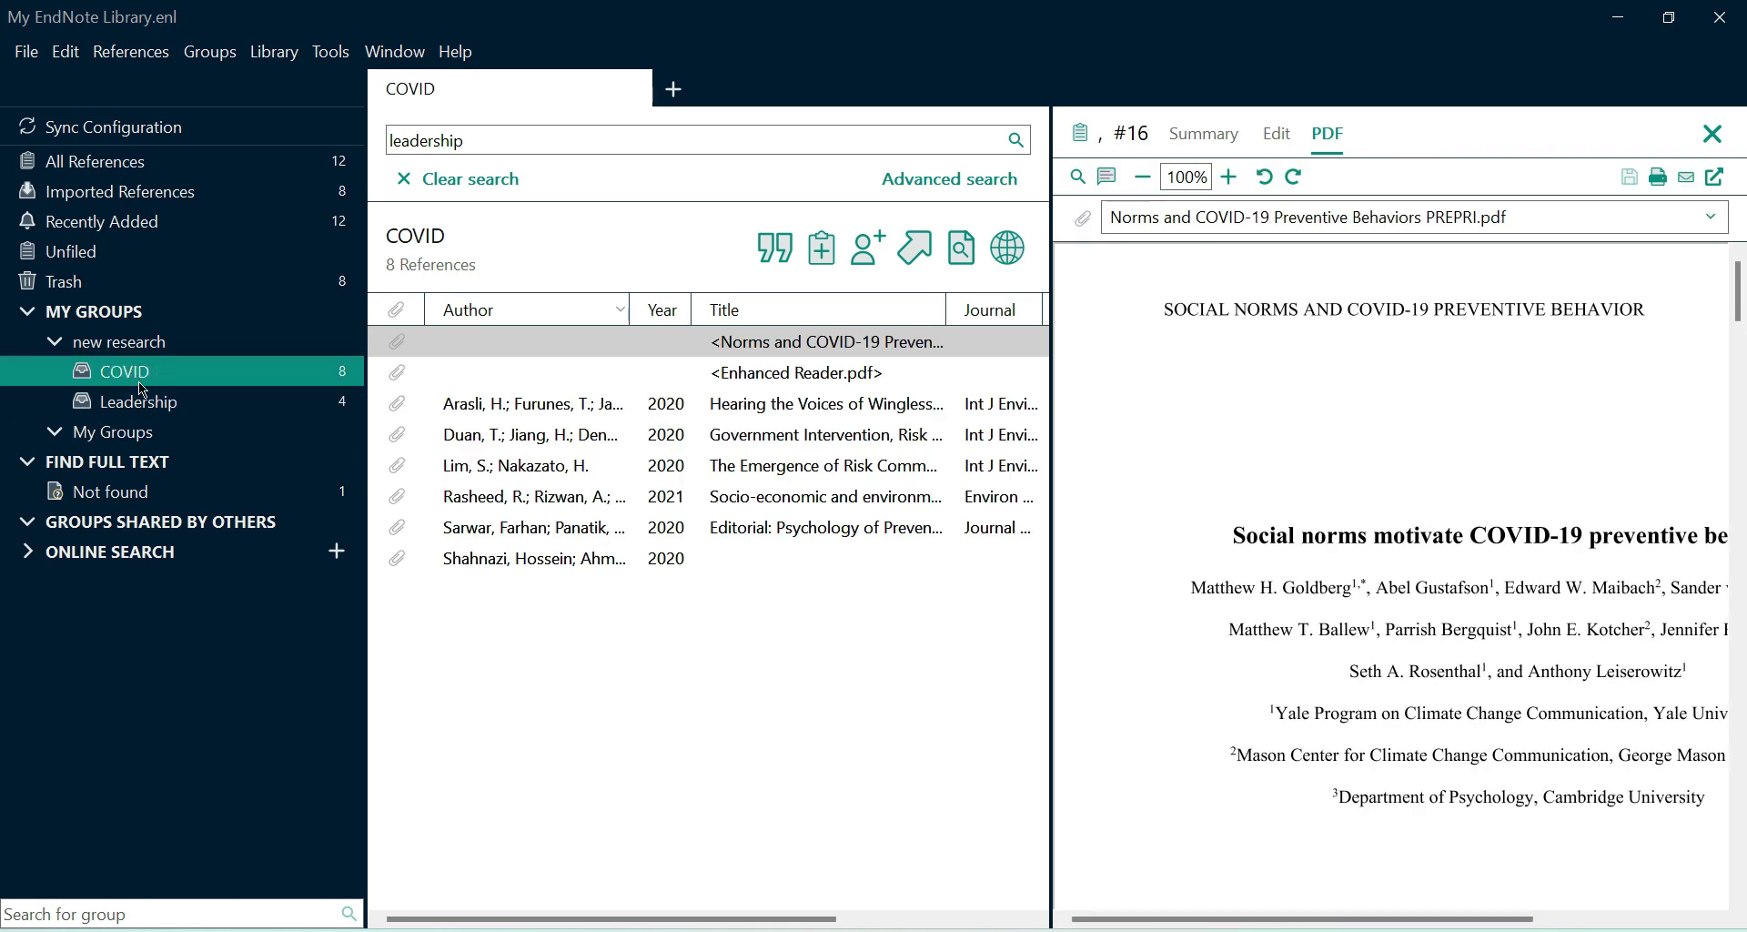
left_click(139, 405)
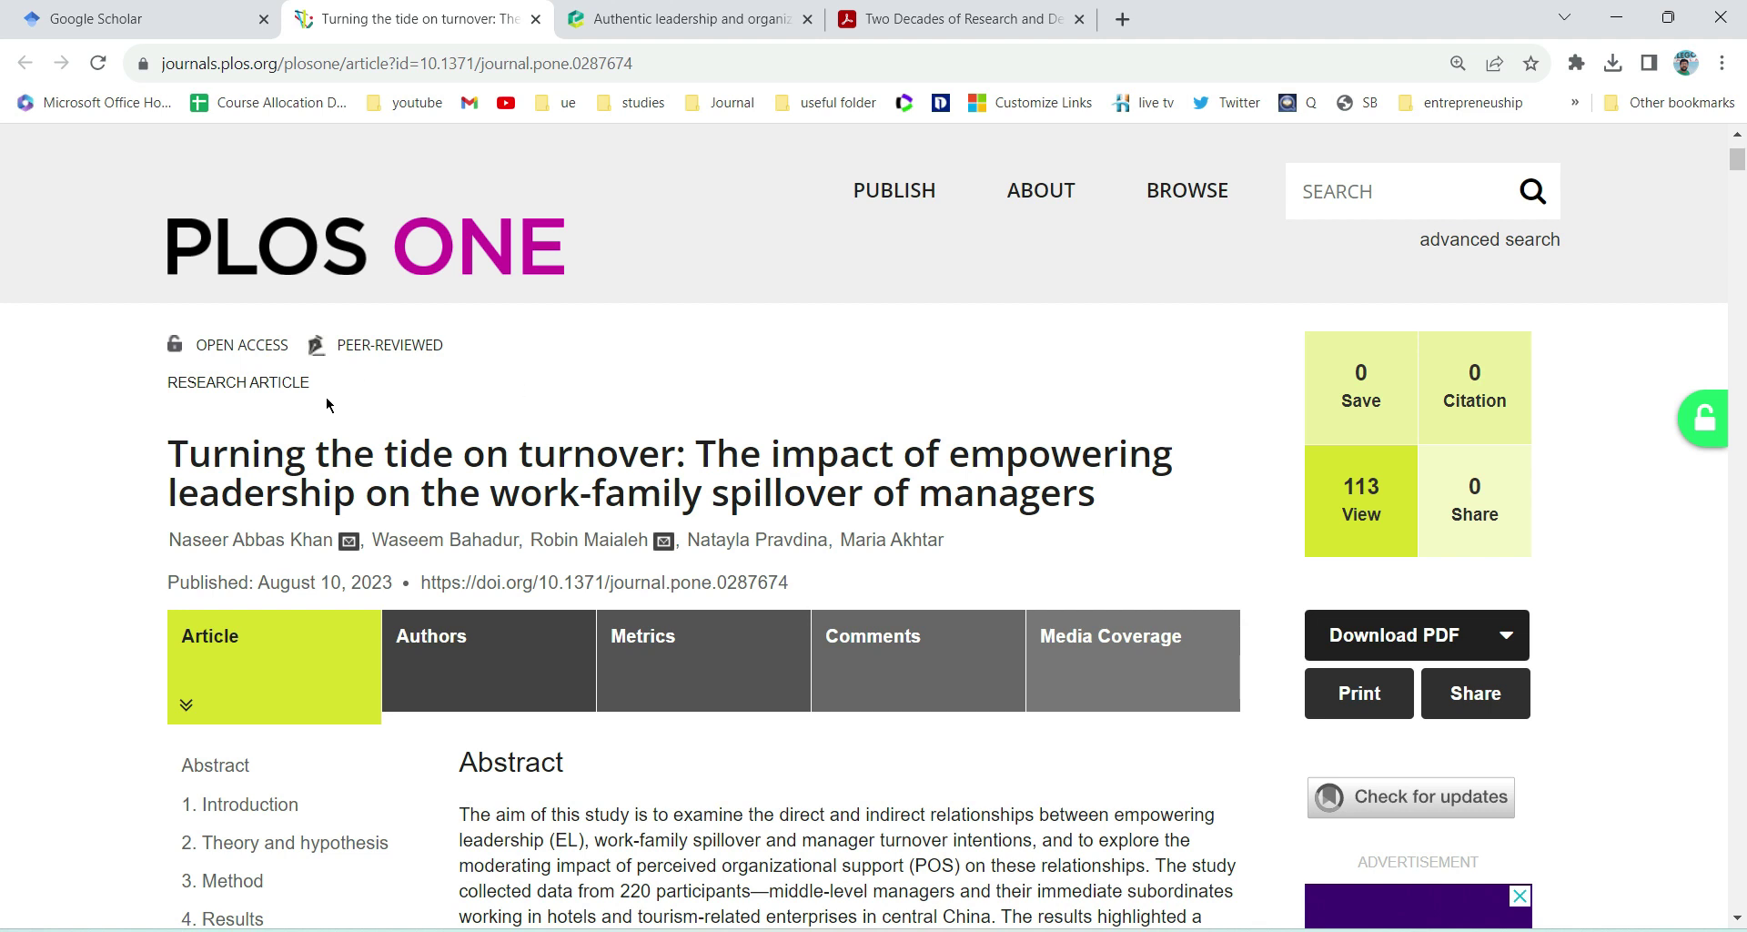
Step: Switch back to the EndNote library, clear the leadership search and show all references
key("alt+Tab")
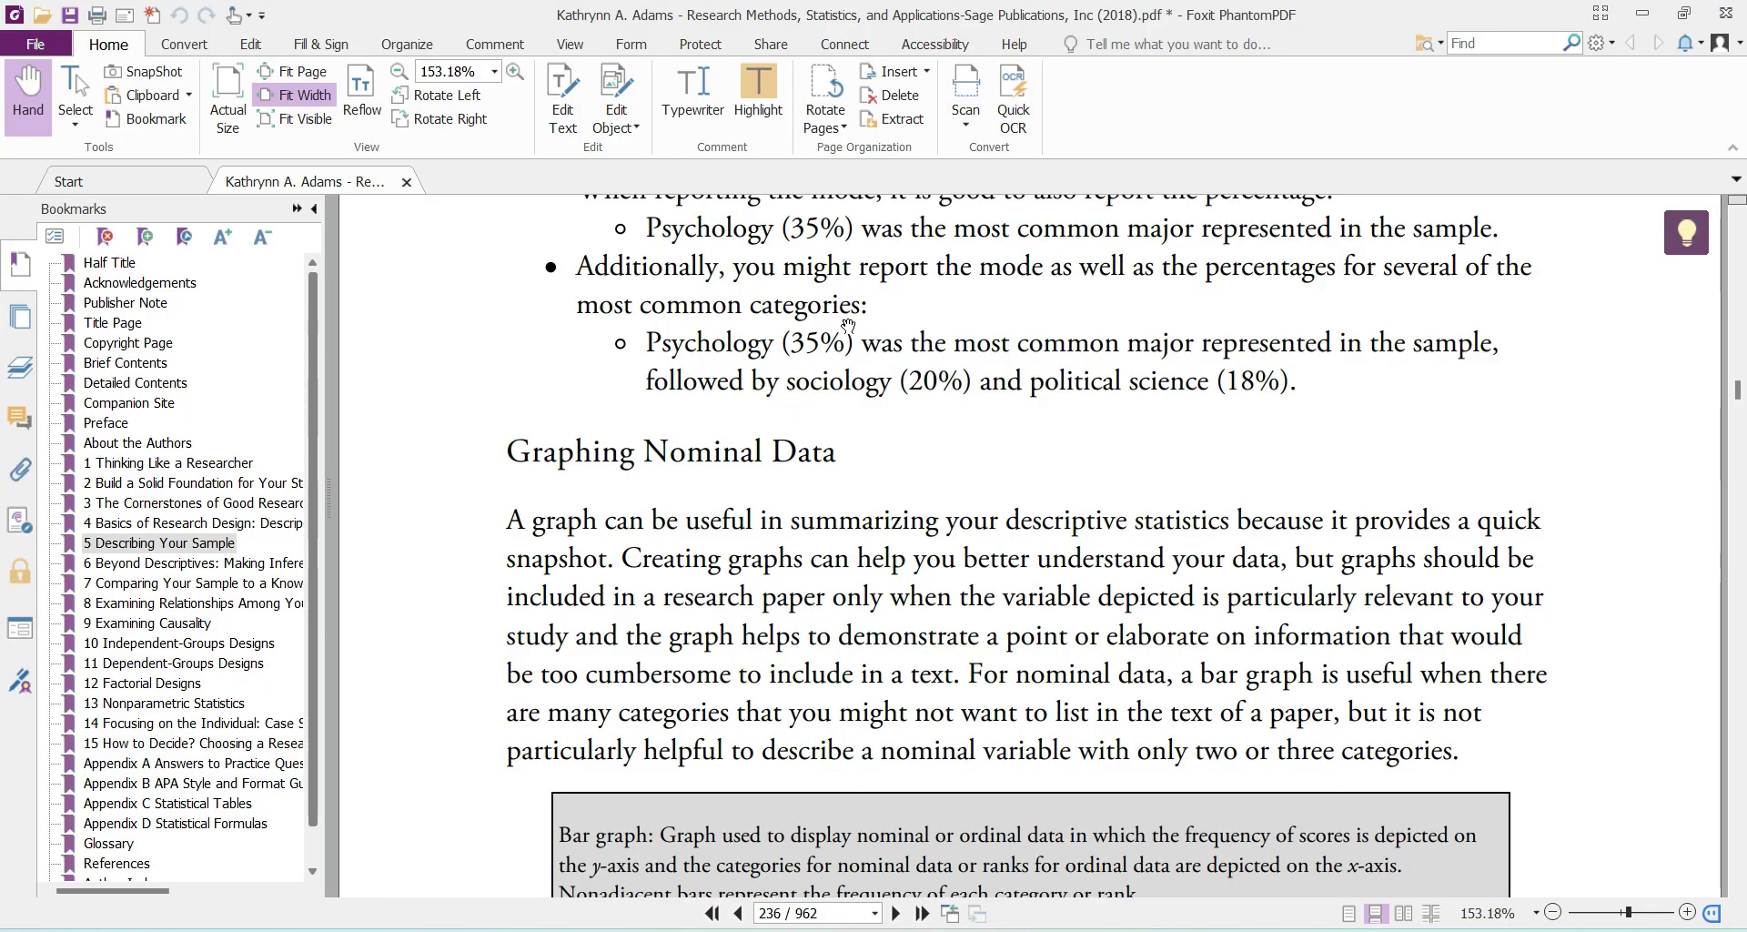
key("alt+Tab")
key("alt+Tab")
key("alt+Tab")
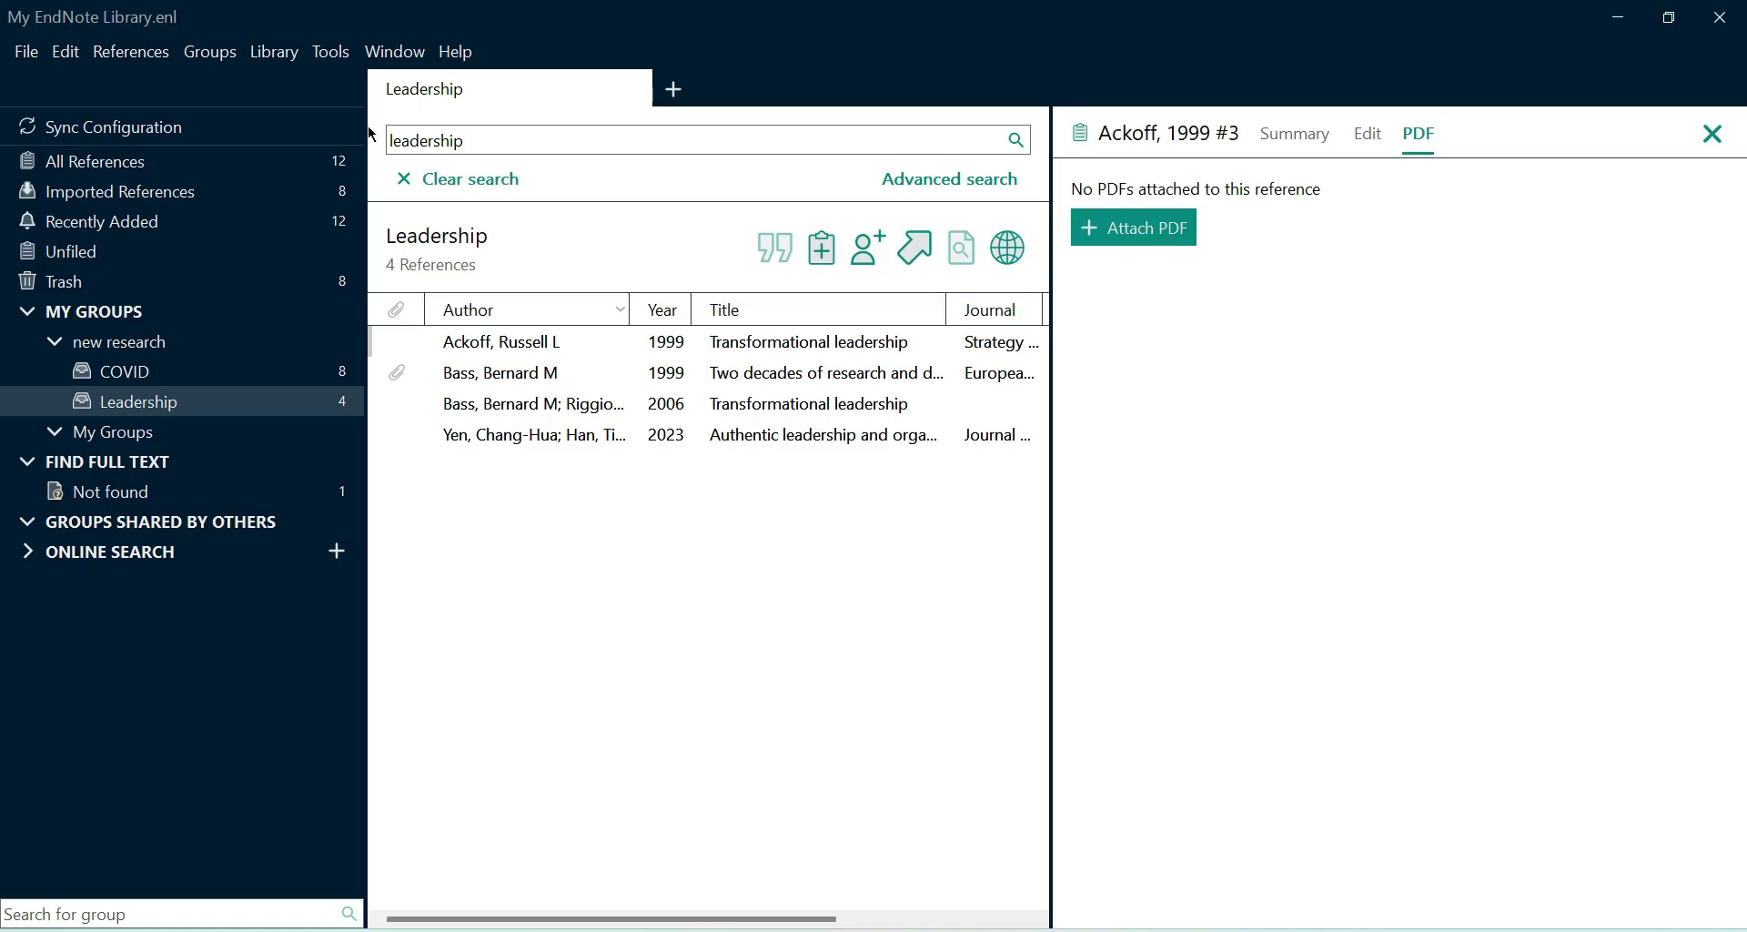
left_click(403, 179)
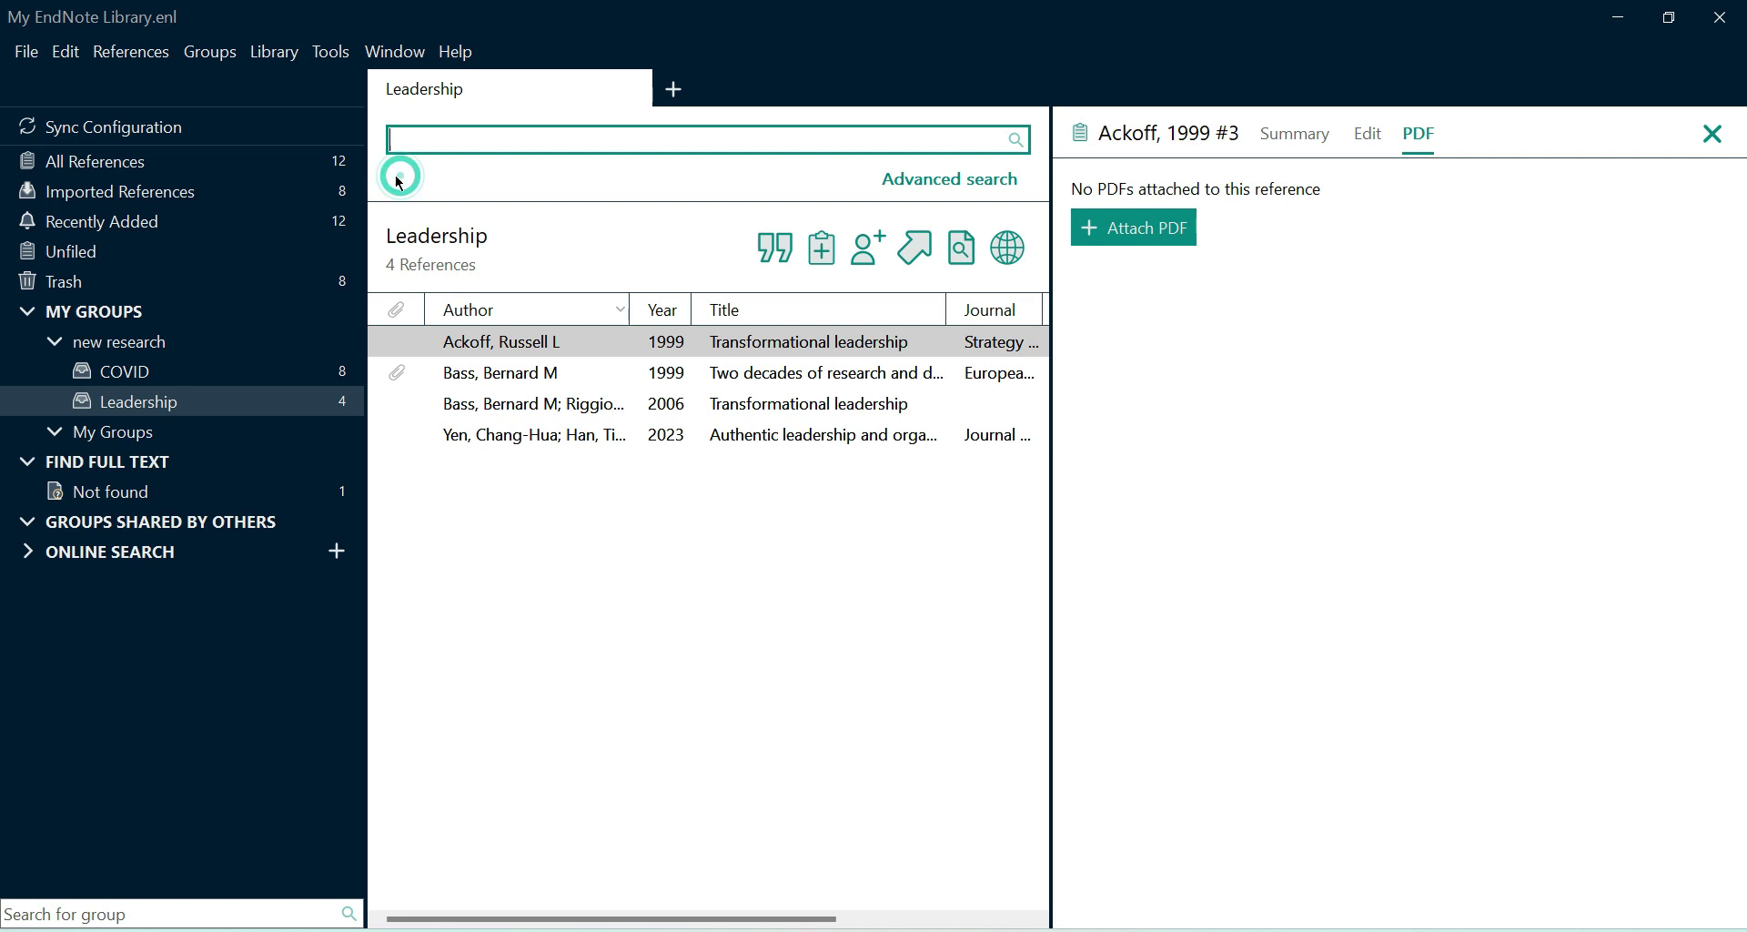
left_click(103, 163)
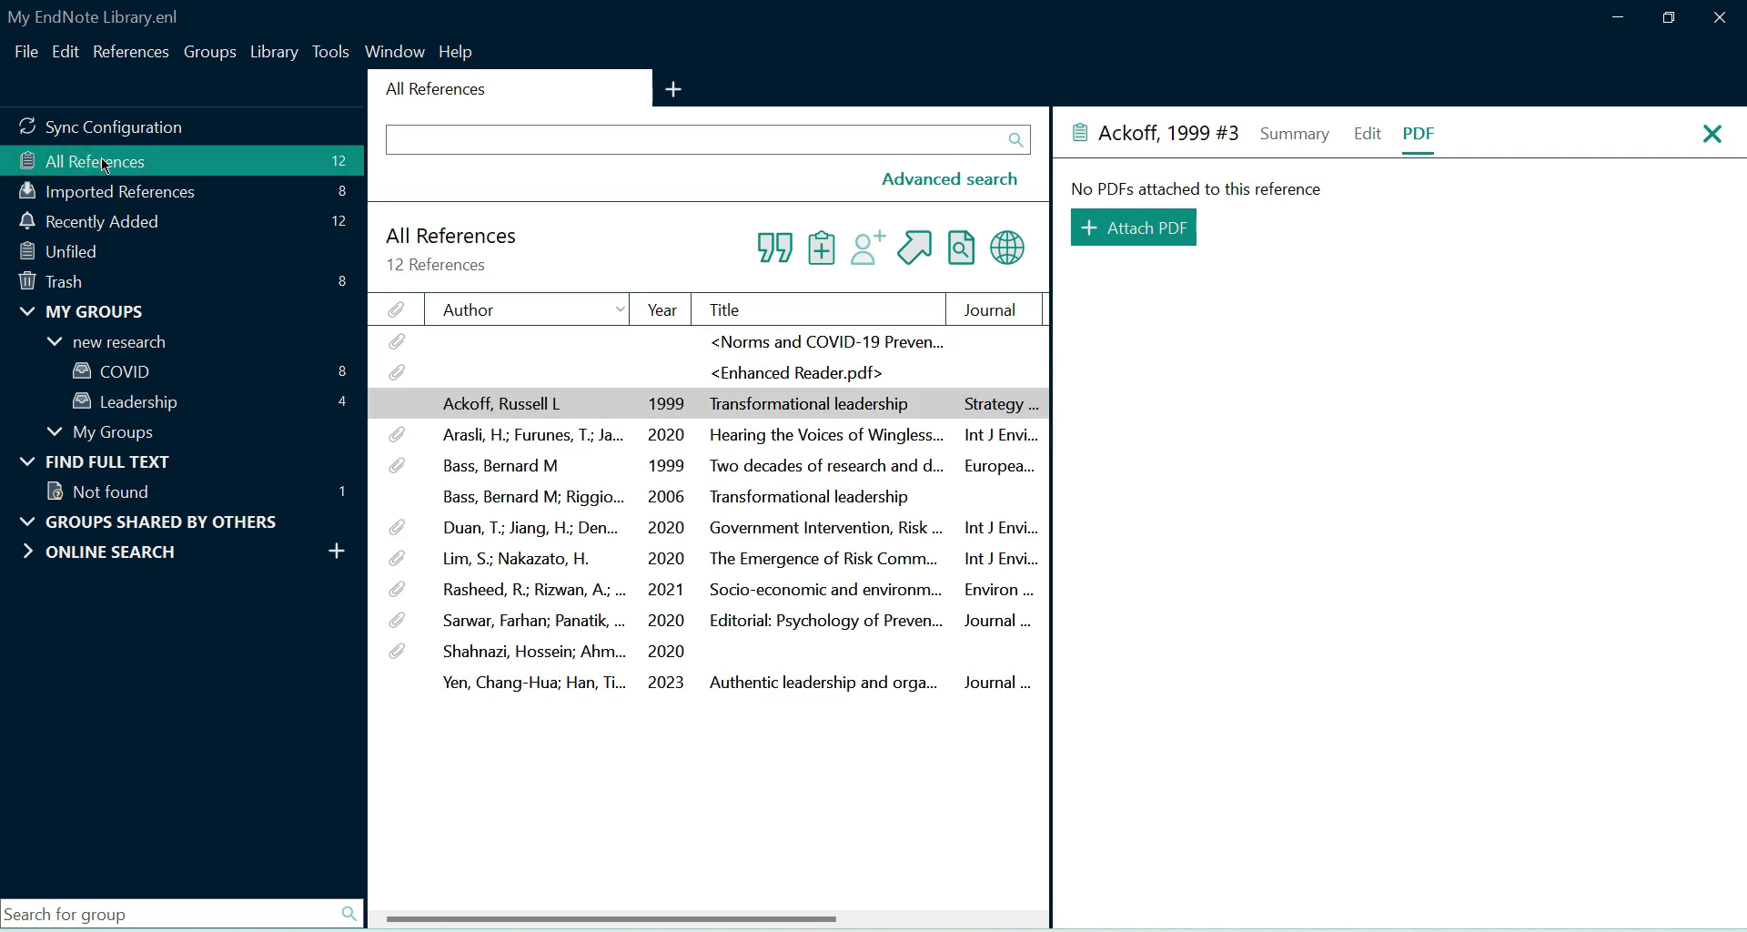
Step: Create a new Journal Article reference and fill in all five authors from the PLOS ONE article open in the browser
left_click(821, 248)
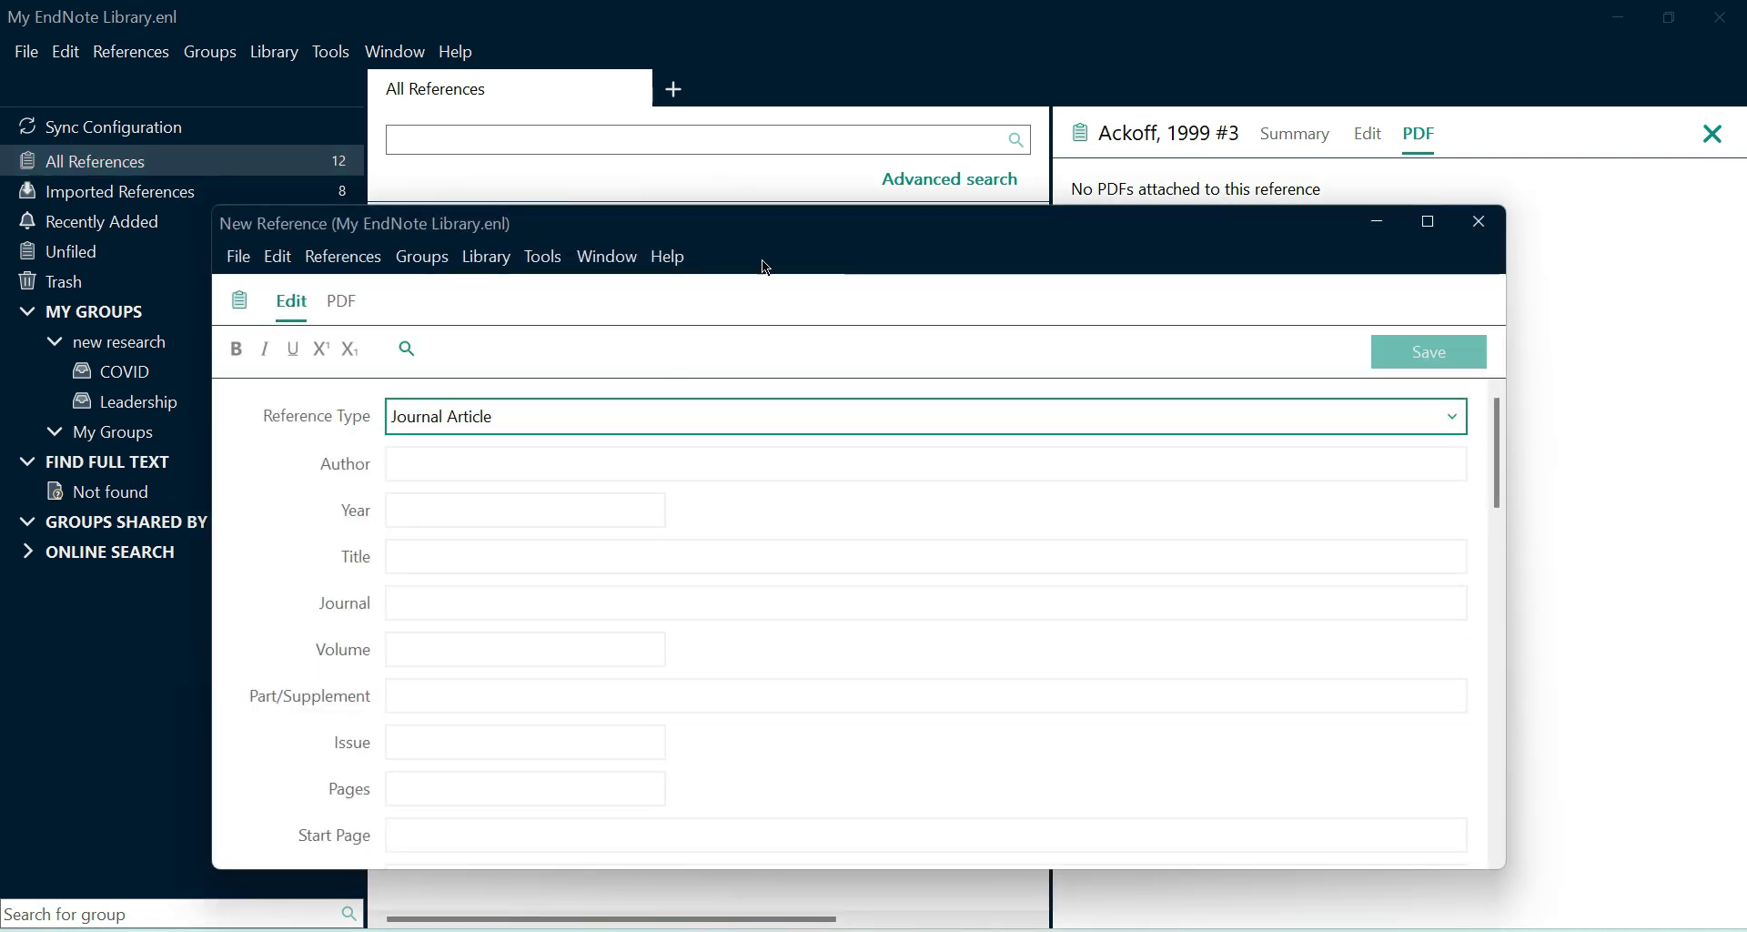
left_click_drag(790, 239, 827, 144)
left_click(491, 361)
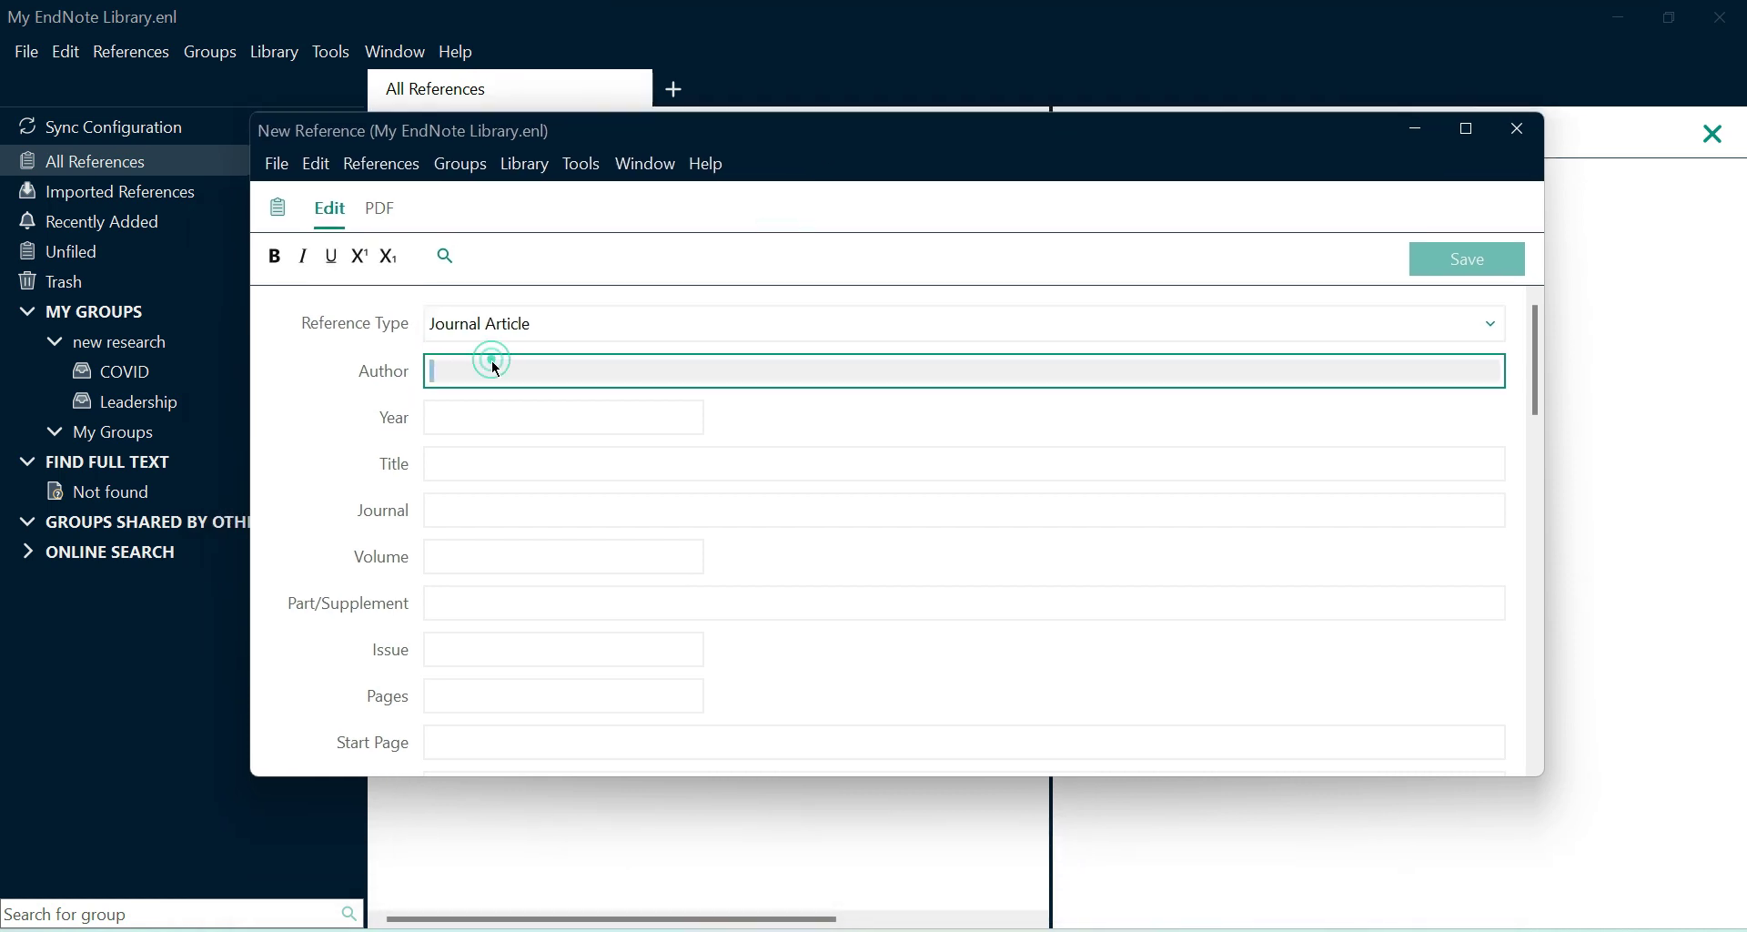
key("alt+Tab")
key("alt+Tab")
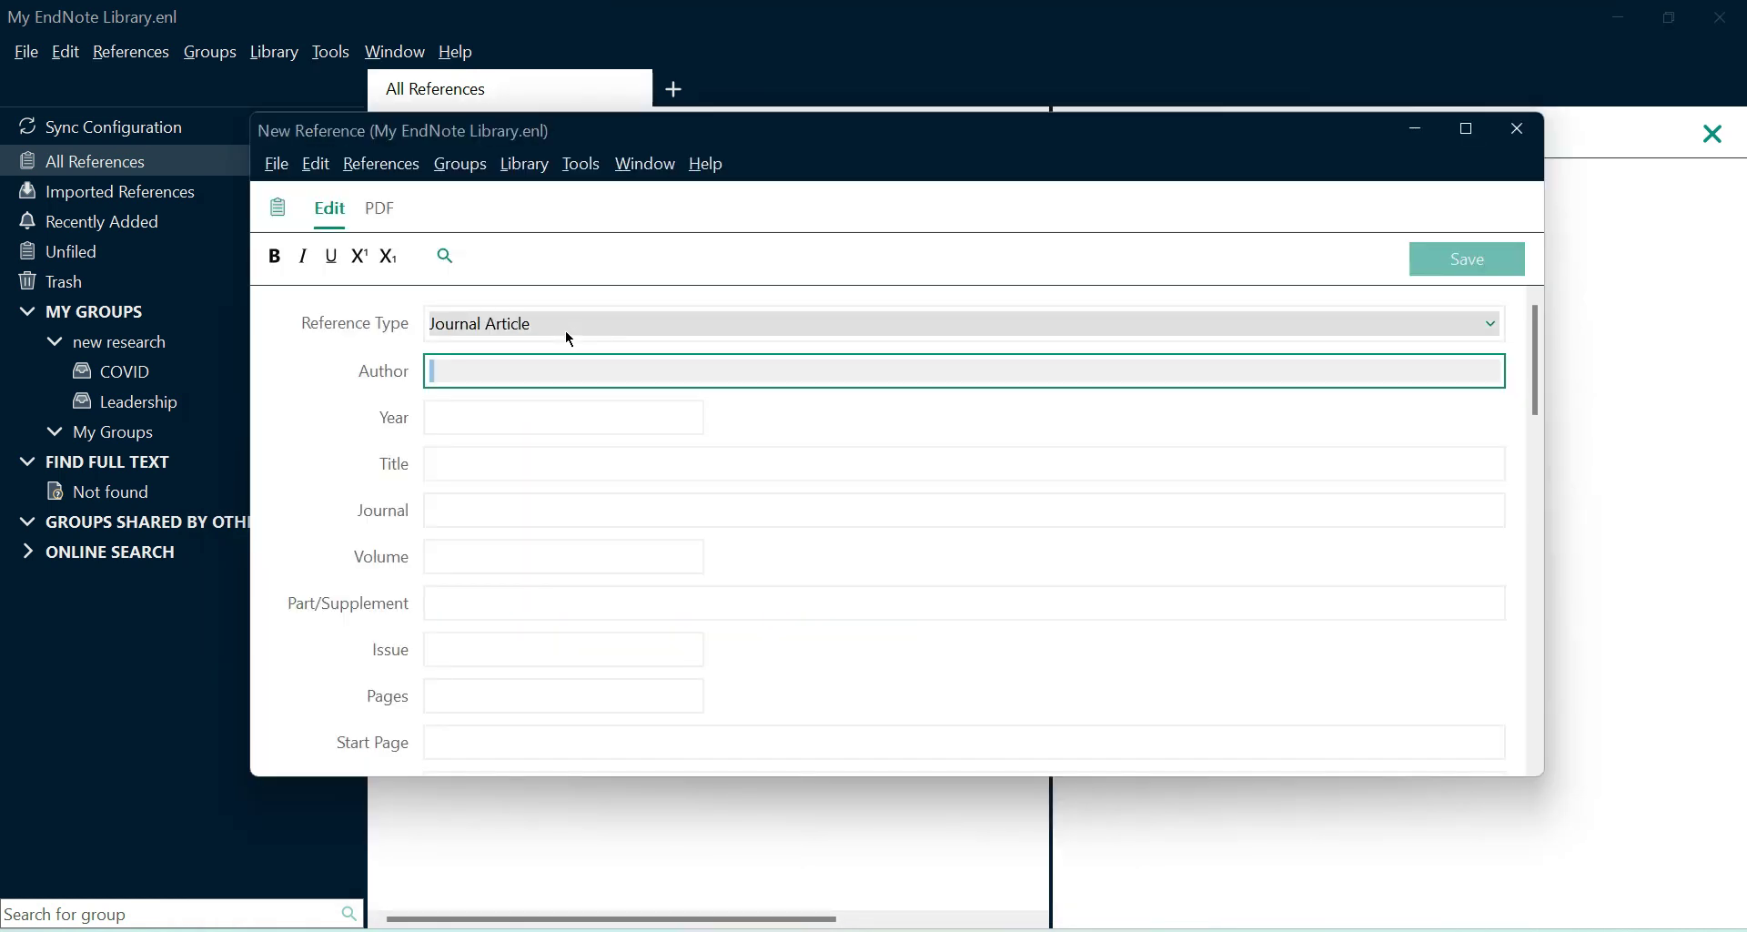
key("alt+Tab")
key("alt+Tab")
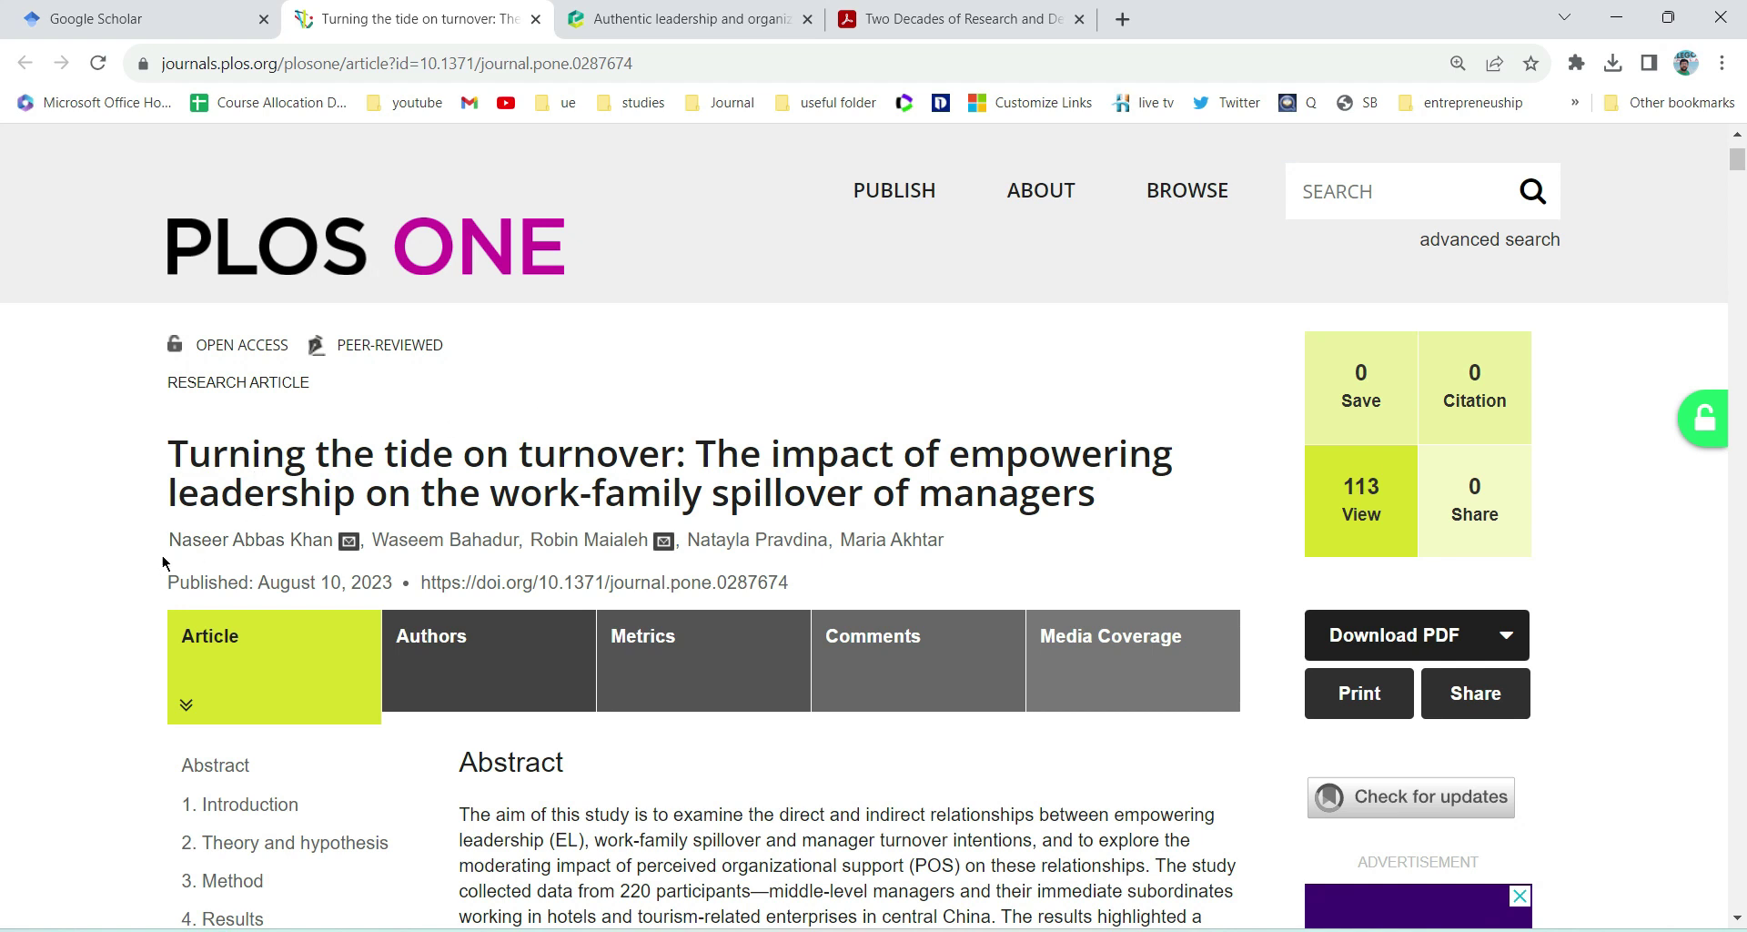
left_click_drag(156, 542, 953, 545)
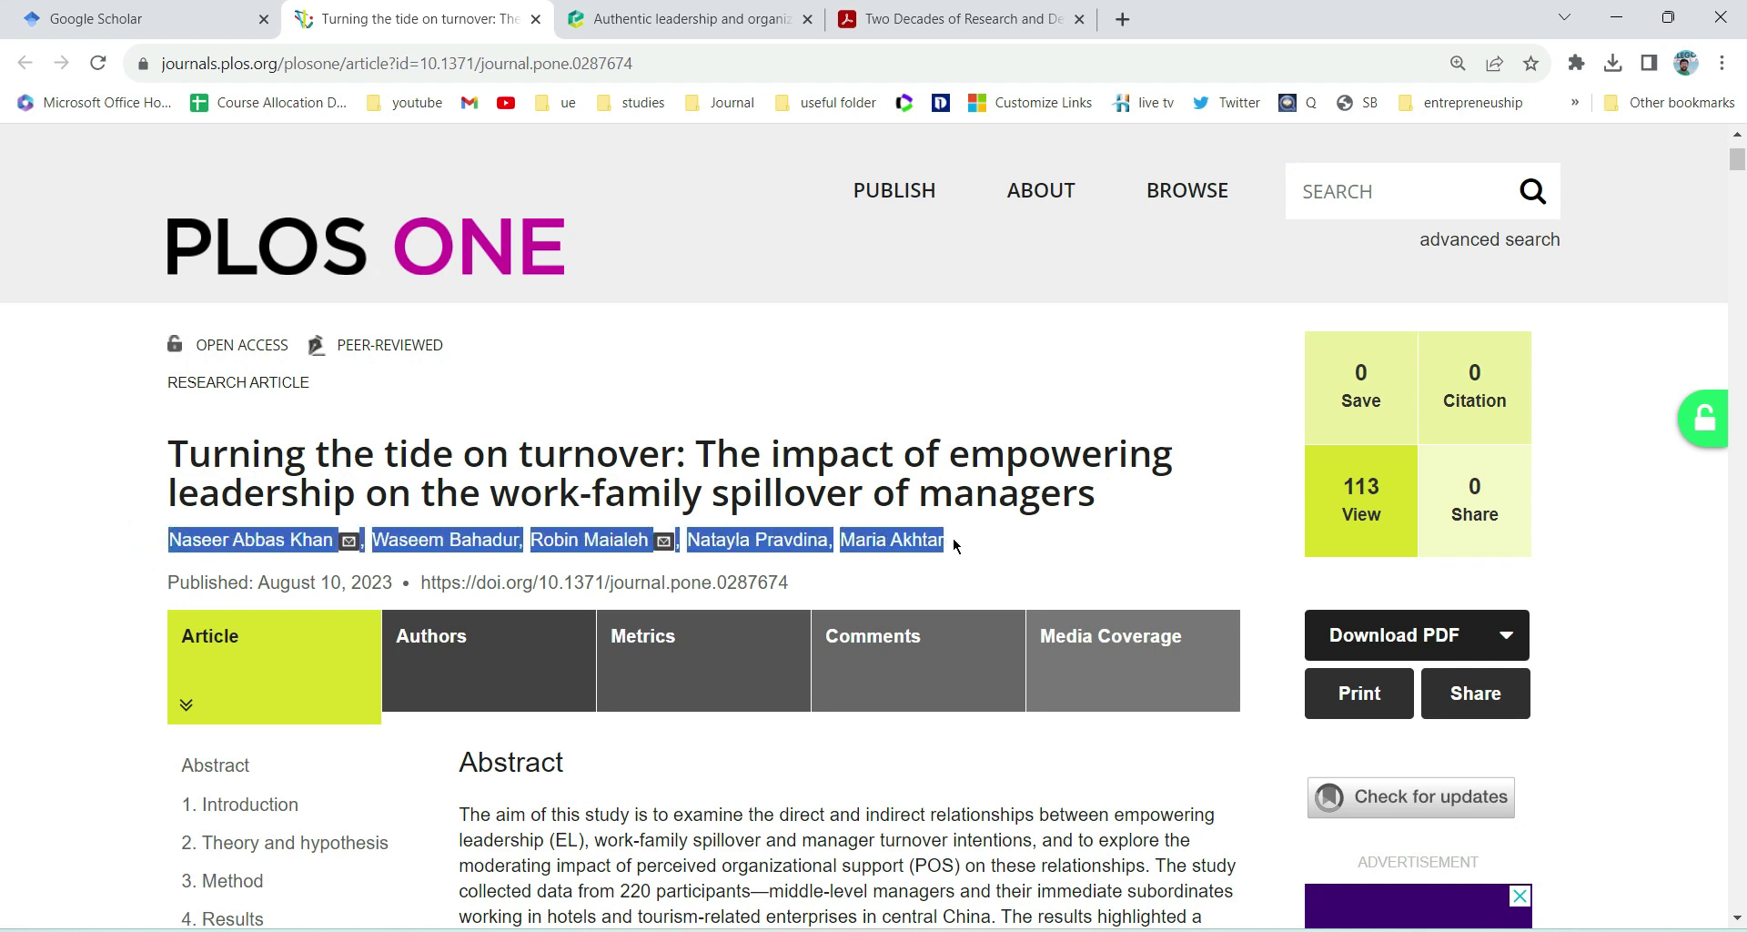
key("alt+Tab")
type("Naseer Abbas Khan ,Waseem Bahadur,Robin Maialeh ,Natayla Pravdina,Maria Akhtar")
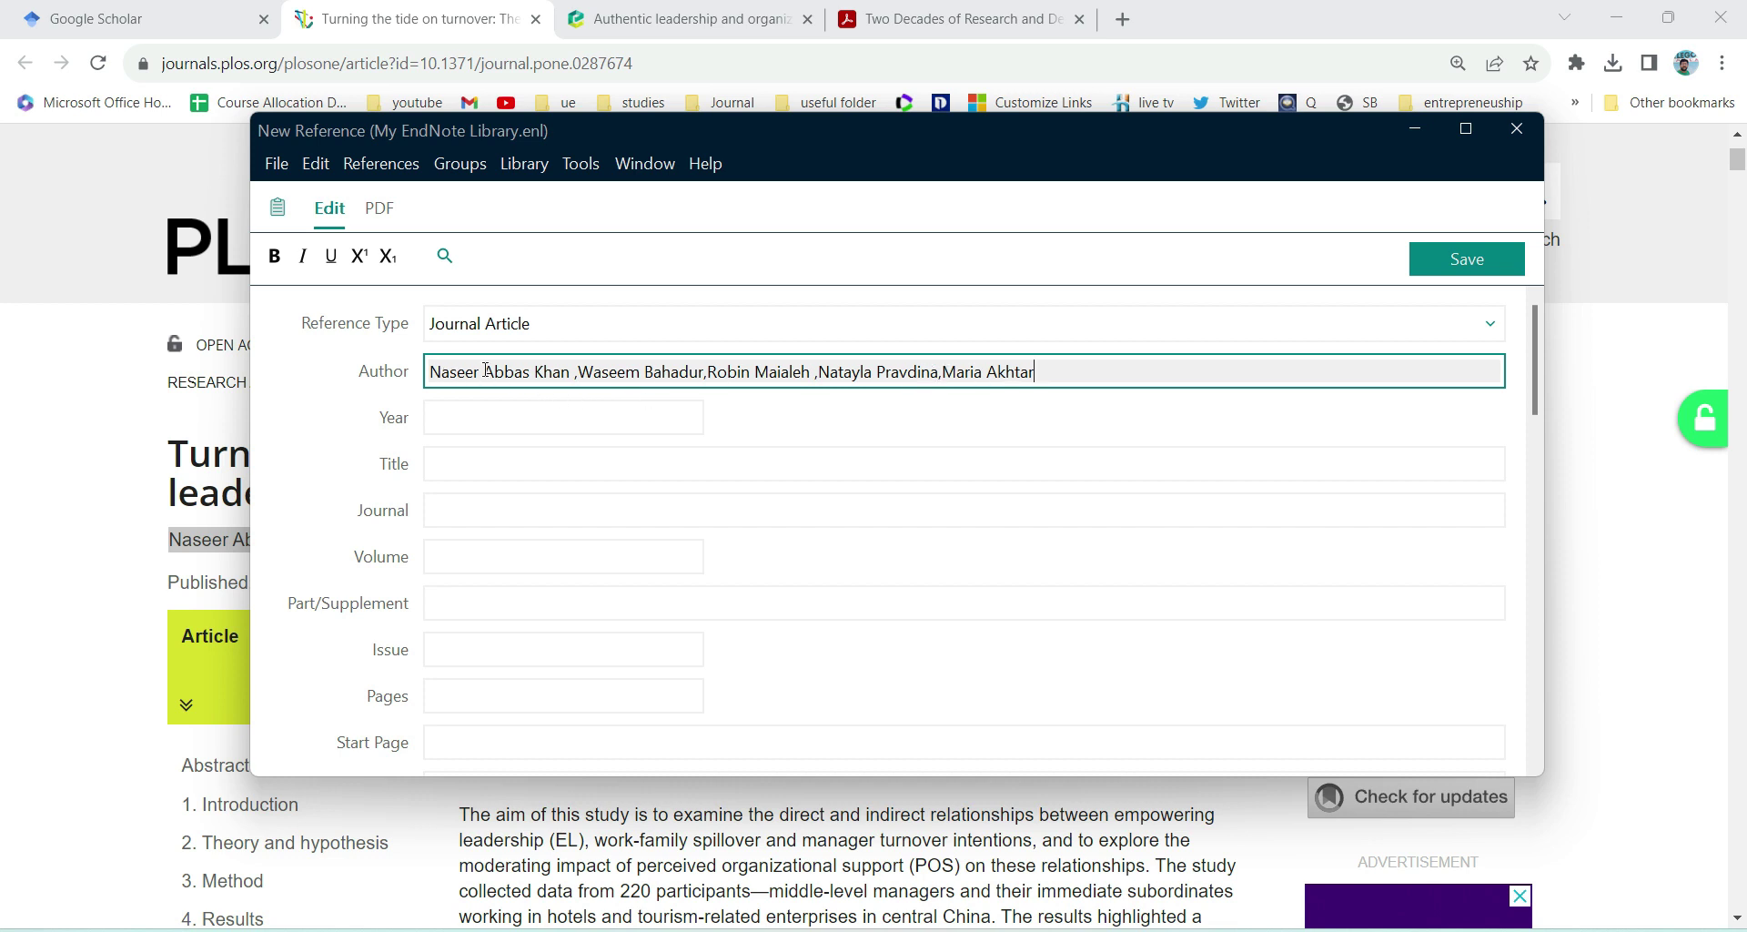
Step: Set the new reference's year to 2023, the publication year on the article page
left_click(521, 417)
key("alt+Tab")
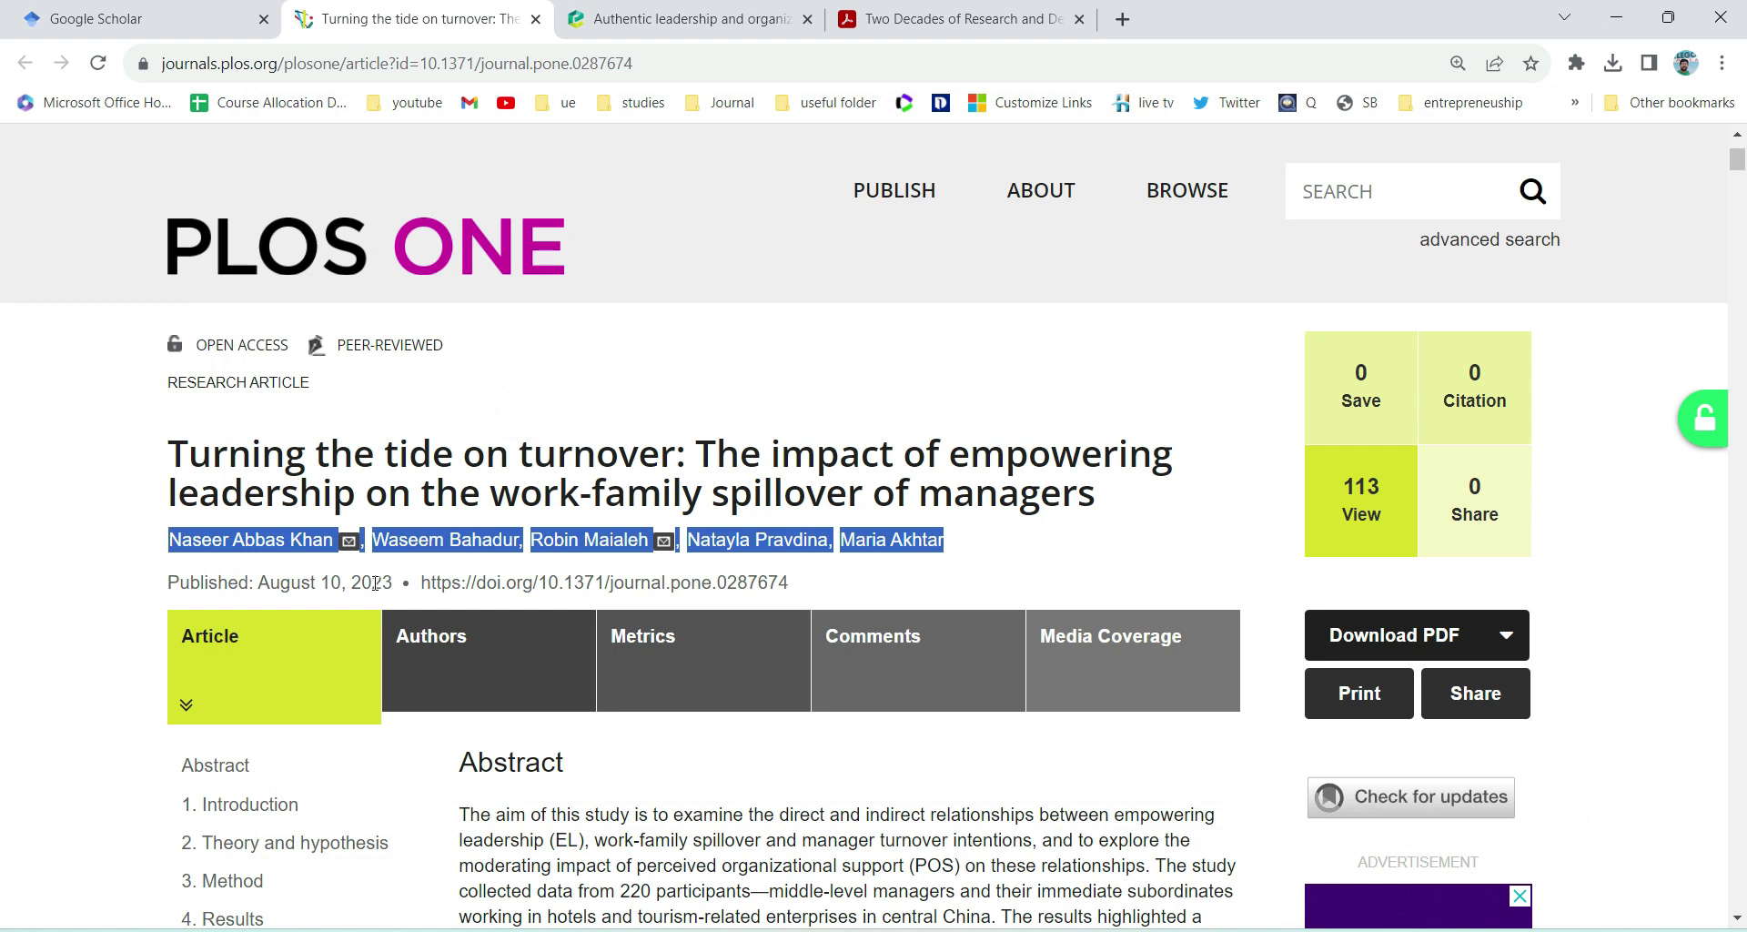
key("alt+Tab")
type("2023")
Step: Copy the article title "Turning the tide on turnover: The impact of empowering leadership on the work-family spillover of managers" into the reference's title
key("alt+Tab")
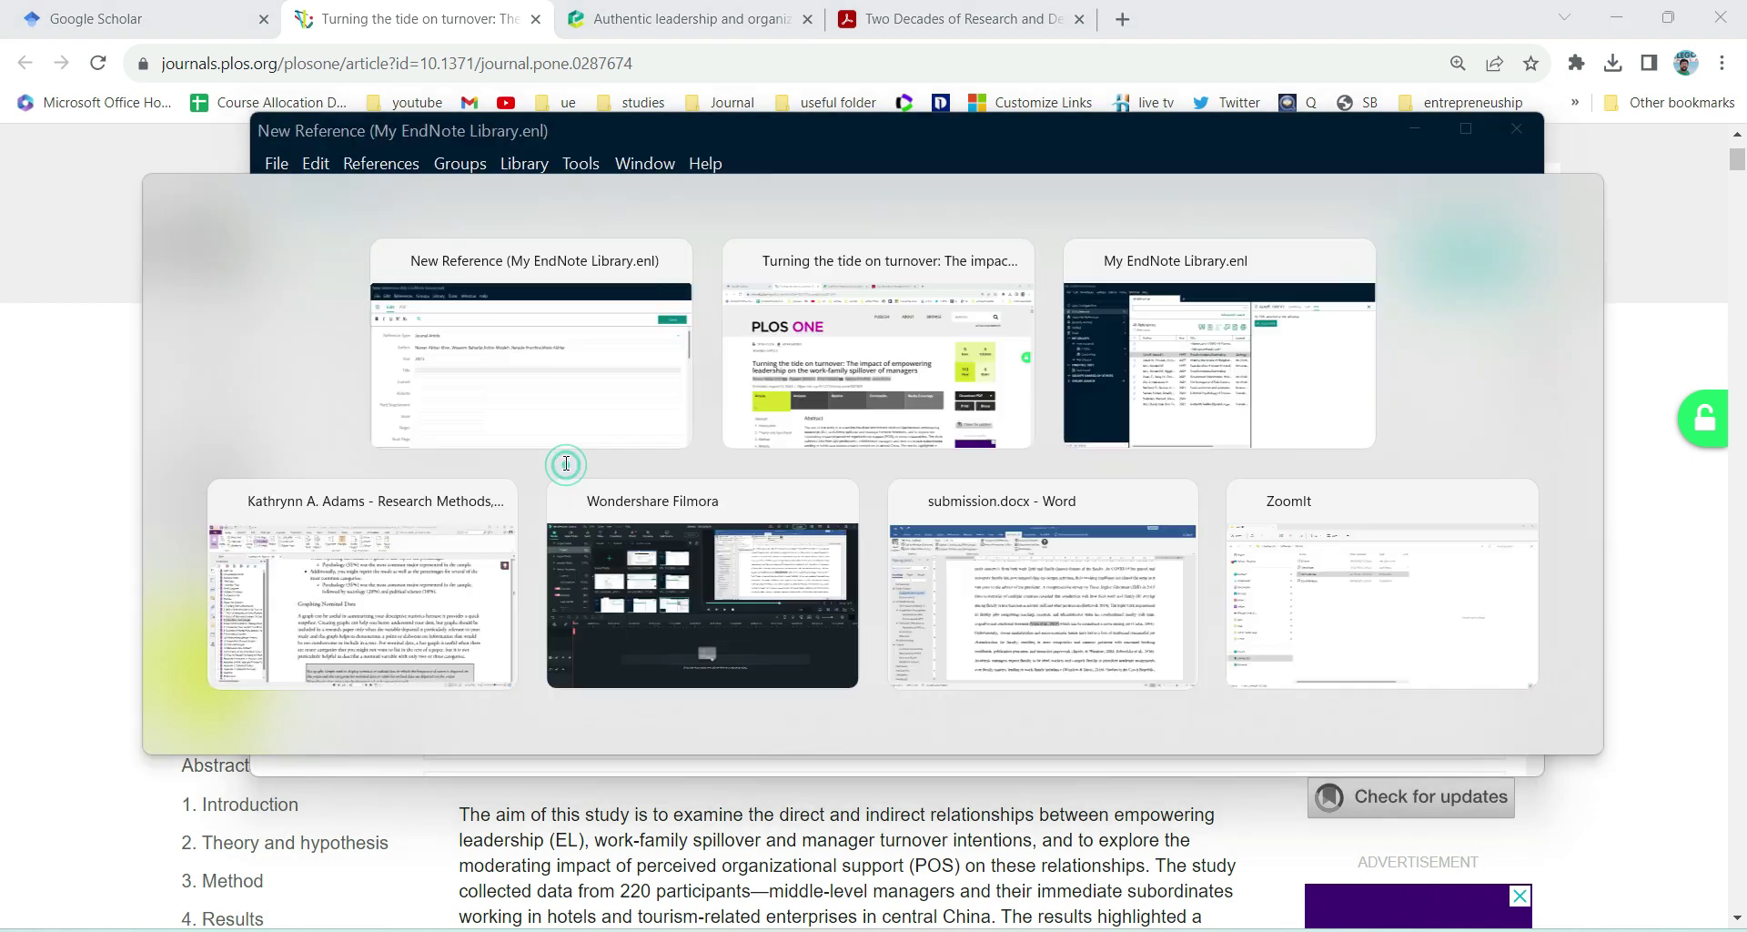
left_click_drag(173, 452, 1119, 499)
key("ctrl+c")
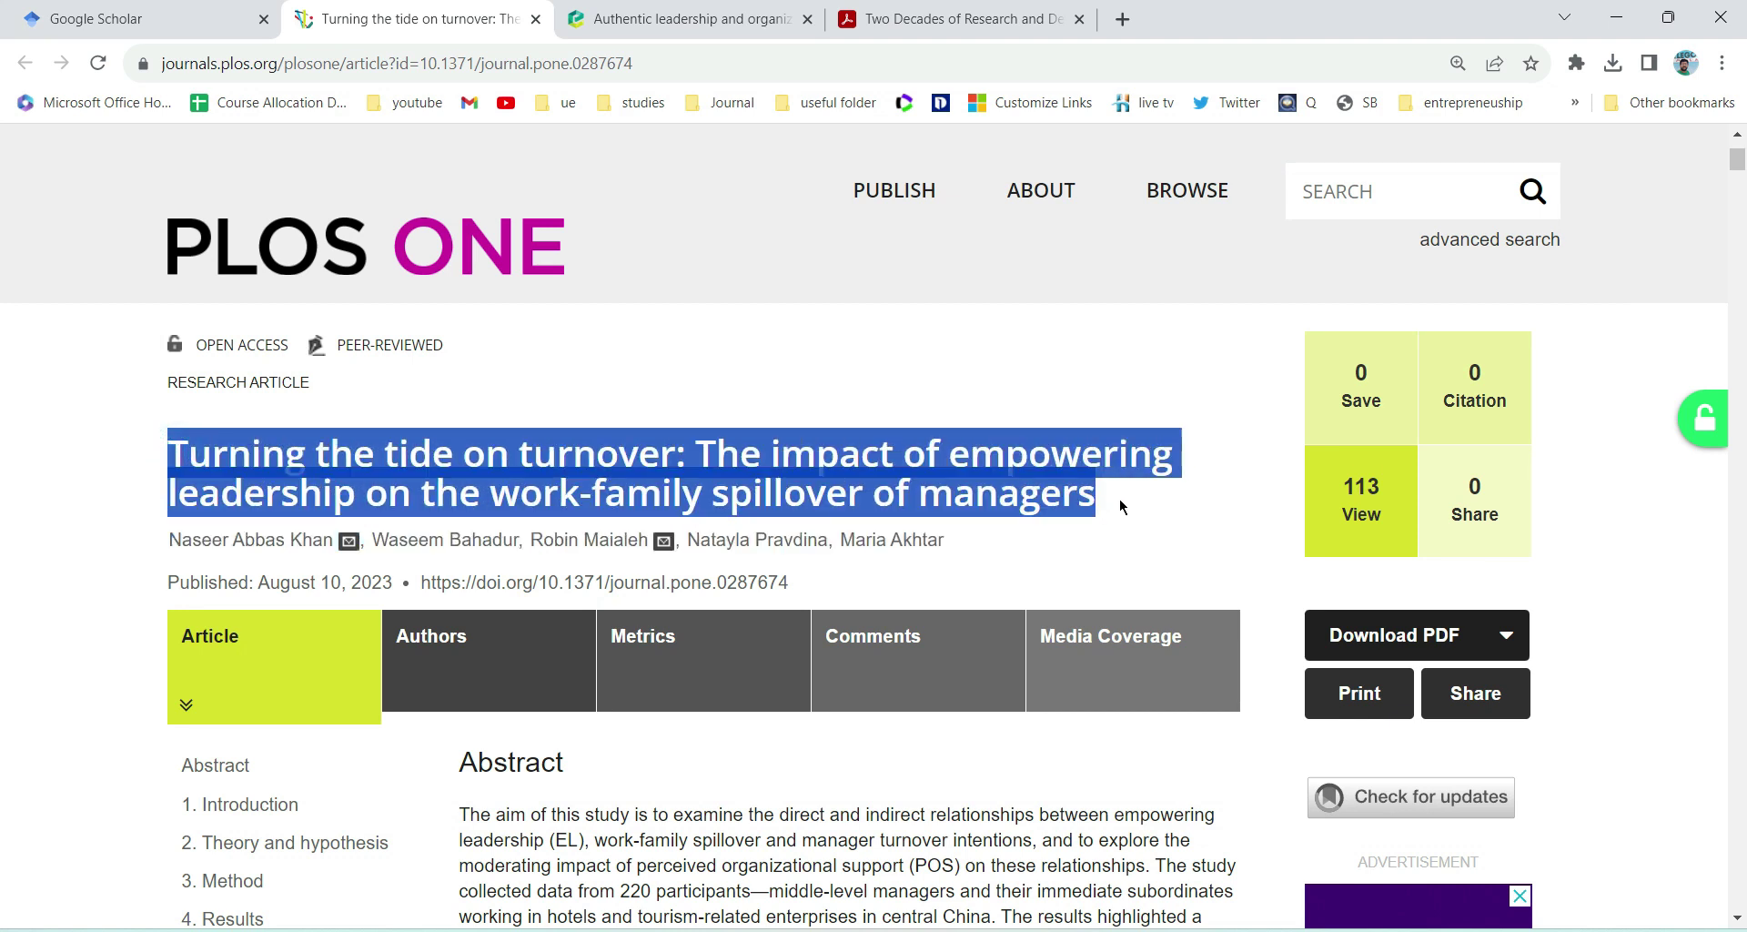
key("alt+Tab")
key("ctrl+v")
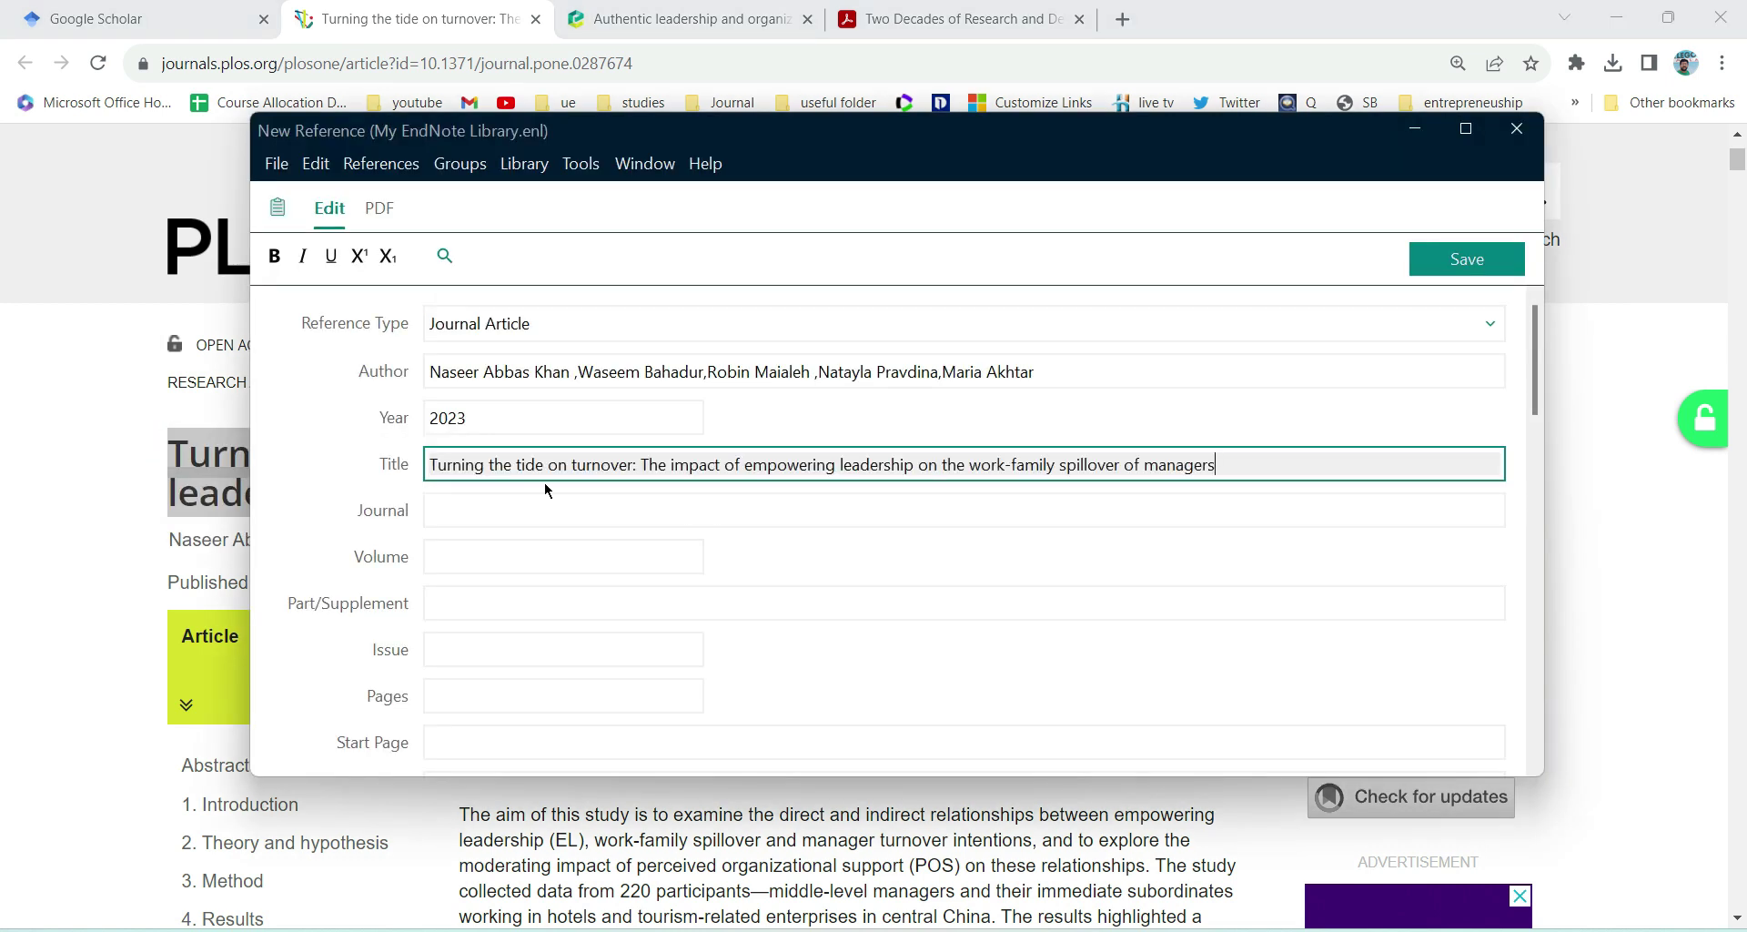
Step: Enter PLOS ONE as the reference's journal name
left_click(482, 504)
key("alt+Tab")
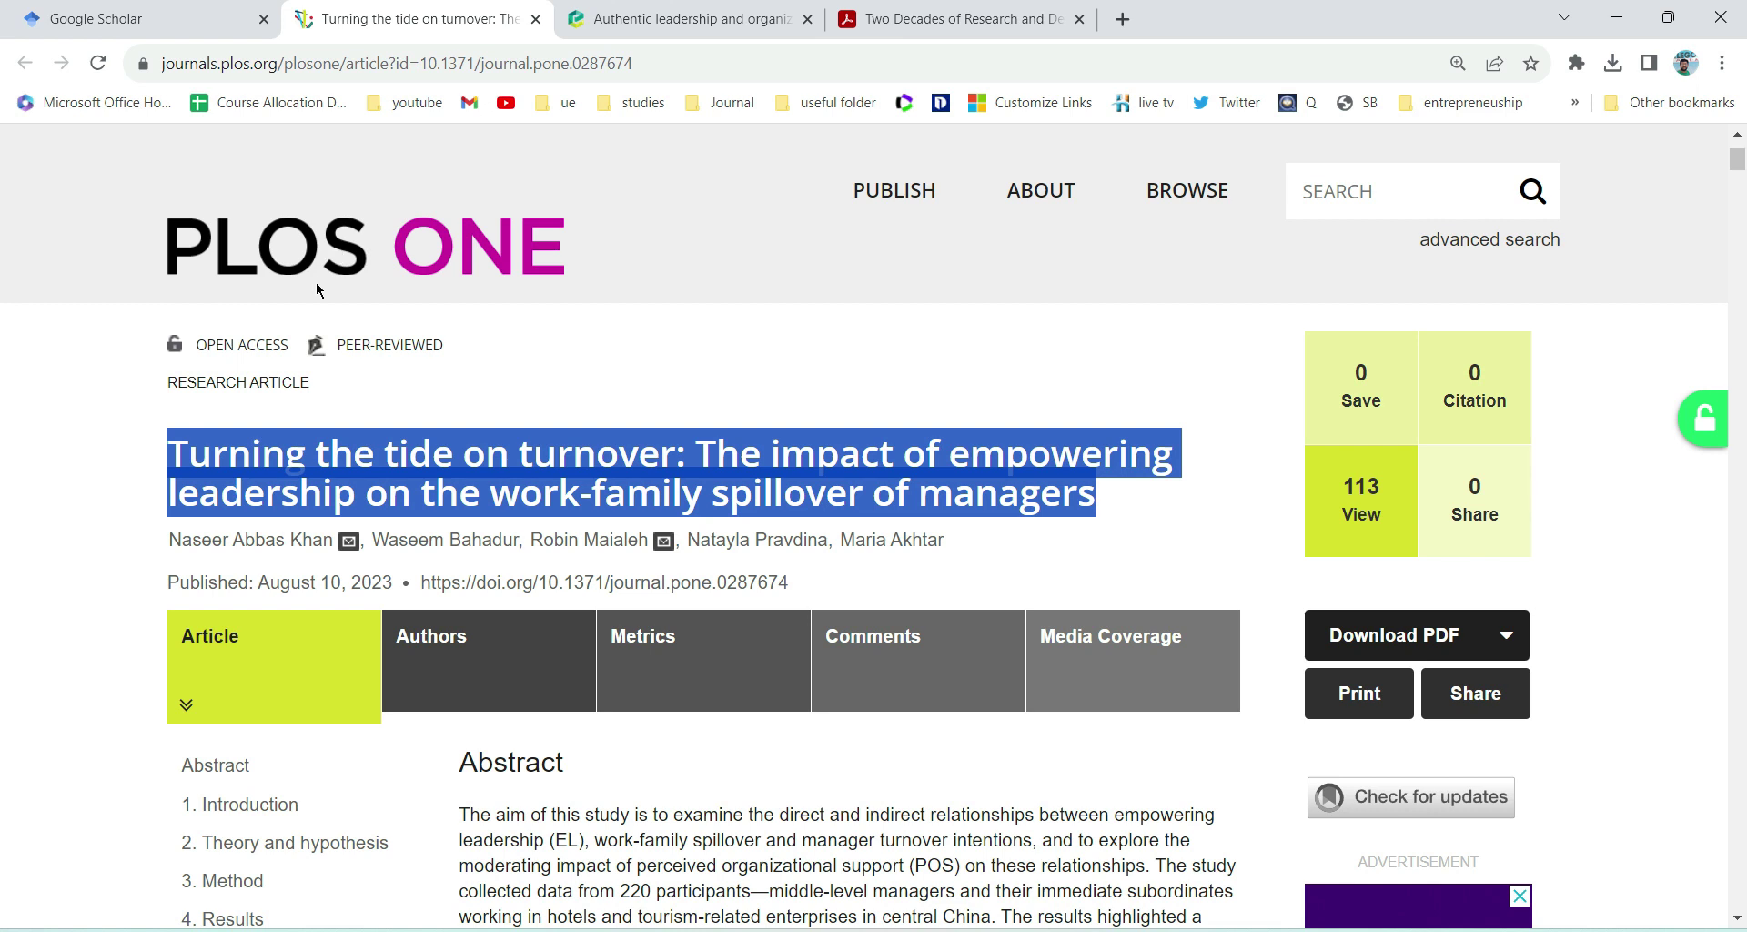
key("alt+Tab")
type("PLOS On")
key("BackSpace")
key("BackSpace")
type("N")
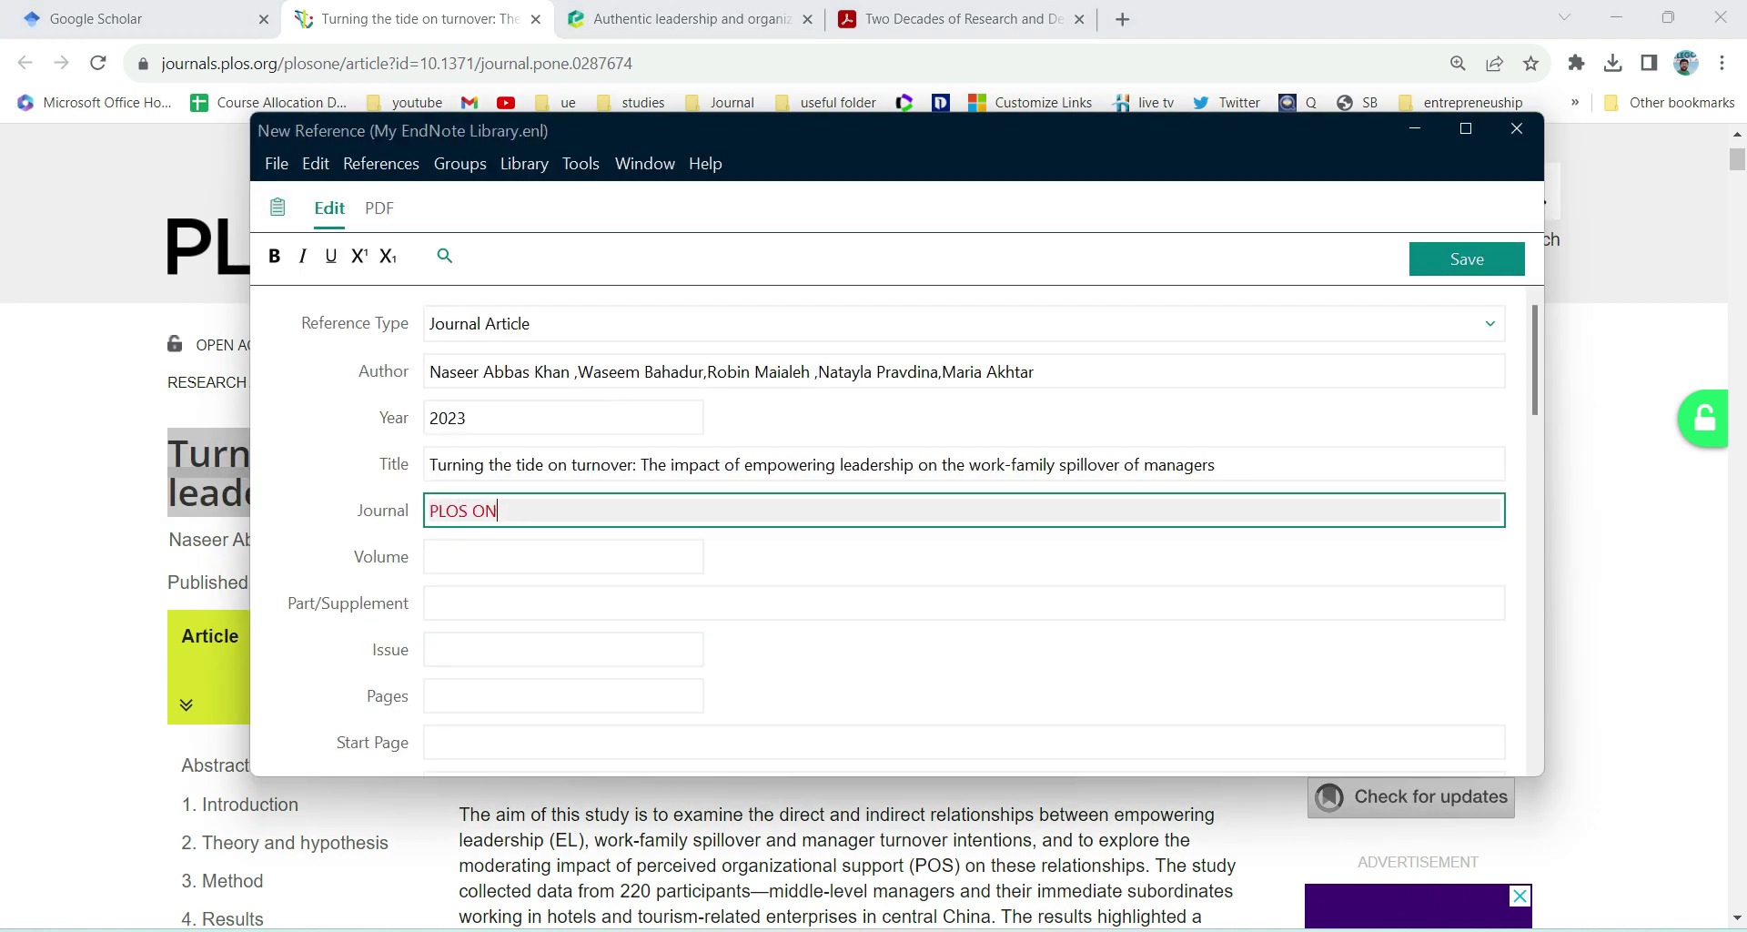
left_click(483, 554)
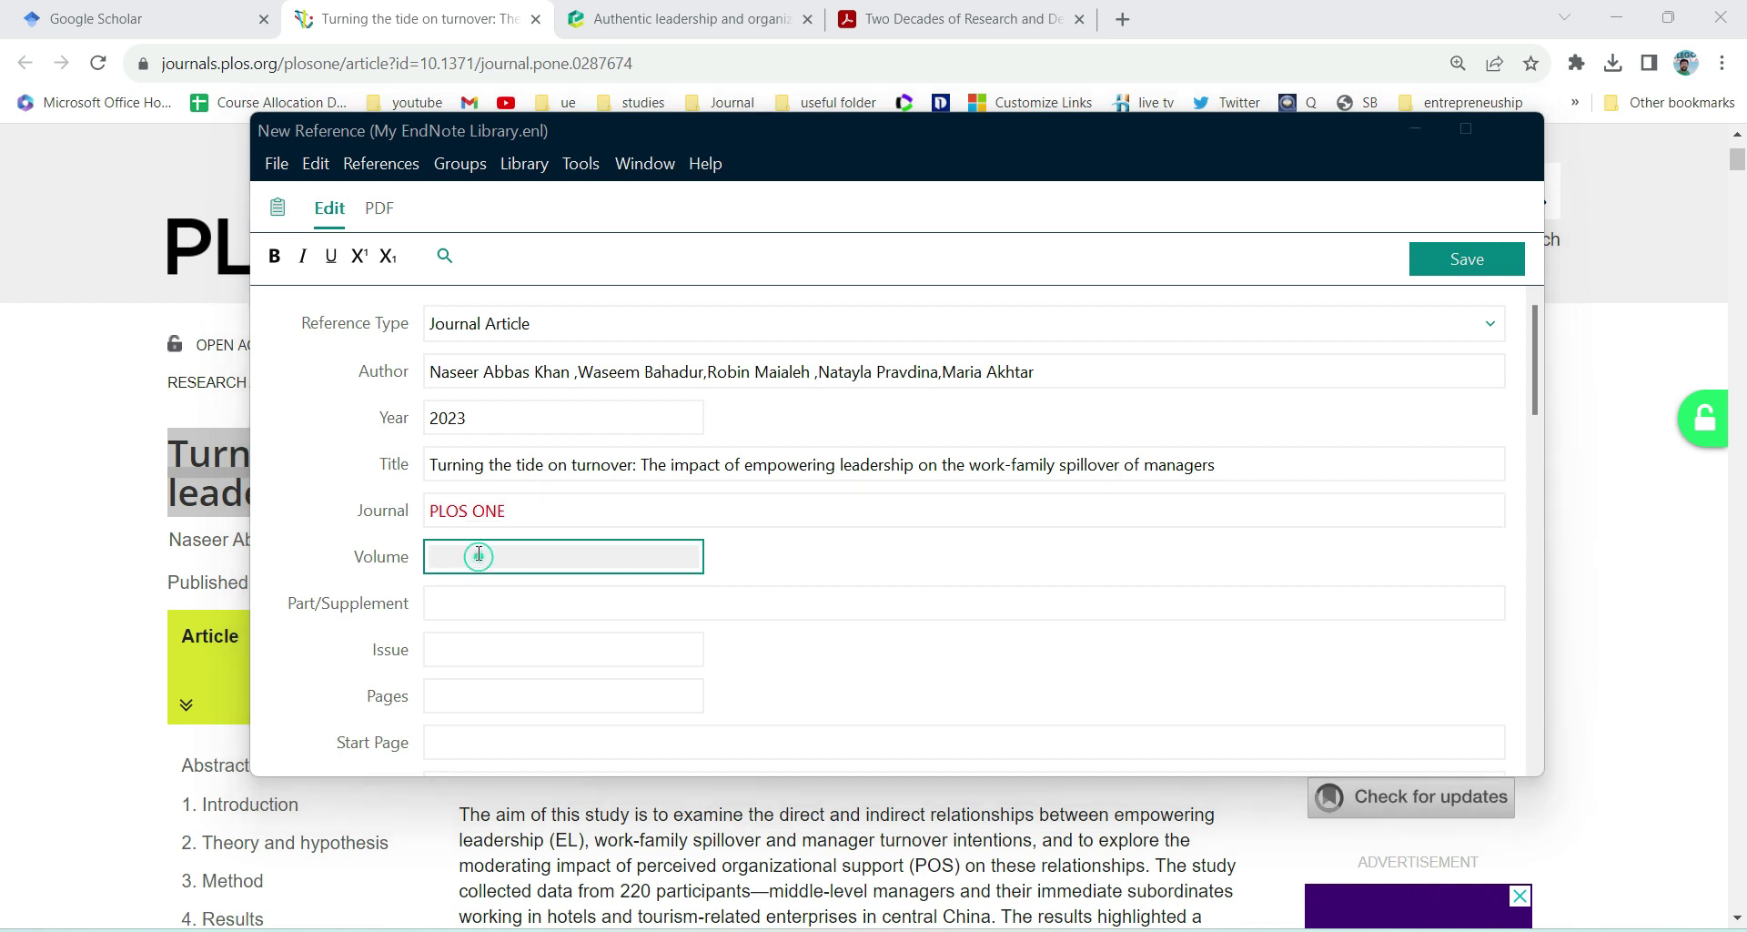
key("alt+Tab")
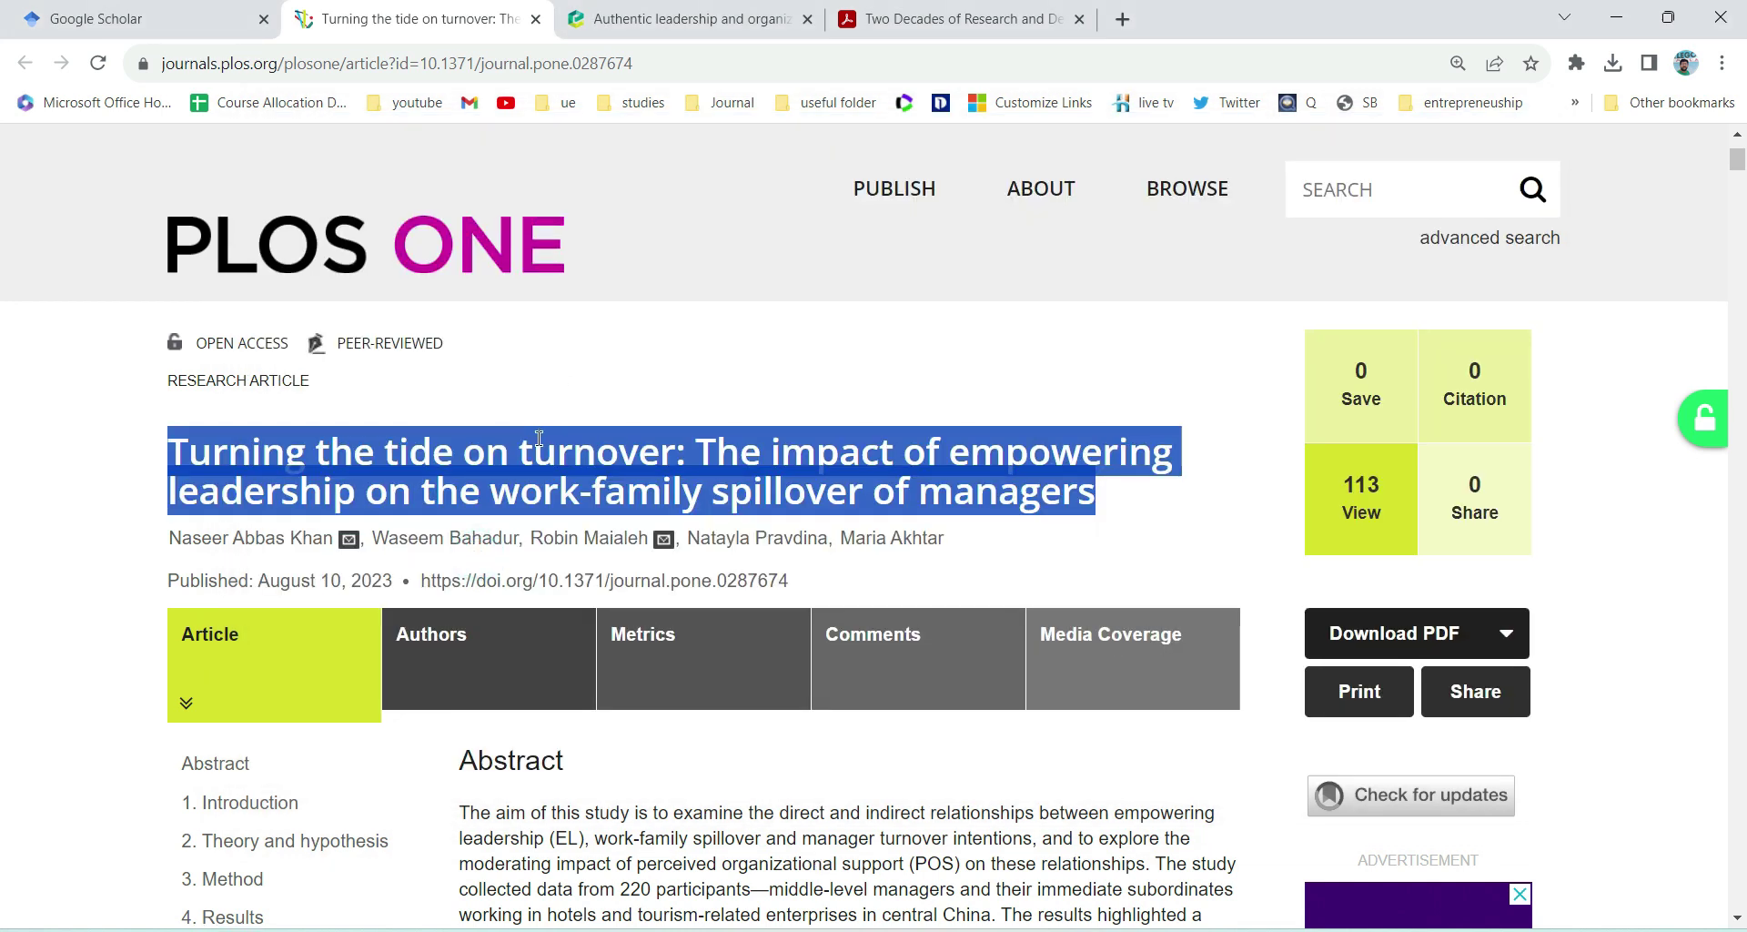
scroll(539, 438, "down", 2)
scroll(541, 445, "up", 2)
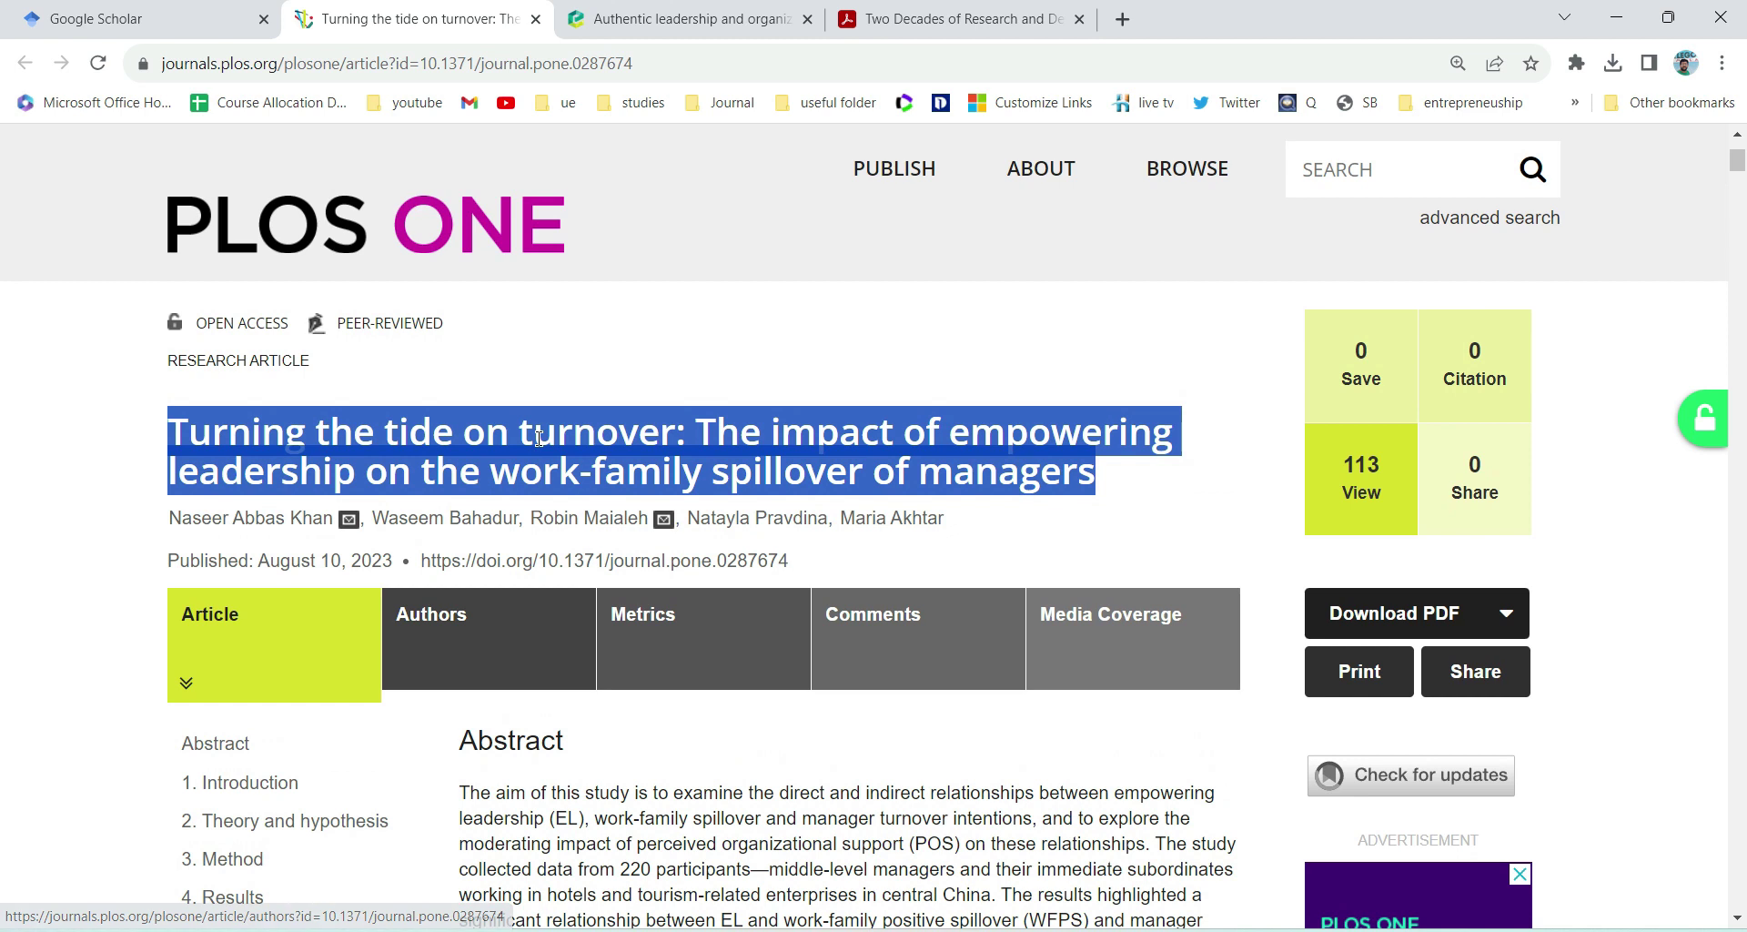
left_click_drag(840, 565, 424, 553)
key("ctrl+c")
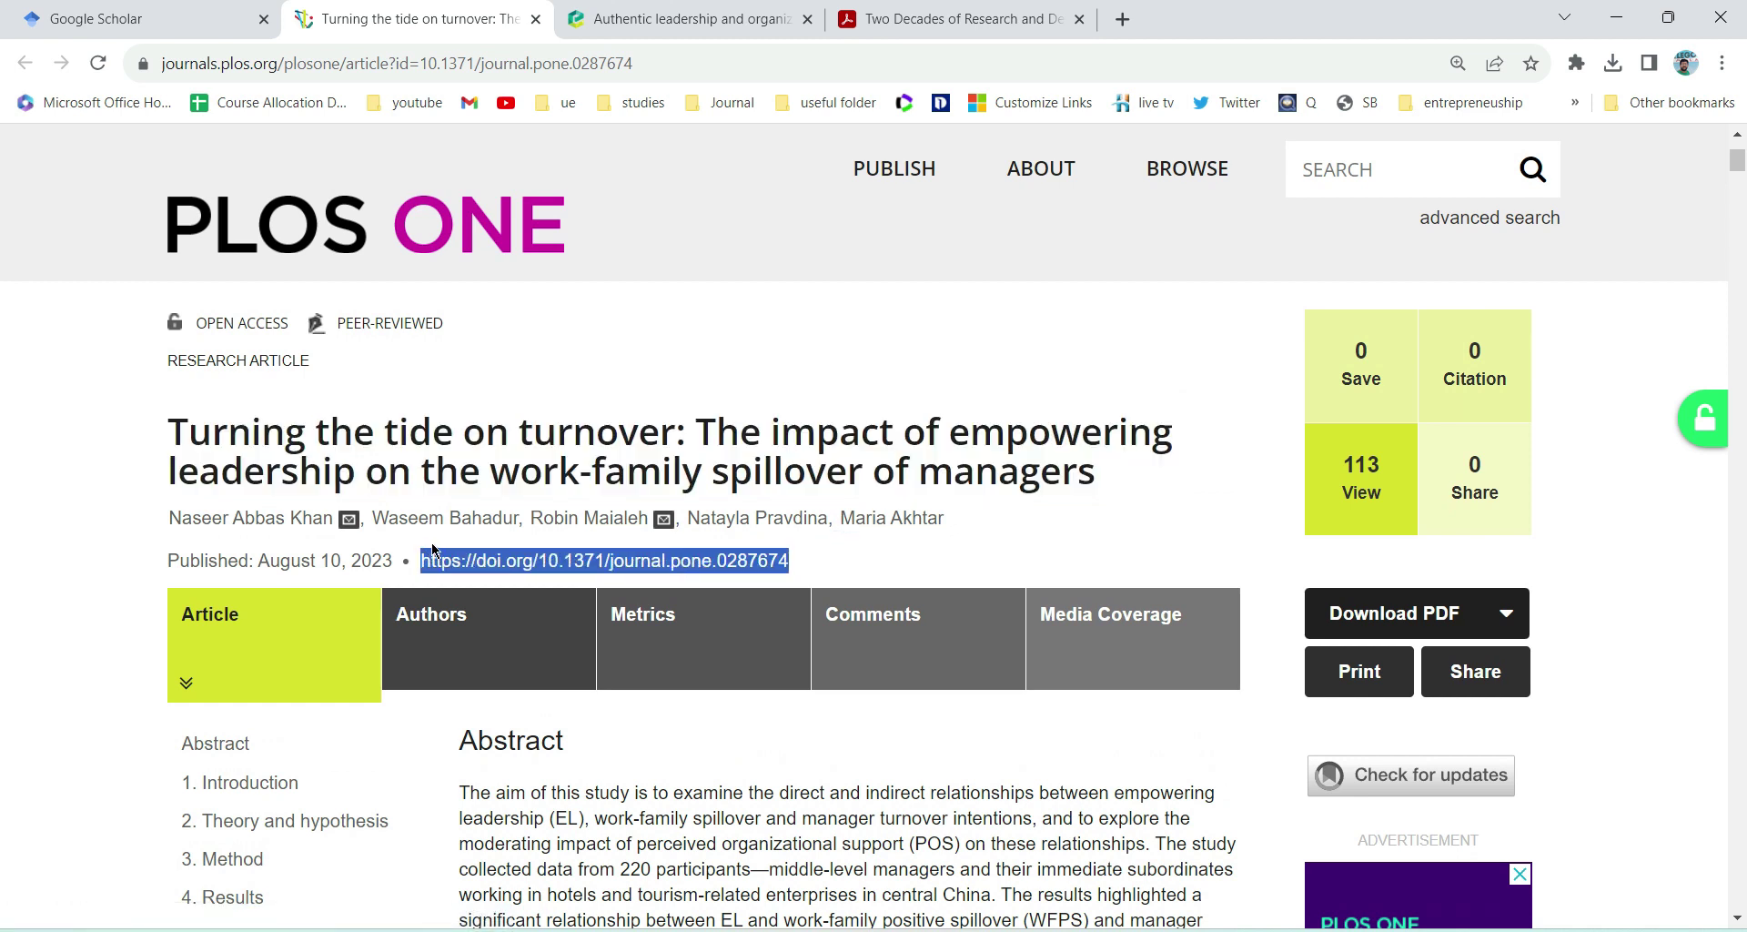
key("alt+Tab")
scroll(622, 528, "down", 1)
scroll(622, 528, "down", 4)
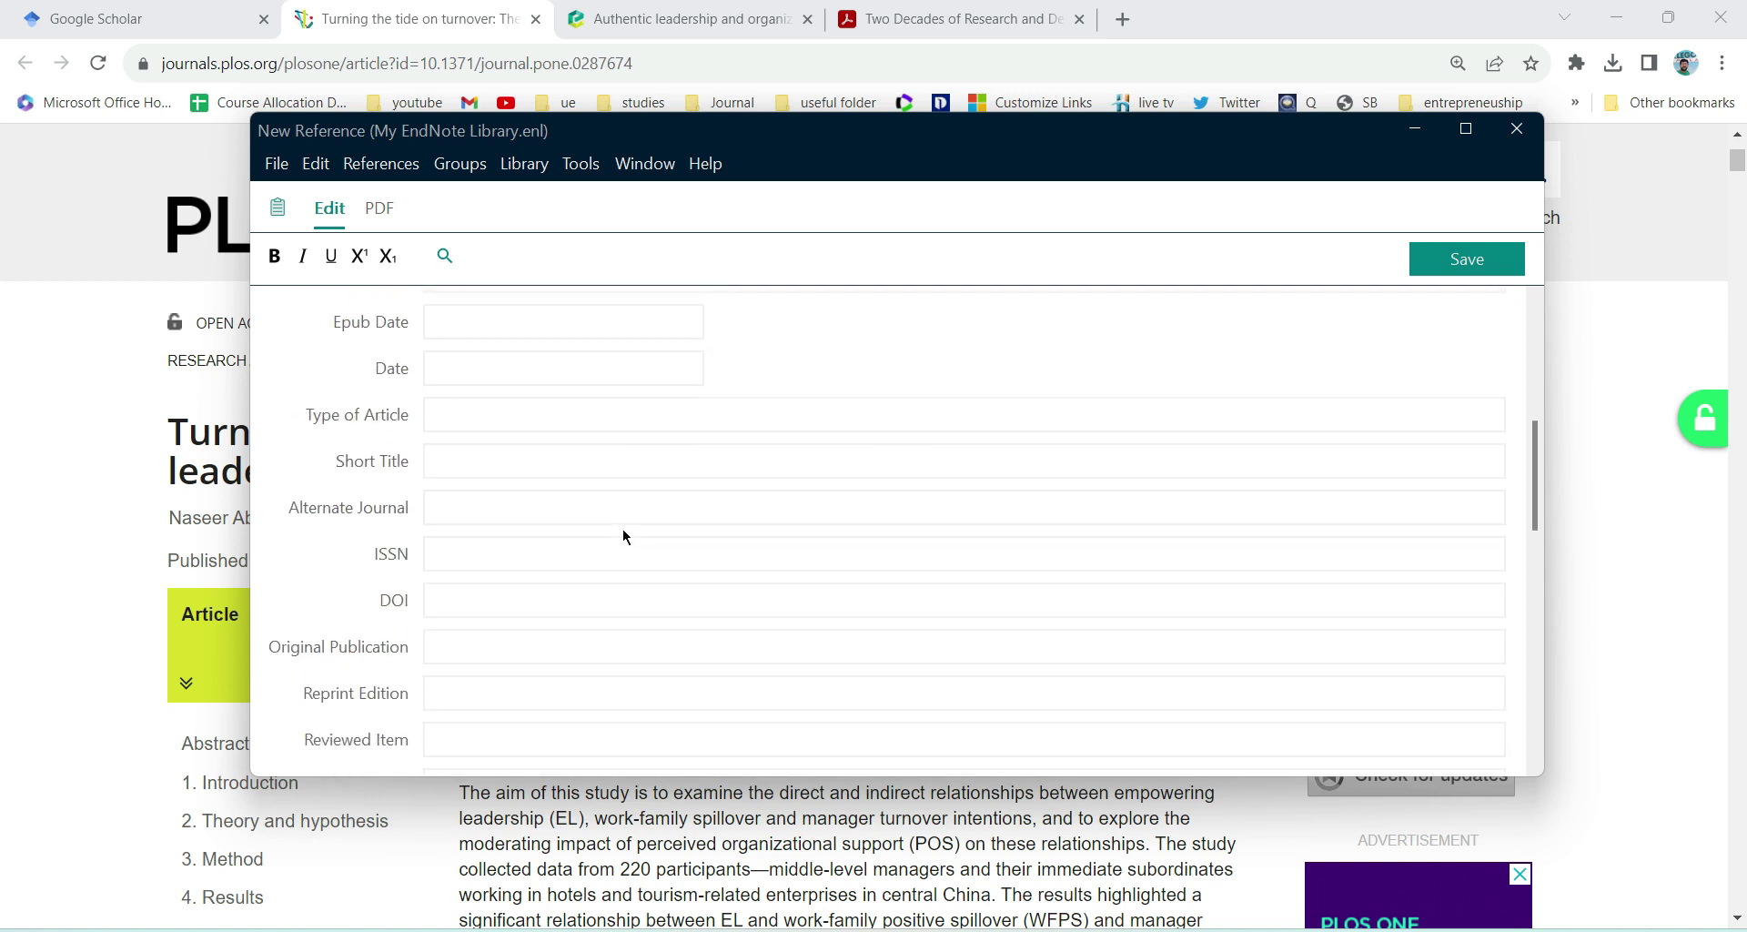
left_click(561, 593)
key("ctrl+v")
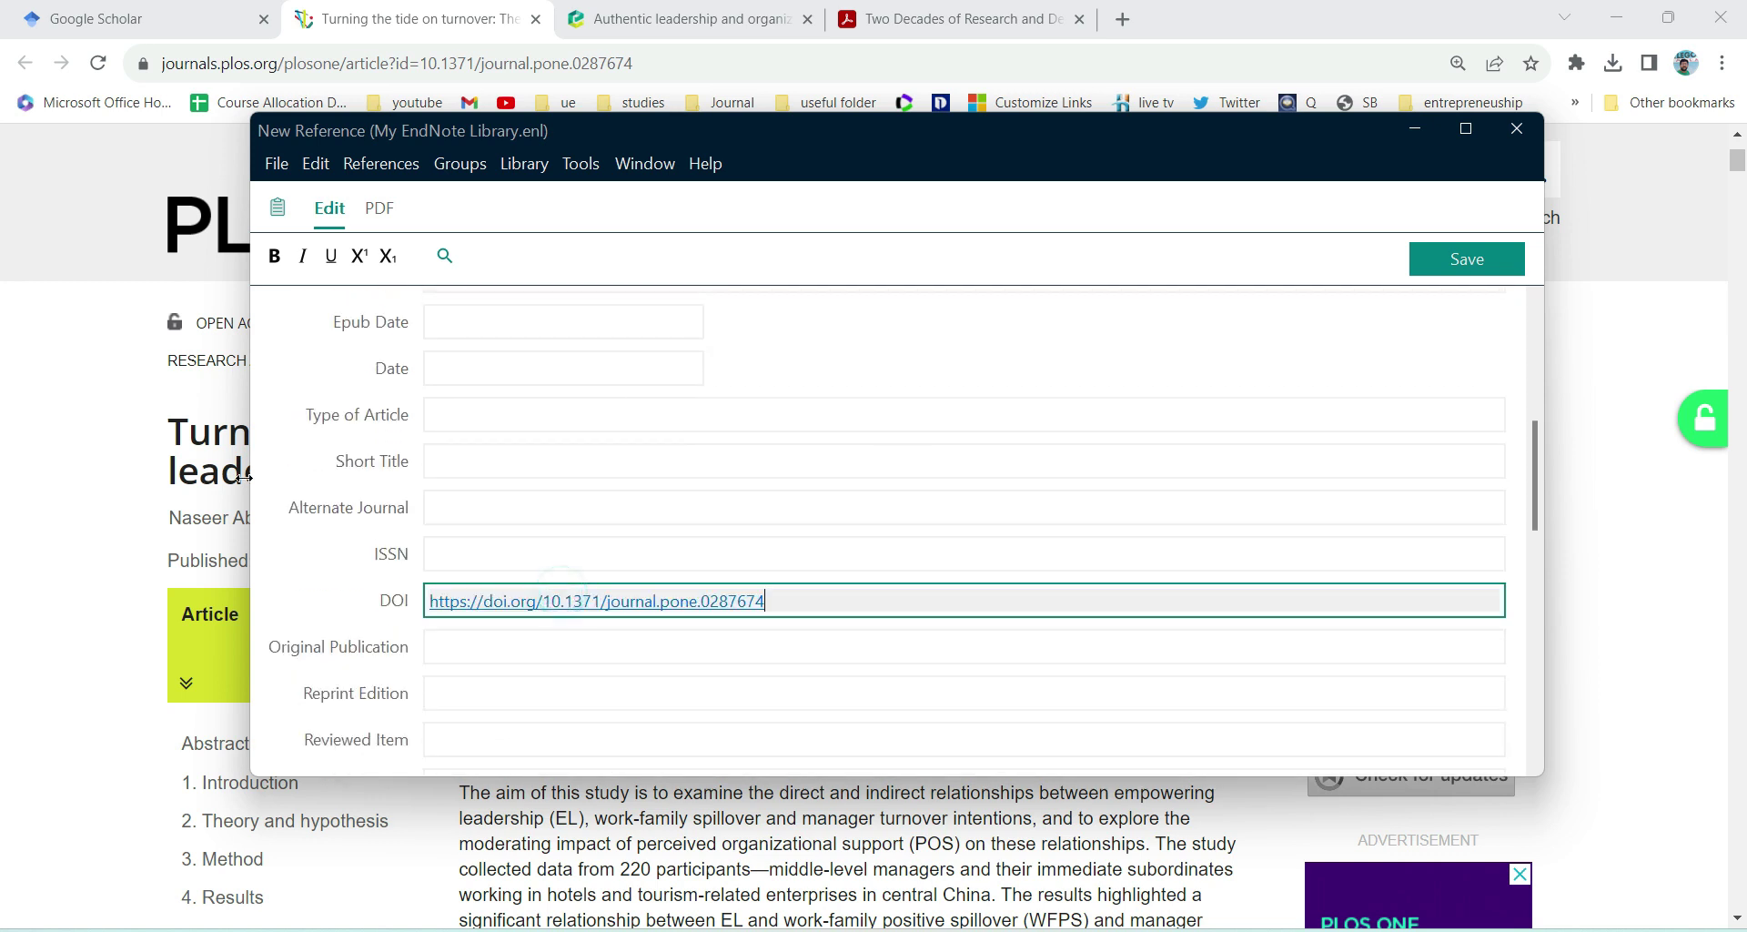
Step: Download the PLOS ONE article's PDF in the browser and save it to Downloads as journal.pone.0287674.pdf
left_click(279, 456)
key("alt+Tab")
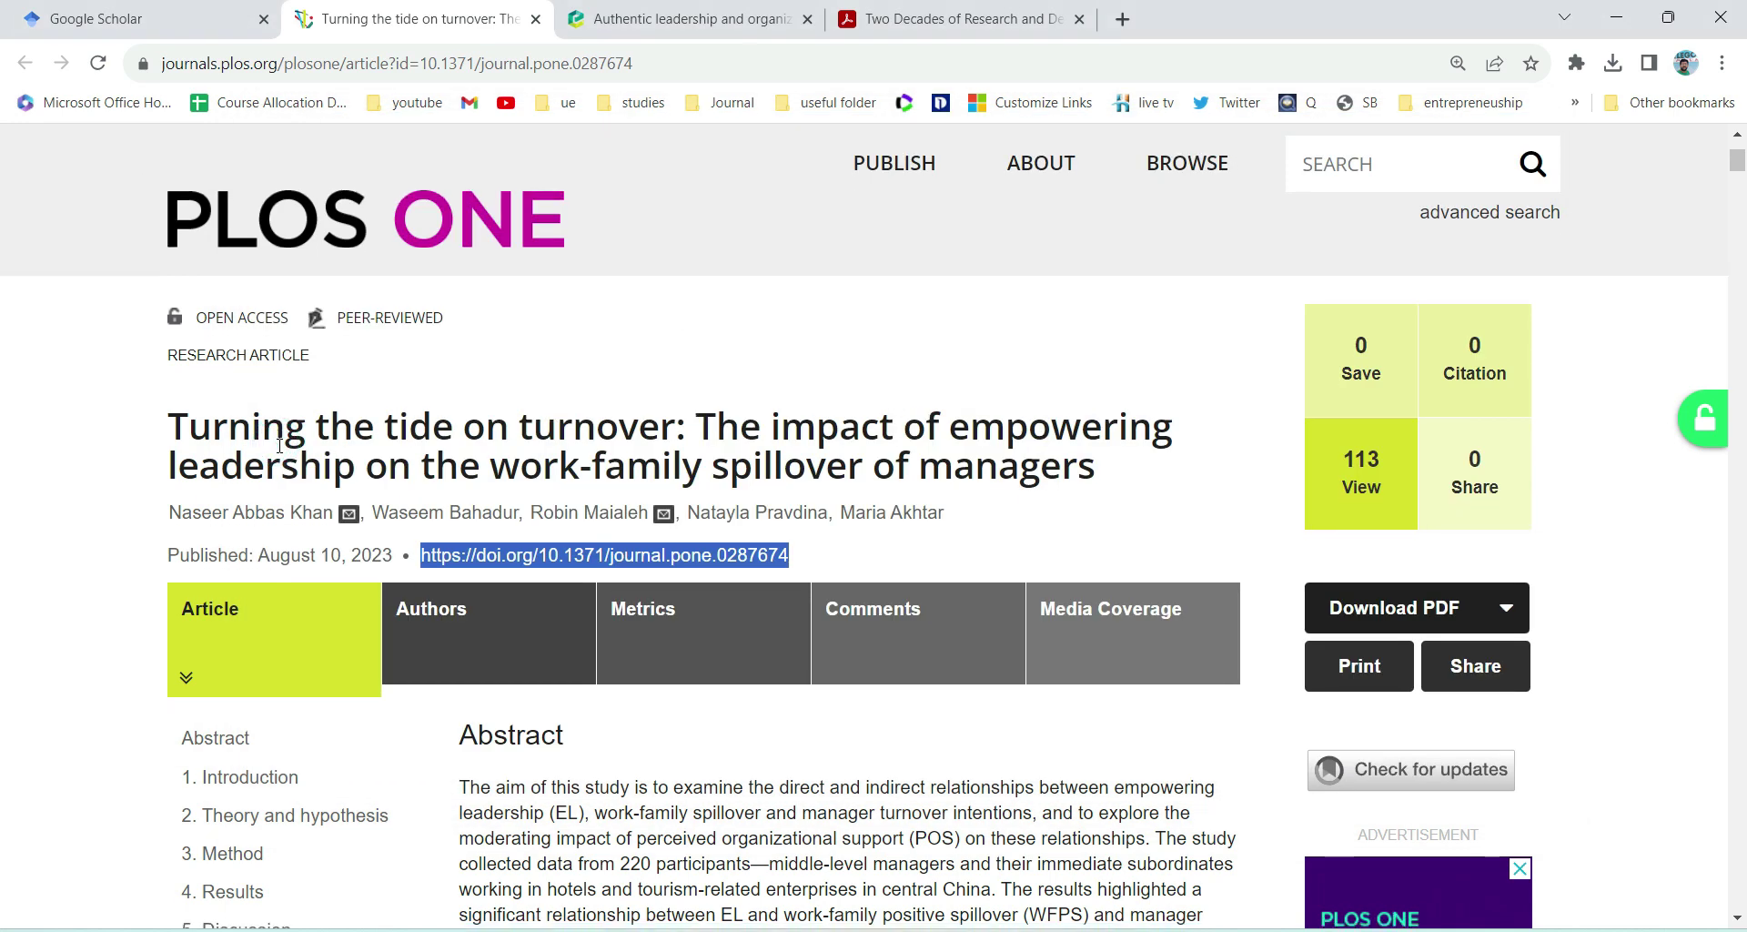
scroll(281, 453, "down", 2)
scroll(280, 453, "down", 8)
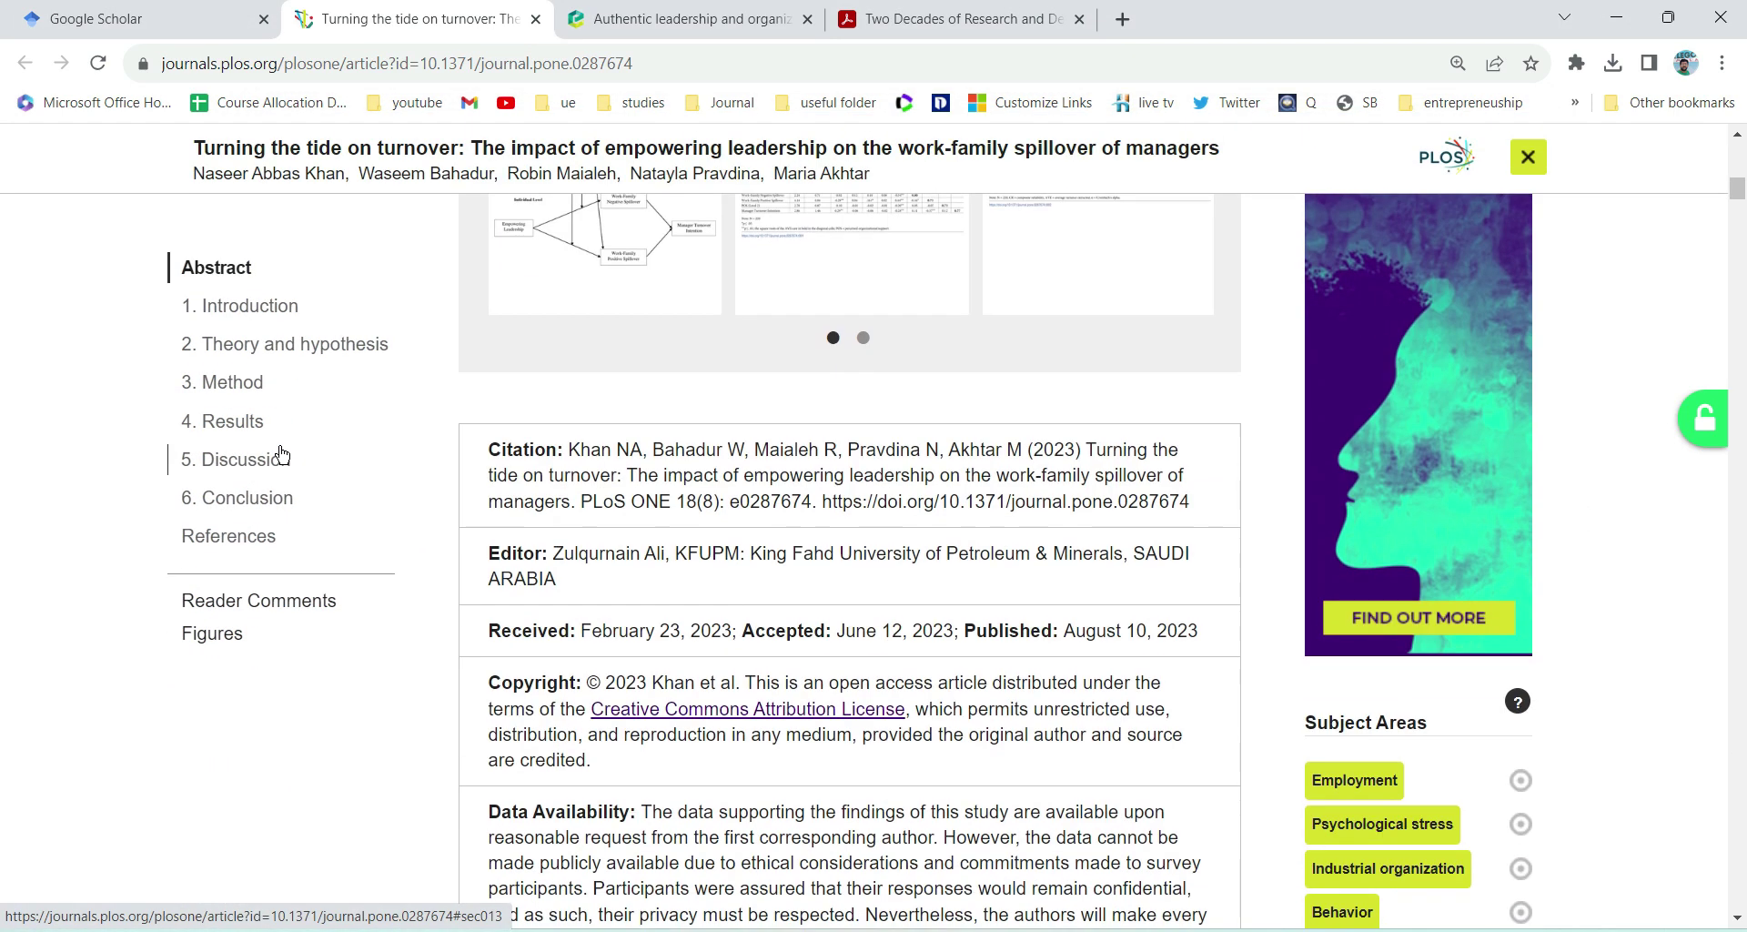
scroll(280, 453, "up", 6)
mouse_move(1455, 326)
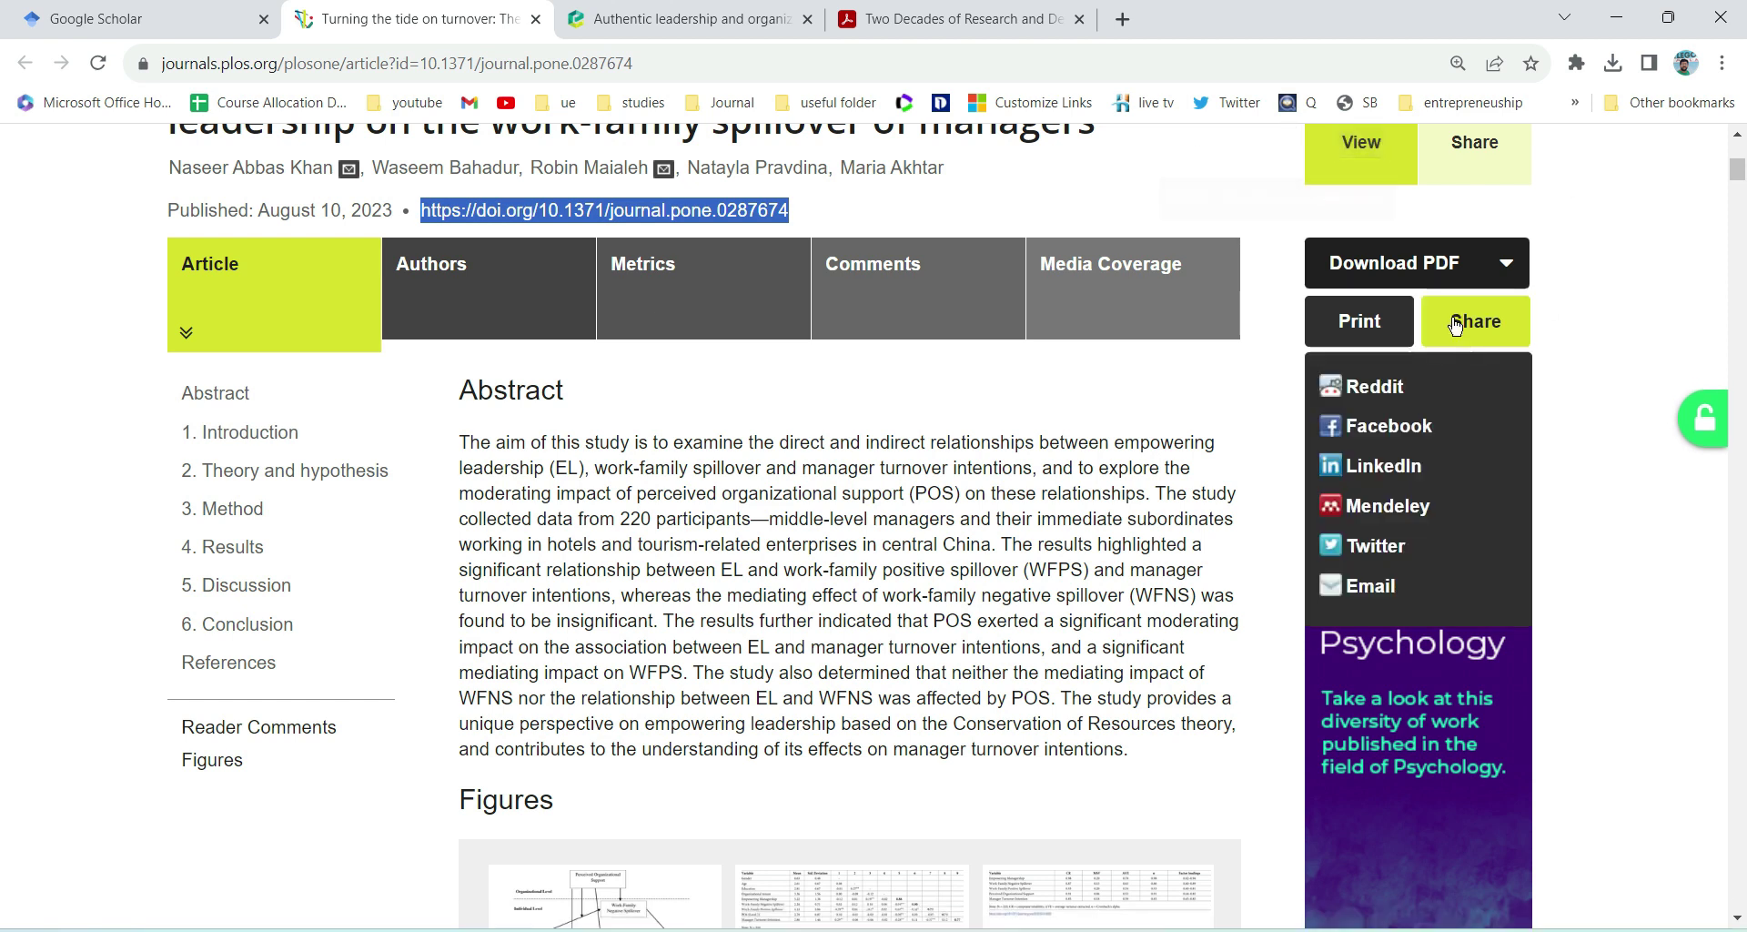
left_click(1404, 271)
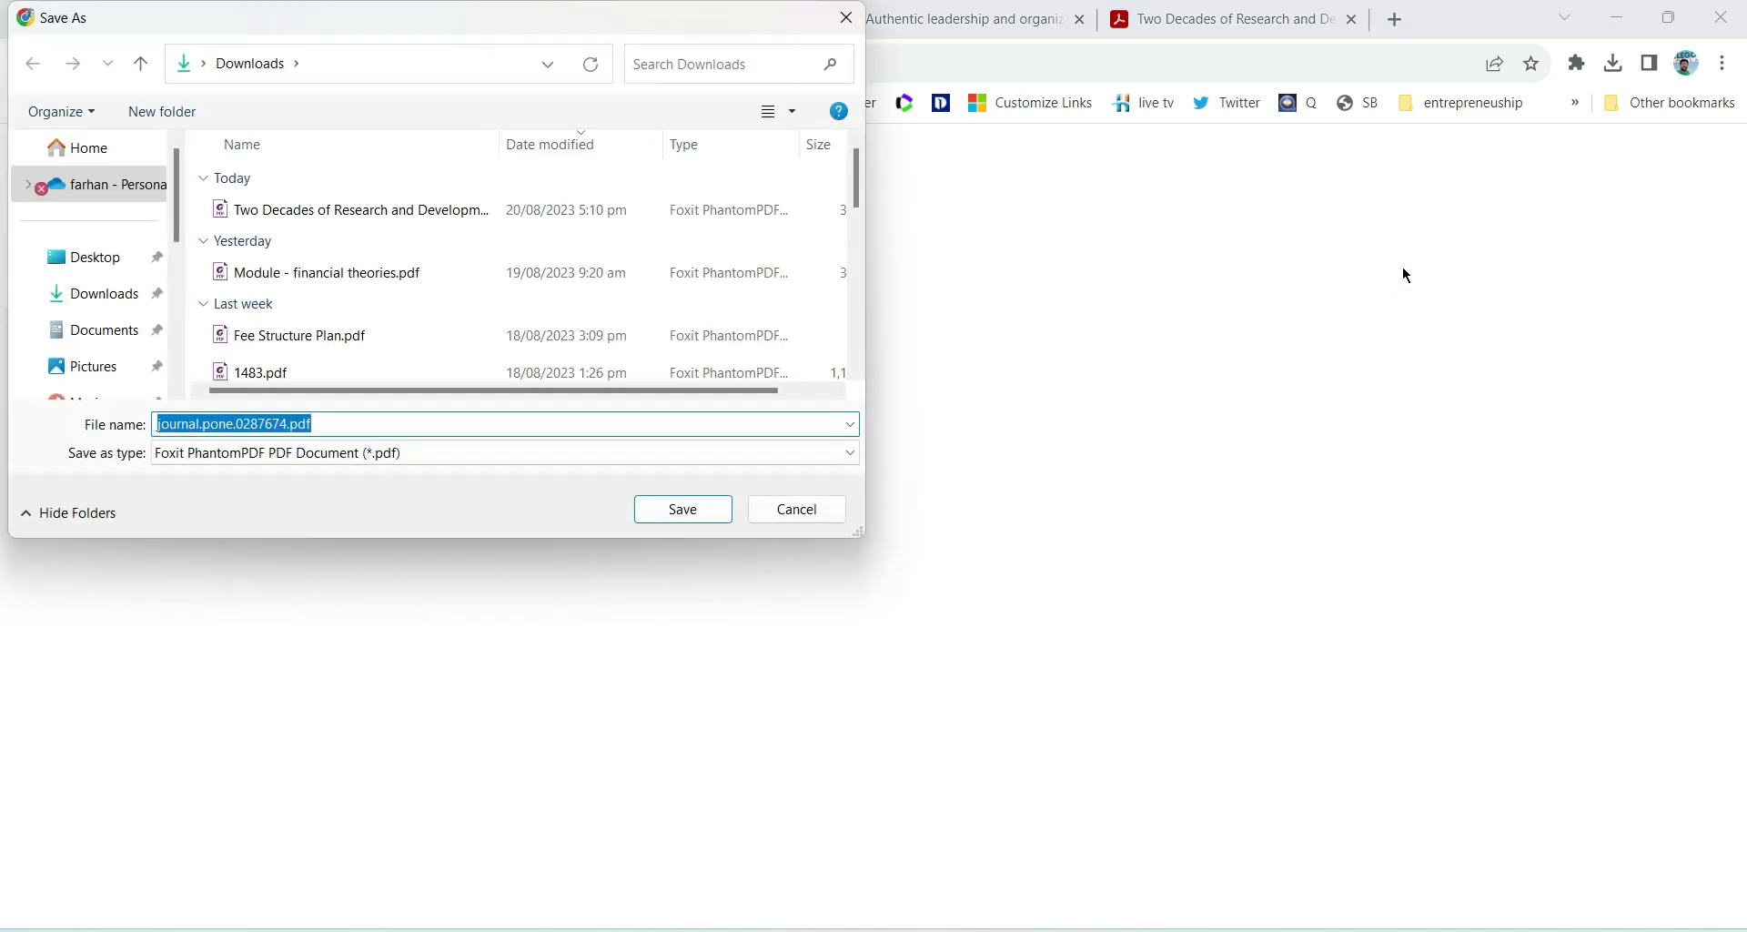
key("Return")
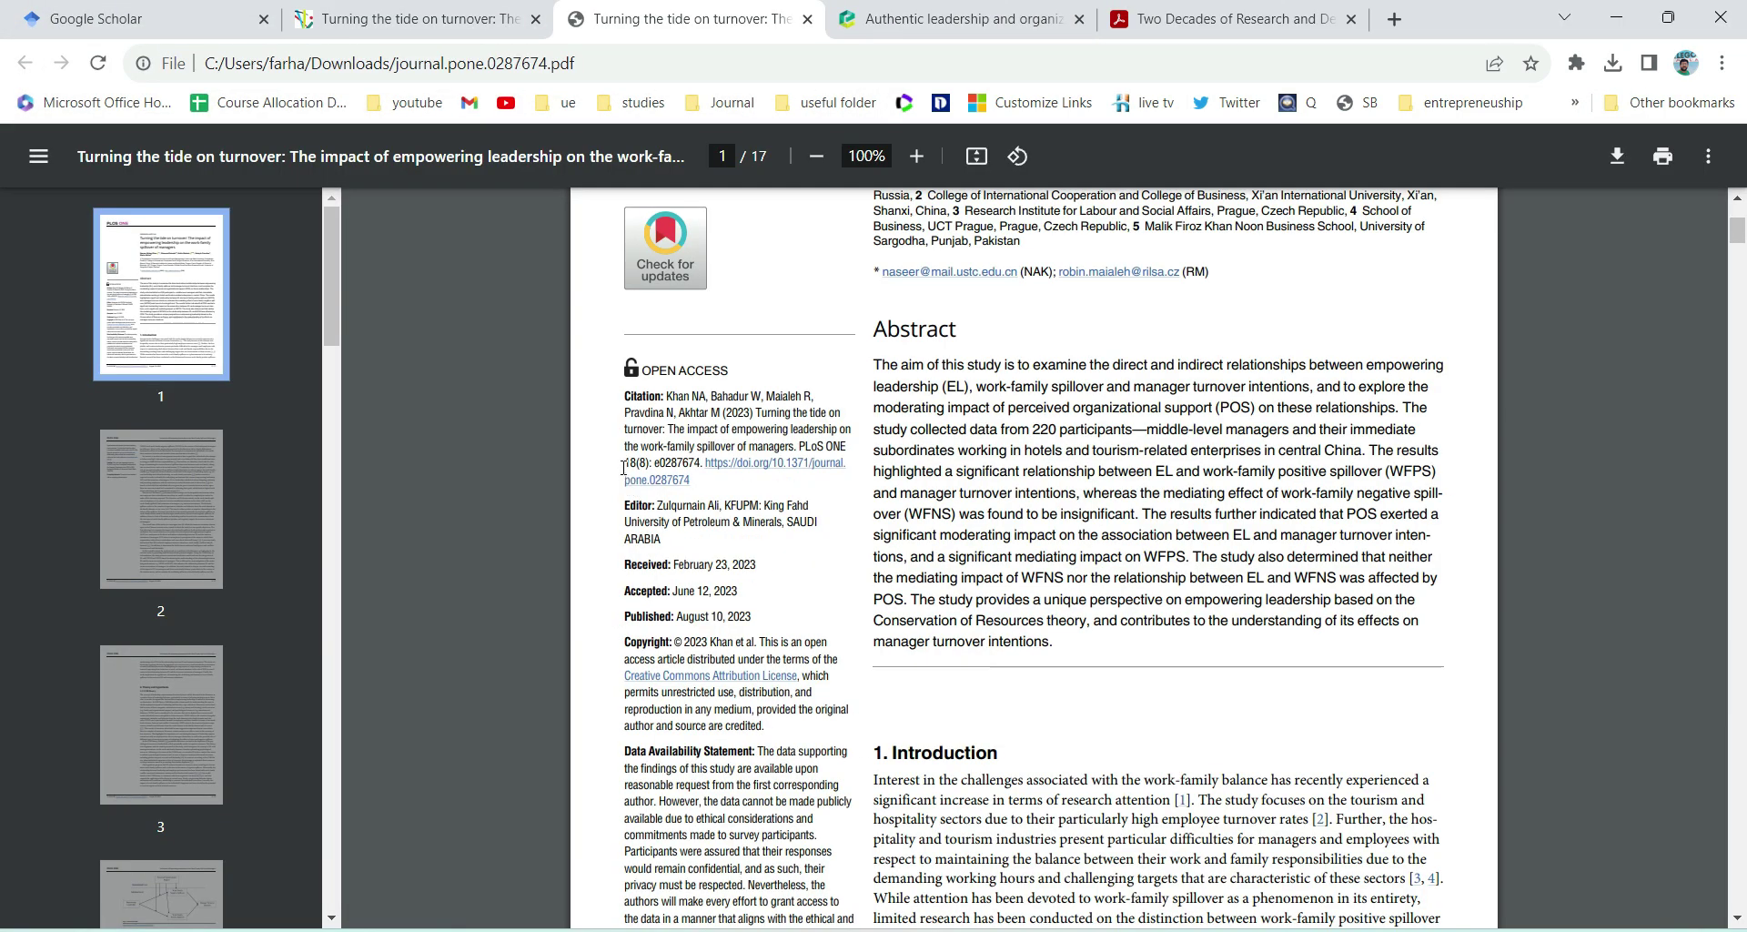
Step: Set the new reference's volume to 18 and its issue to 8, as given in the article's citation
key("alt+Tab")
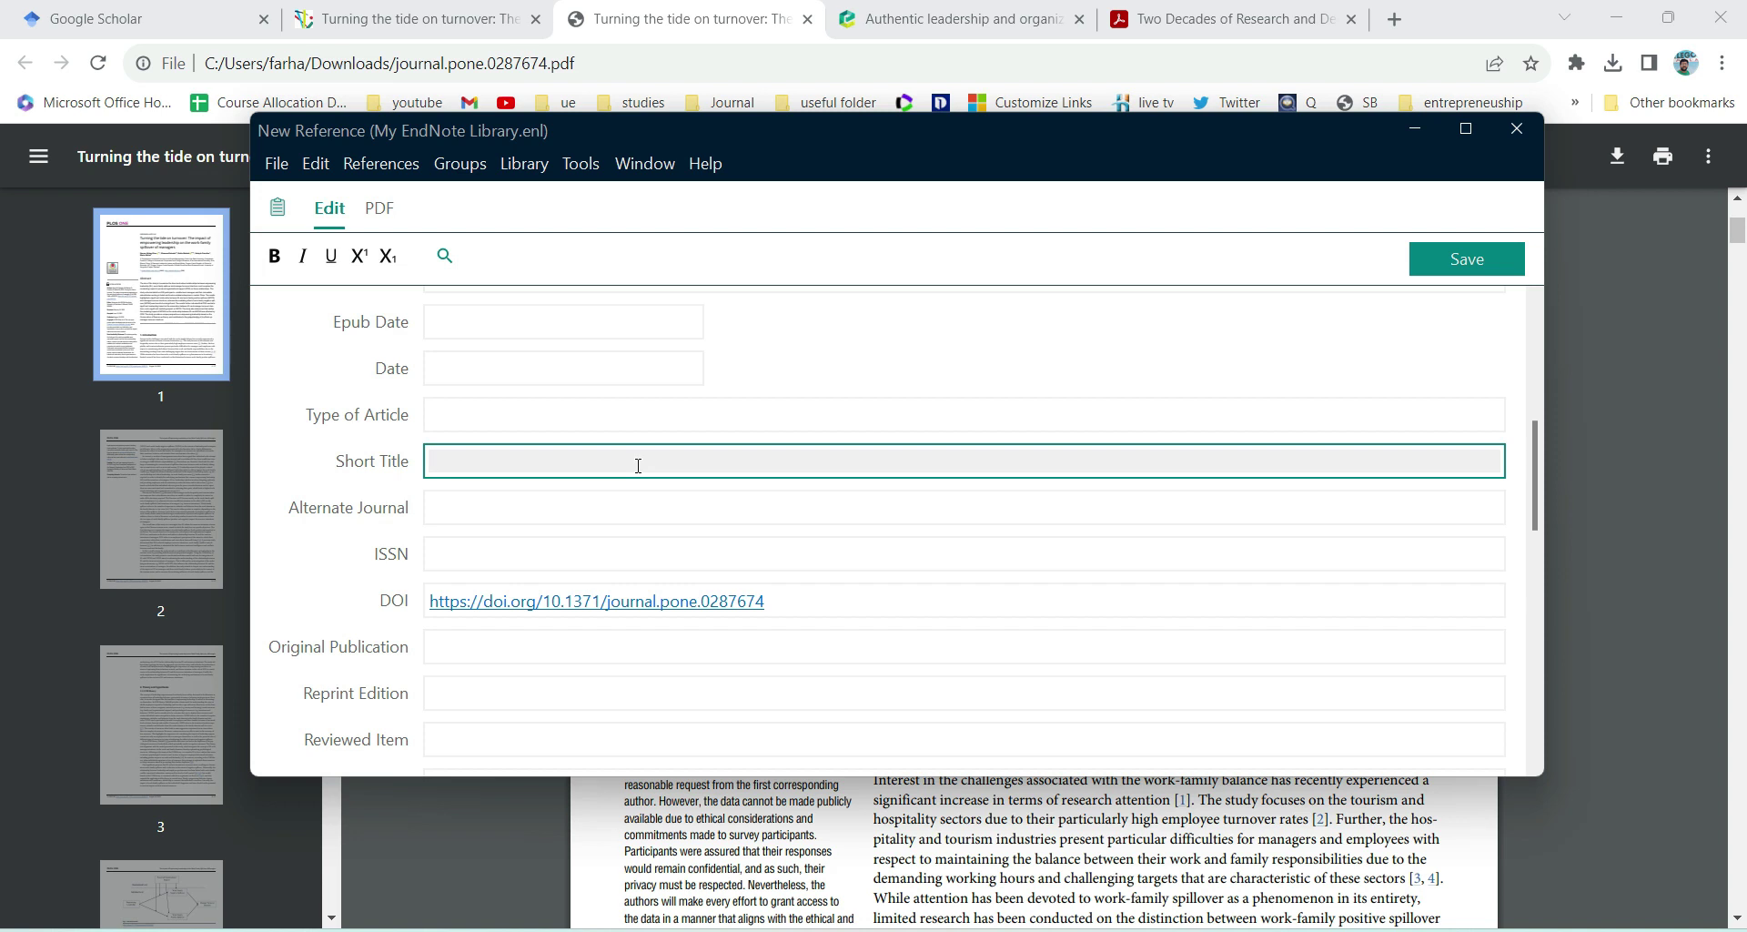
scroll(574, 468, "up", 4)
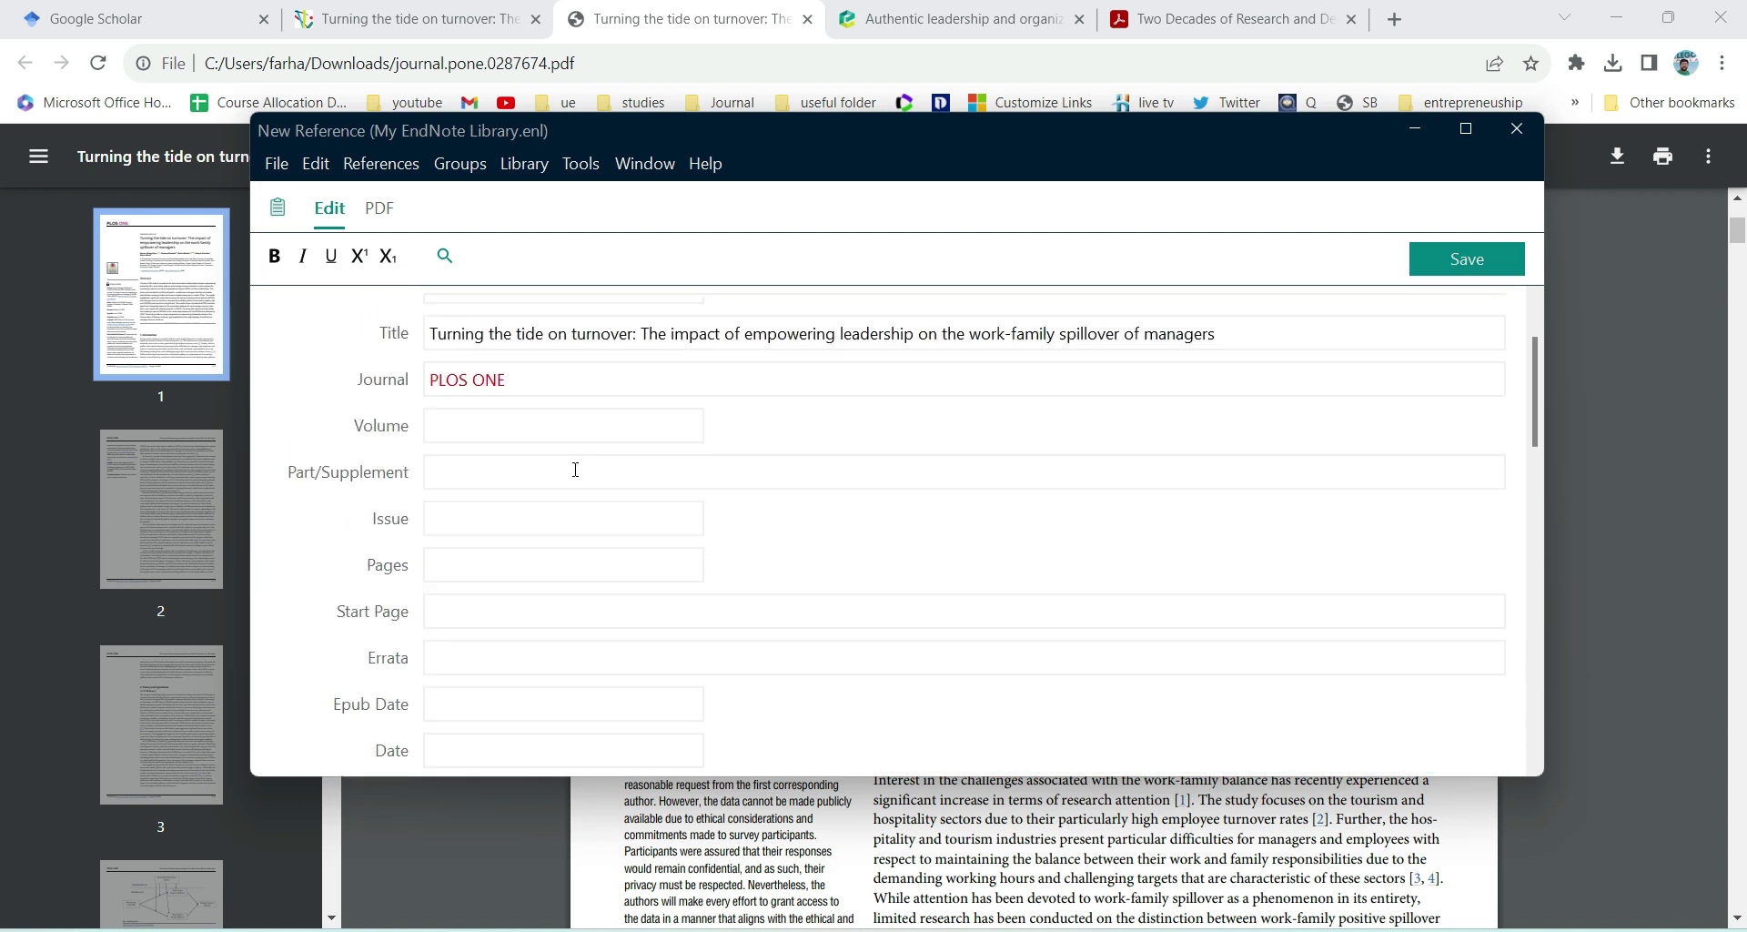
left_click(542, 451)
type("18")
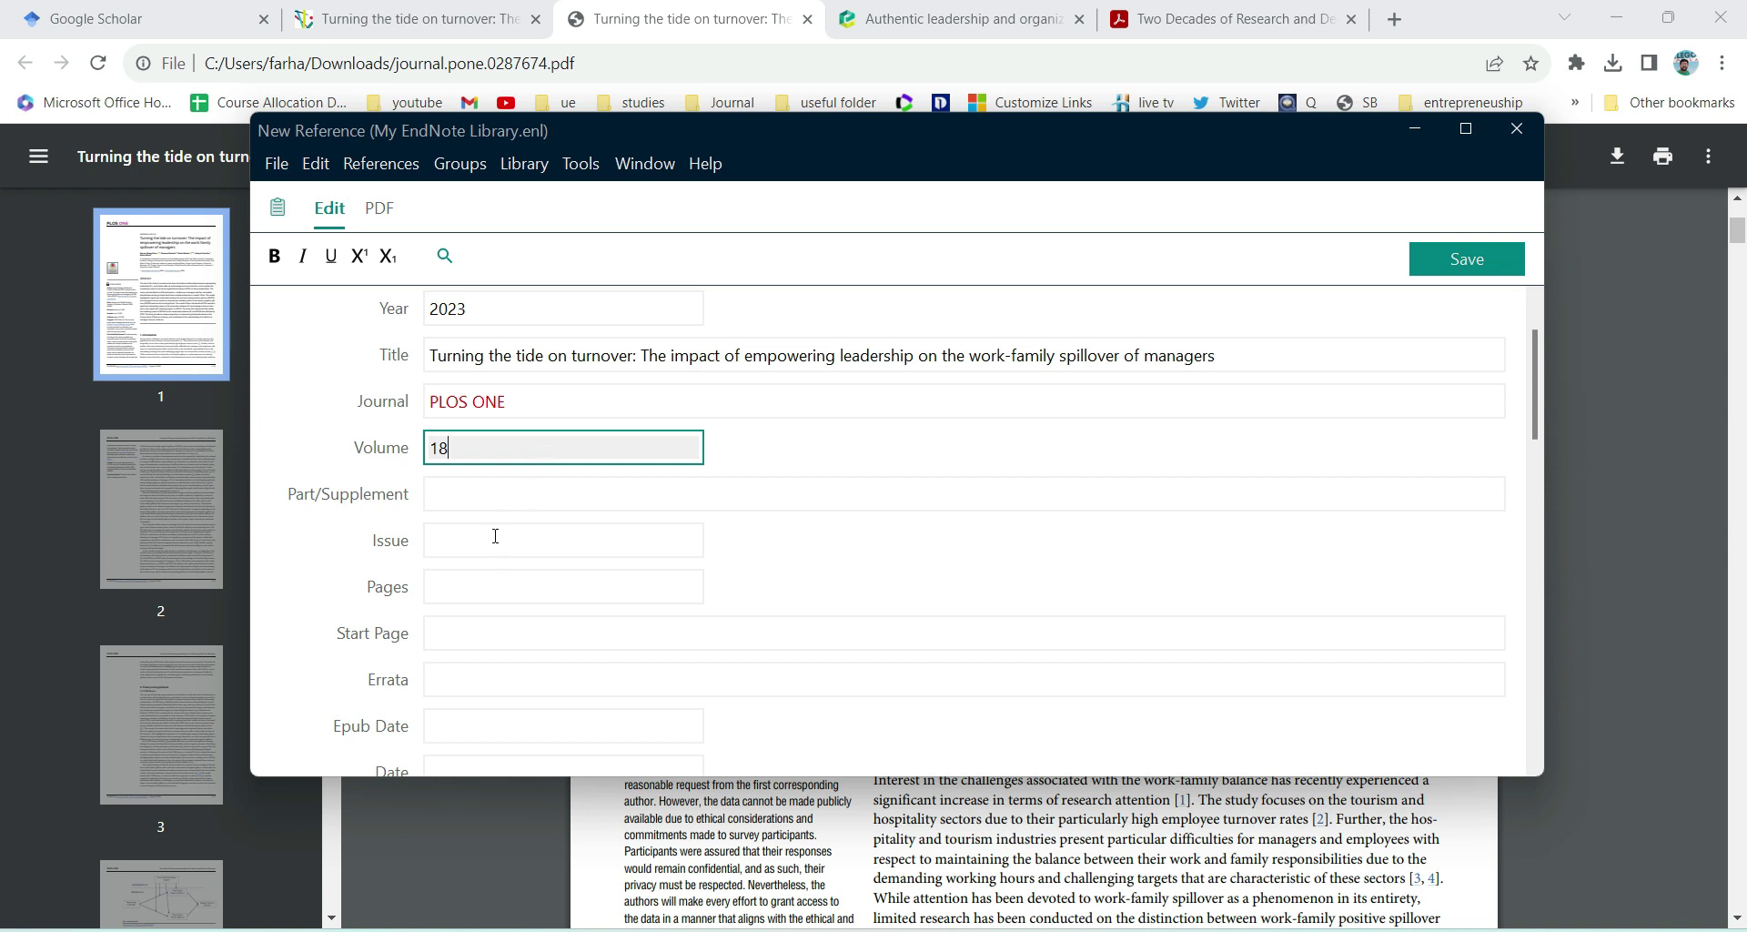
left_click(495, 536)
type("8")
Step: Copy the article number e0287674 from the PDF's citation into the reference's pages, and save and close the reference
key("alt+Tab")
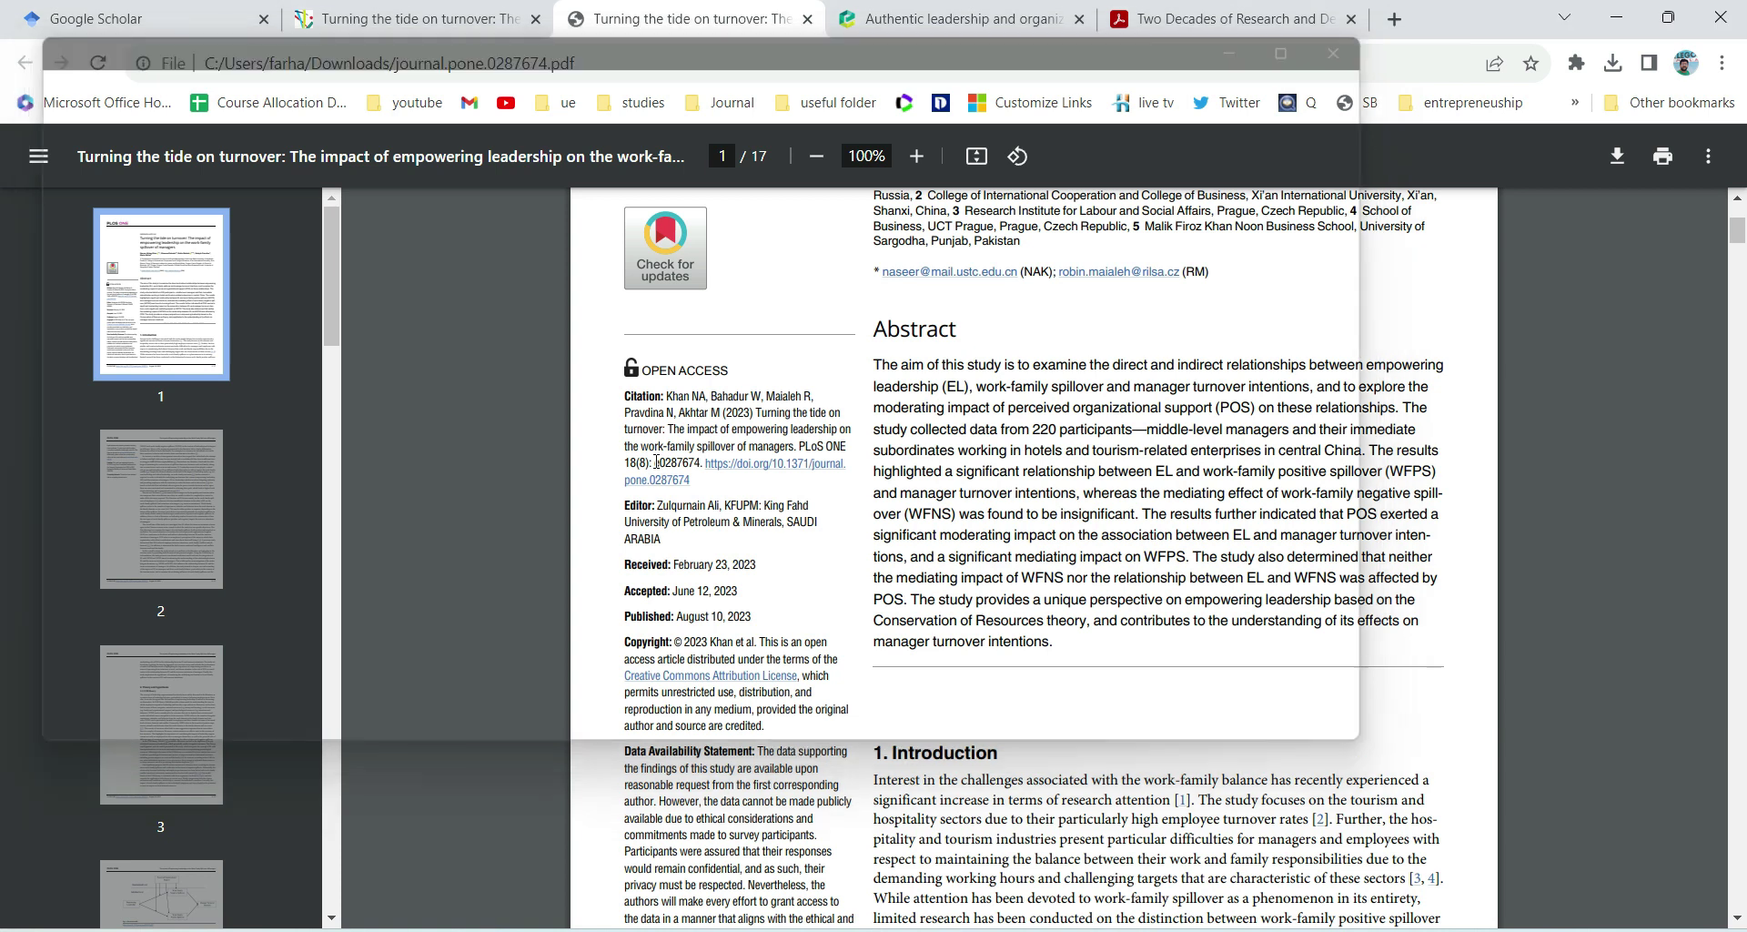
left_click_drag(654, 462, 702, 462)
key("ctrl+c")
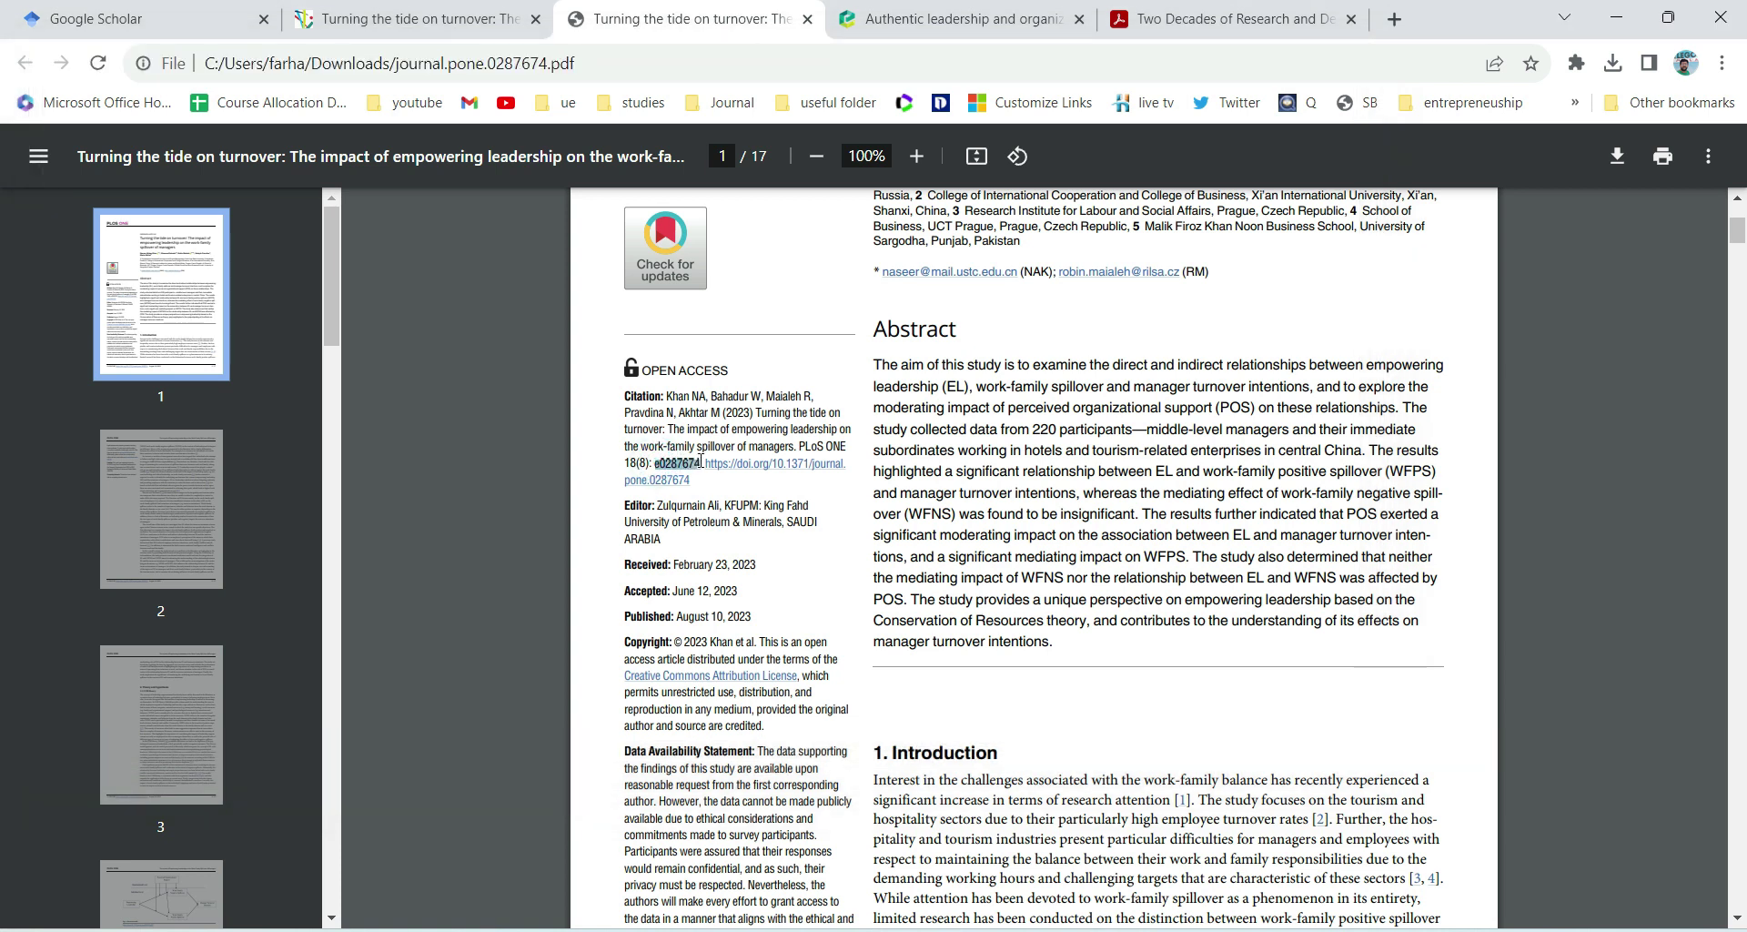
key("alt+Tab")
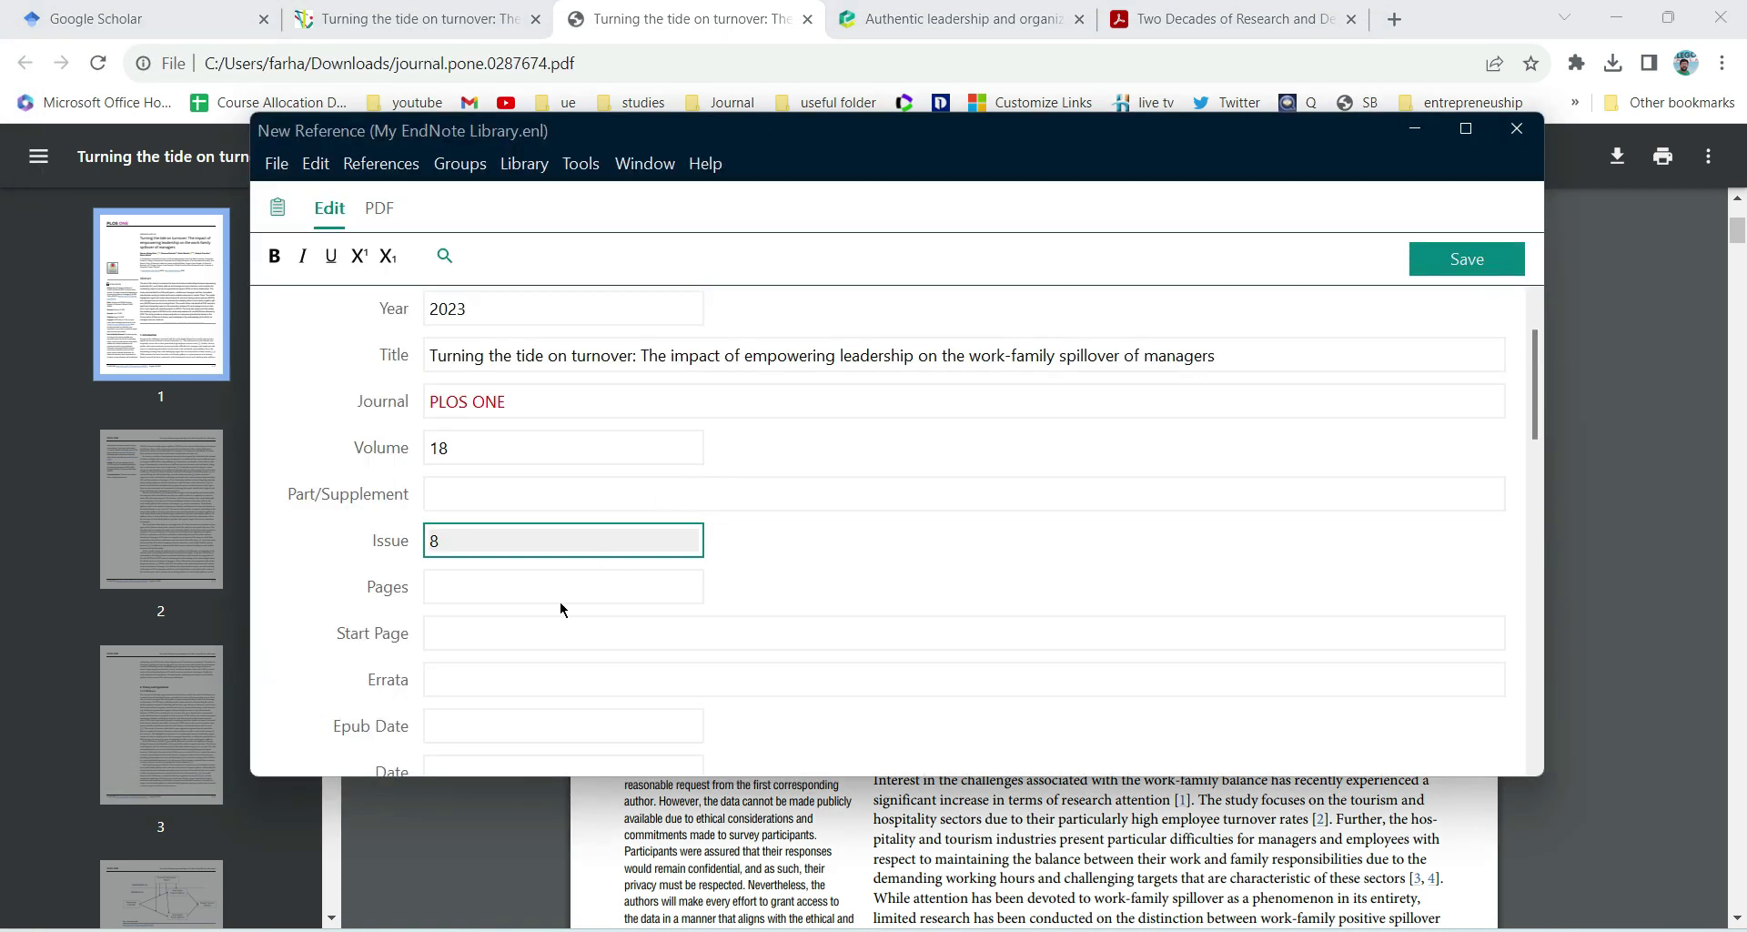
left_click(526, 588)
key("ctrl+v")
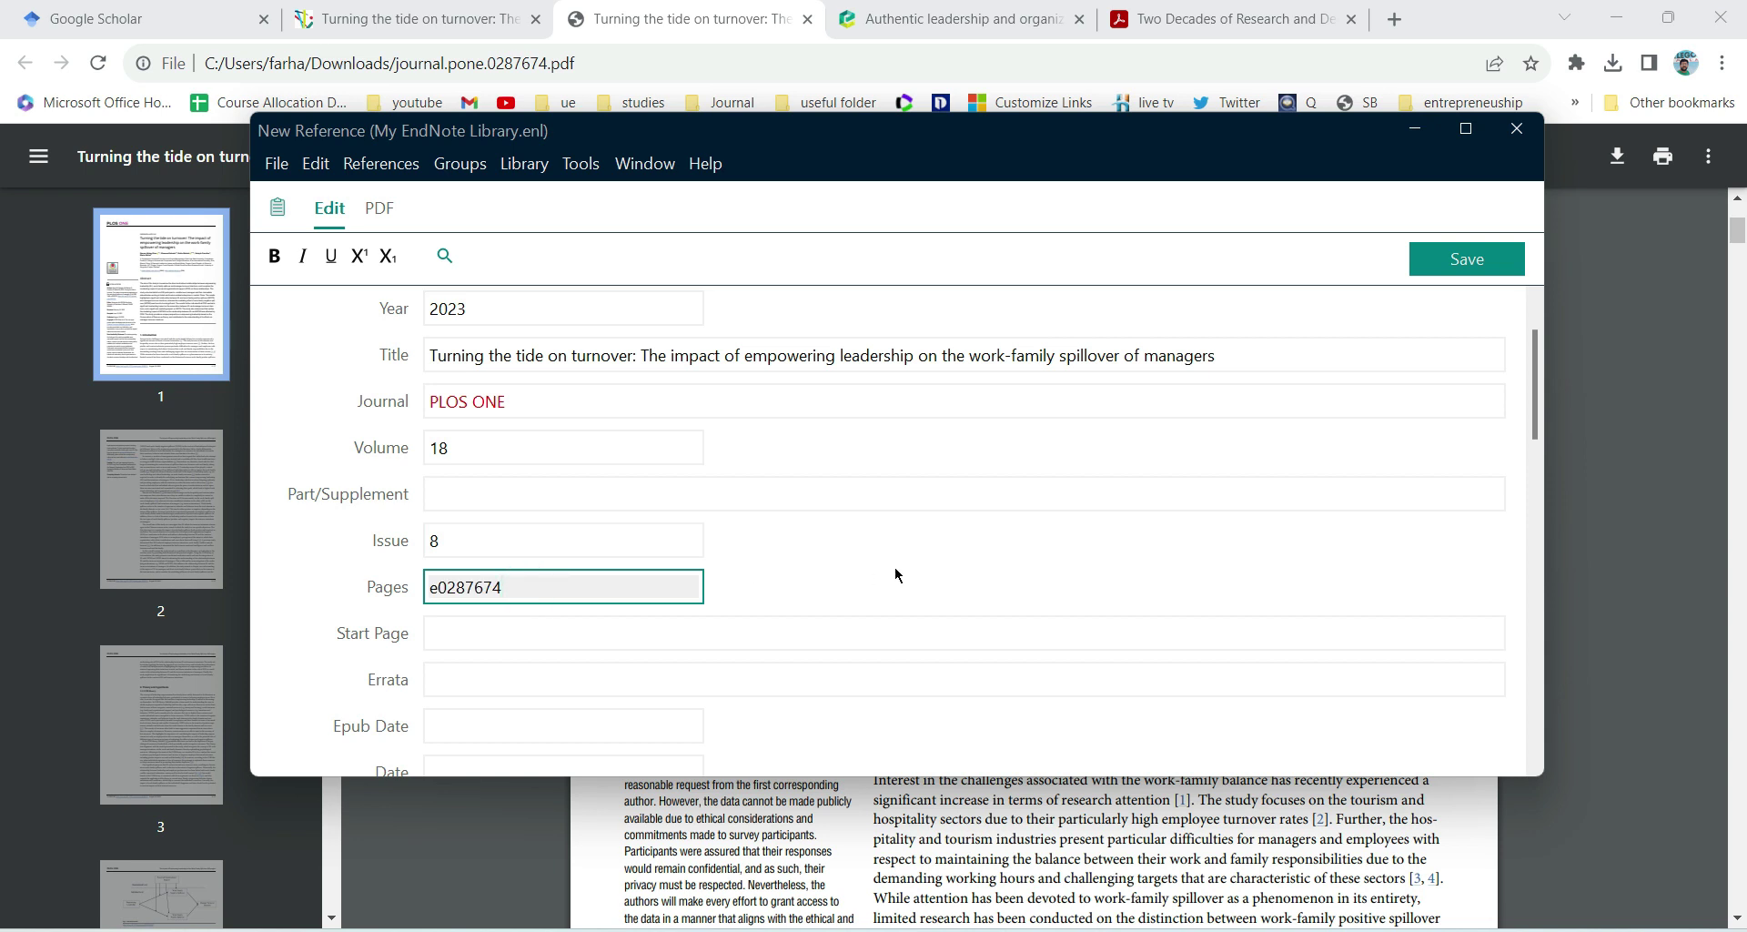
left_click(1455, 261)
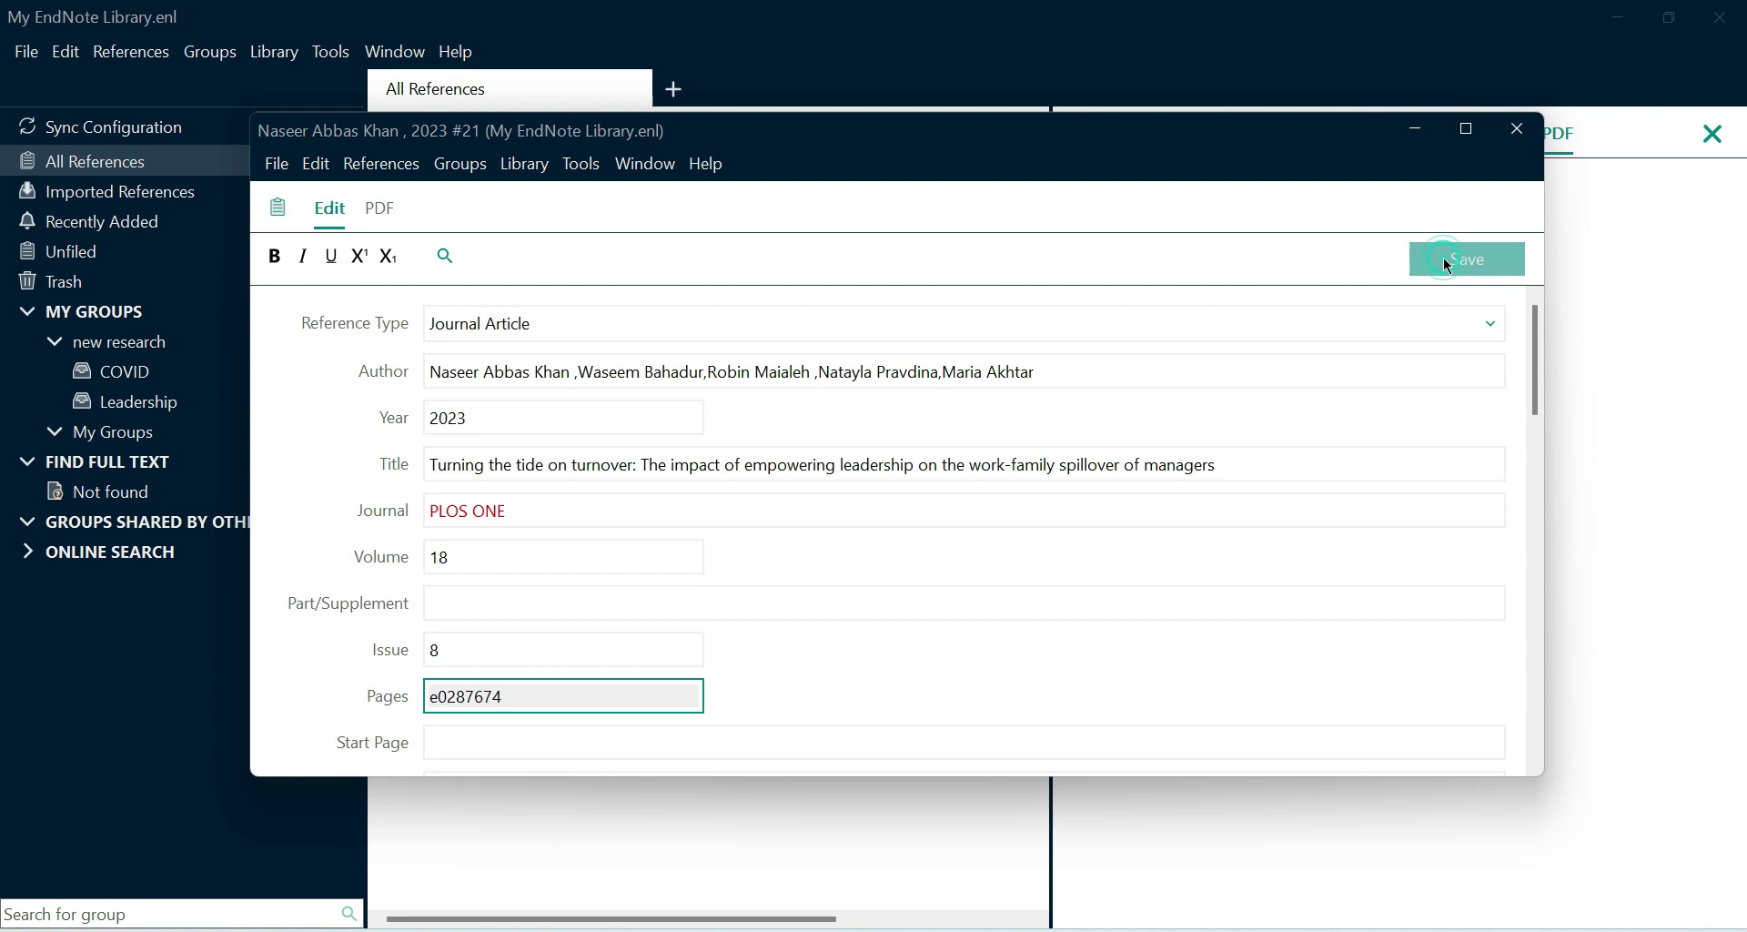
left_click(1524, 130)
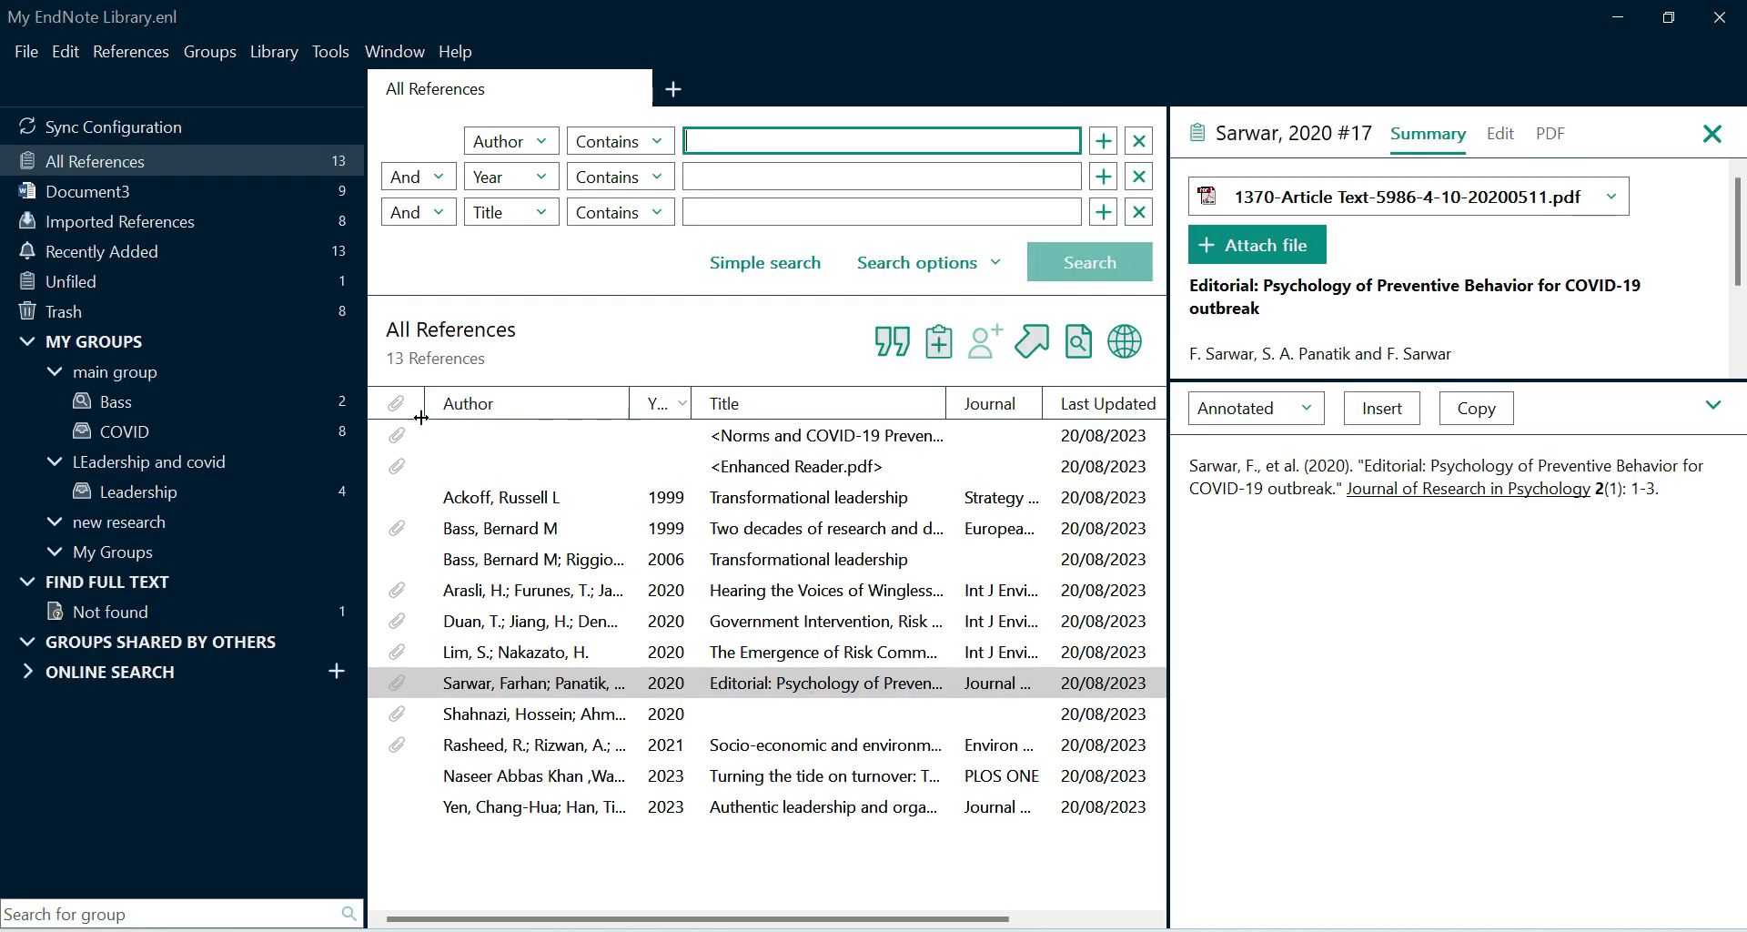
Step: Sort the library's reference list by author, title, year and journal in turn
left_click(503, 400)
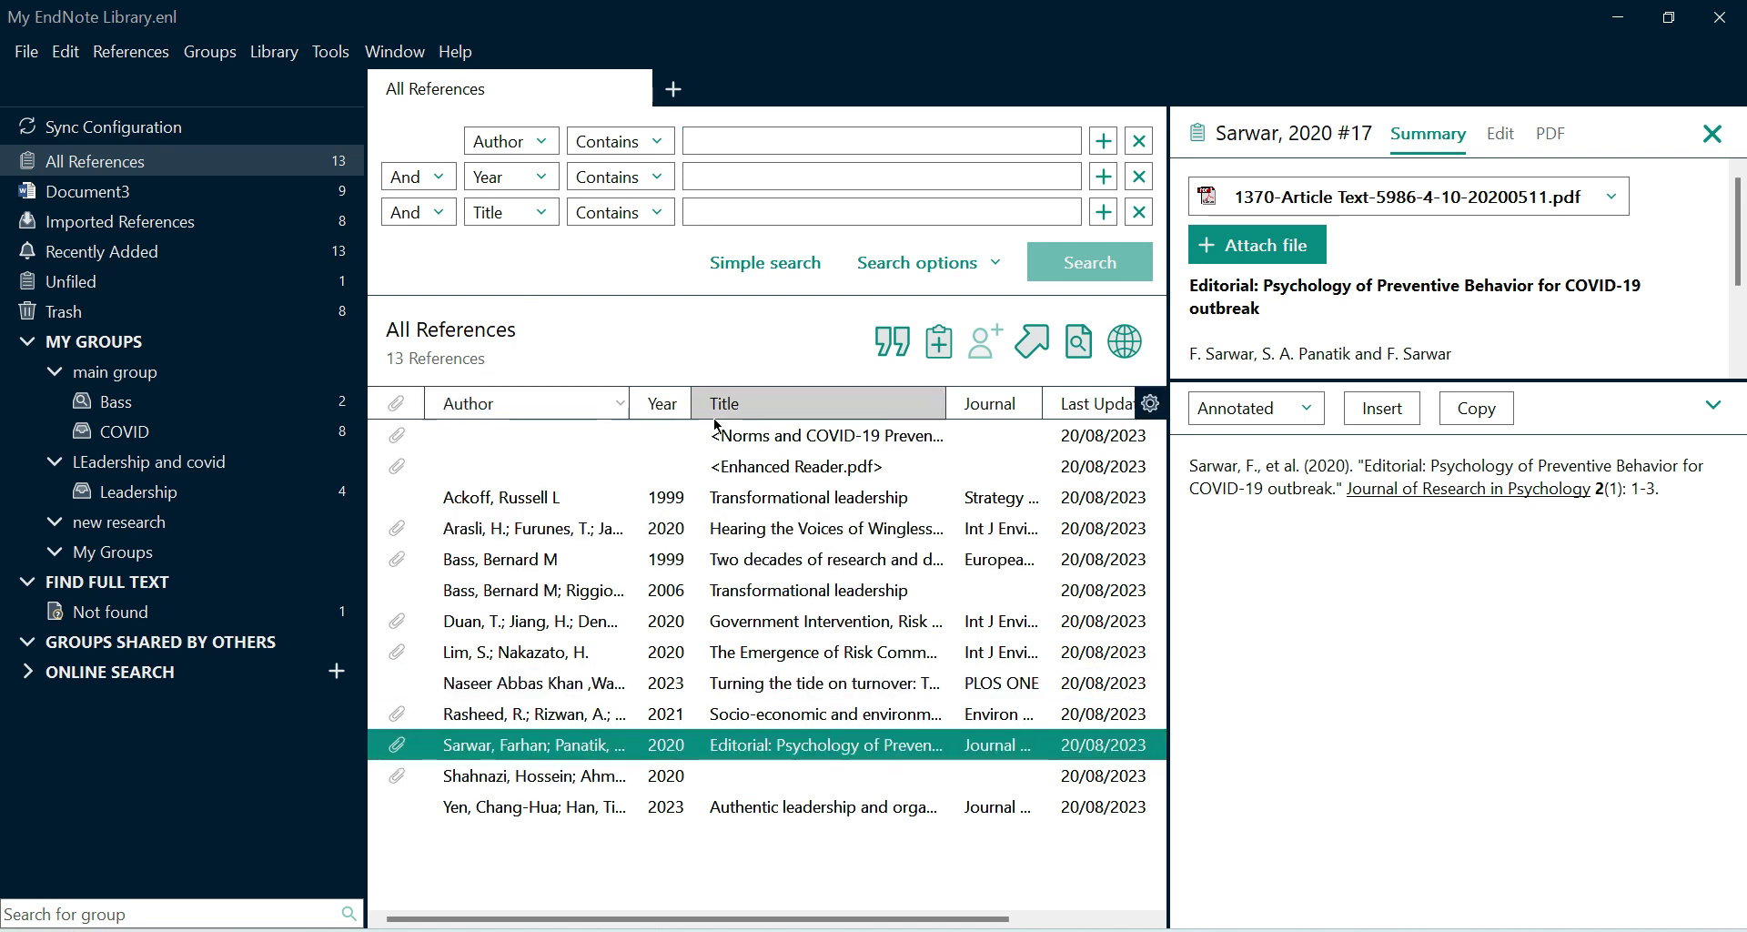
left_click(757, 411)
left_click(656, 403)
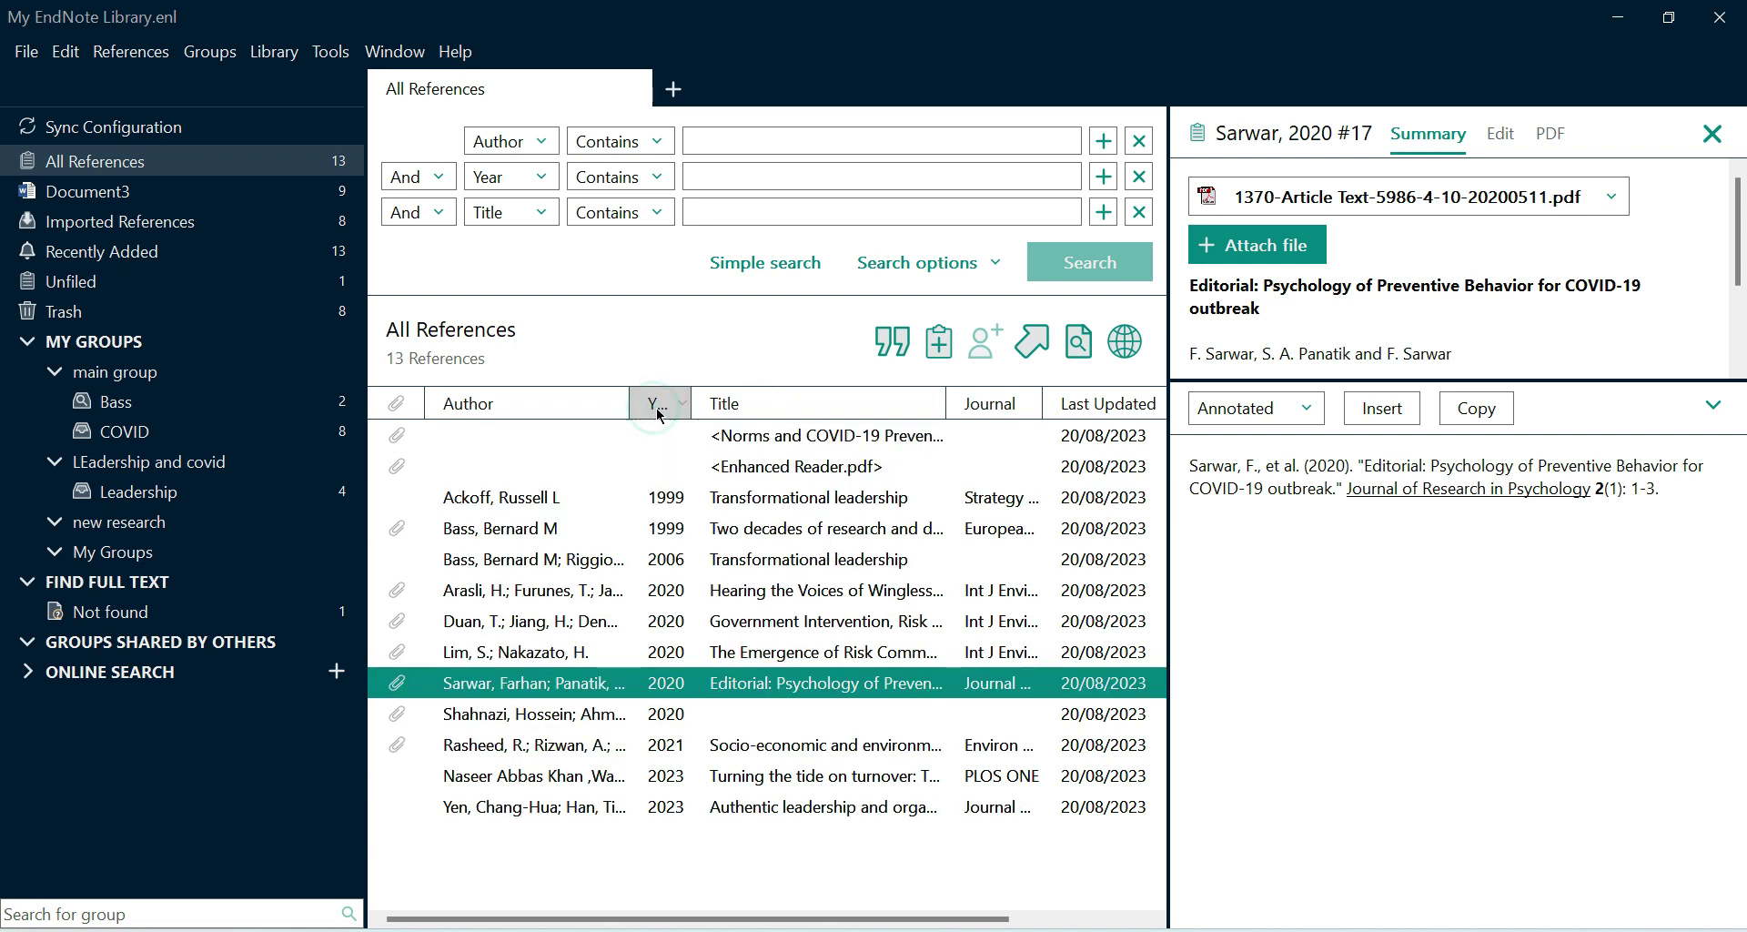
left_click(988, 403)
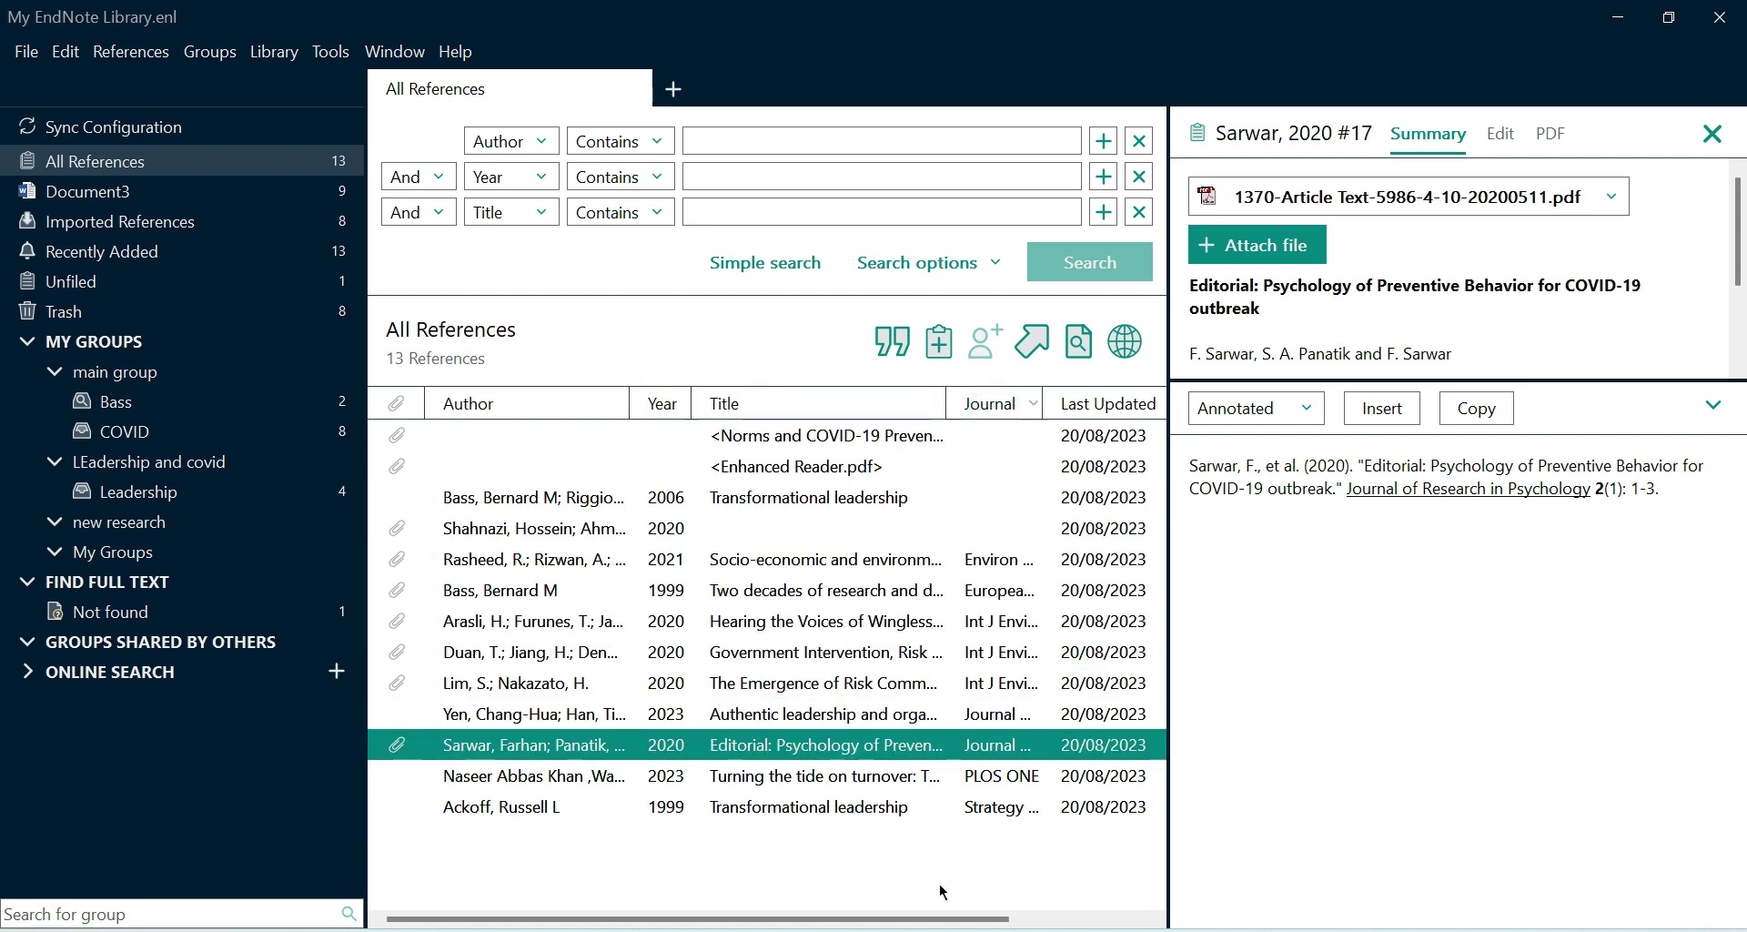
Step: Give the "Norms and COVID-19 Preventive Behaviors PREPRINT.pdf" reference a three-star rating
left_click_drag(954, 919, 1093, 919)
right_click(1012, 452)
left_click(935, 440)
left_click(935, 439)
right_click(935, 440)
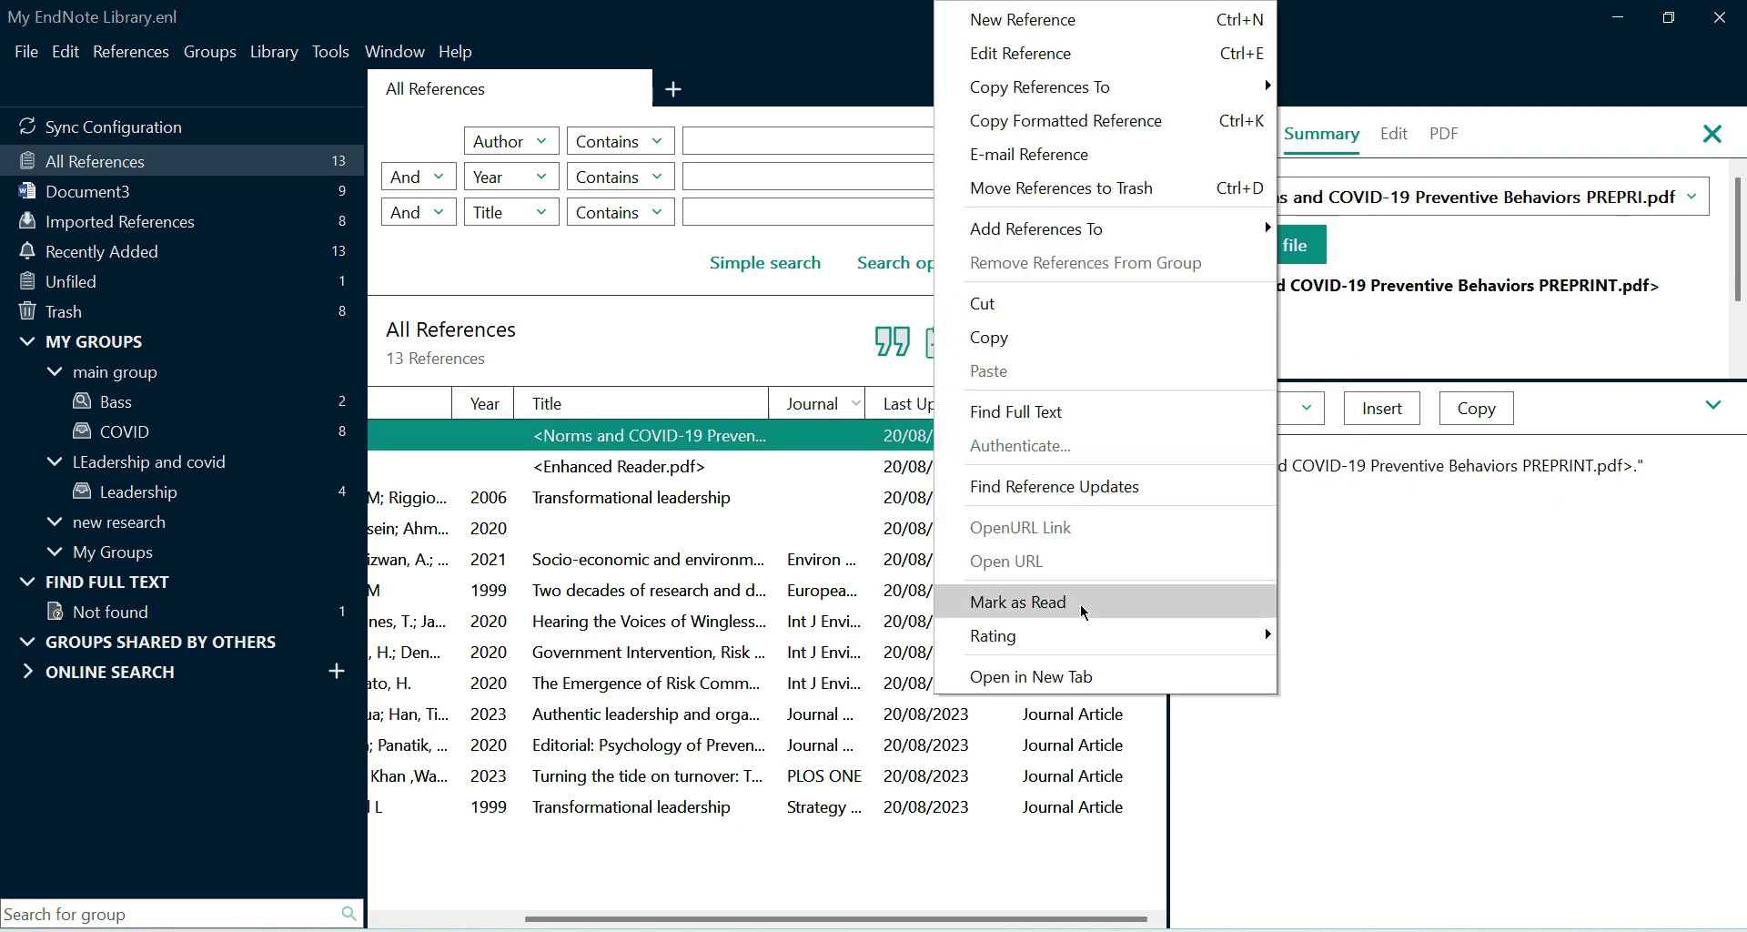
mouse_move(1152, 639)
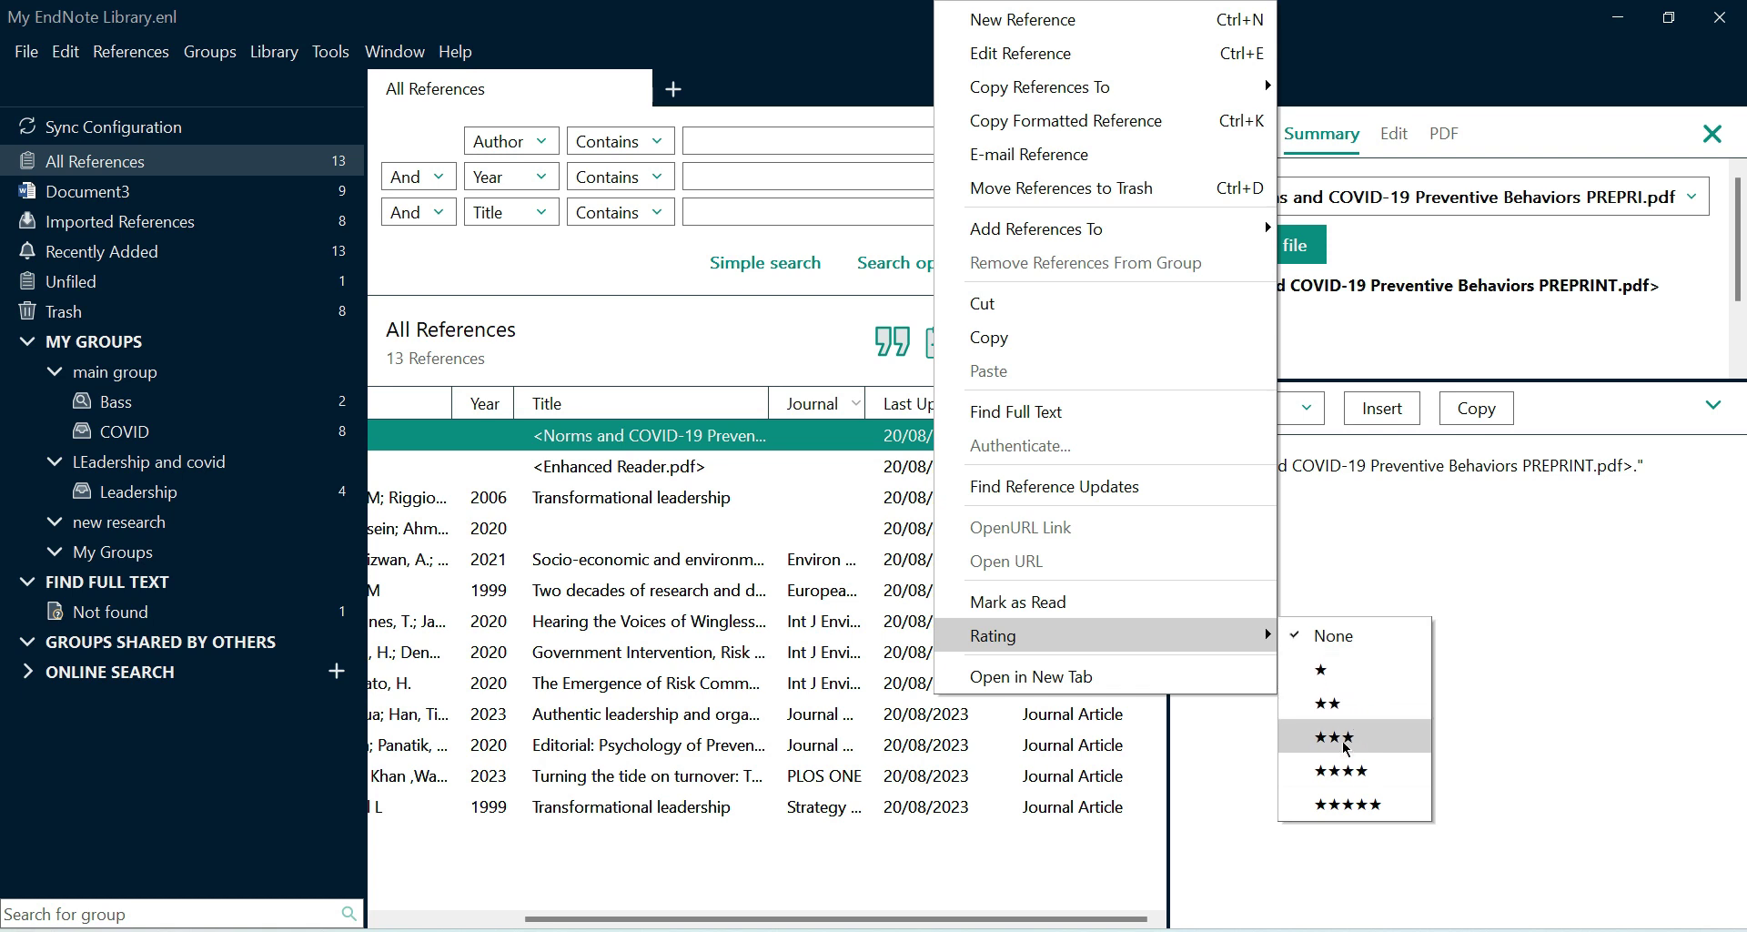
left_click(1298, 735)
left_click(742, 623)
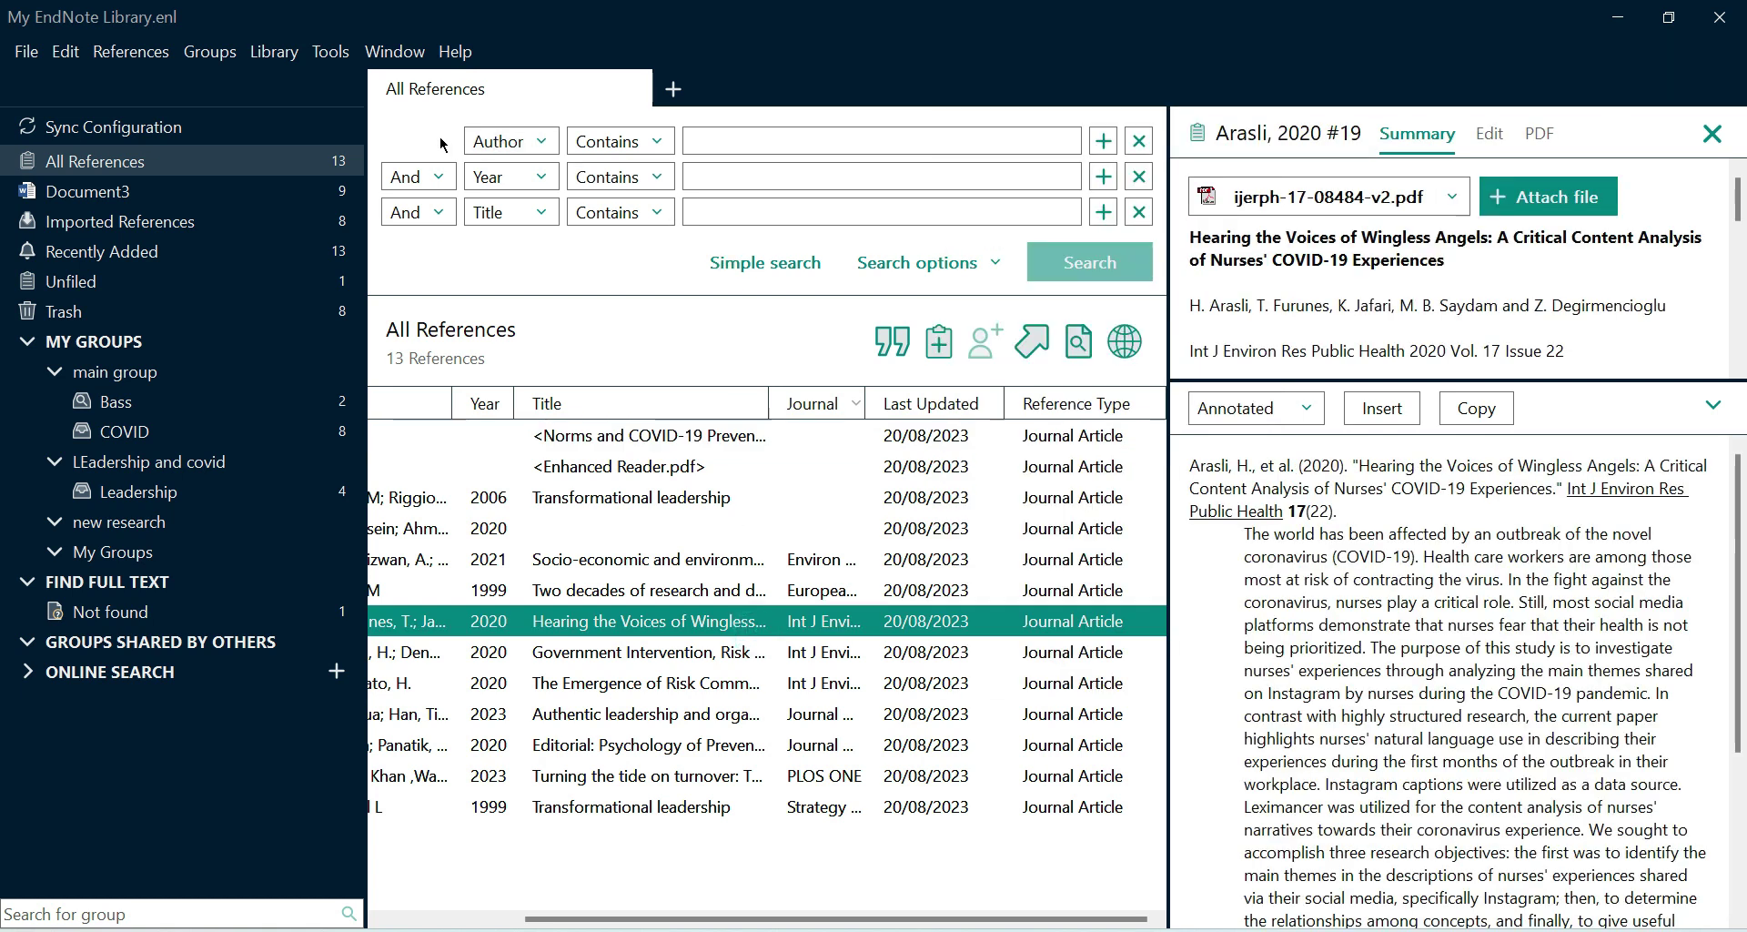
Step: Switch the library search to the simple form and back to the advanced form
left_click(719, 185)
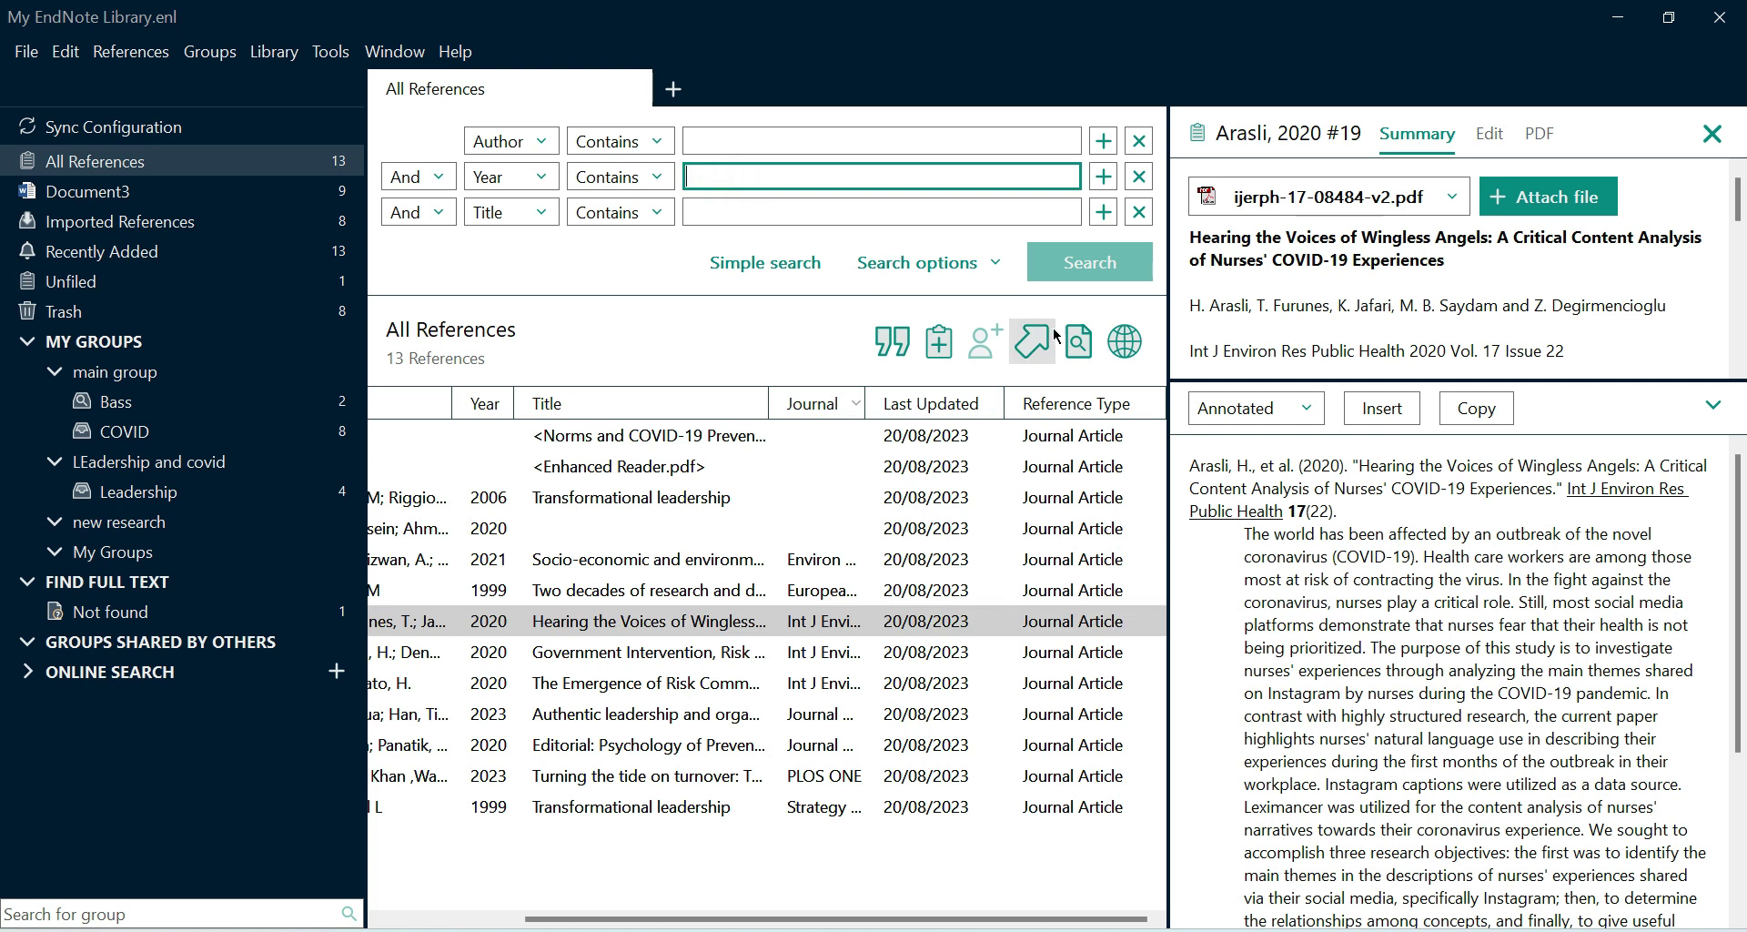
left_click(823, 264)
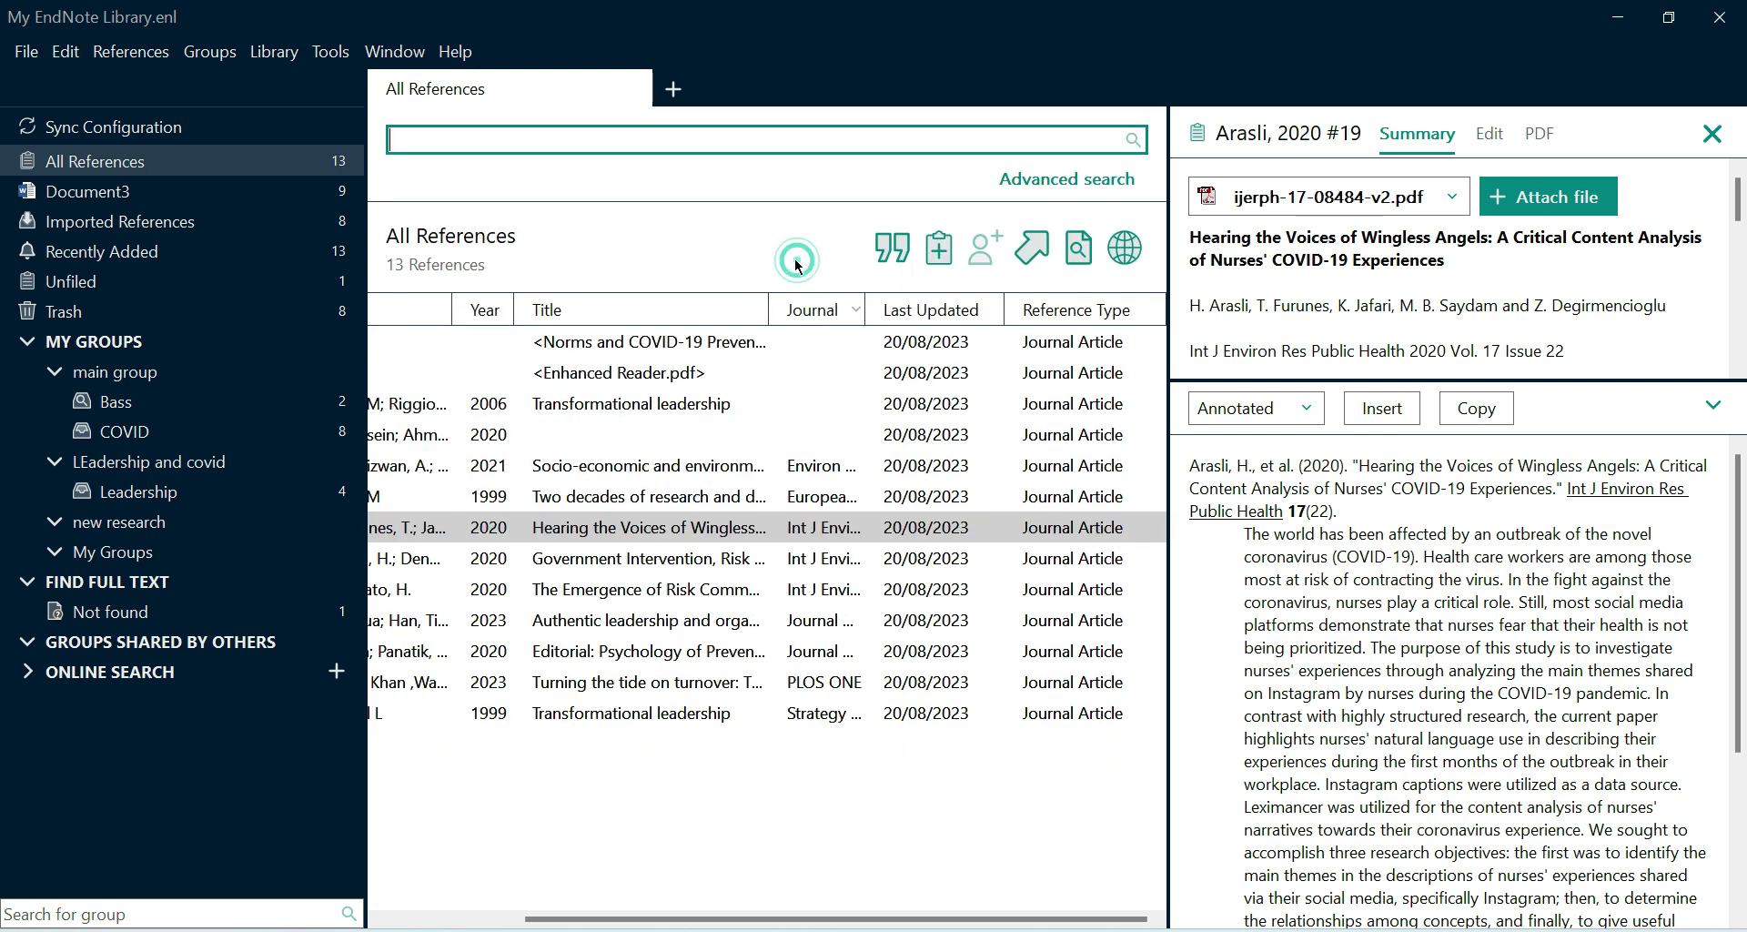
left_click(1066, 179)
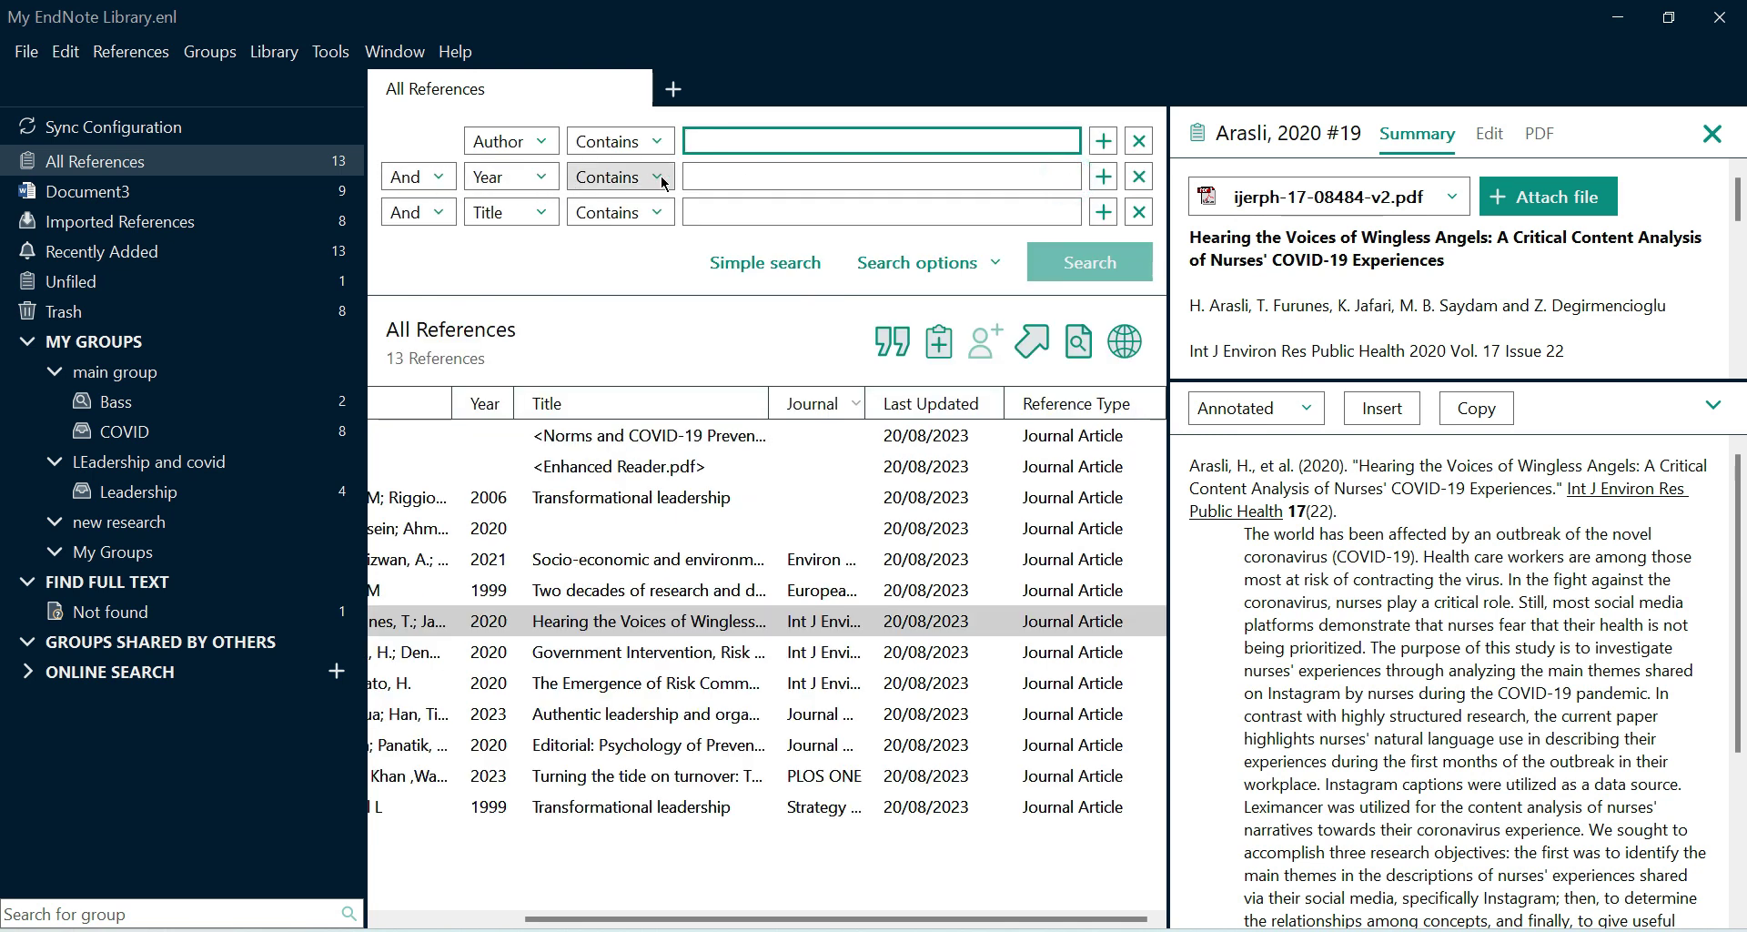
Step: Search all references for those whose year contains 2020
left_click(775, 176)
type("202")
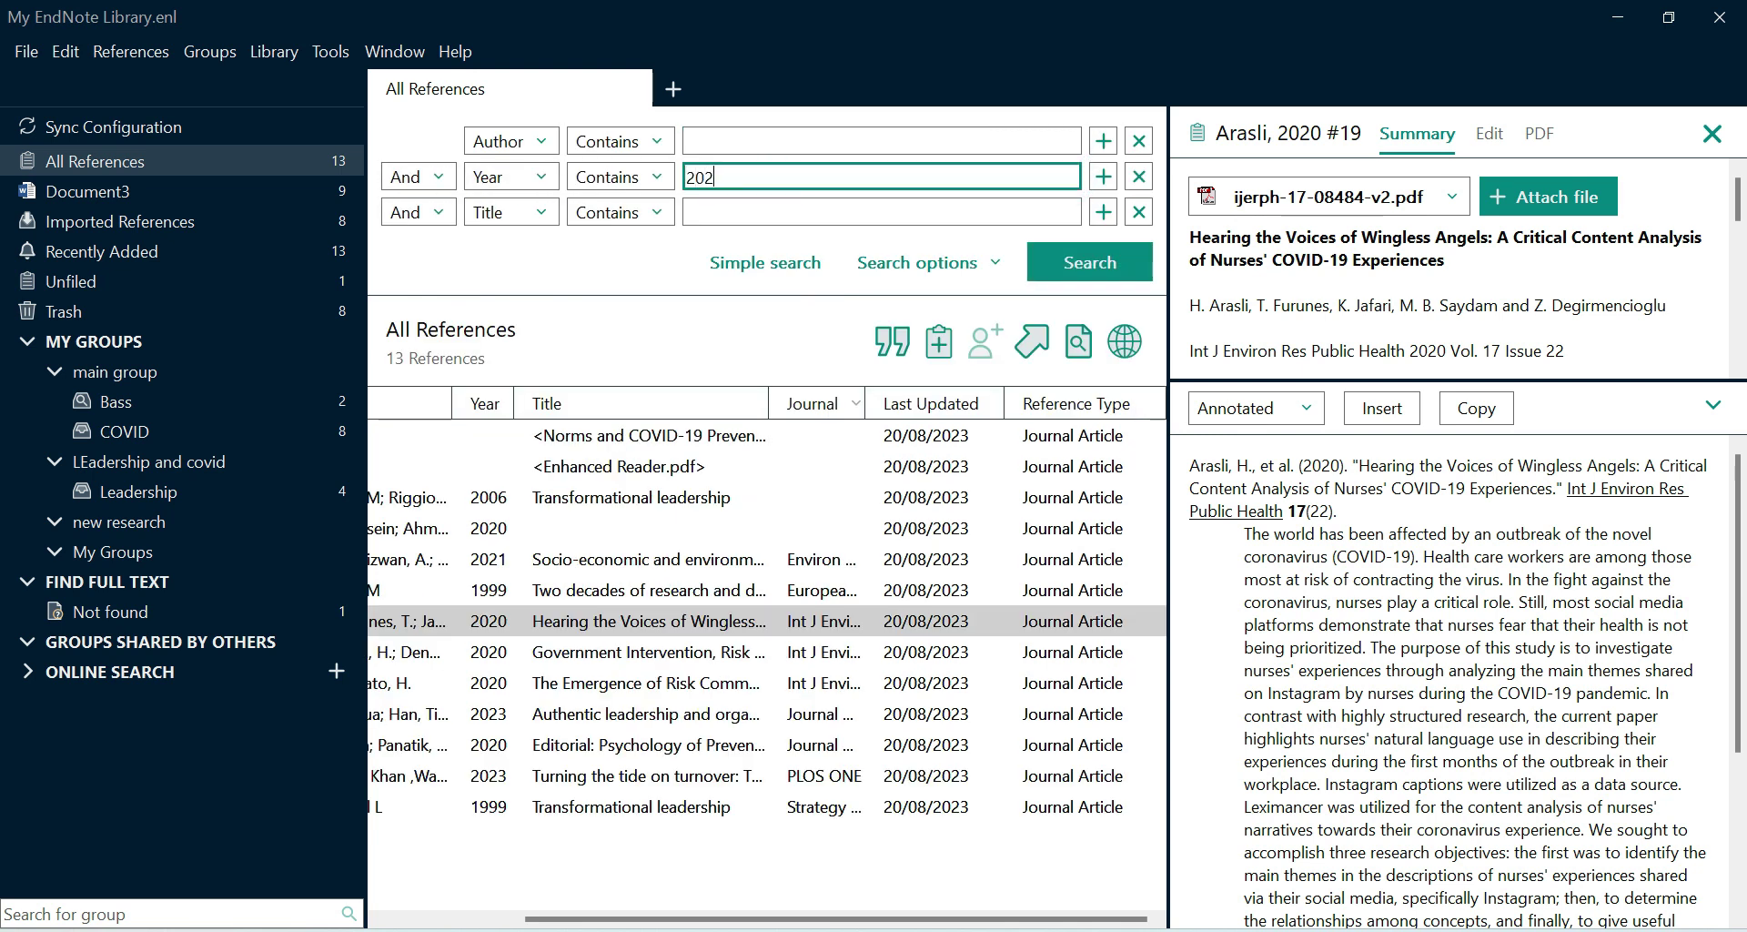
type("0")
left_click(1087, 262)
left_click_drag(841, 921, 708, 921)
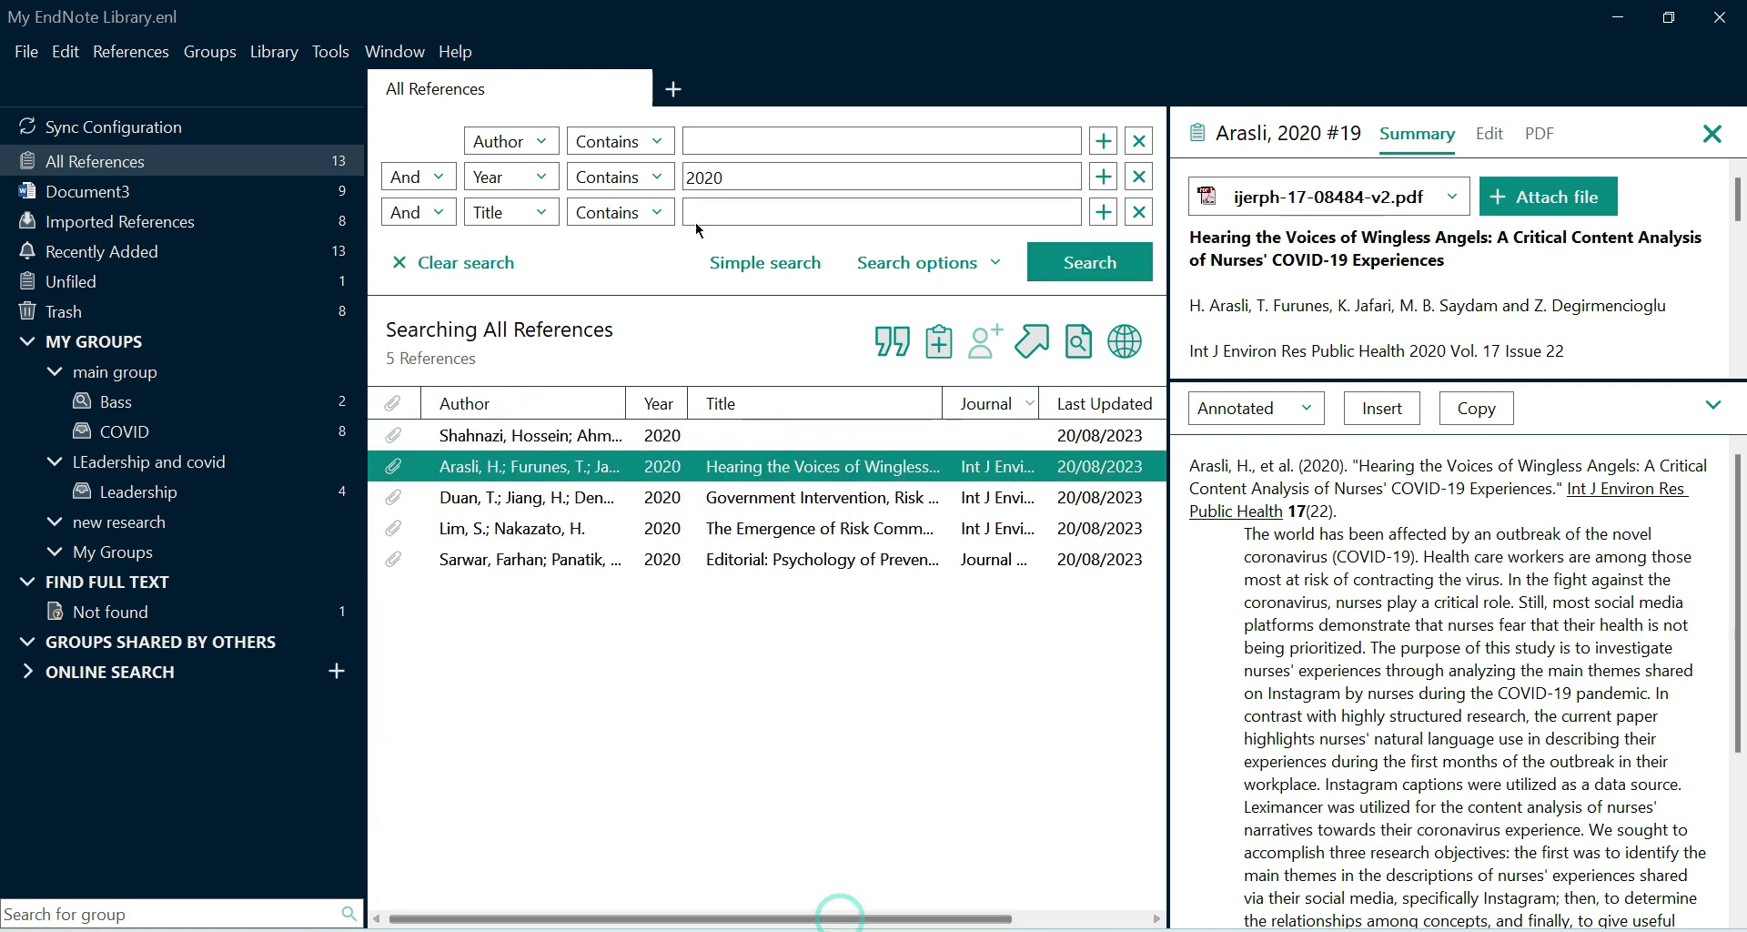
Step: Narrow the 2020 search to the first author's surname of "The Emergence of Risk Communication Networks" and view the matching references' summaries
left_click(718, 144)
type("Lim")
key("Return")
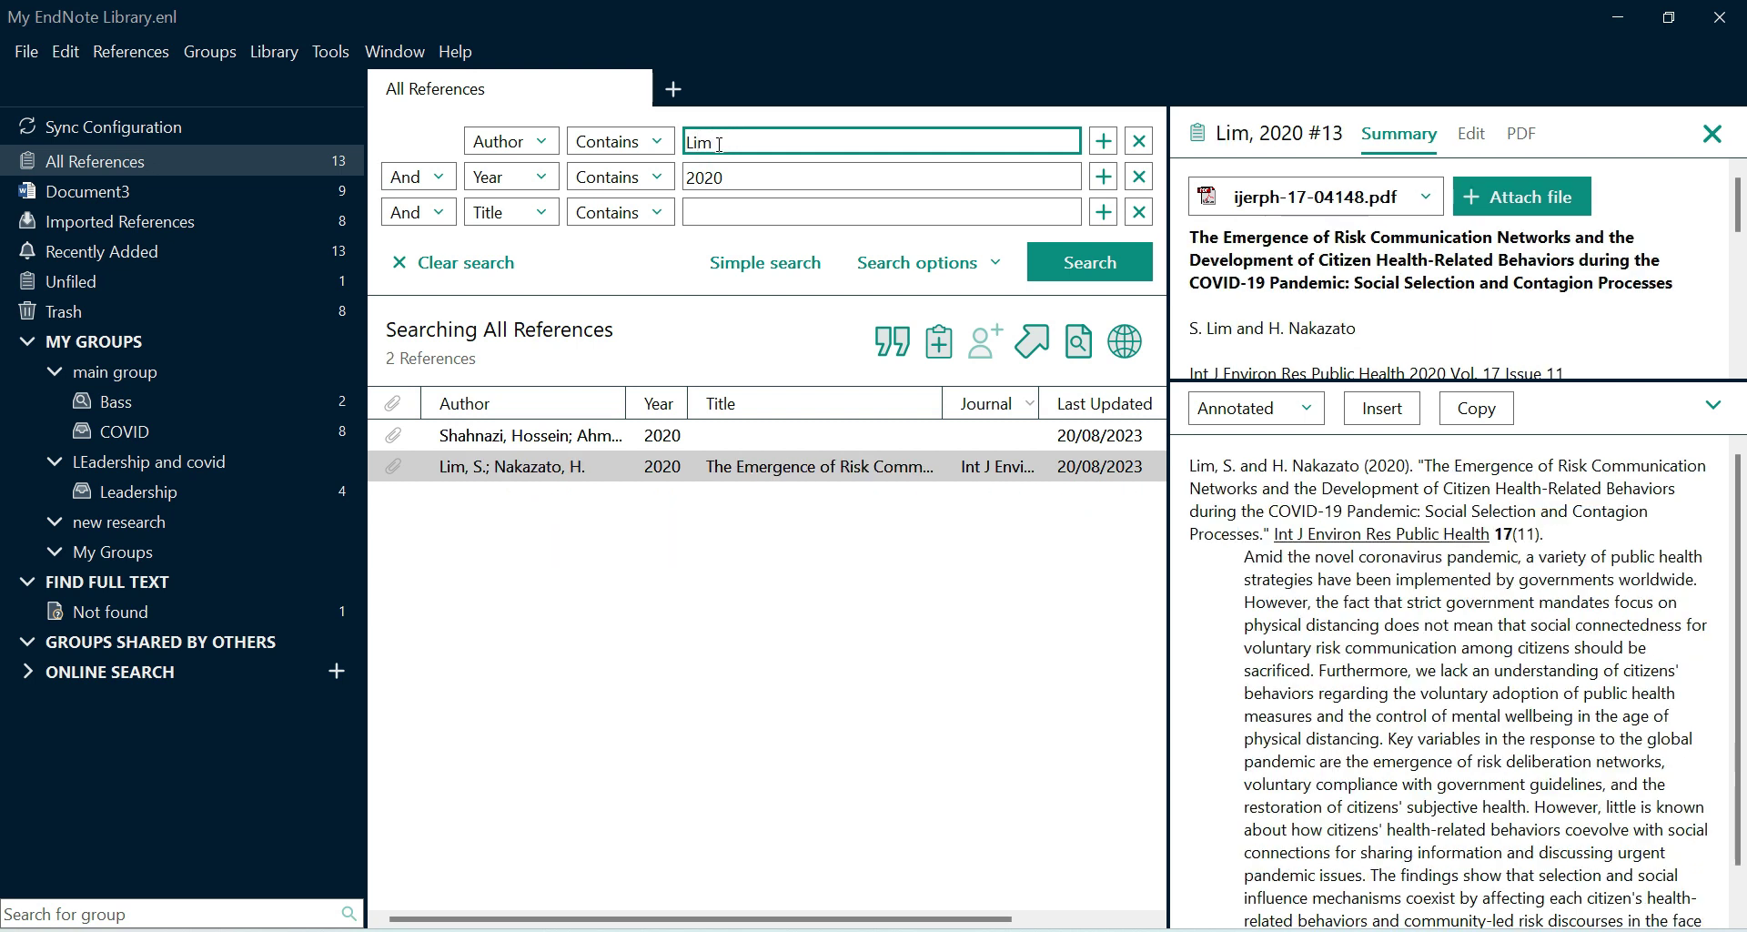
left_click(557, 441)
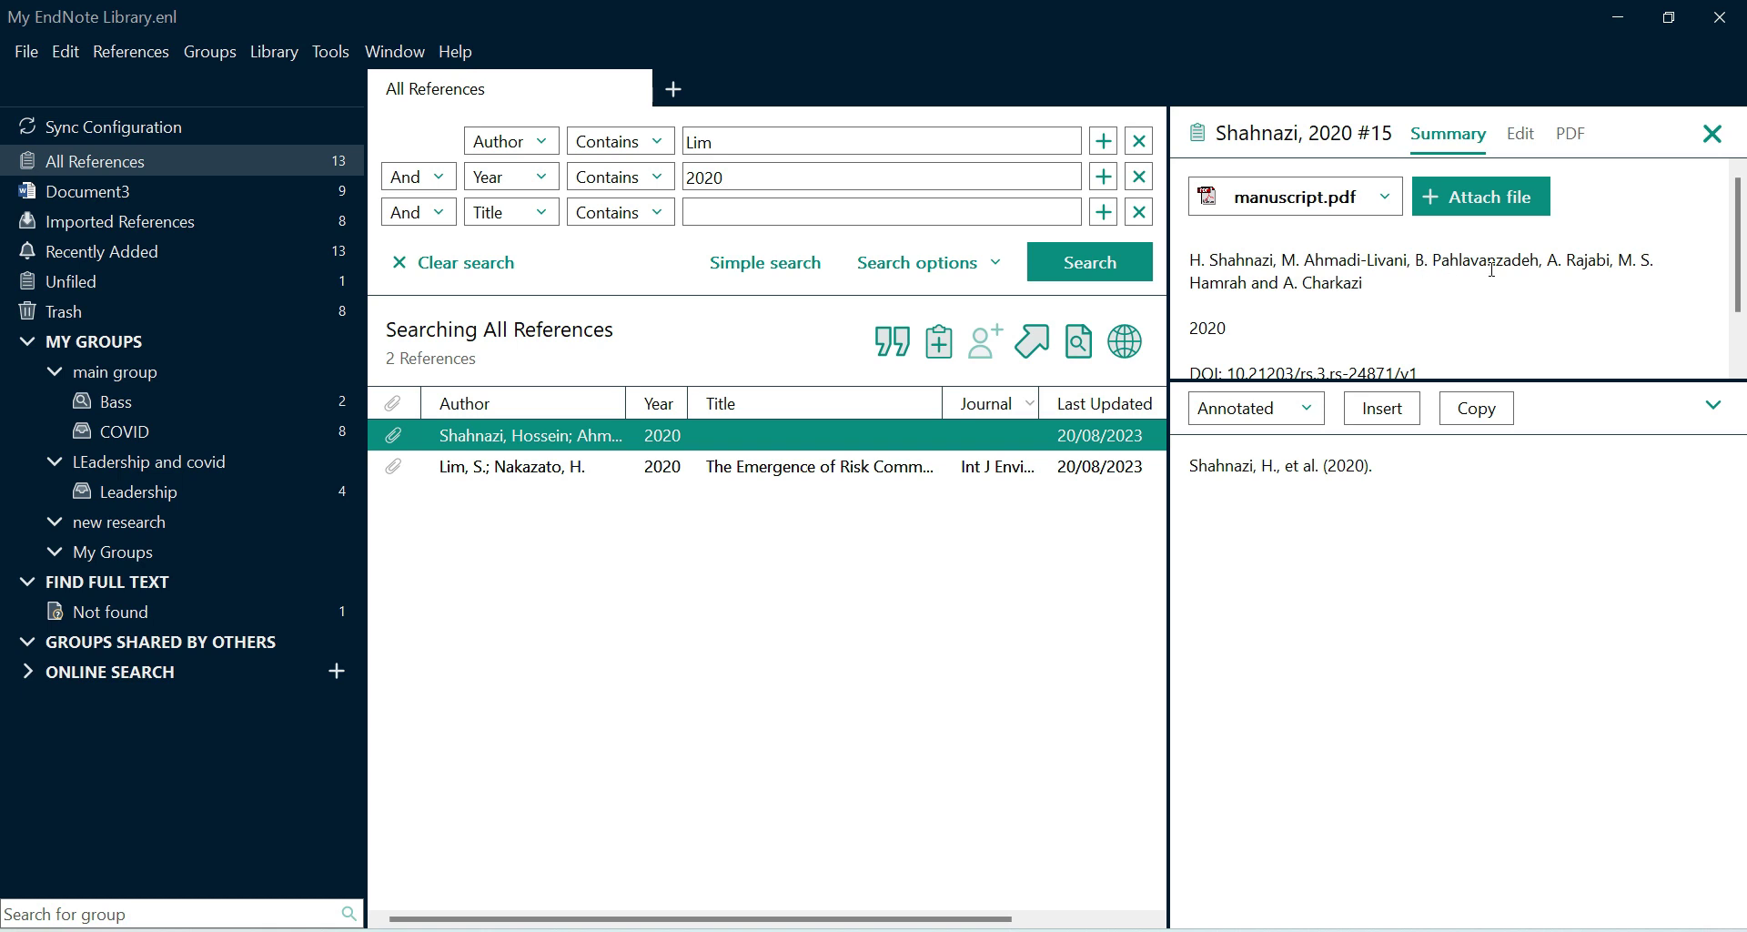
left_click(550, 465)
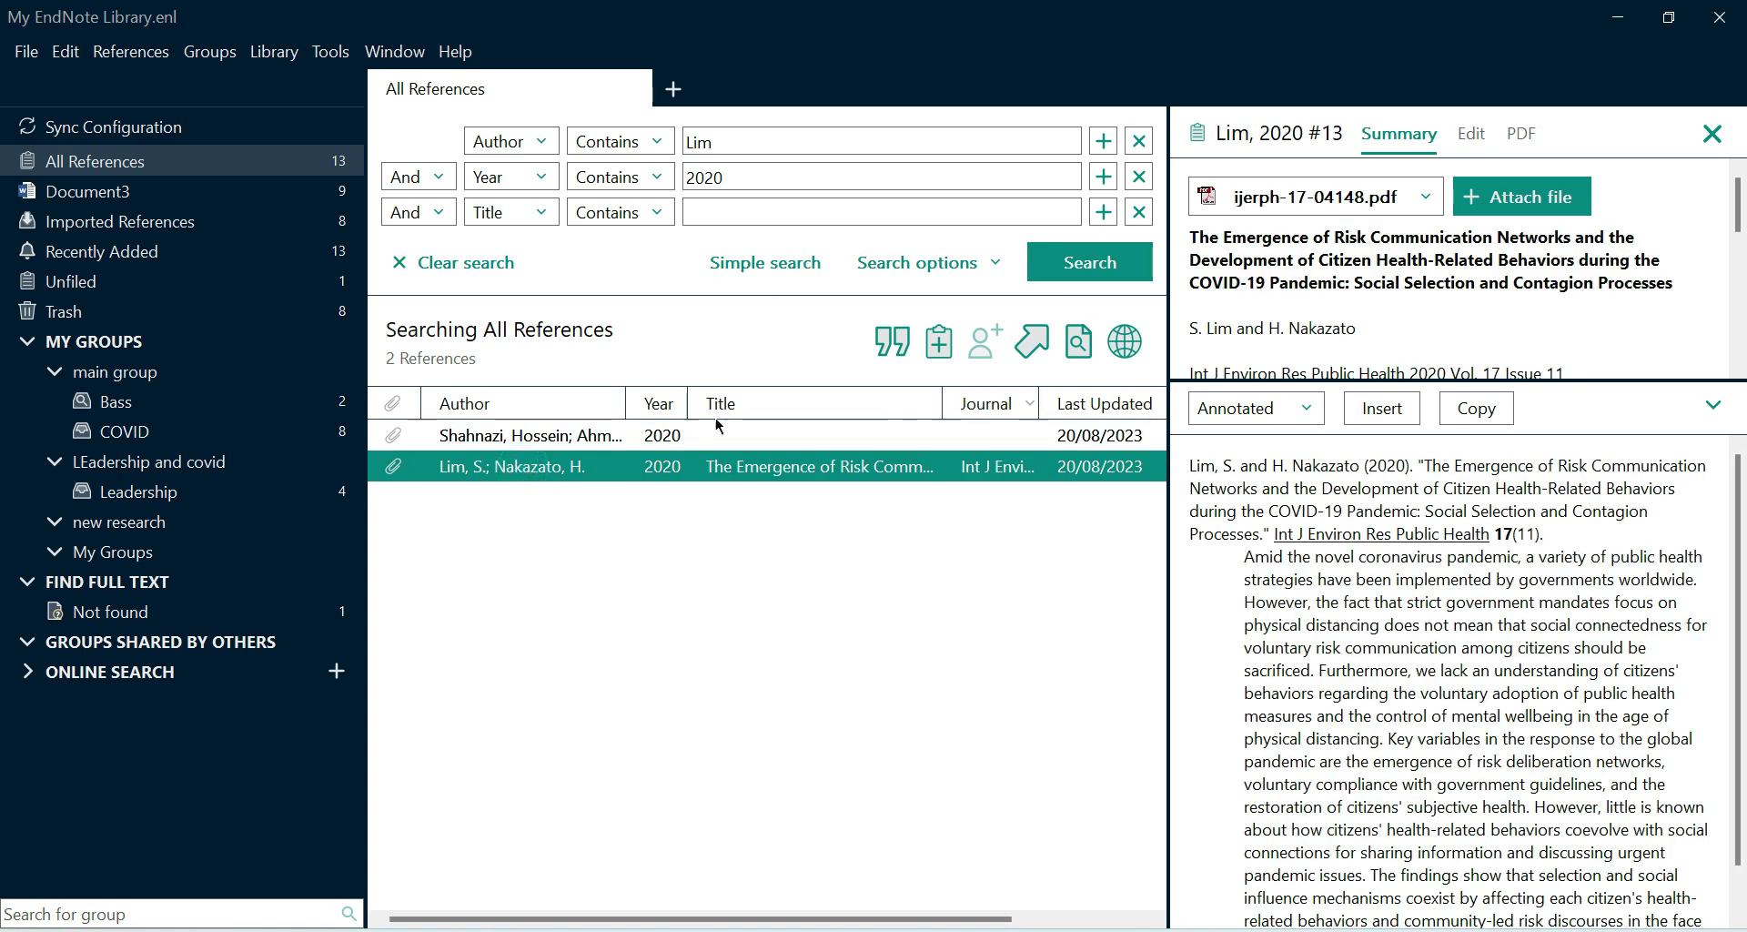
left_click(128, 56)
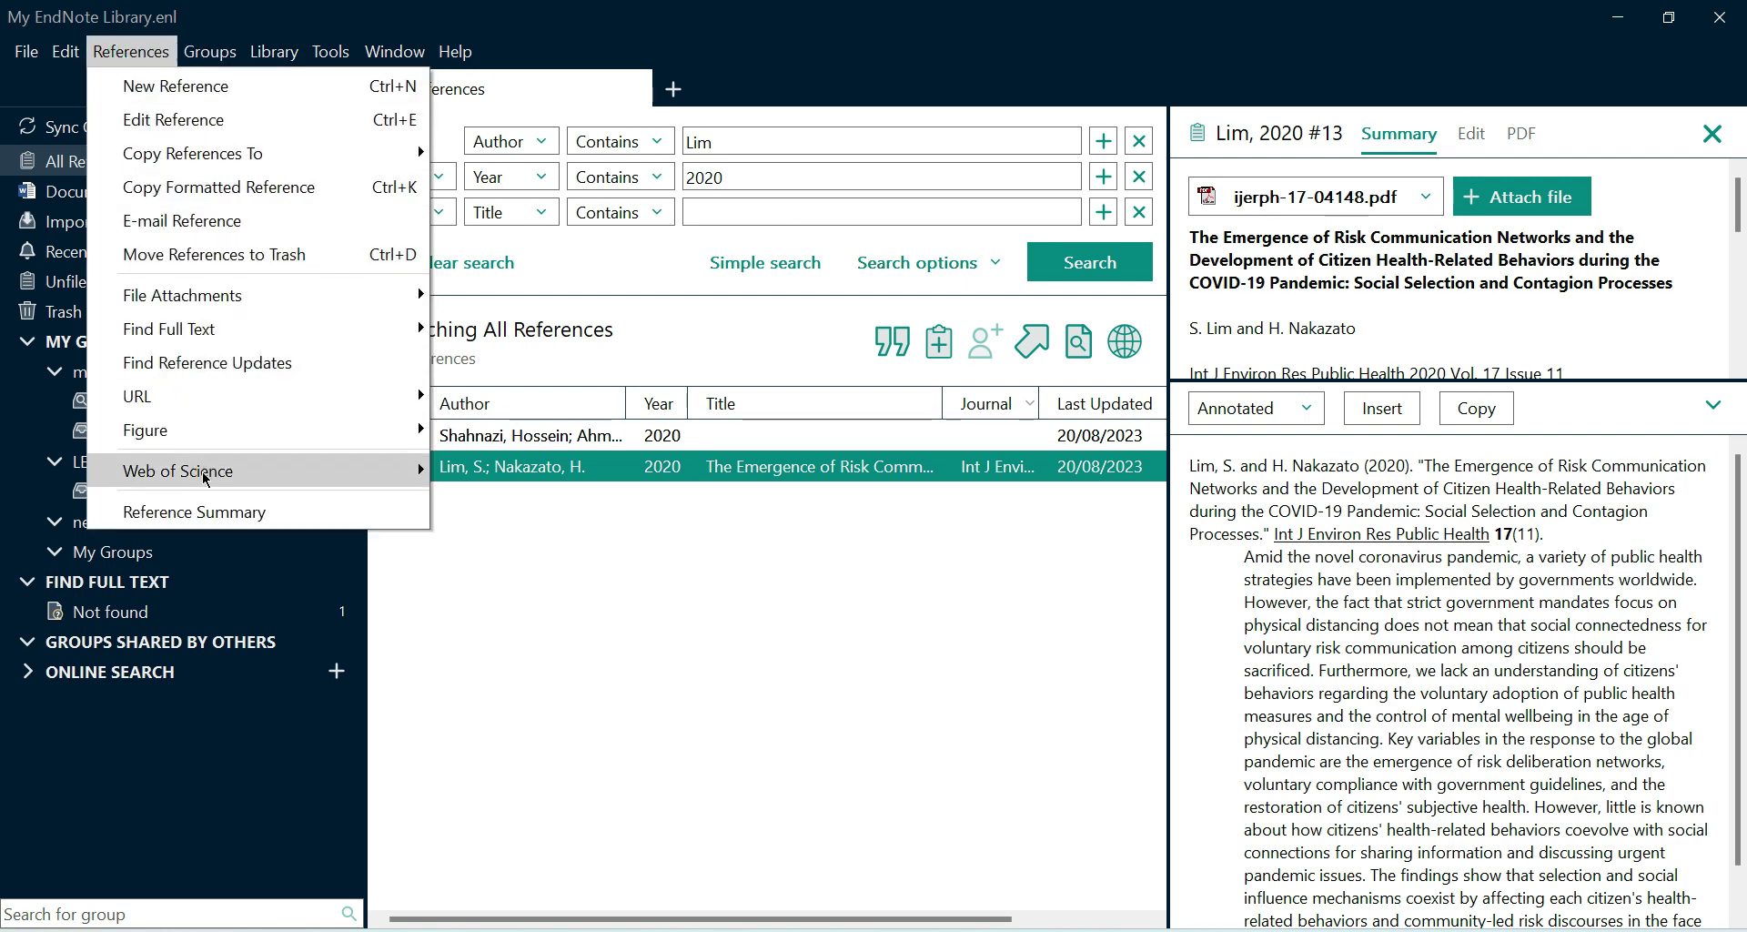
mouse_move(210, 52)
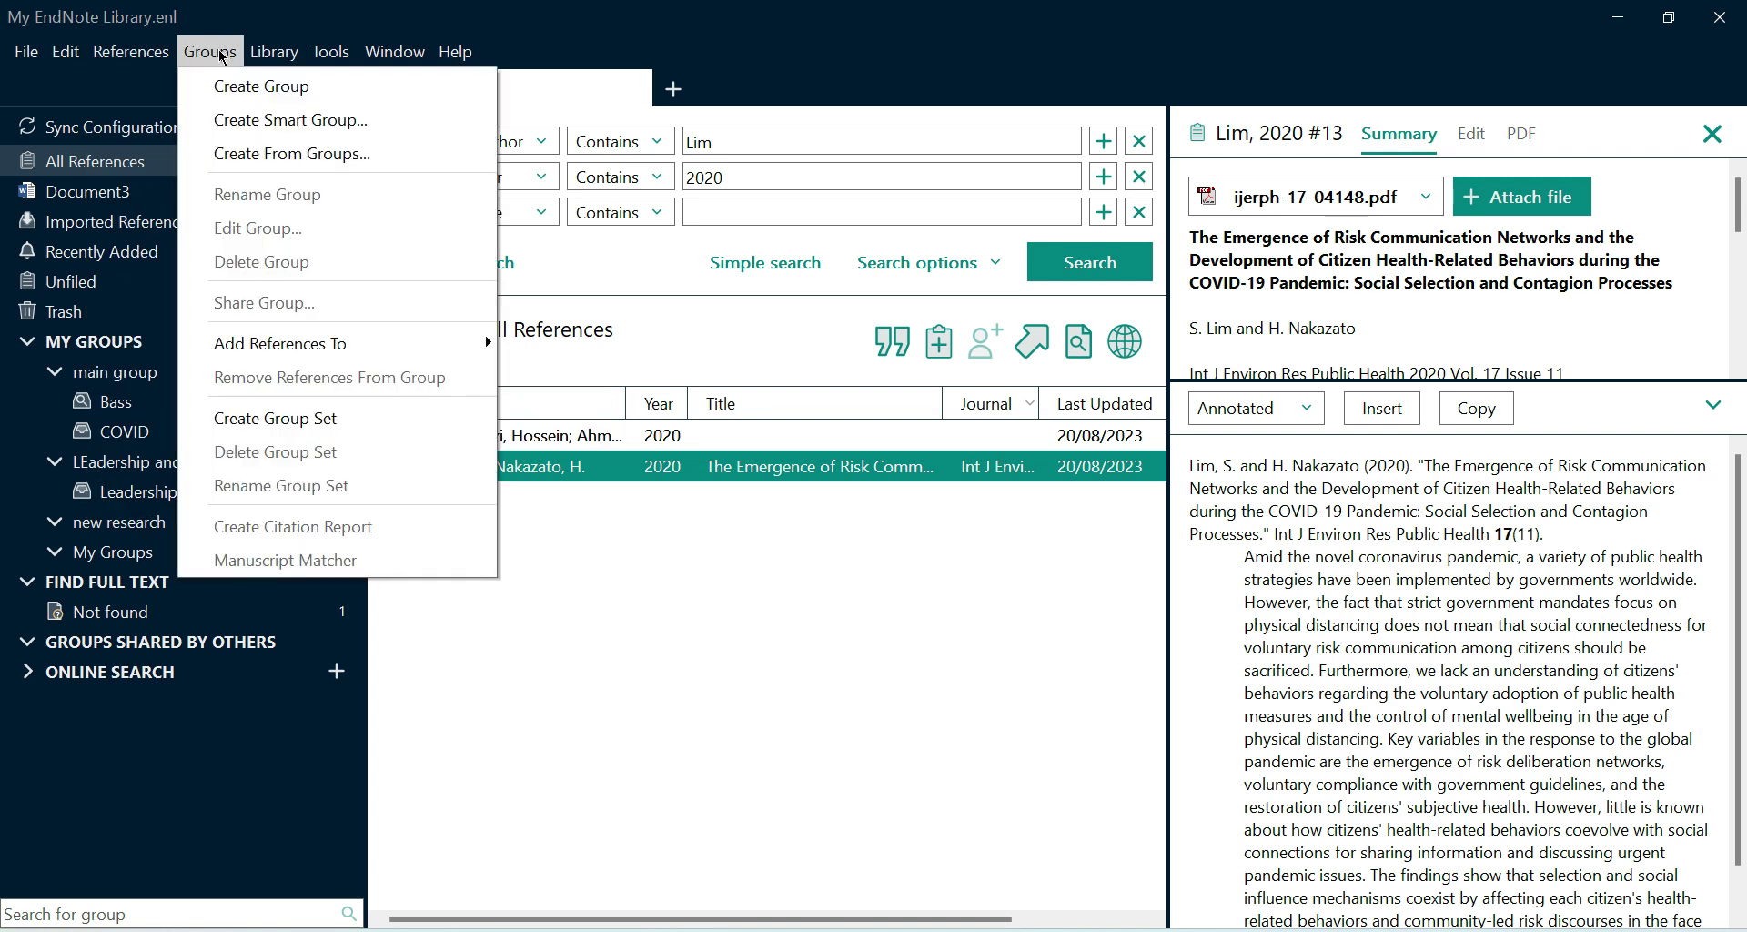
mouse_move(274, 52)
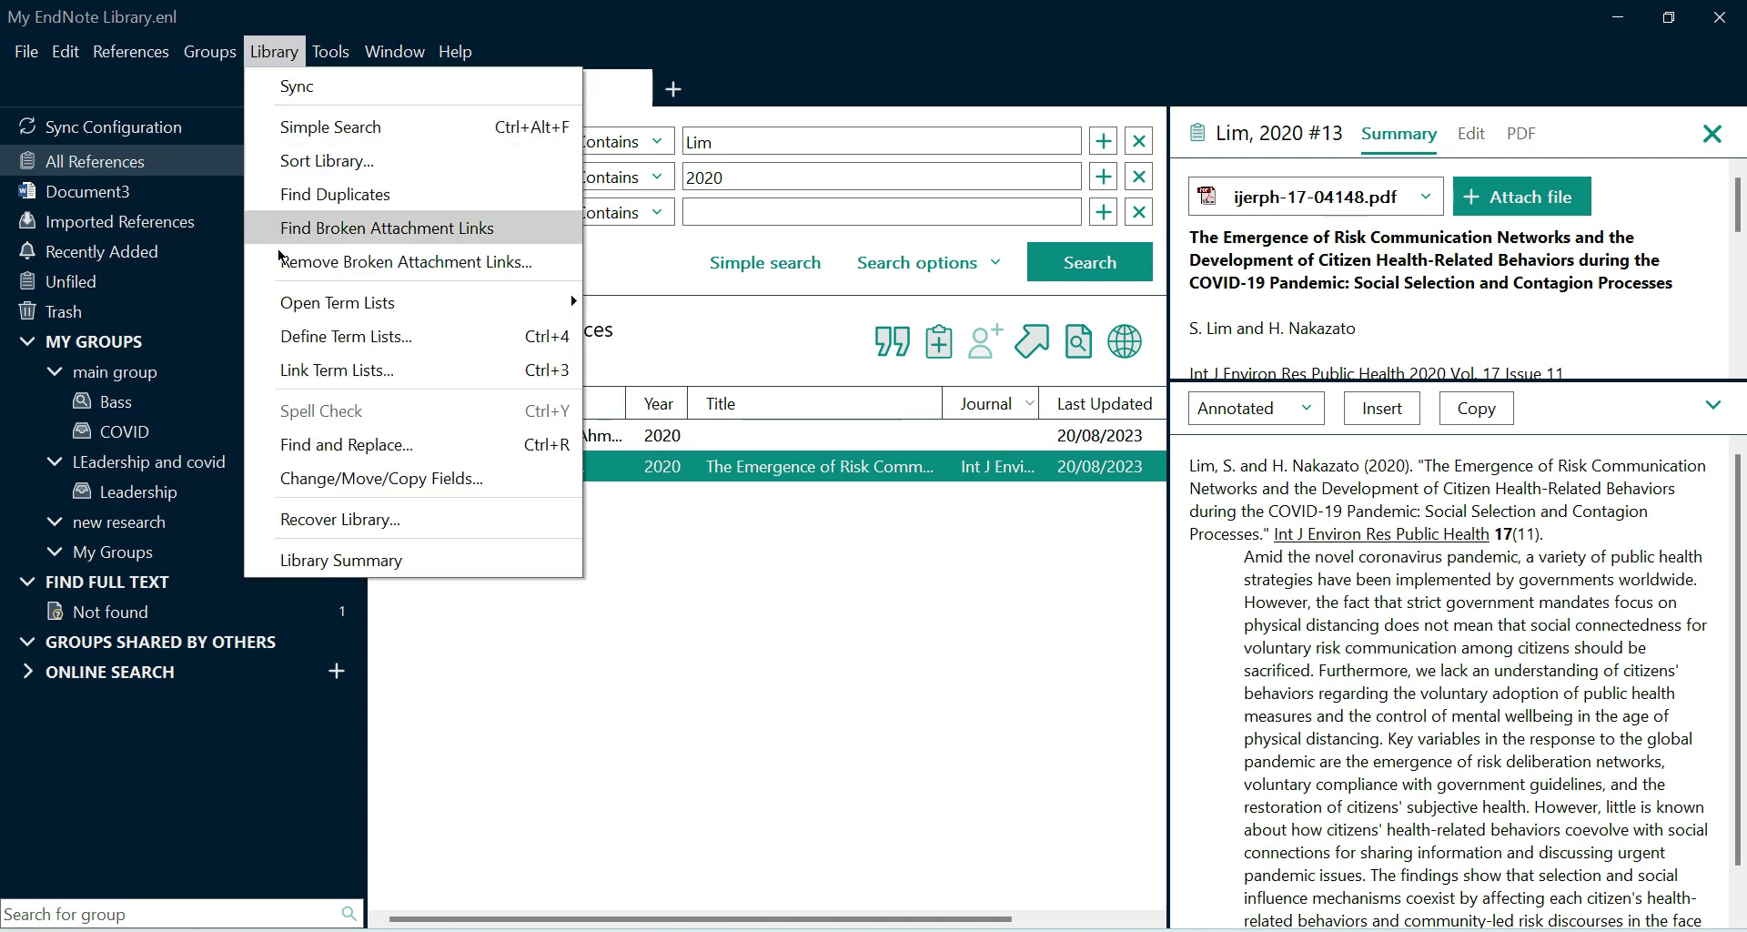
mouse_move(327, 61)
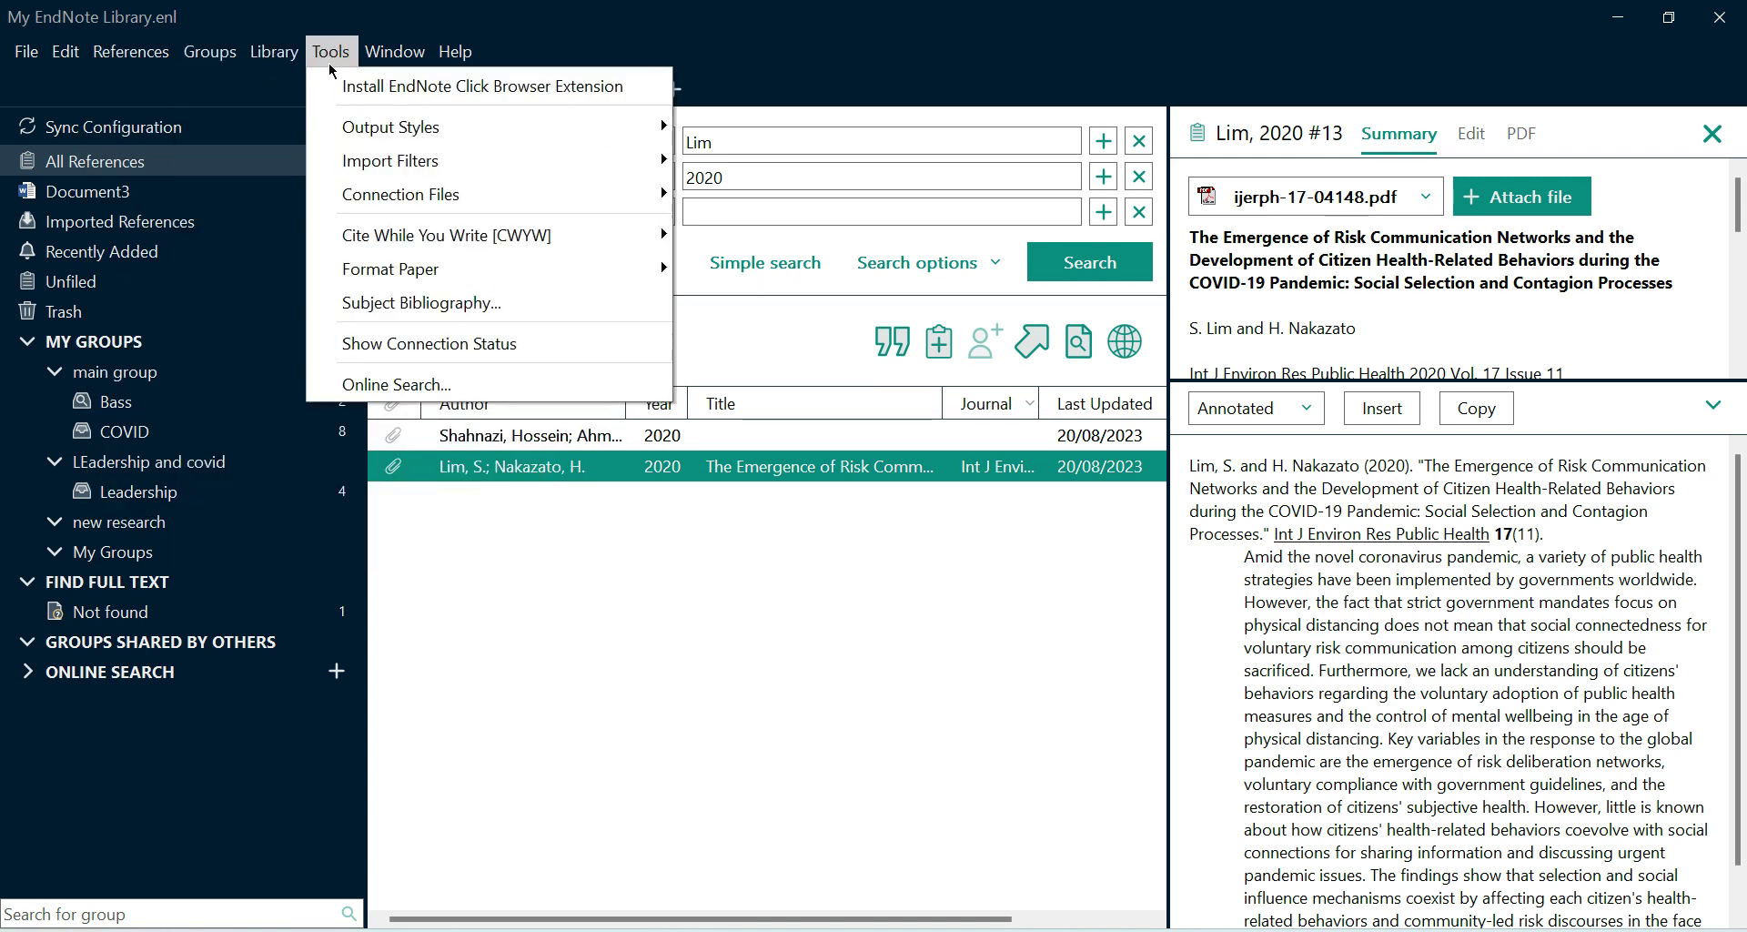
mouse_move(408, 276)
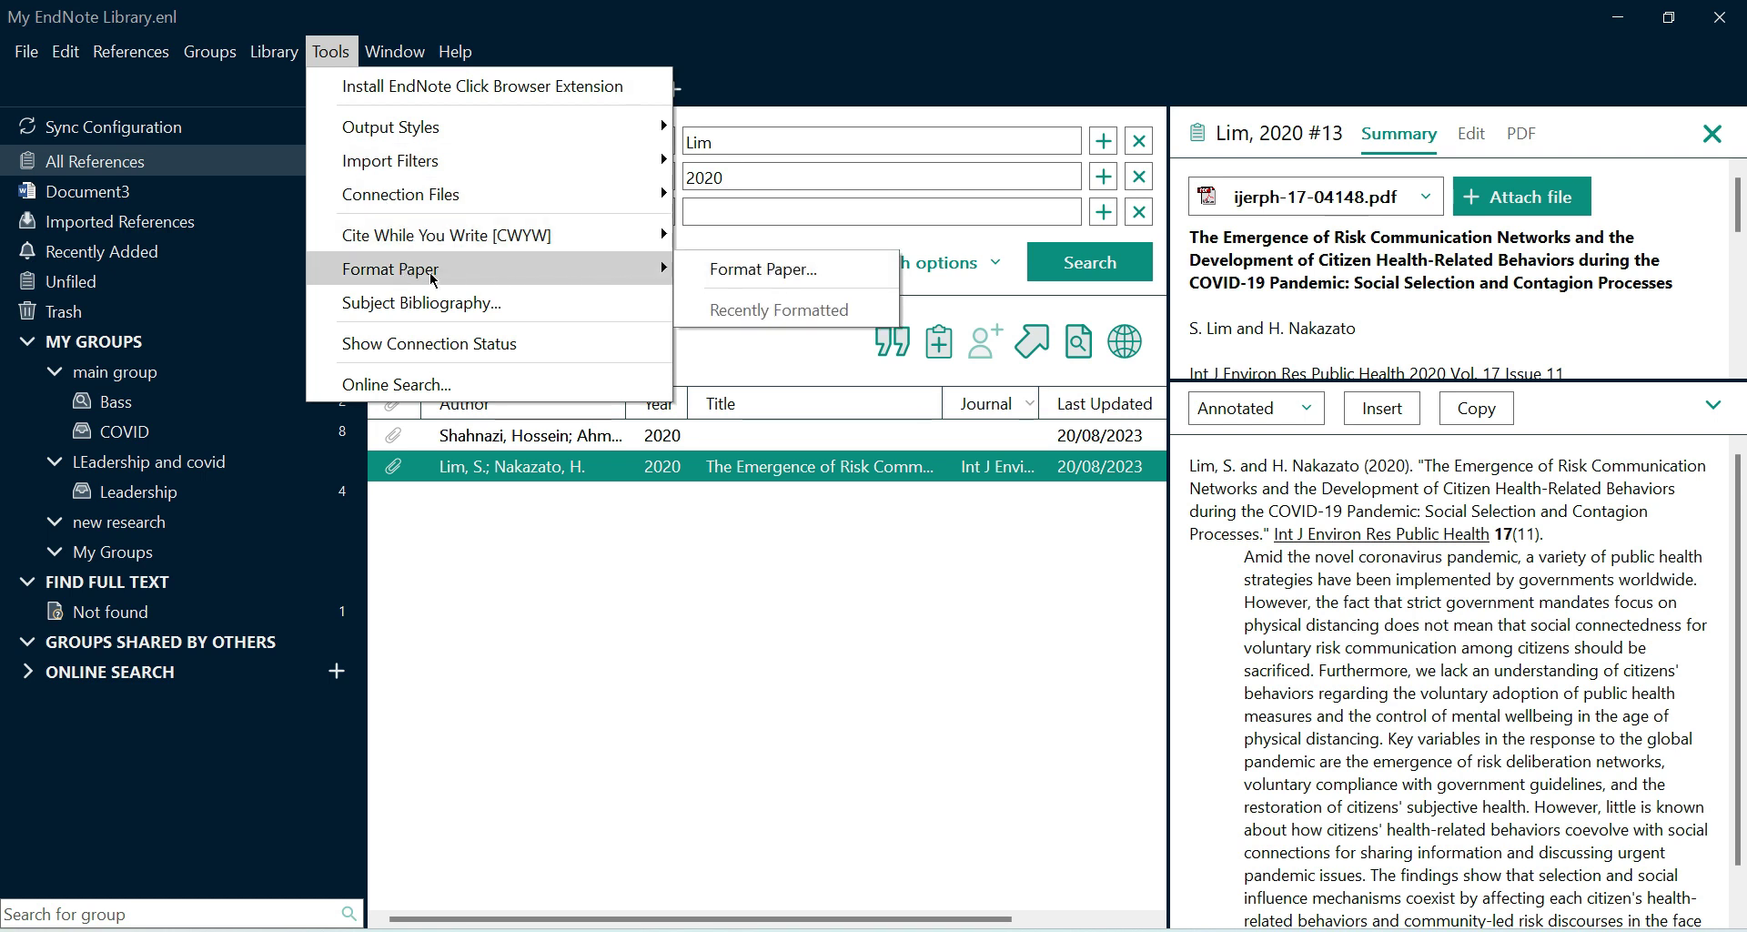
mouse_move(412, 169)
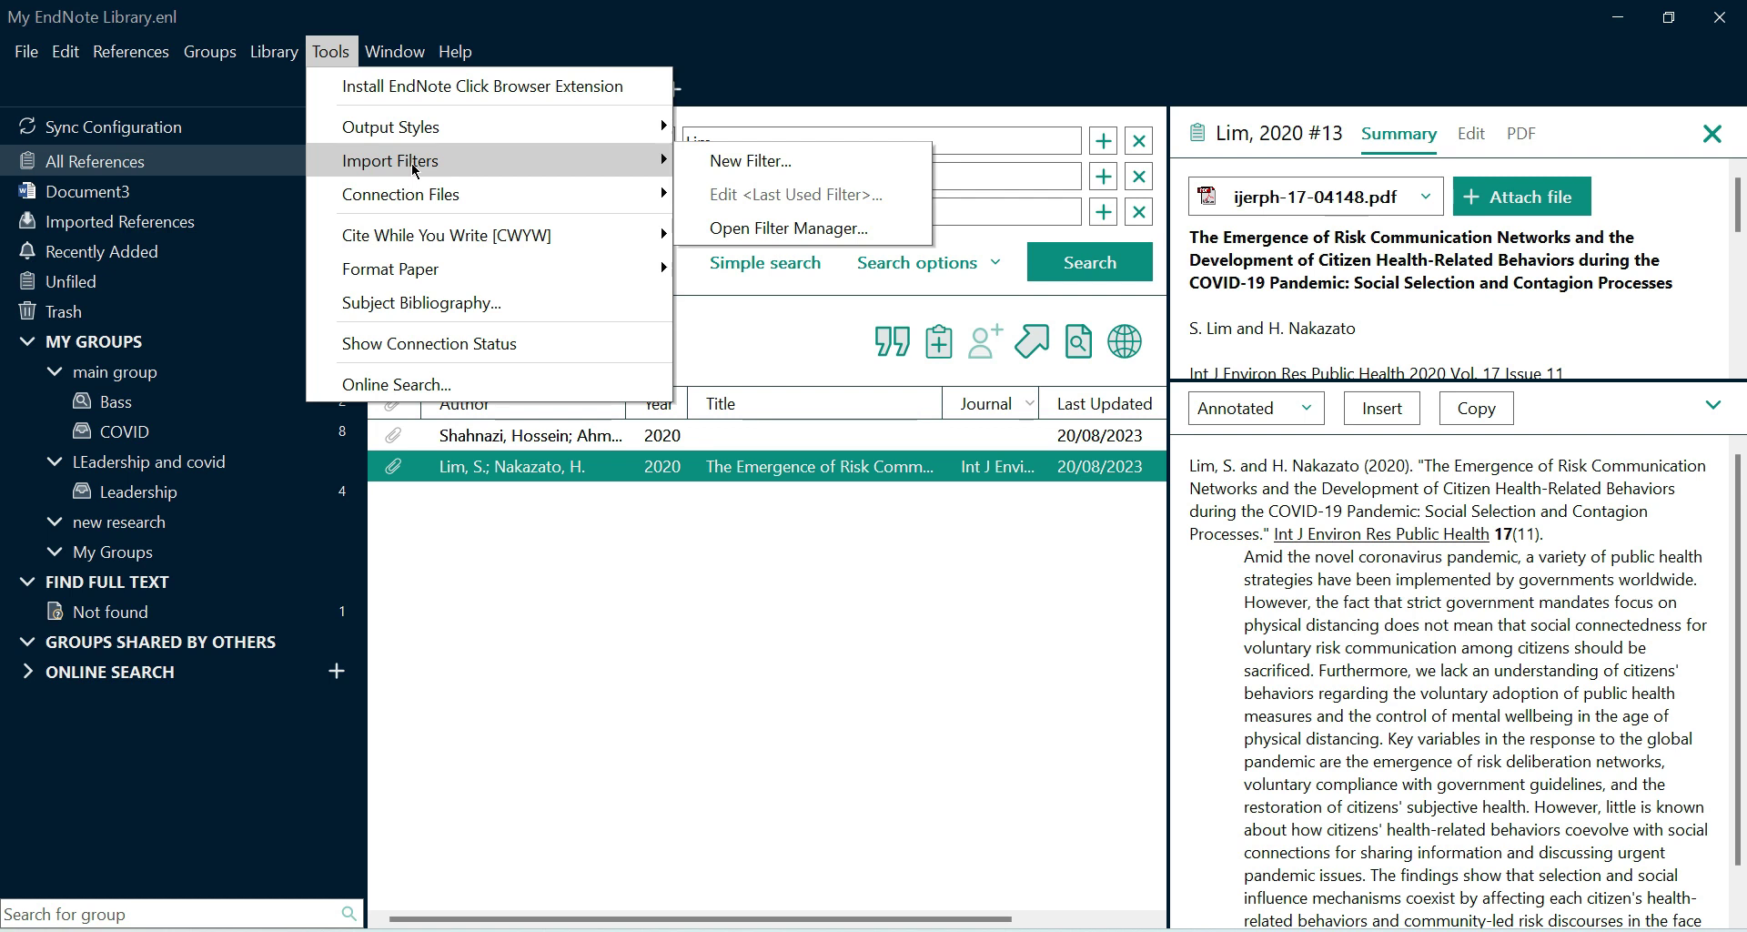
mouse_move(412, 129)
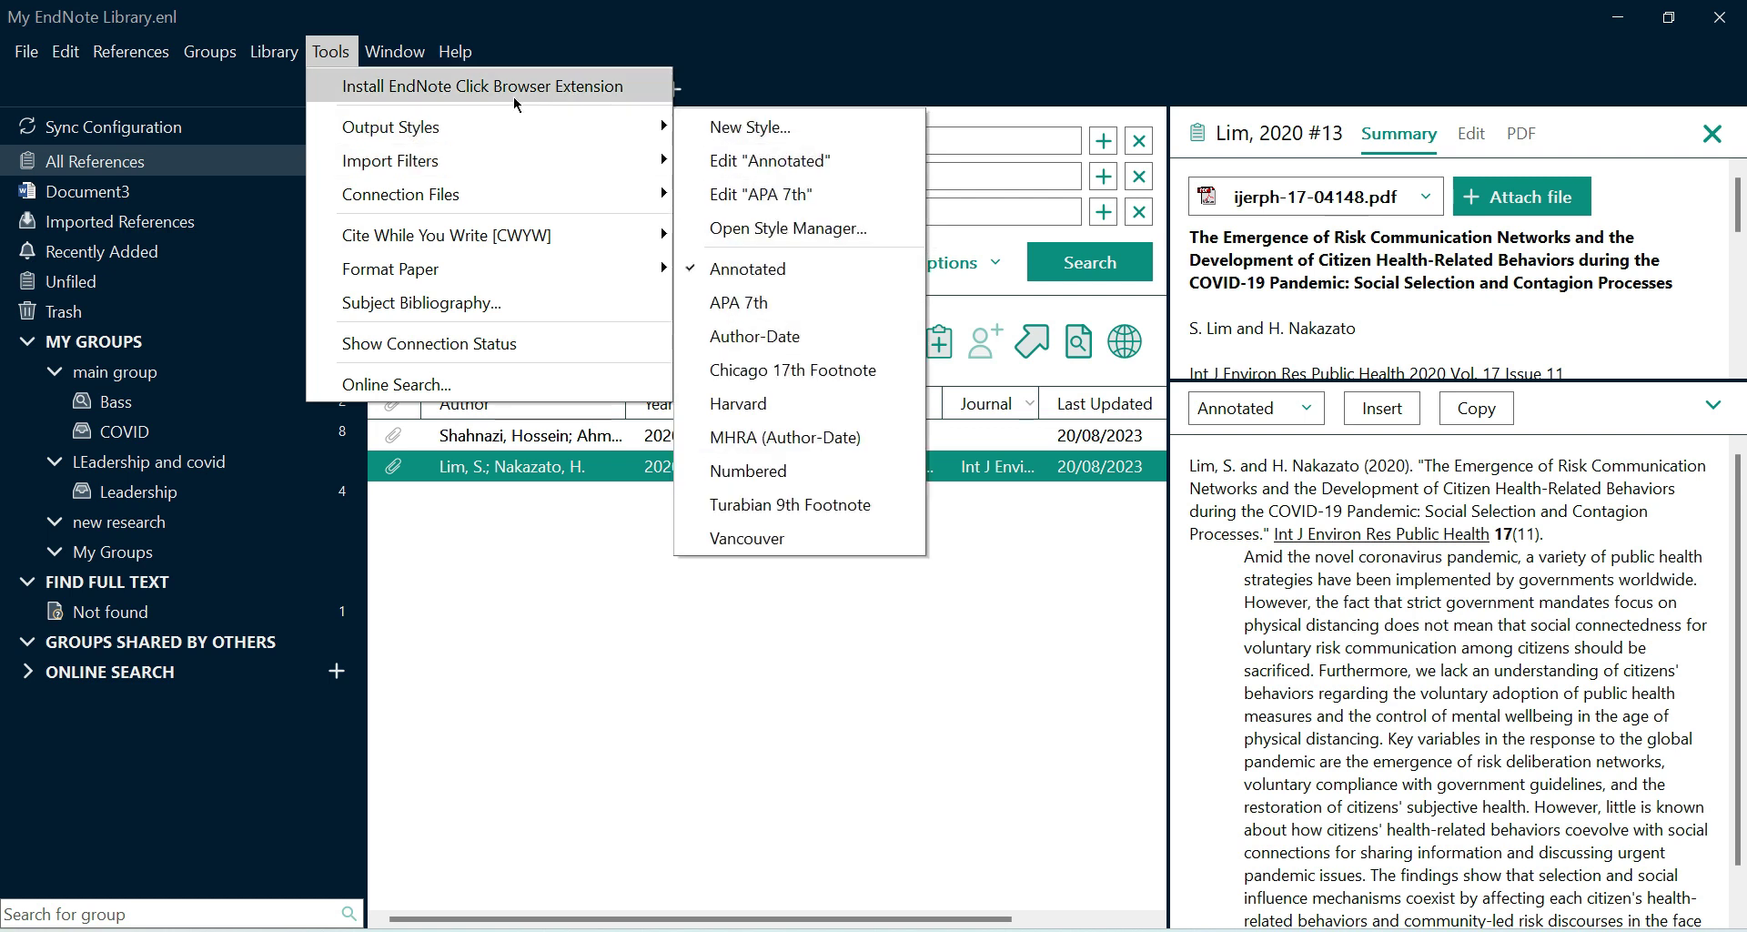
mouse_move(386, 55)
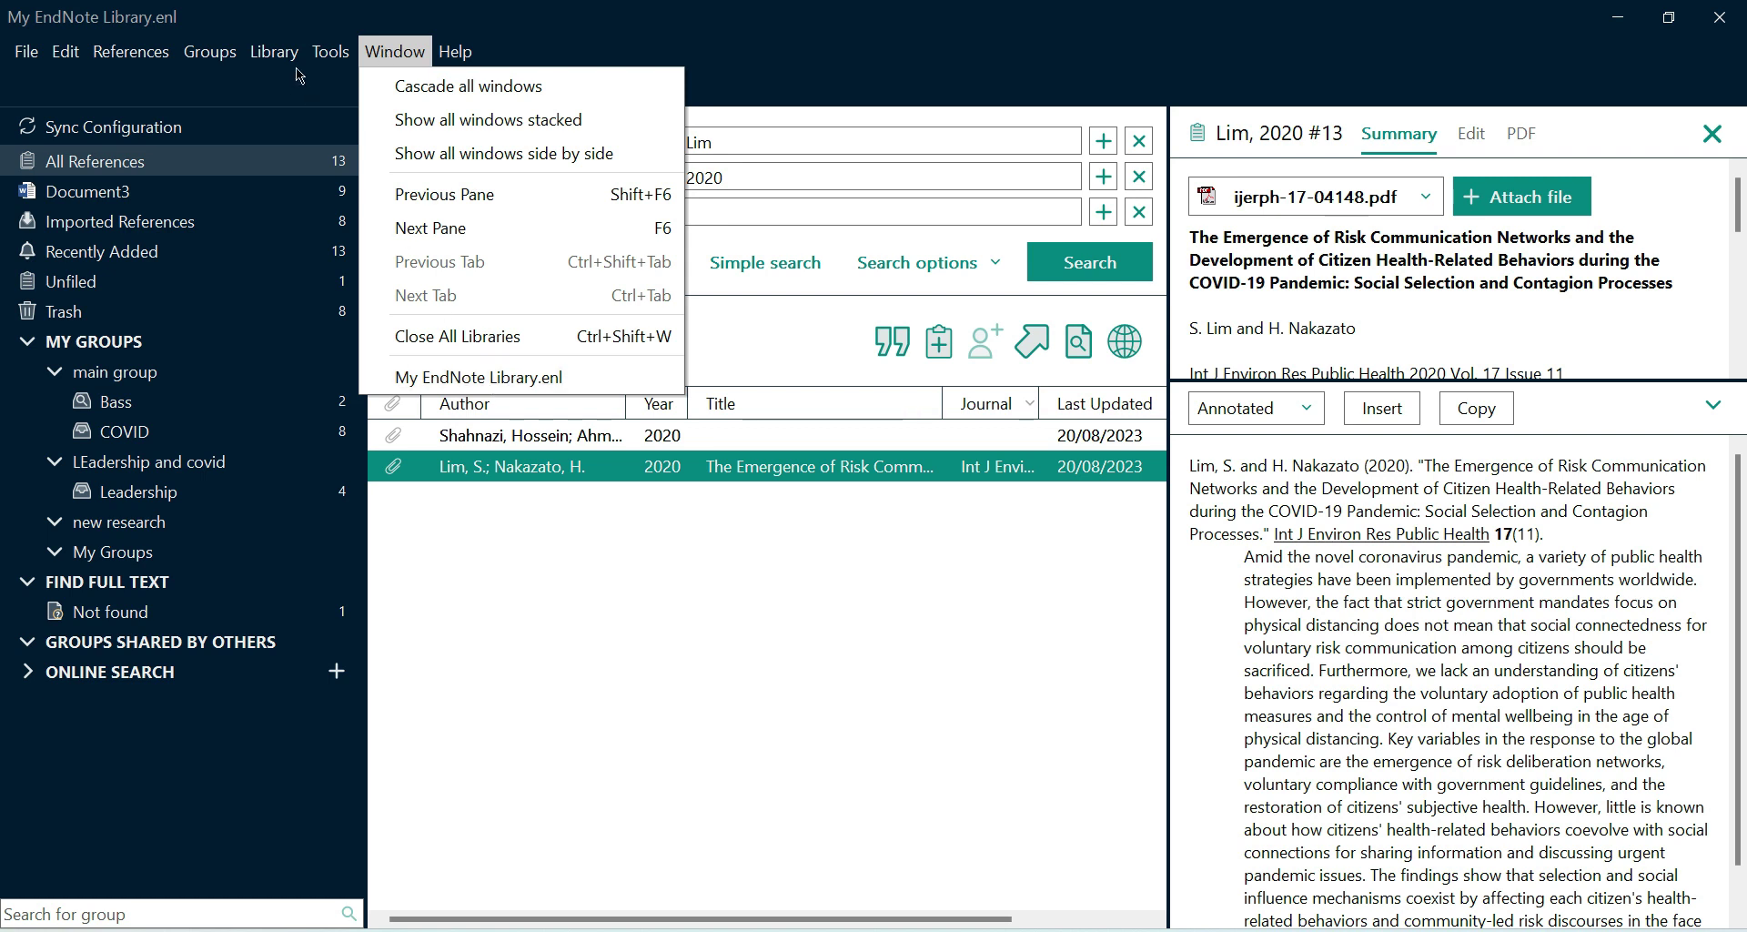
left_click(325, 58)
left_click(329, 52)
left_click(131, 52)
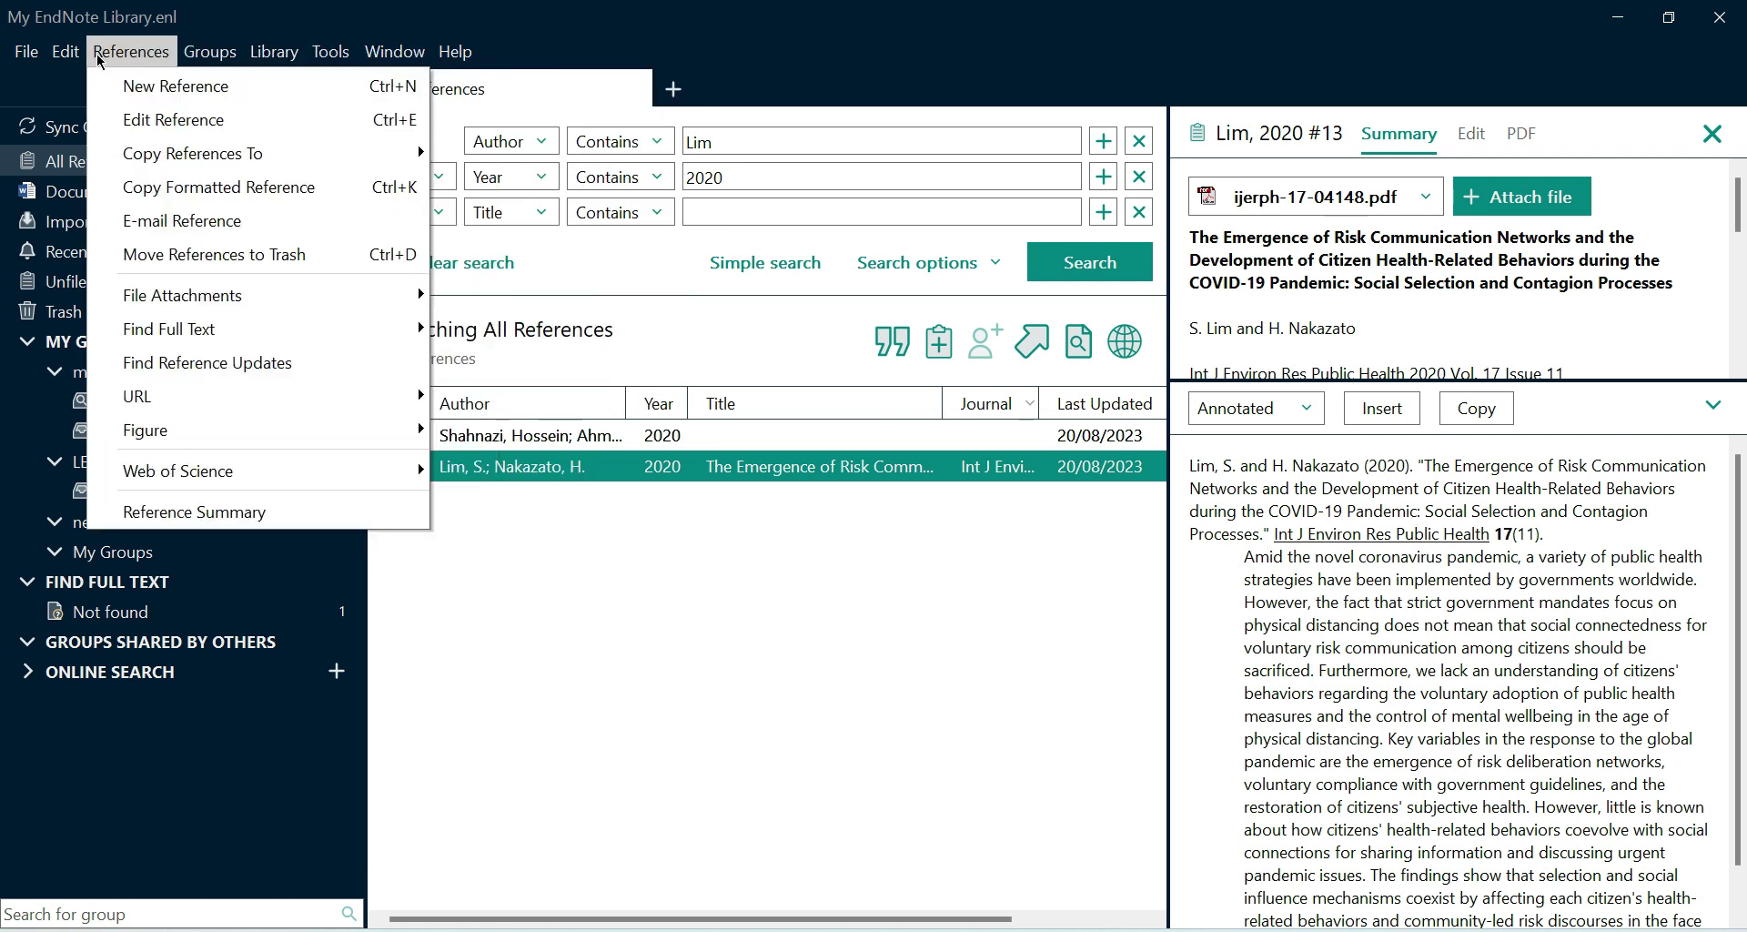
key("Escape")
left_click(669, 580)
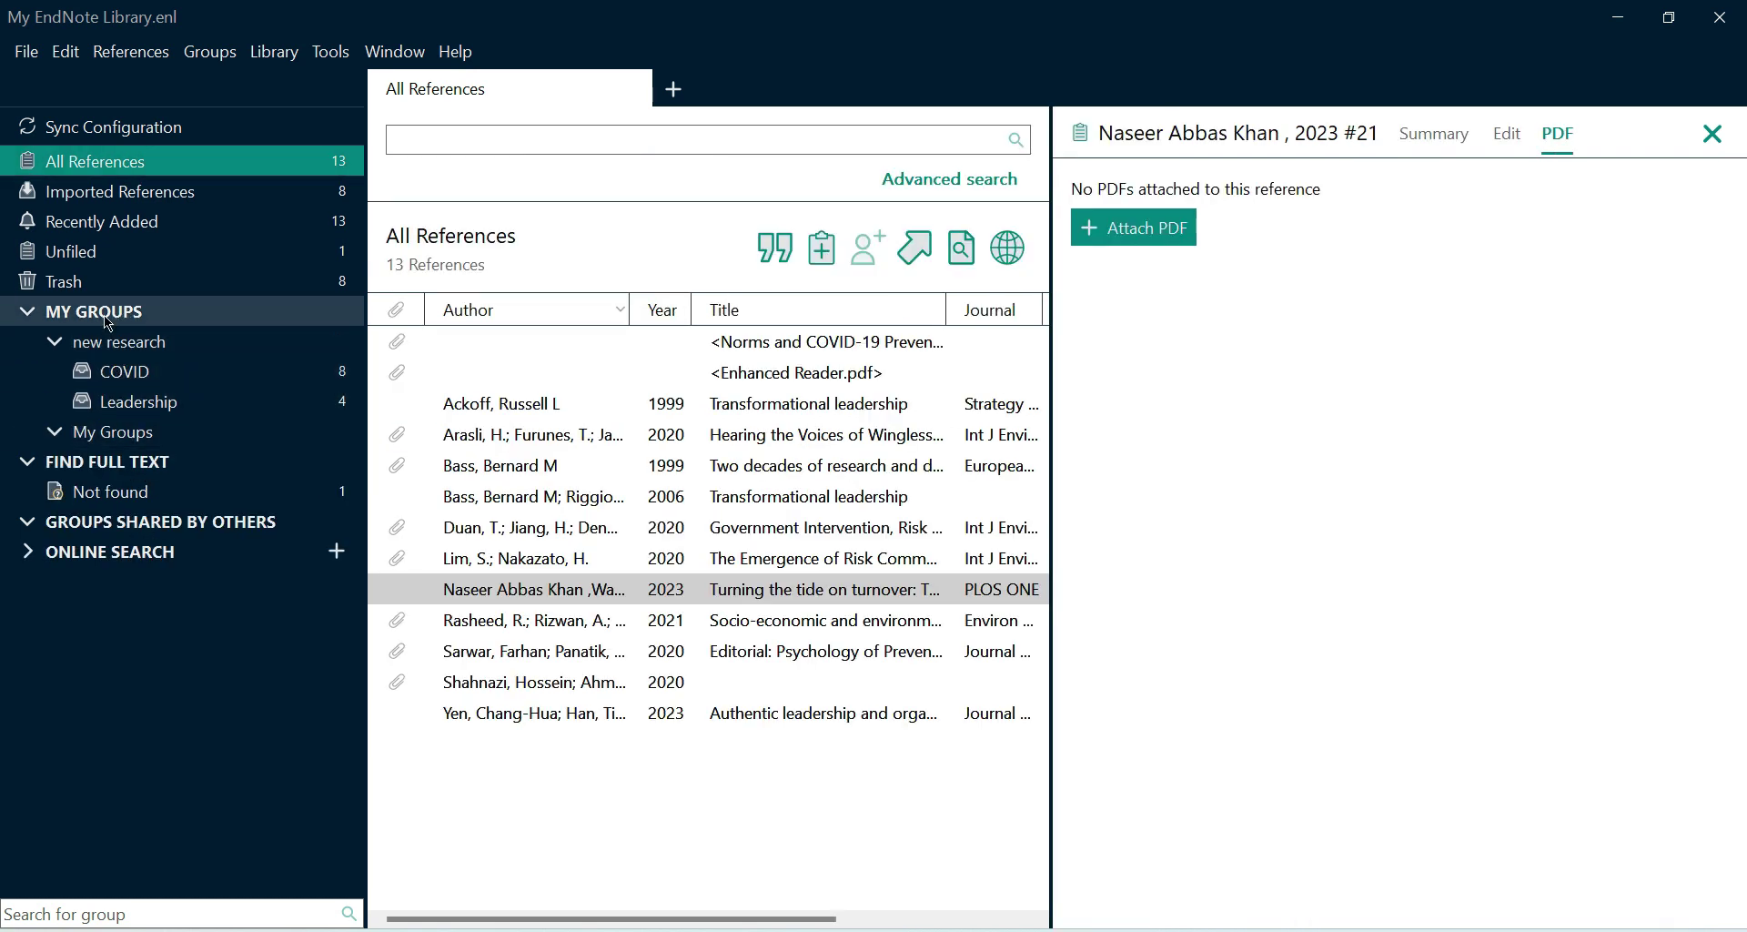
Step: Create a smart group named with the surname of the author of "Two decades of research", matching references whose author contains that surname
right_click(107, 322)
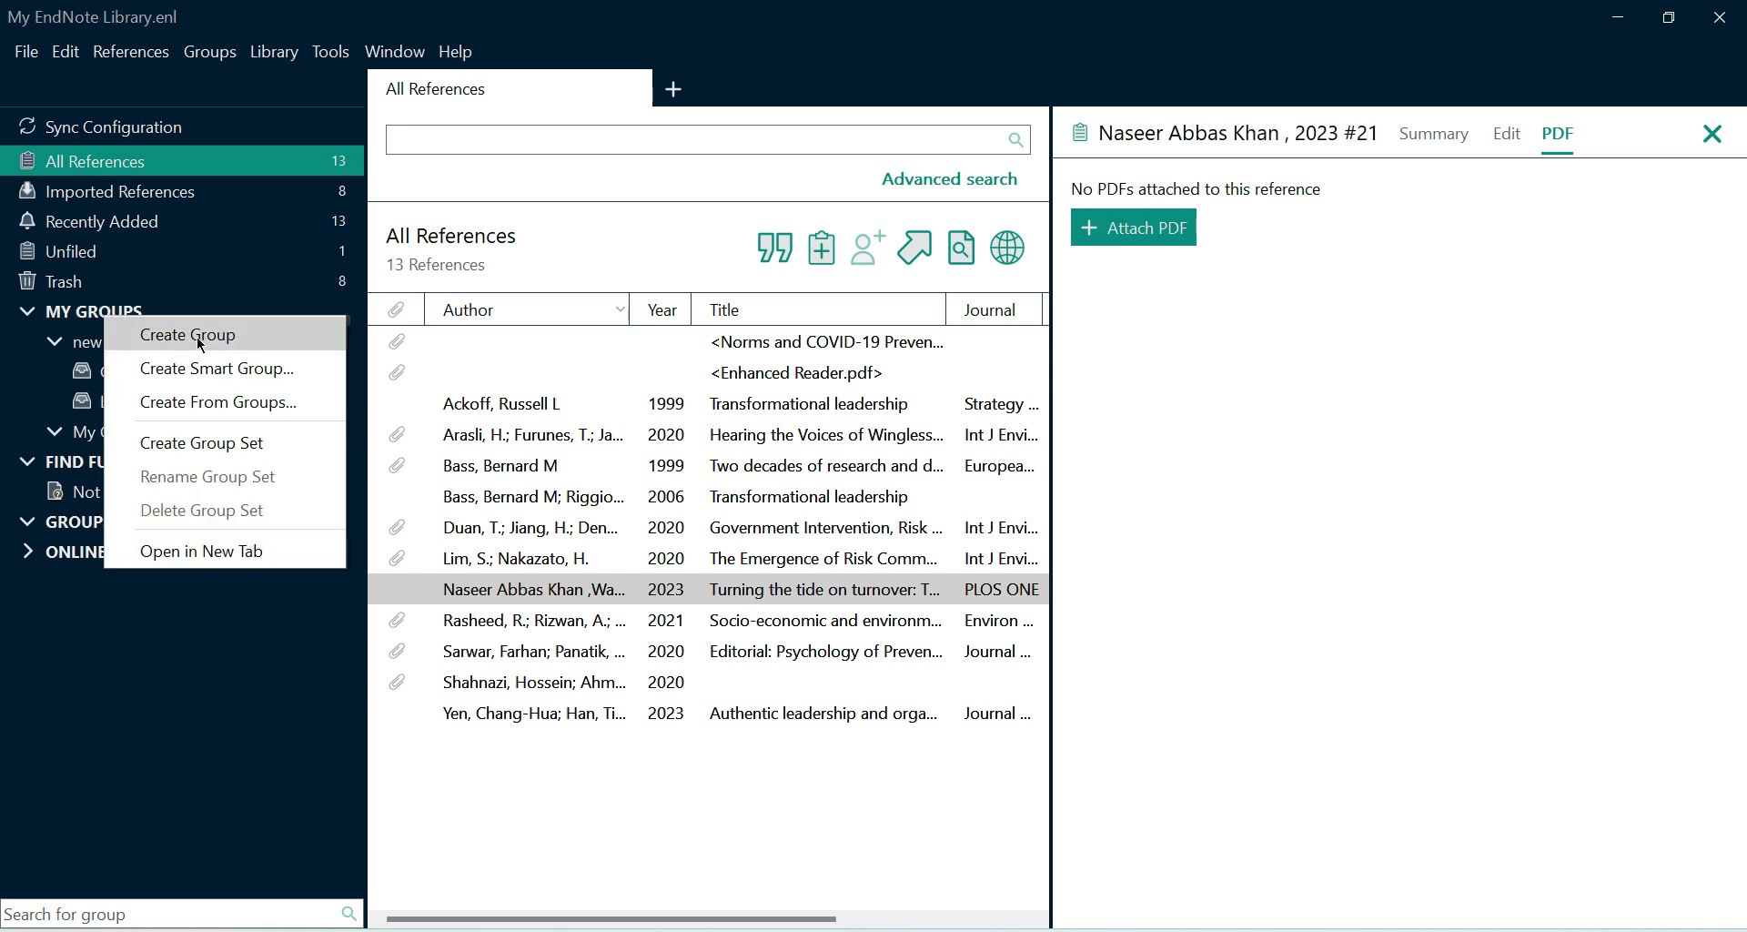
left_click(231, 368)
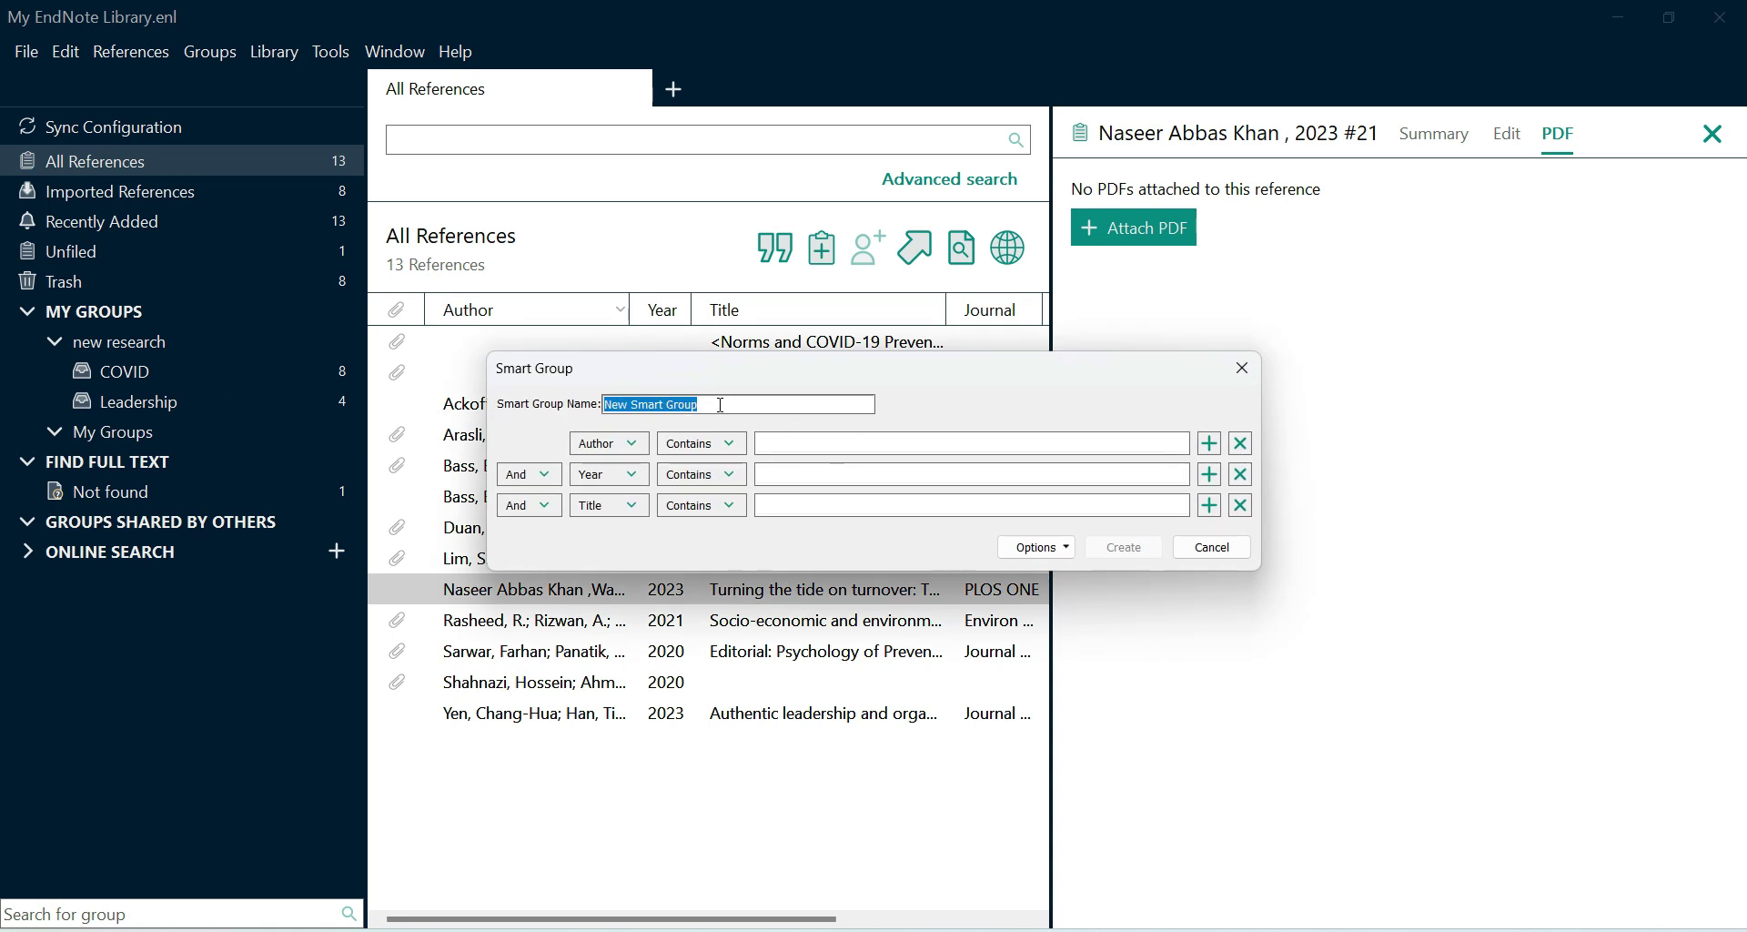
type("Bass")
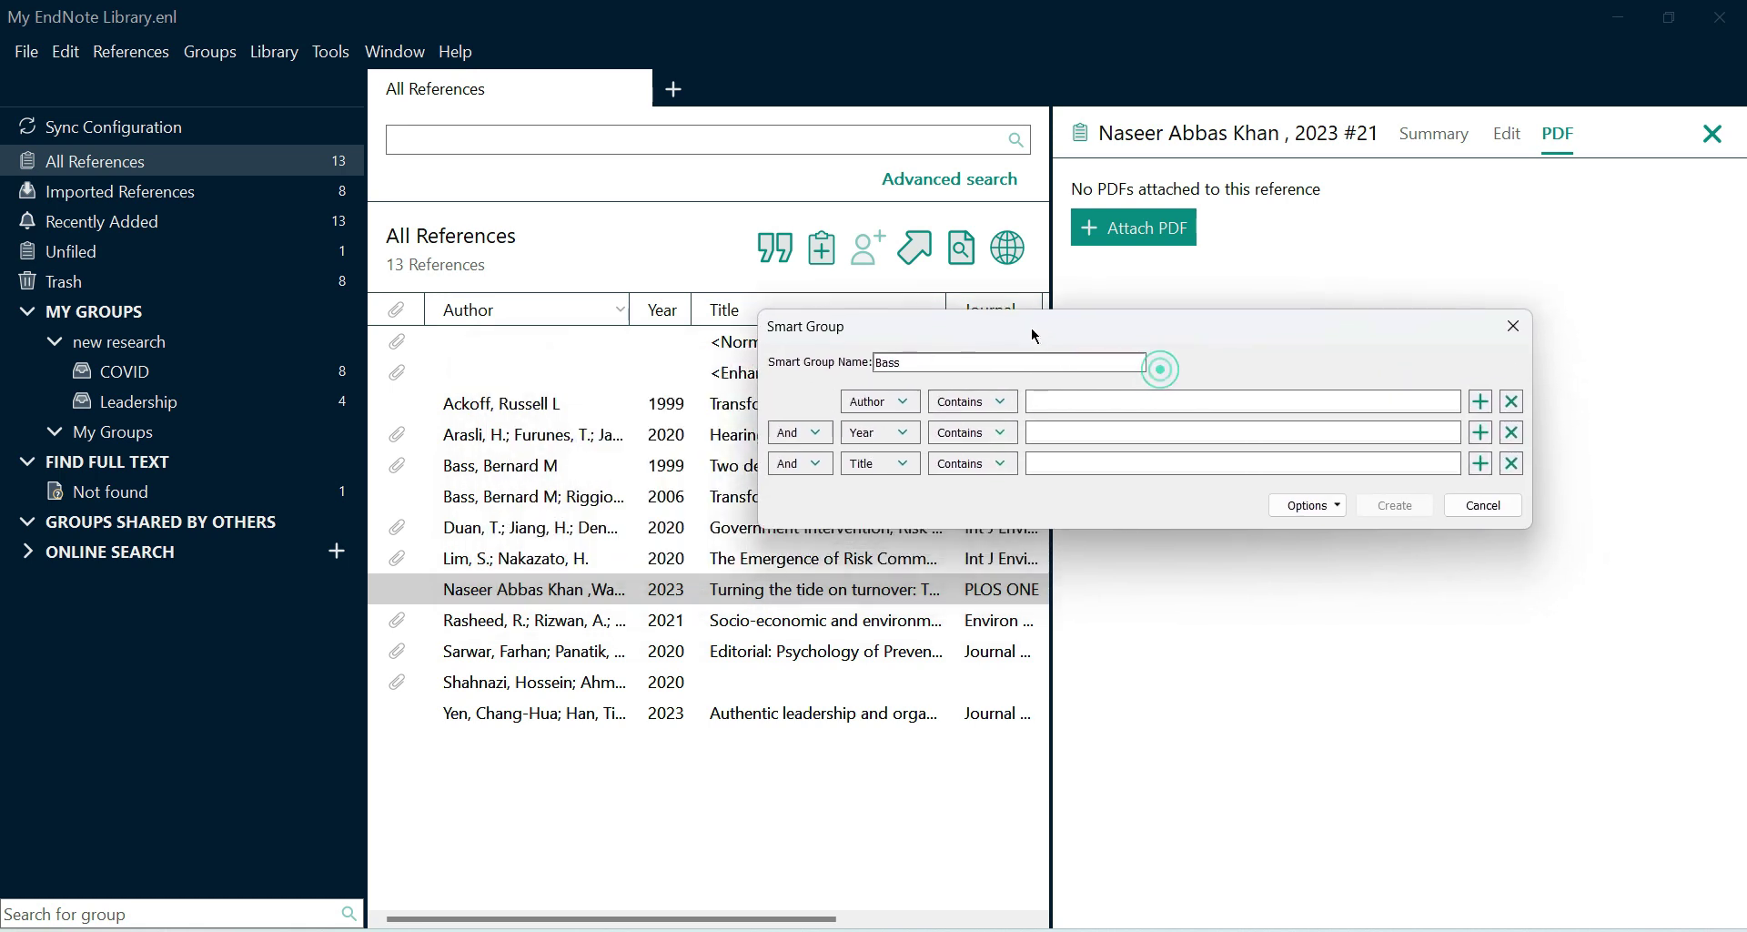
left_click(1083, 395)
type("BASS")
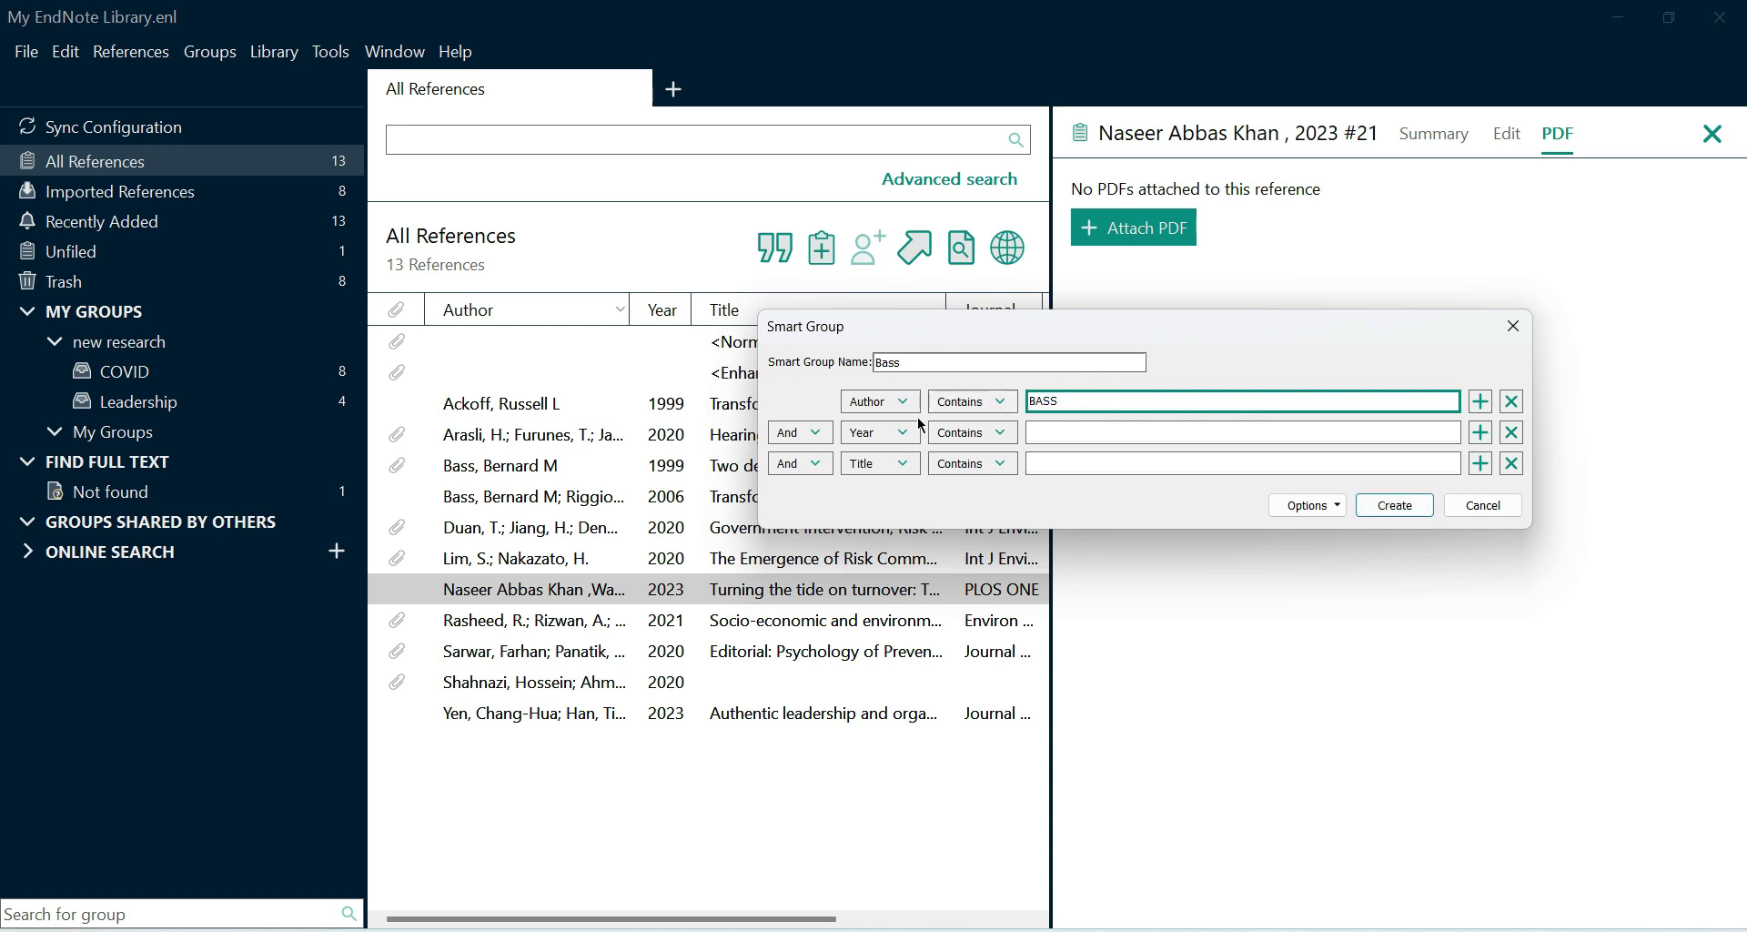
left_click(1407, 505)
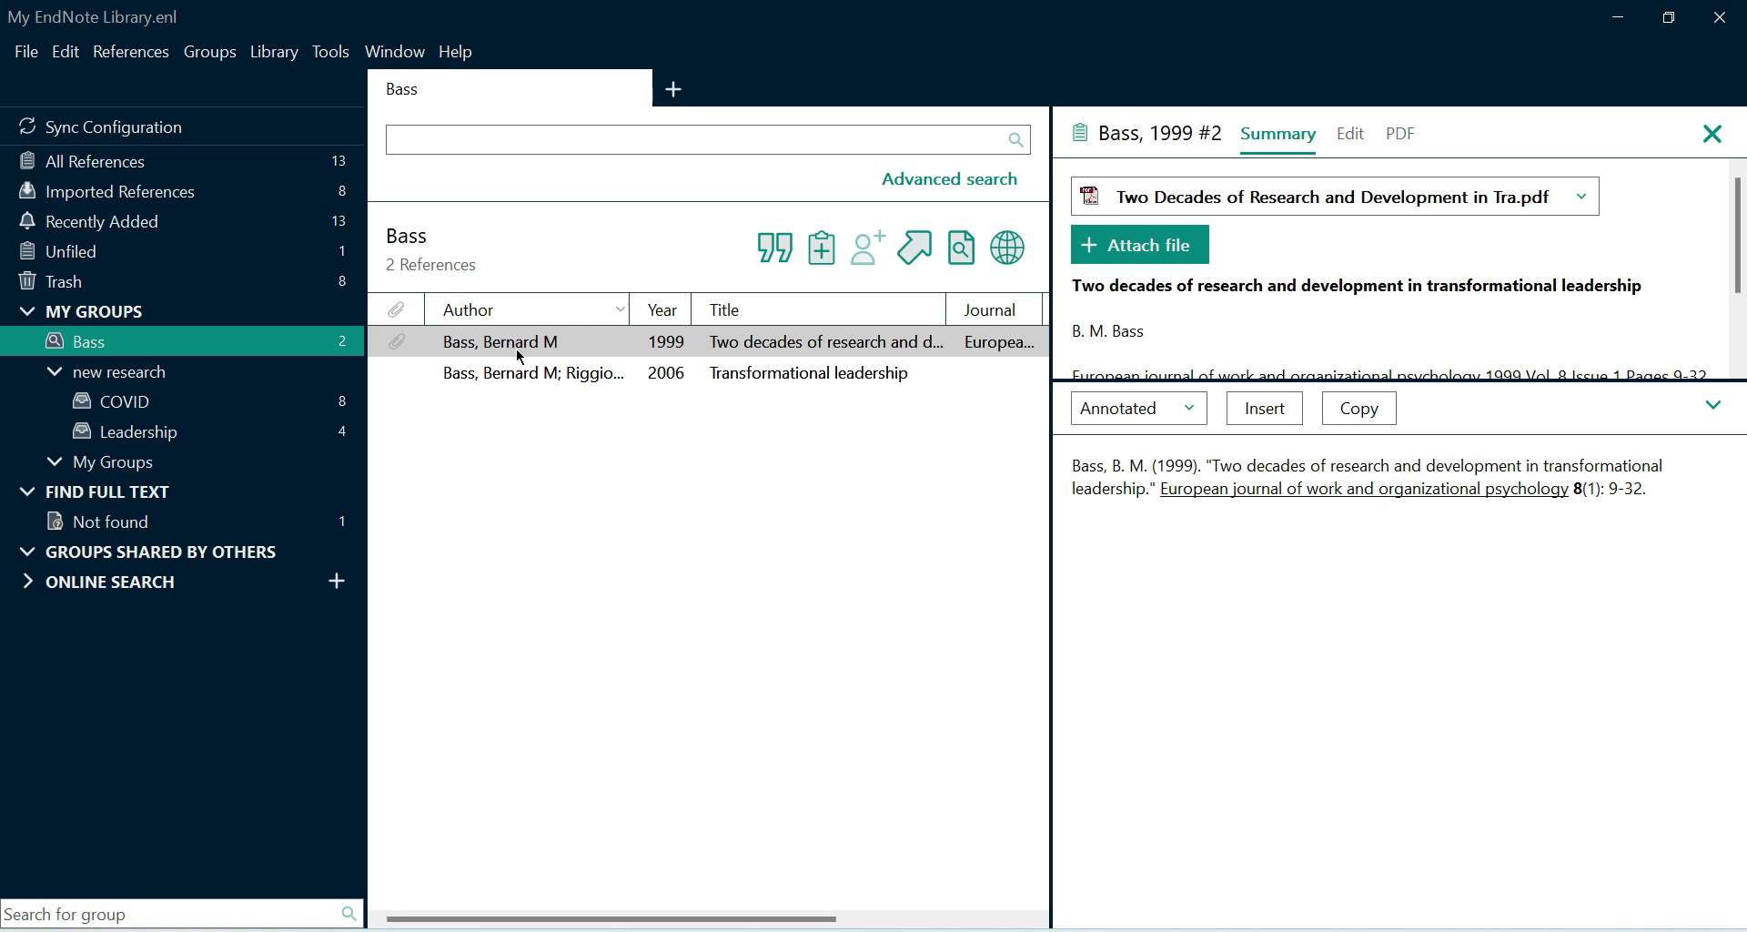
Step: Create a group set named "LEadership and covid" under My Groups
right_click(105, 319)
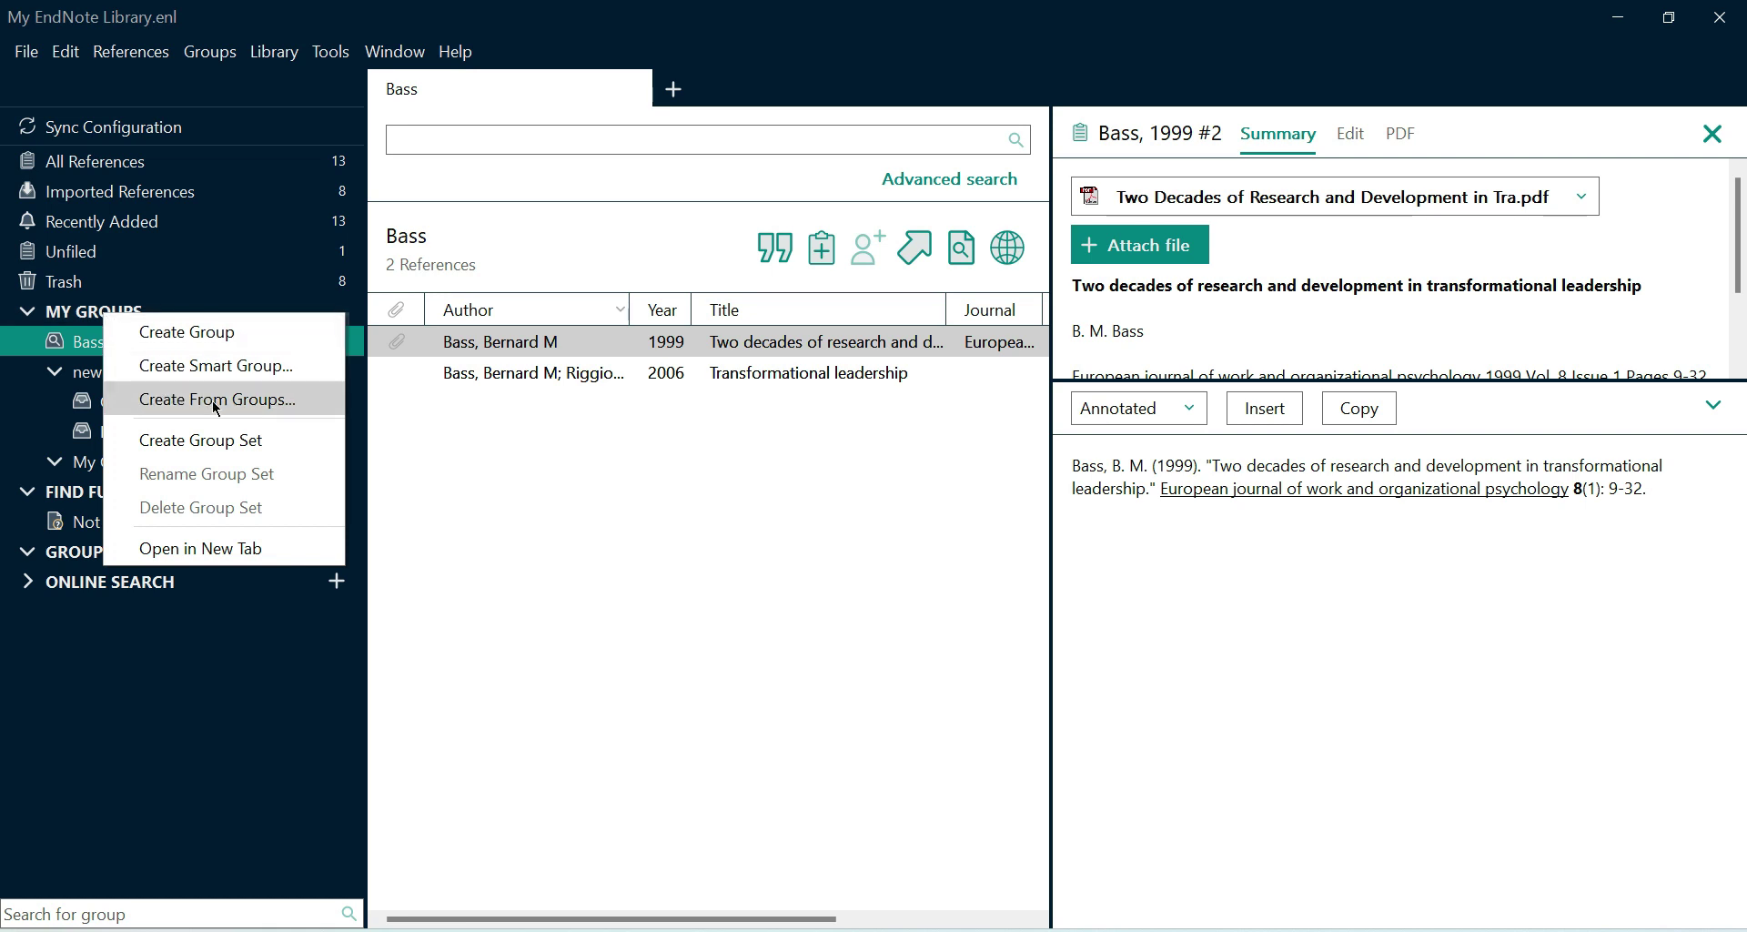
left_click(220, 441)
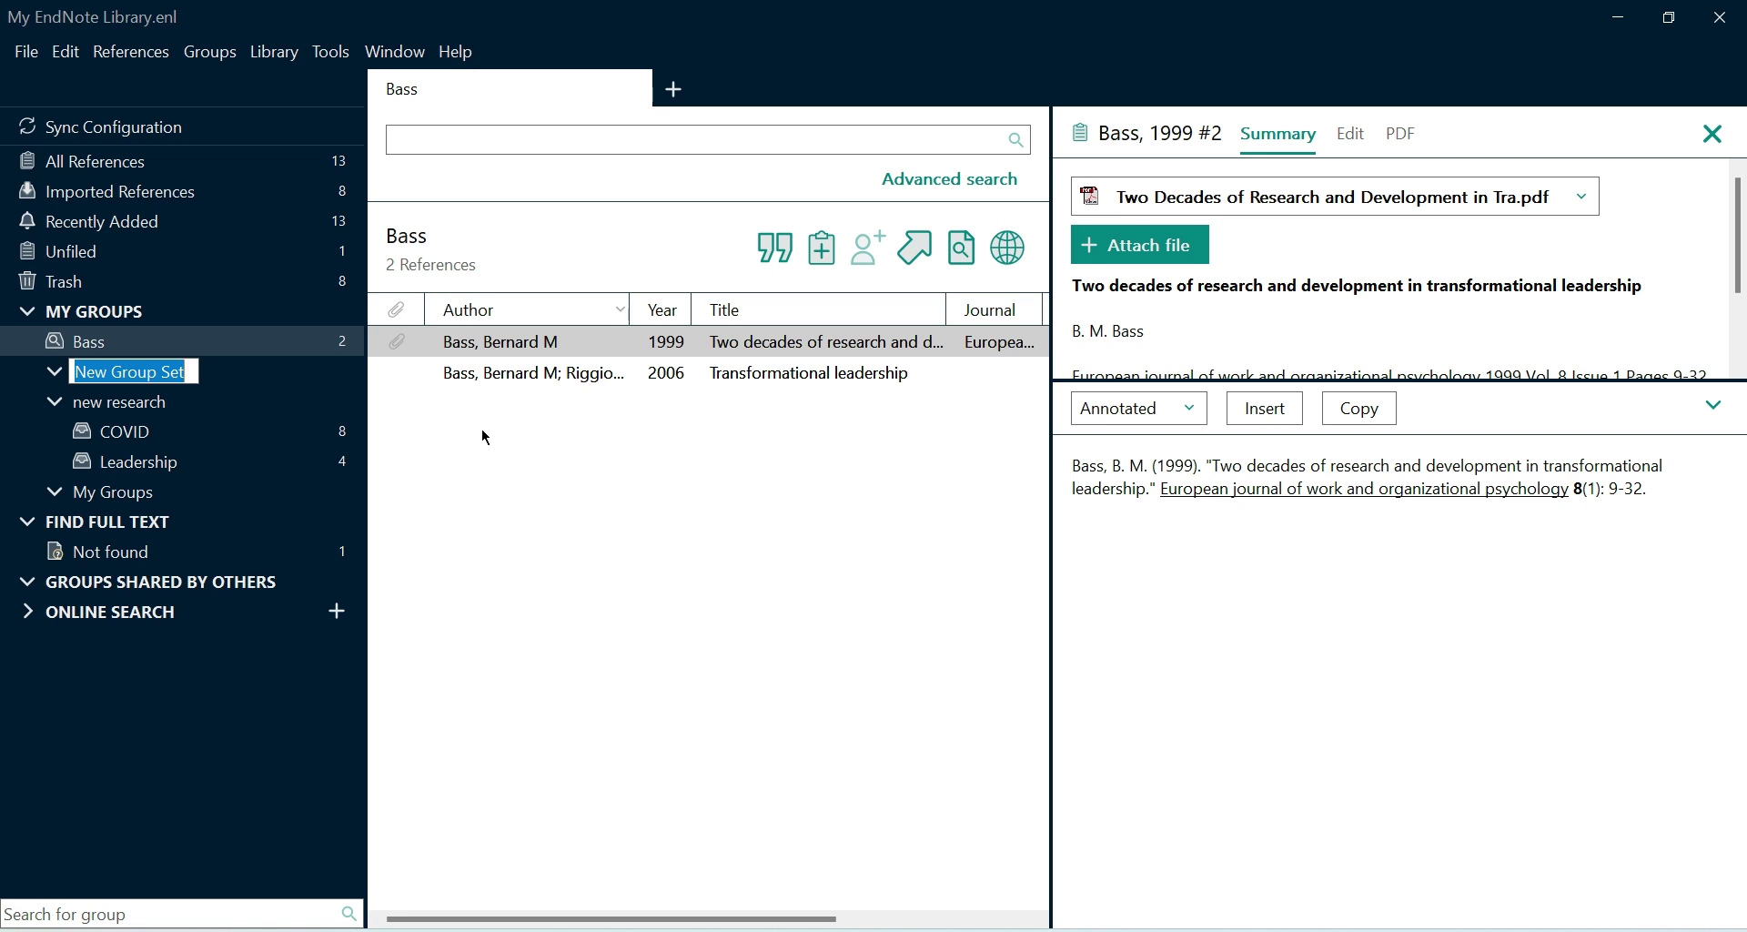
type("LEaders")
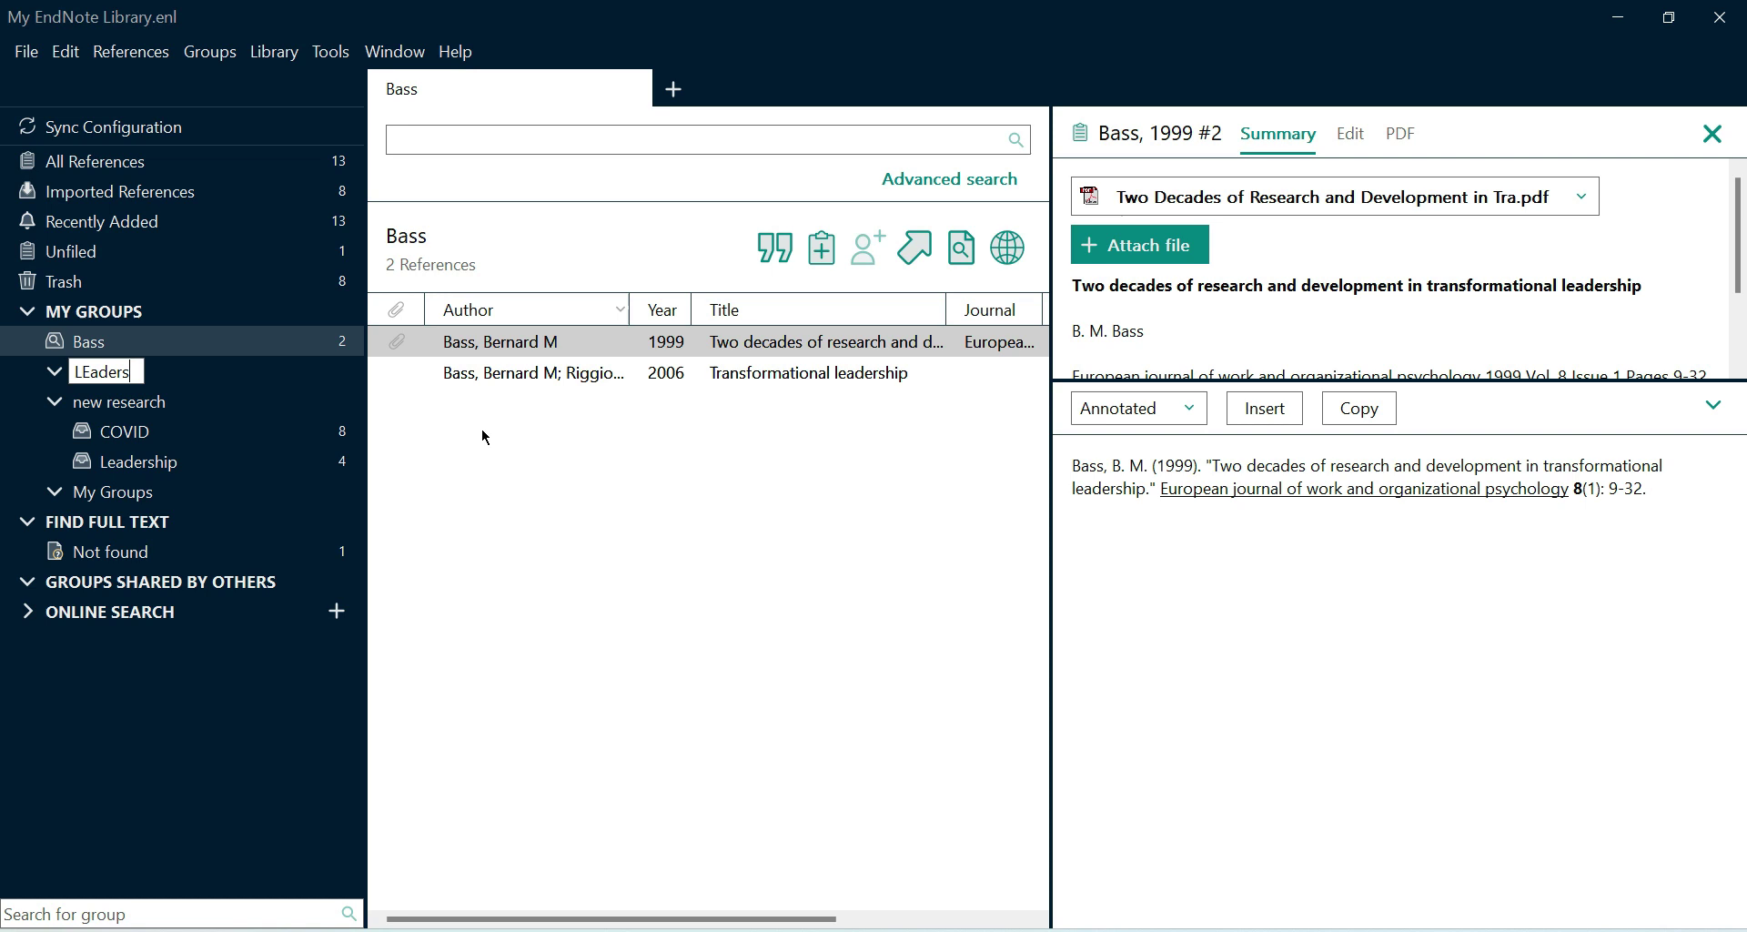
type("hip and covid")
key("Return")
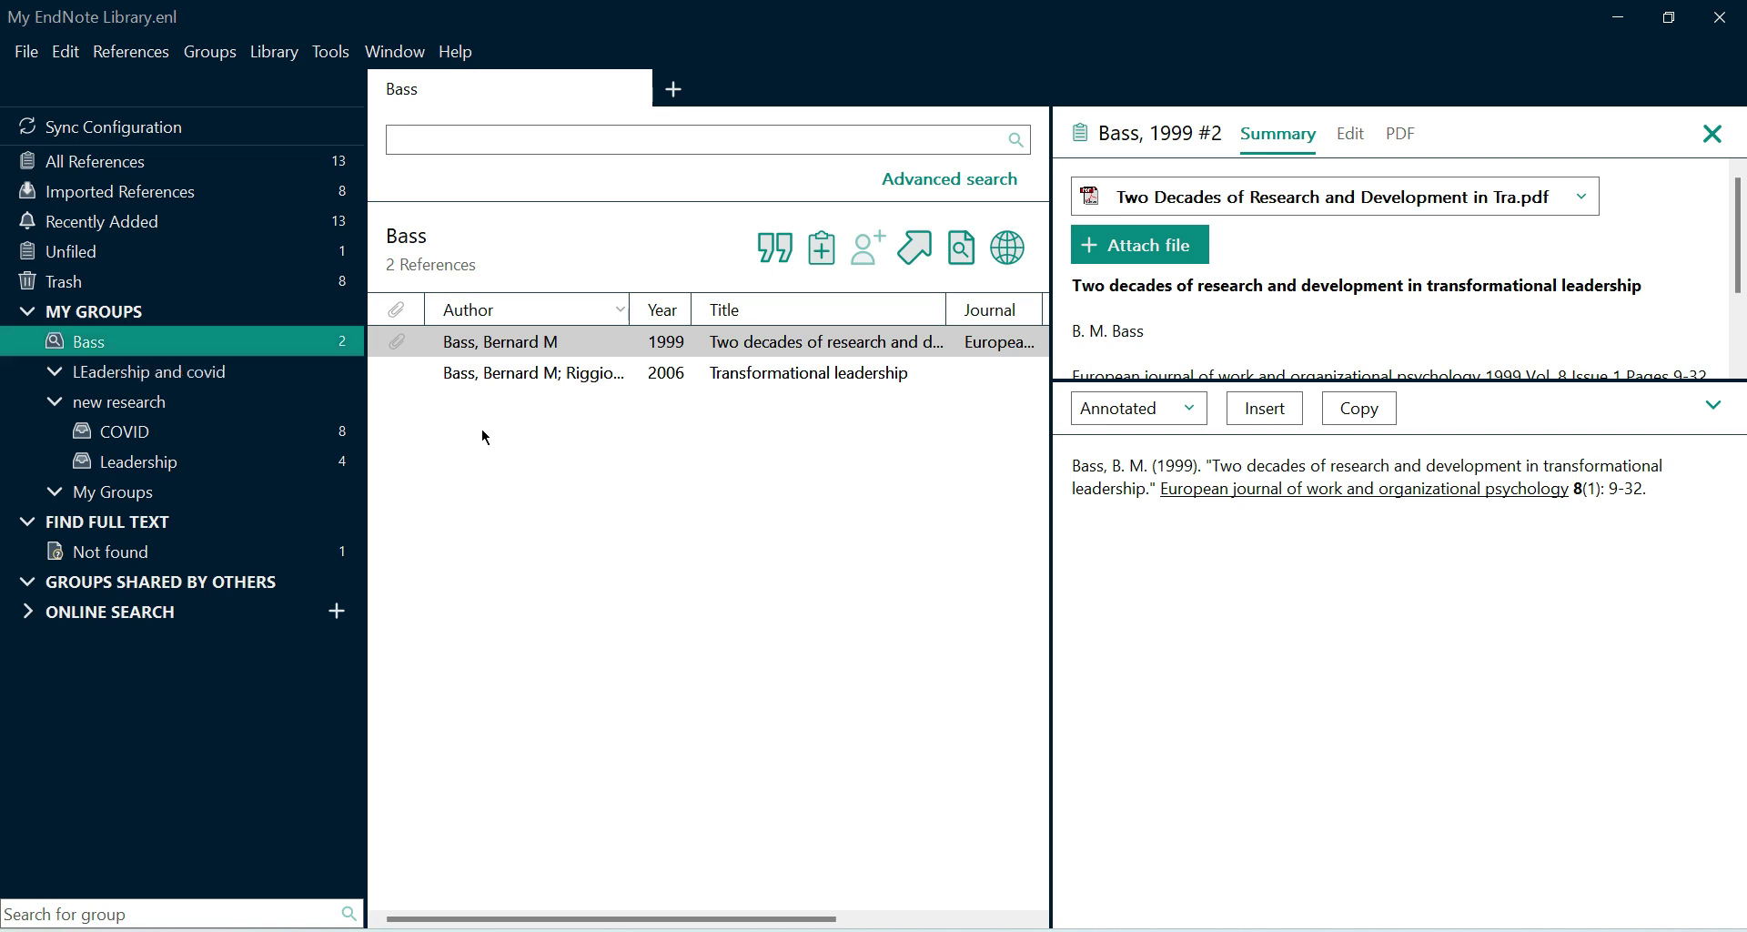
Step: Move the COVID and Leadership groups into the "LEadership and covid" group set and view its references and those of COVID
left_click_drag(147, 430, 149, 377)
left_click_drag(138, 459, 149, 409)
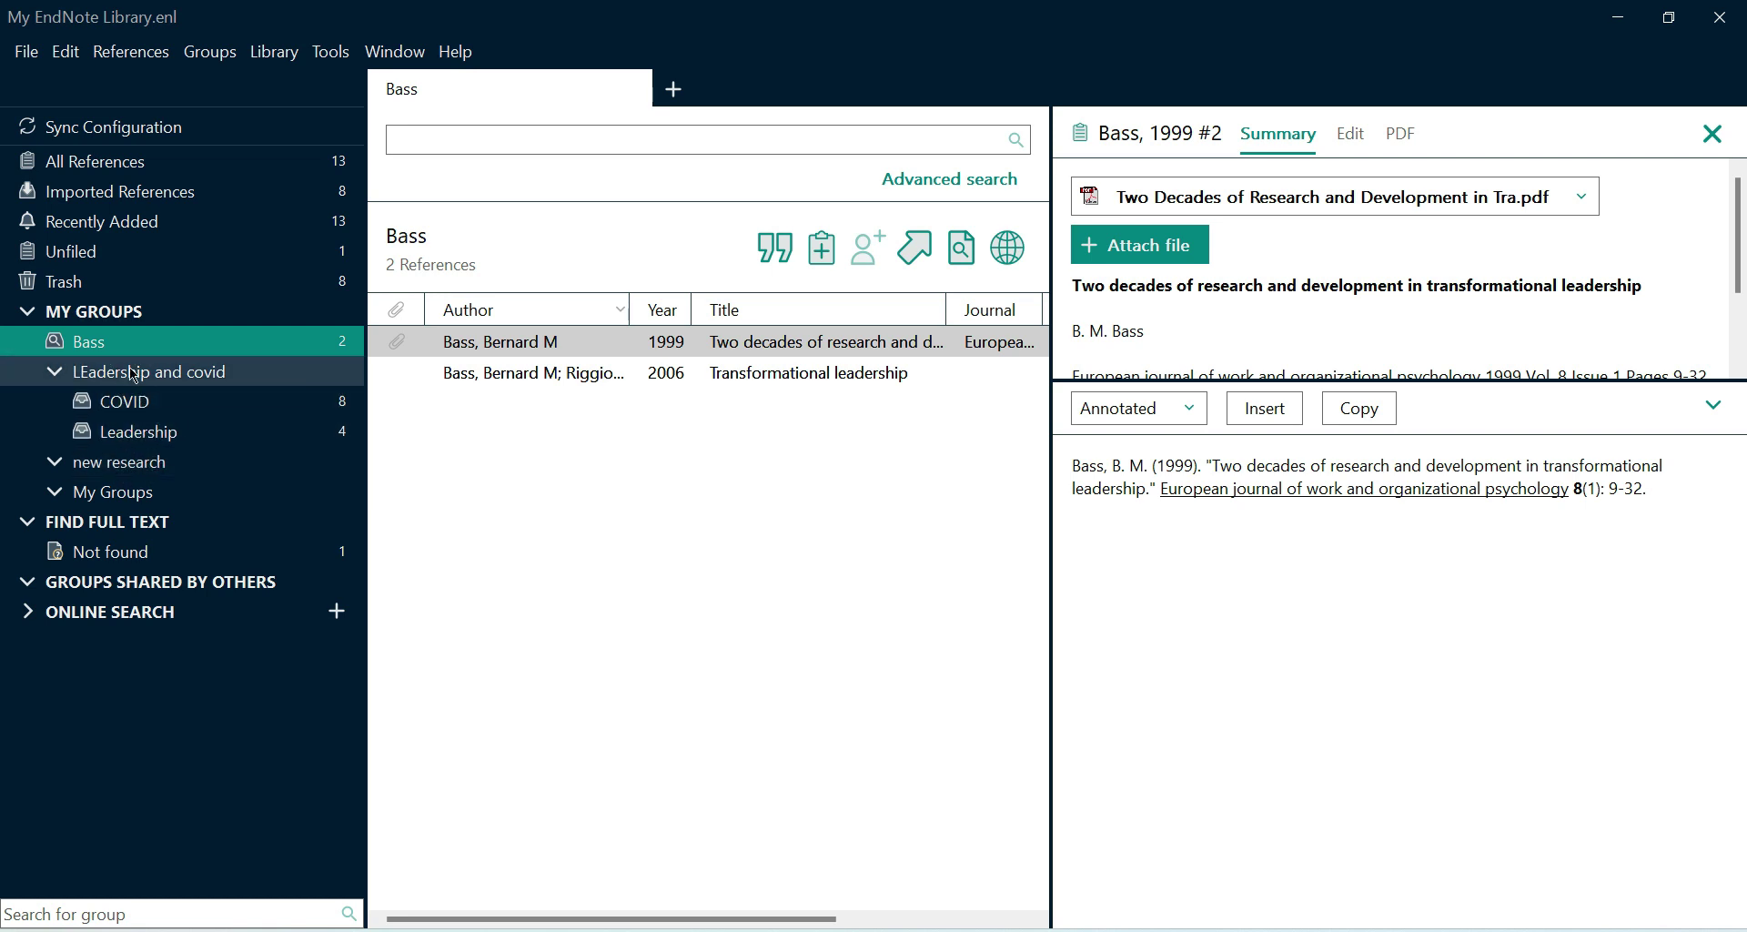
left_click(114, 411)
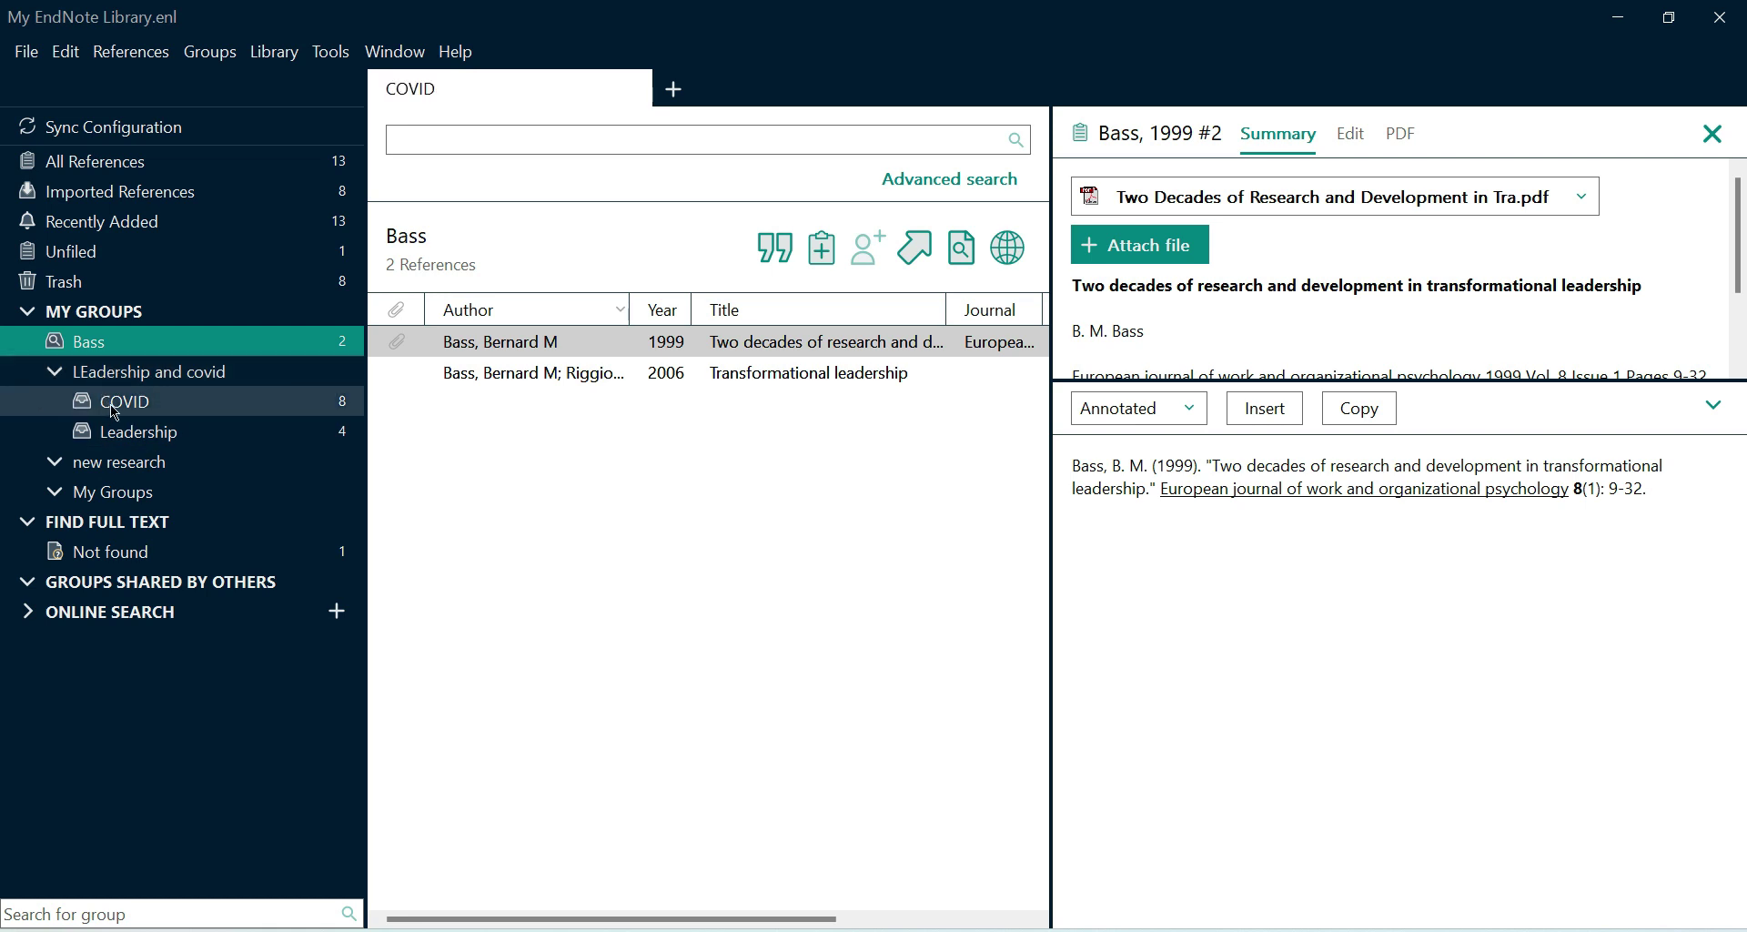
left_click(119, 371)
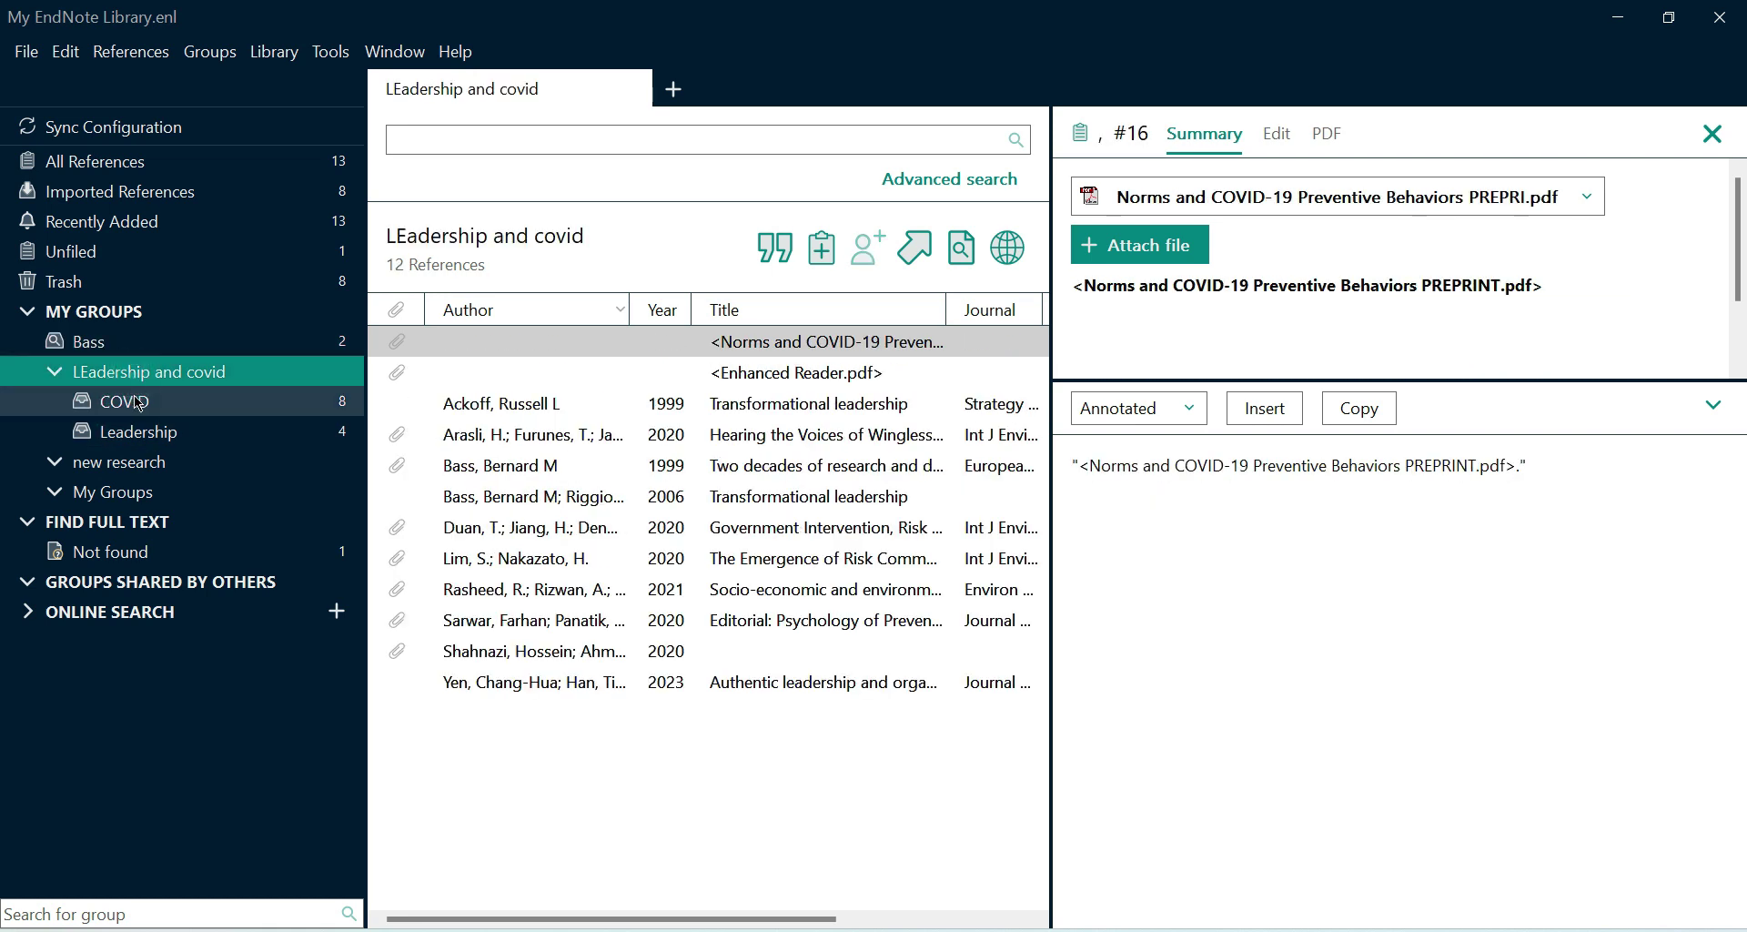
left_click(139, 403)
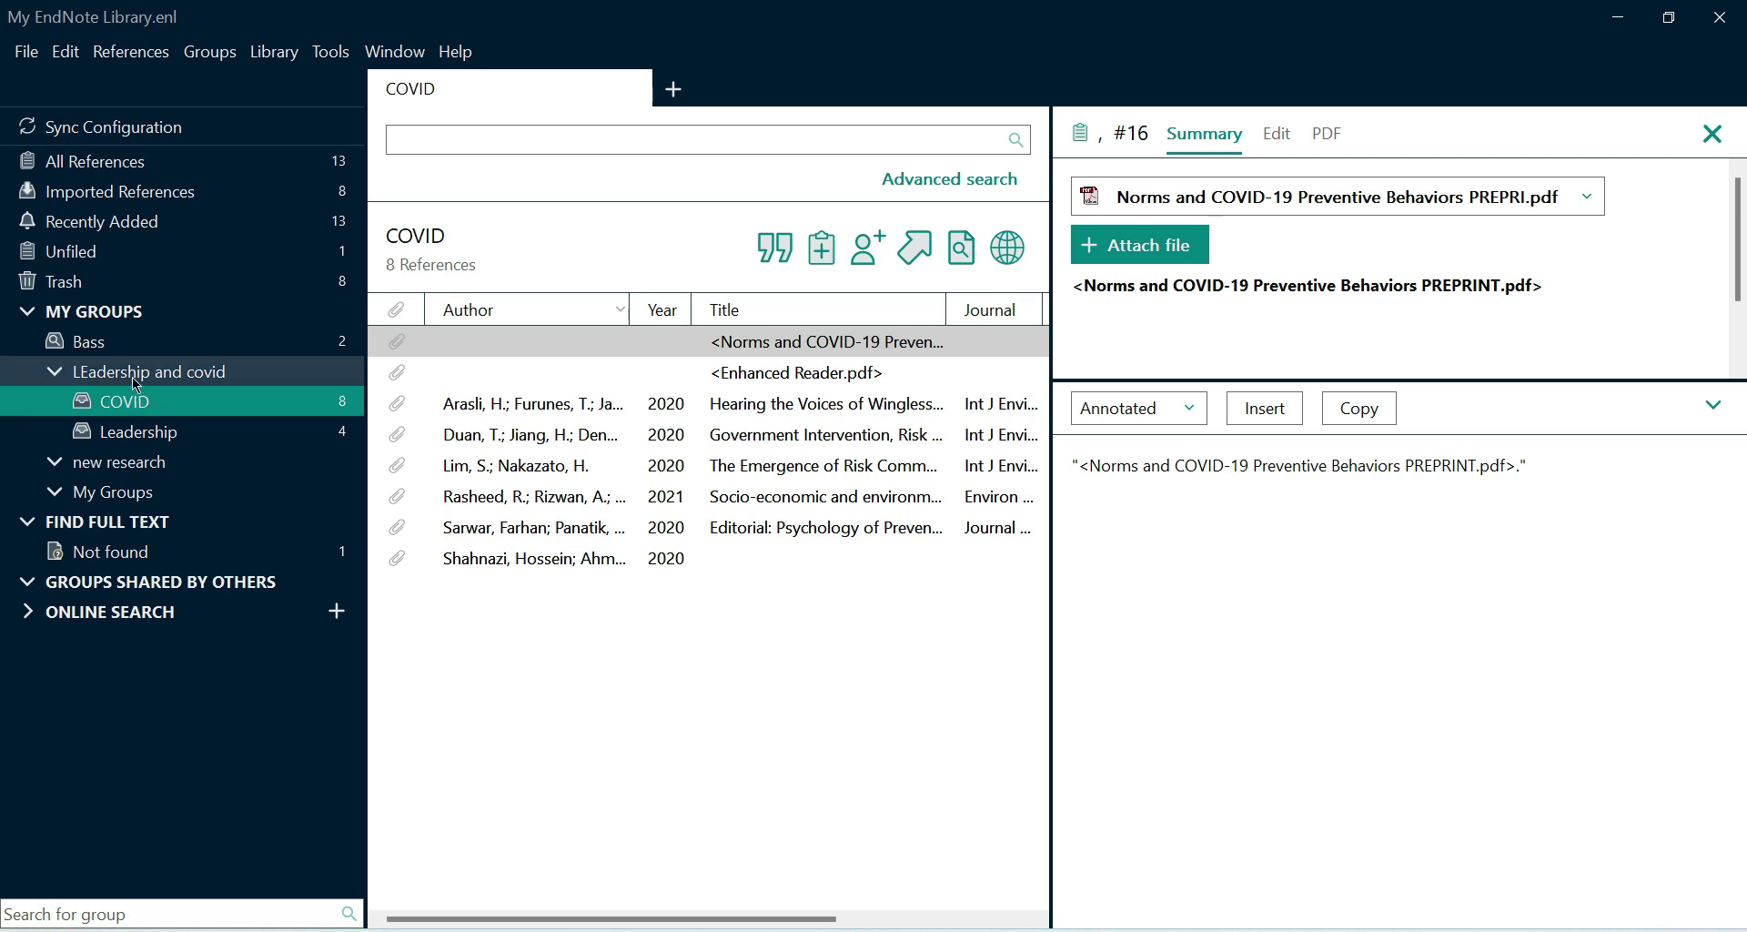
Step: Create another group set named "main group" under My Groups
right_click(134, 378)
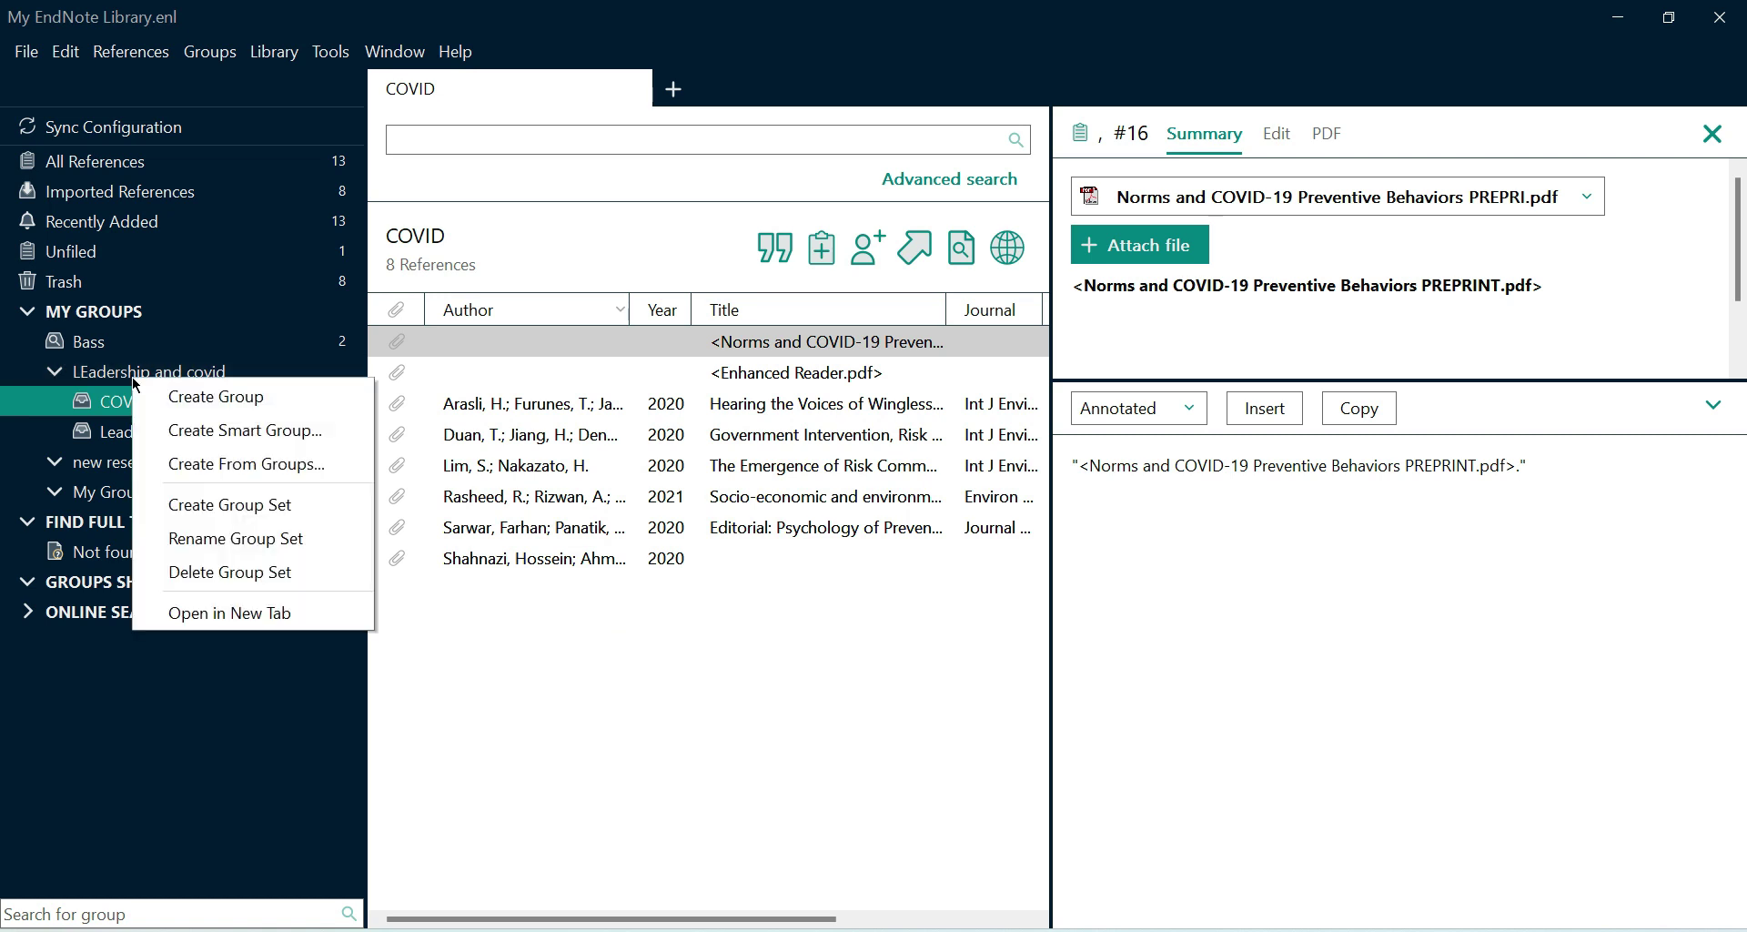
left_click(256, 506)
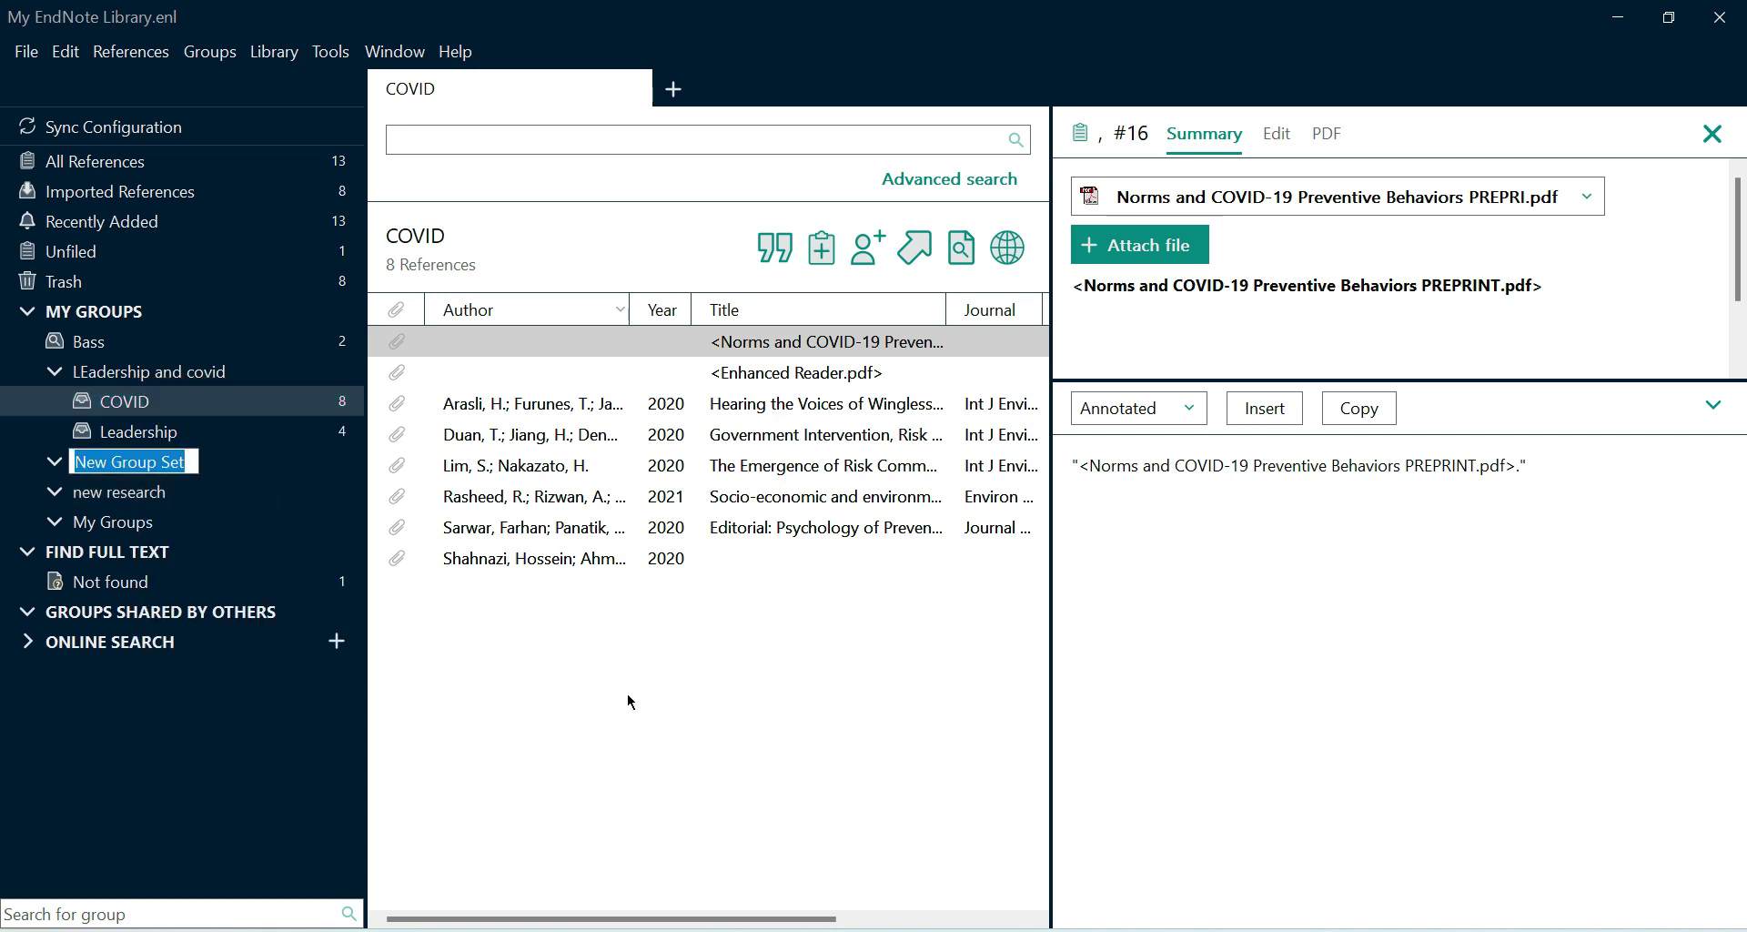
type("main group")
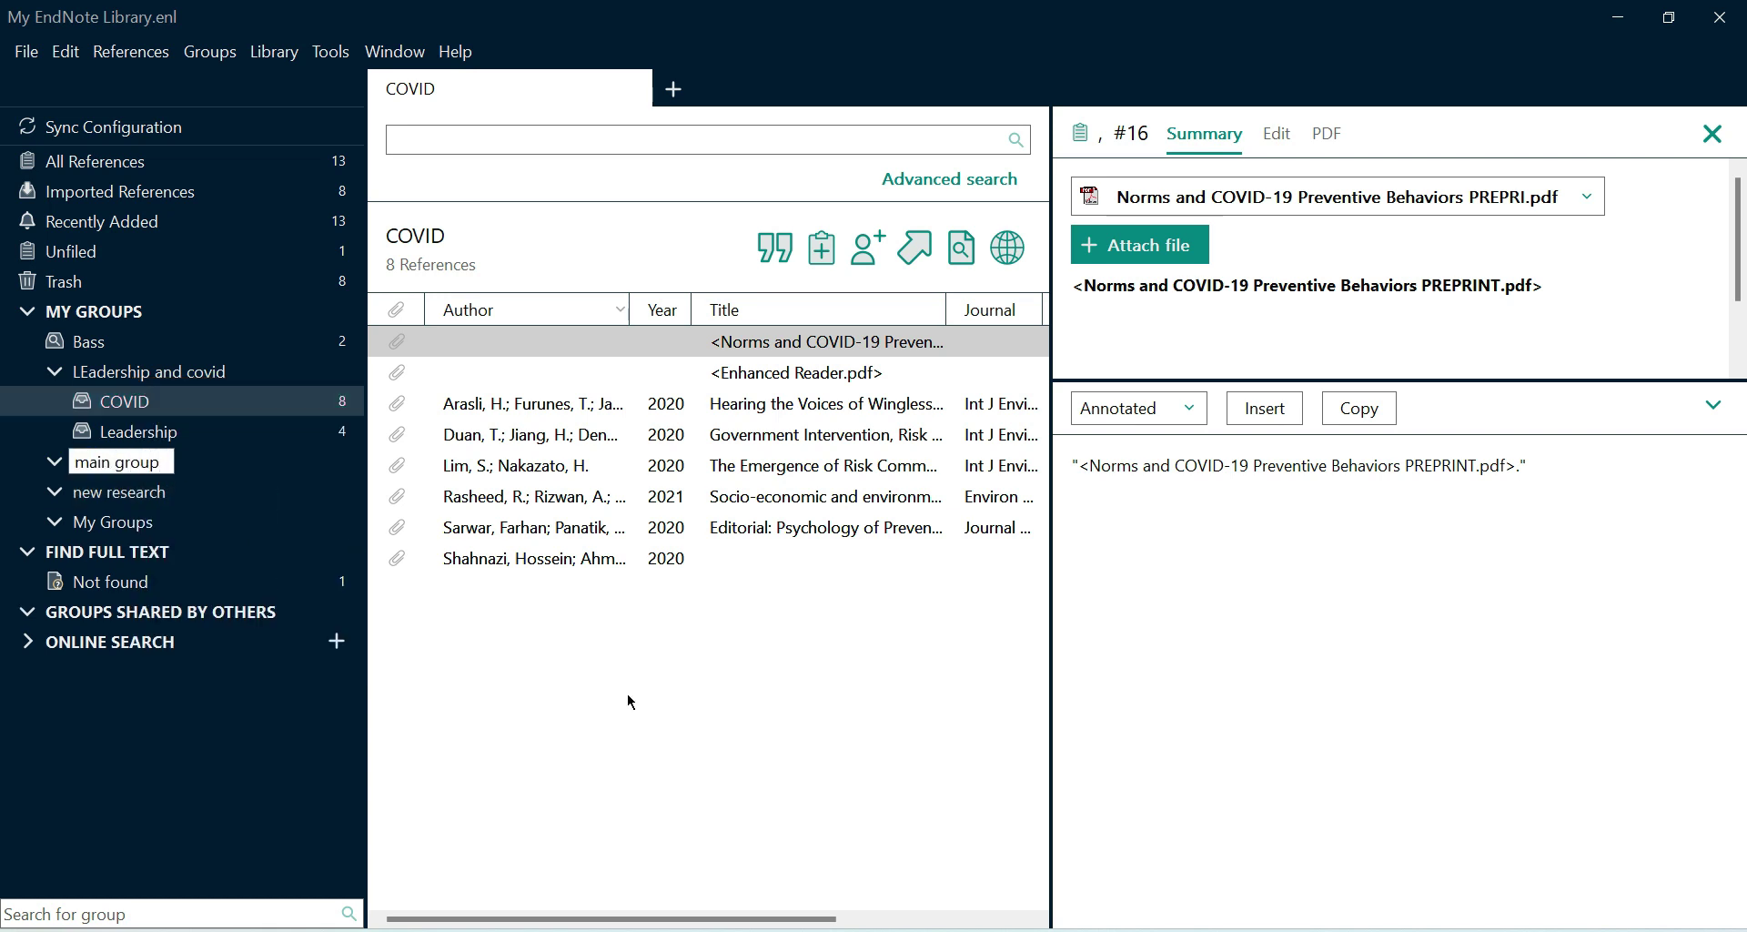
key("Return")
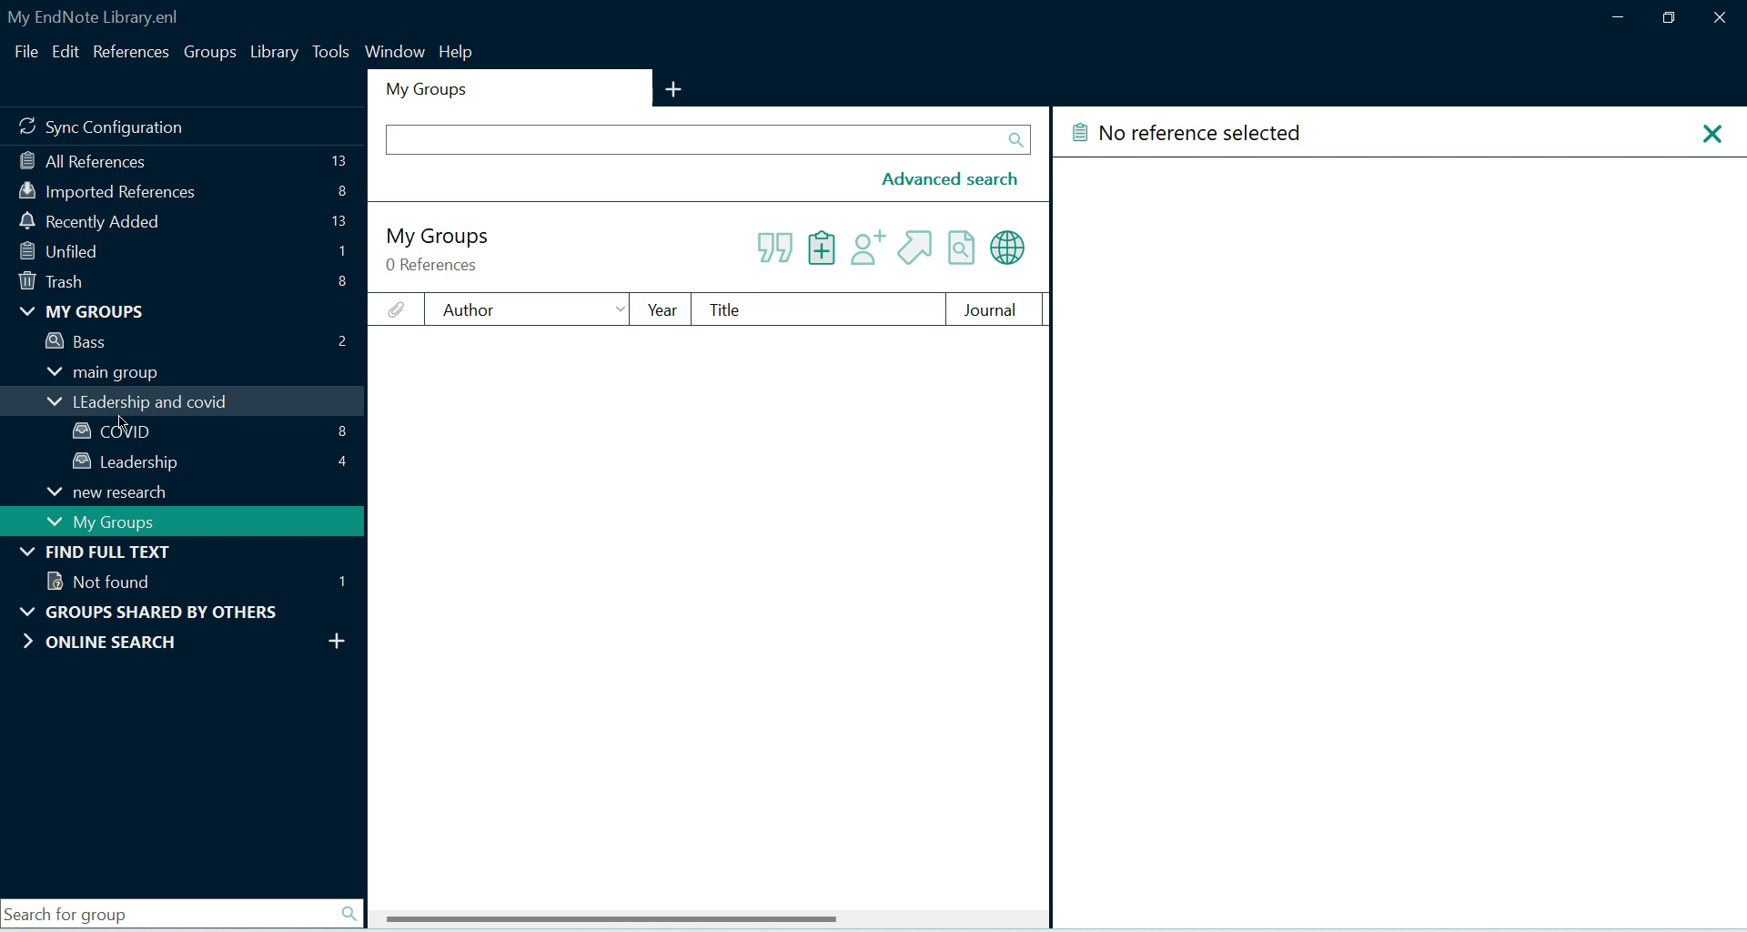
Step: Move the author smart group and the COVID group into the "main group" group set
left_click(122, 416)
left_click(129, 437)
left_click_drag(131, 443, 125, 370)
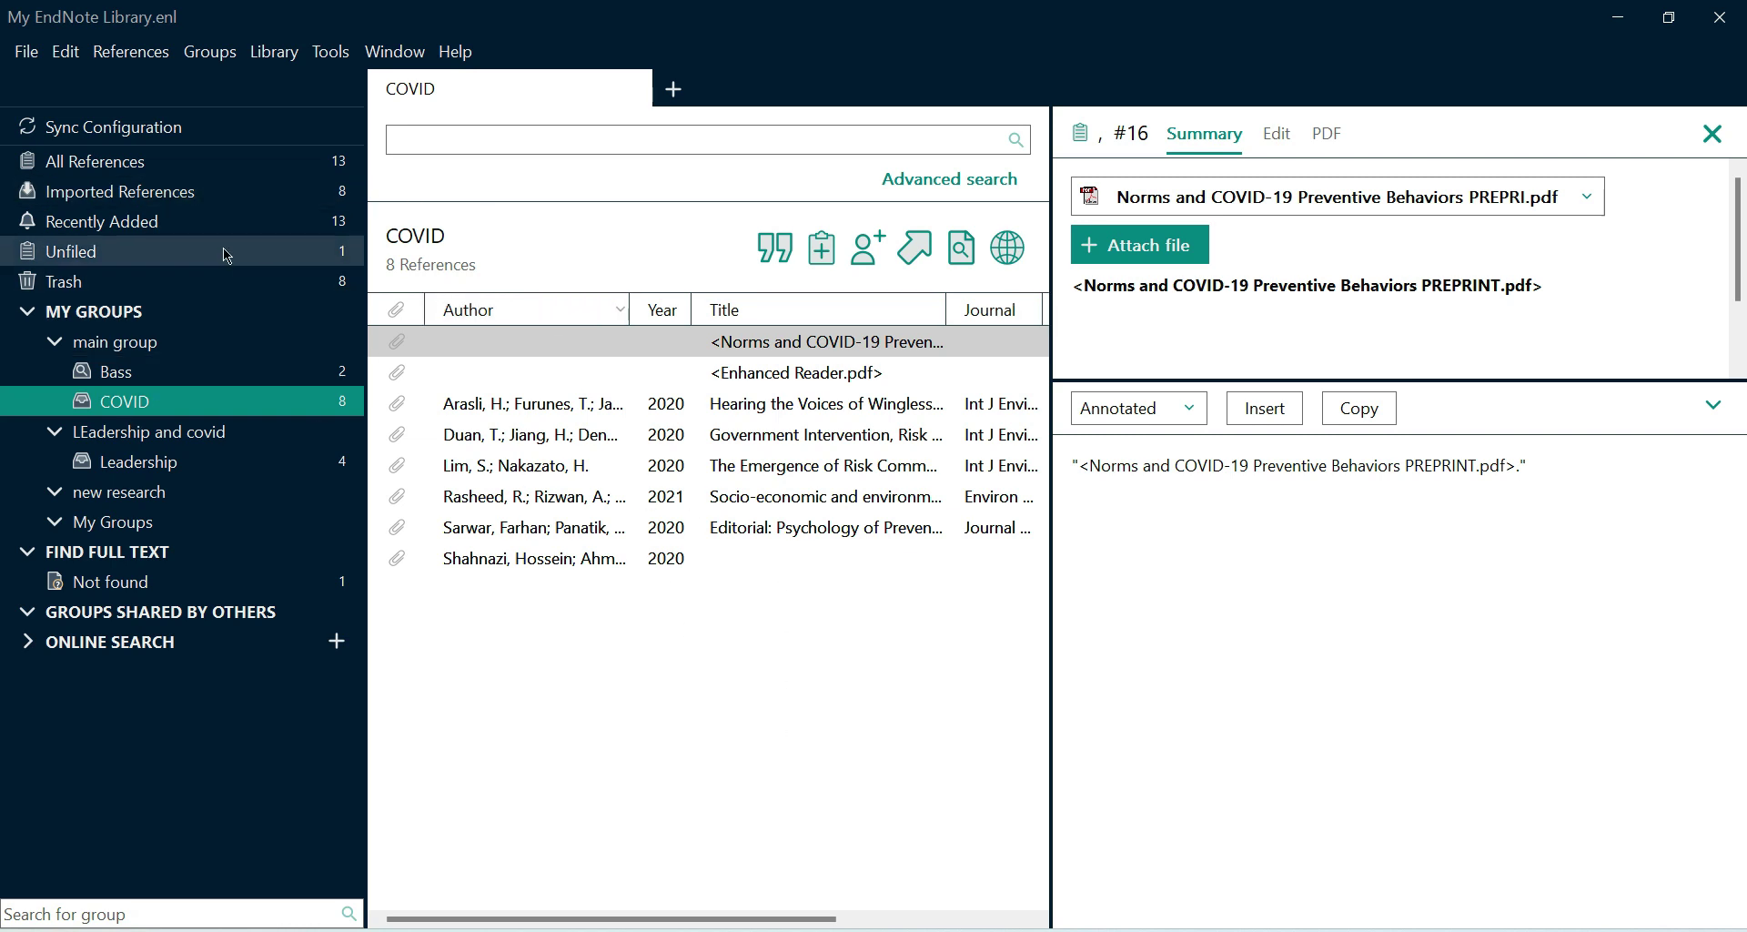
Step: View all references, then the references in the author smart group, the COVID group and the Leadership group
left_click(141, 161)
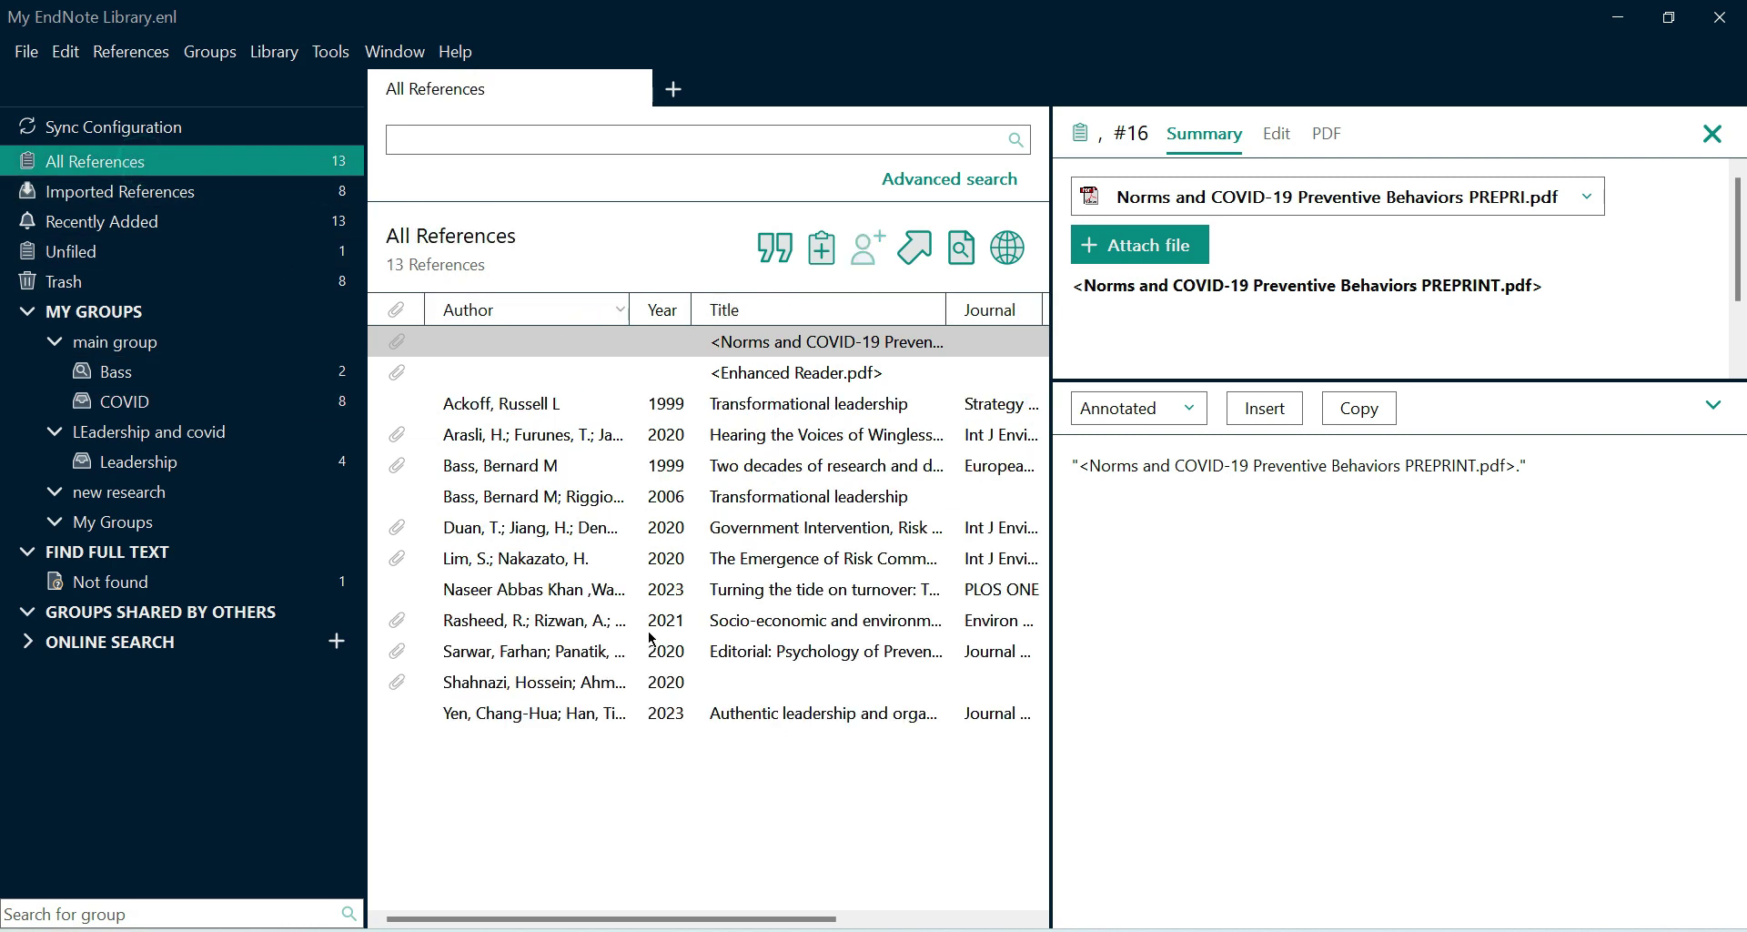
left_click(130, 377)
left_click(125, 401)
left_click(139, 466)
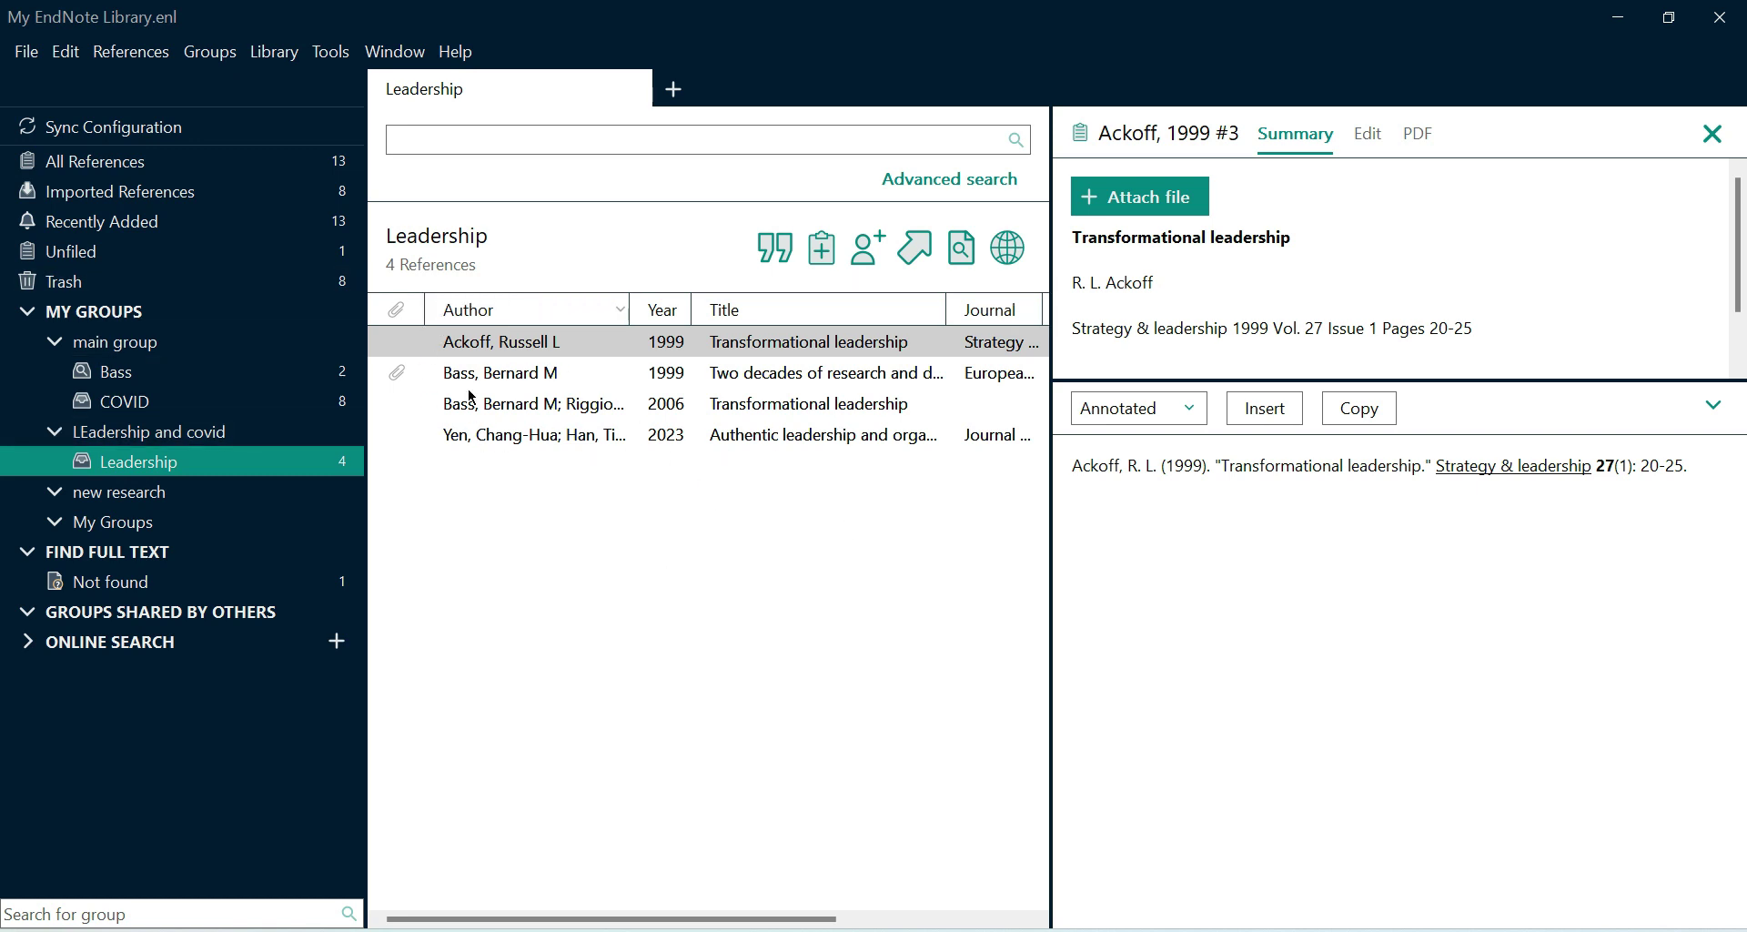
Step: Go to the word processor with Cite While You Write and create a new blank Word document
left_click(150, 53)
left_click(150, 53)
left_click(332, 56)
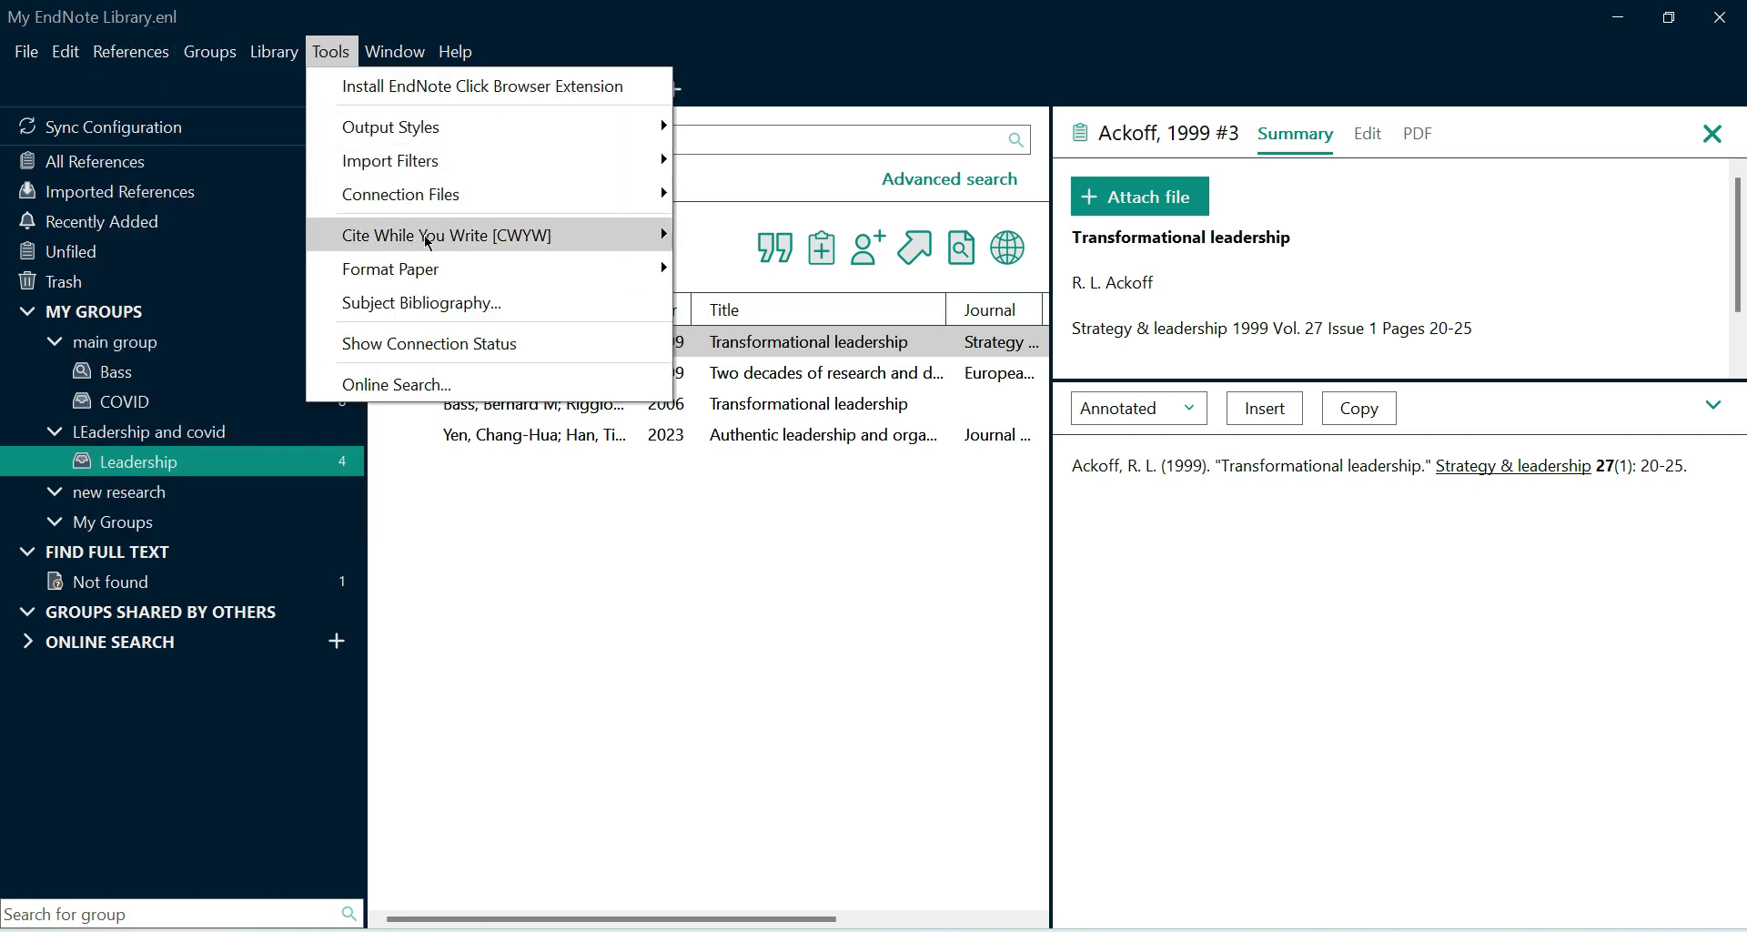
mouse_move(407, 241)
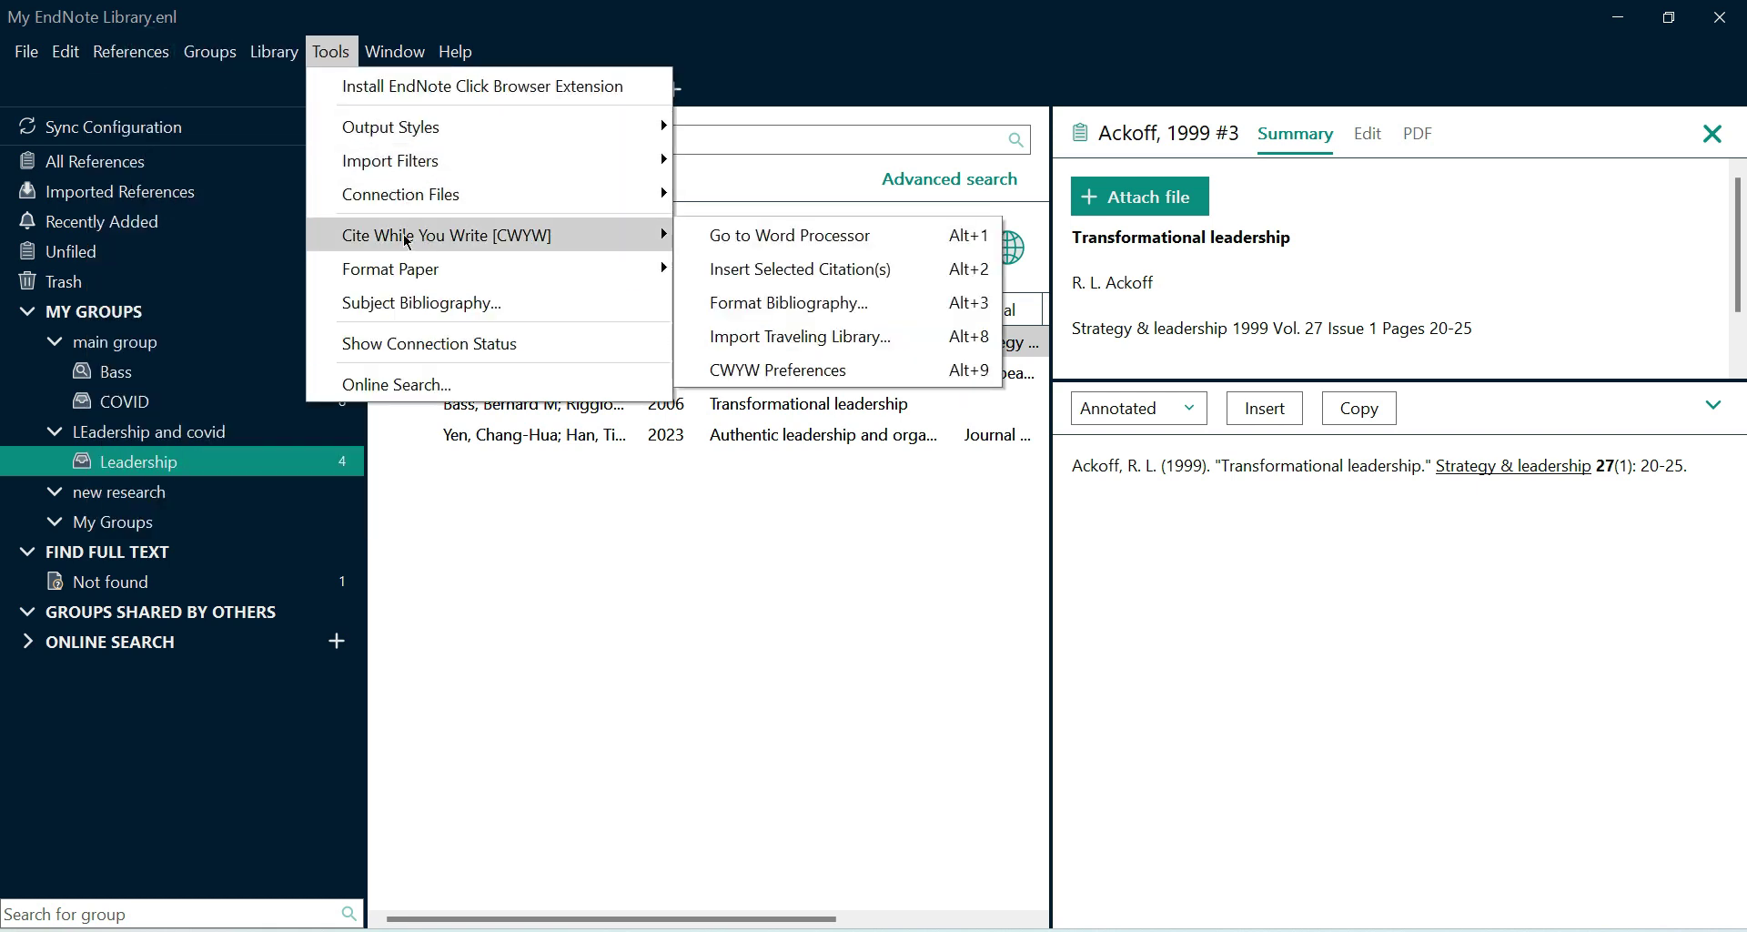
left_click(806, 238)
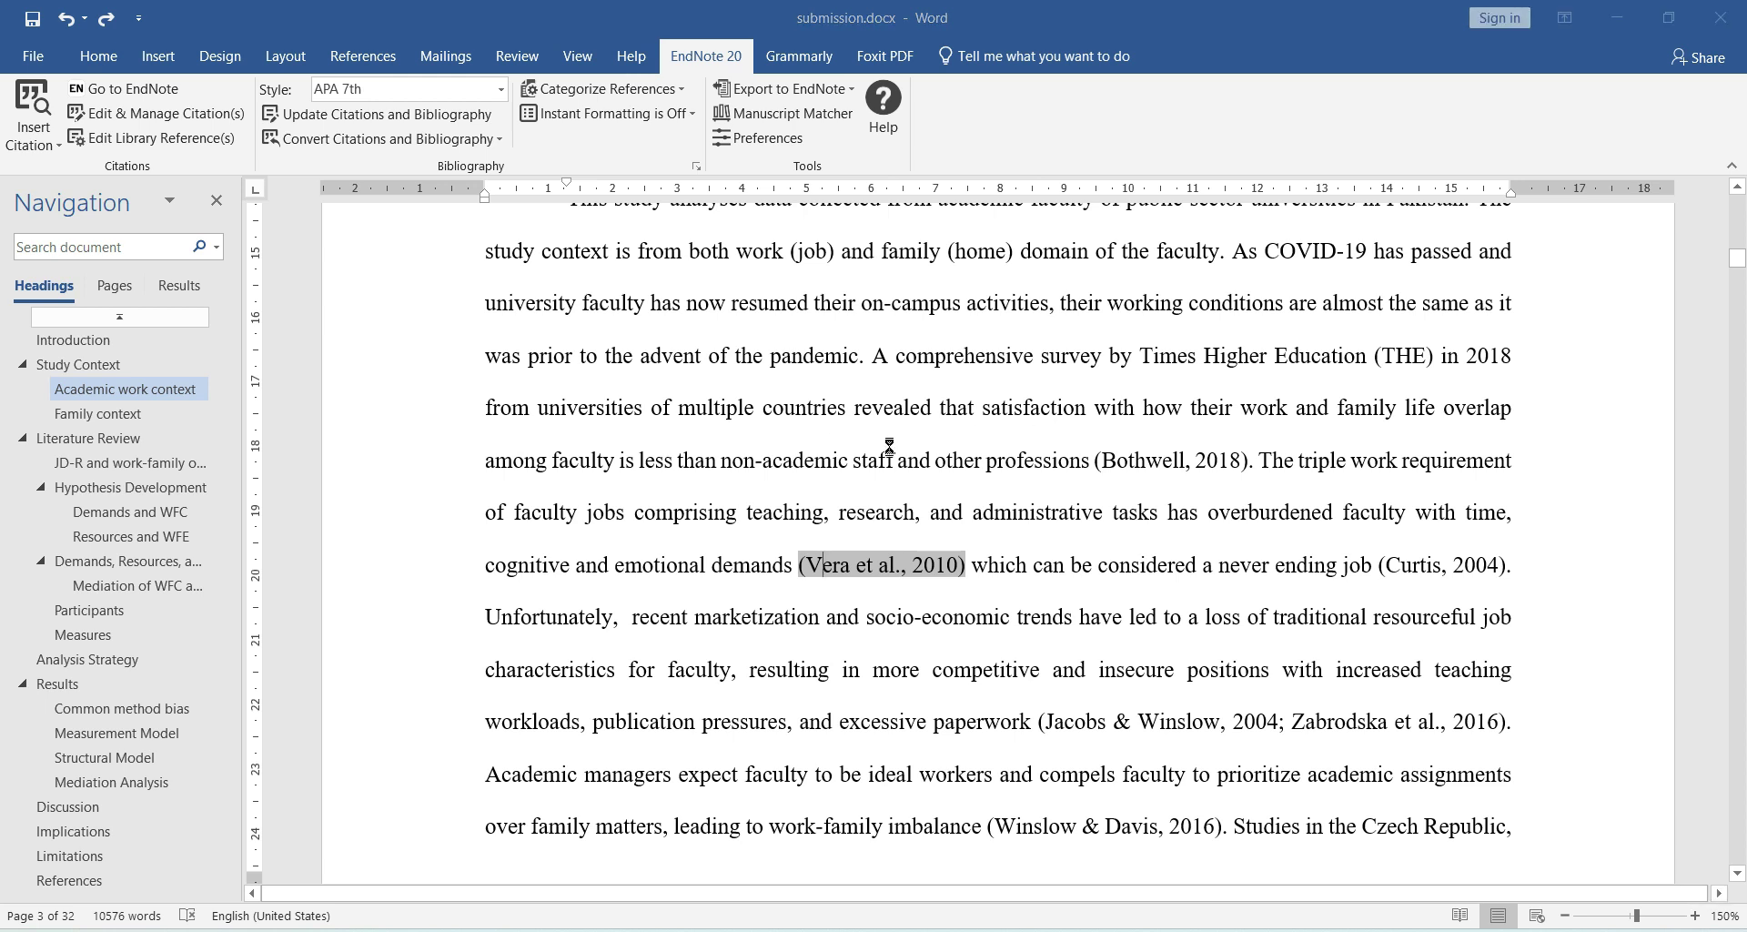
key("ctrl+n")
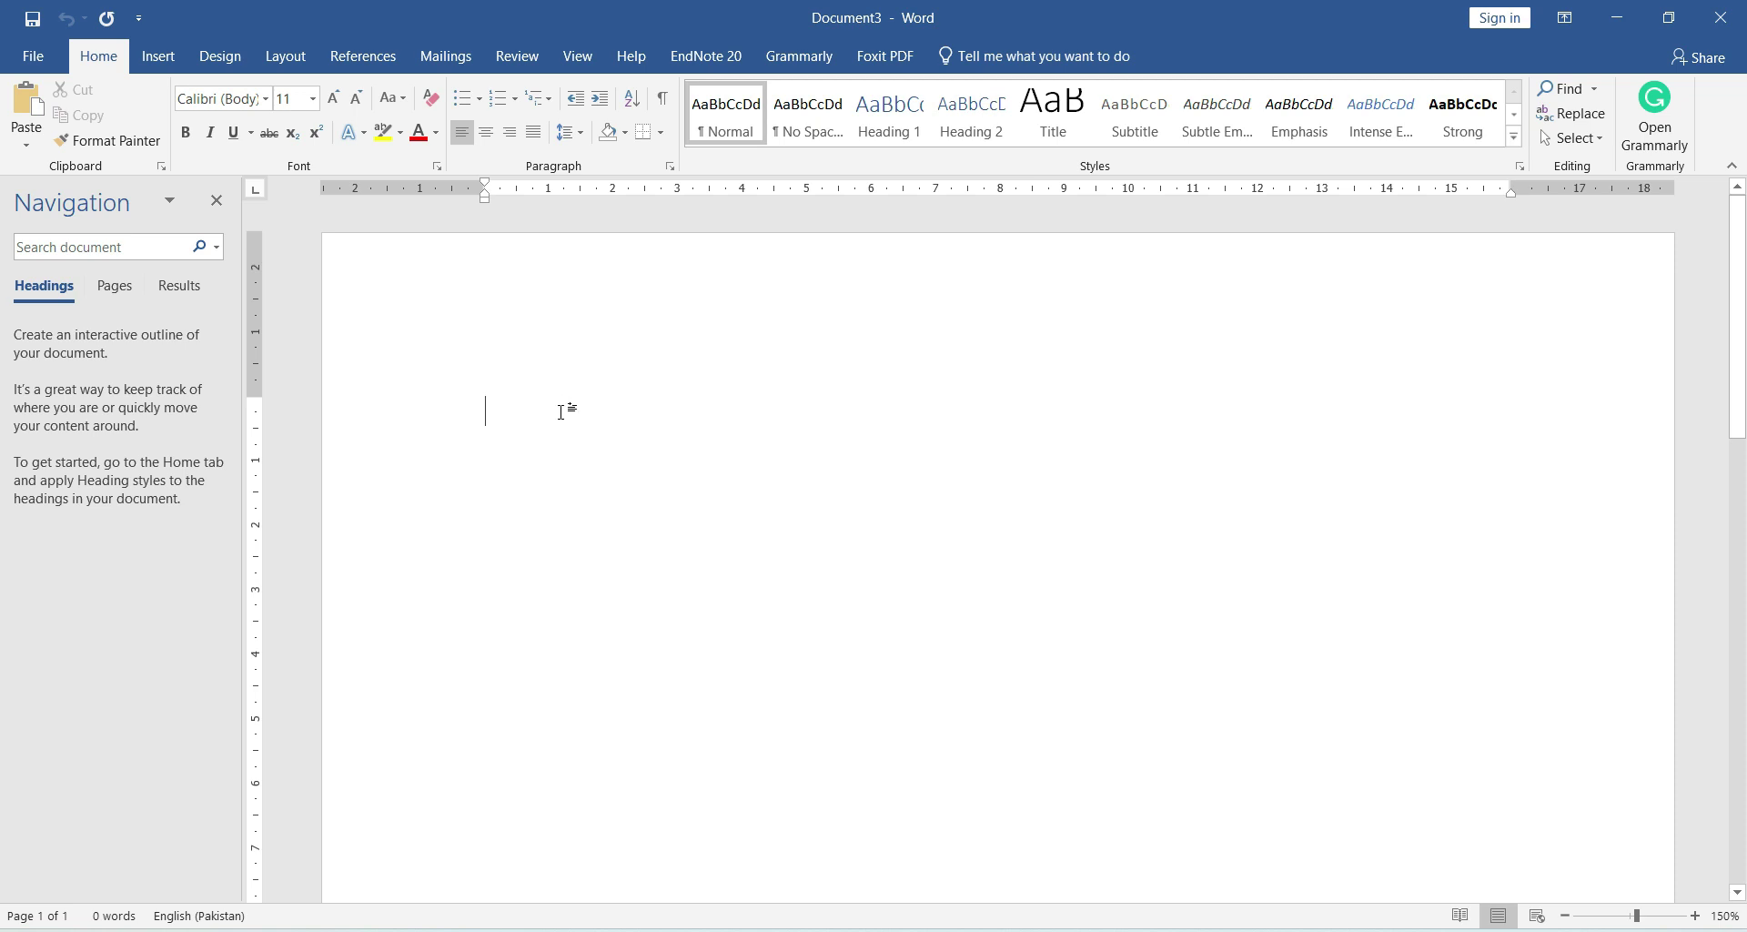
Step: Write the sentence "This is a sample line in which I am going to add a reference" in the blank document
type("This is s")
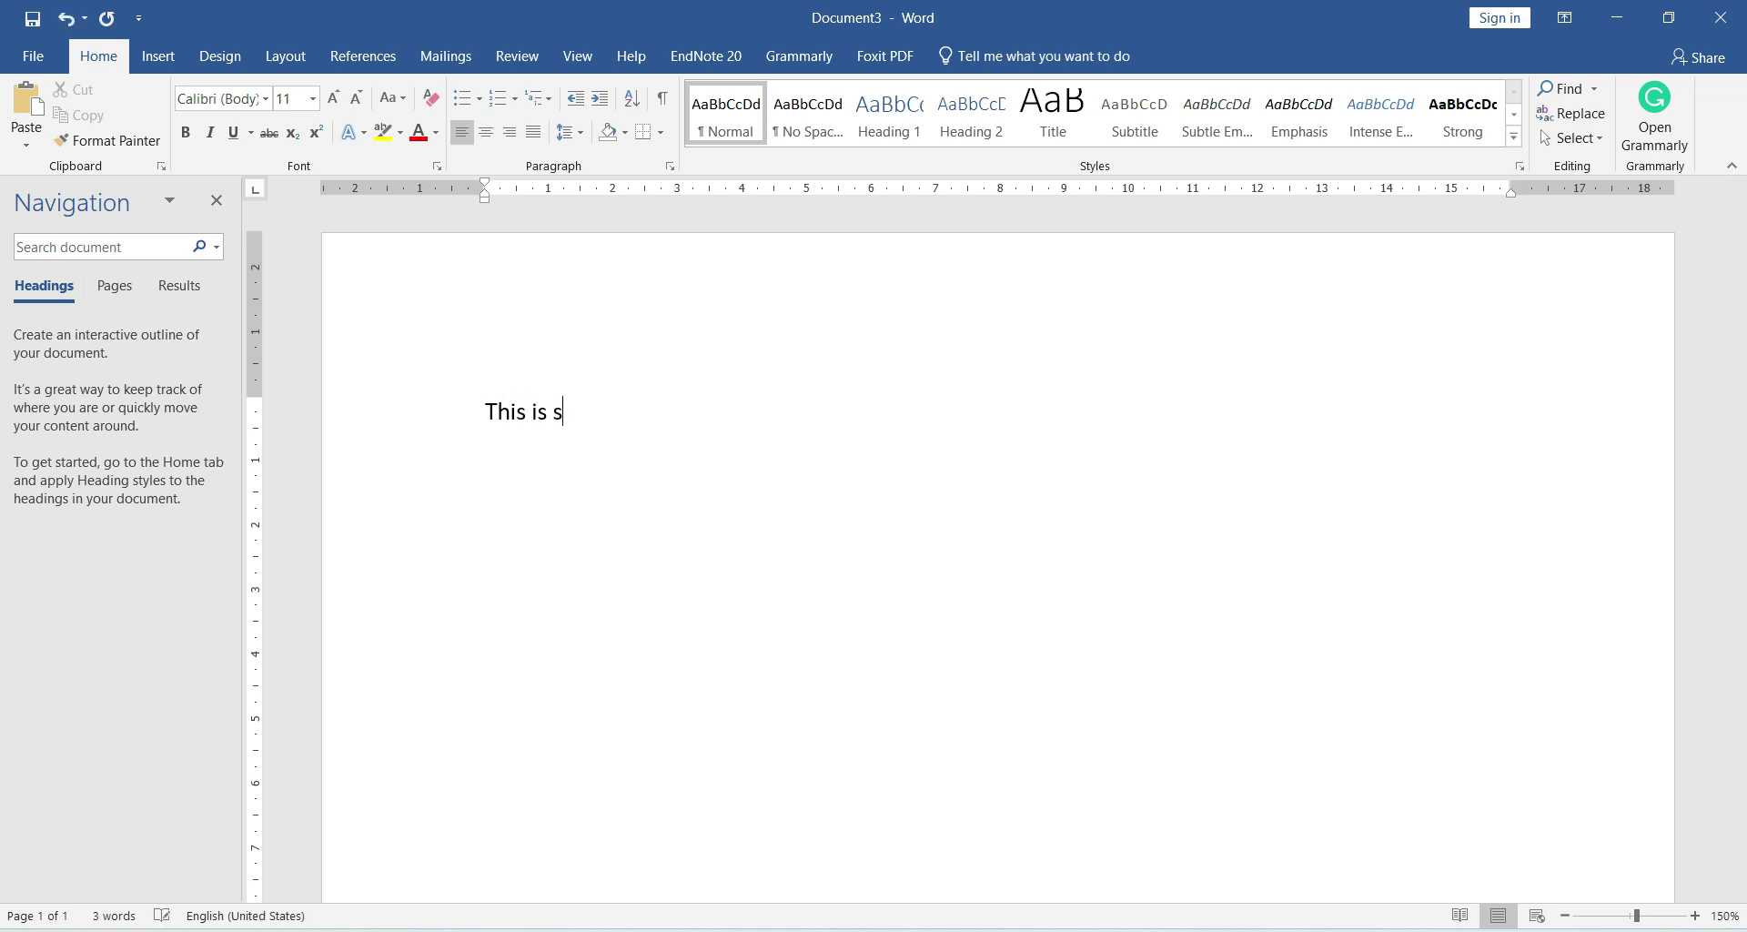
key("BackSpace")
type("a sample line")
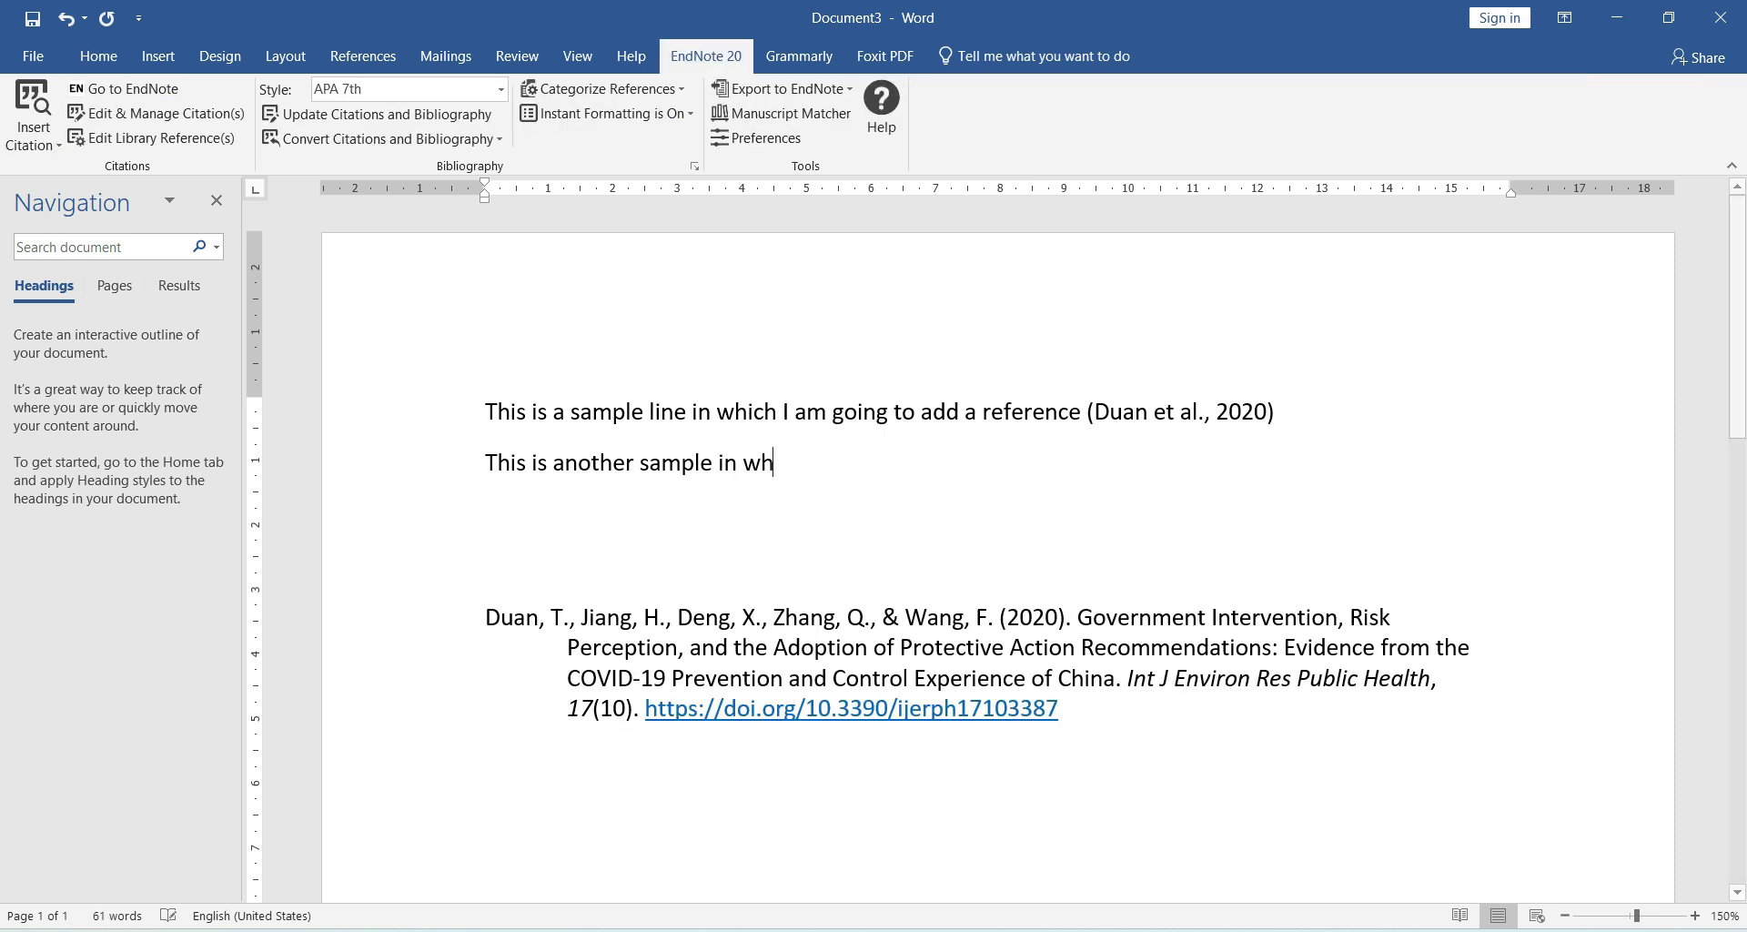
Step: Complete the second line to read "This is another sample in which I am going to add multiple references"
type("ich iam")
key("BackSpace")
key("BackSpace")
key("BackSpace")
type("I am going to ad")
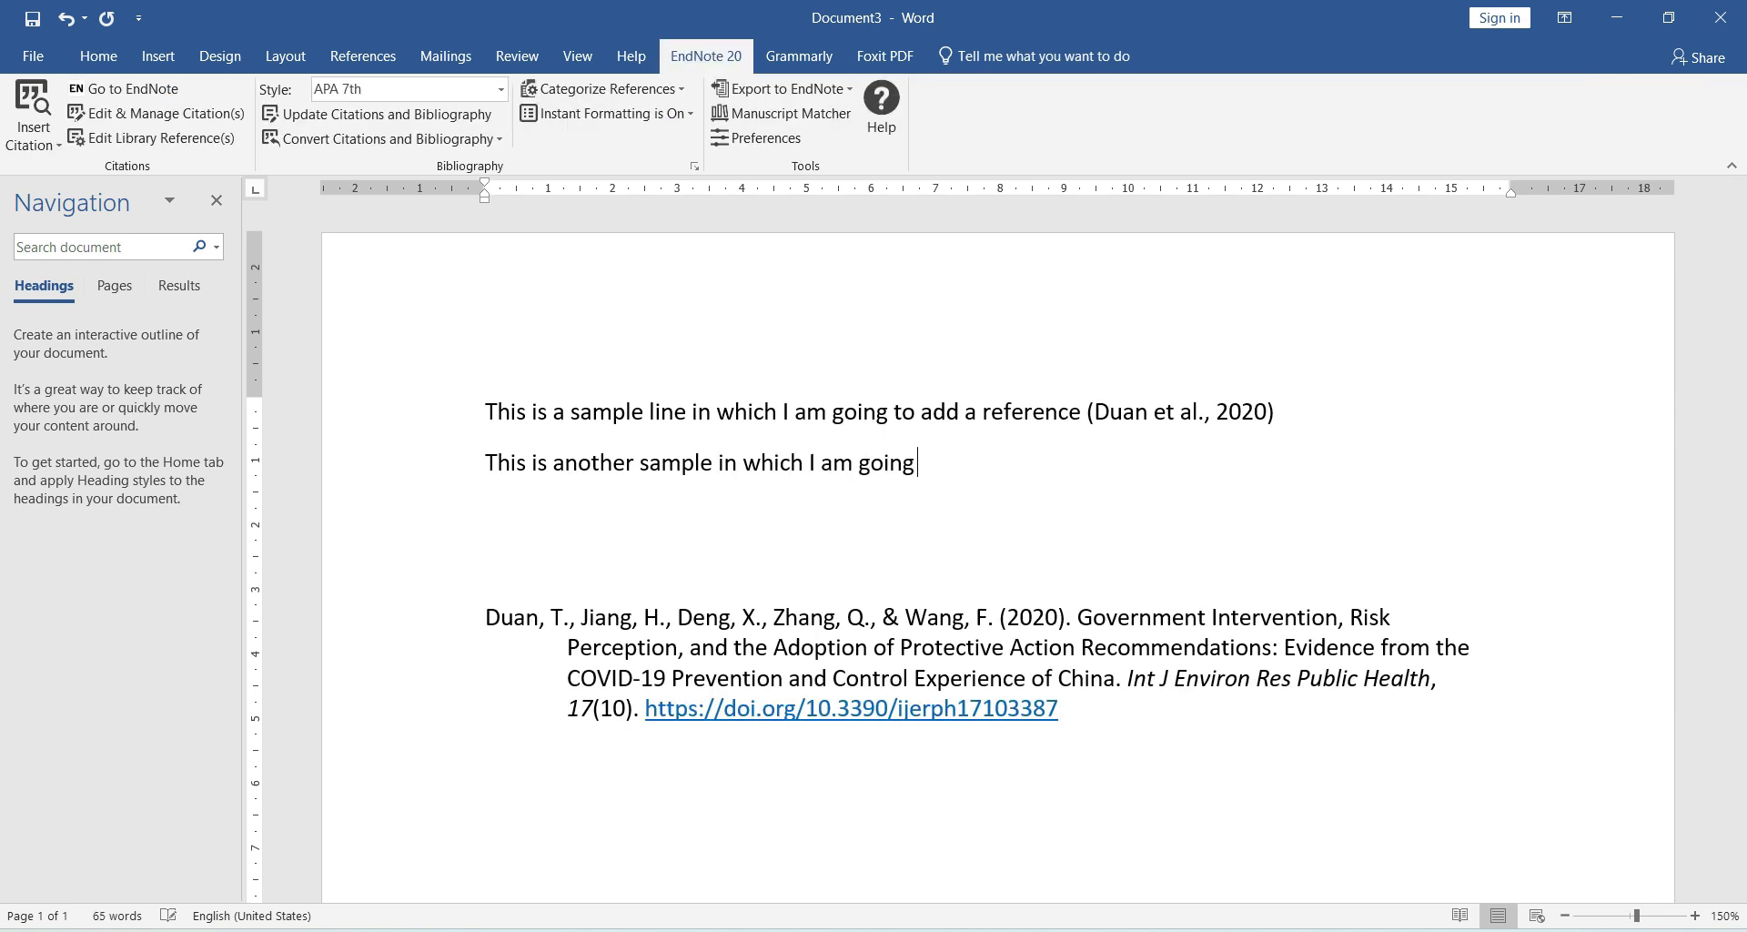
type("d multiple ")
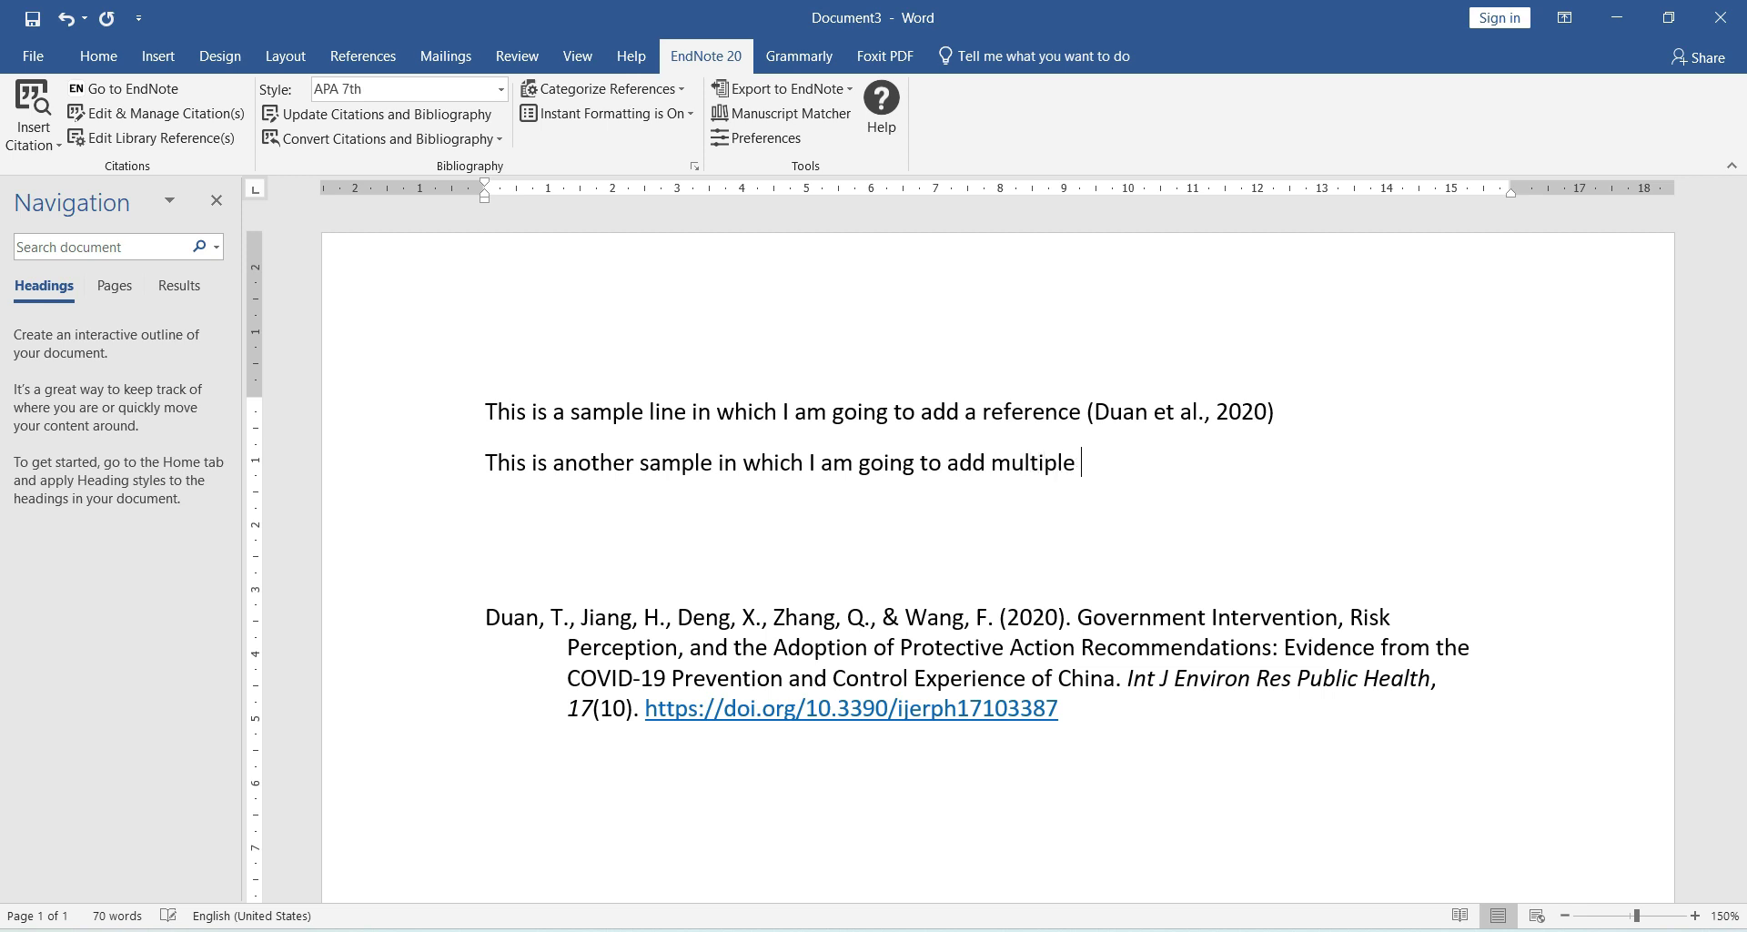
type("references")
Step: Select EndNote's 2006 "Transformational leadership", 2023 "Turning the tide on turnover" and untitled 2020 references, and insert them as one citation after Word's second line
key("alt+Tab")
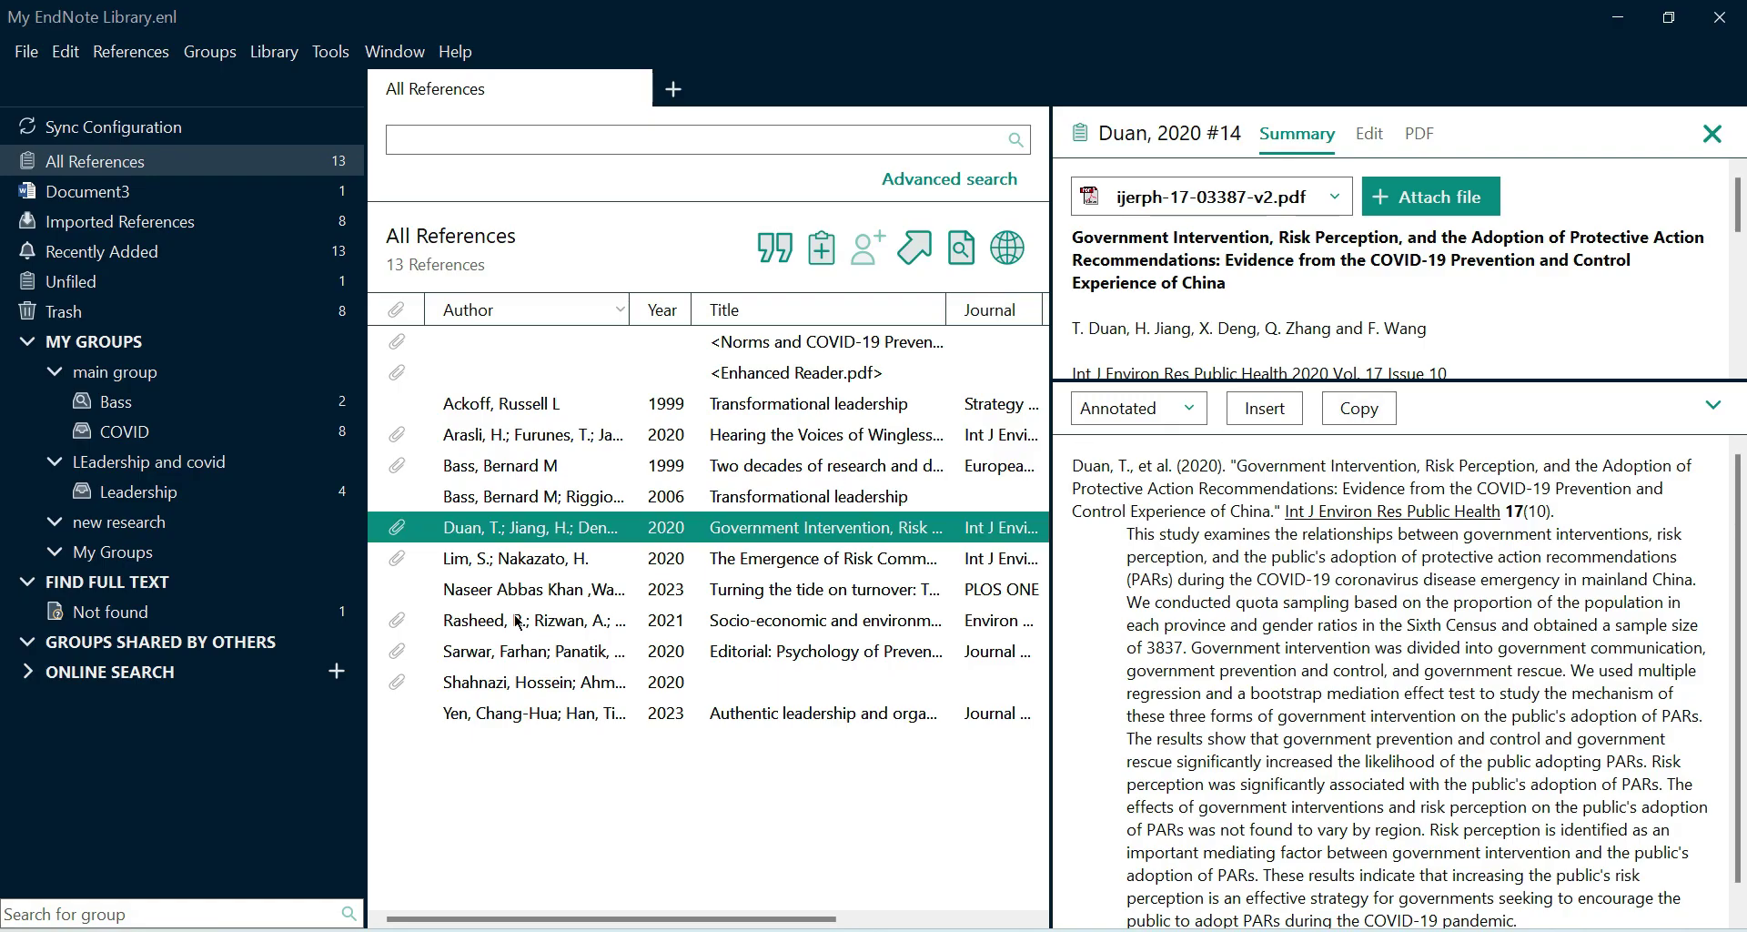
left_click(516, 621)
left_click(512, 419)
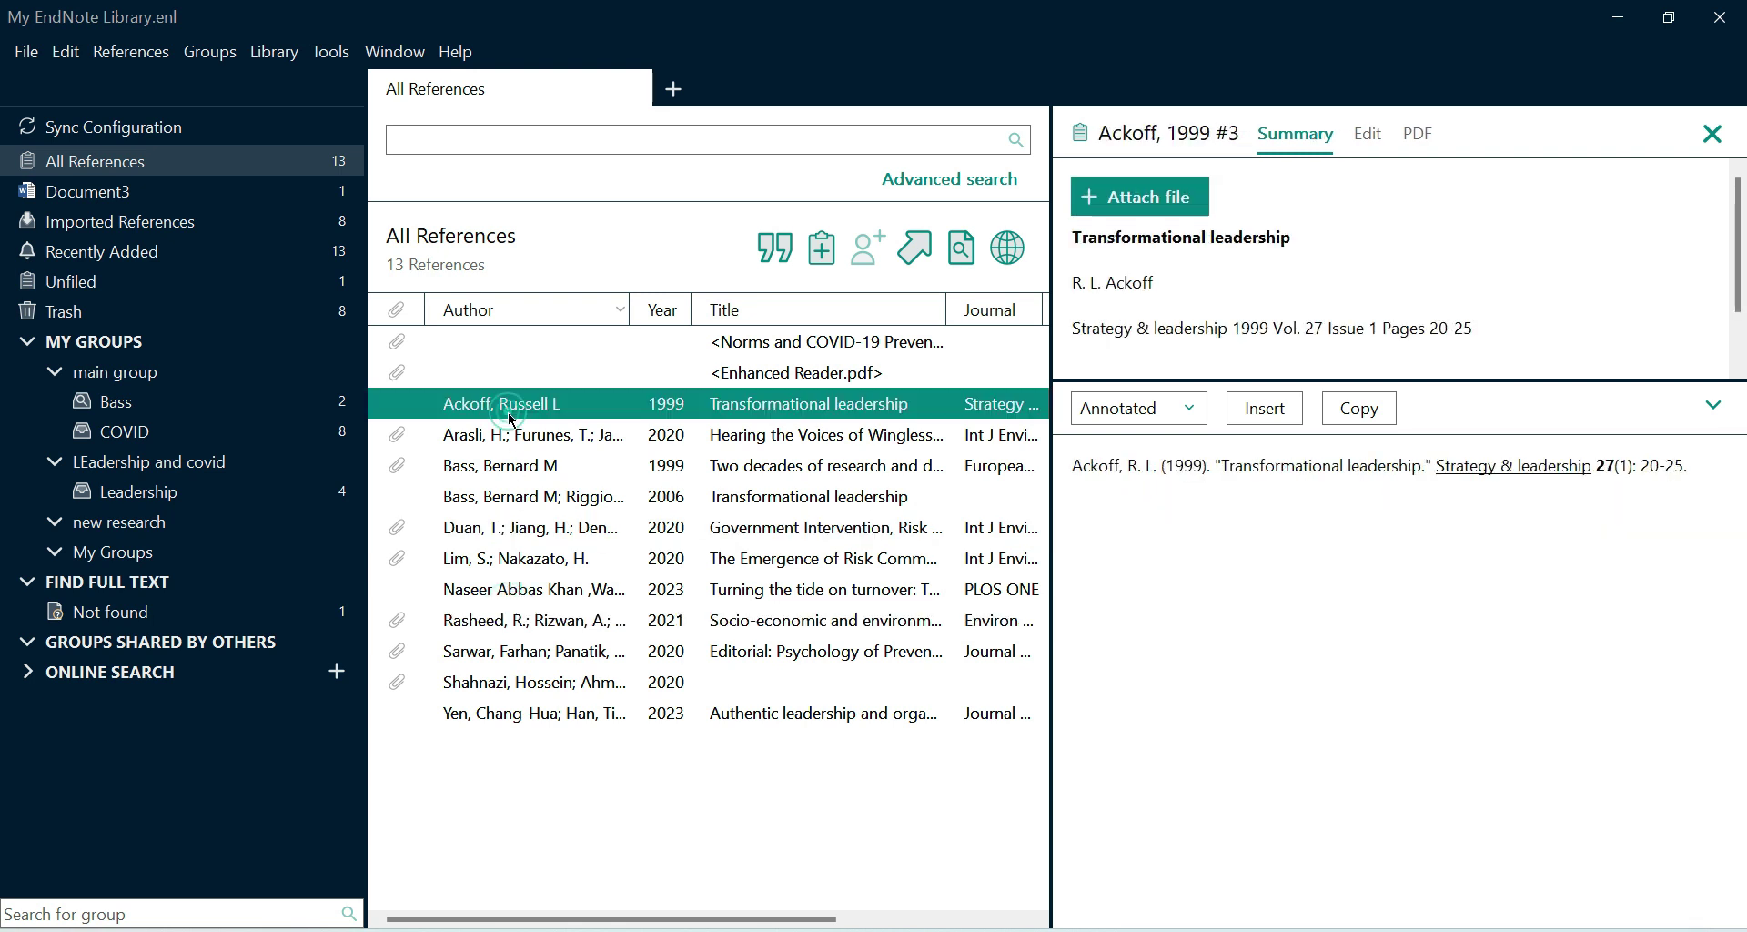
left_click(520, 498)
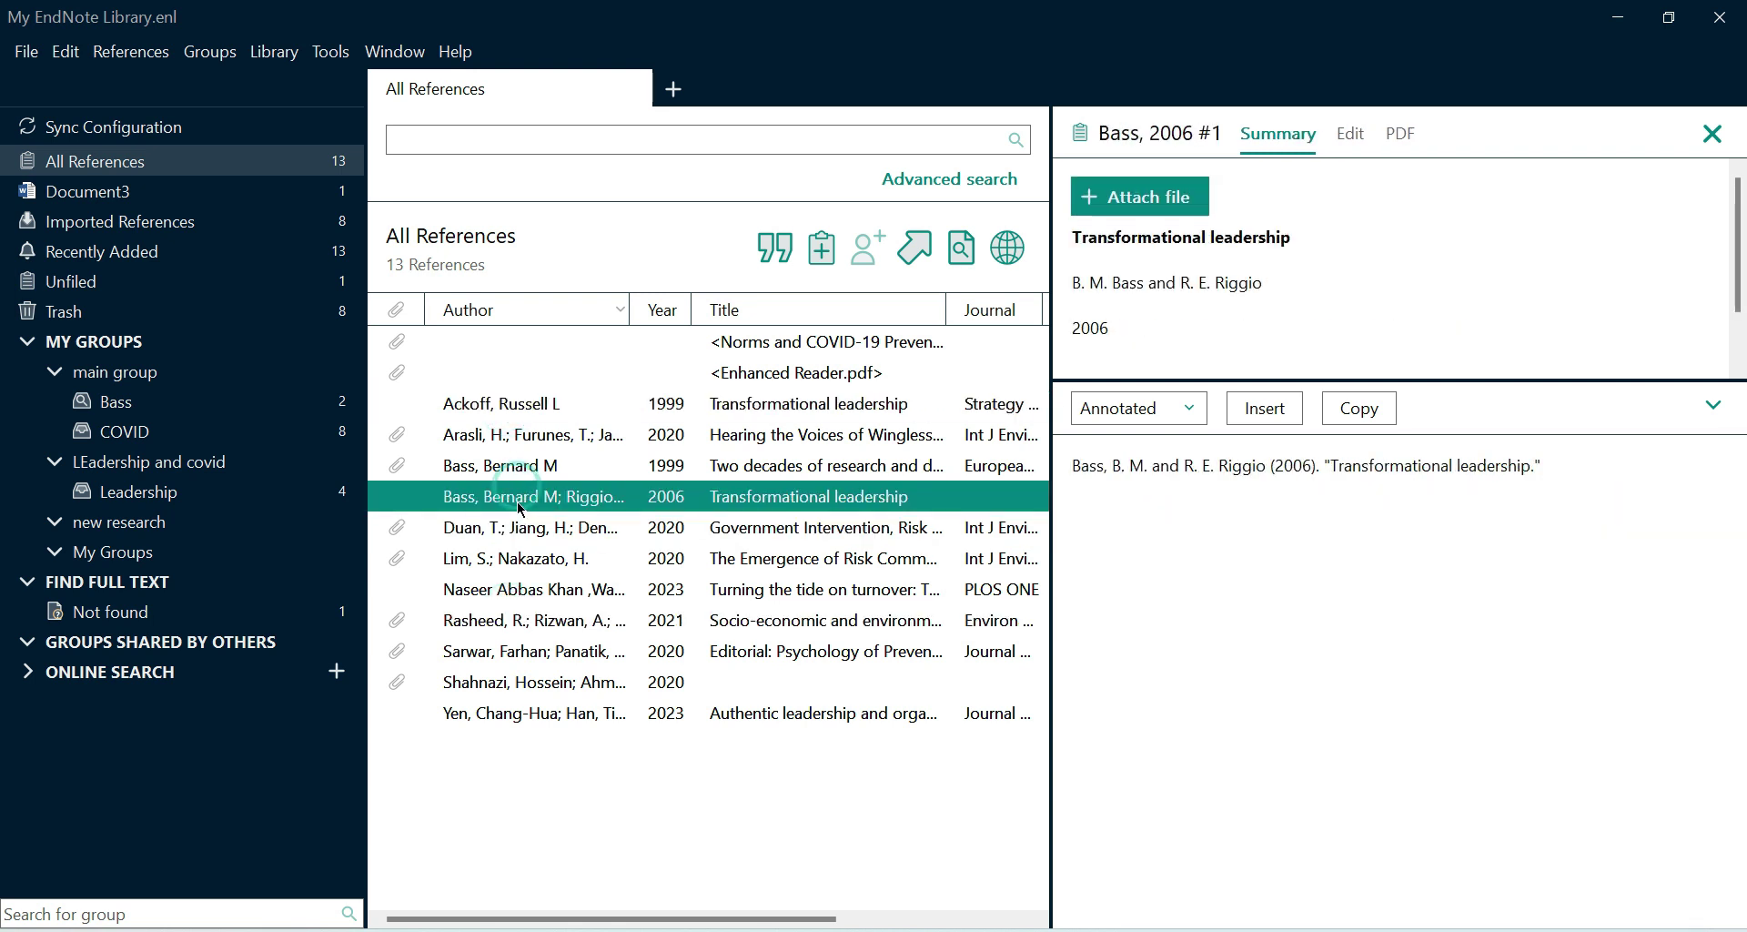
left_click(504, 592, "ctrl")
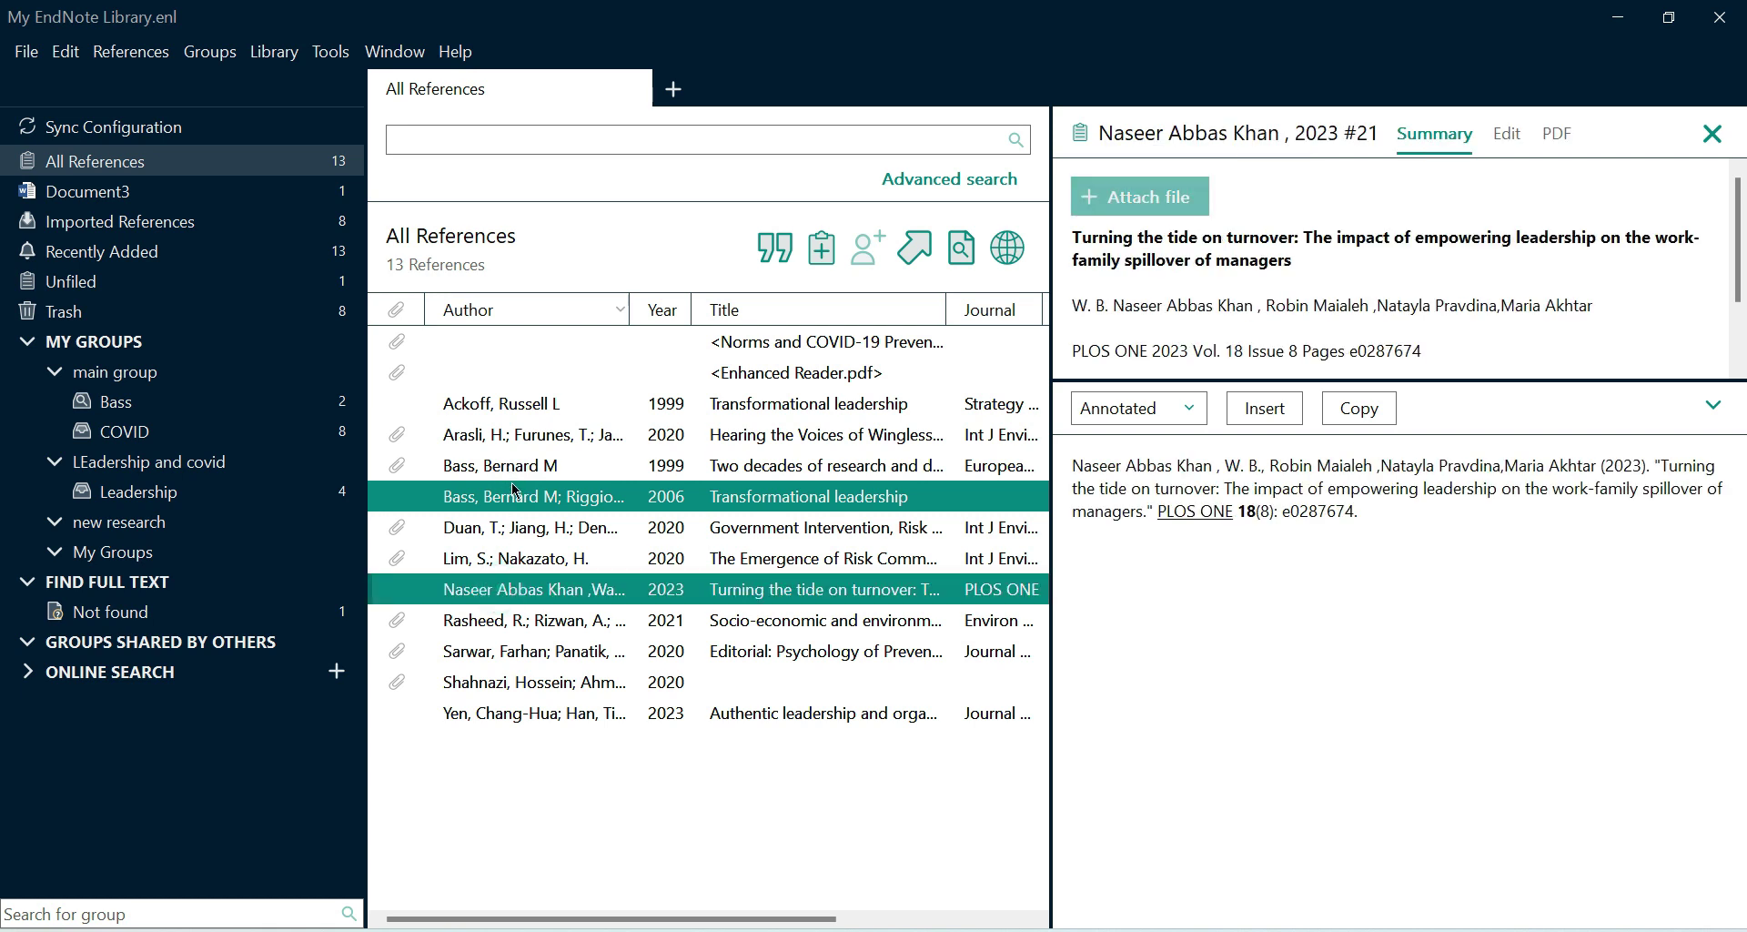
left_click(512, 687, "ctrl")
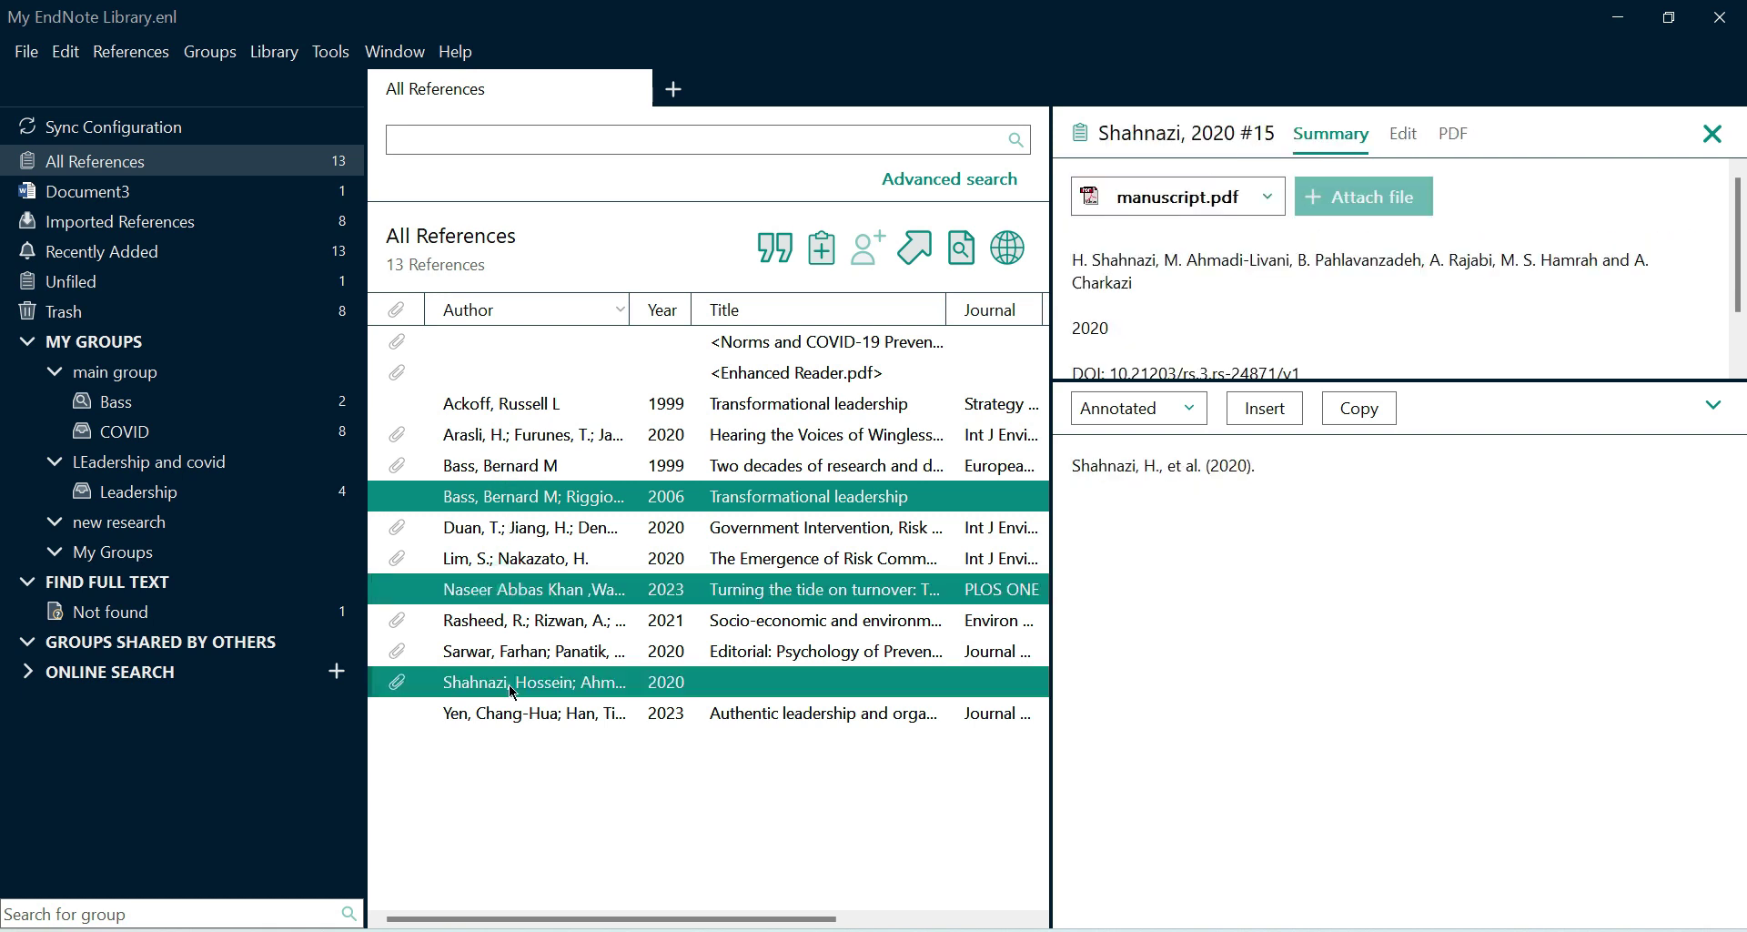
key("alt+Tab")
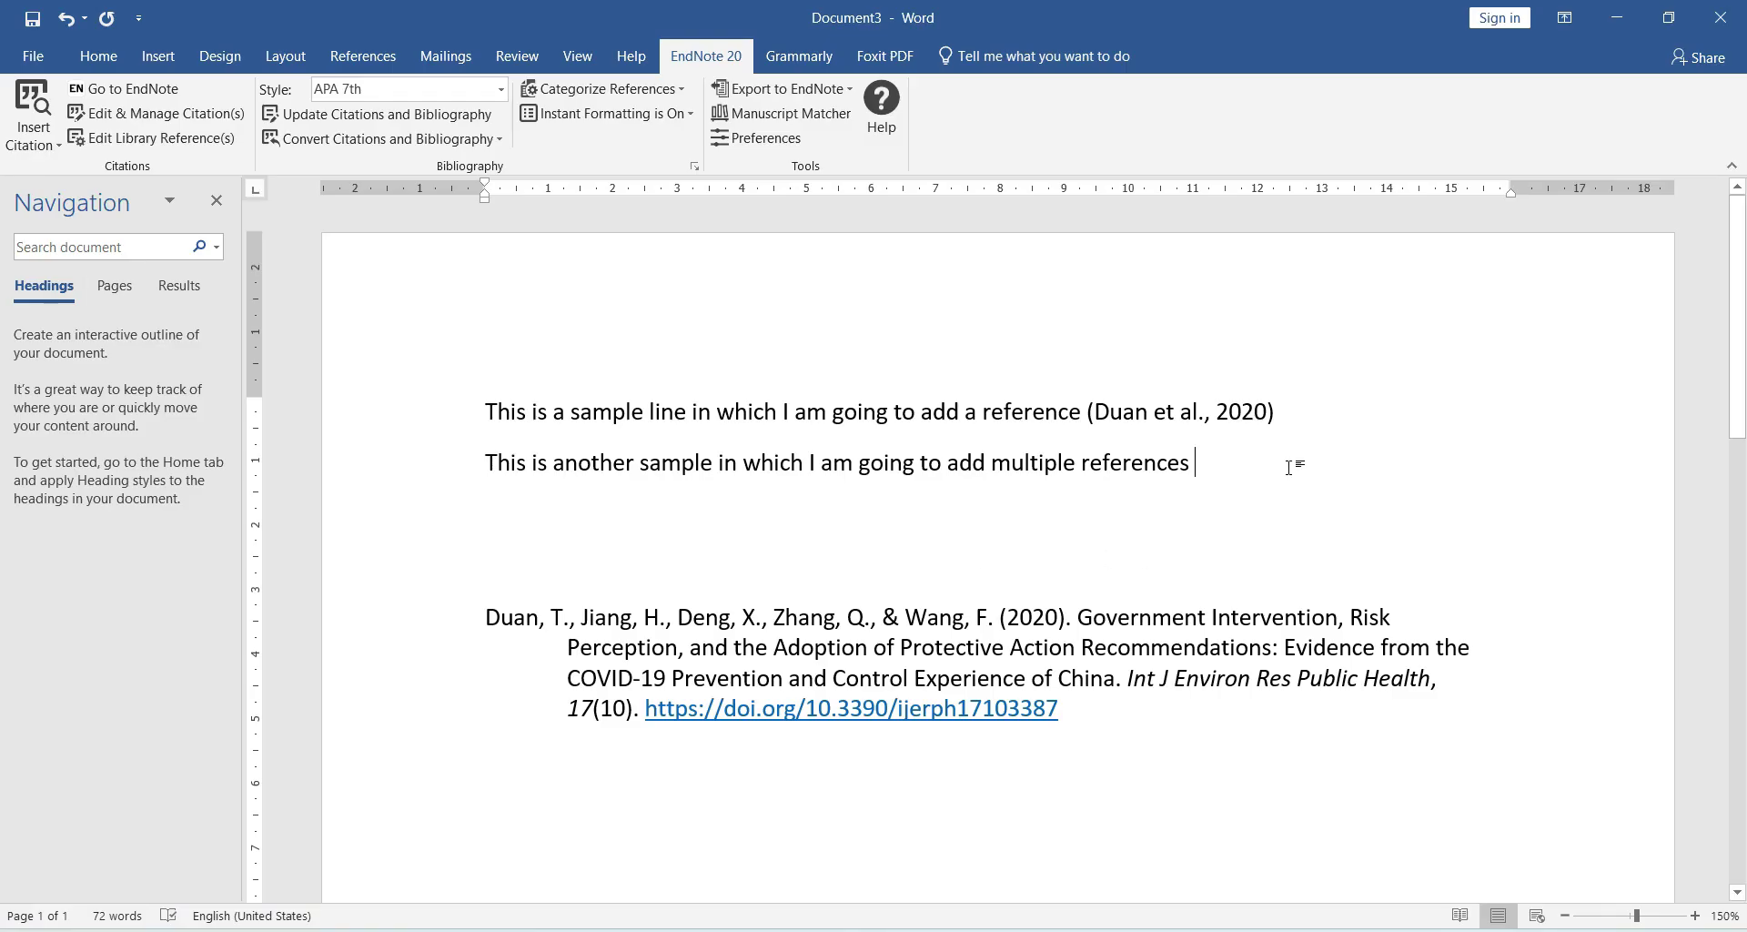
left_click(38, 148)
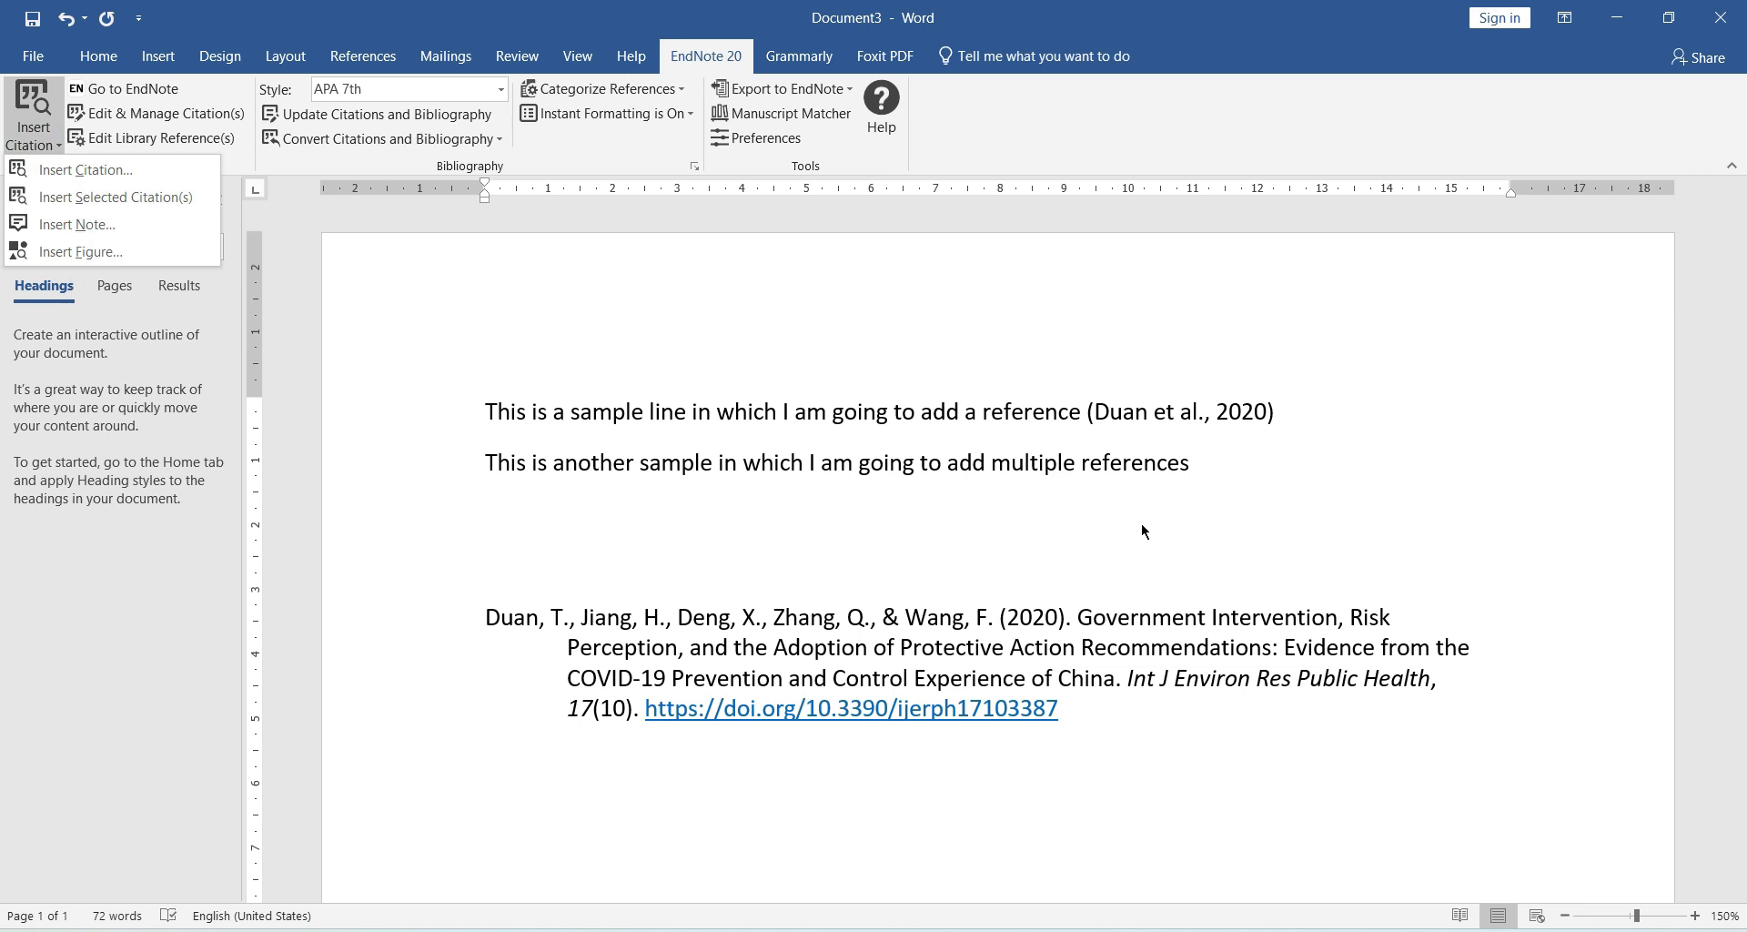
left_click(1209, 466)
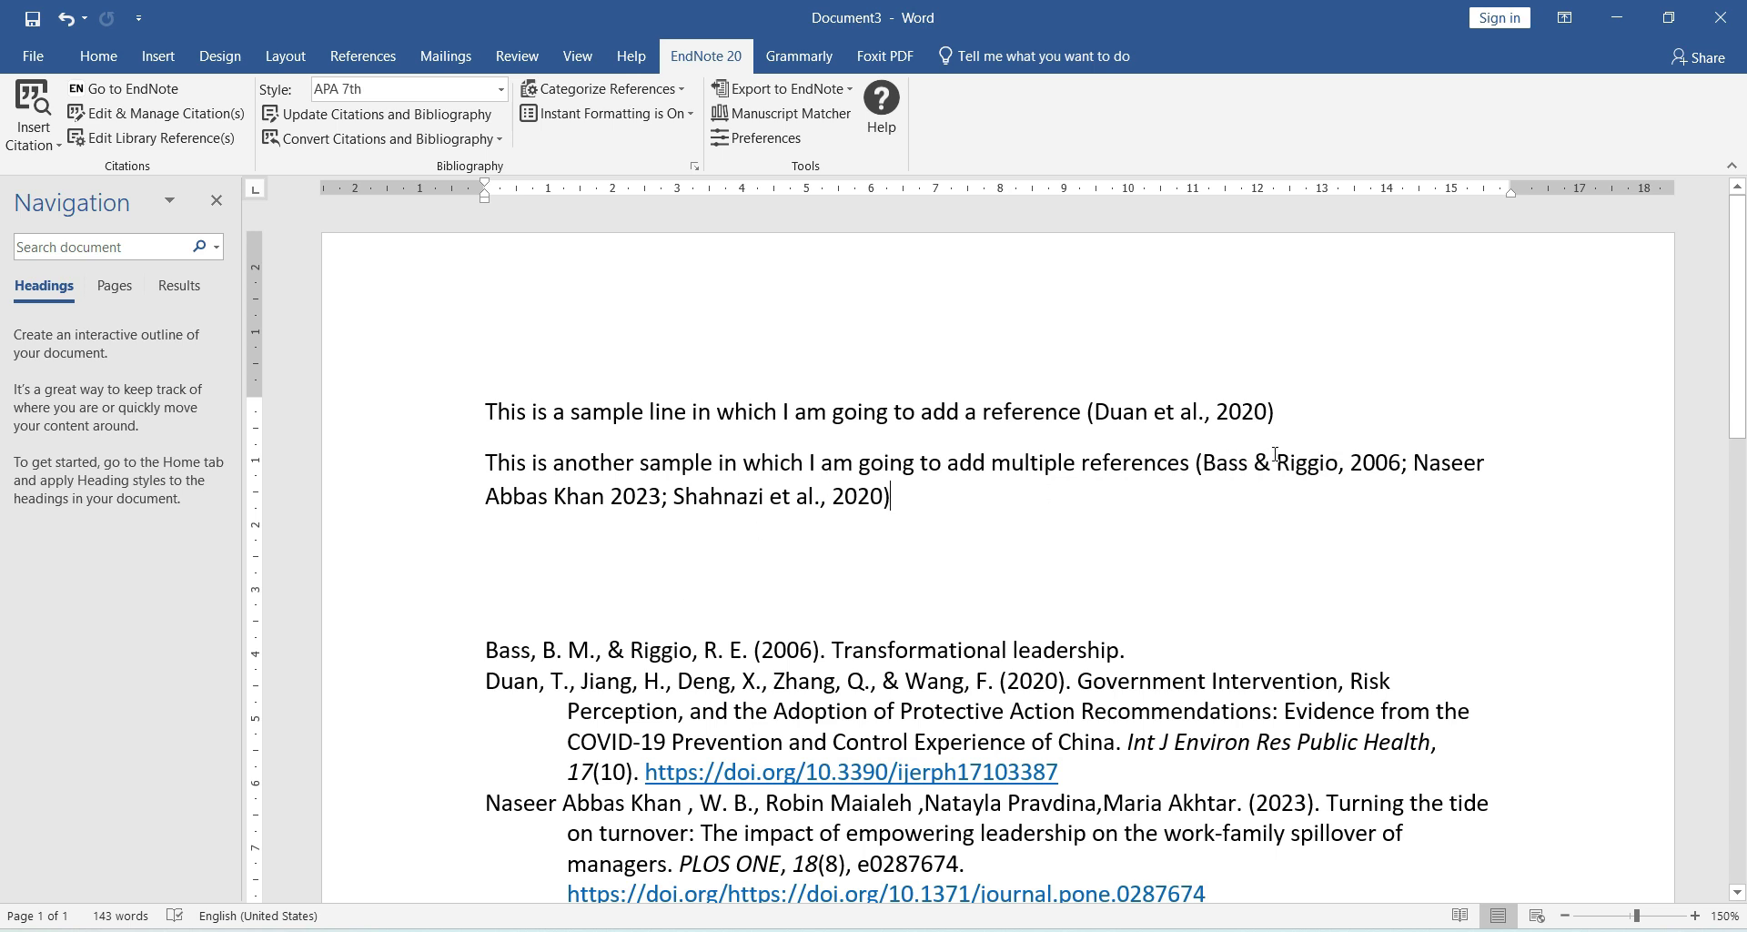
left_click(1306, 468)
left_click(874, 501)
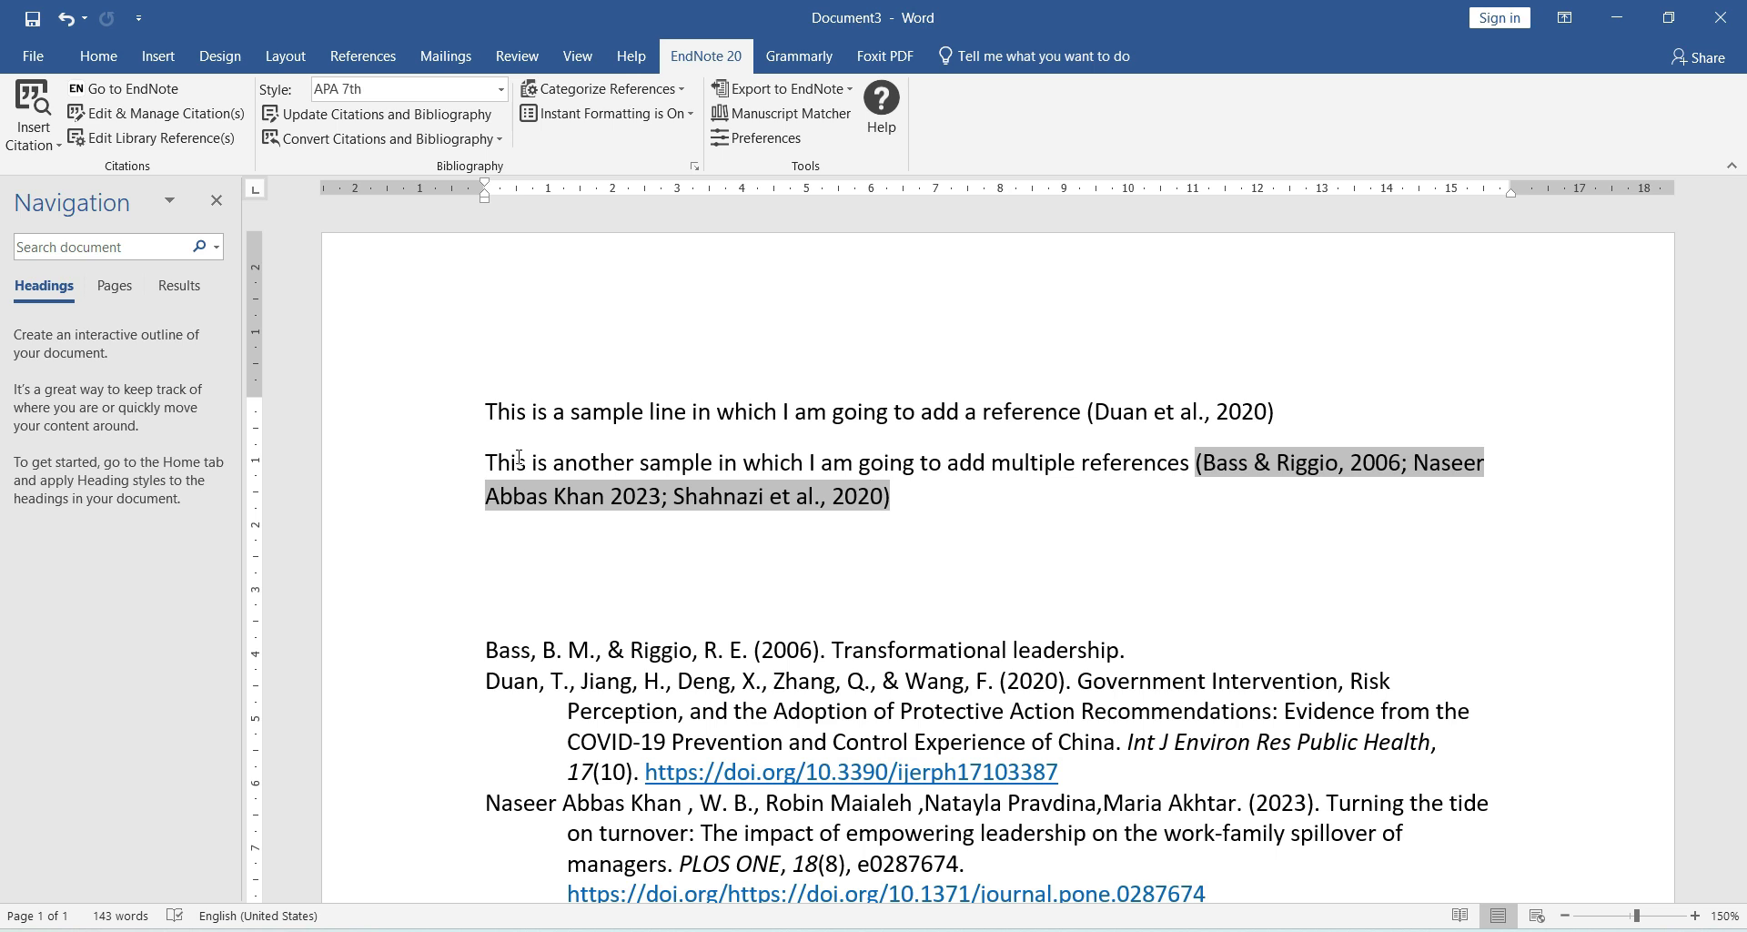
Step: Add a third line reading "This is another sample in which first I will add one reference and then add another"
left_click(949, 513)
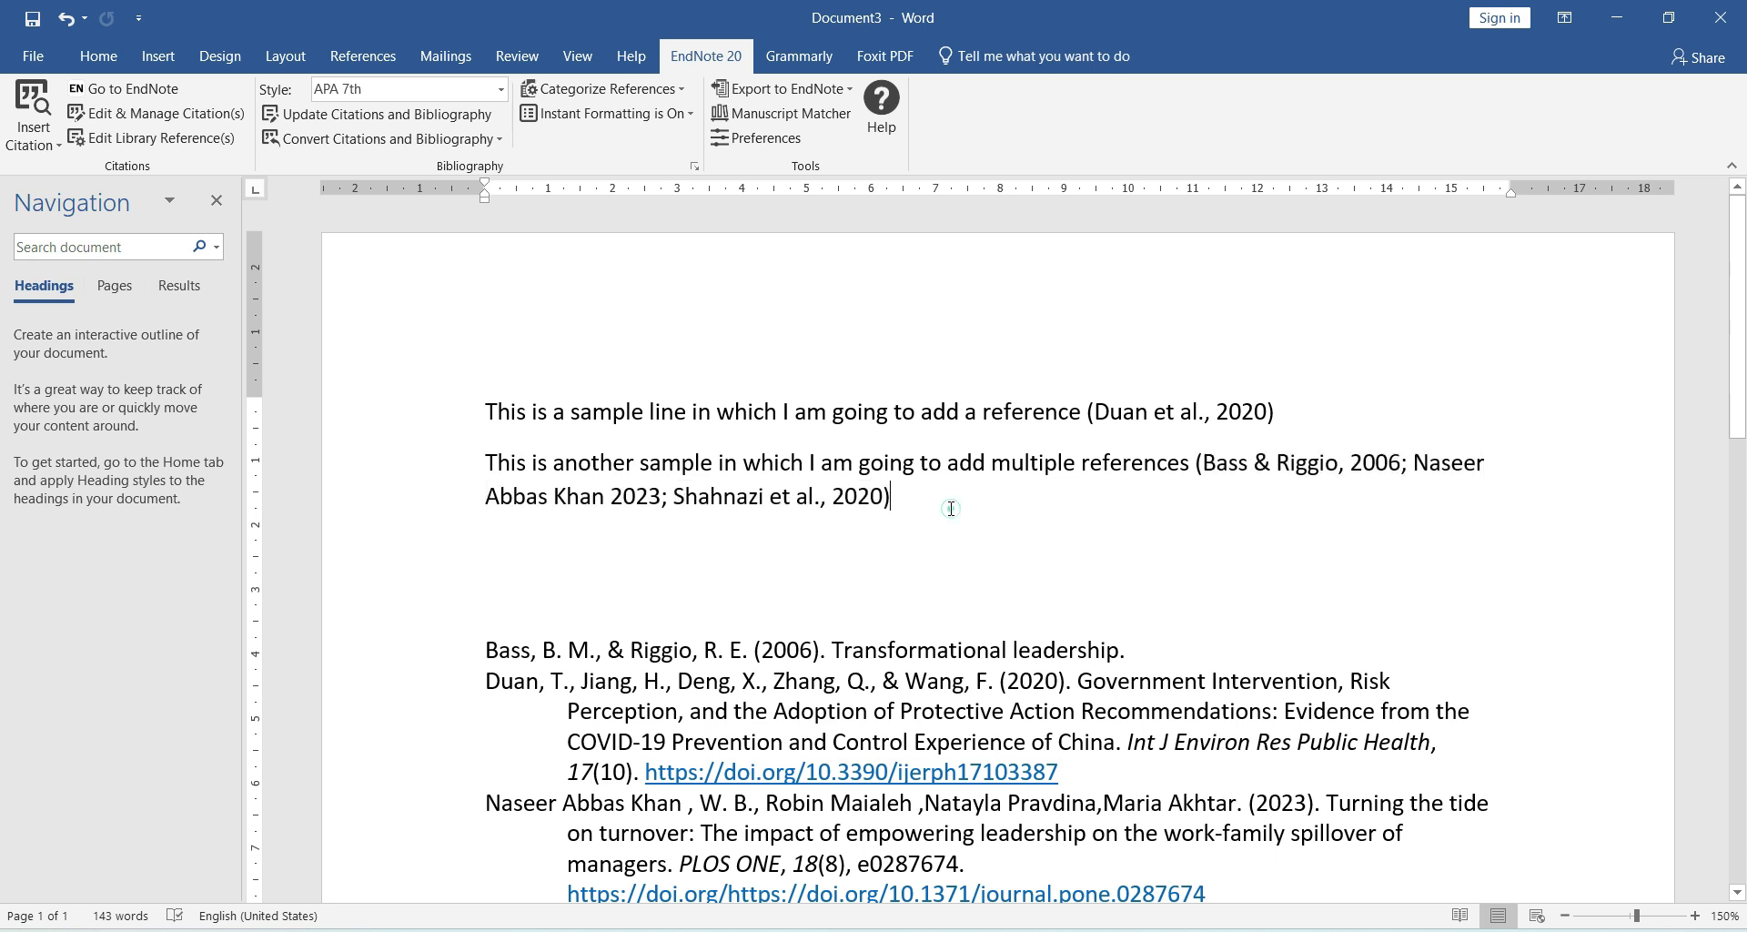
key("Return")
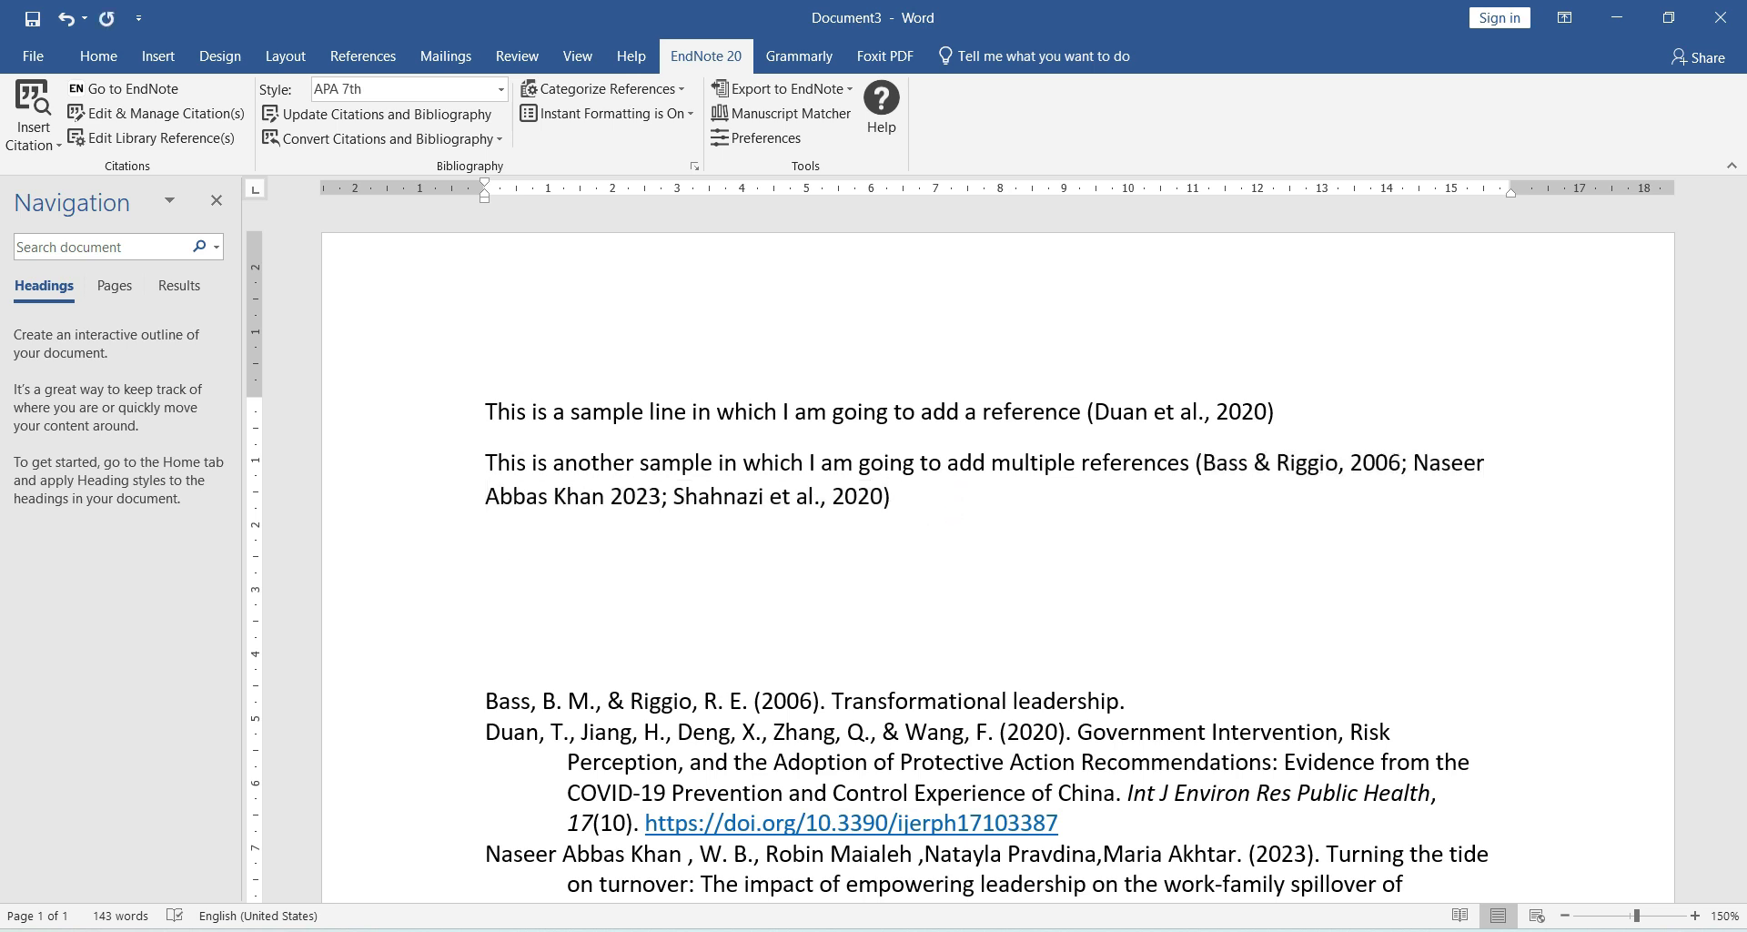
type("This is an")
type("nother ")
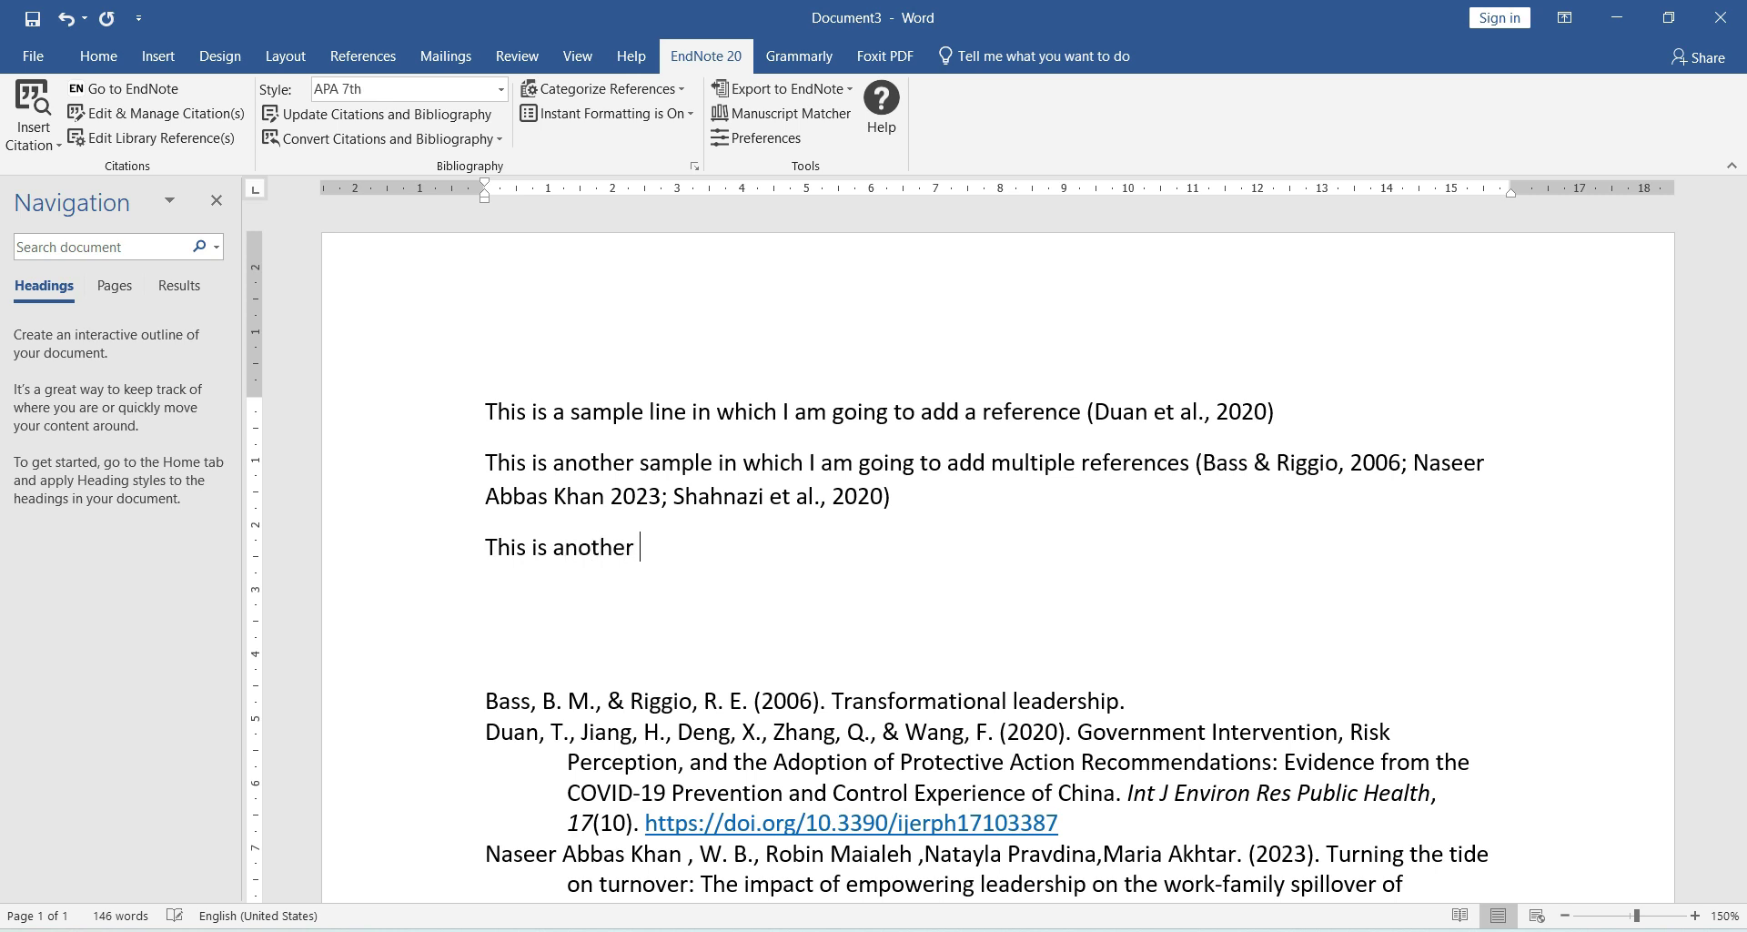
type("sample in which first I will")
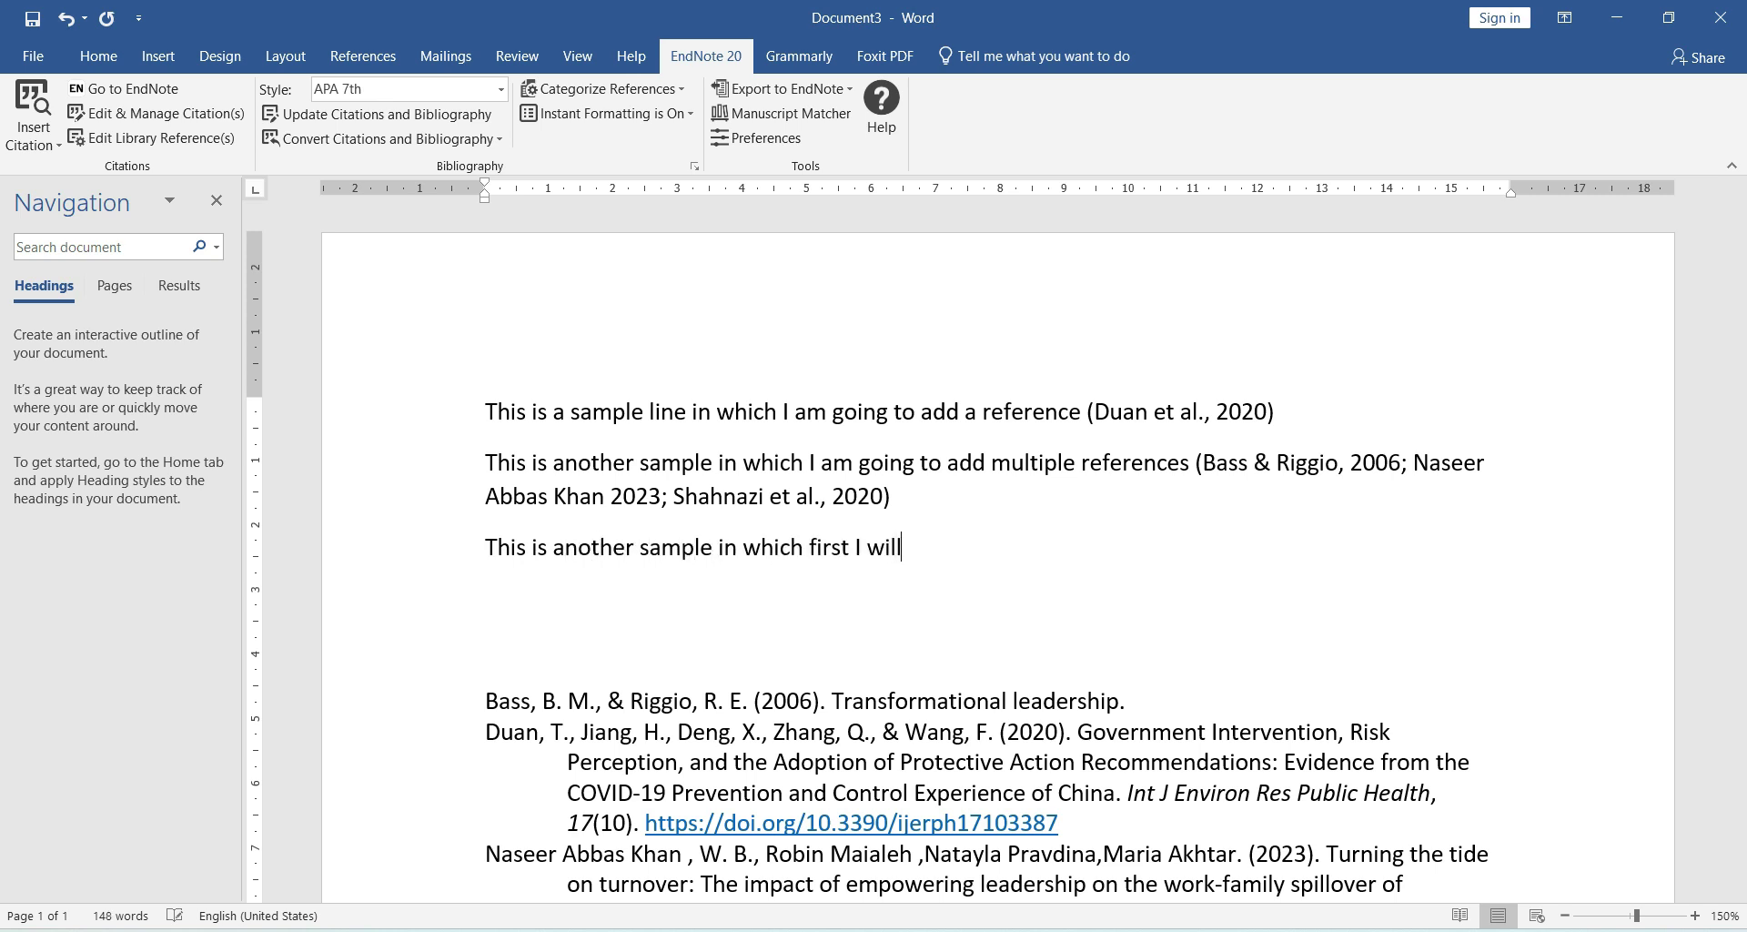
type(" add one refe")
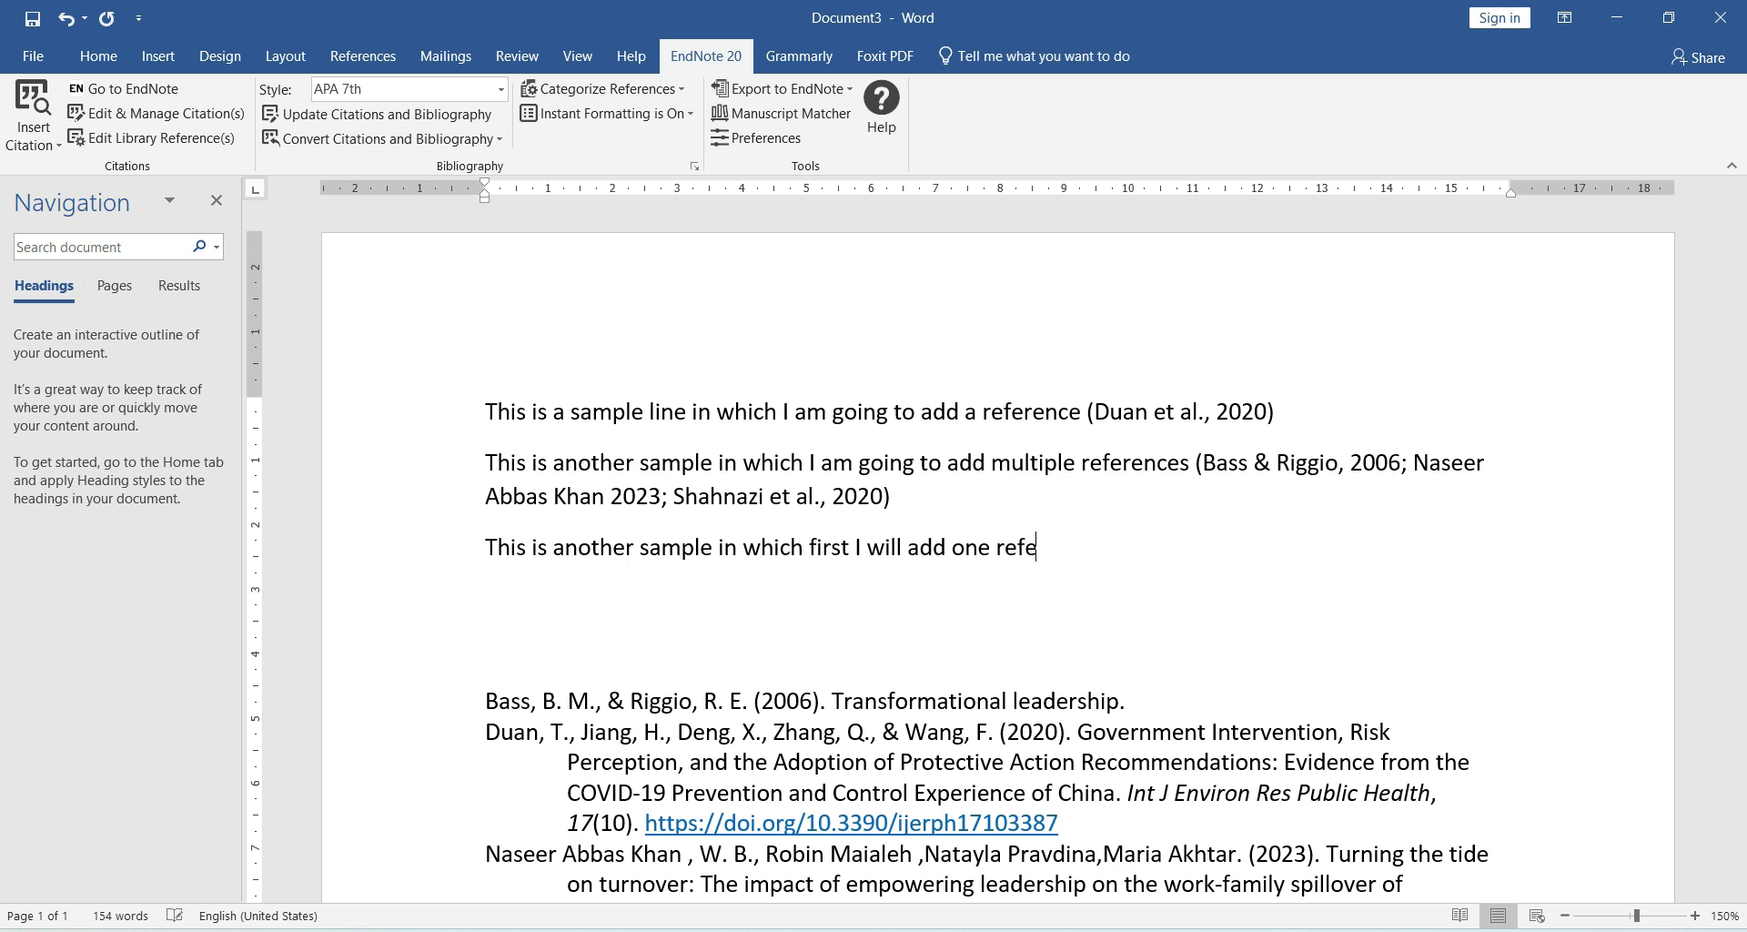
type("rence and then add another.")
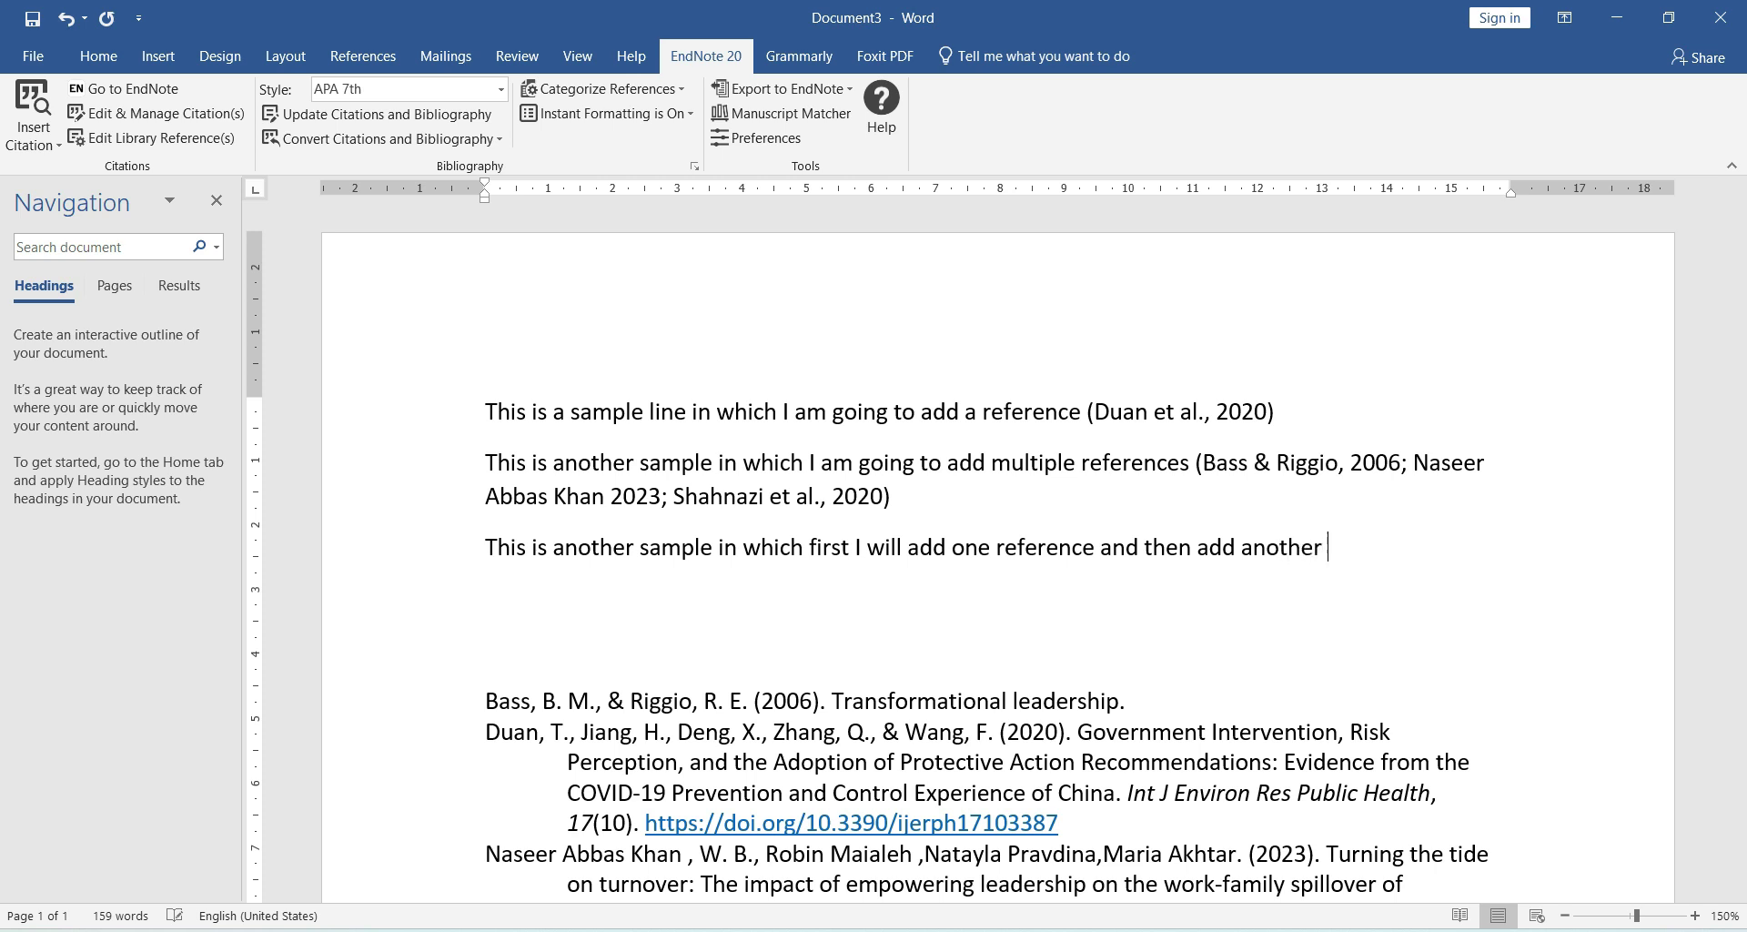
Step: Select the 1999 "Transformational leadership" reference from Strategy & leadership in EndNote and insert its citation after the third line in Word
key("alt+Tab")
left_click(556, 445)
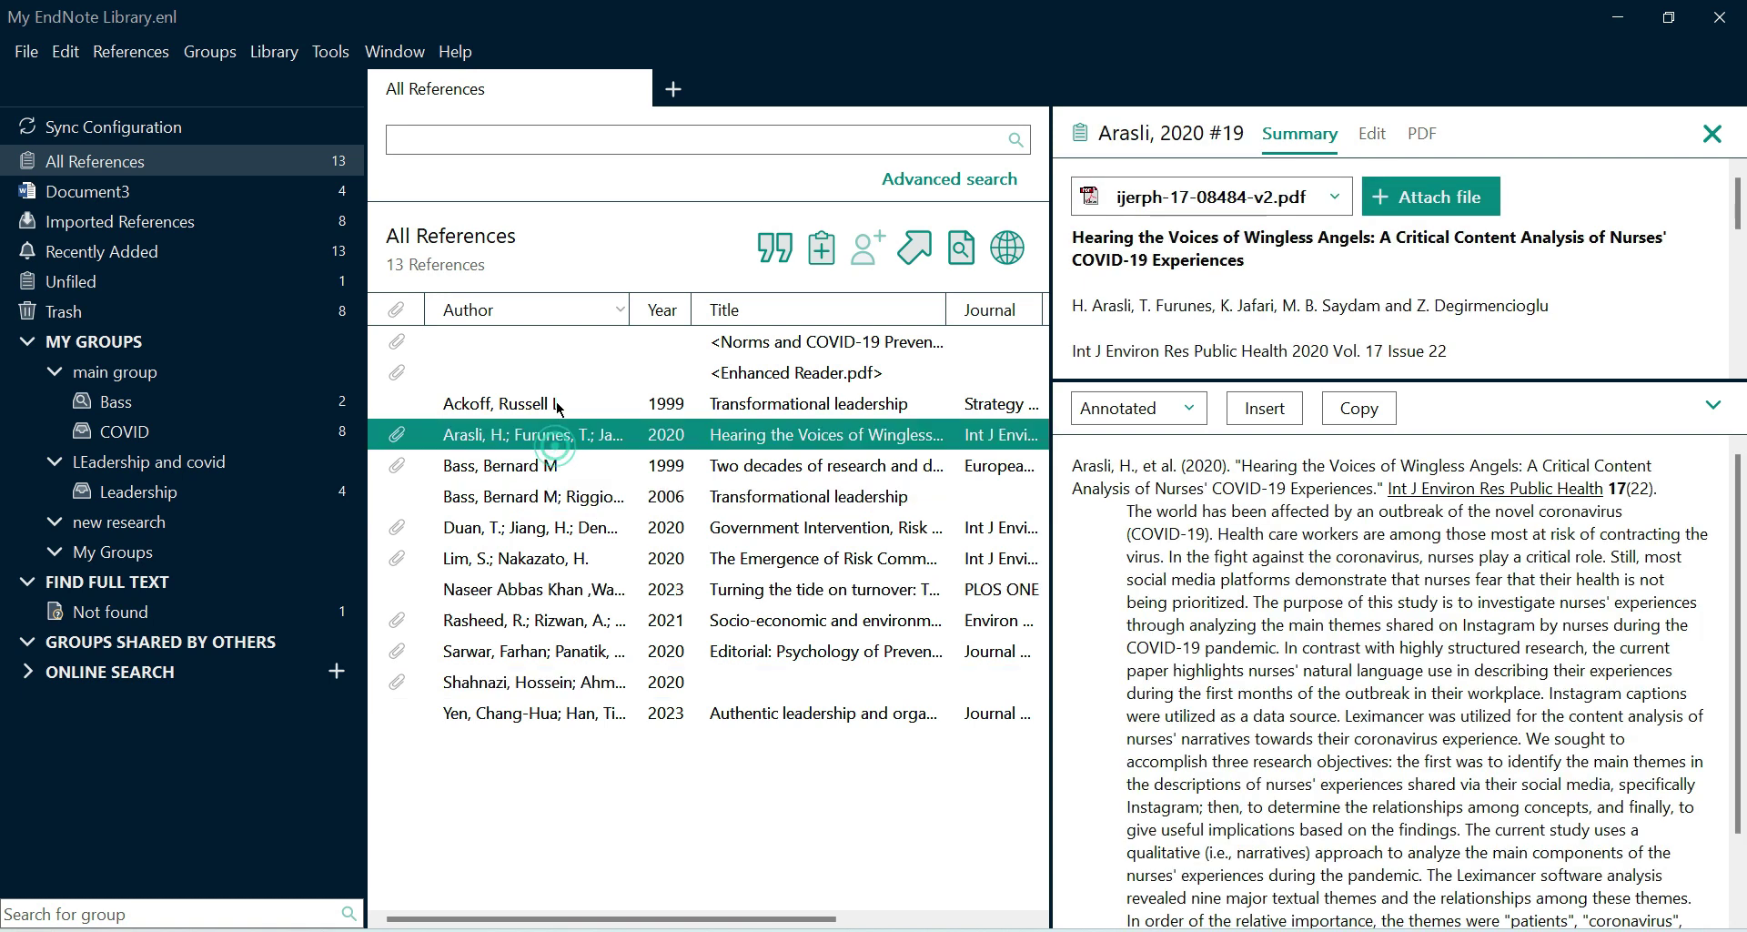
left_click(554, 405)
key("alt+Tab")
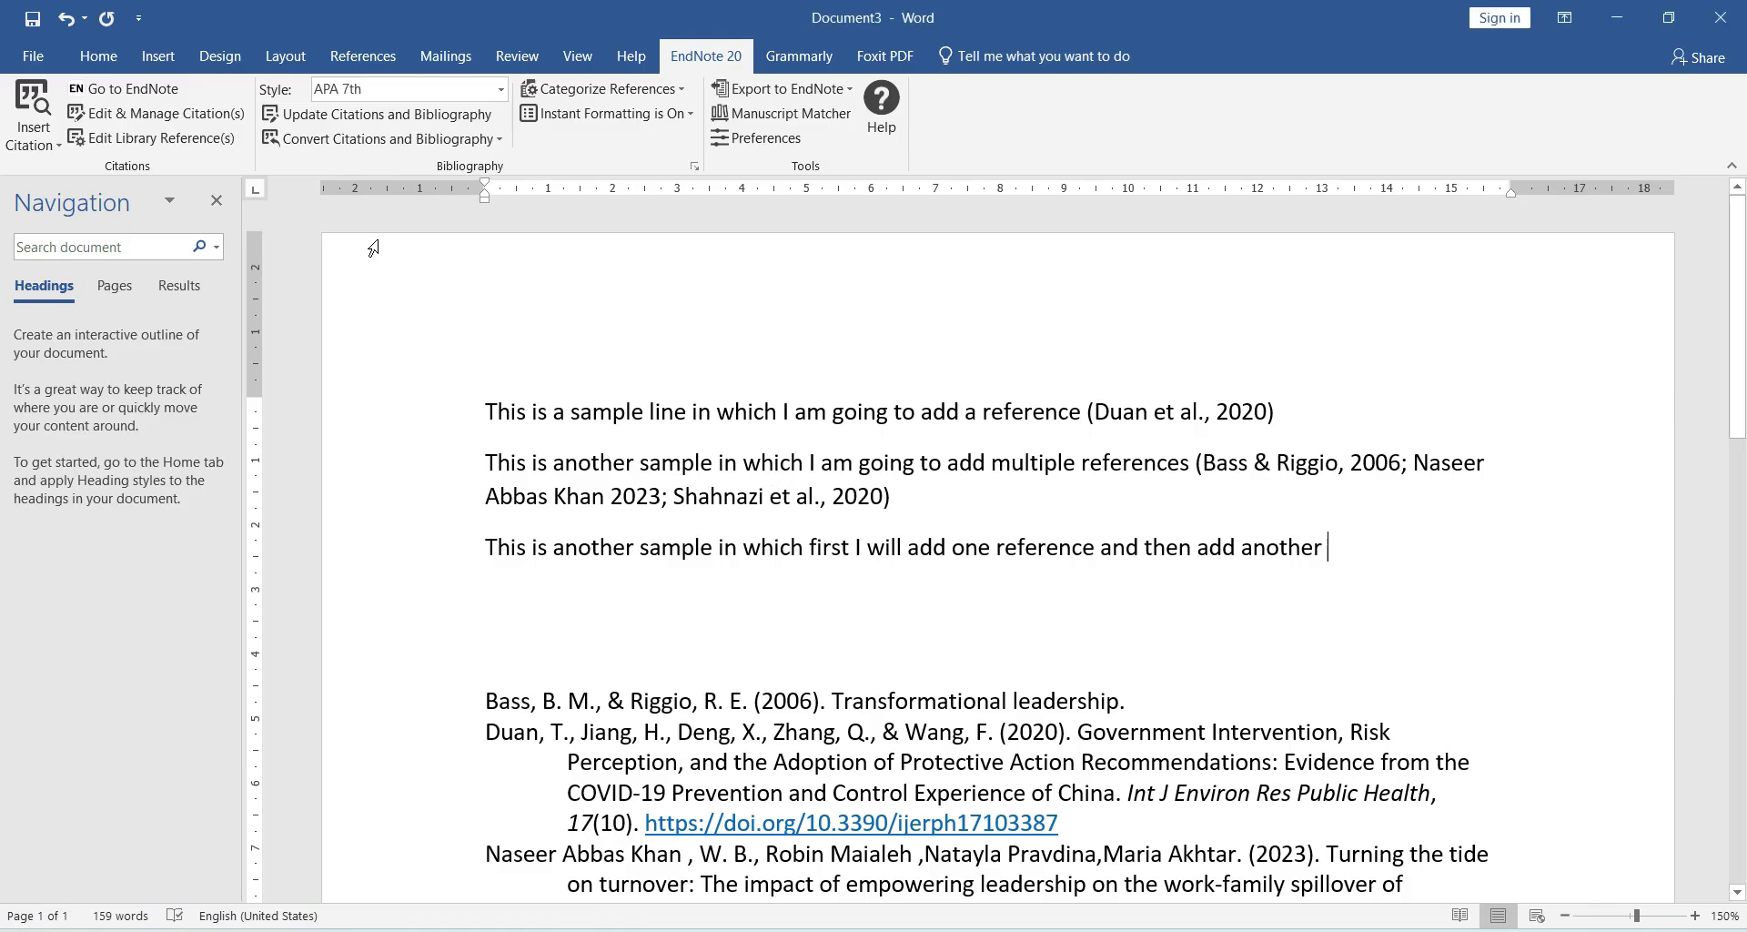
key("alt+7")
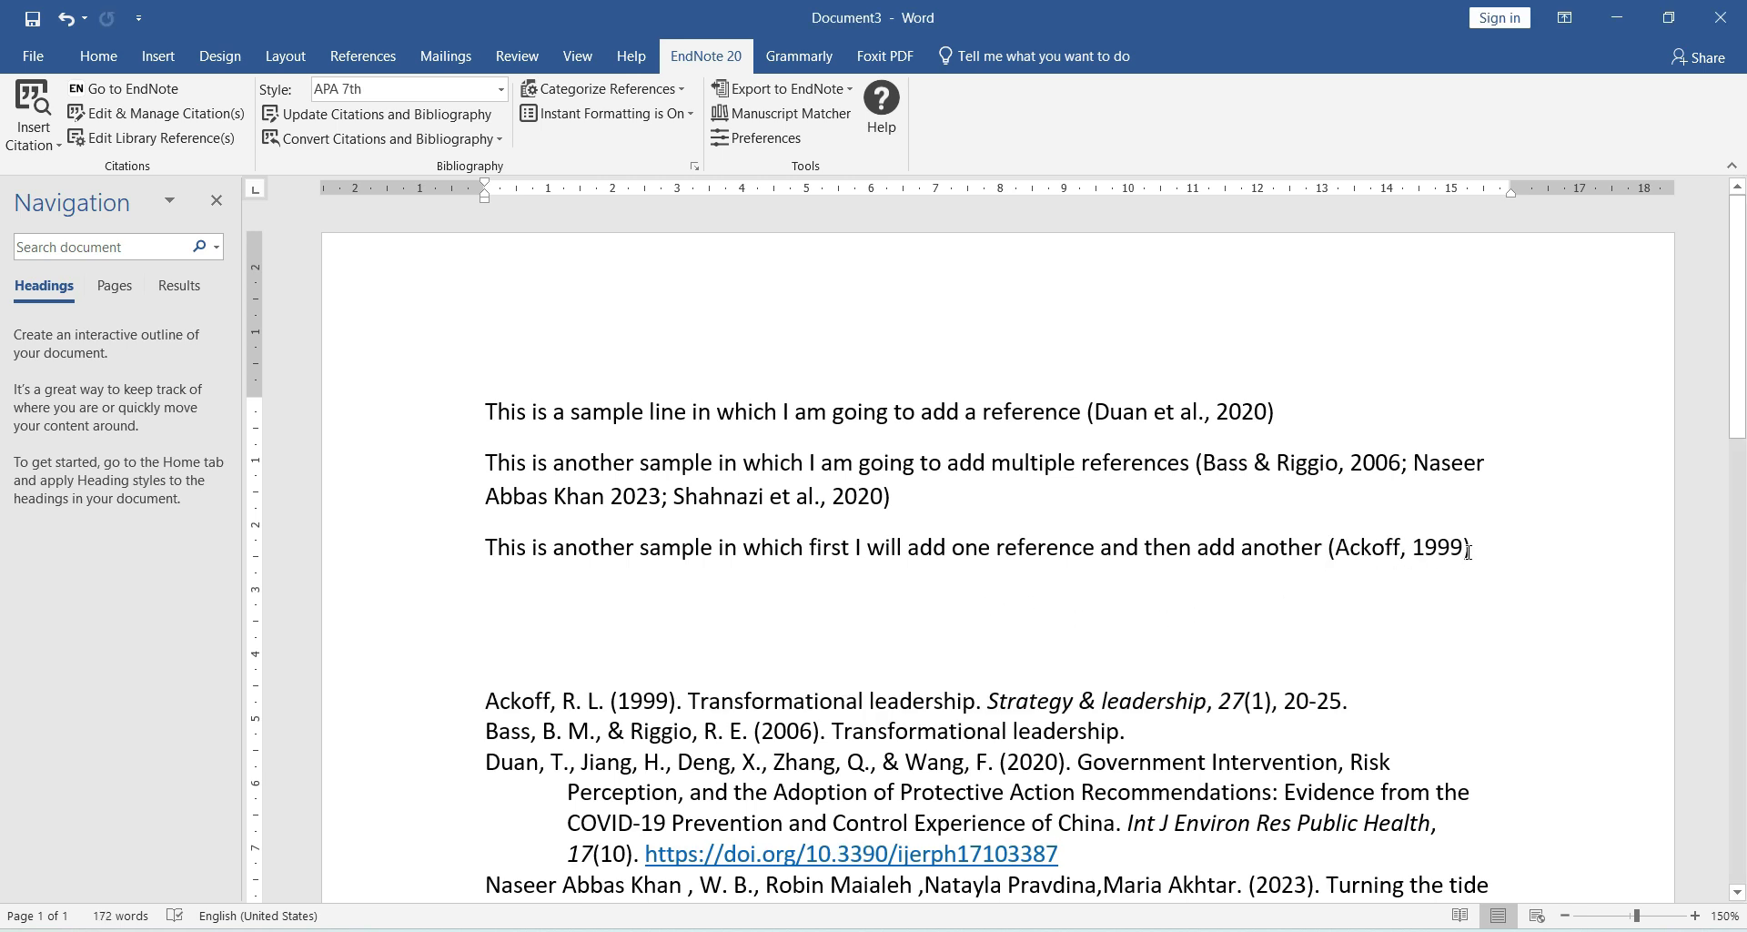
Step: Examine the citation fields in the three sample lines, comparing the single-reference citations with the multiple-reference one
left_click(1460, 547)
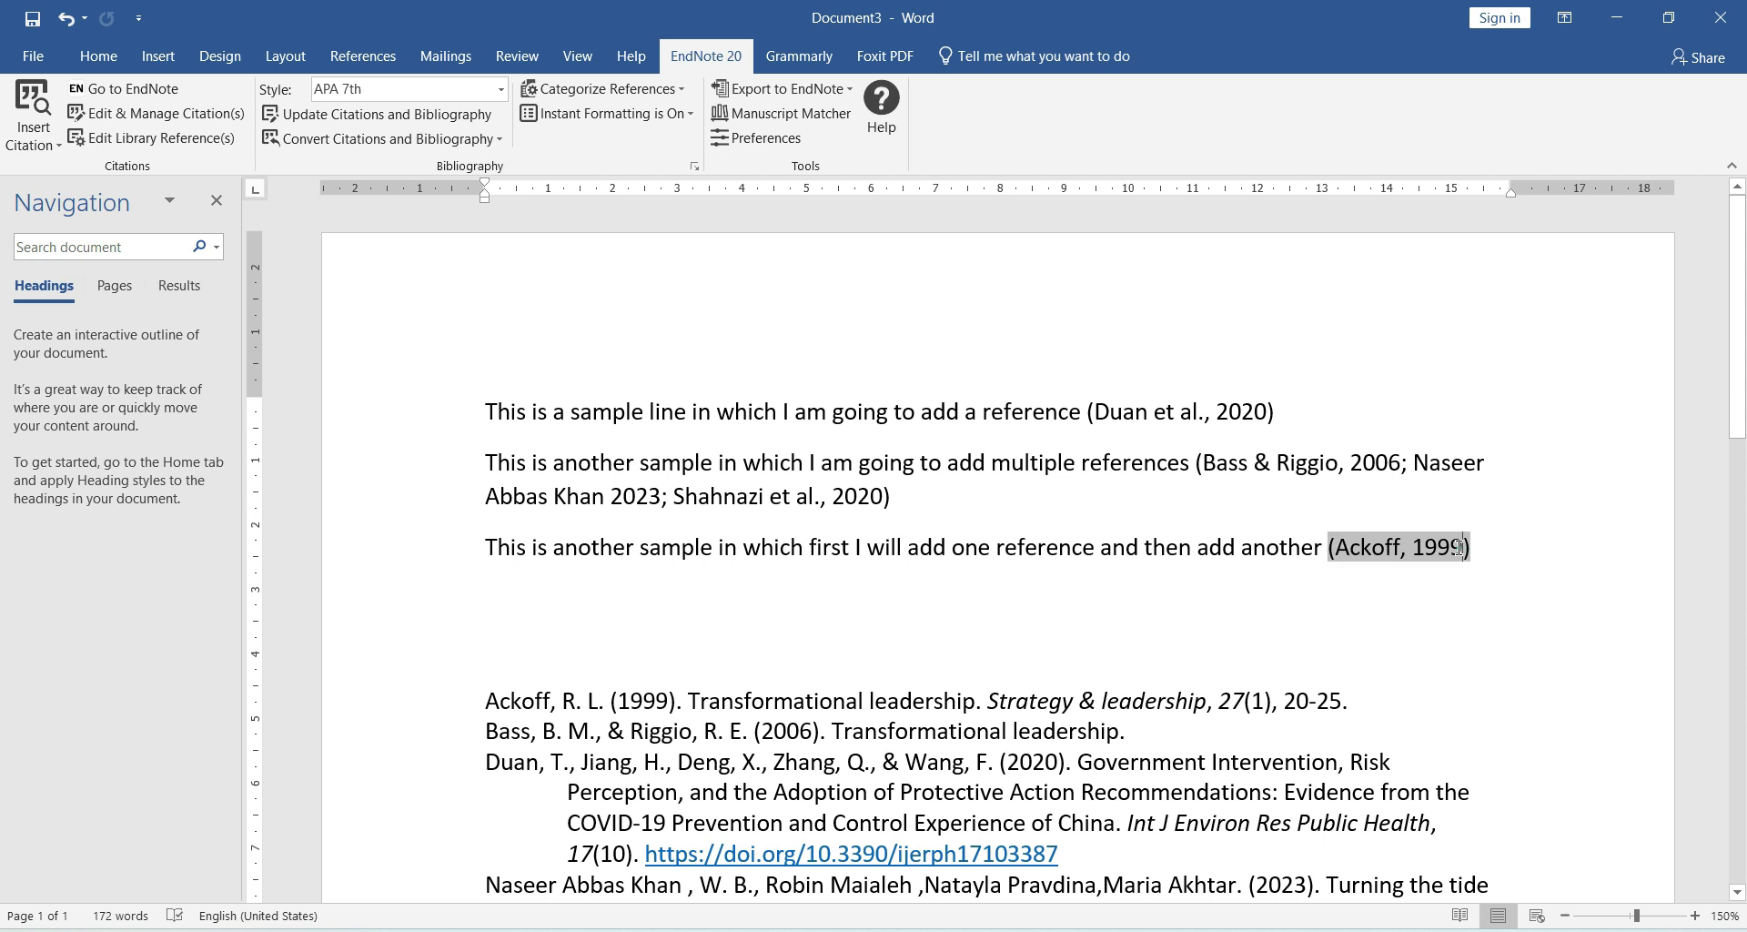
left_click(1268, 465)
left_click(1182, 412)
left_click(1293, 468)
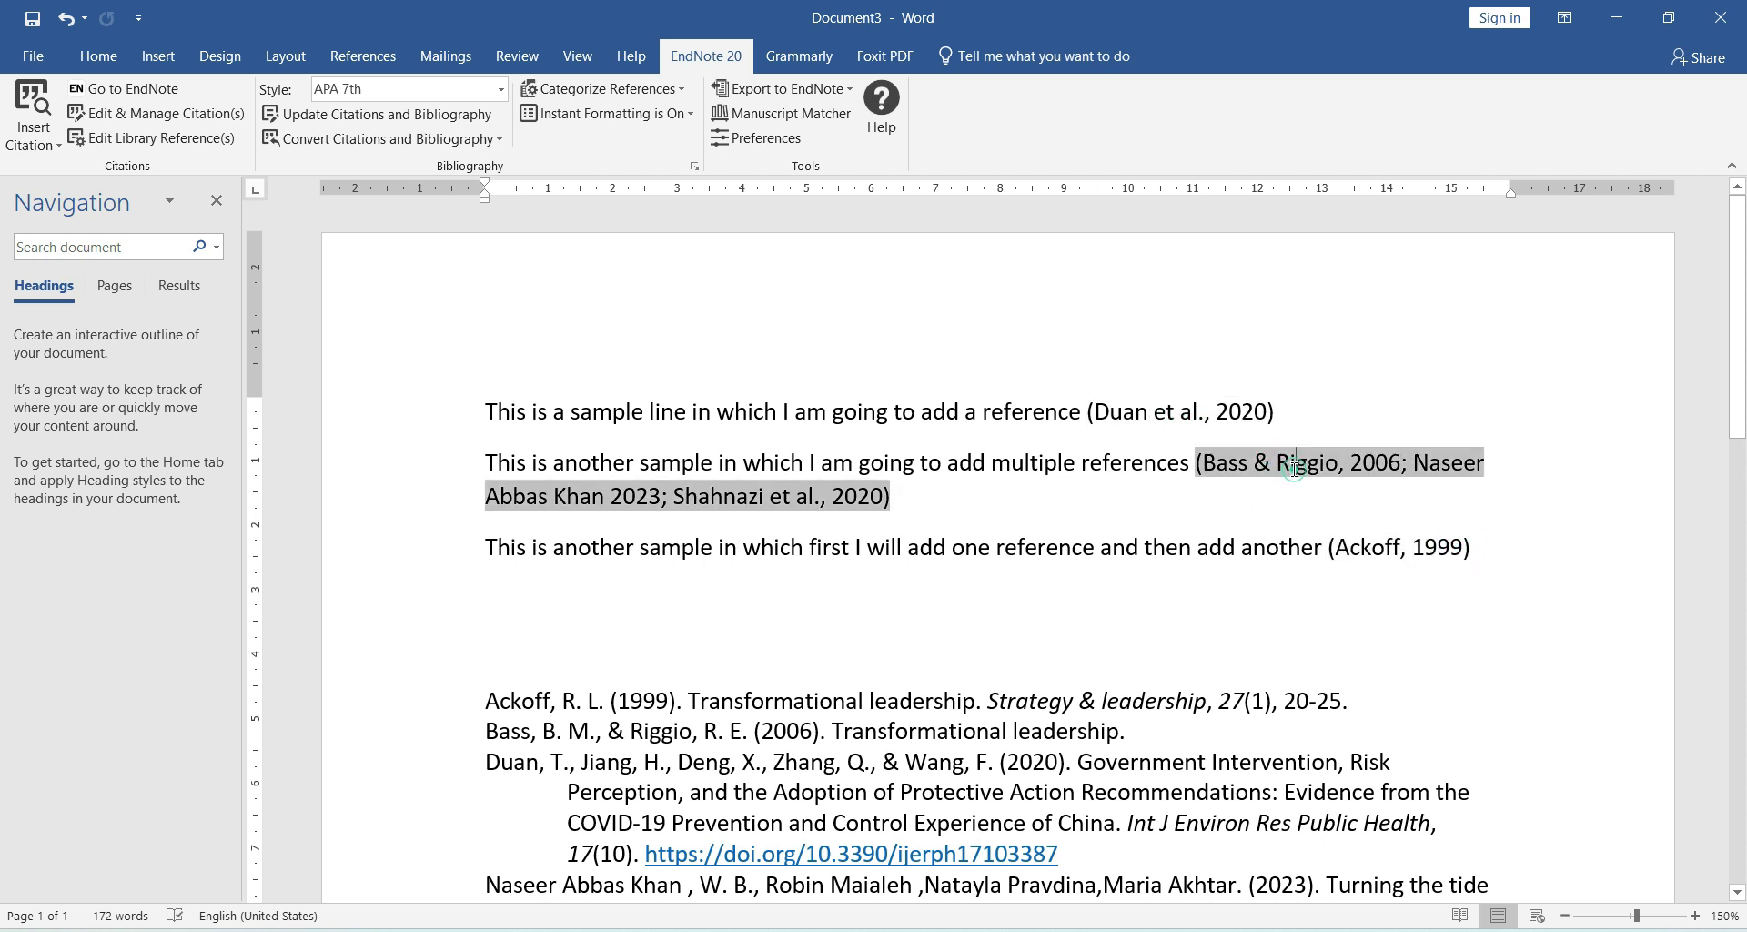
left_click(1198, 414)
left_click(1292, 462)
scroll(1265, 470, "up", 1)
left_click(1464, 553)
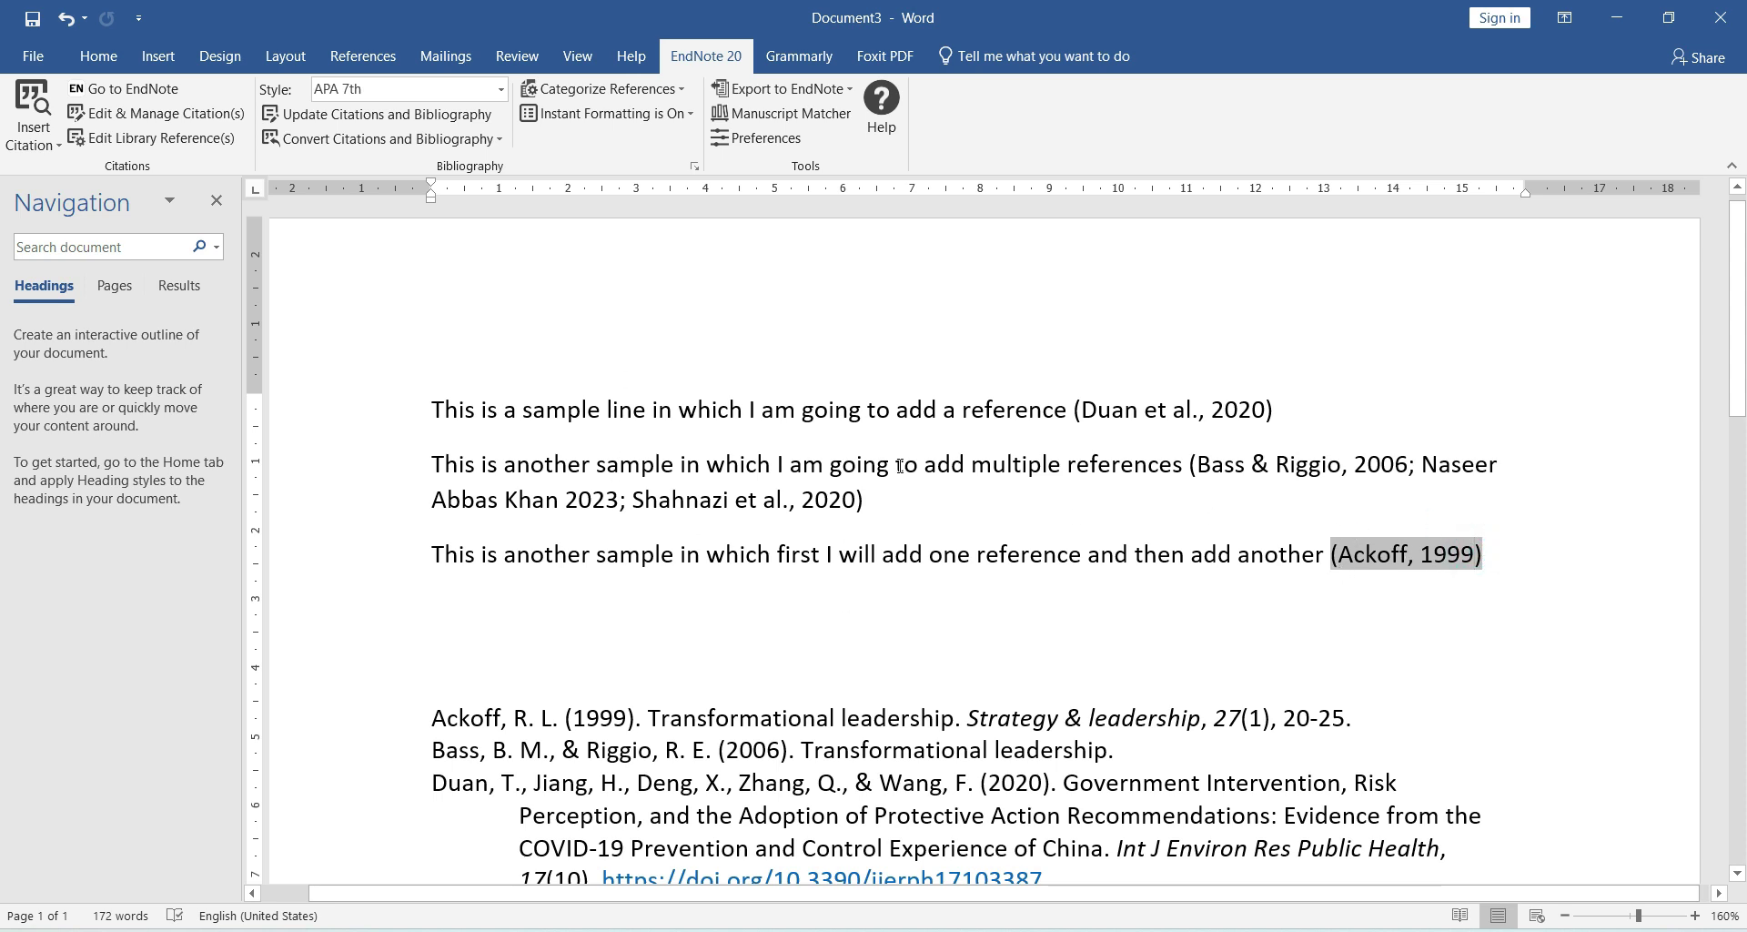
Step: Add the 2023 "Turning the tide on turnover" reference from EndNote to the existing 1999 citation in Word's third line
left_click(1474, 557)
key("alt+Tab")
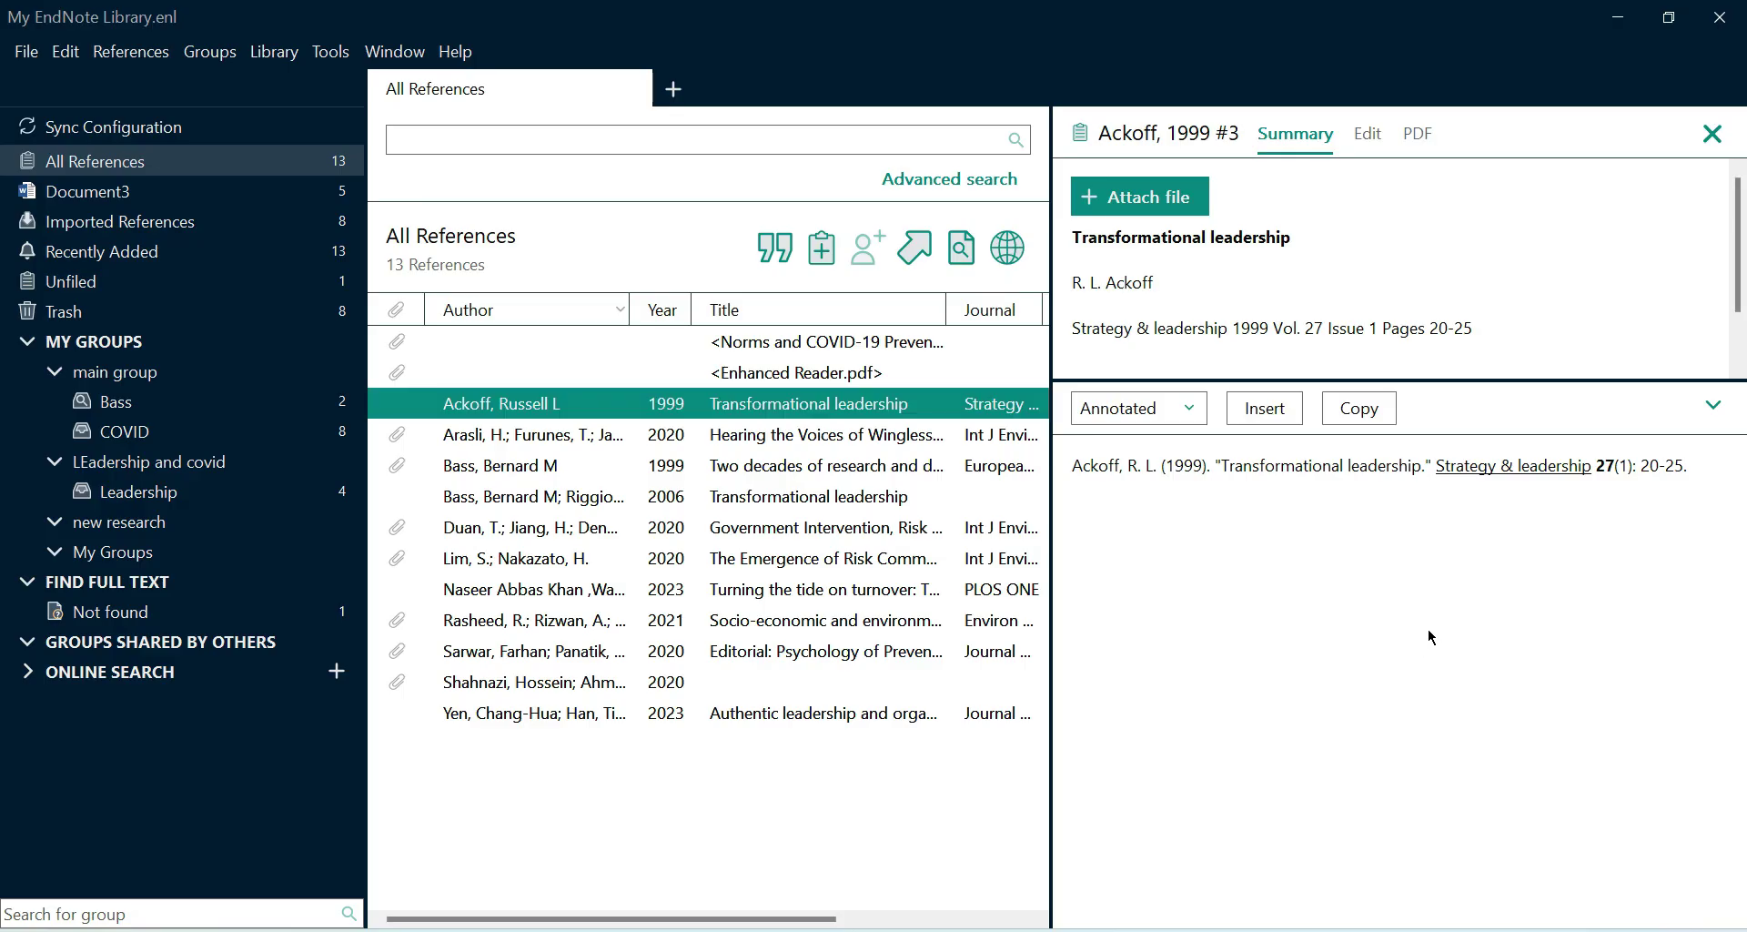
left_click(514, 588)
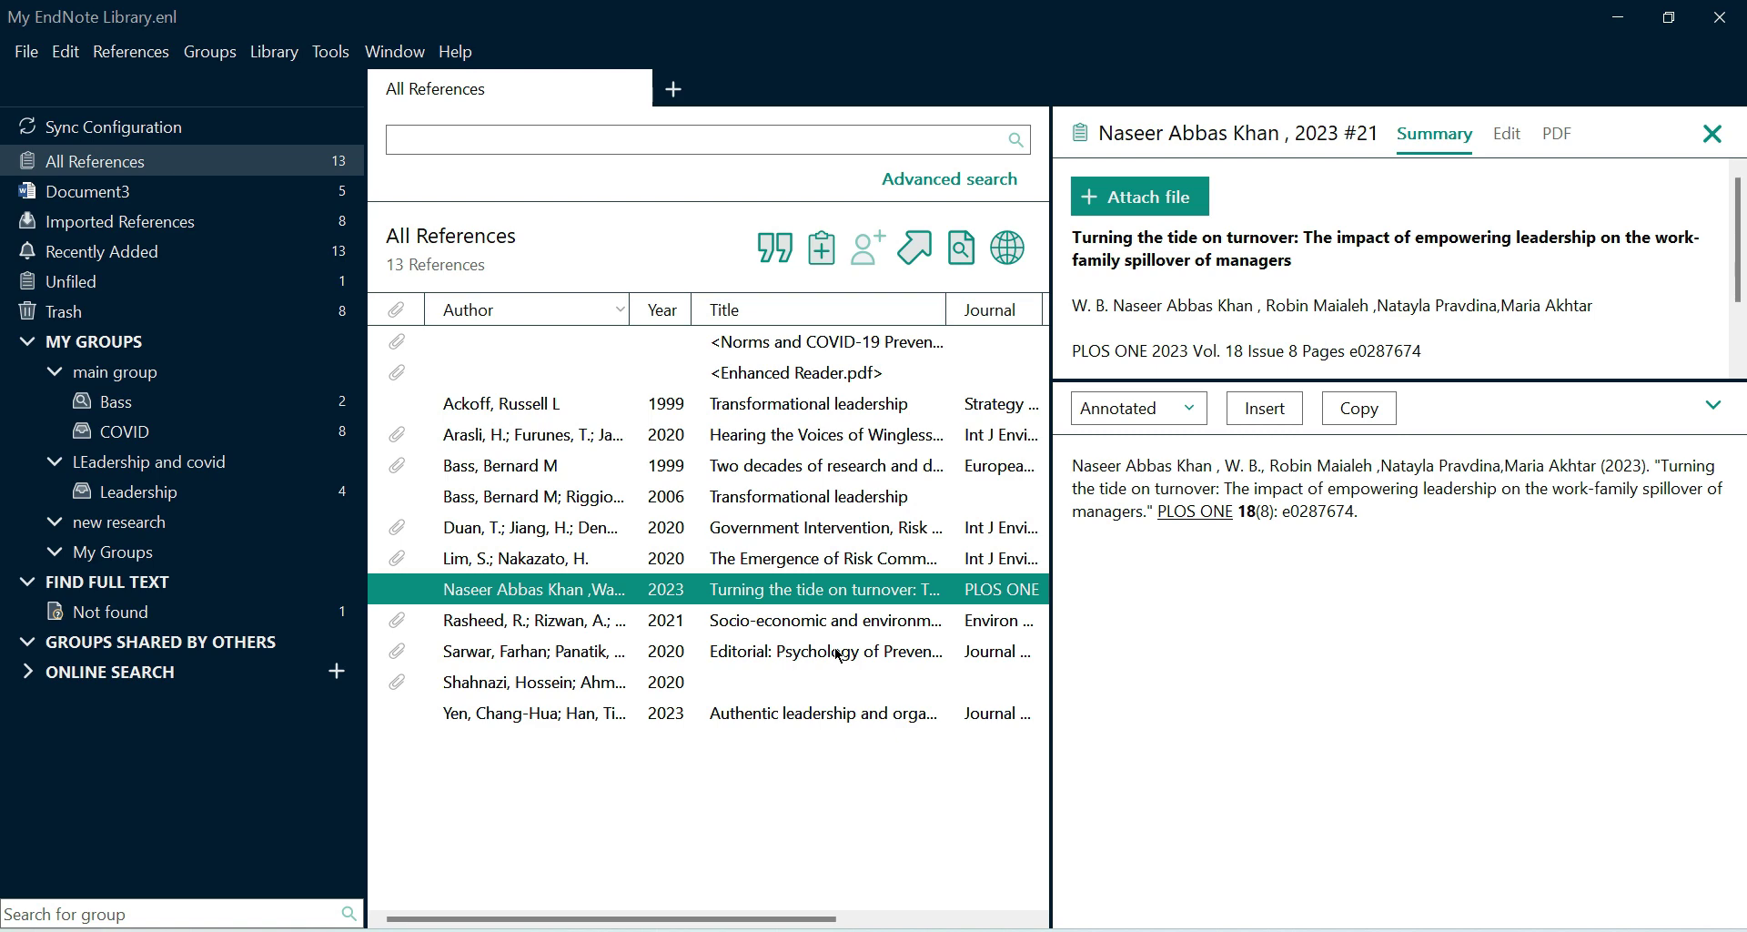
key("alt+Tab")
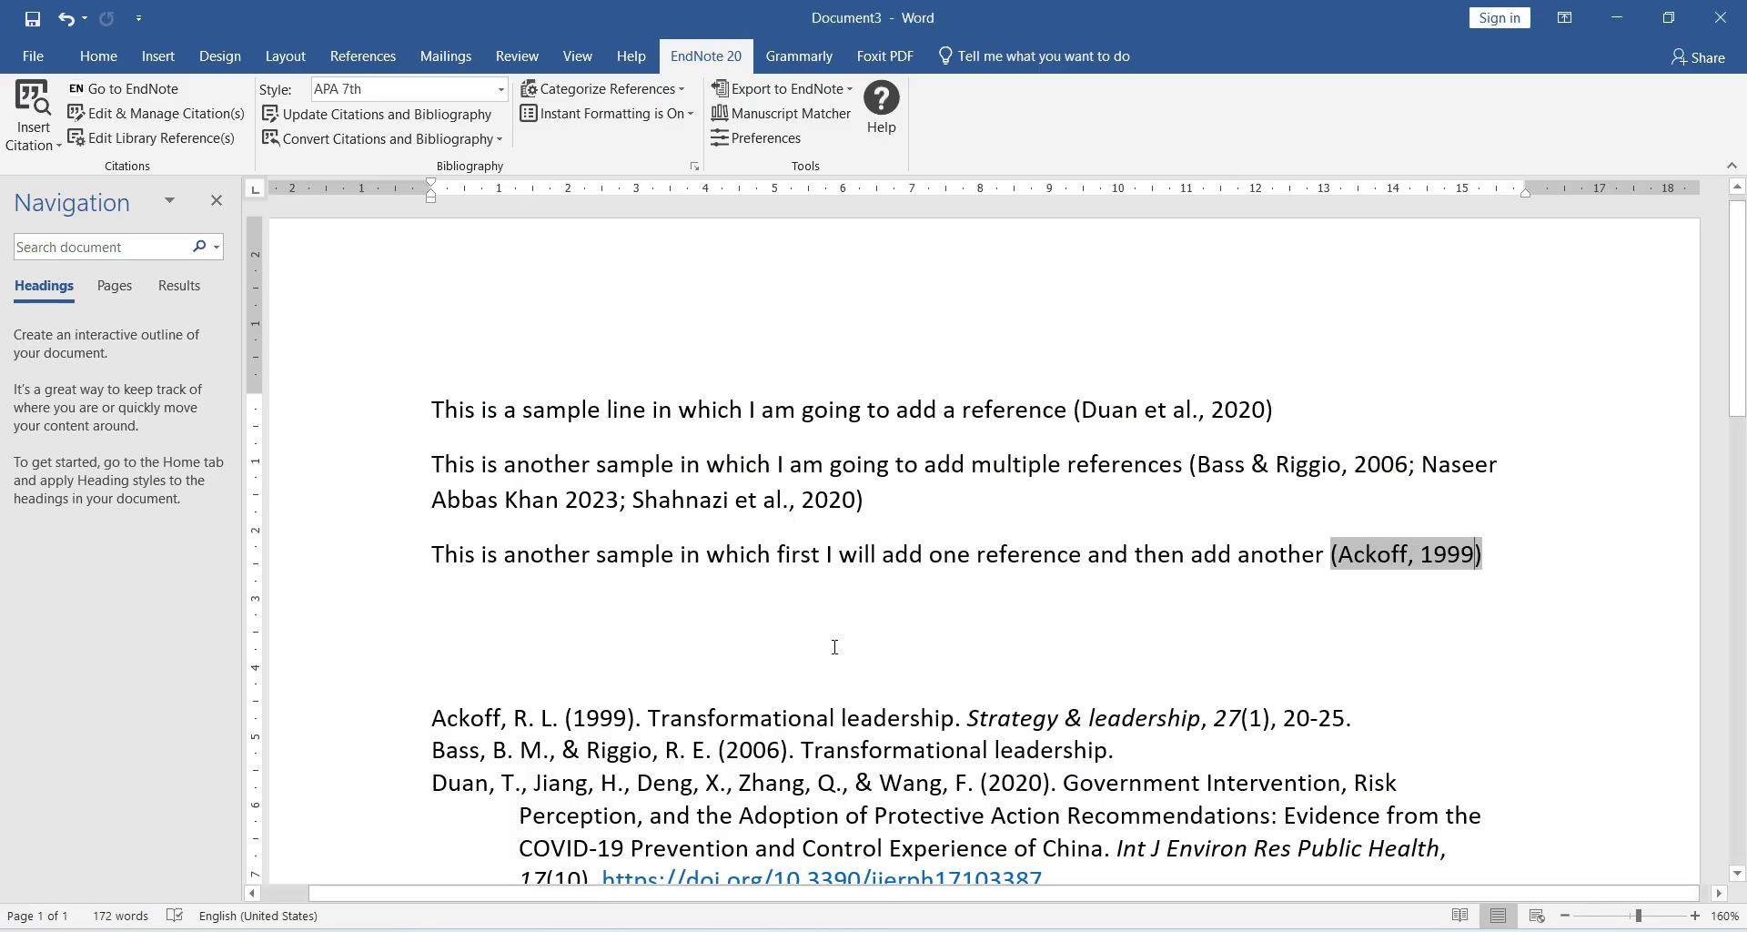
left_click(33, 138)
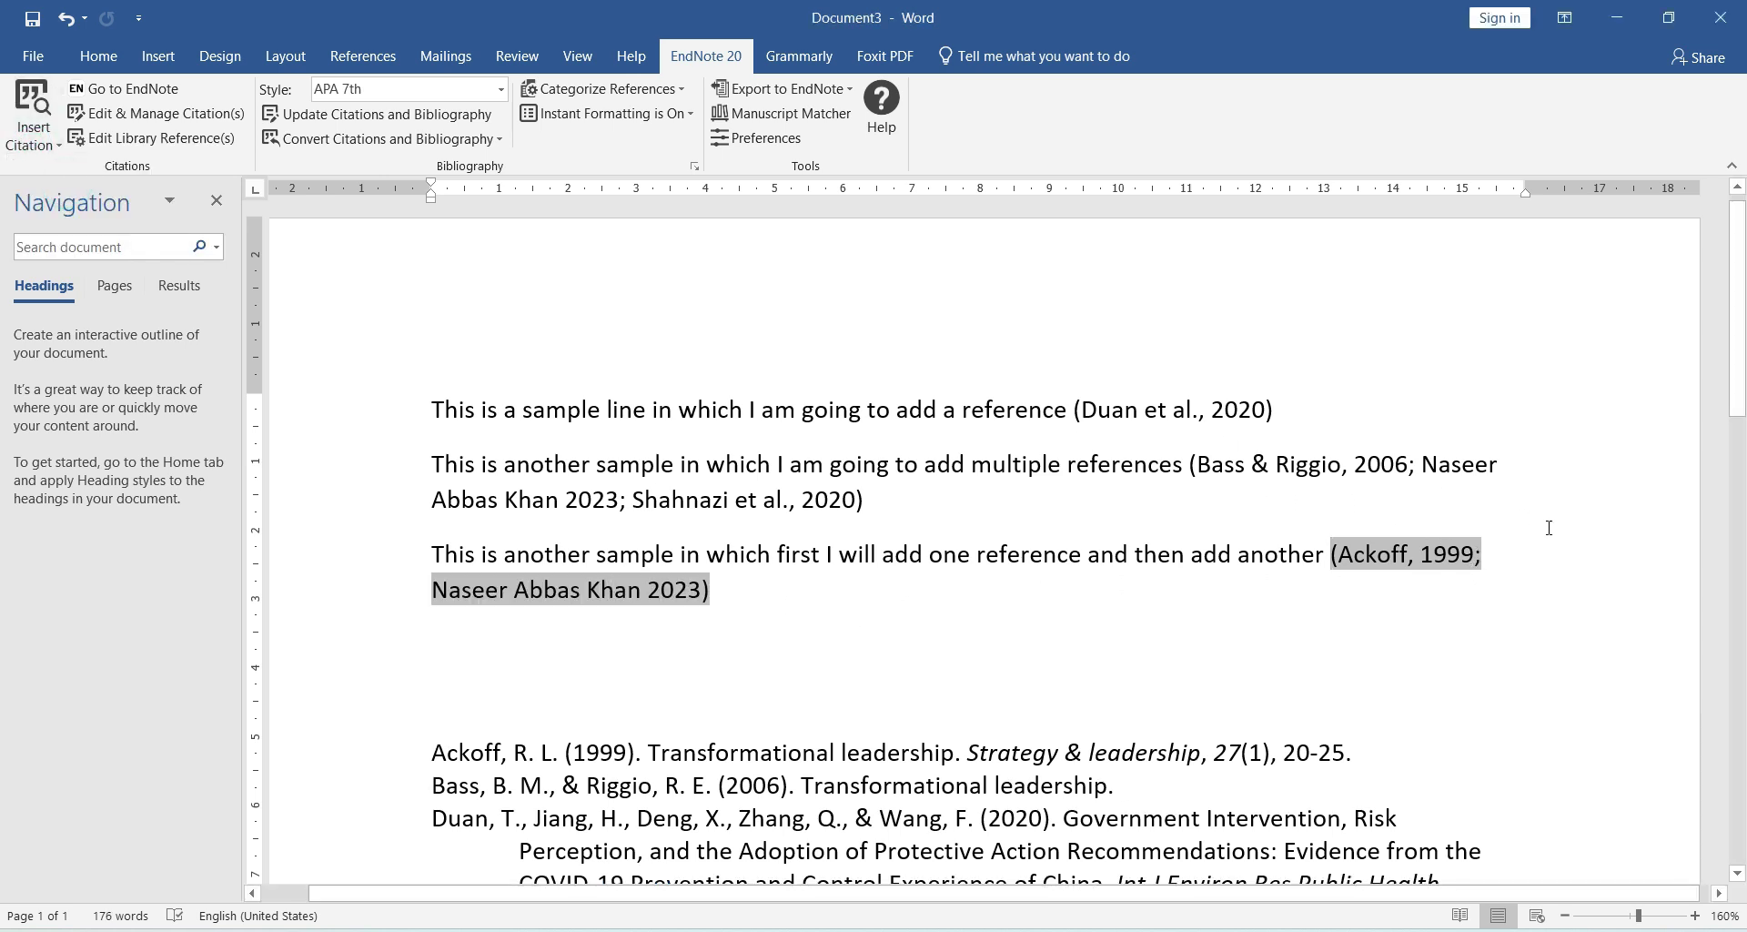
left_click(738, 612)
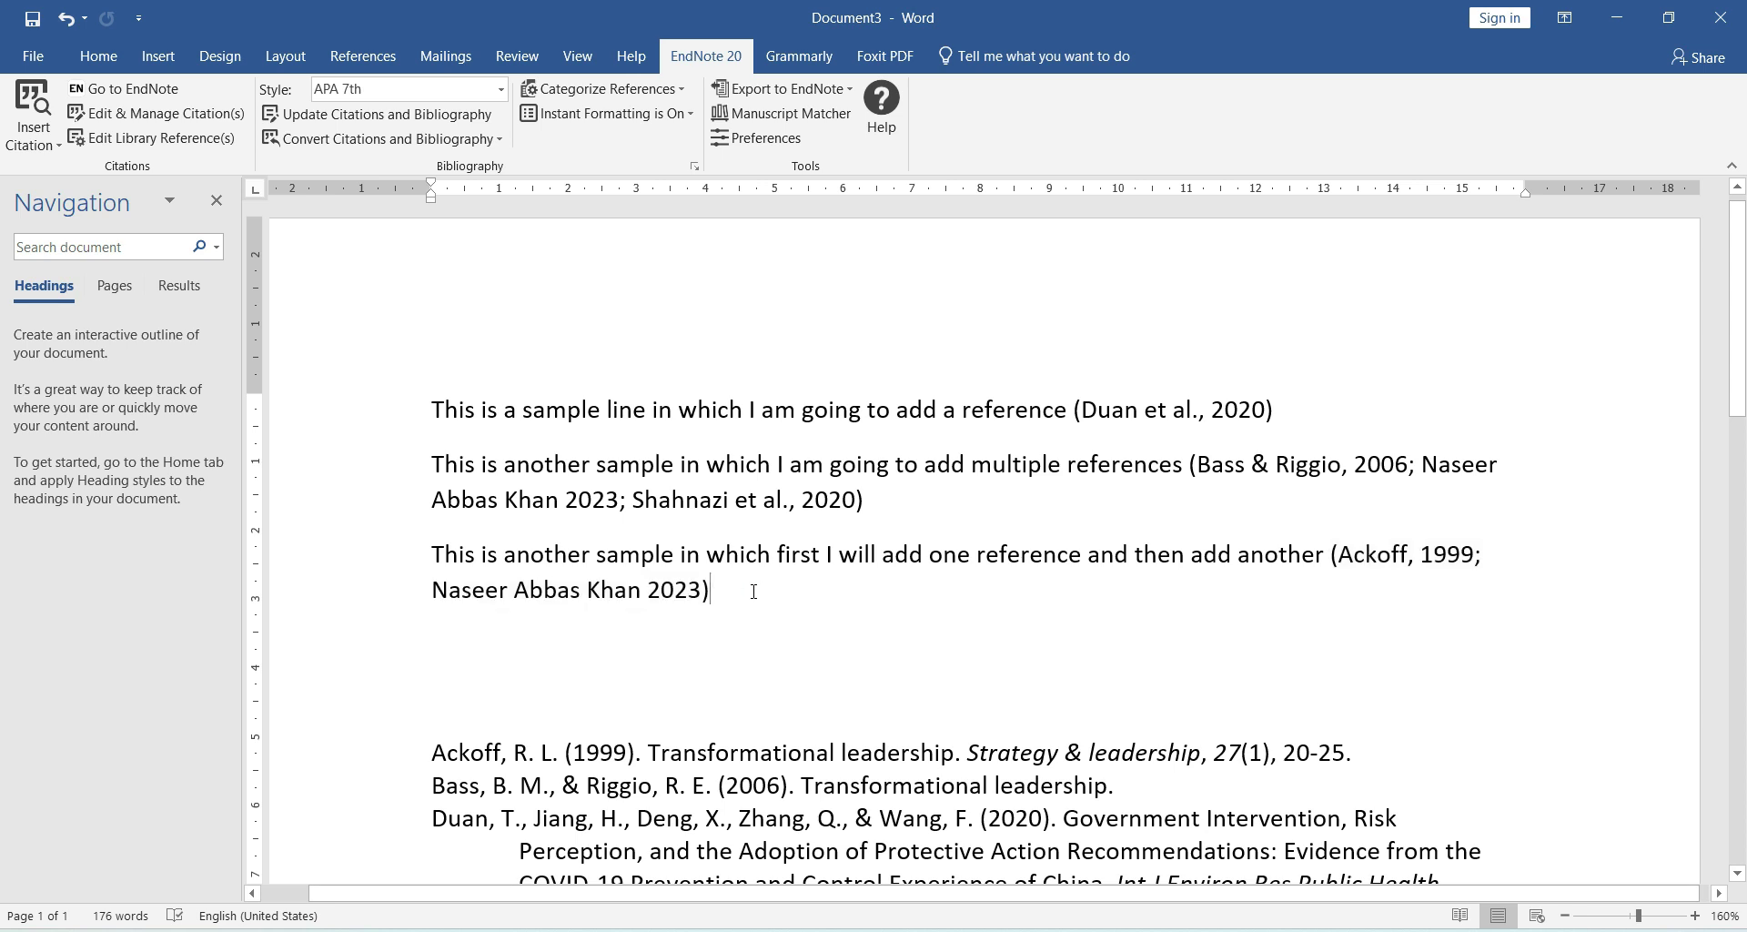
Step: Start a new paragraph below the third line and select the 2020 "Editorial: Psychology of…" reference in EndNote, returning to Word
key("Return")
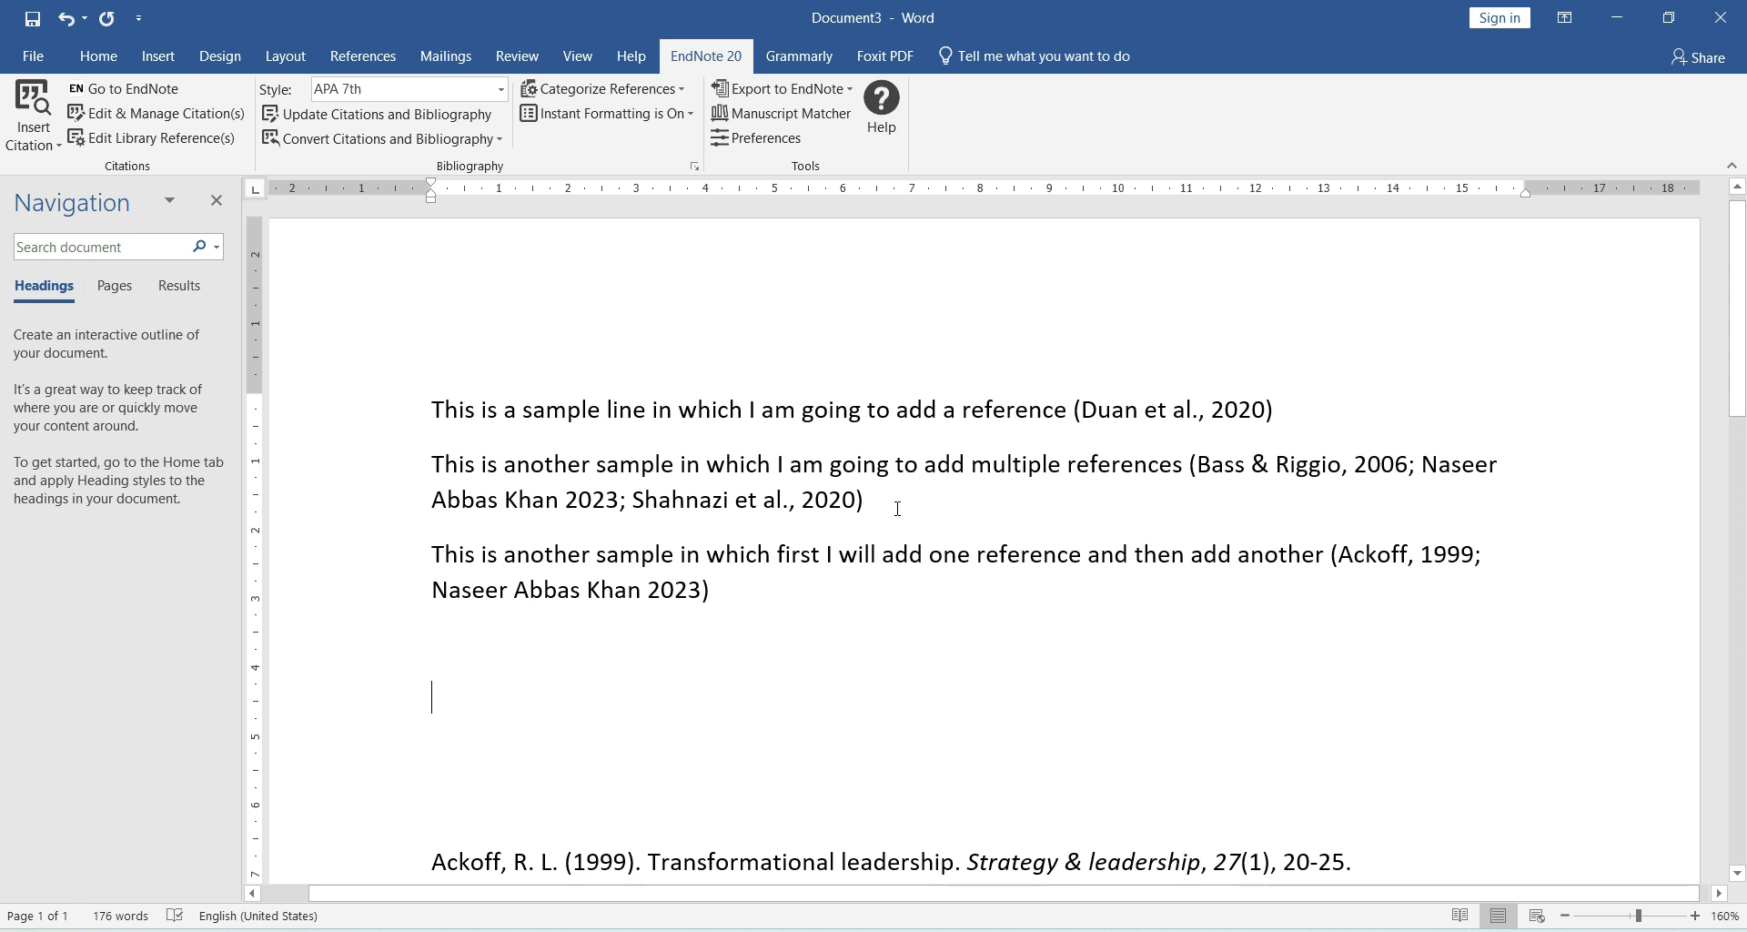
scroll(846, 582, "down", 3)
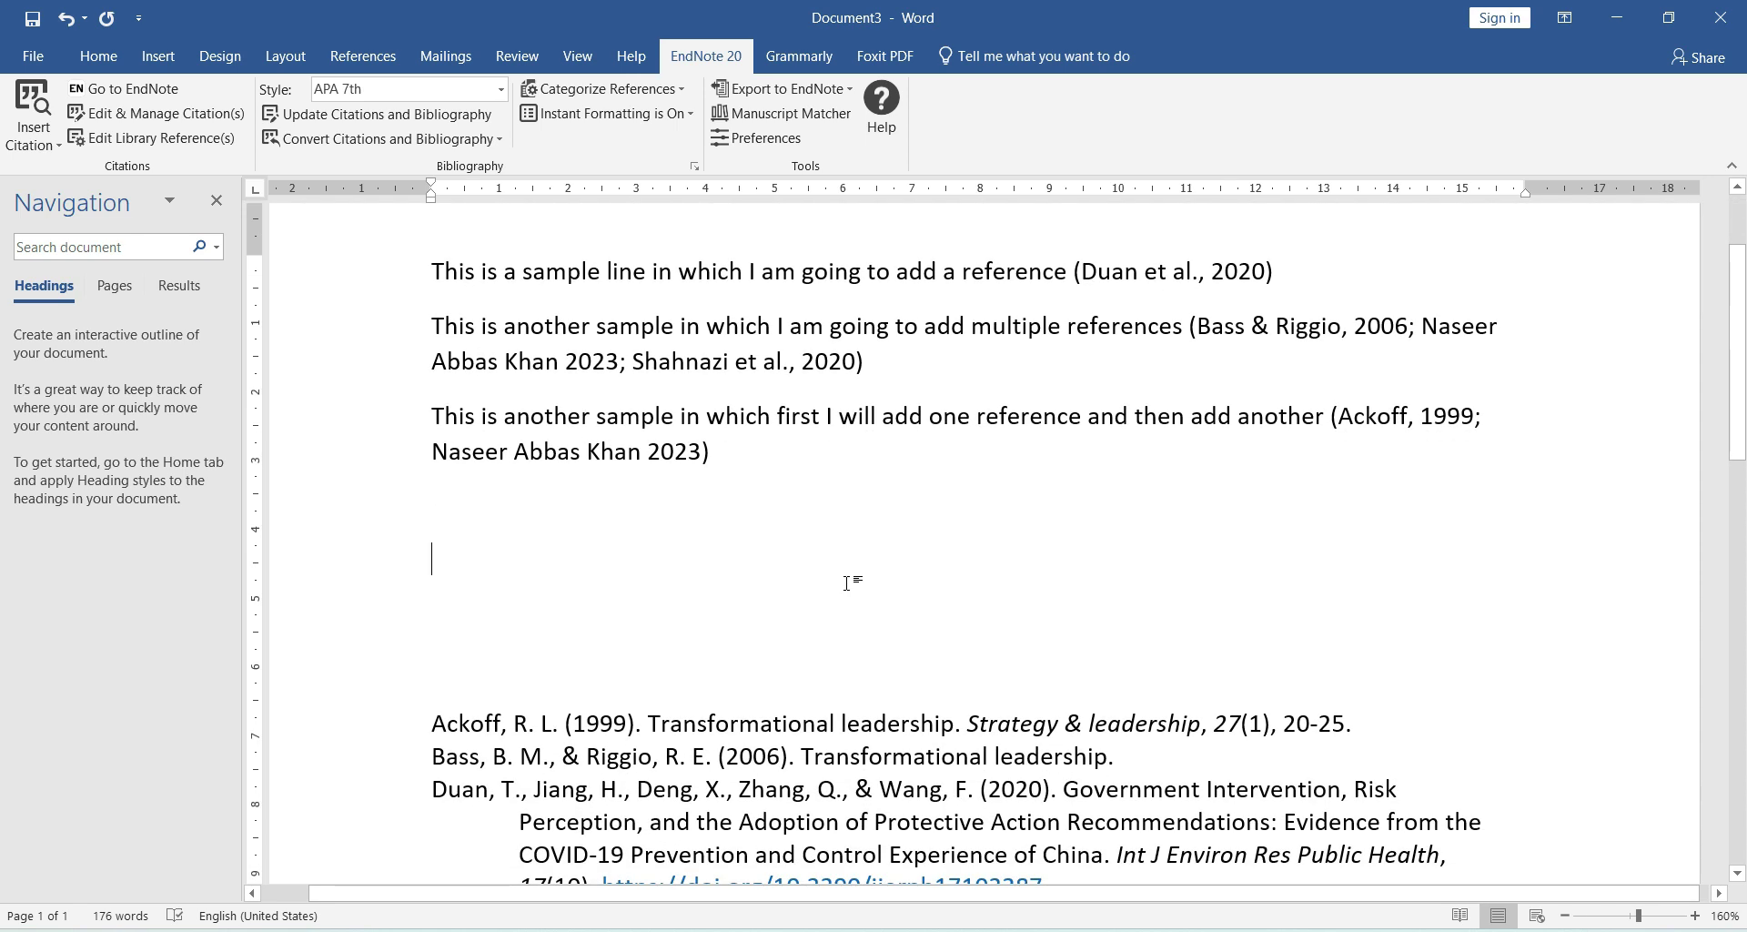
key("alt+Tab")
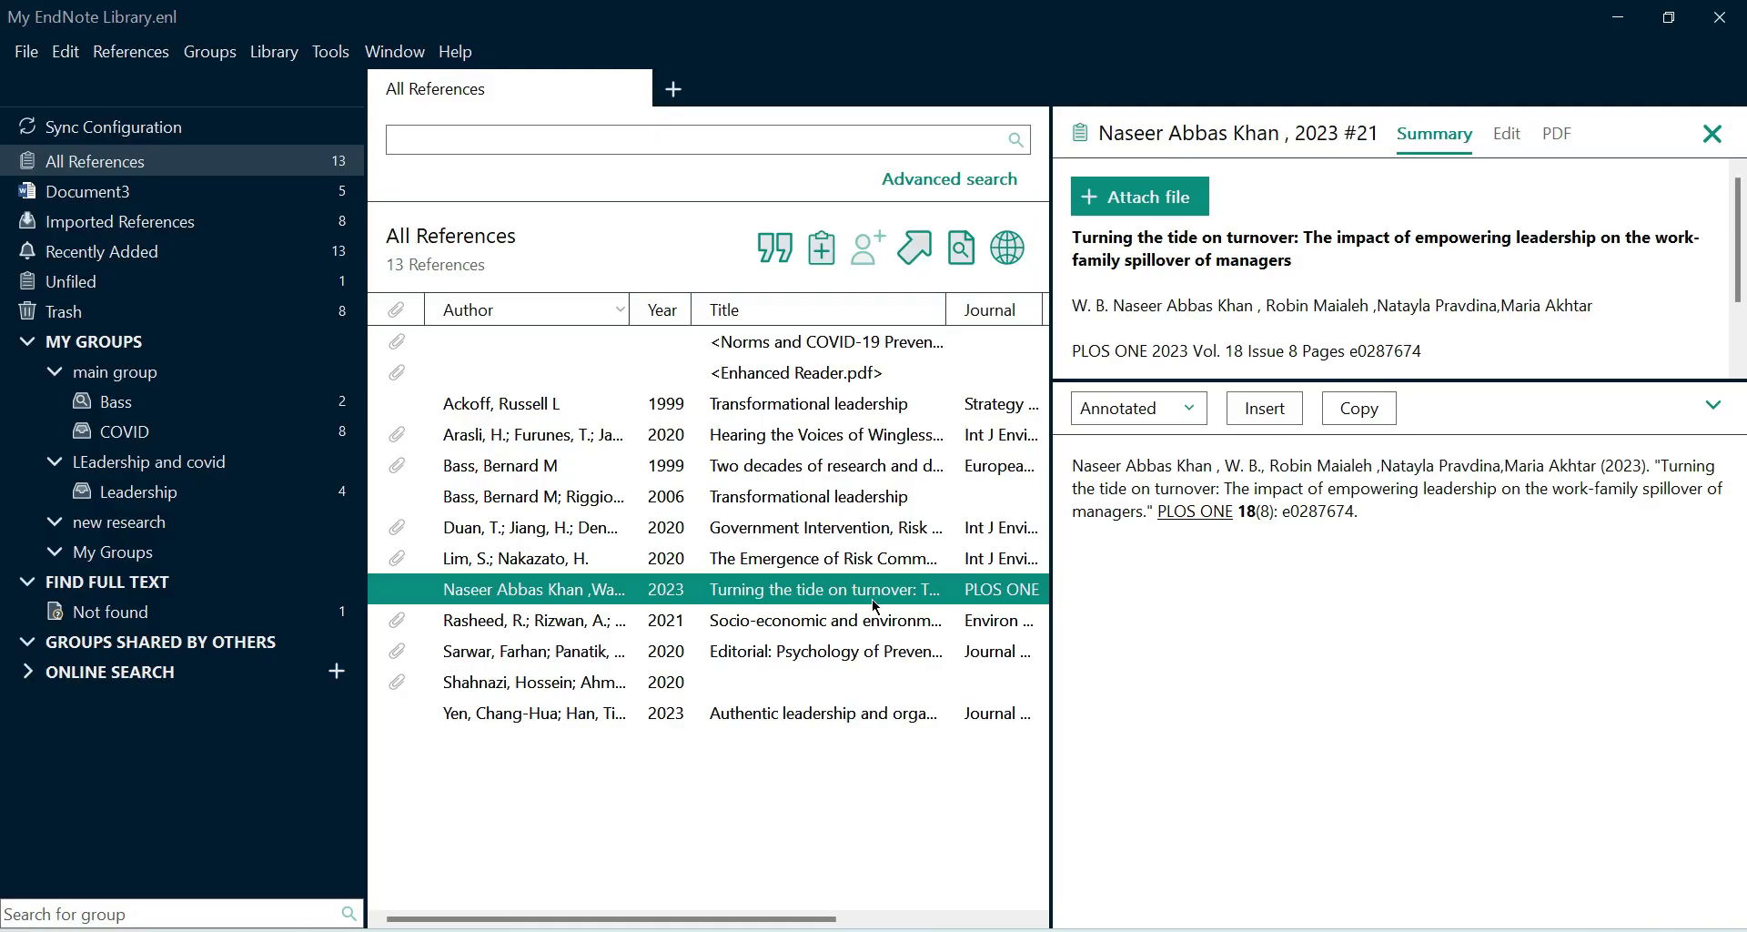
left_click(579, 661)
key("alt+Tab")
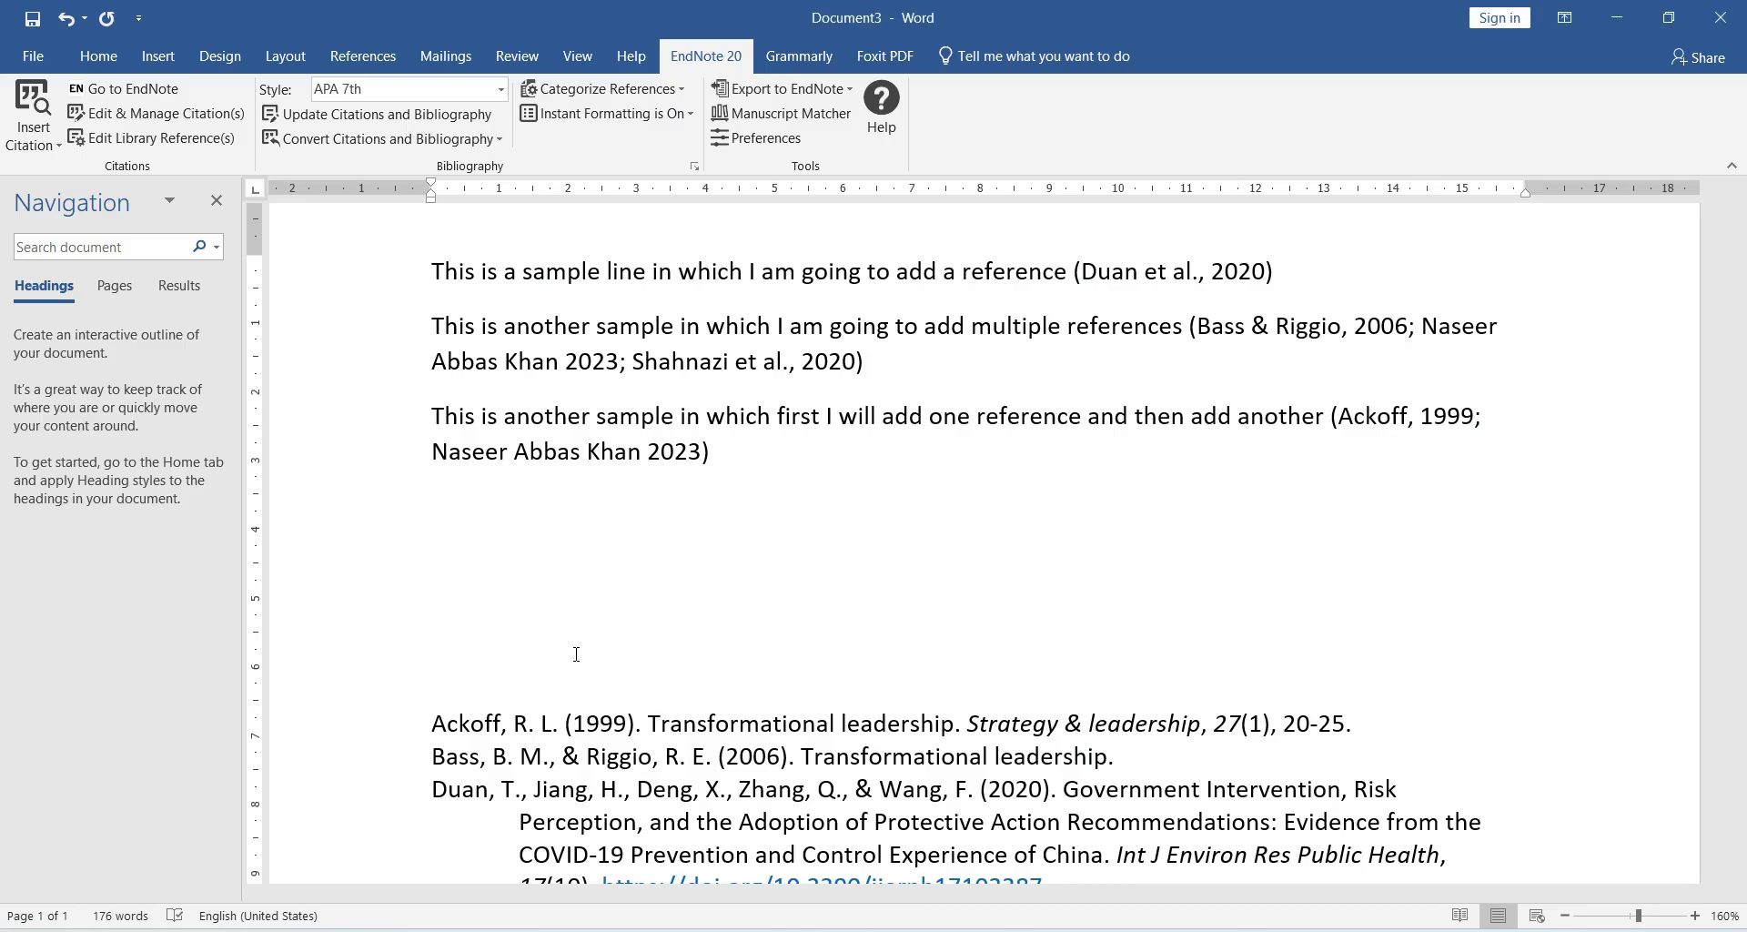
Step: Write the sentence "According to (), the reference is such that author names are outside the bracket" in the new paragraph
type("accordi")
key("BackSpace")
type("ing to(), the ")
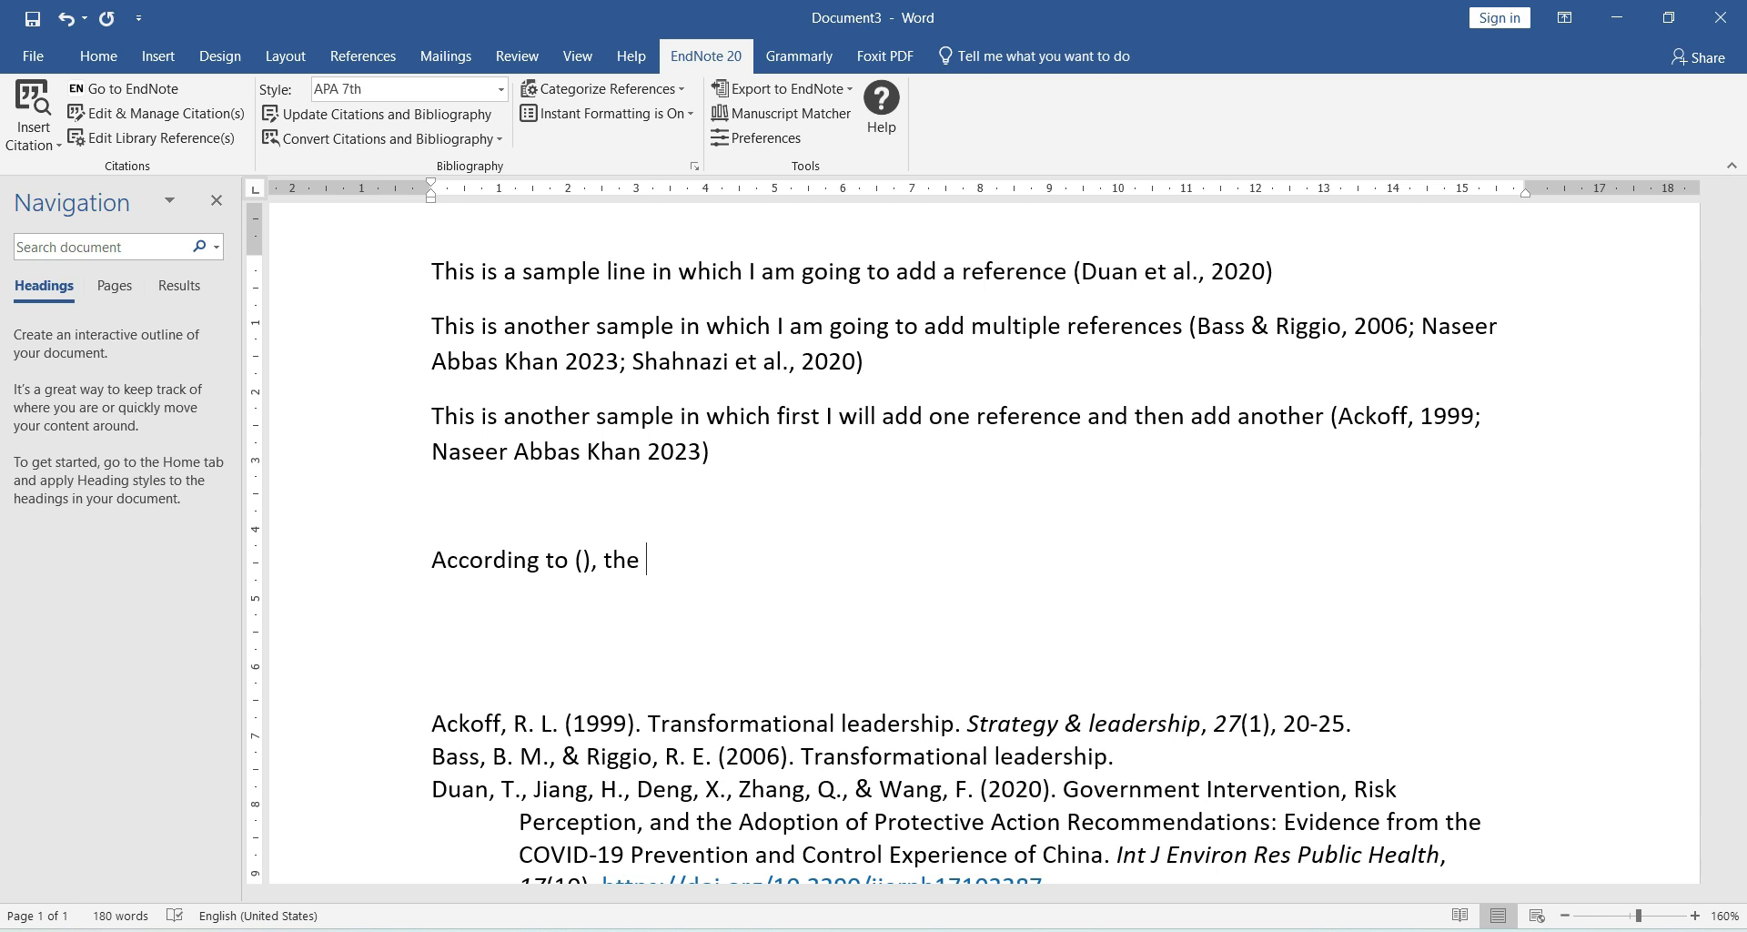
type("reference is such th")
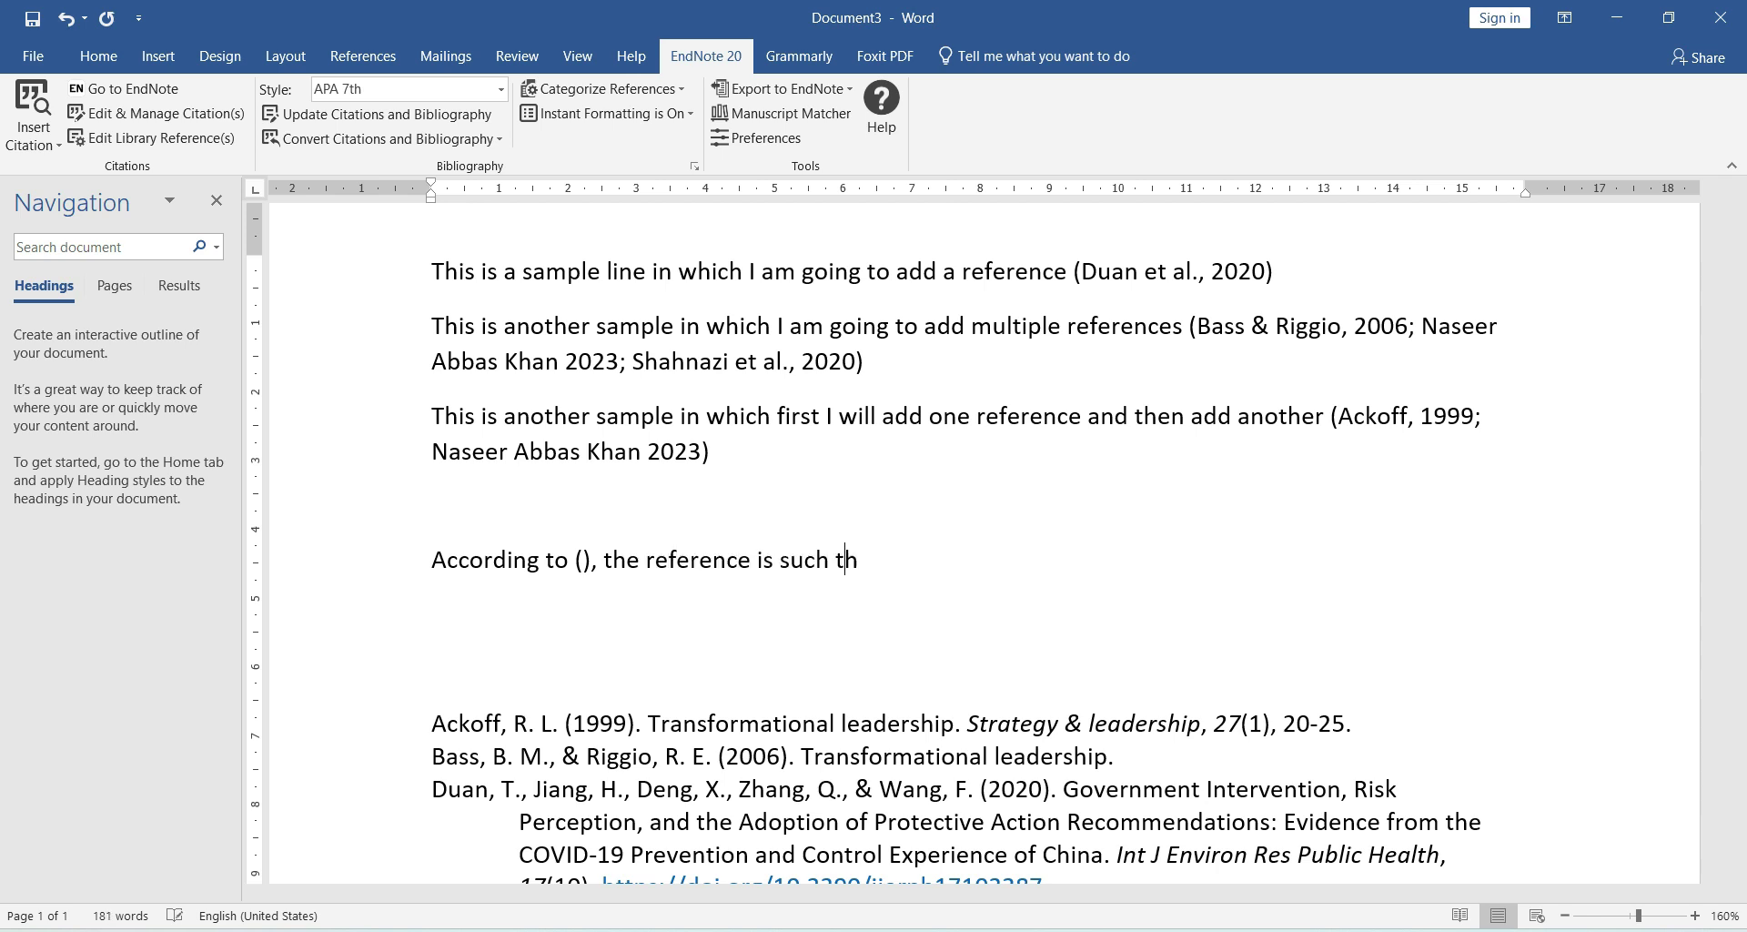
type("at author names are a du")
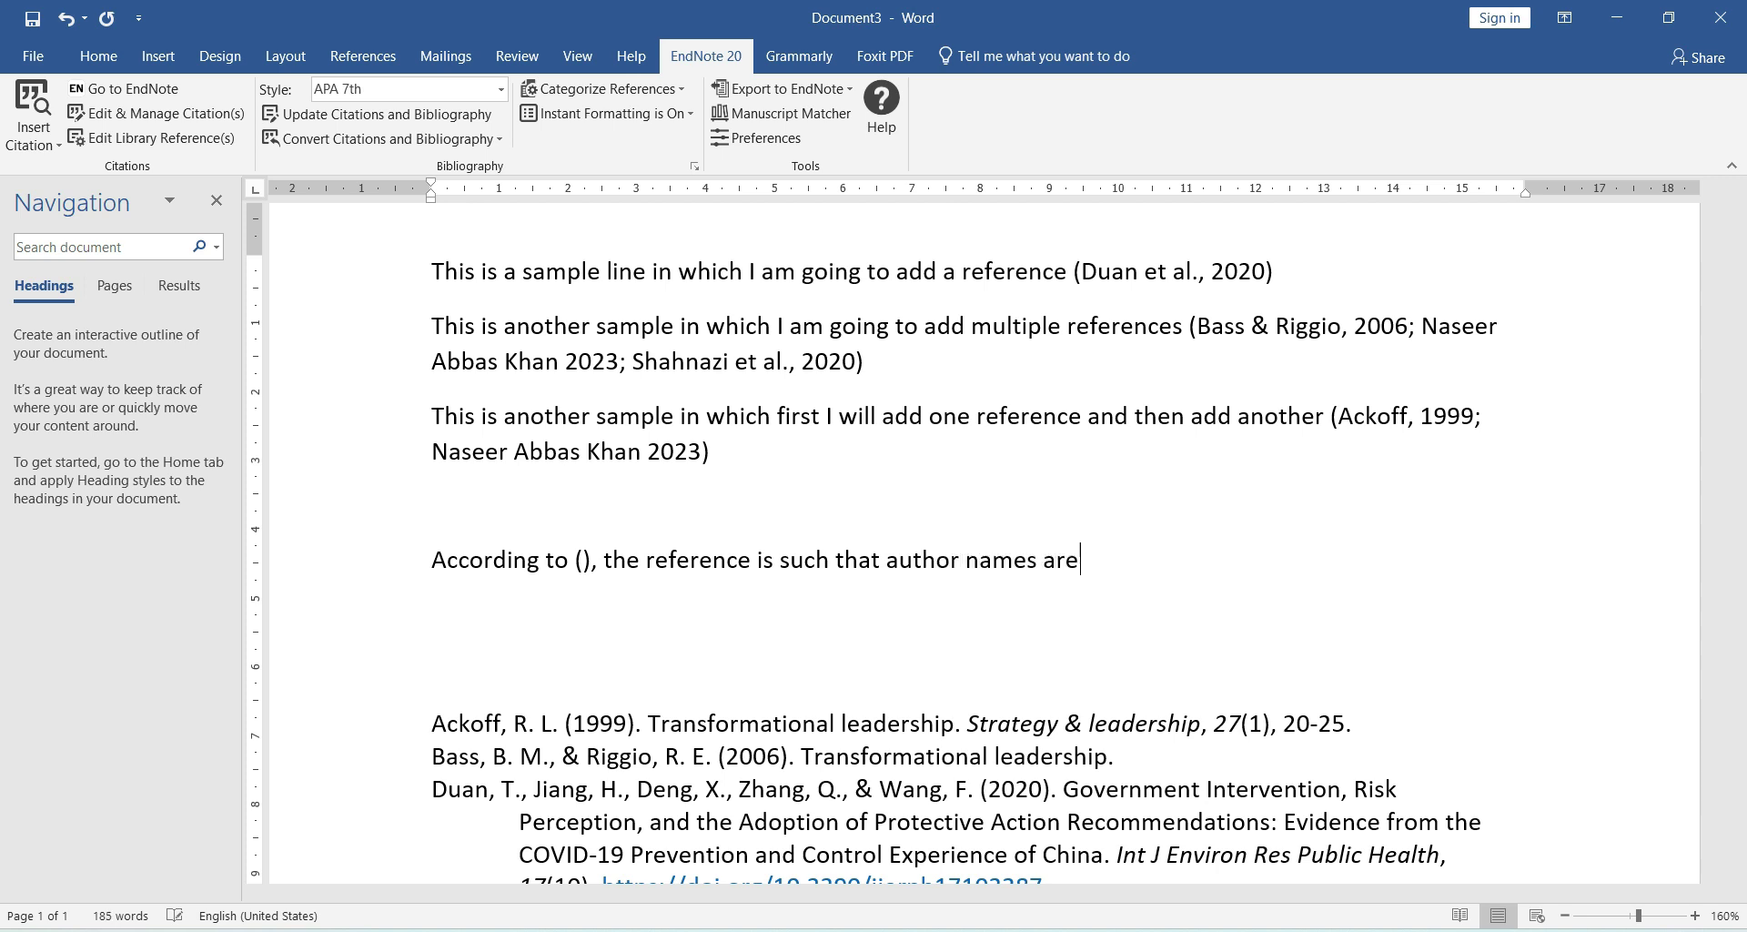
key("BackSpace")
key("BackSpace")
key("BackSpace")
key("BackSpace")
type("outside the bracket")
Step: Replace the empty brackets and comma after "According to" with the citation of the selected 2020 editorial reference
left_click(595, 559)
key("BackSpace")
key("BackSpace")
key("BackSpace")
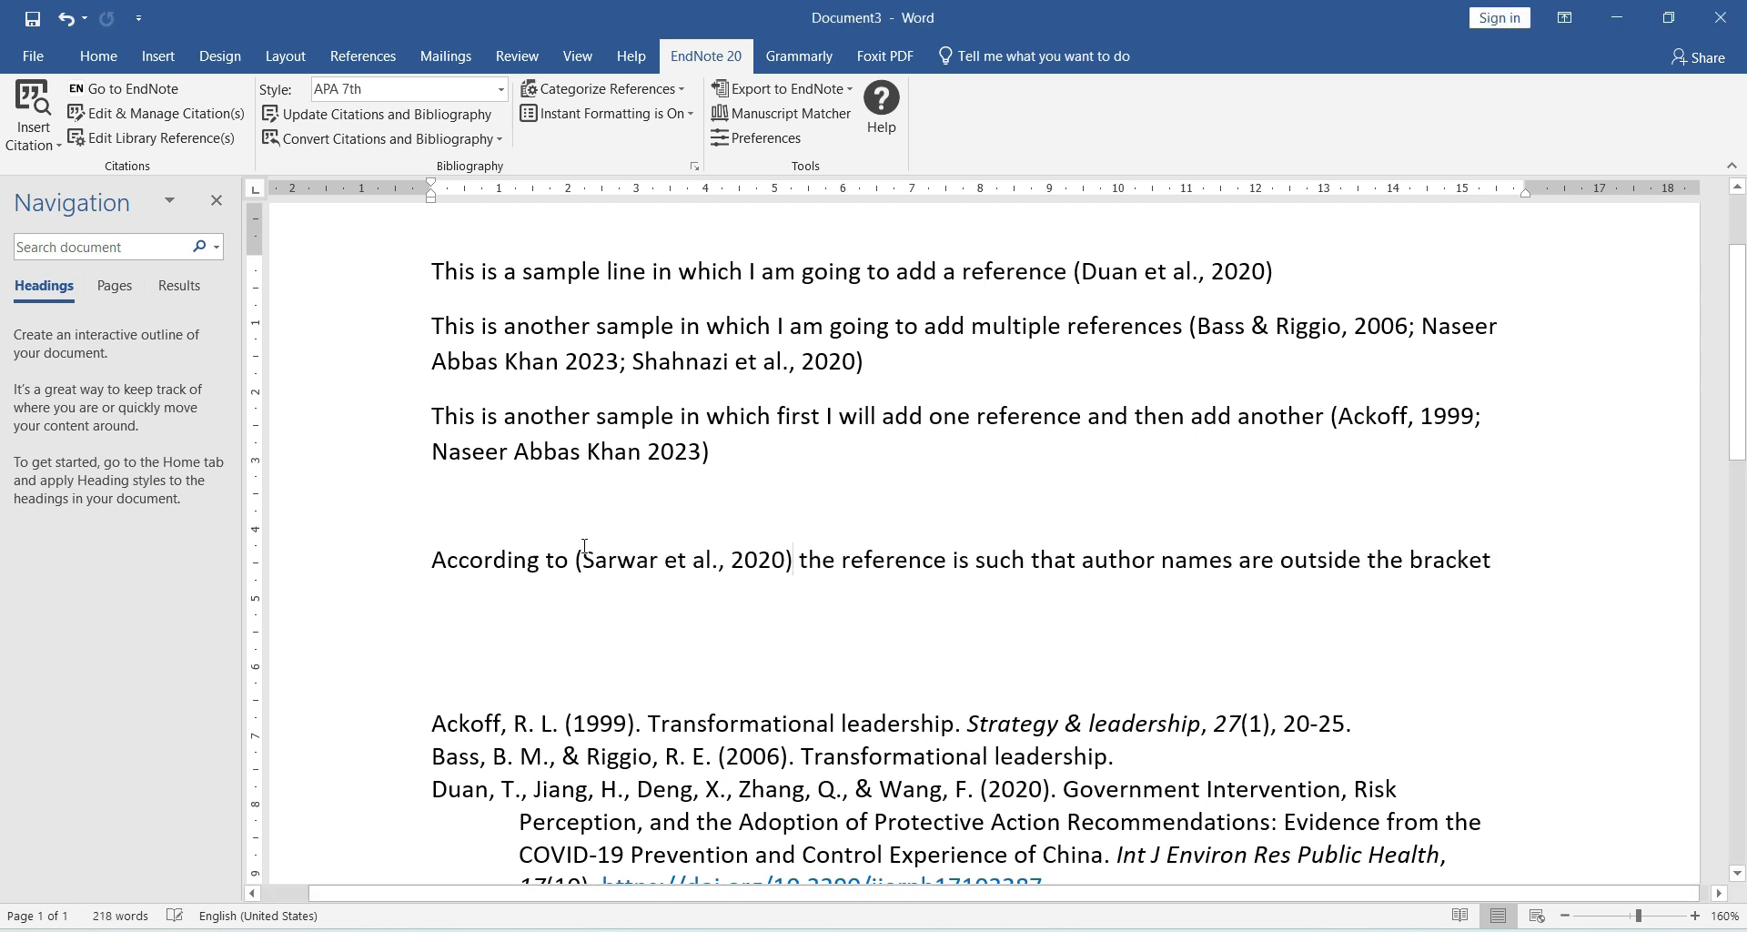
Step: Change the 2020 citation after "According to" to the Author (Year) display format
right_click(661, 557)
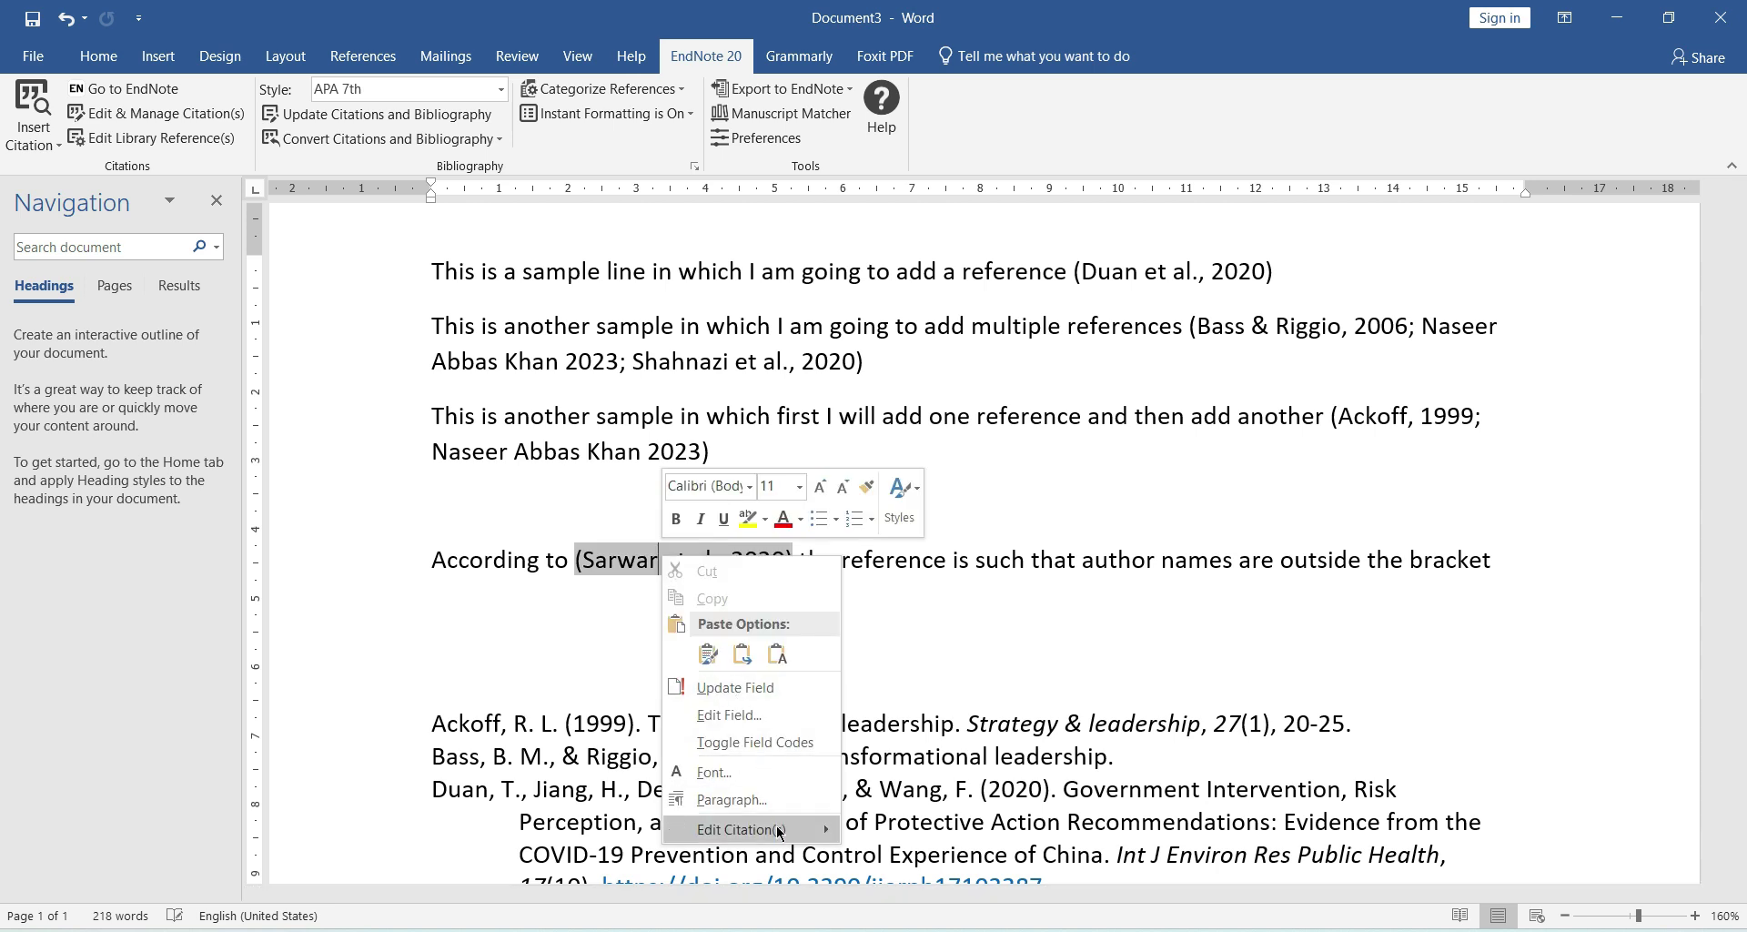
mouse_move(779, 837)
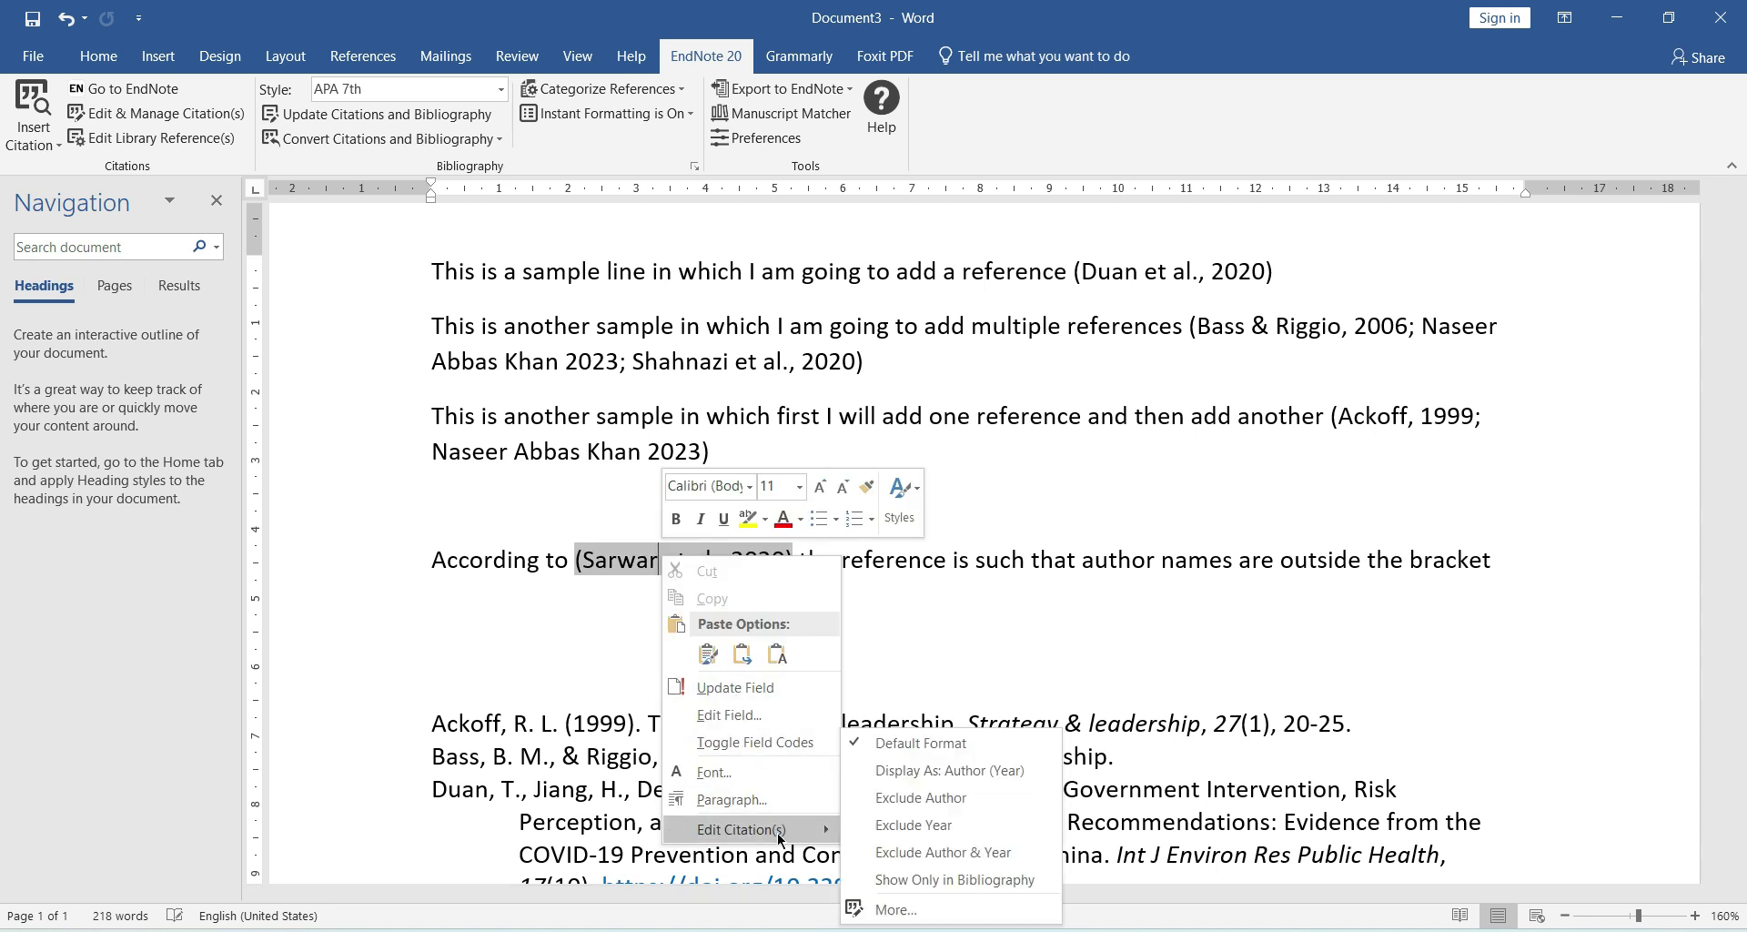
left_click(542, 639)
right_click(647, 549)
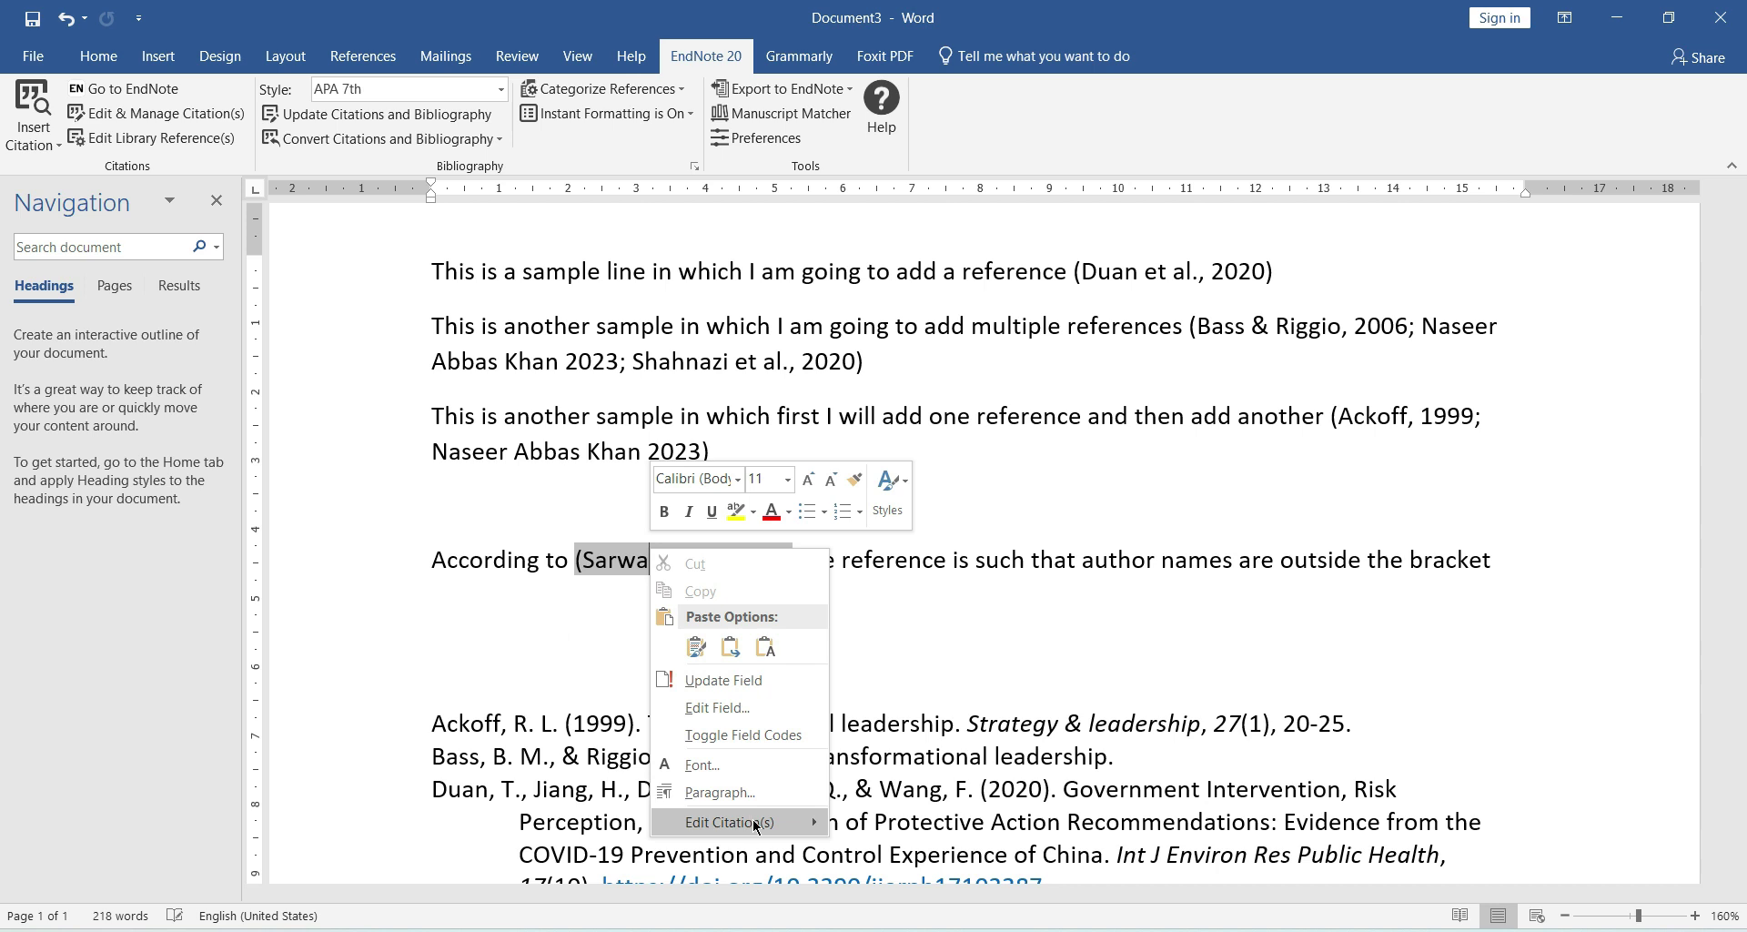
mouse_move(755, 823)
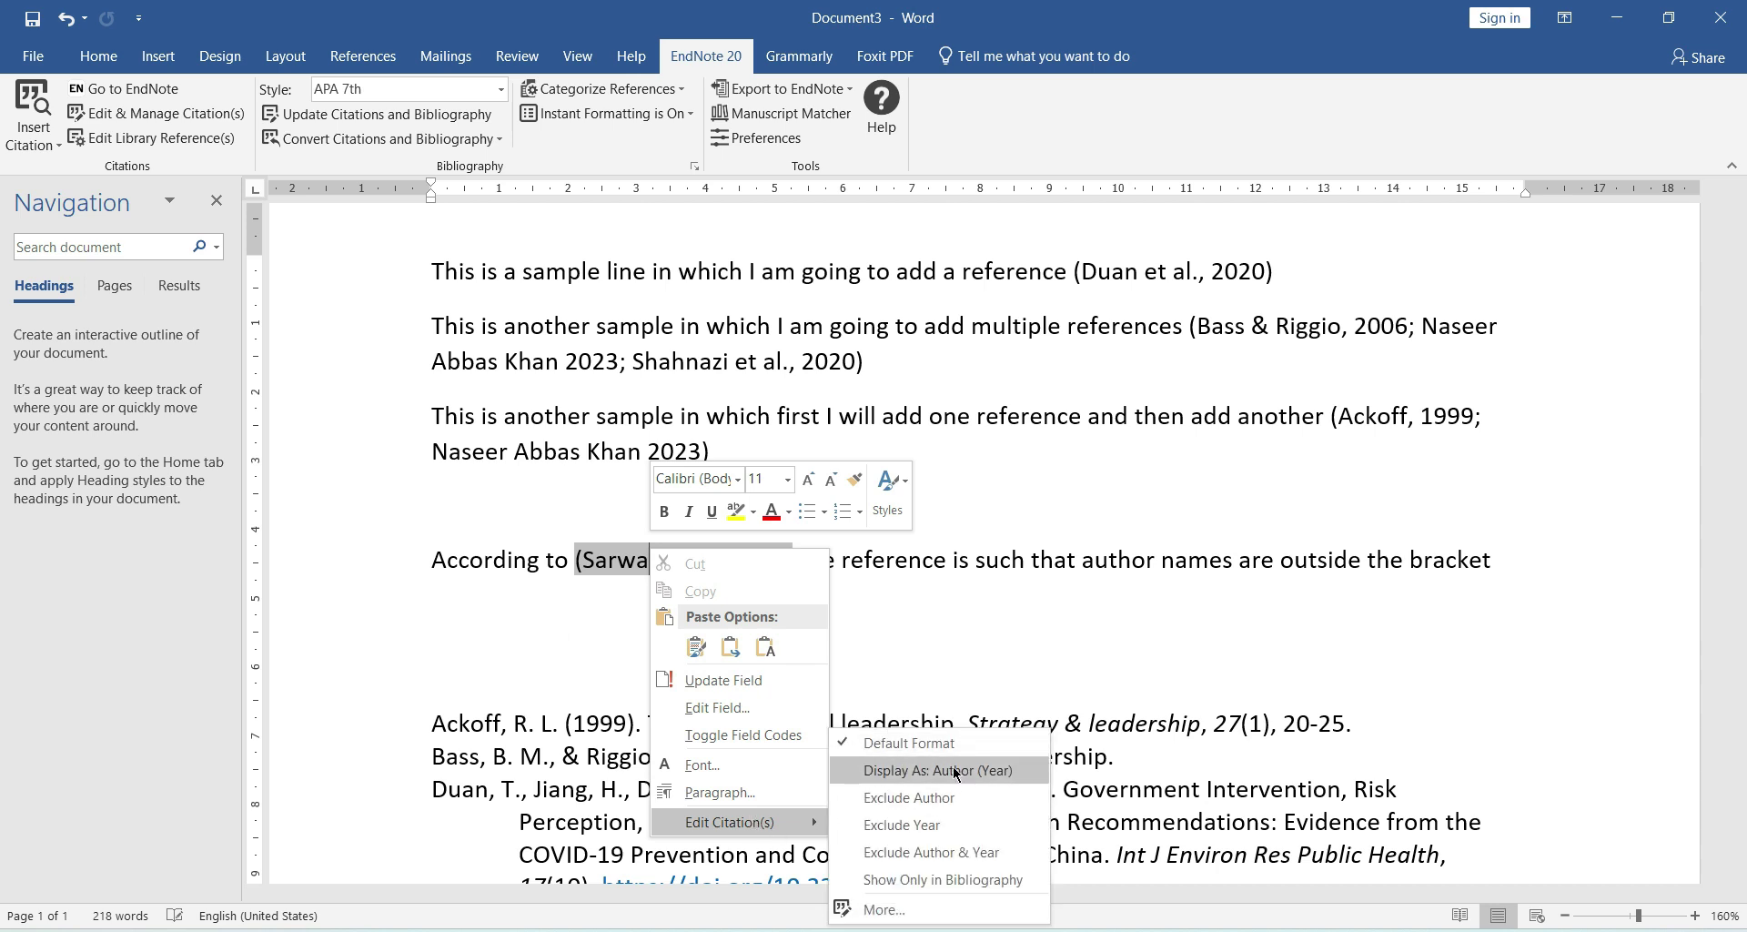
left_click(983, 772)
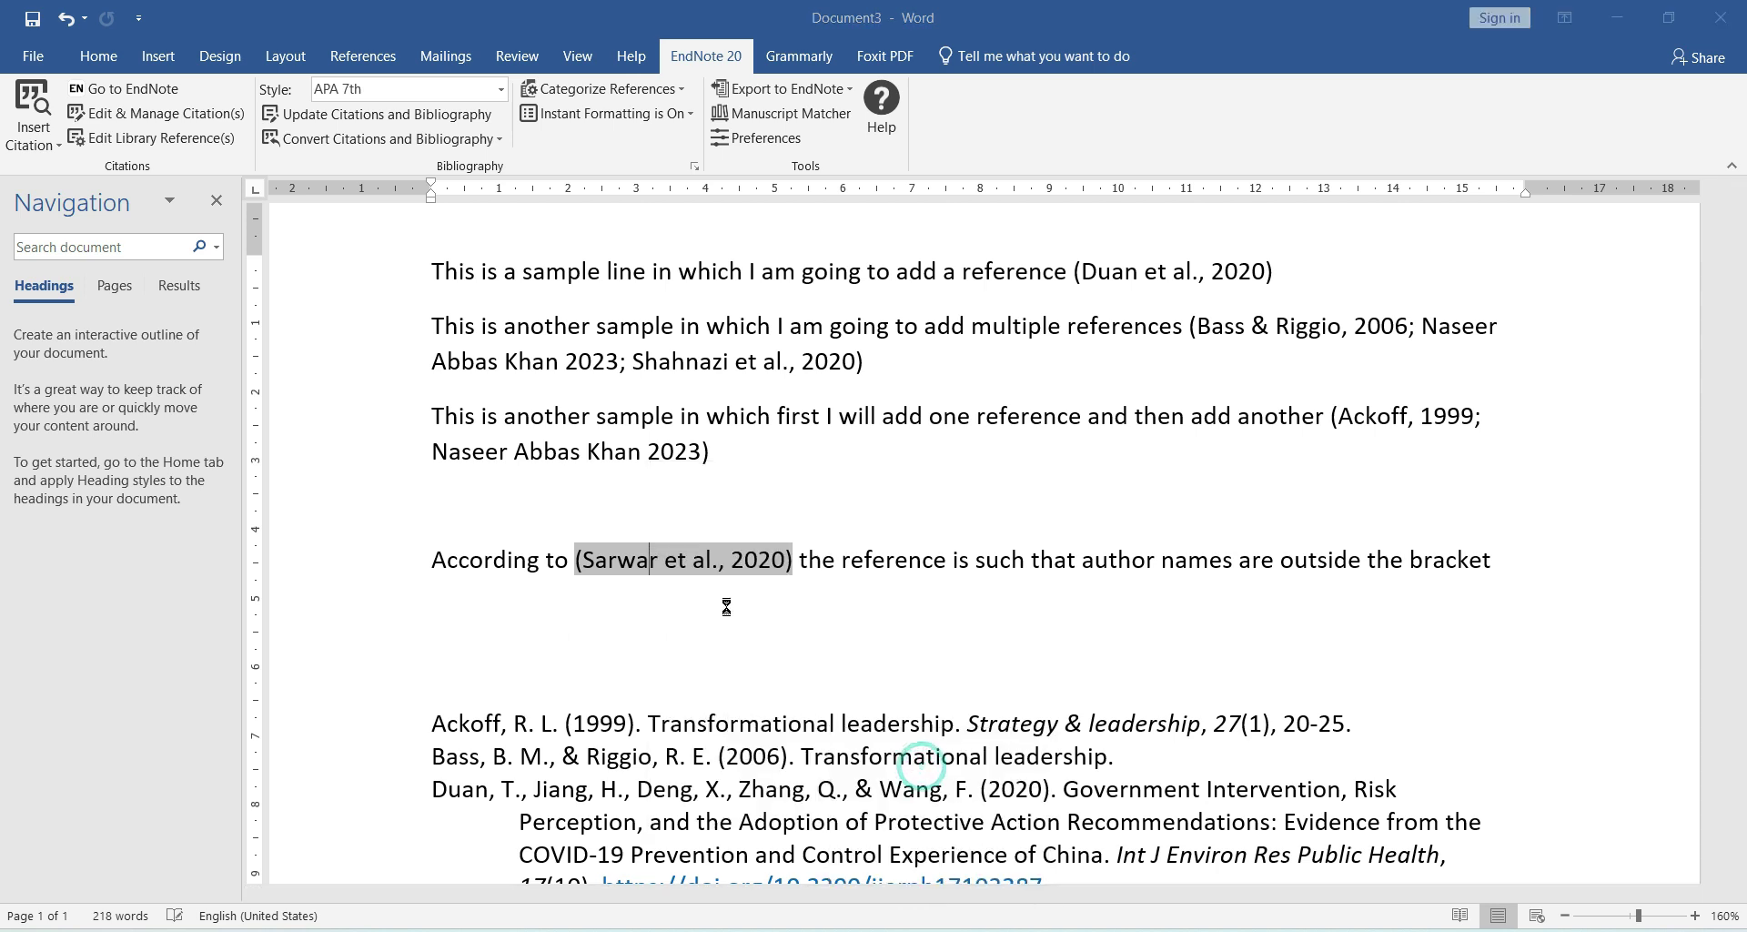
left_click(650, 552)
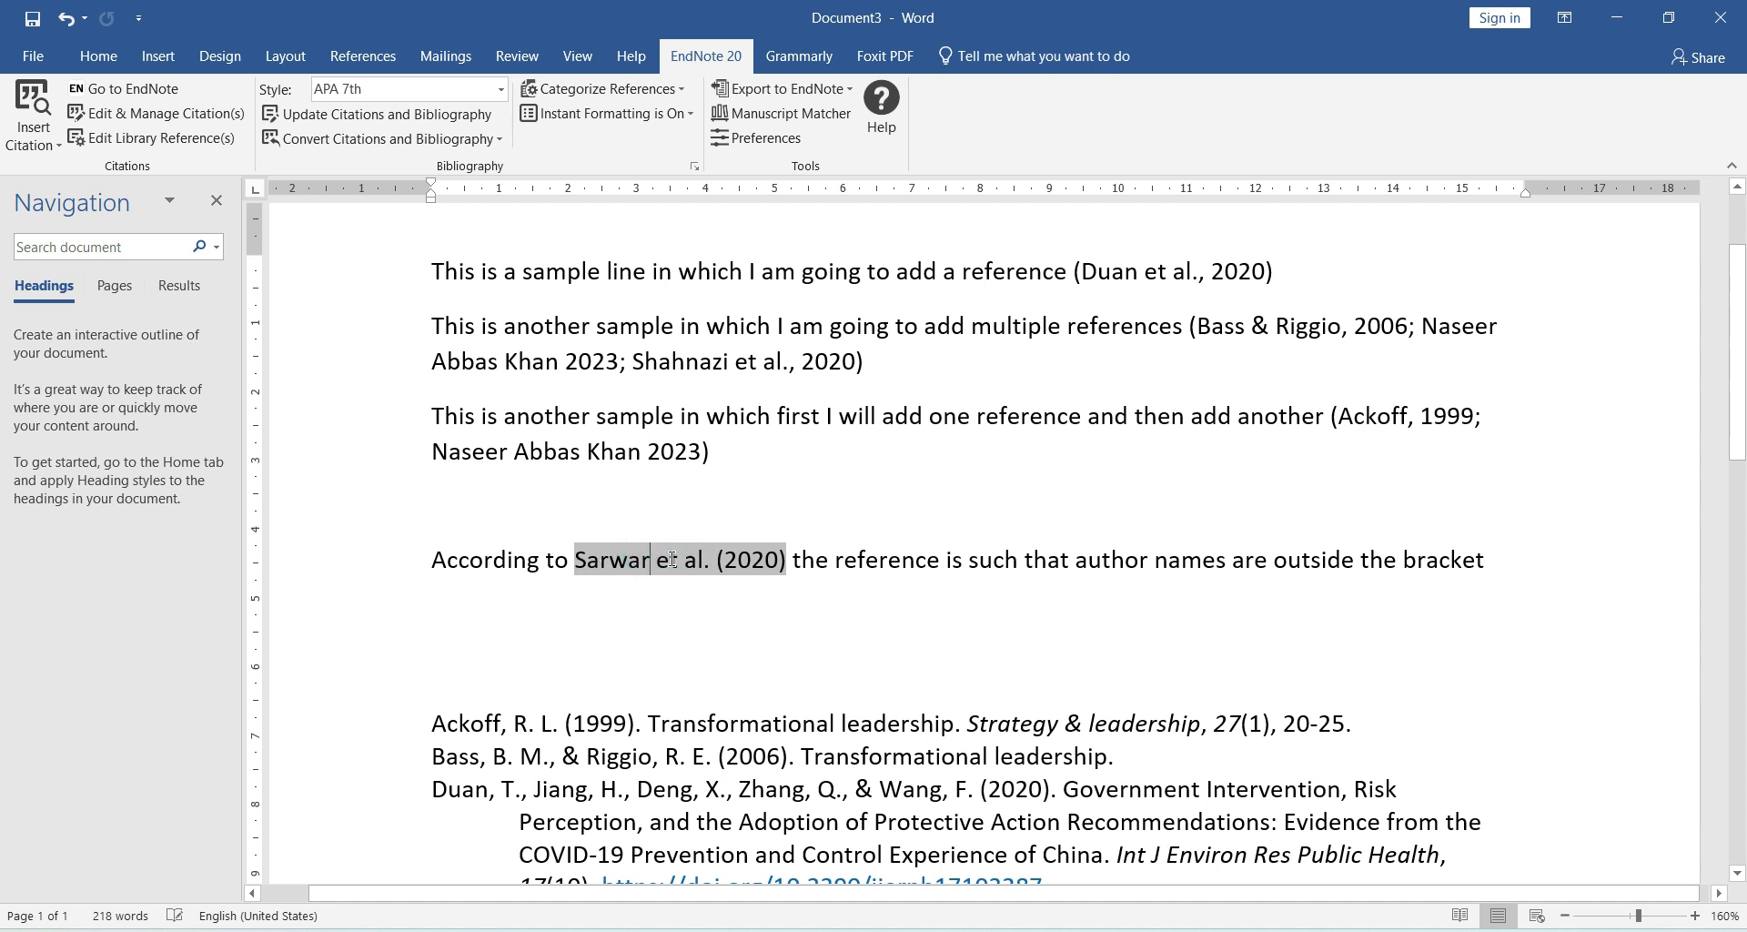
left_click(702, 557)
left_click(694, 560)
scroll(676, 597, "down", 3)
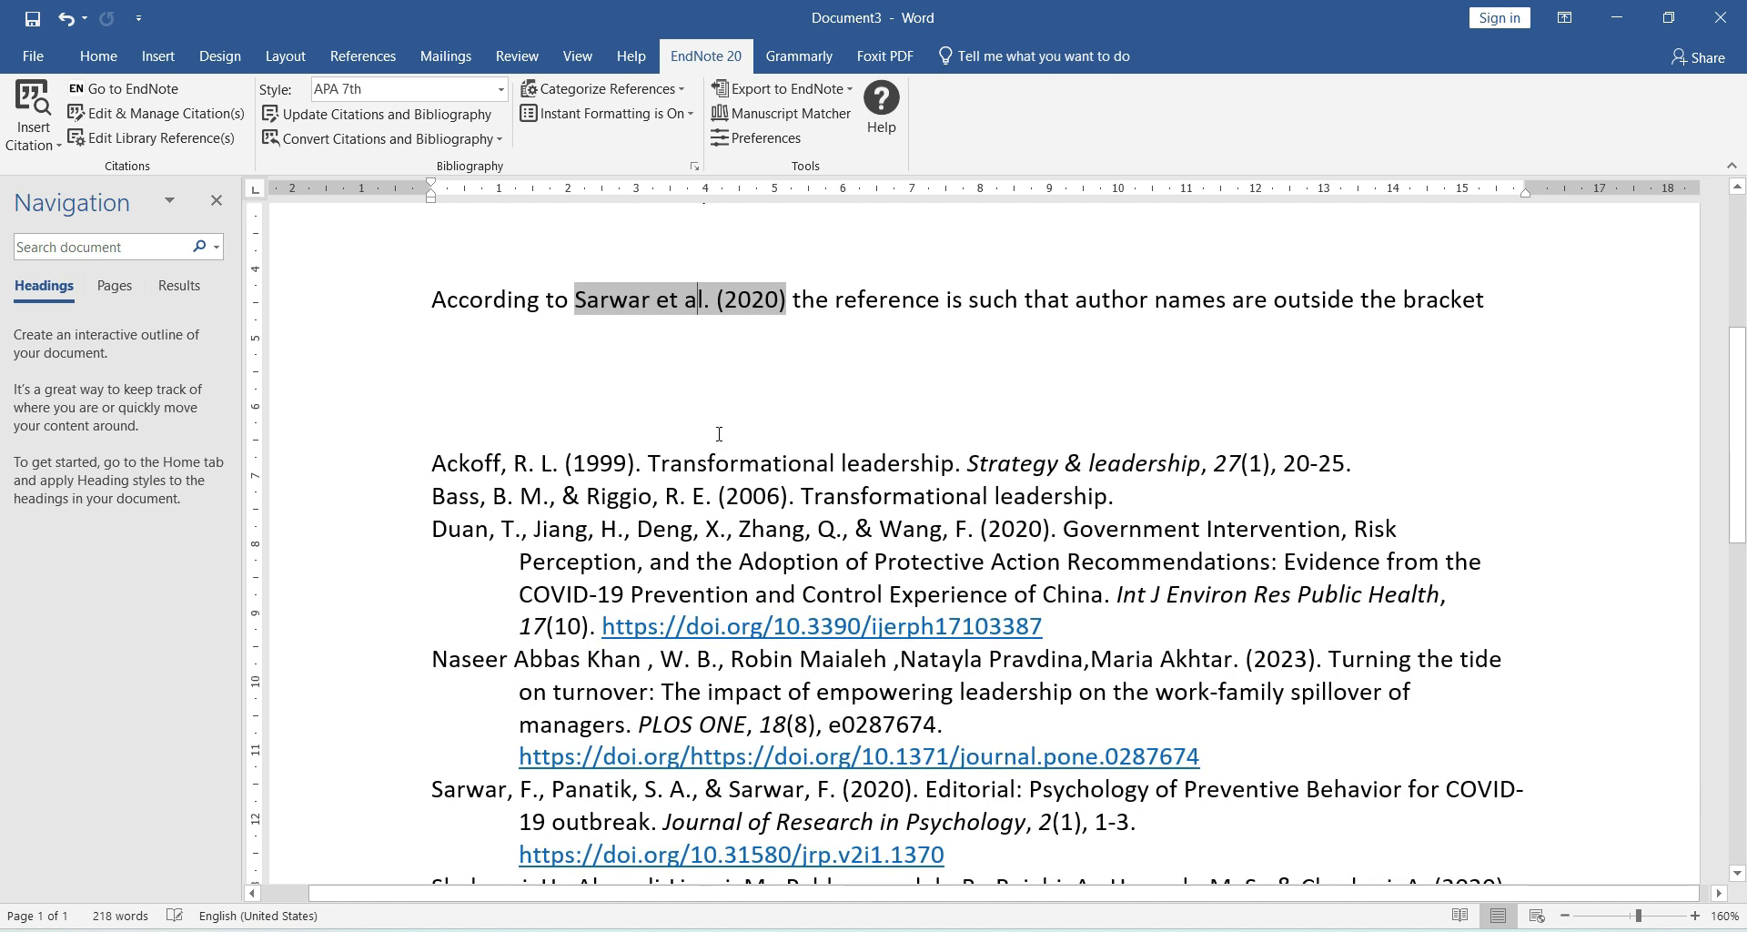
scroll(714, 437, "up", 2)
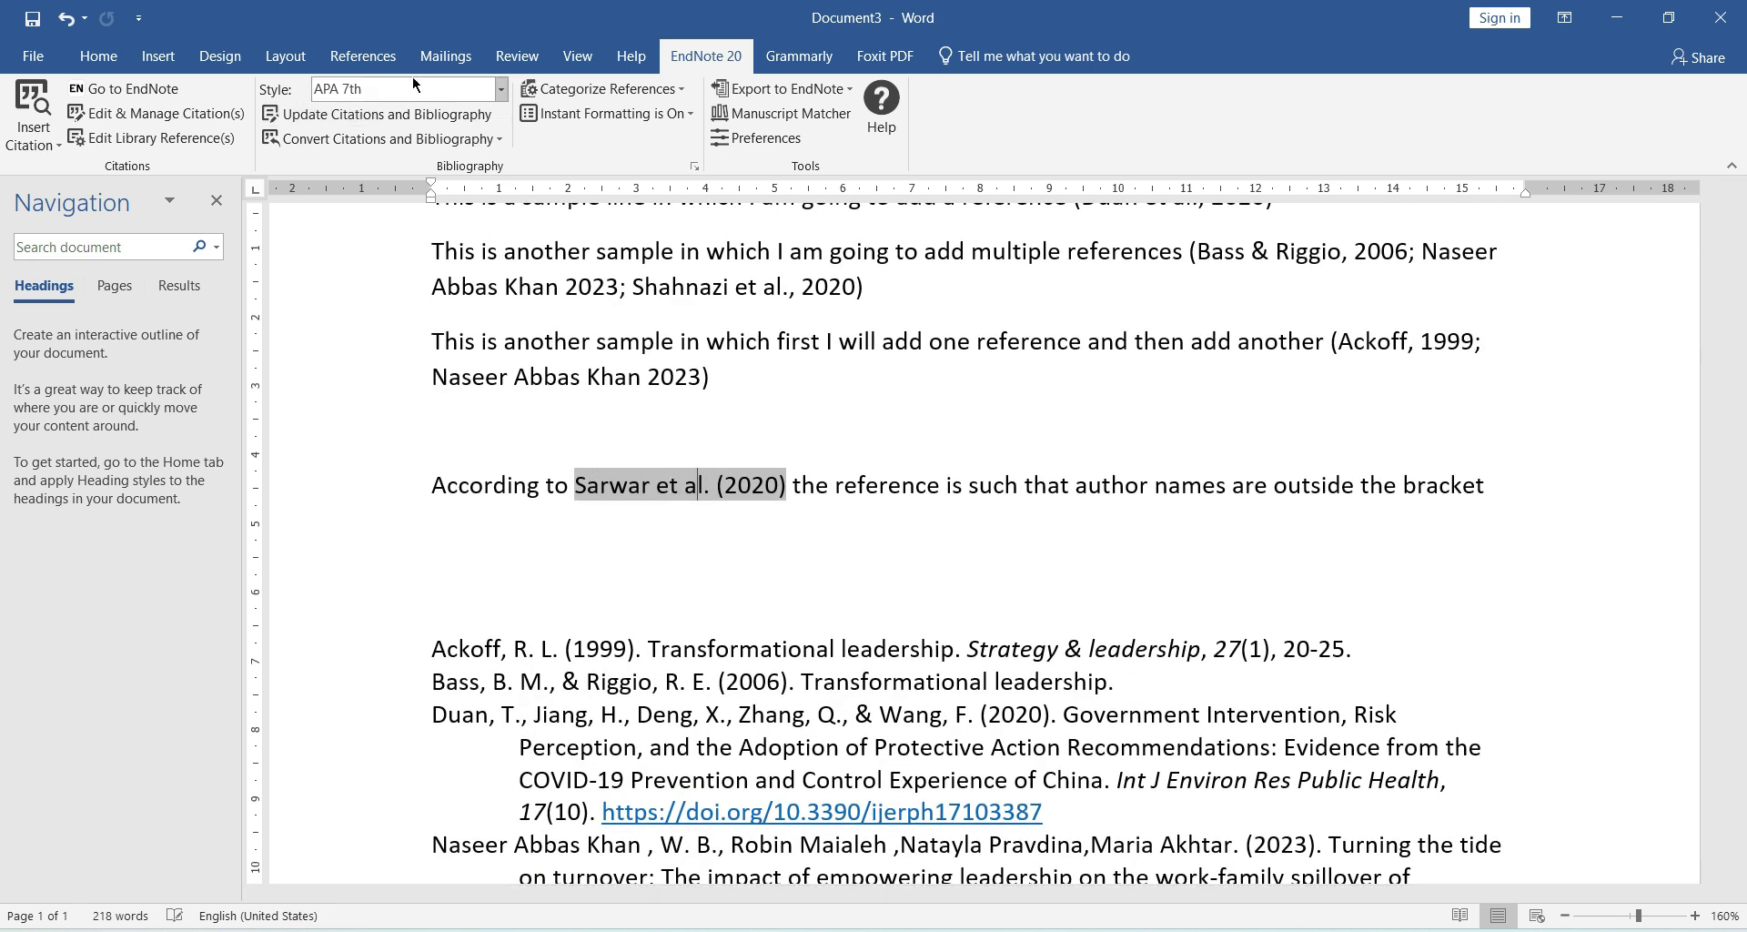
Step: End the "According to" sentence with a period and start a new paragraph below it
left_click(1496, 465)
type(".")
key("Return")
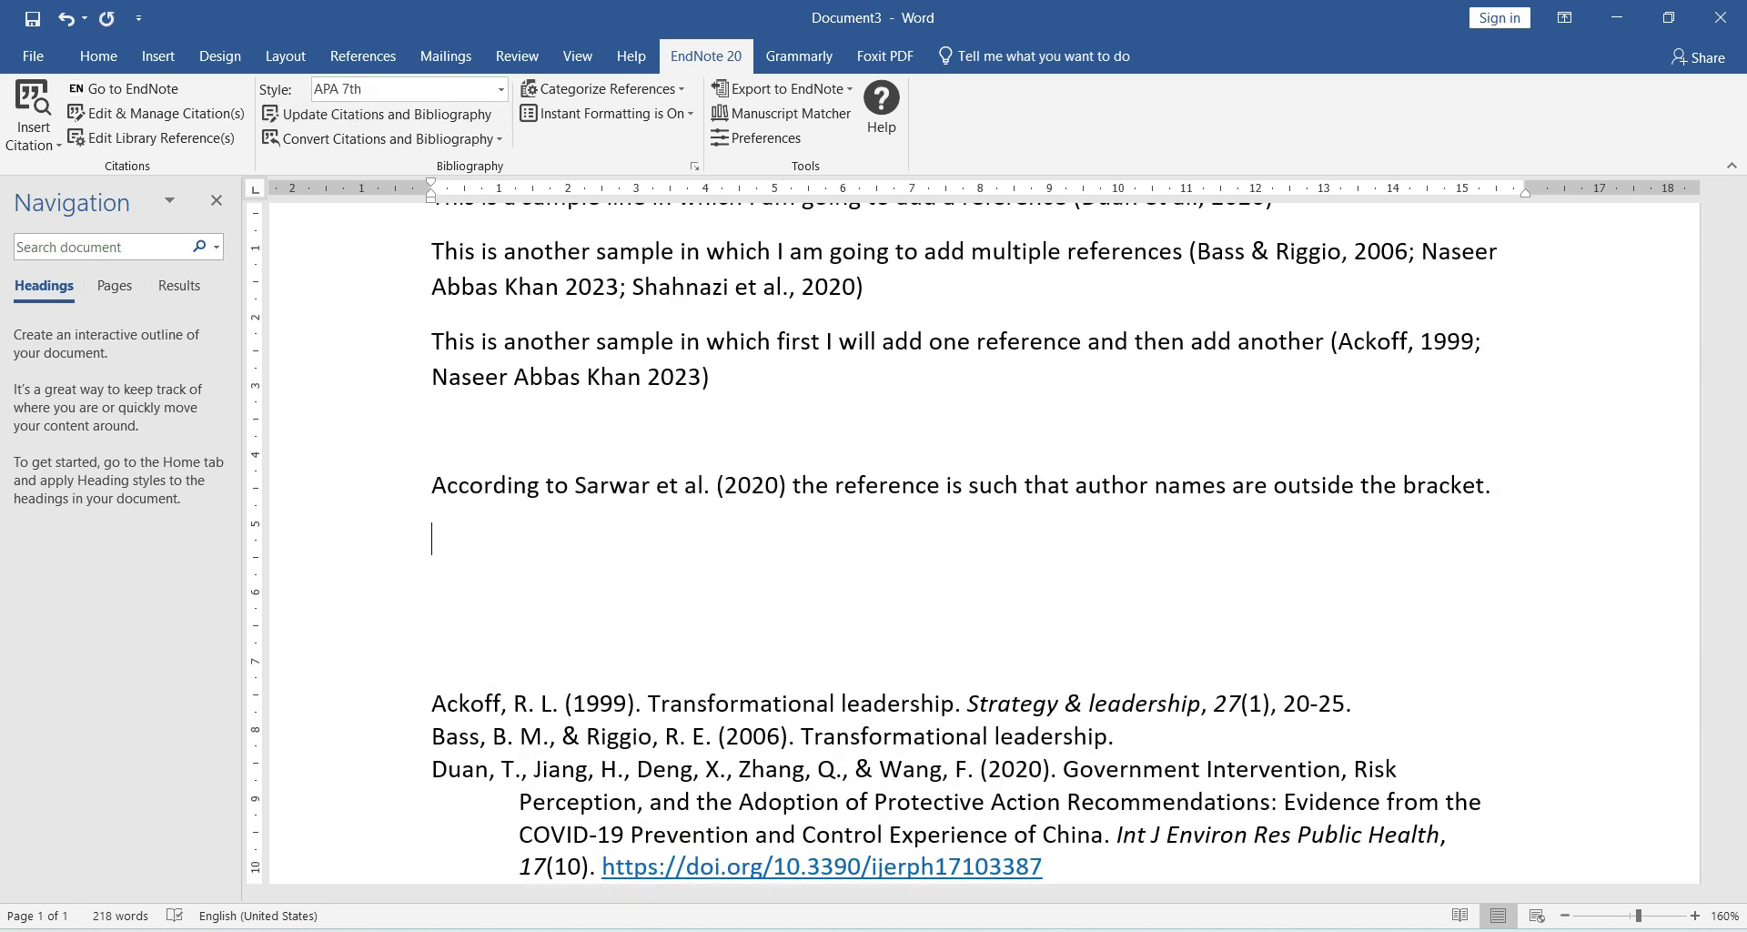
type("()")
key("BackSpace")
key("BackSpace")
Step: Select the 1999 "Transformational leadership" reference in EndNote and insert its citation in the new Word paragraph
key("alt+Tab")
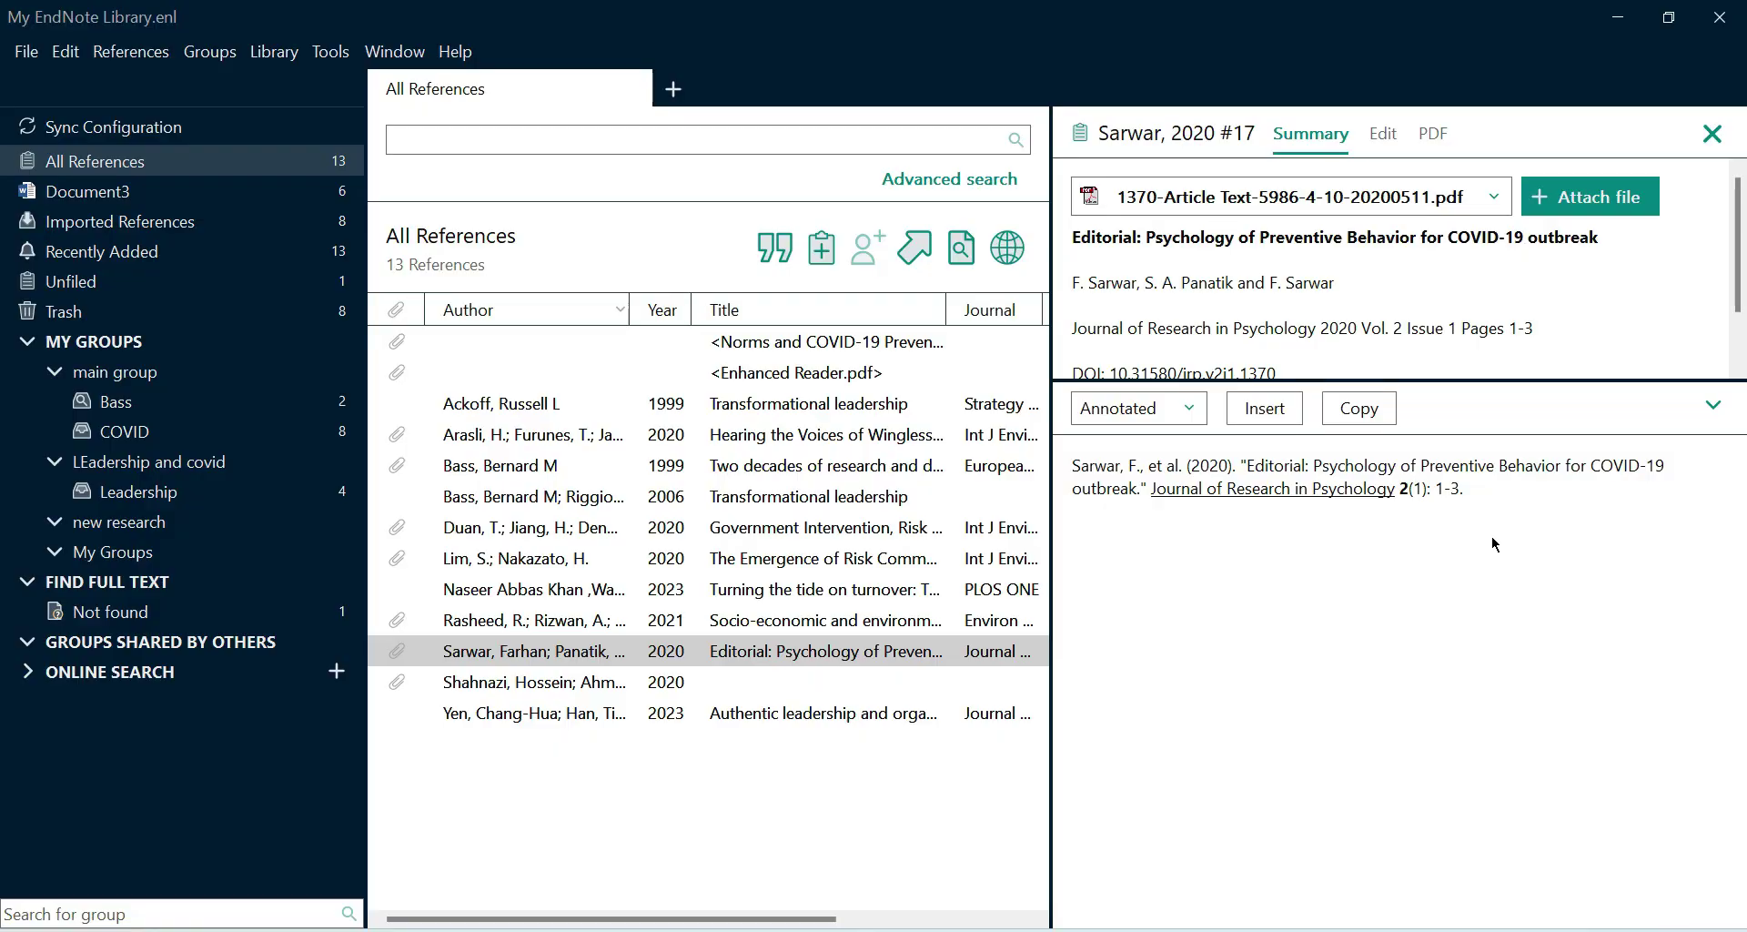
left_click(731, 404)
key("alt+Tab")
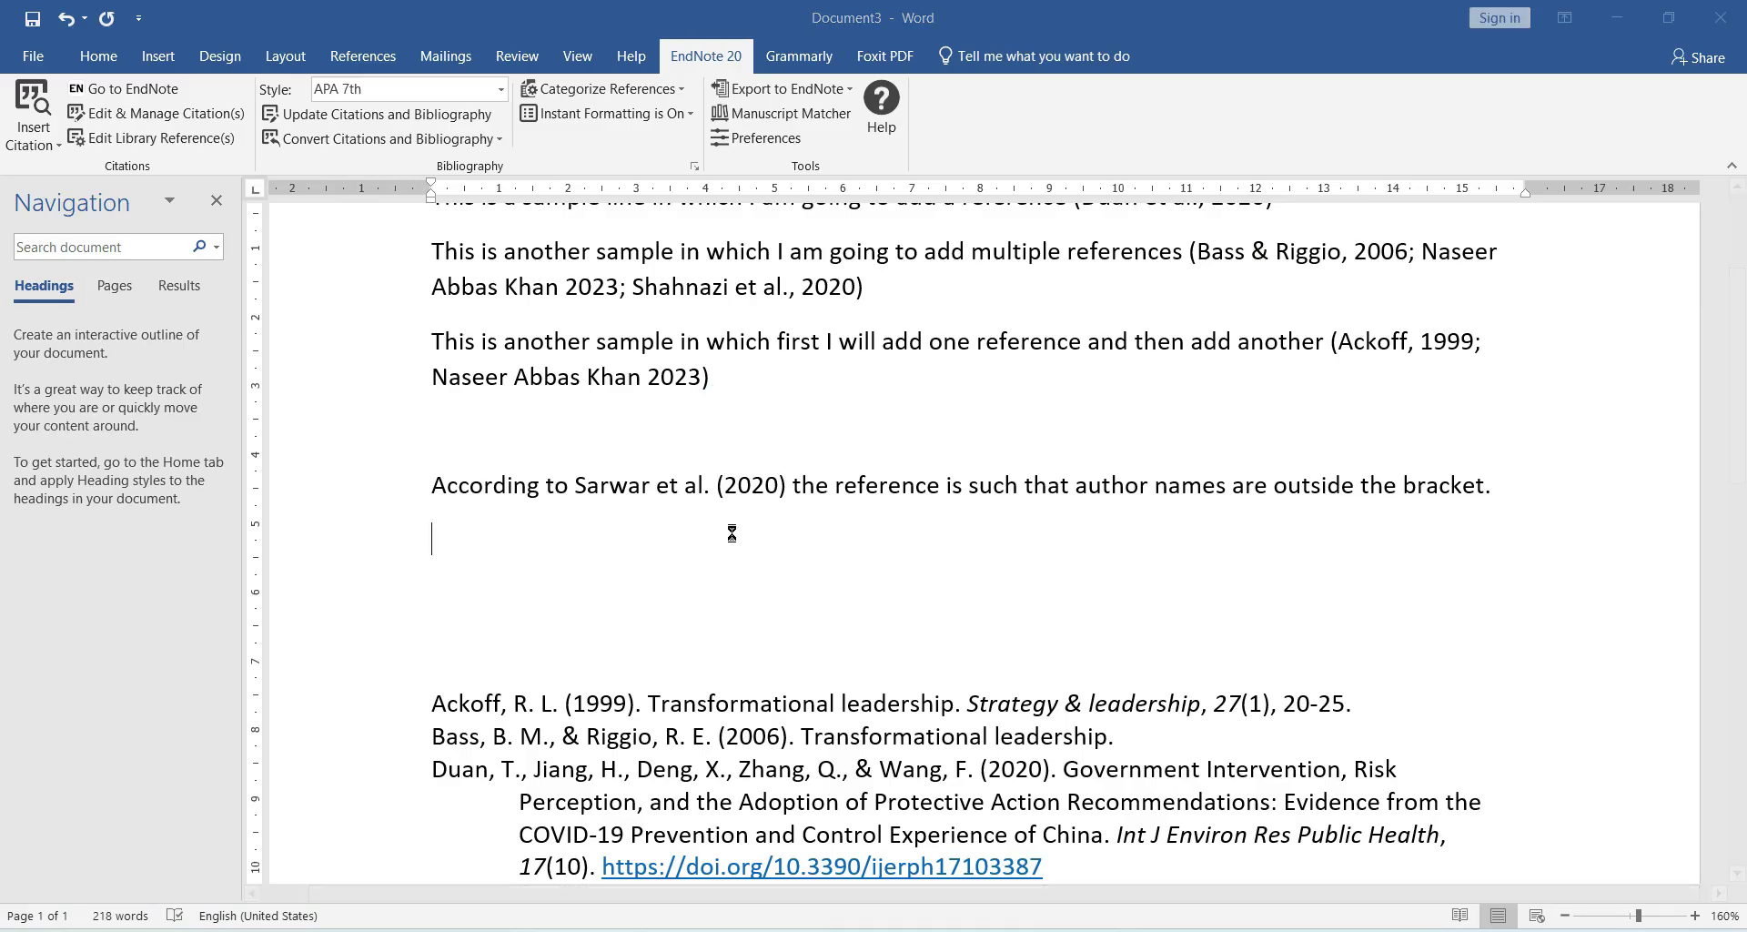
left_click_drag(473, 537, 421, 542)
key("ctrl+z")
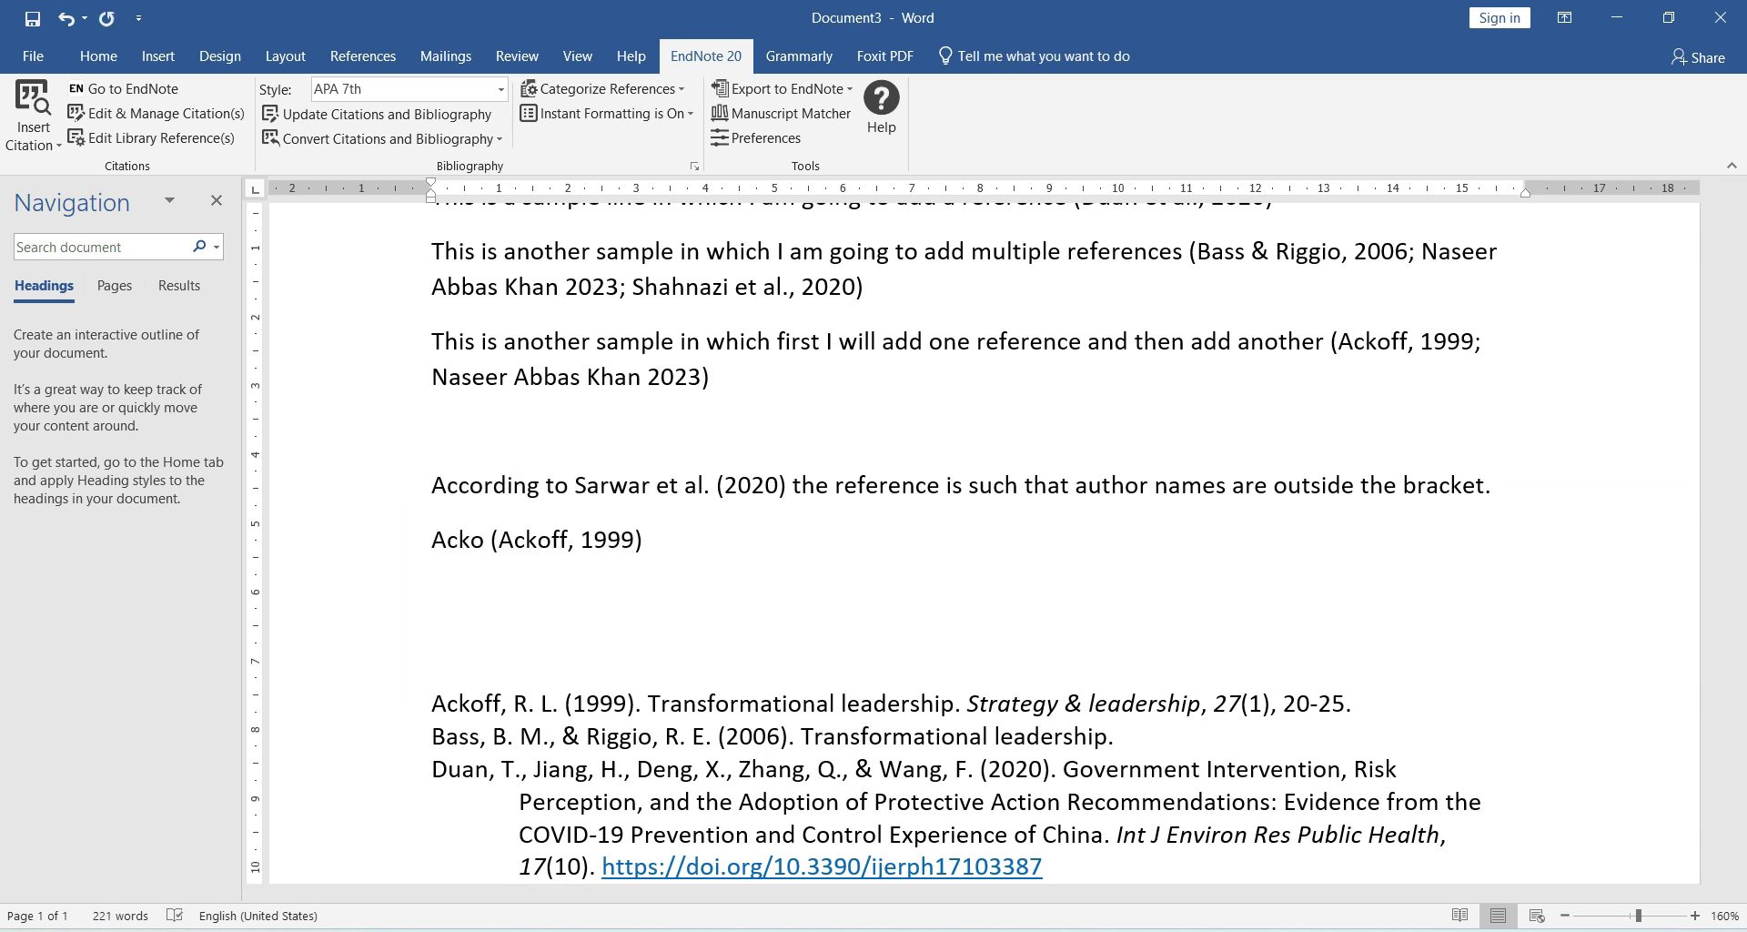
Step: Complete the sentence with the author's possessive surname before the citation and "theory of leadership is most popular." after it
type("ff")
type("'s")
key("End")
type("theory of lead")
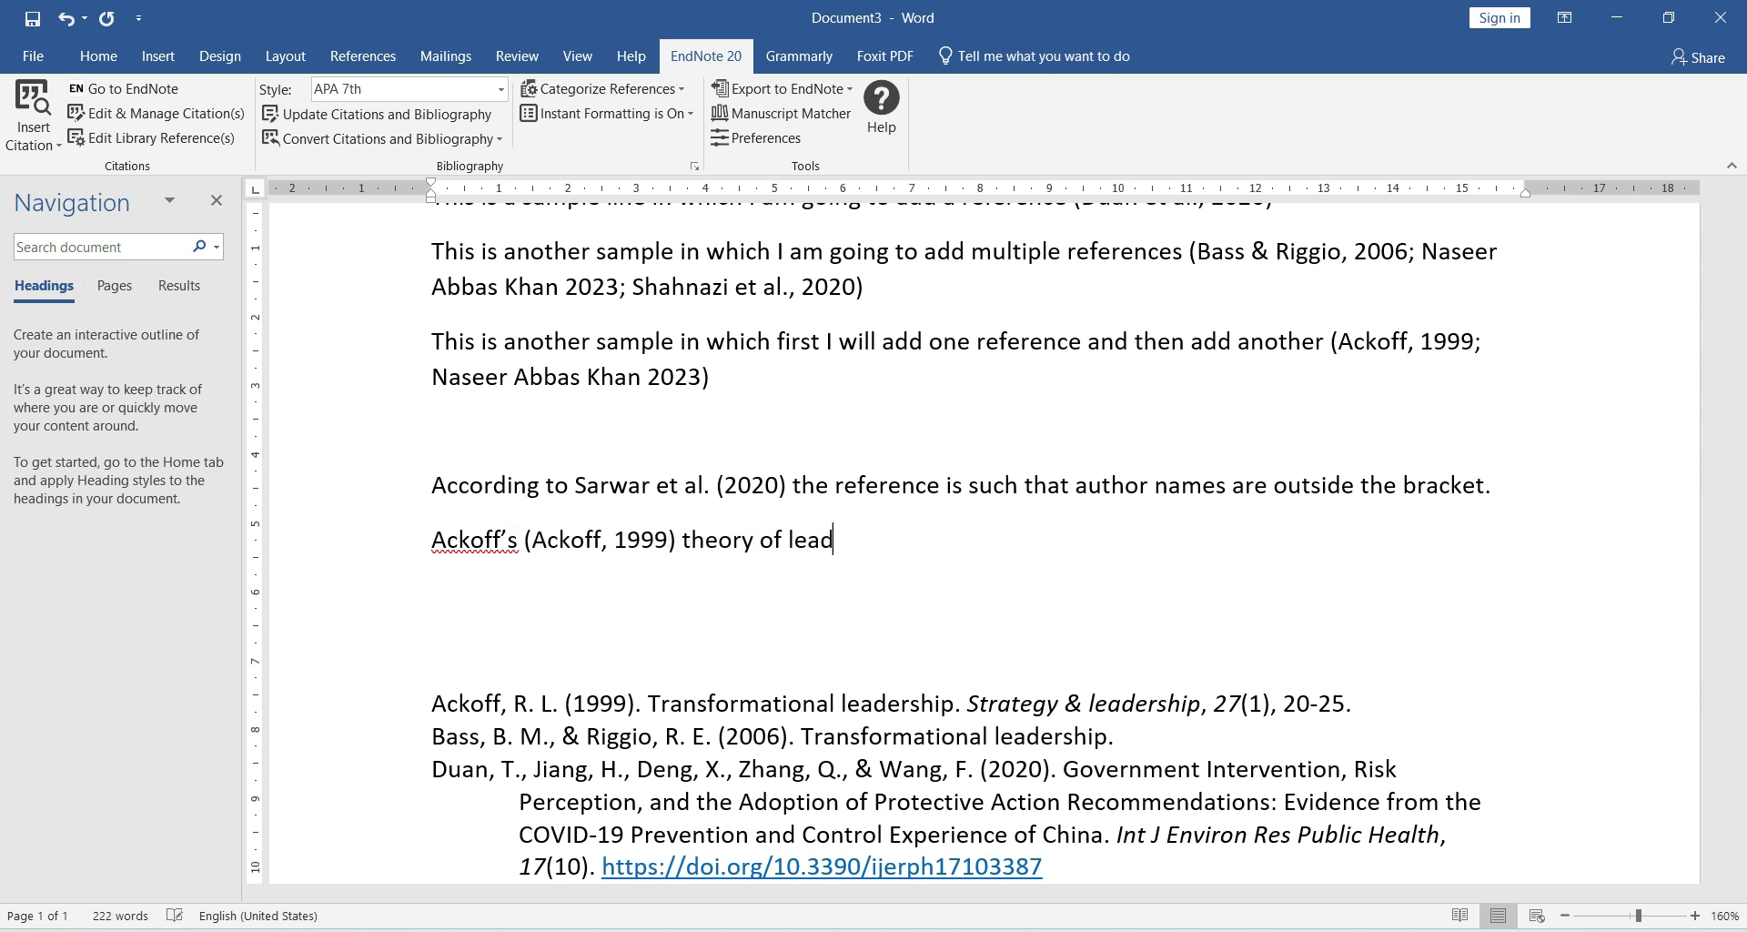
type("ership is most p")
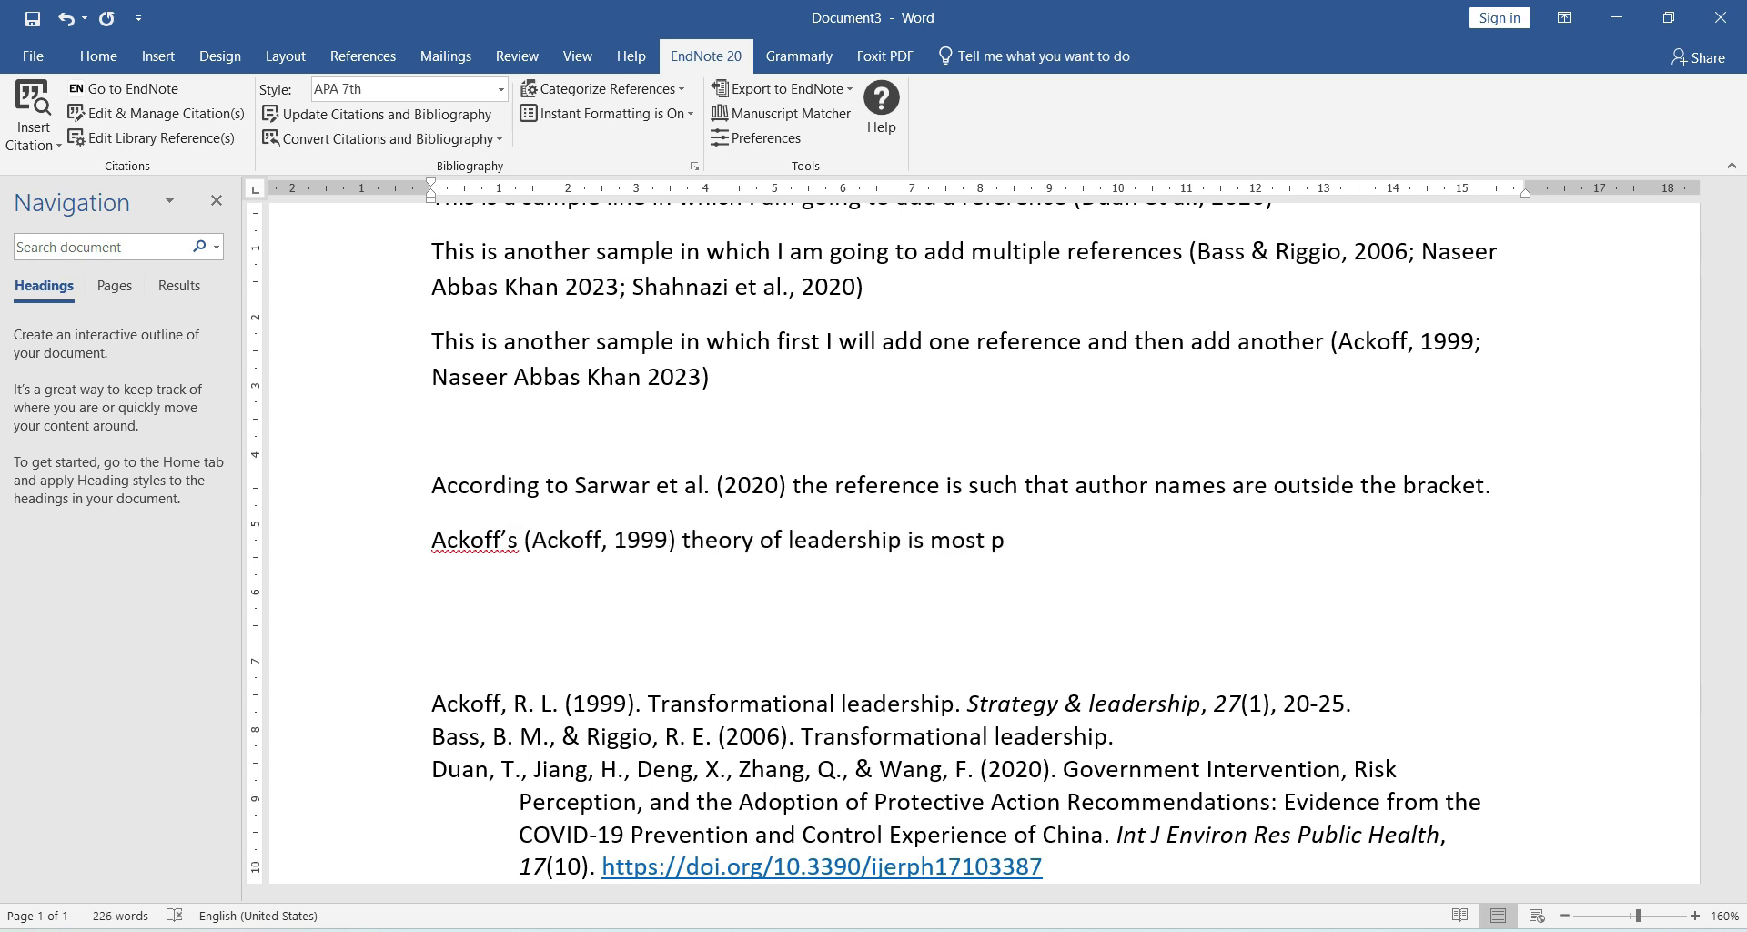
type("opular.")
Step: Exclude the author from the 1999 citation in the "theory of leadership" sentence
left_click(619, 542)
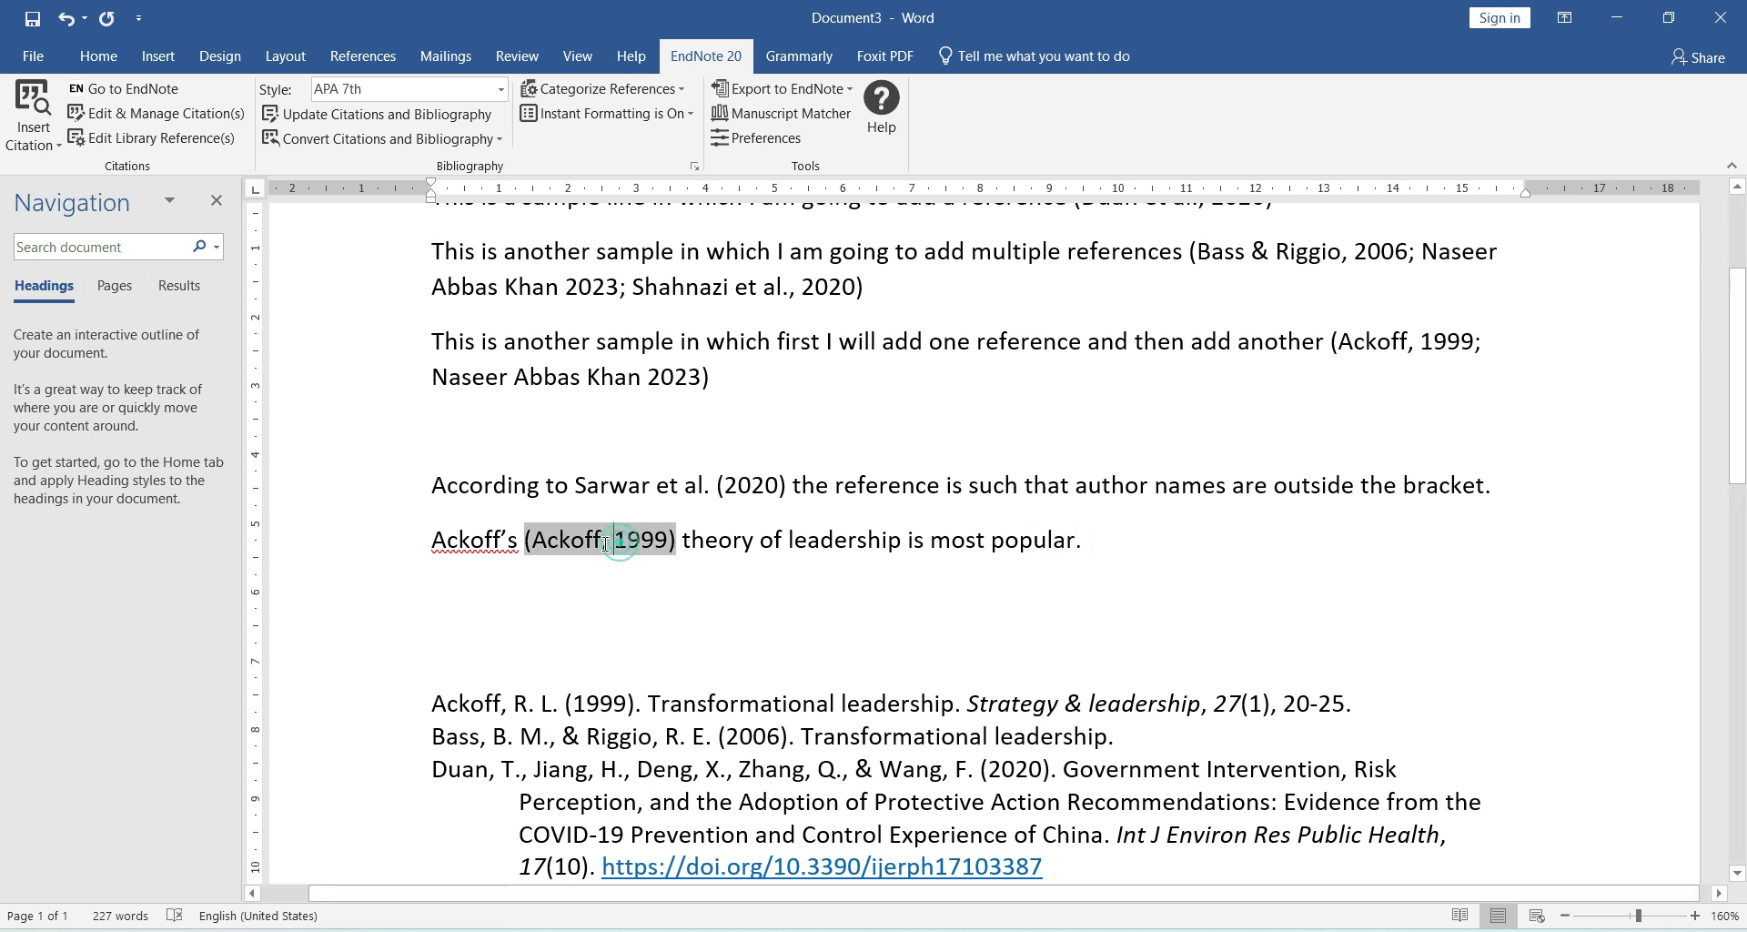
right_click(605, 544)
mouse_move(708, 819)
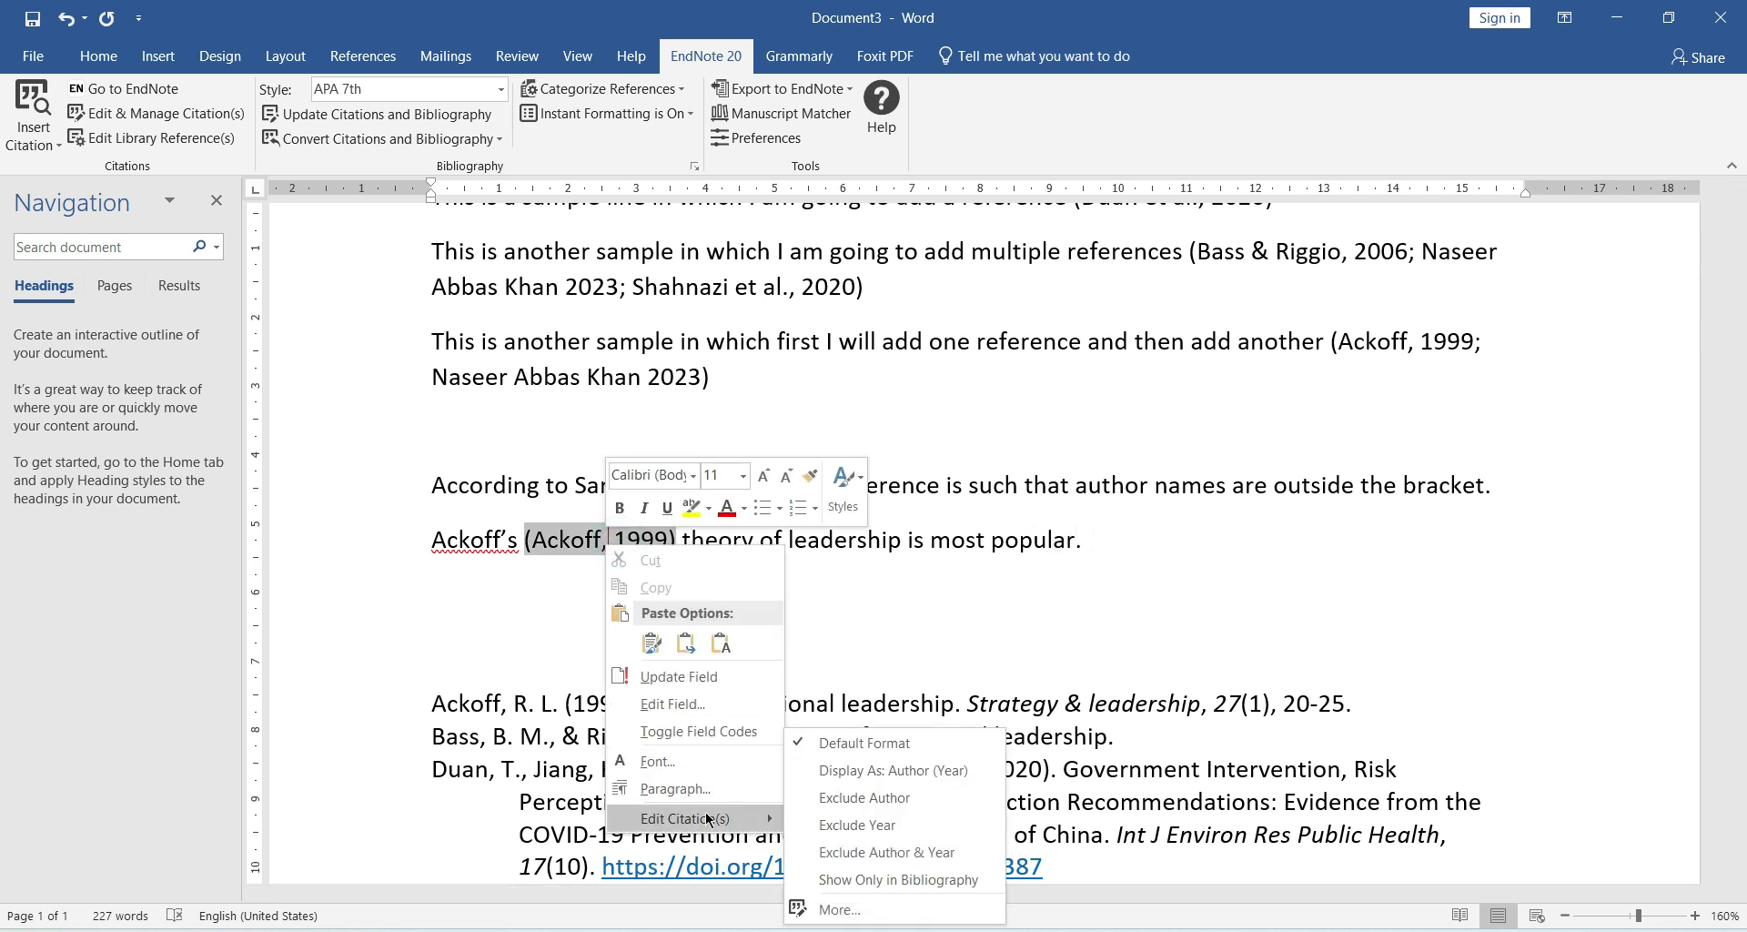
left_click(876, 800)
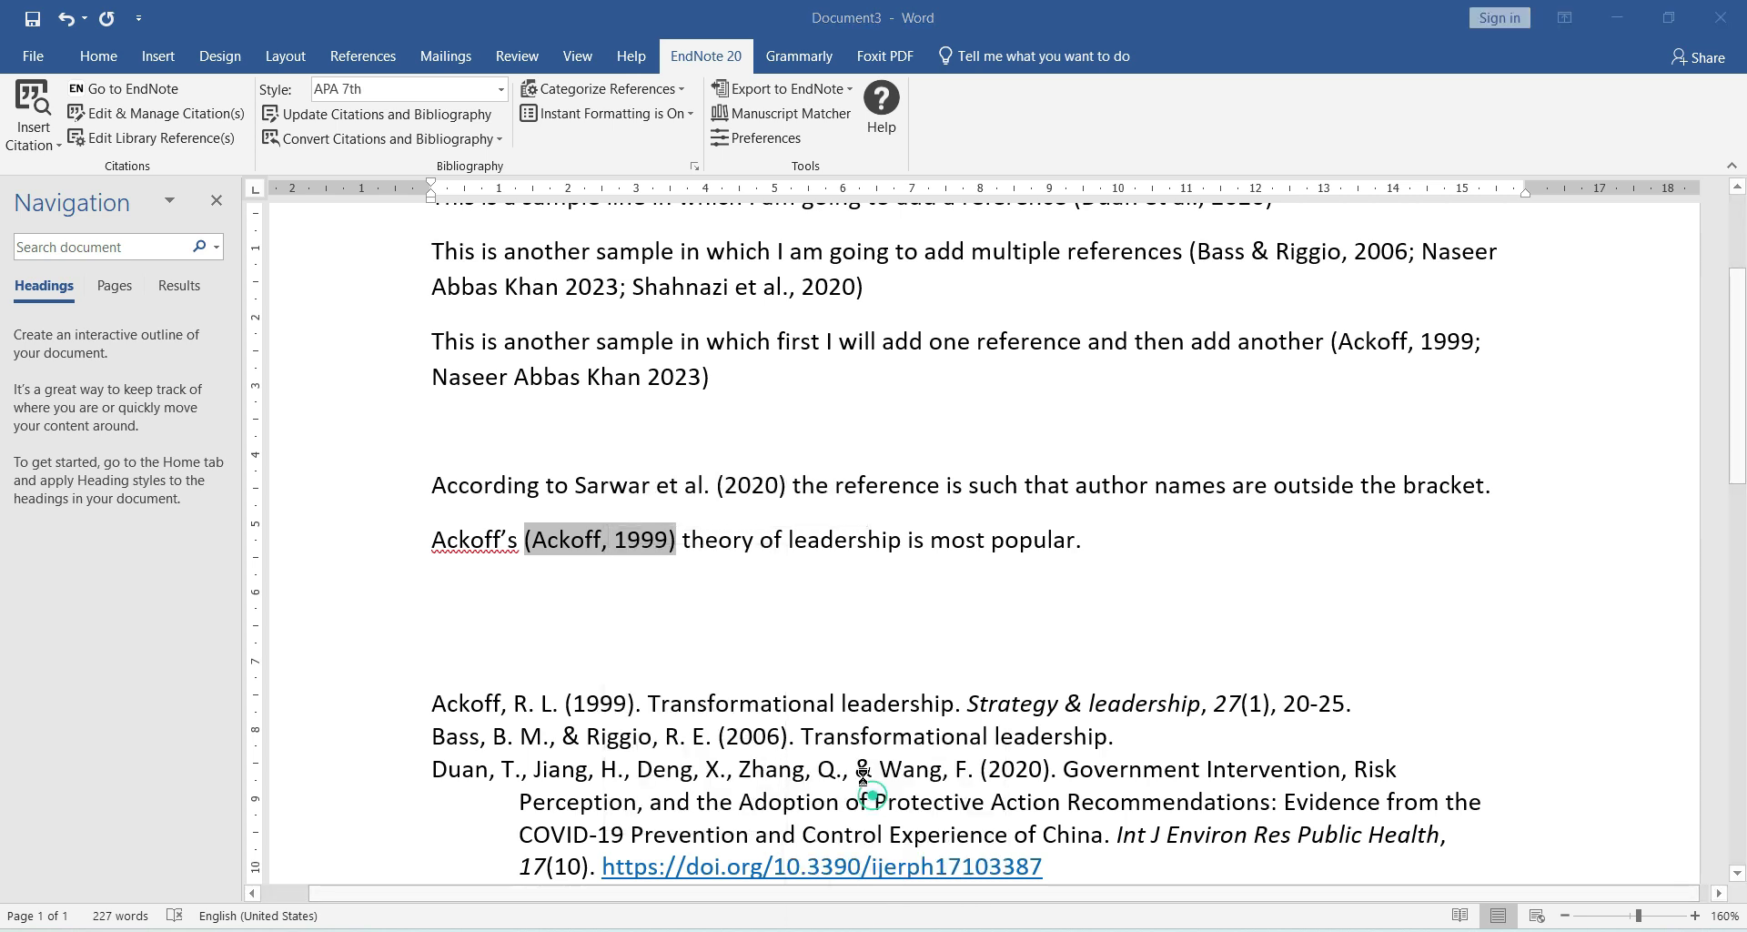
left_click(470, 541)
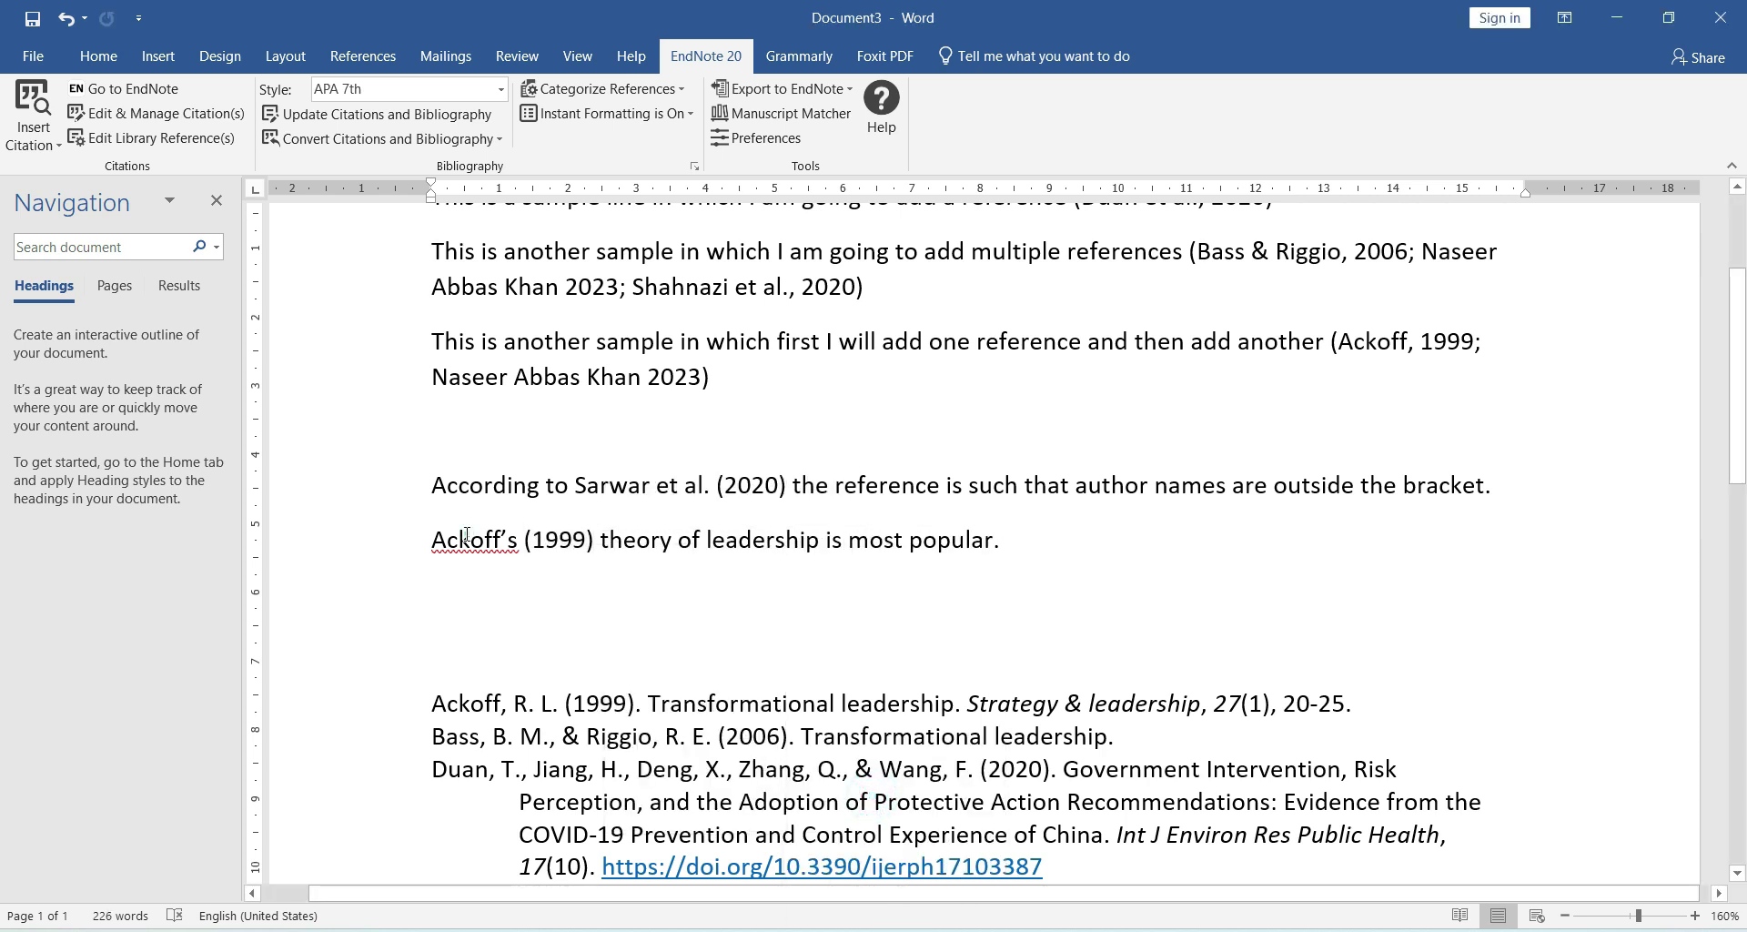
left_click(507, 537)
left_click(571, 540)
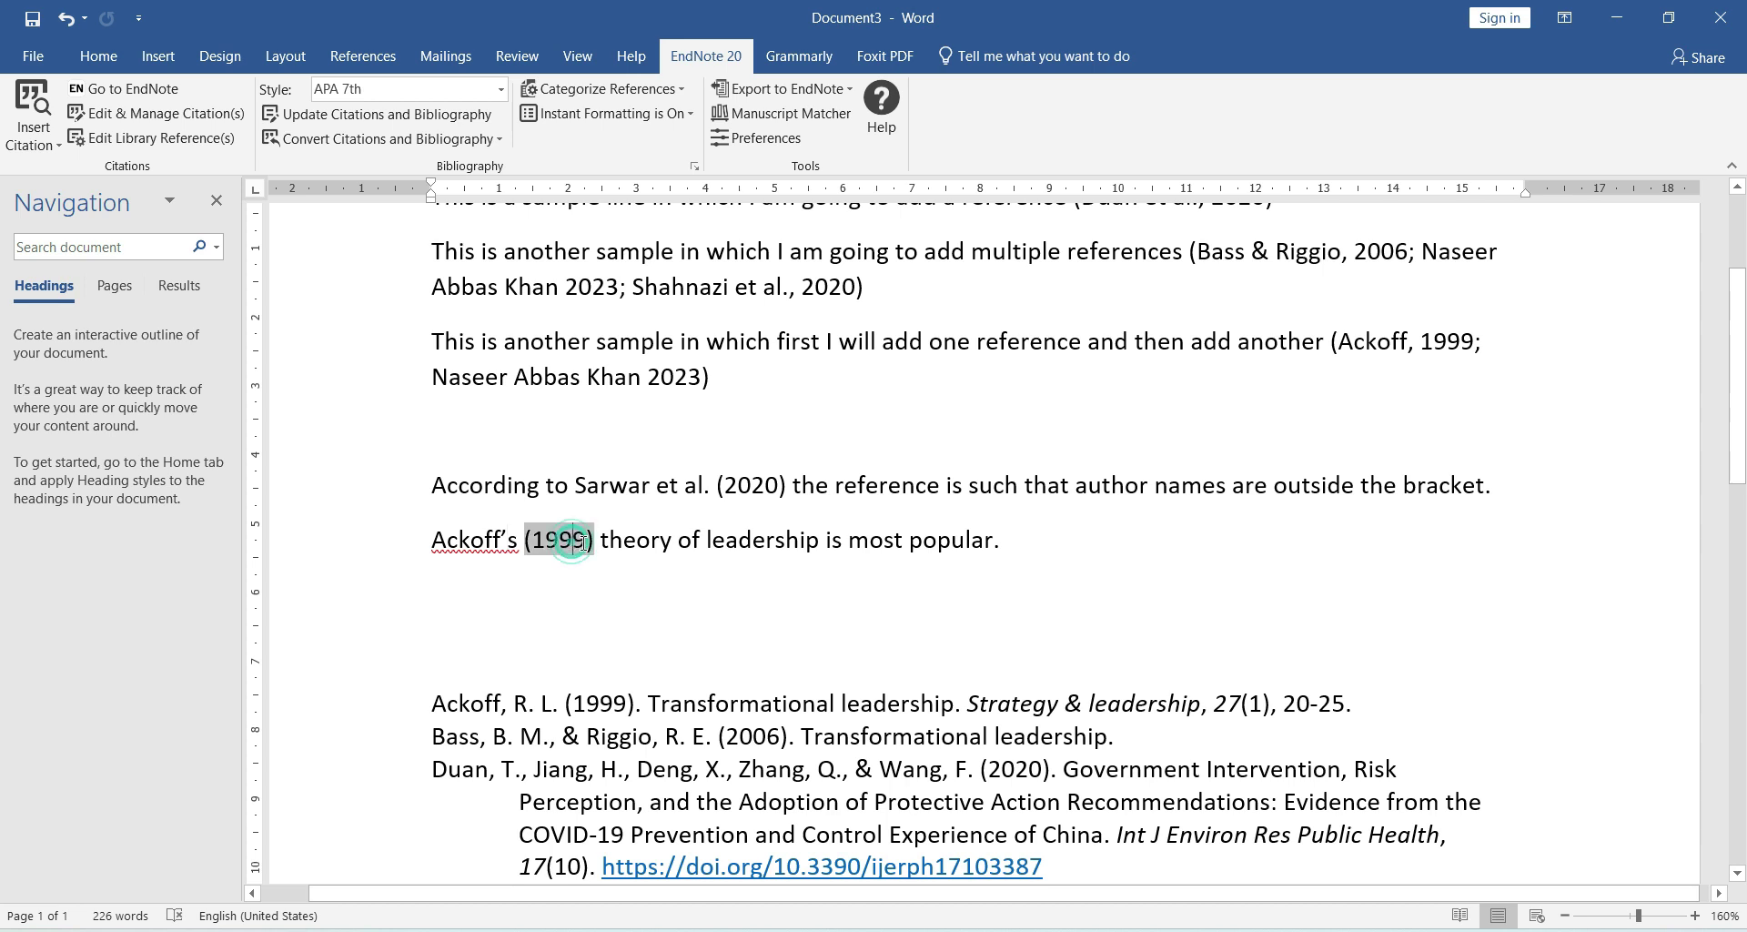
Step: Insert the citation of EndNote's 1999 "Two decades of research and development in transformational leadership" reference in a new Word paragraph
left_click(1026, 538)
key("Return")
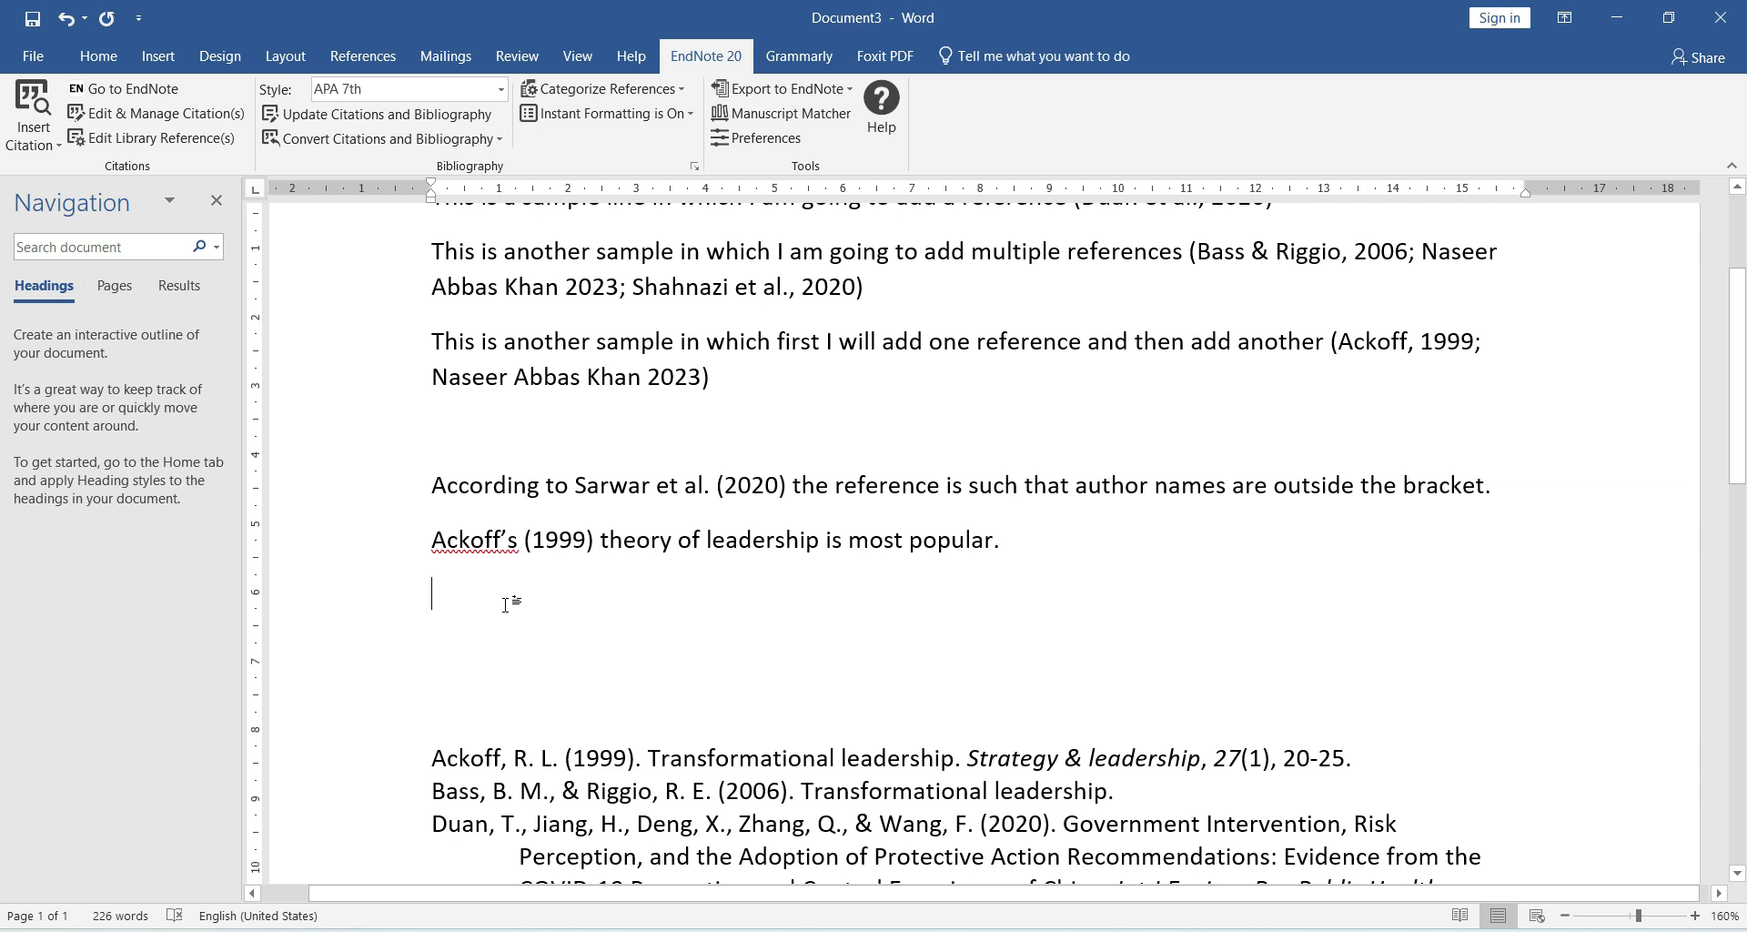
key("alt+Tab")
left_click(577, 465)
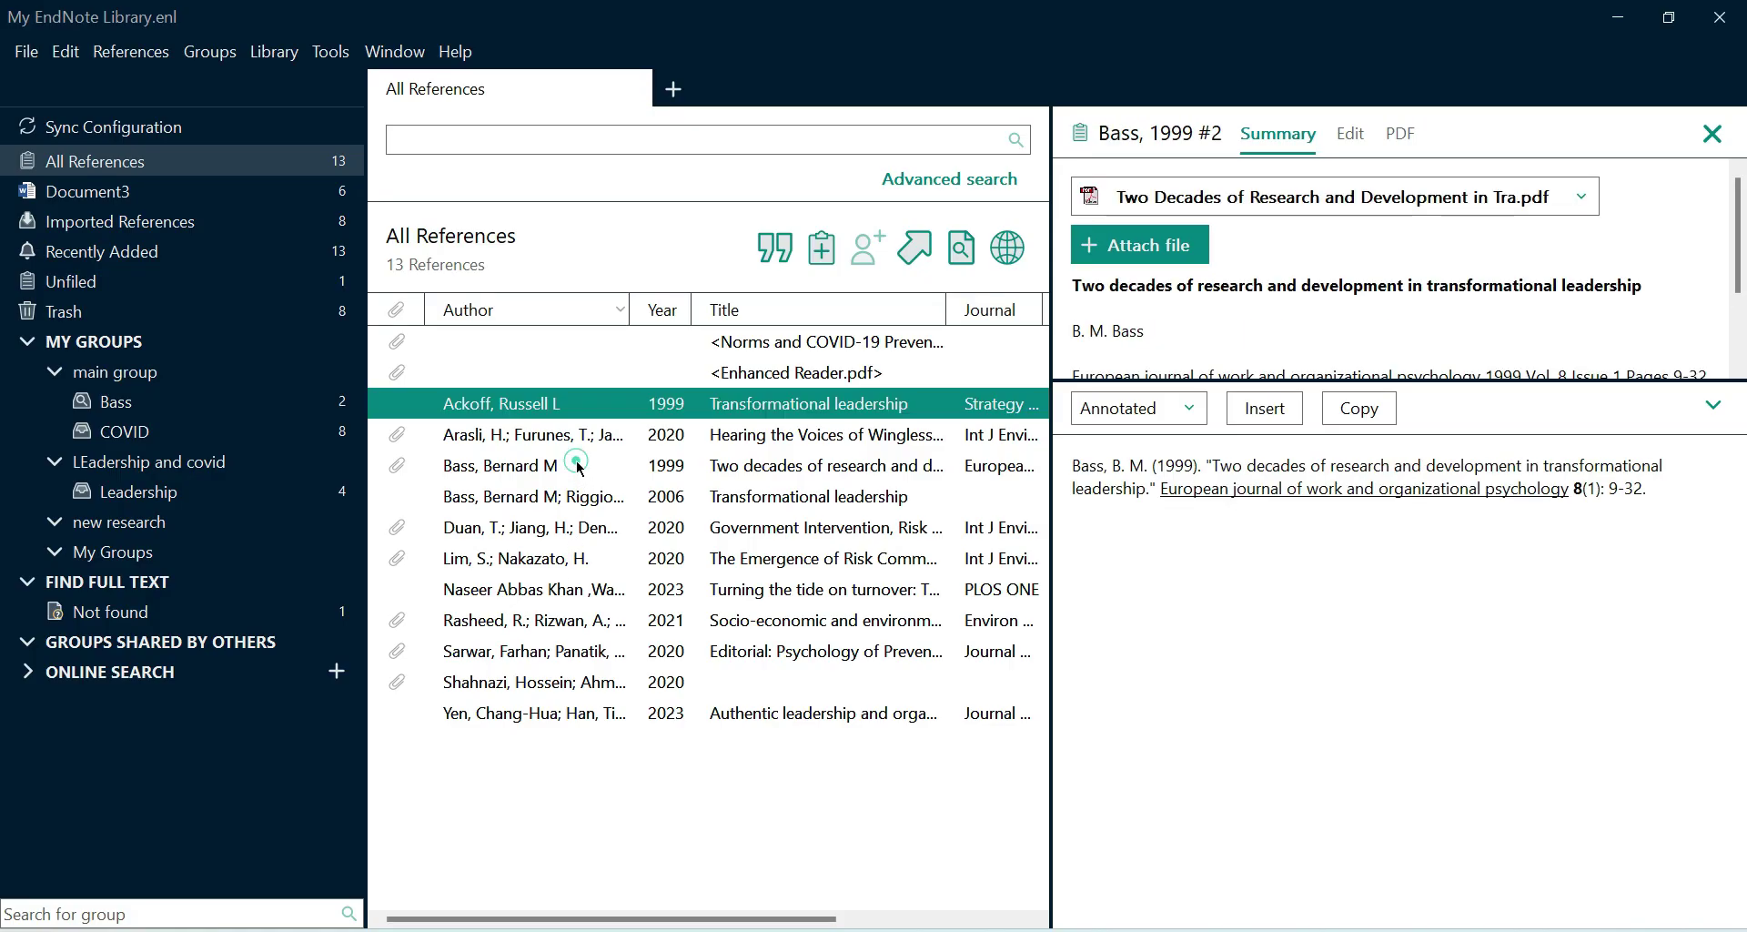
key("alt+Tab")
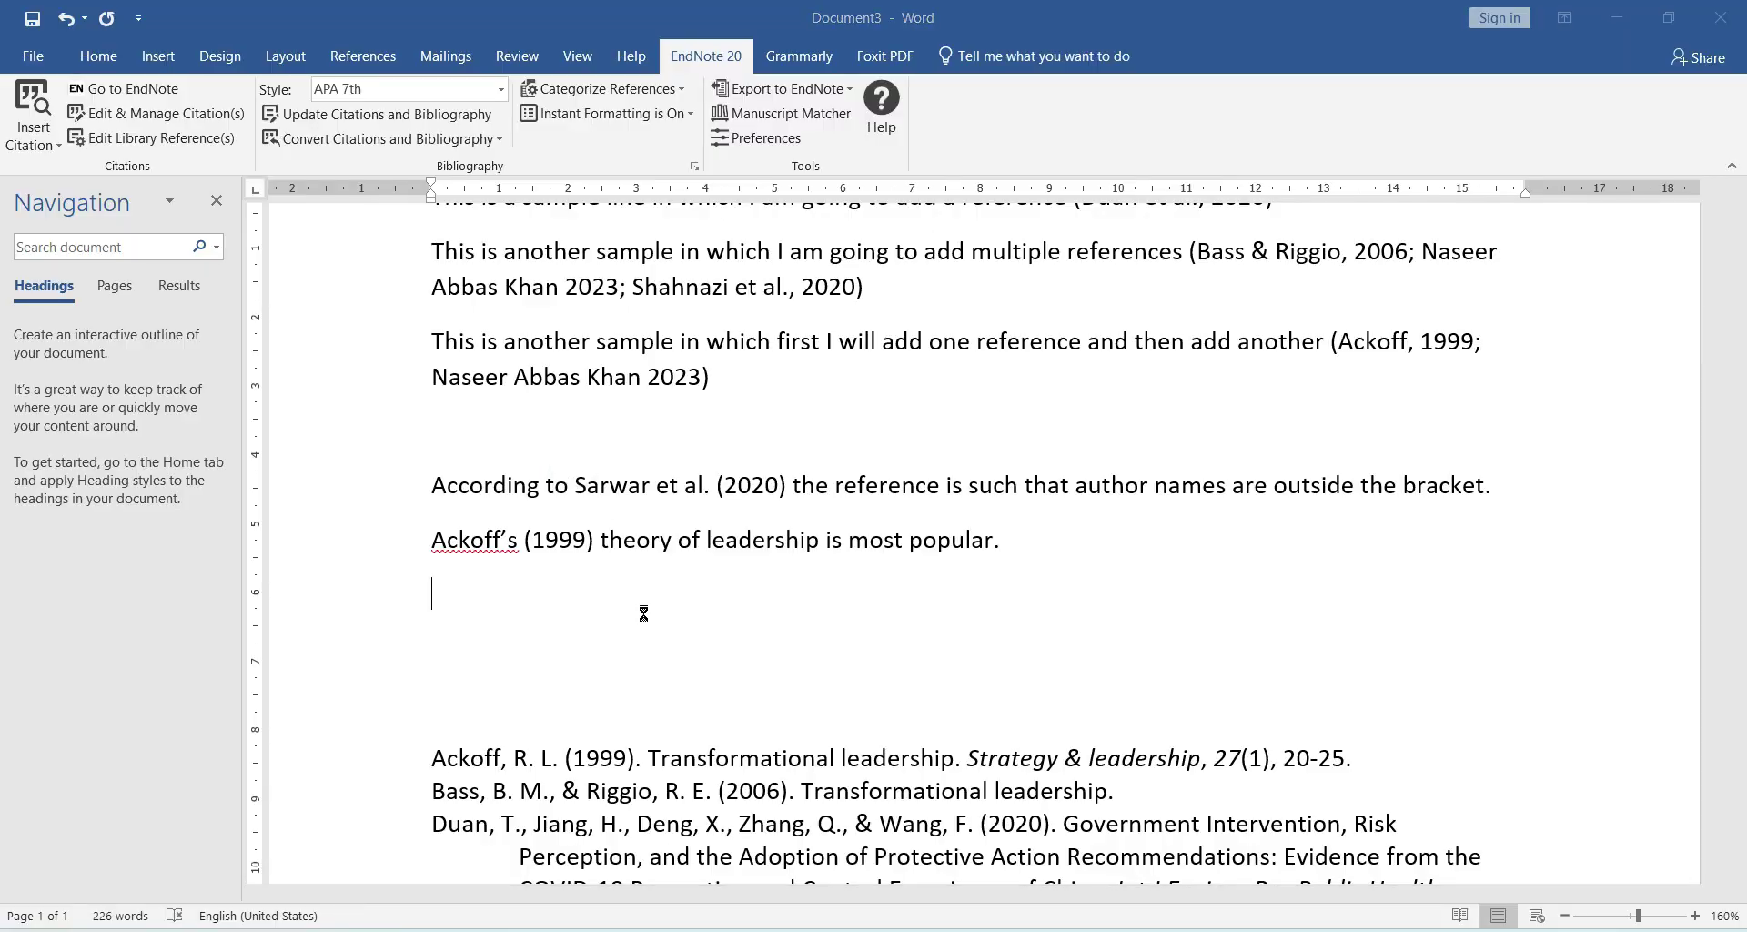
key("alt+2")
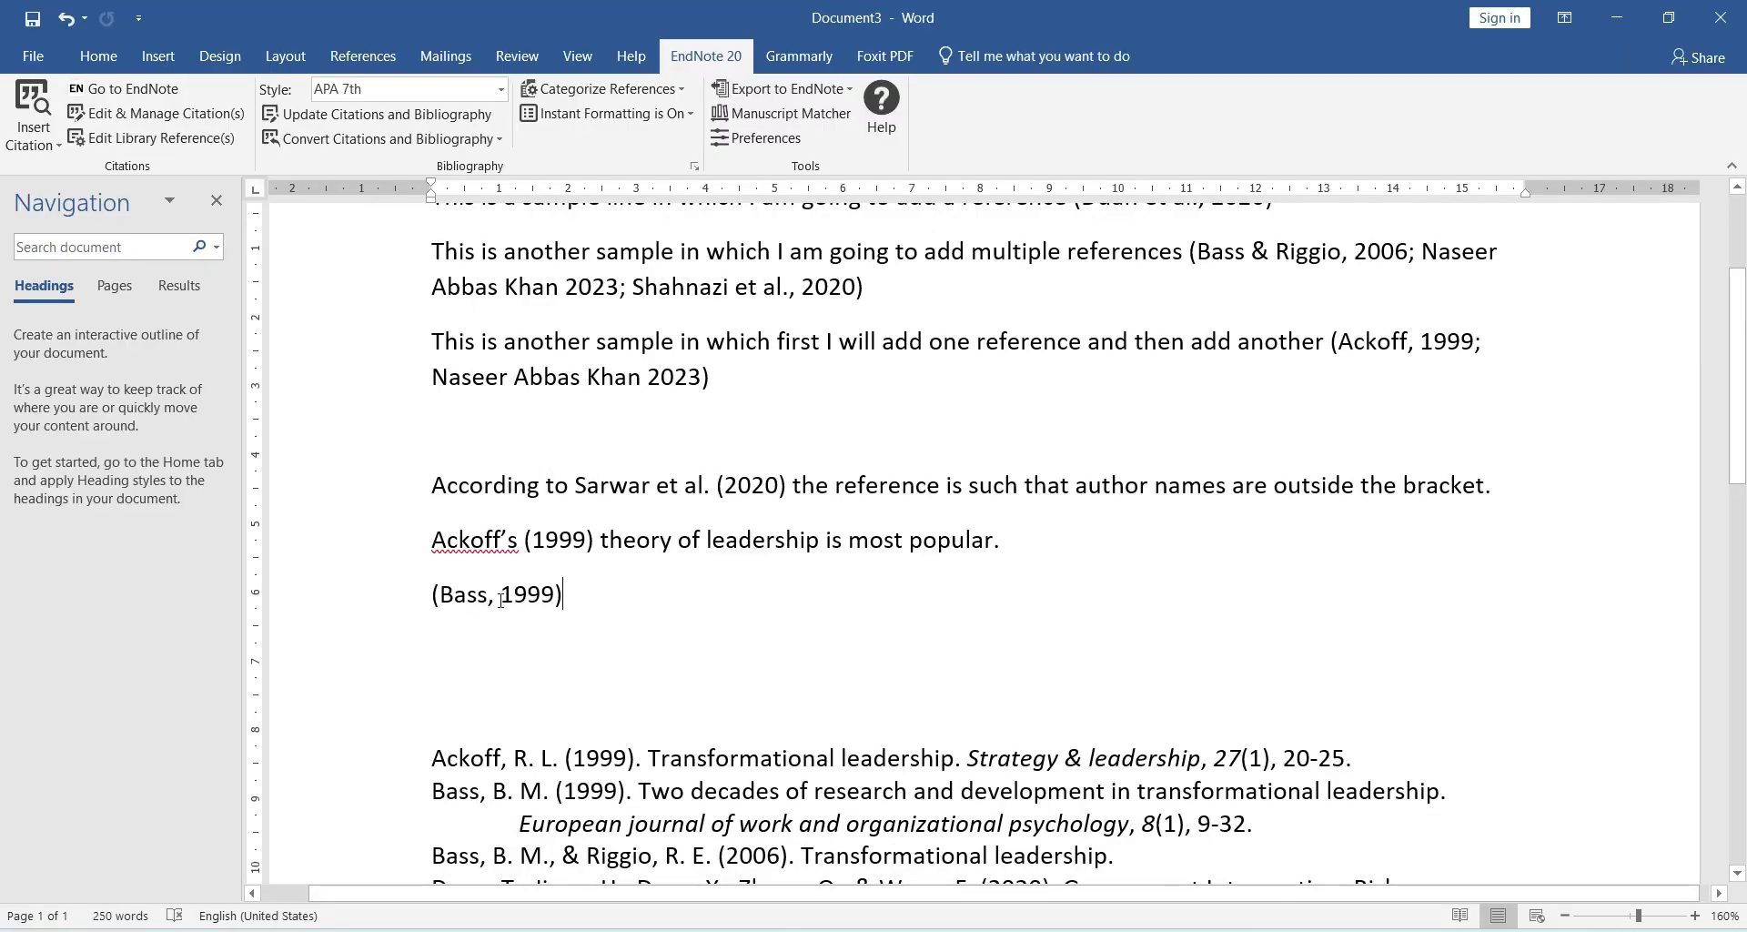
Step: Add pages 23-24 to the newly inserted 1999 citation through EndNote's Edit & Manage Citations dialog
left_click(501, 596)
right_click(514, 593)
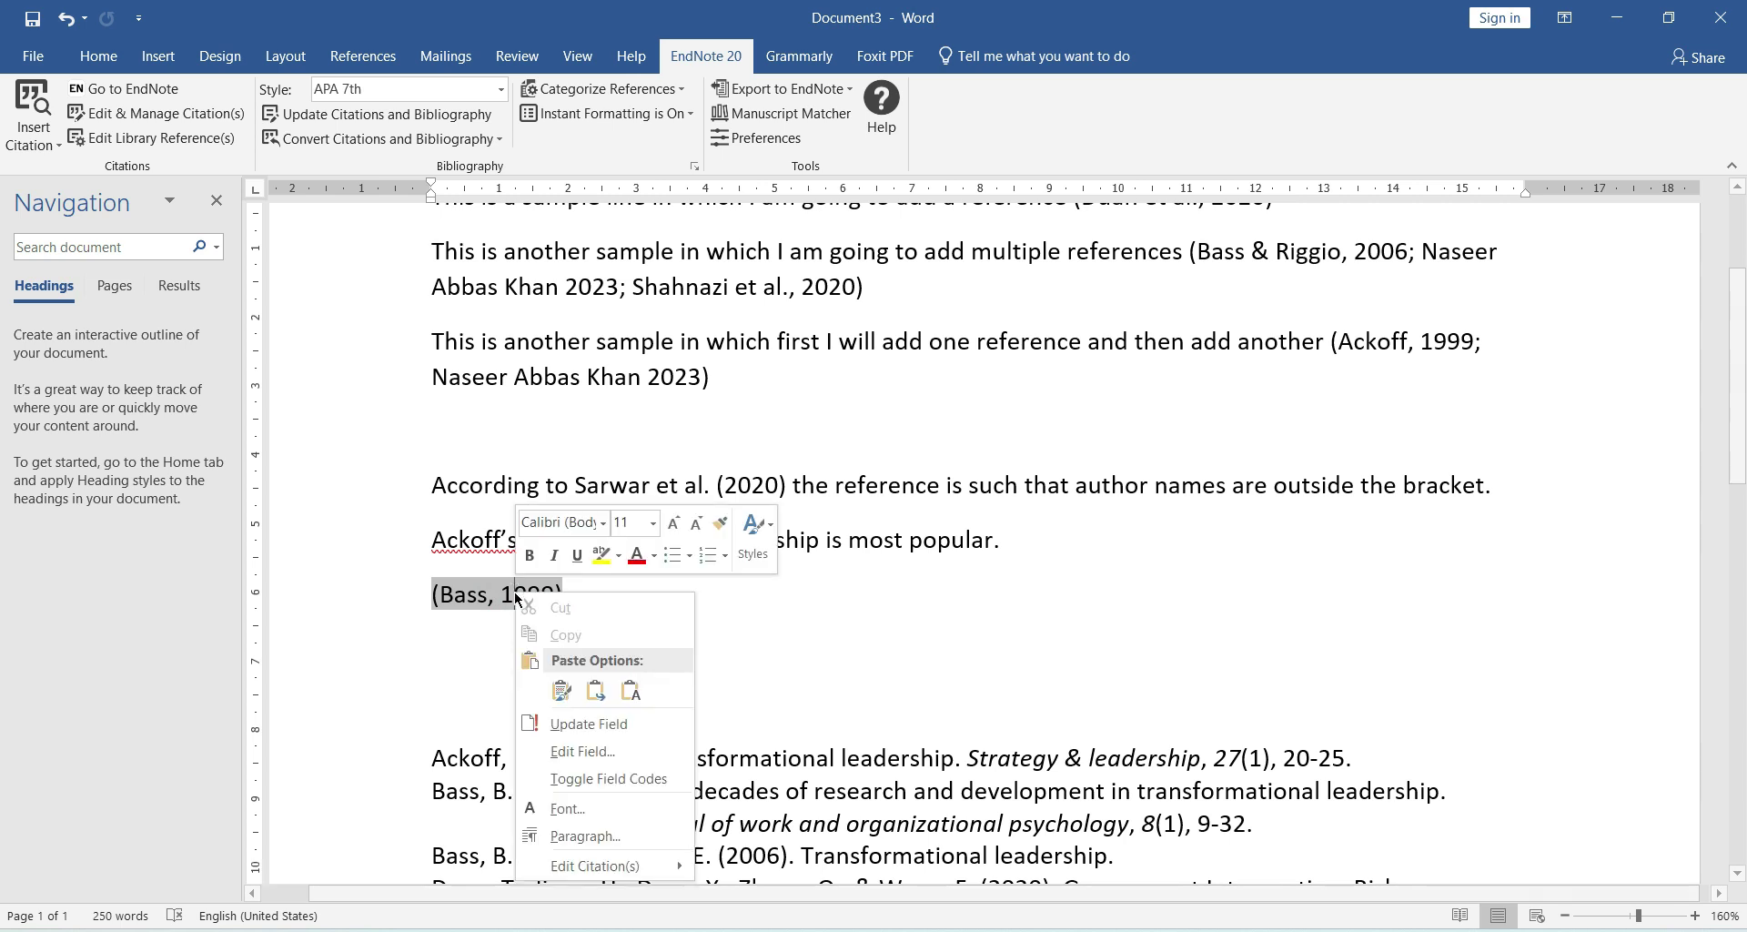
mouse_move(622, 869)
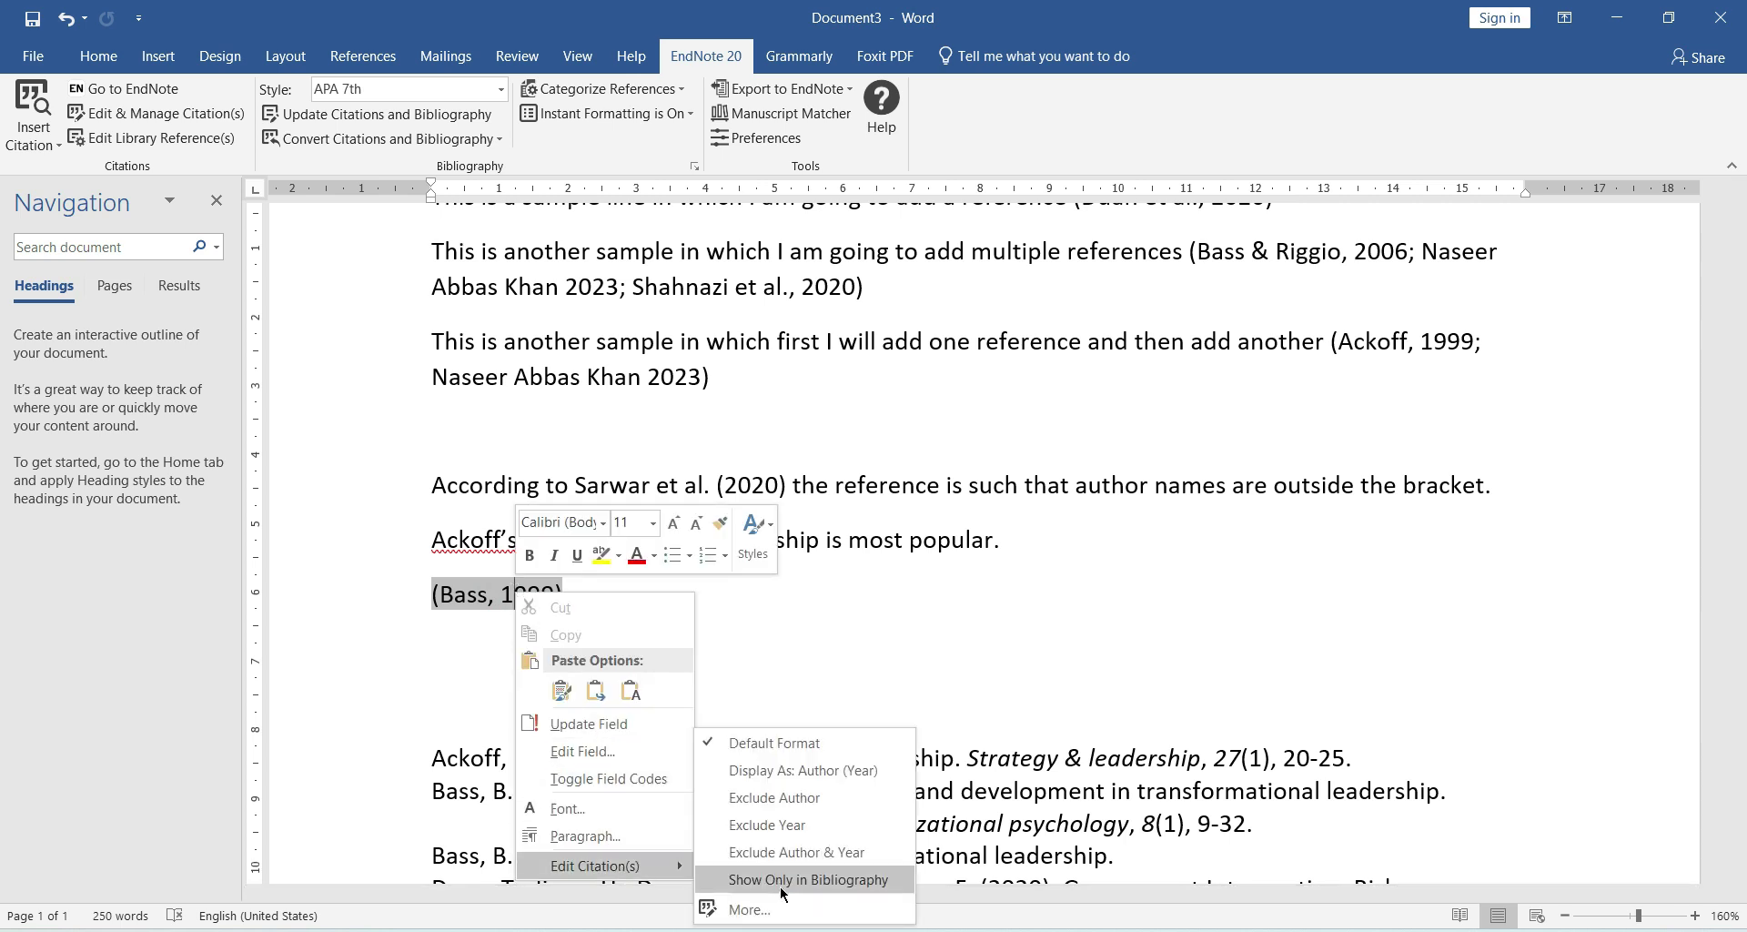
left_click(796, 910)
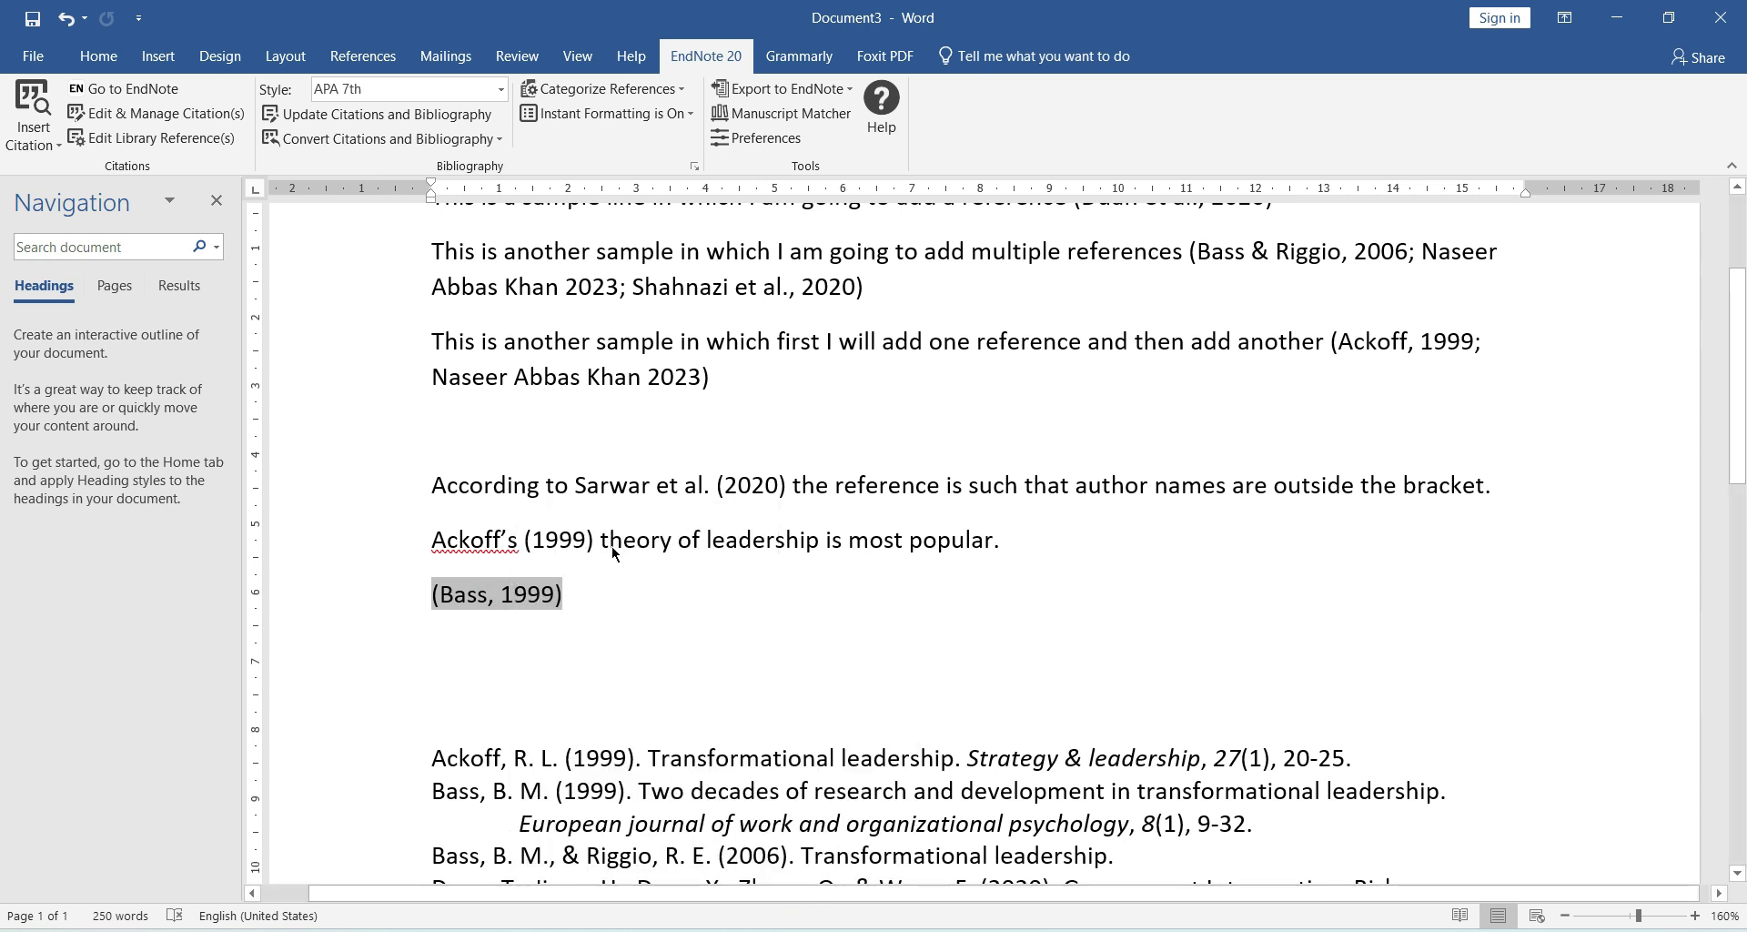
left_click(654, 547)
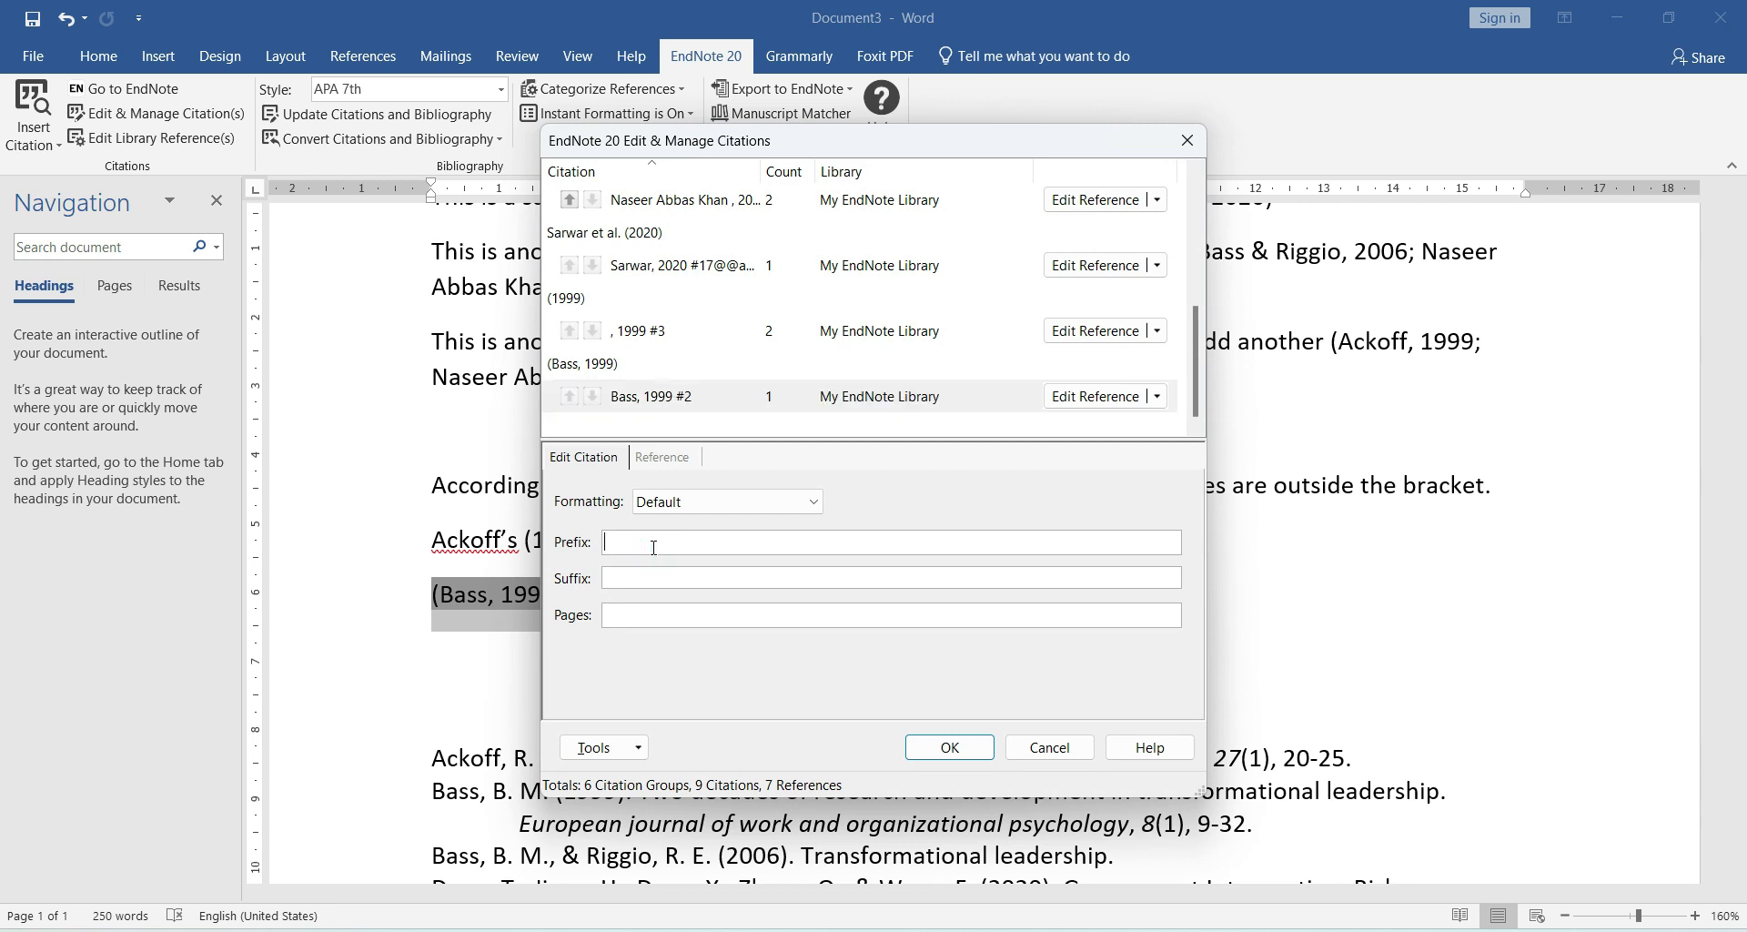
left_click(641, 614)
type("23-24")
left_click(946, 744)
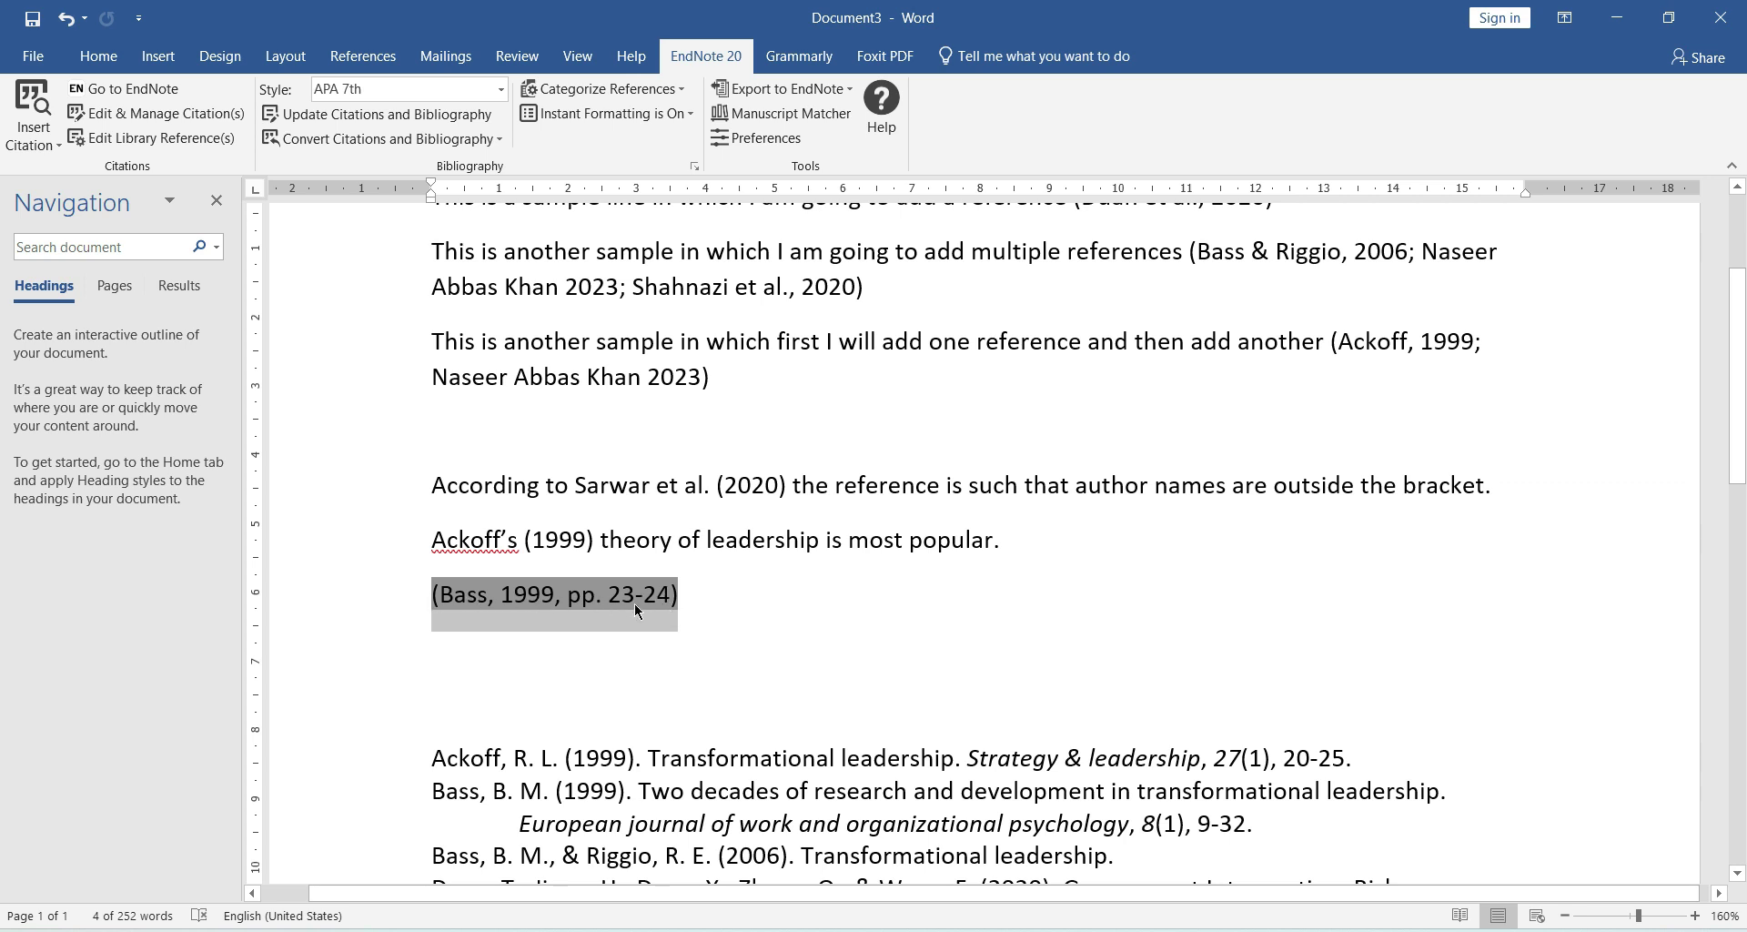
Step: Switch the document's citation style to Numbered and review the citations and bibliography
scroll(570, 461, "up", 3)
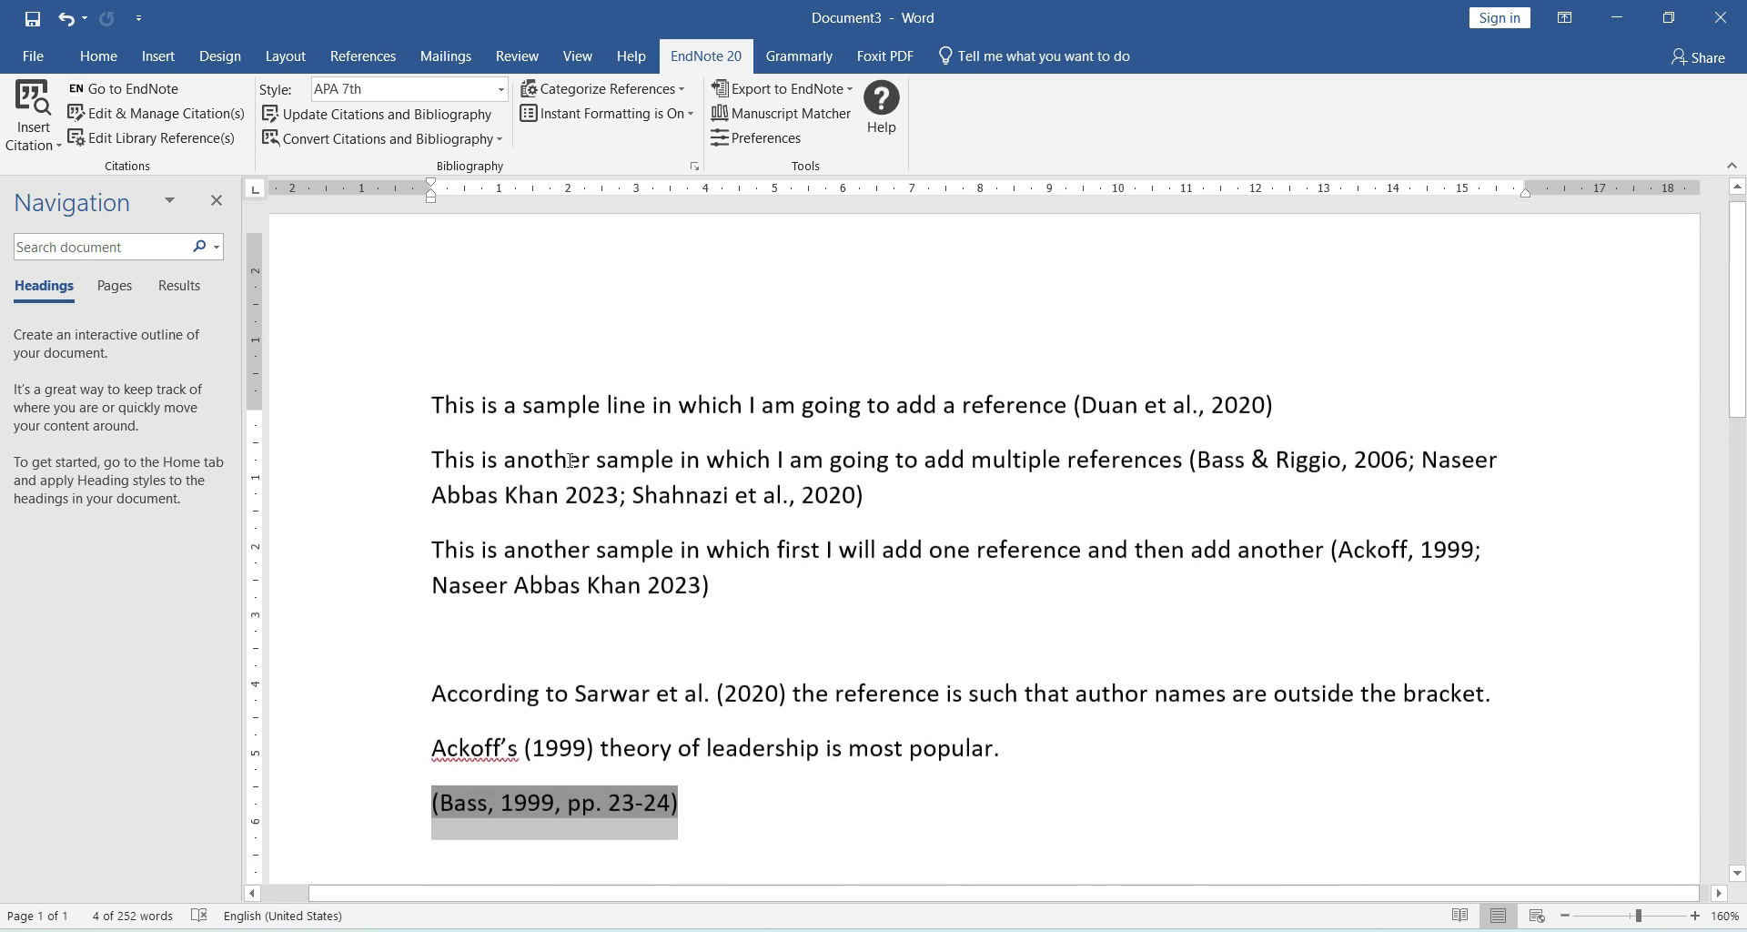
scroll(562, 450, "down", 2)
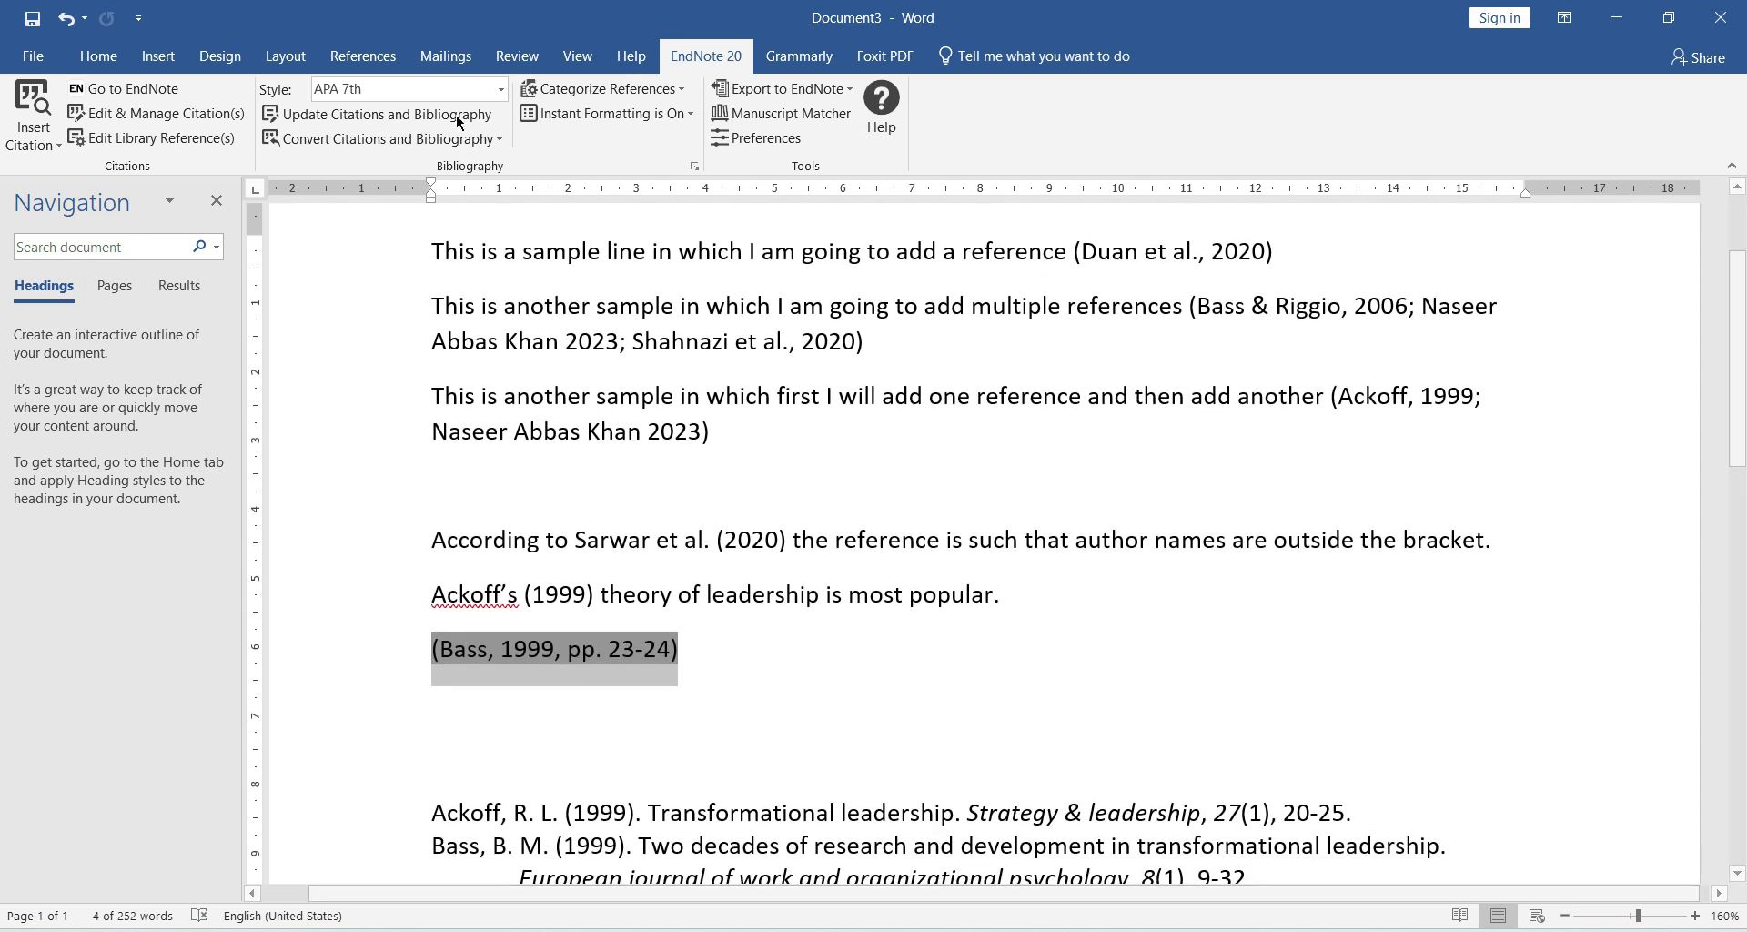
left_click(502, 89)
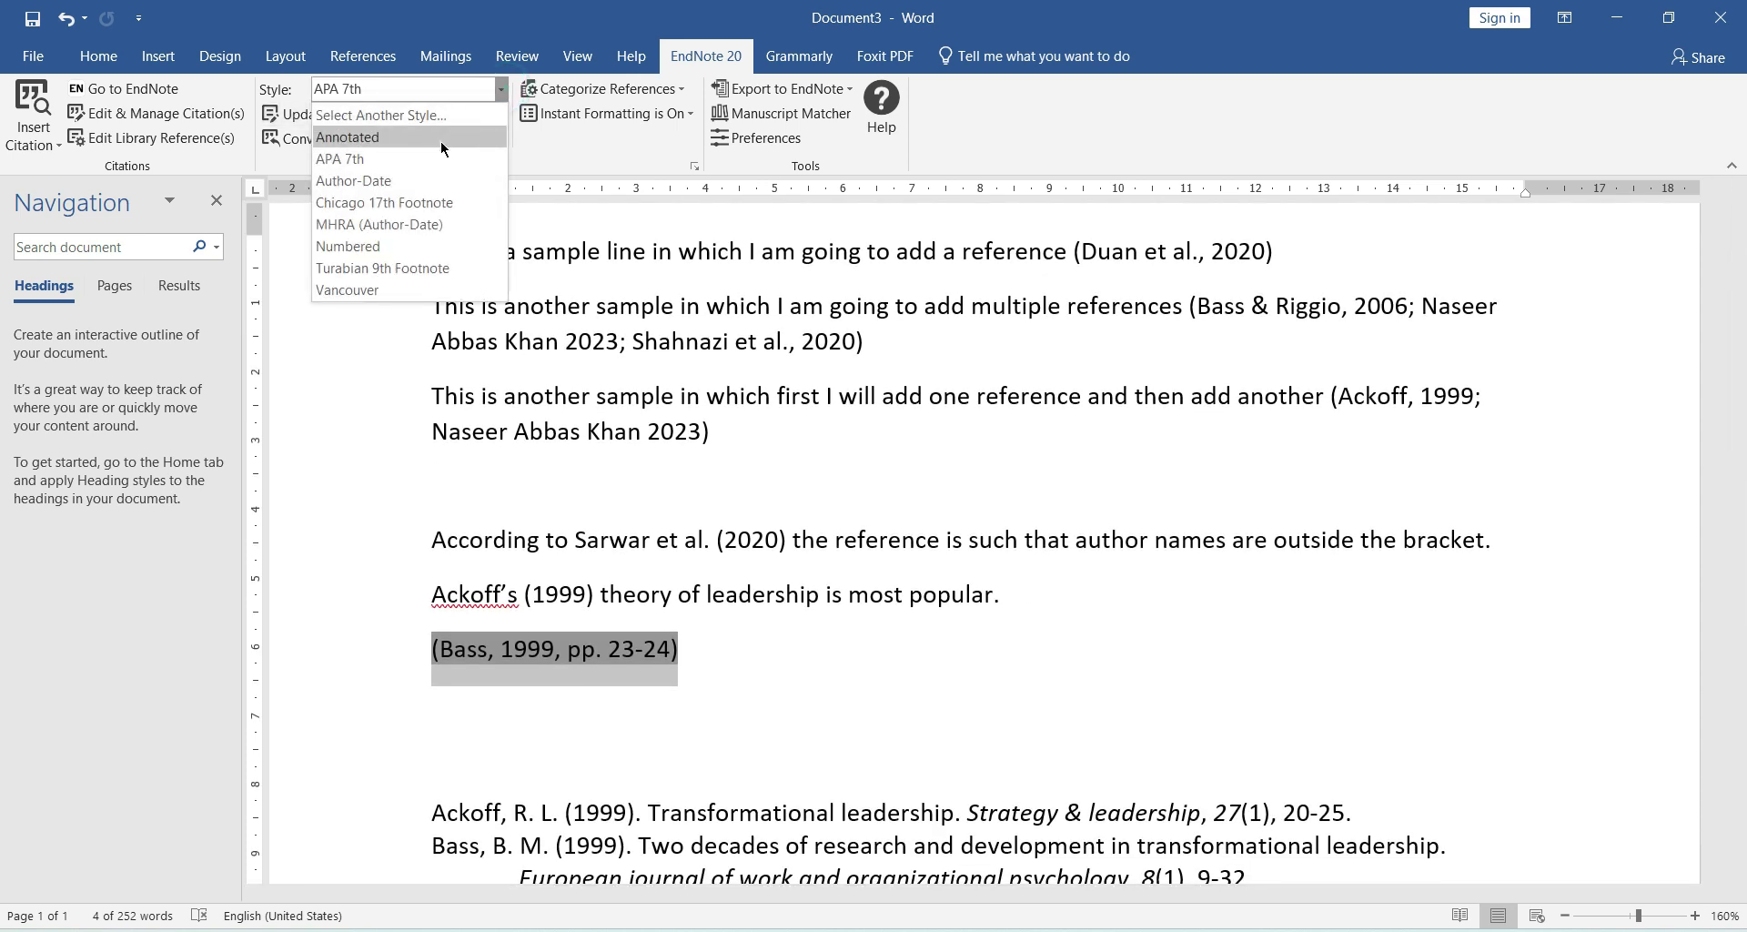
left_click(389, 245)
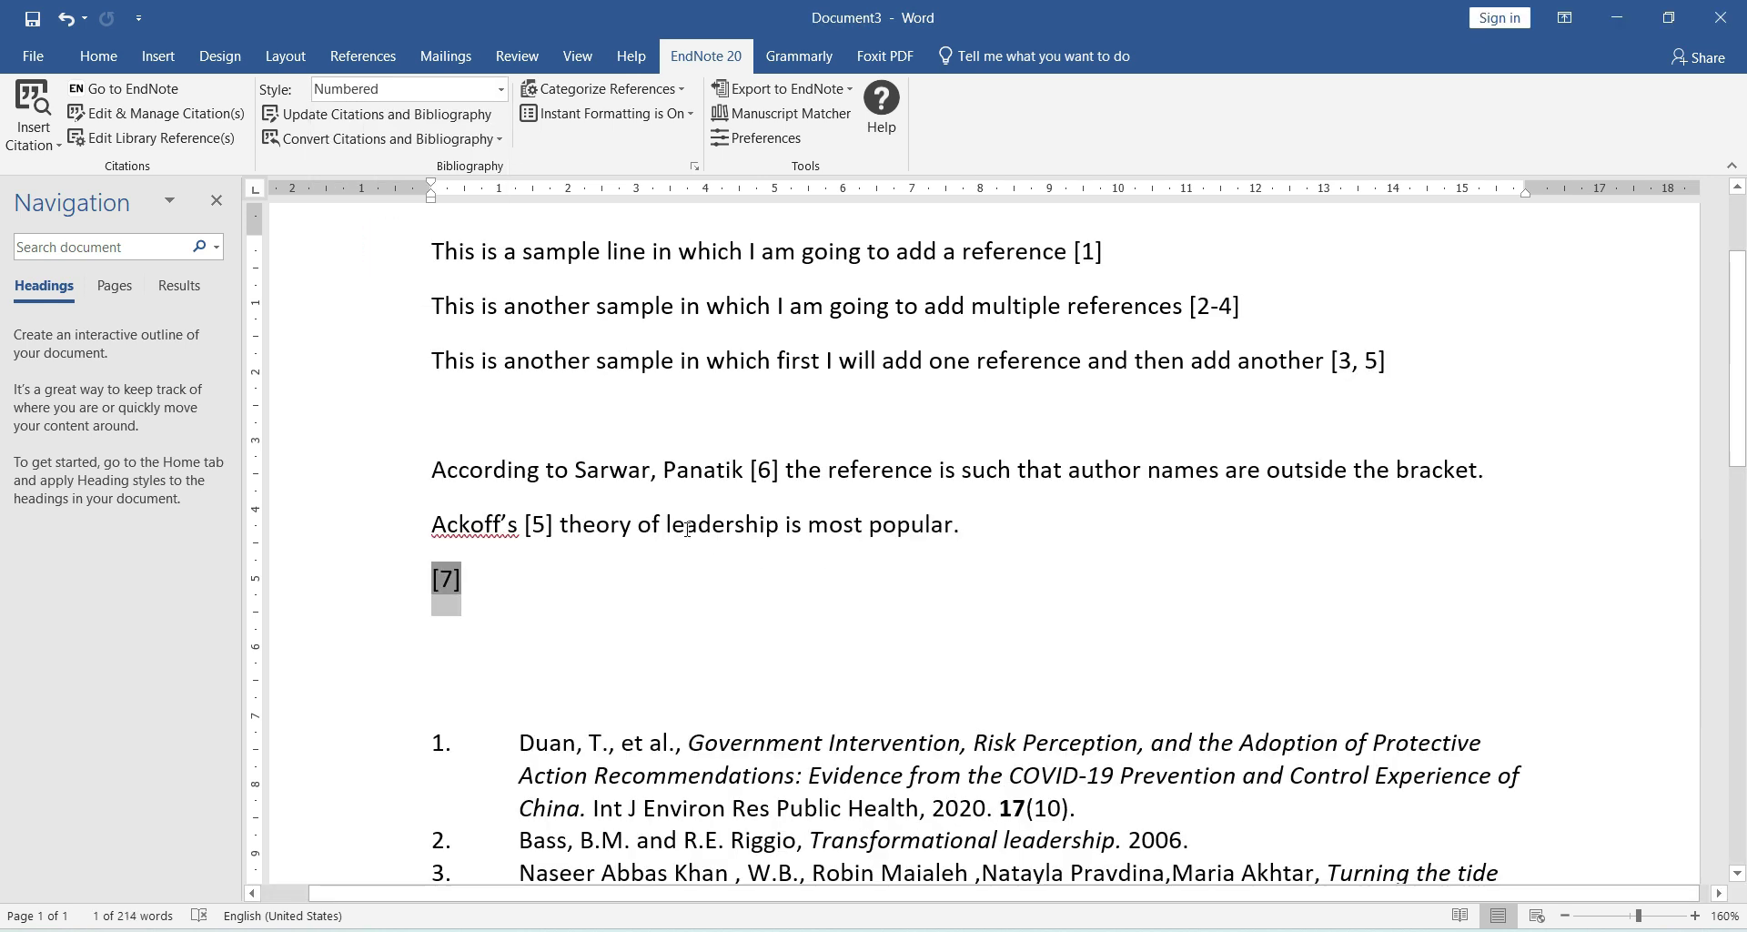
scroll(686, 528, "down", 5)
scroll(687, 526, "up", 7)
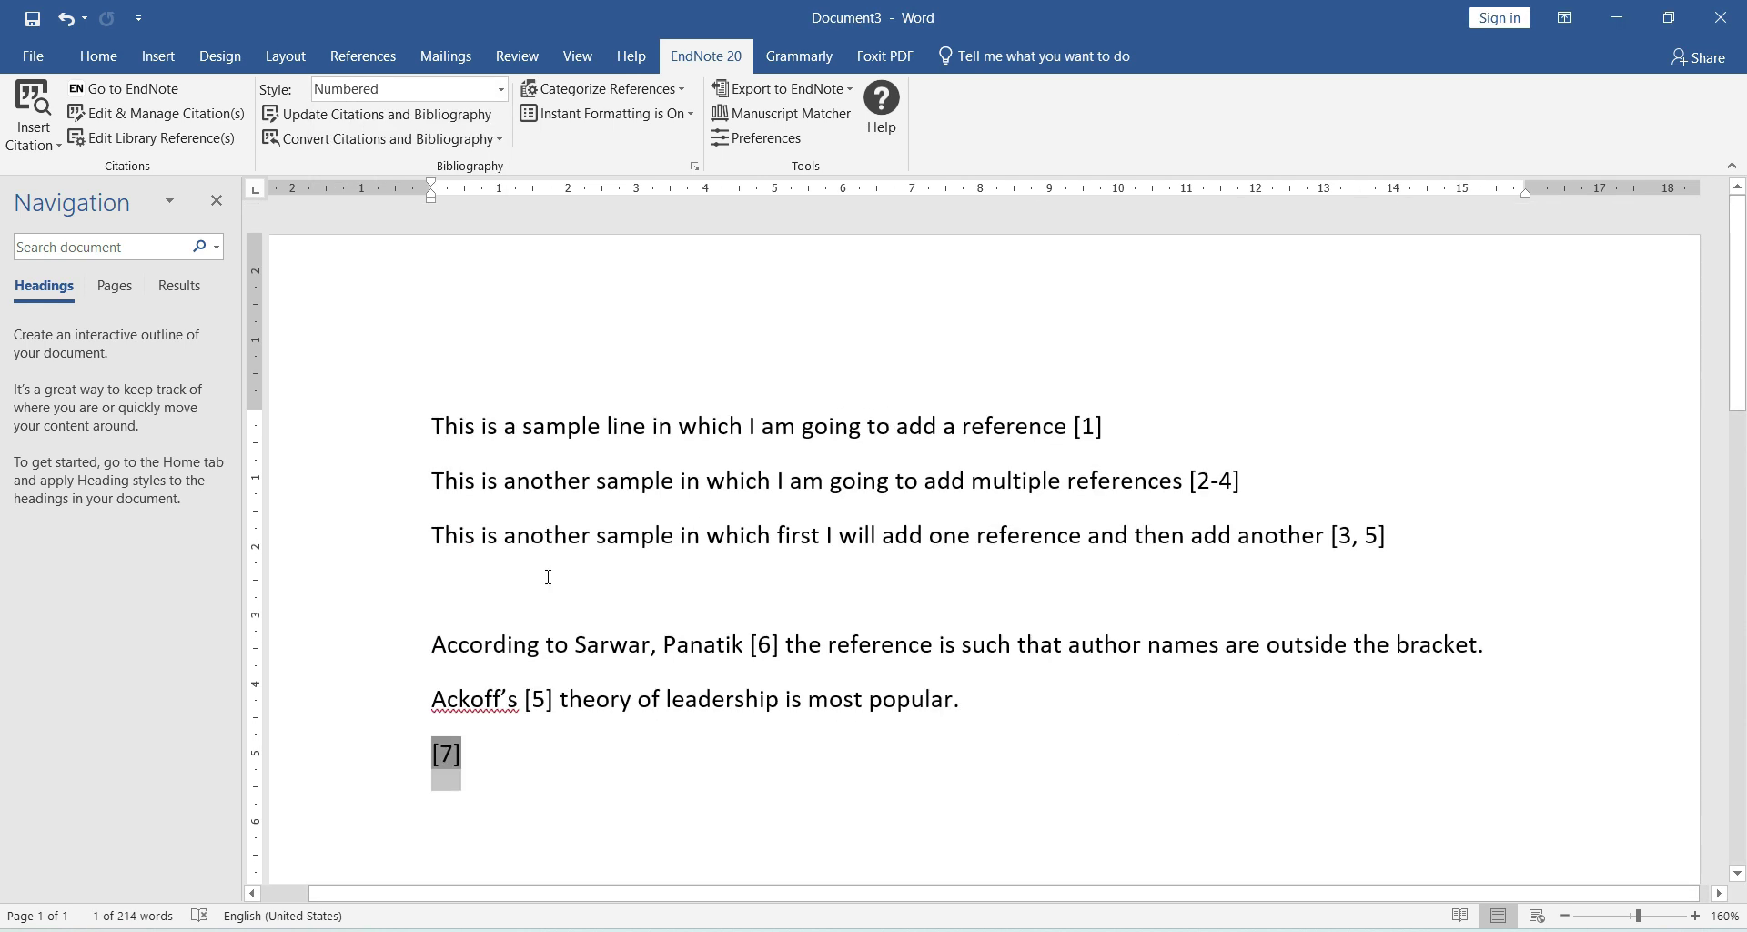
scroll(618, 702, "down", 5)
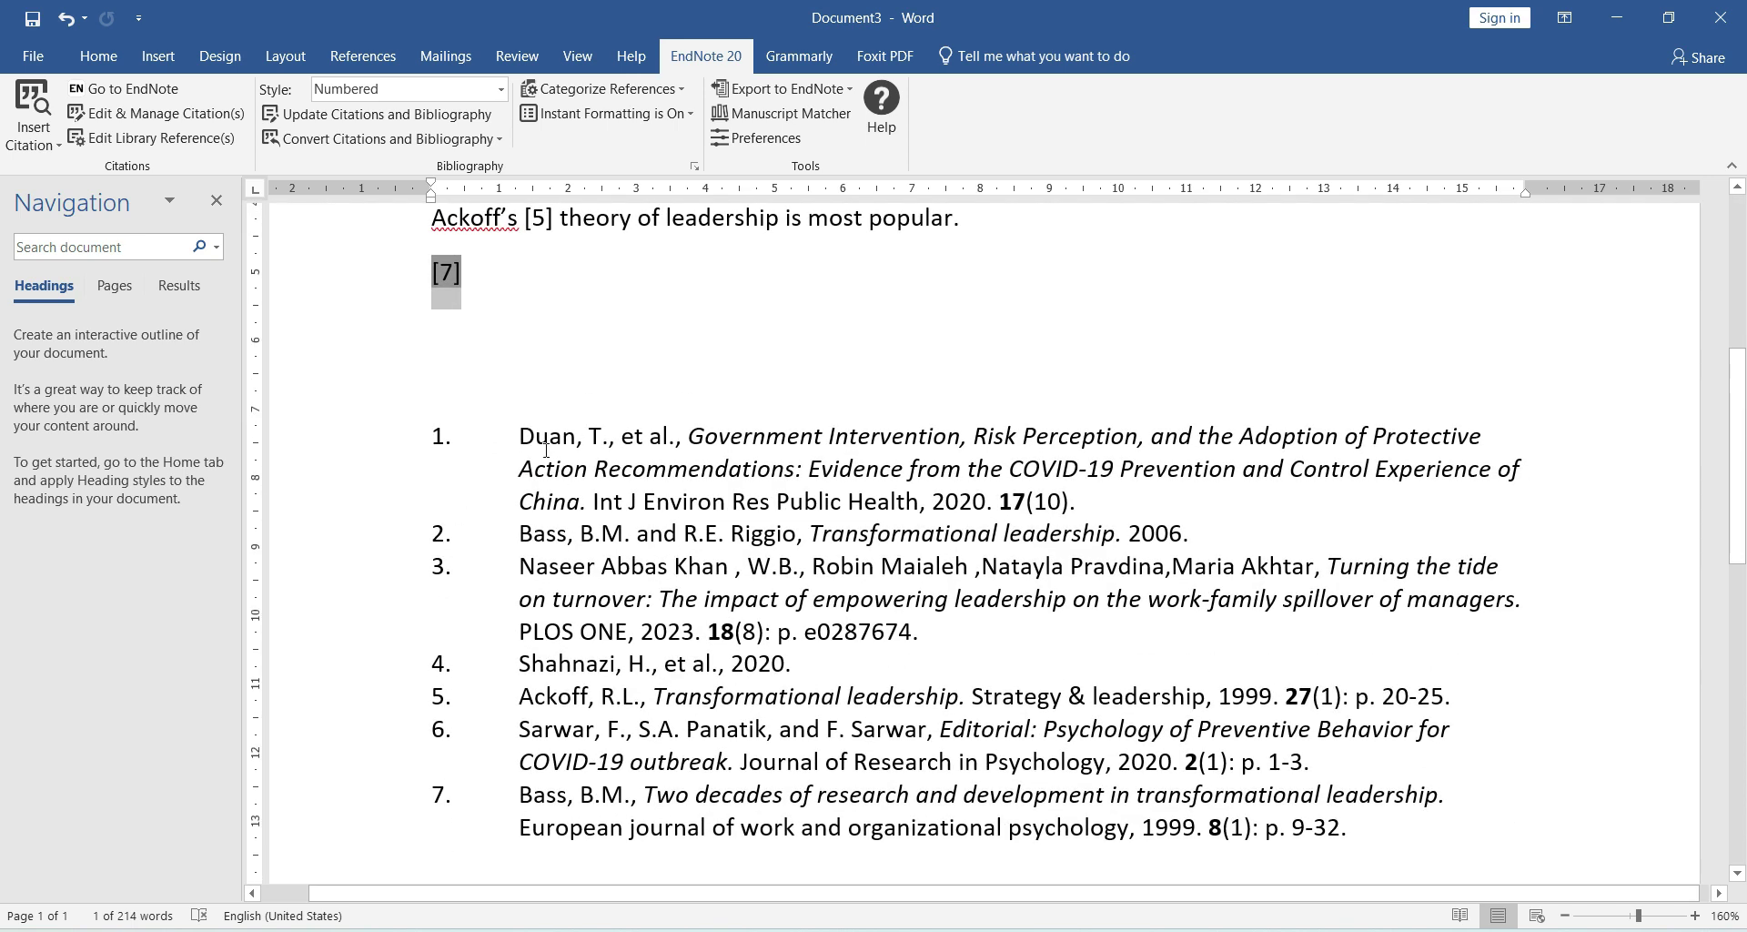
Step: Add the heading "References" on the blank line above the bibliography
left_click(470, 388)
type("Ref")
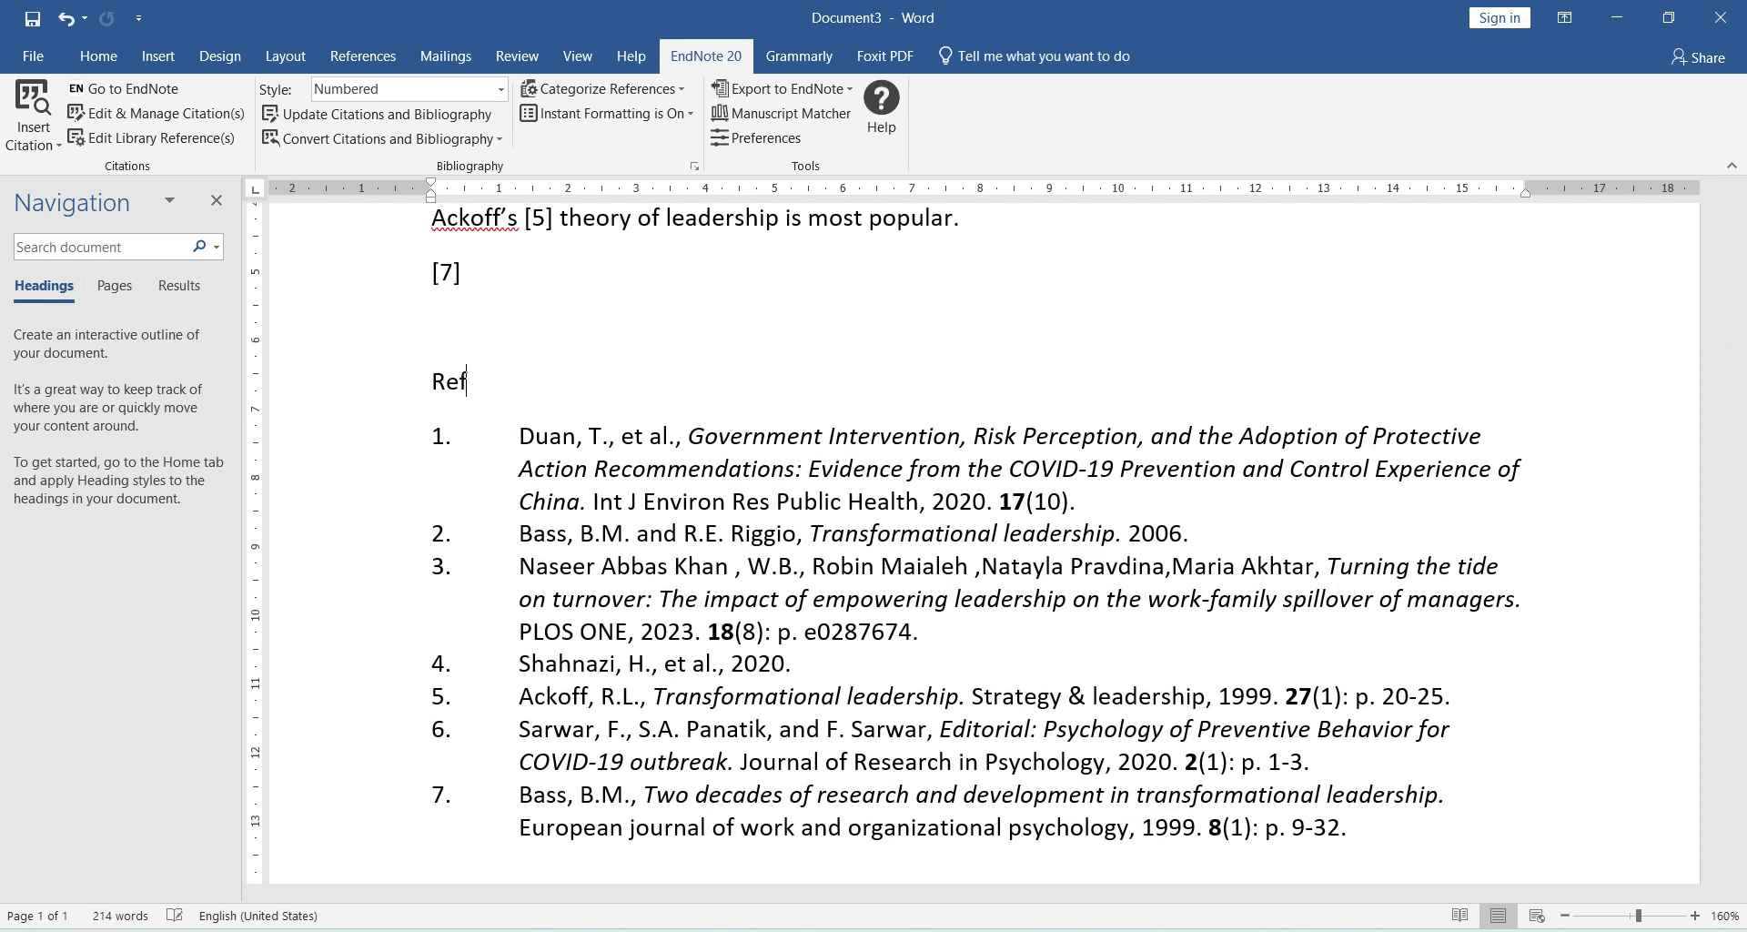
type("erences")
scroll(515, 423, "up", 5)
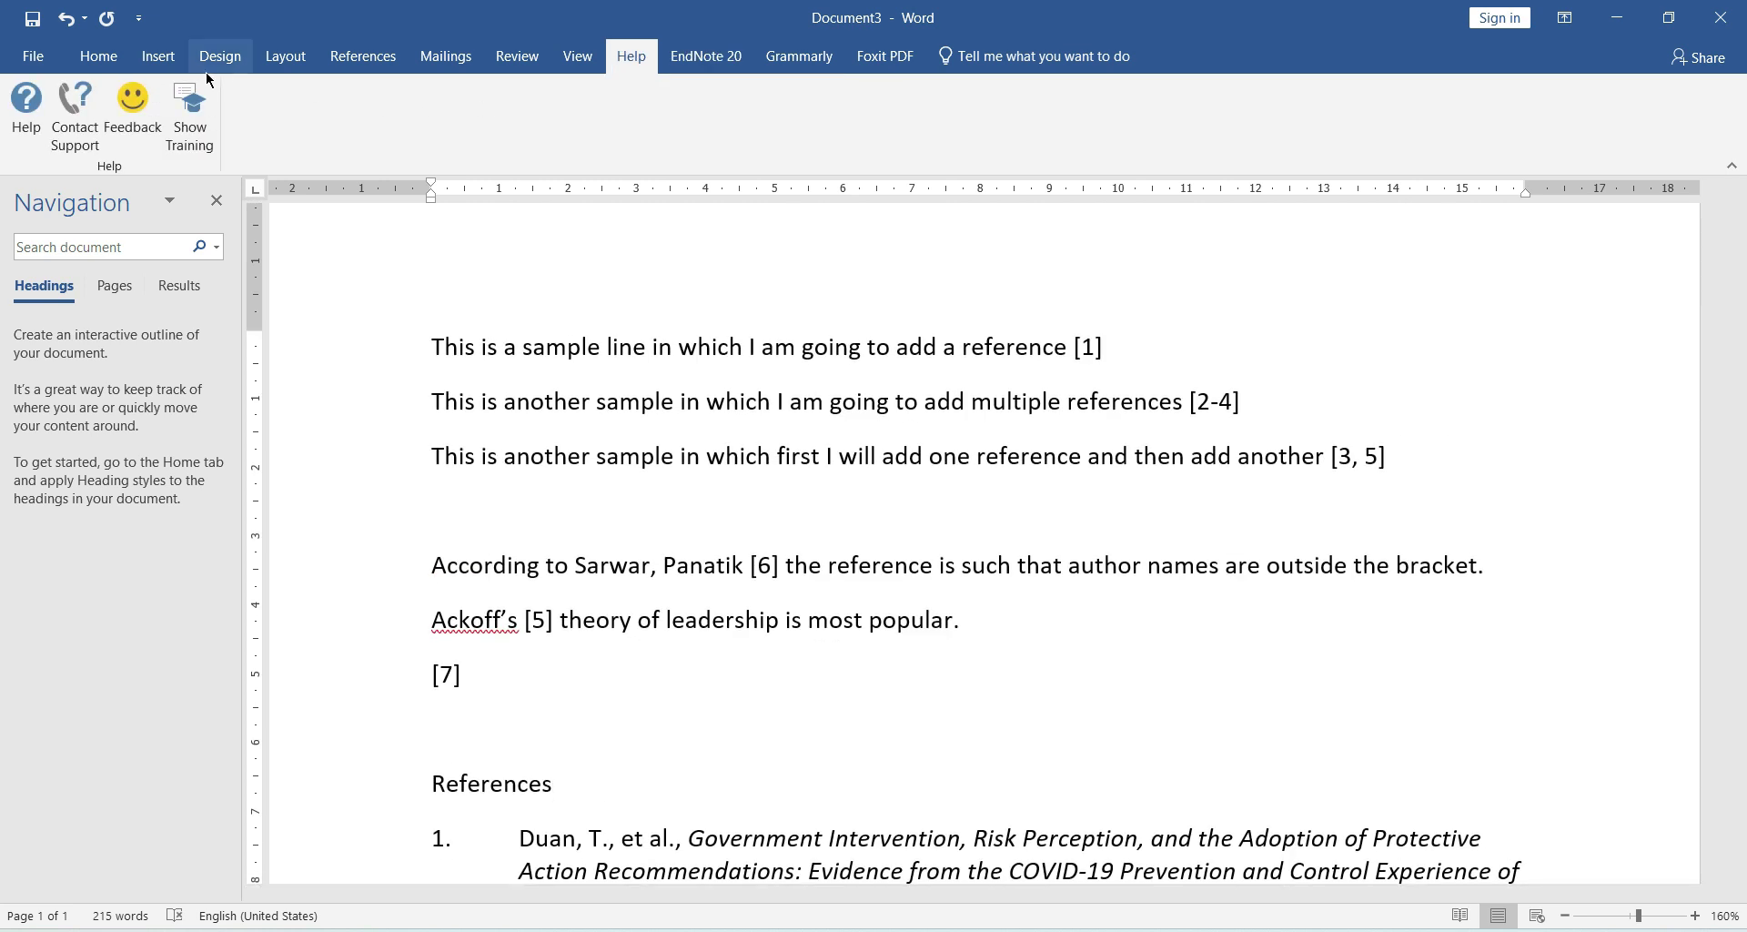
Step: Switch the document's EndNote citation style to Vancouver
left_click(706, 57)
left_click(501, 88)
left_click(373, 289)
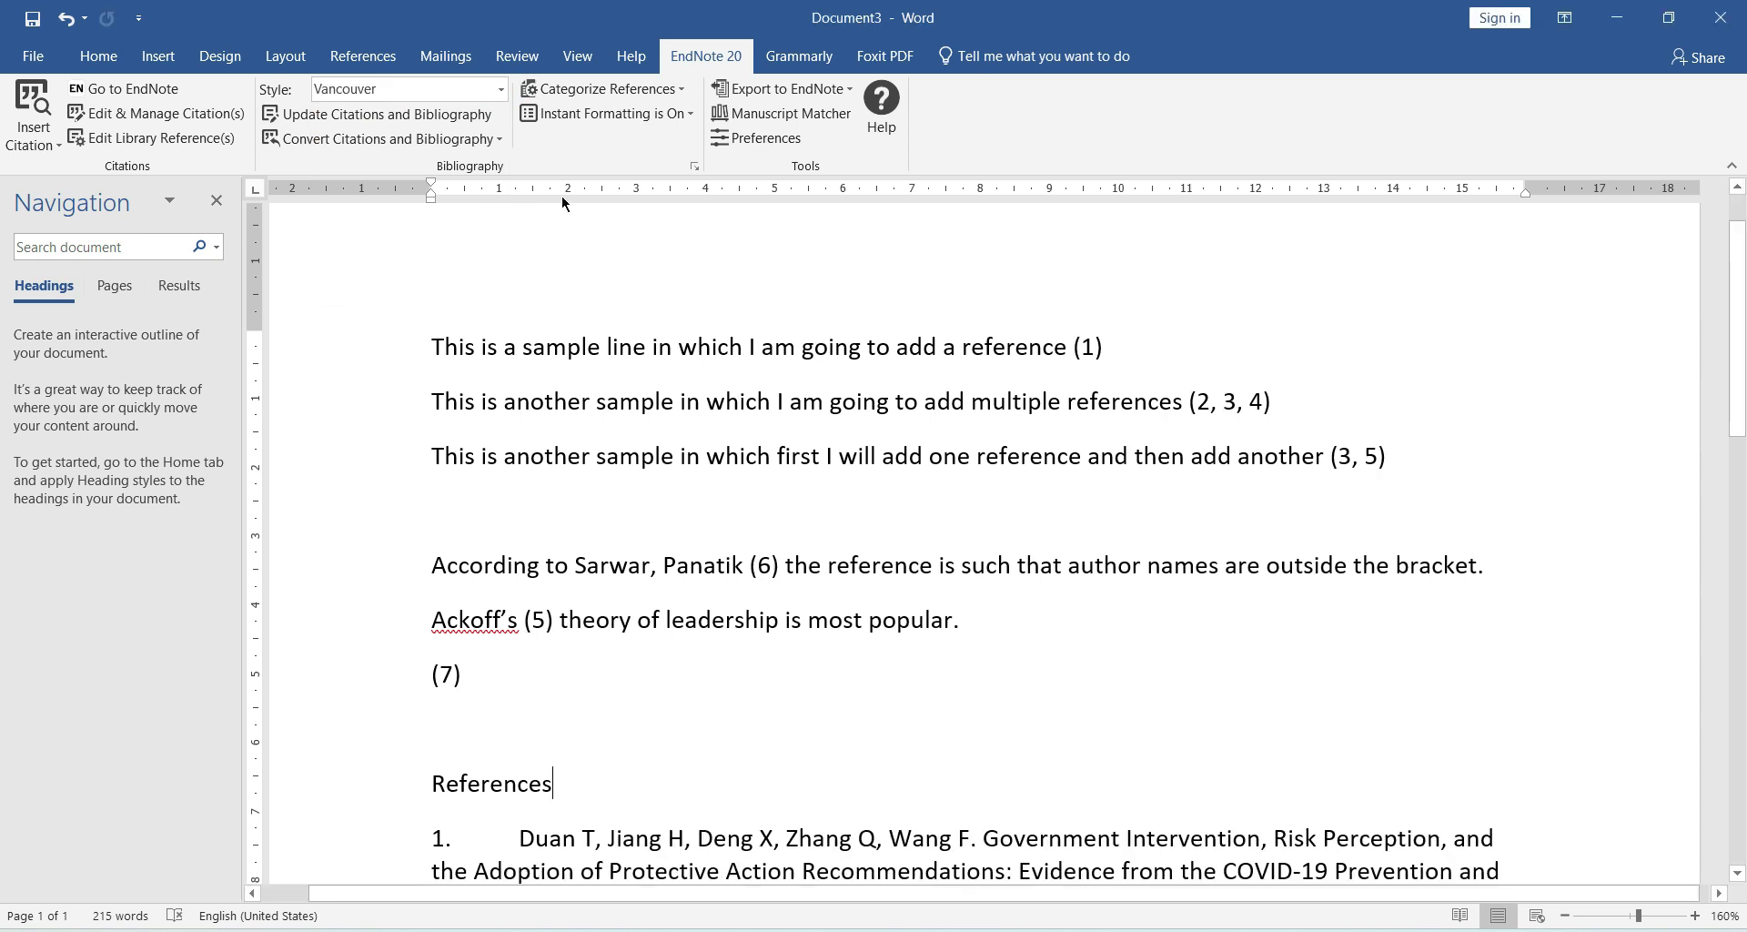
Step: Apply the Harvard style from EndNote's full style list and review the reformatted citations and bibliography
left_click(501, 88)
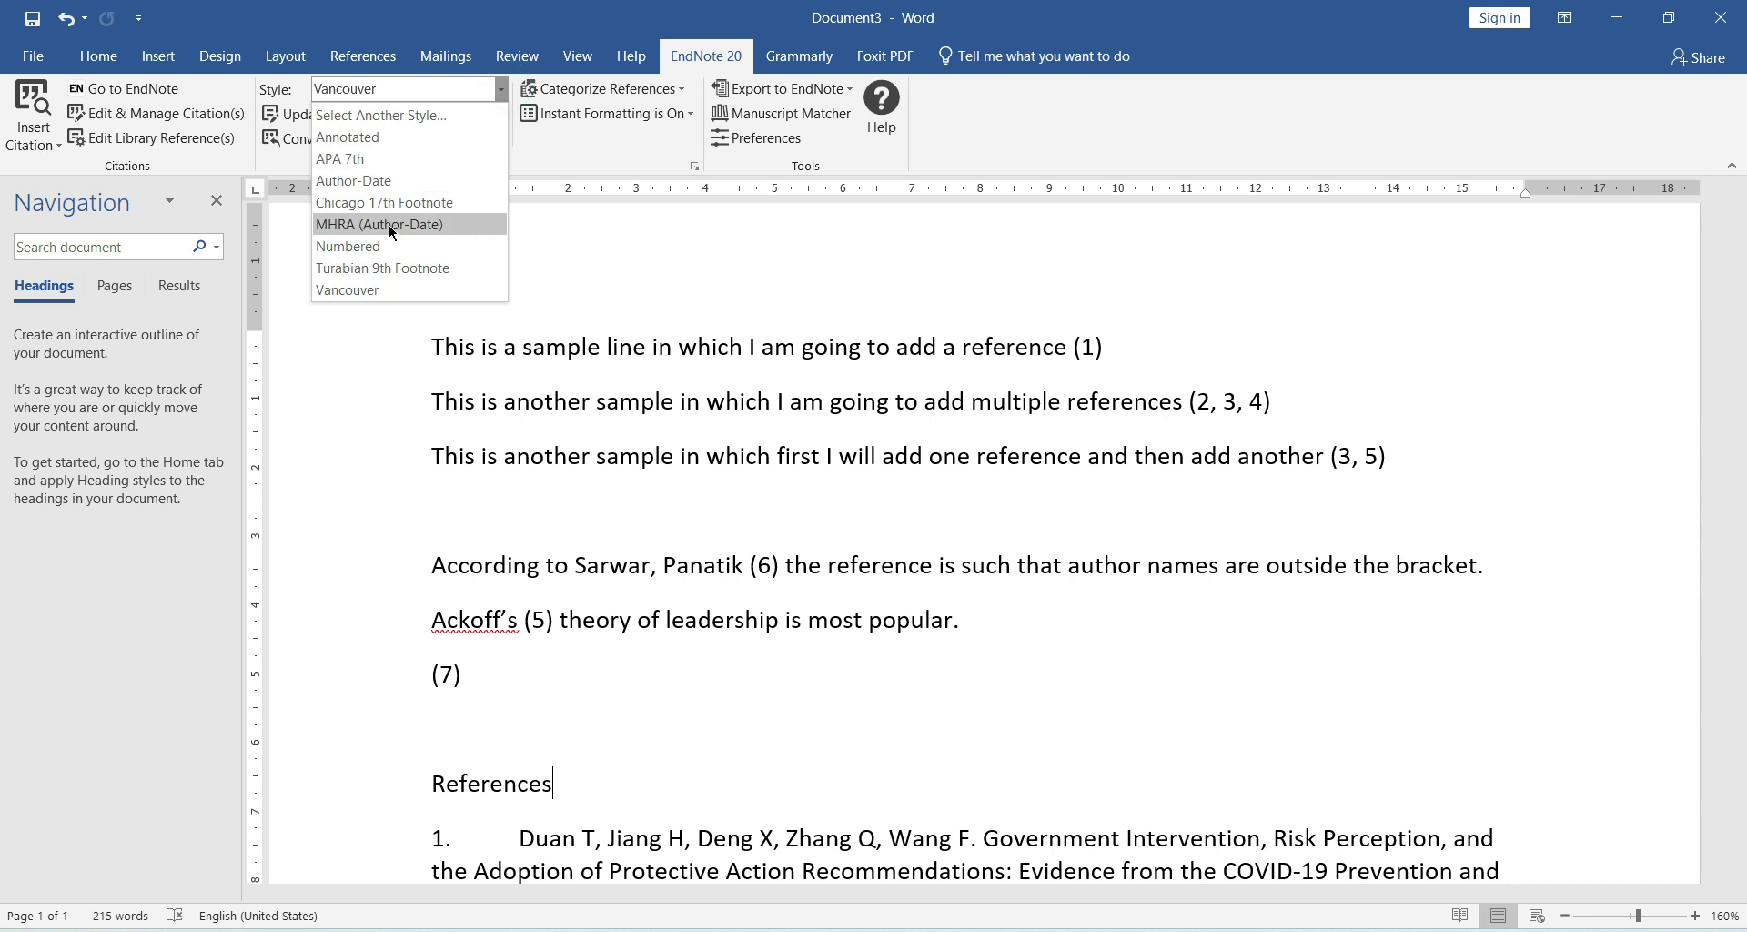
left_click(380, 115)
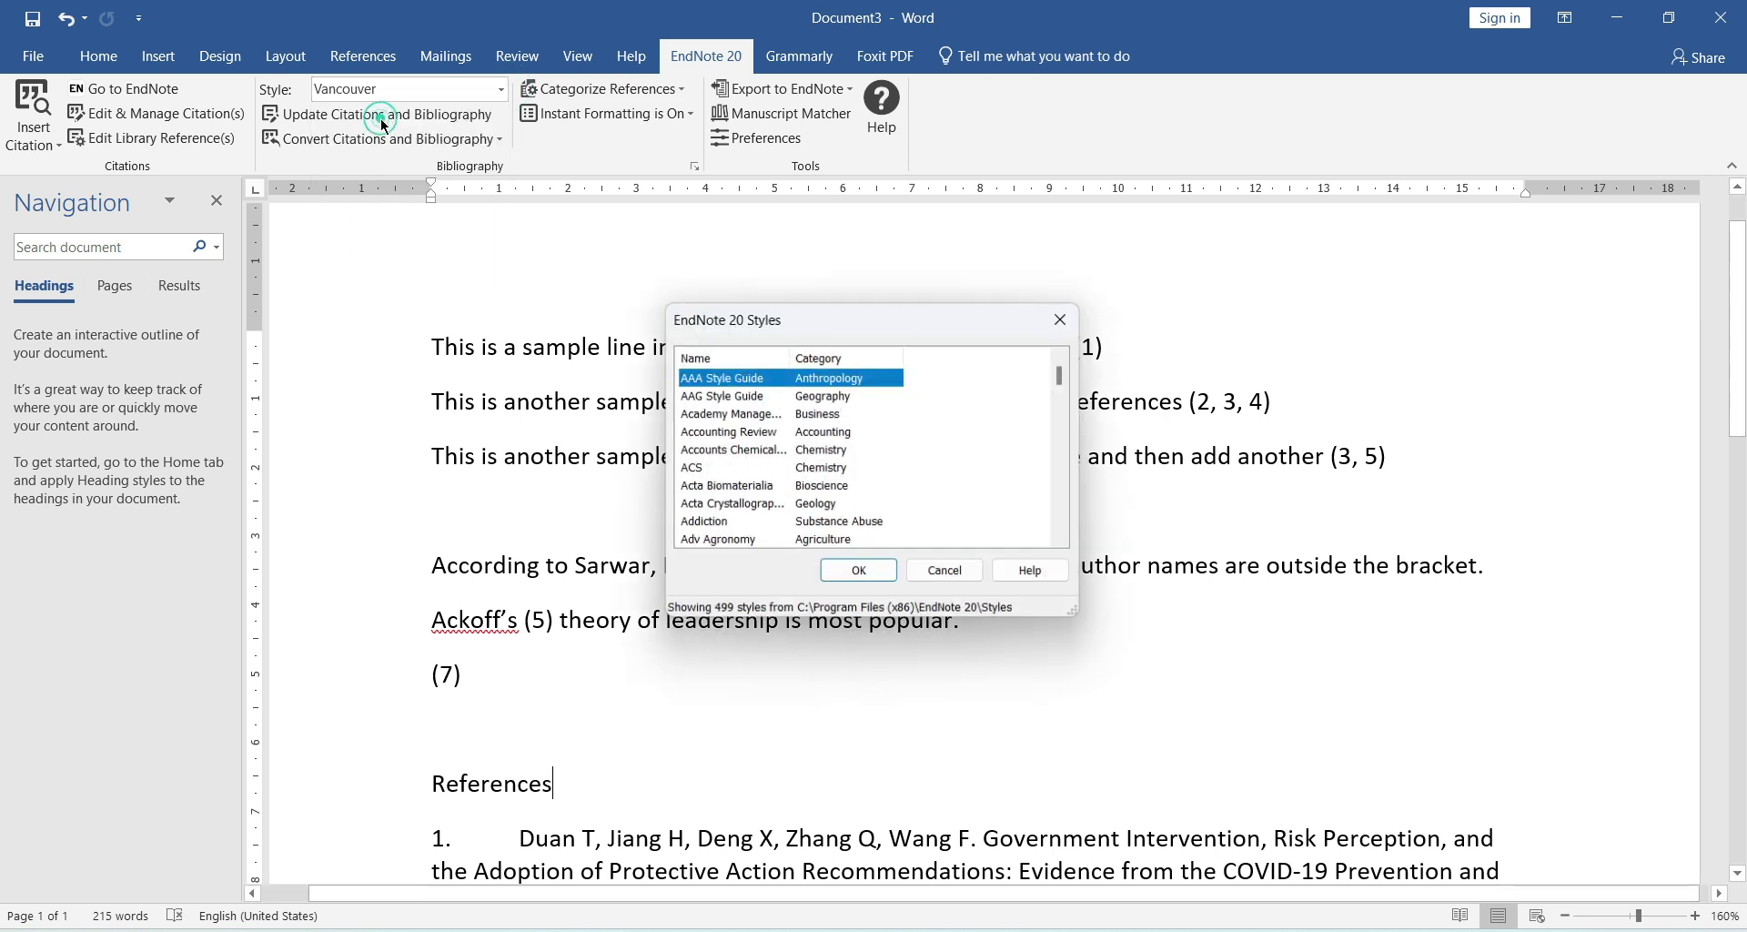
key("h")
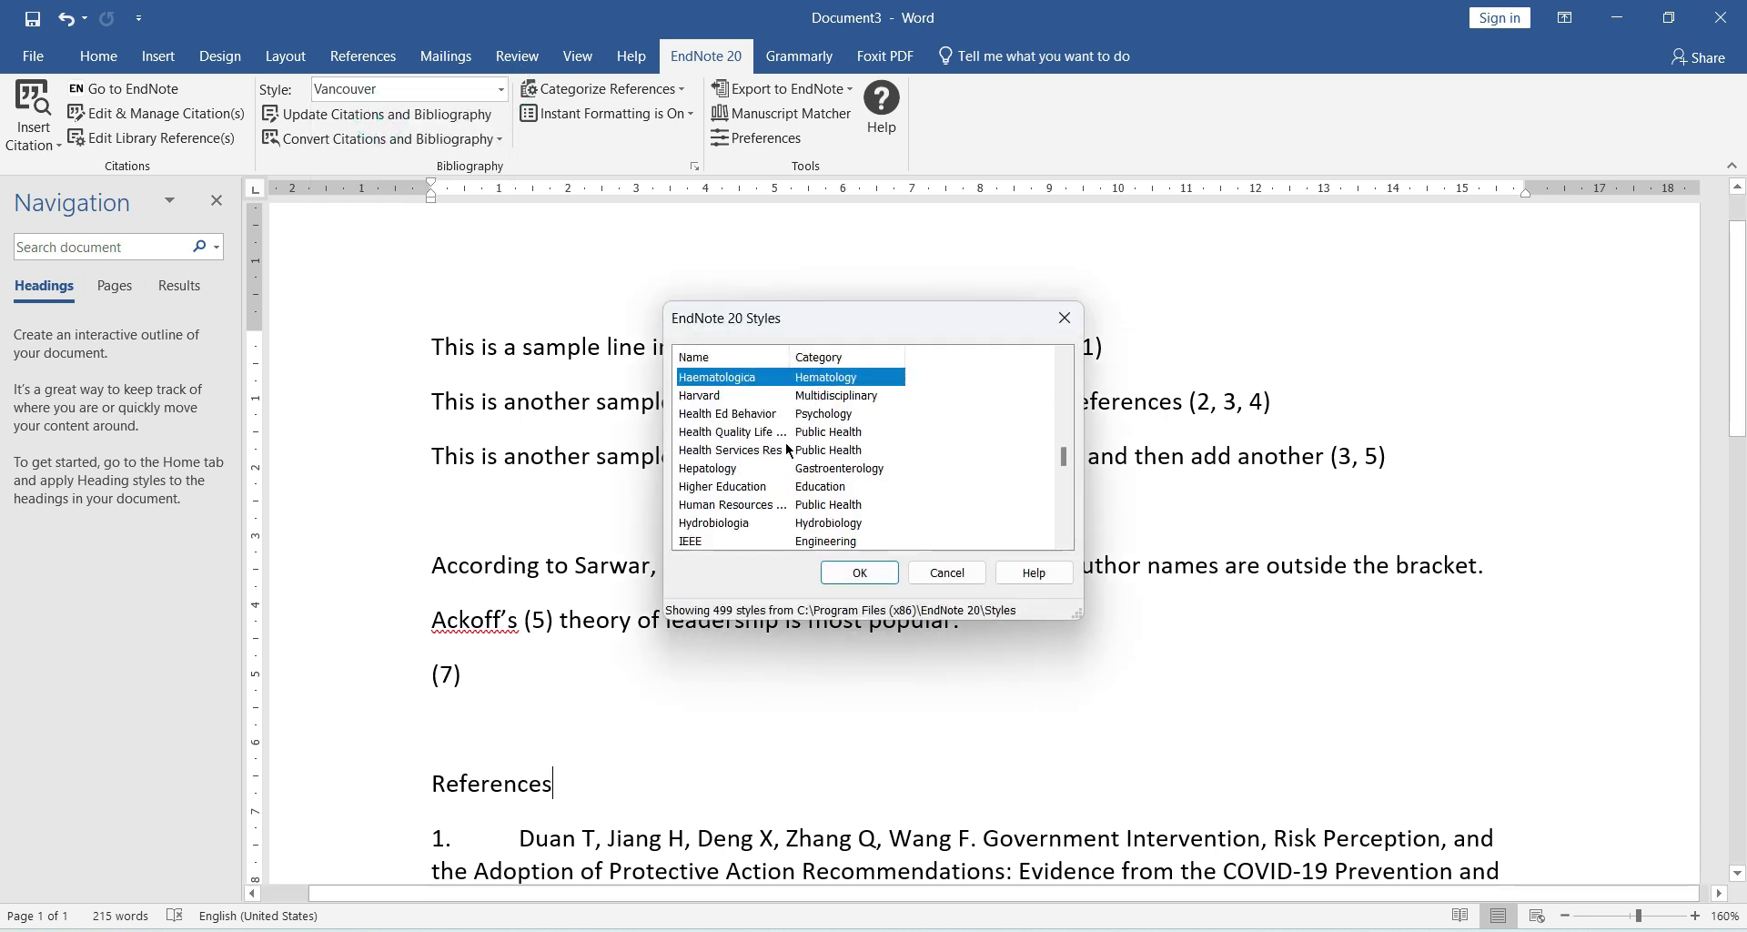
left_click(759, 394)
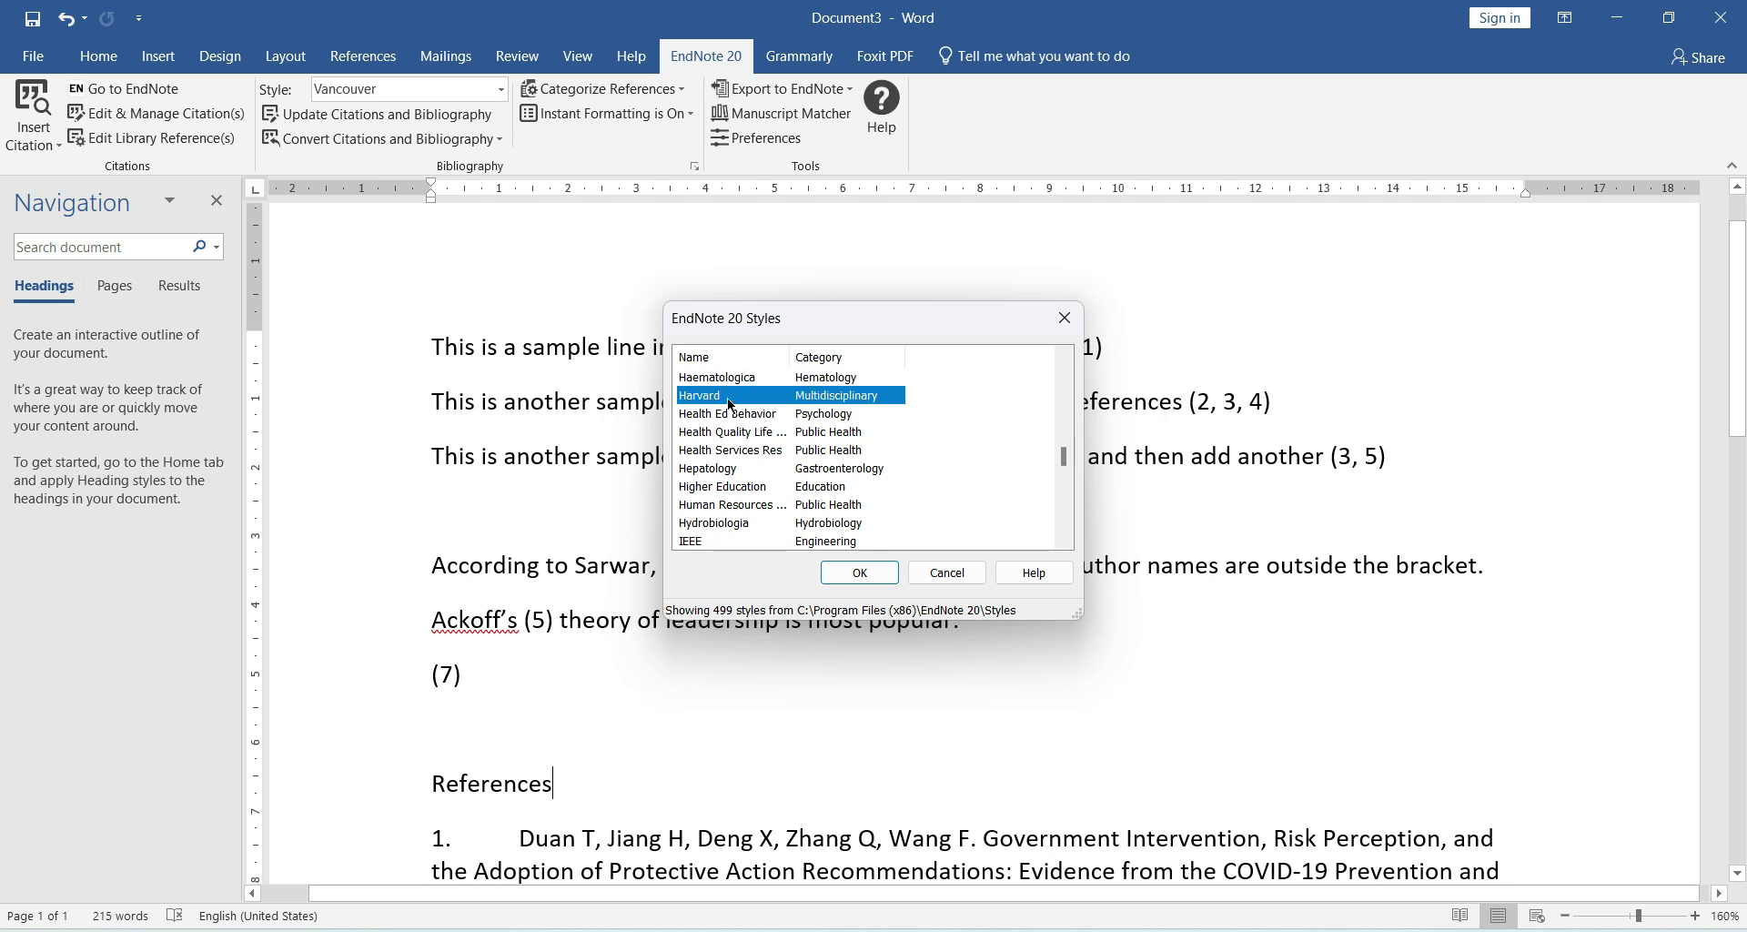
left_click(860, 572)
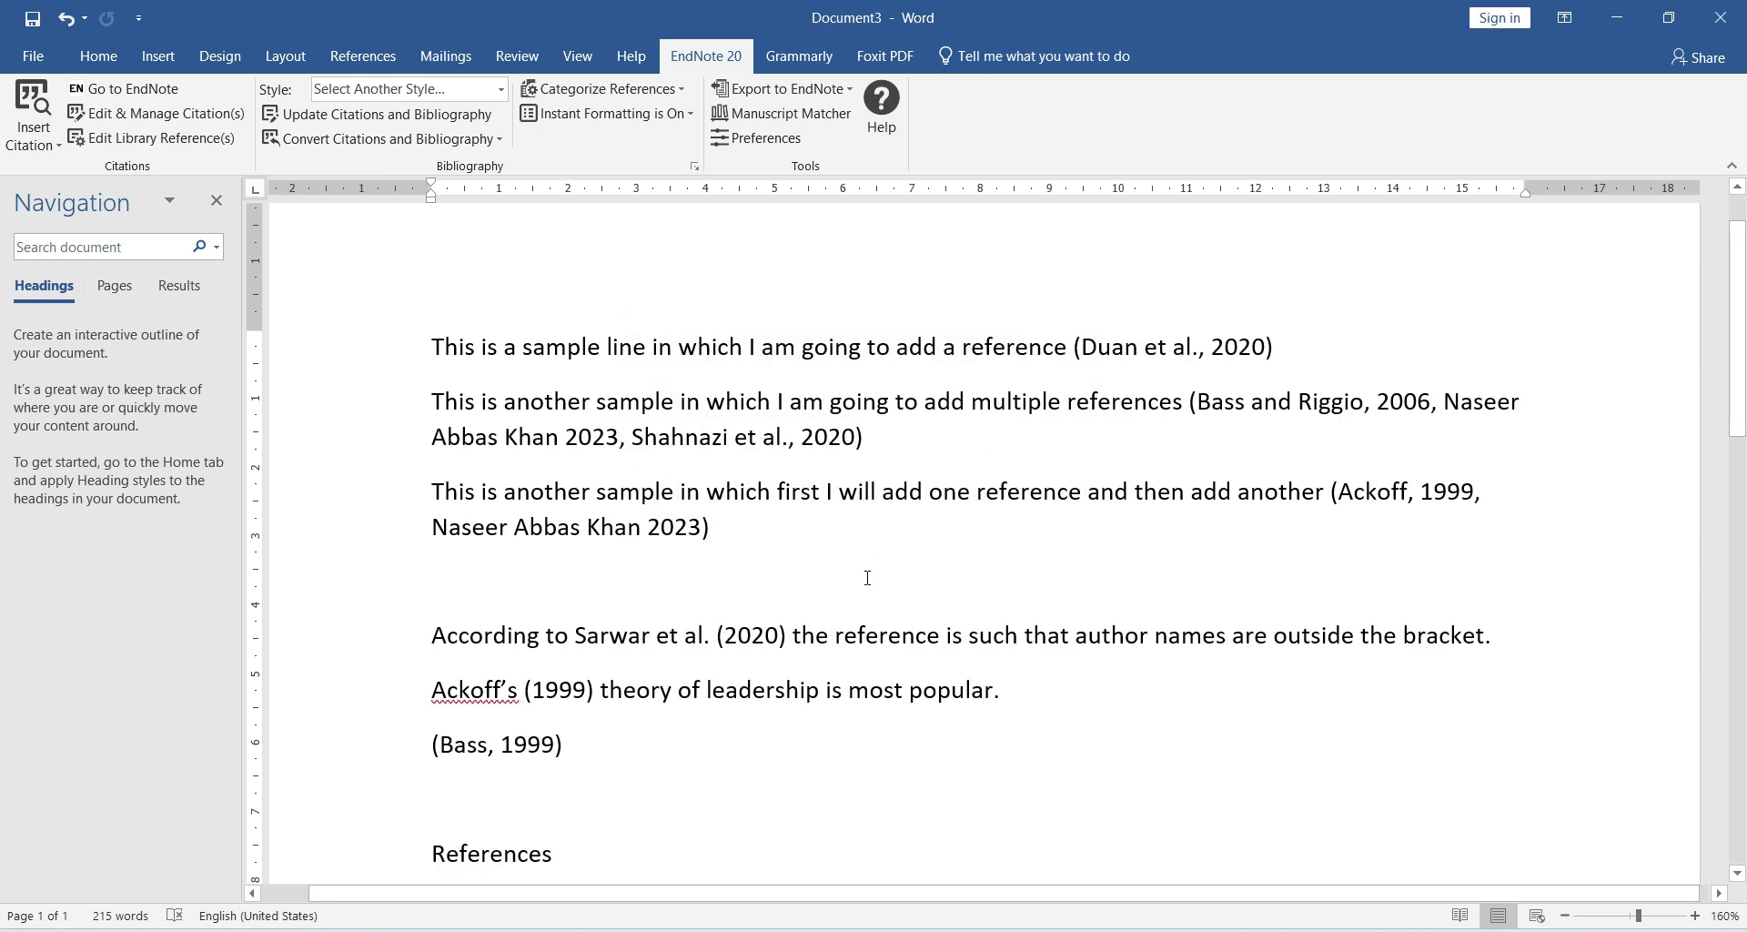
scroll(868, 577, "down", 3)
scroll(850, 534, "up", 3)
scroll(768, 423, "down", 5)
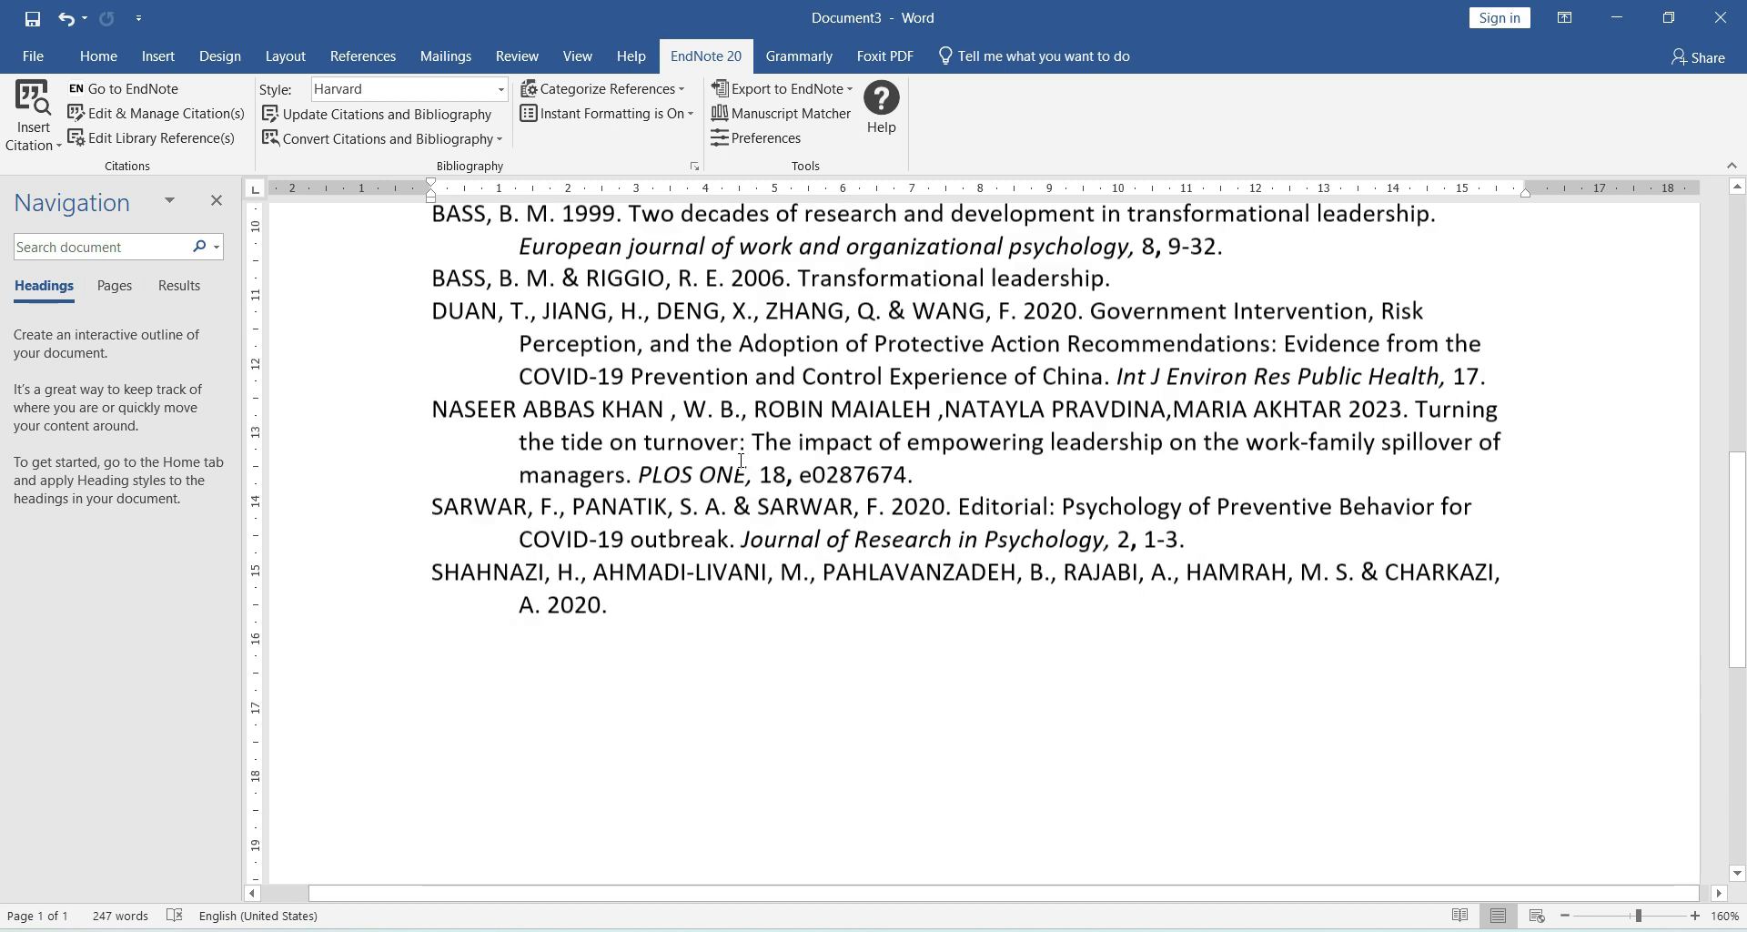
Step: Set the document's citation style to APA 7th
scroll(725, 452, "up", 1)
scroll(725, 452, "up", 3)
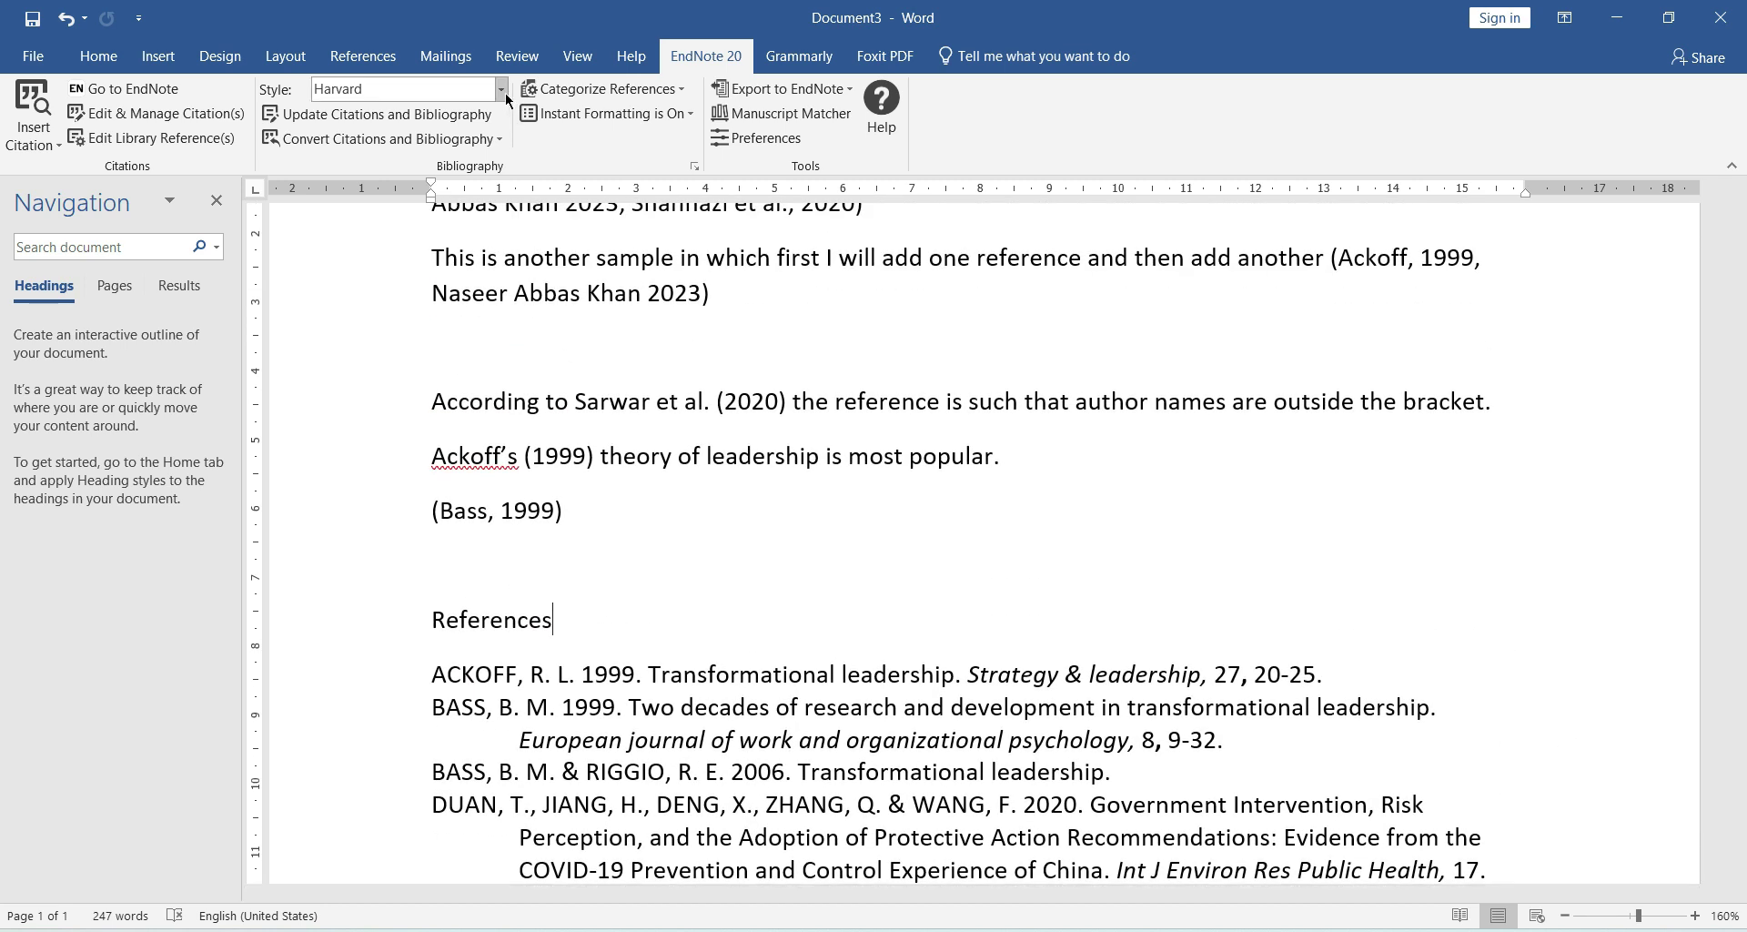
left_click(501, 89)
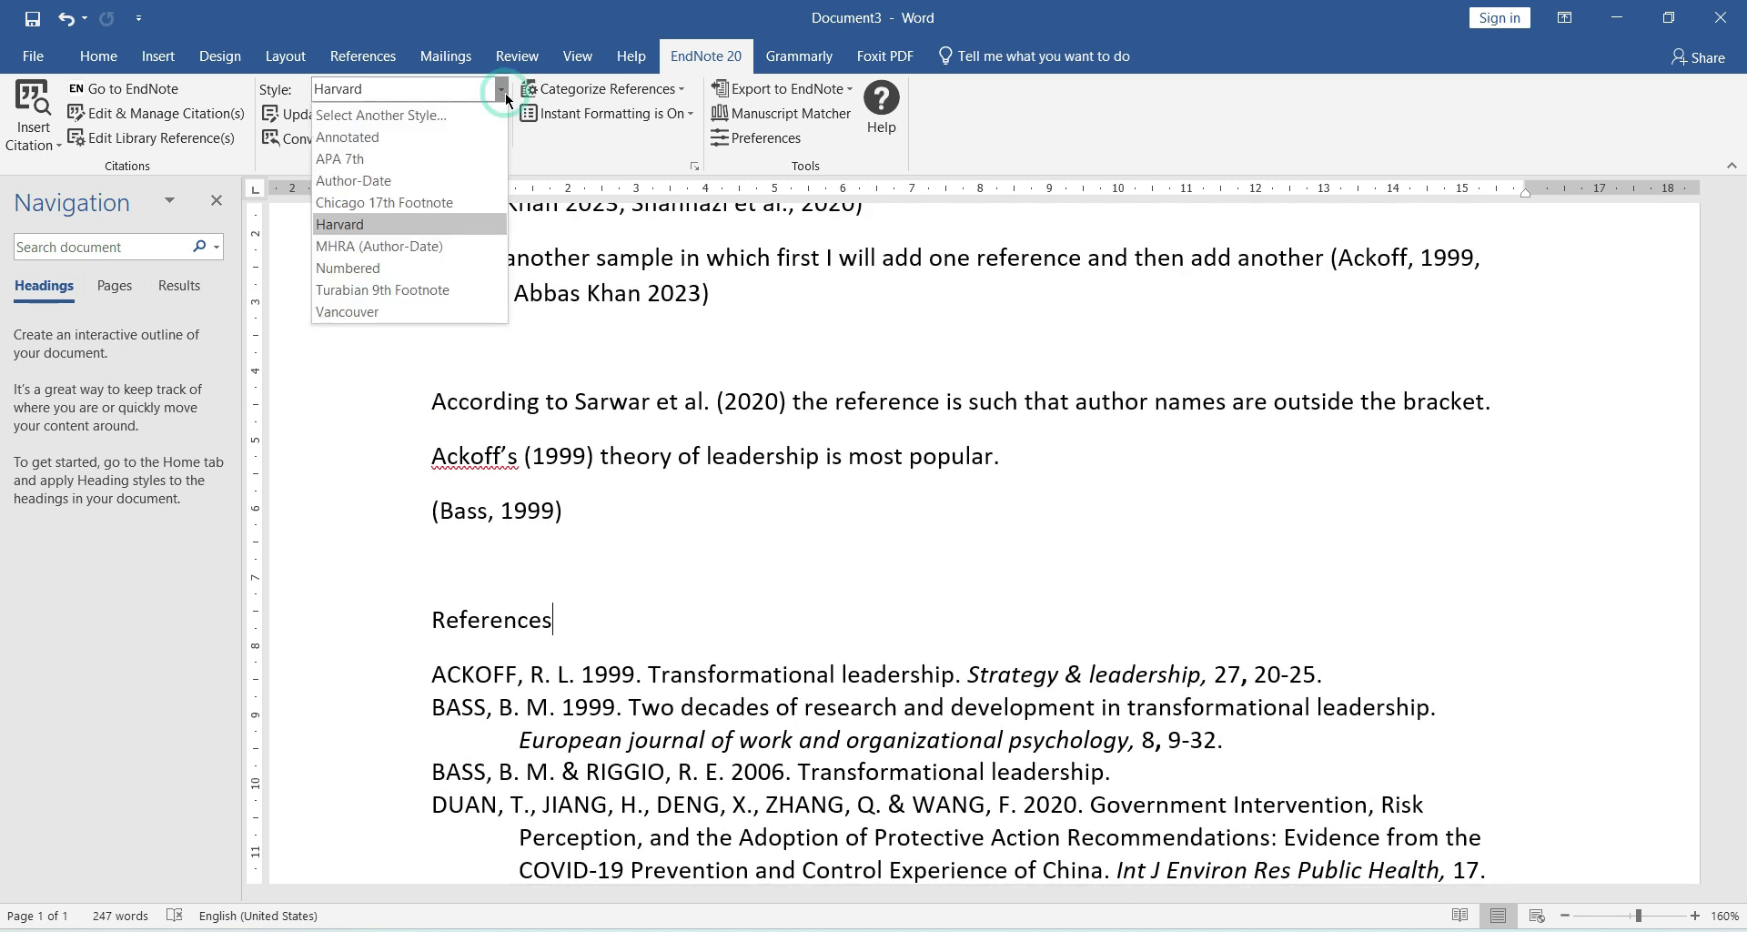
left_click(402, 158)
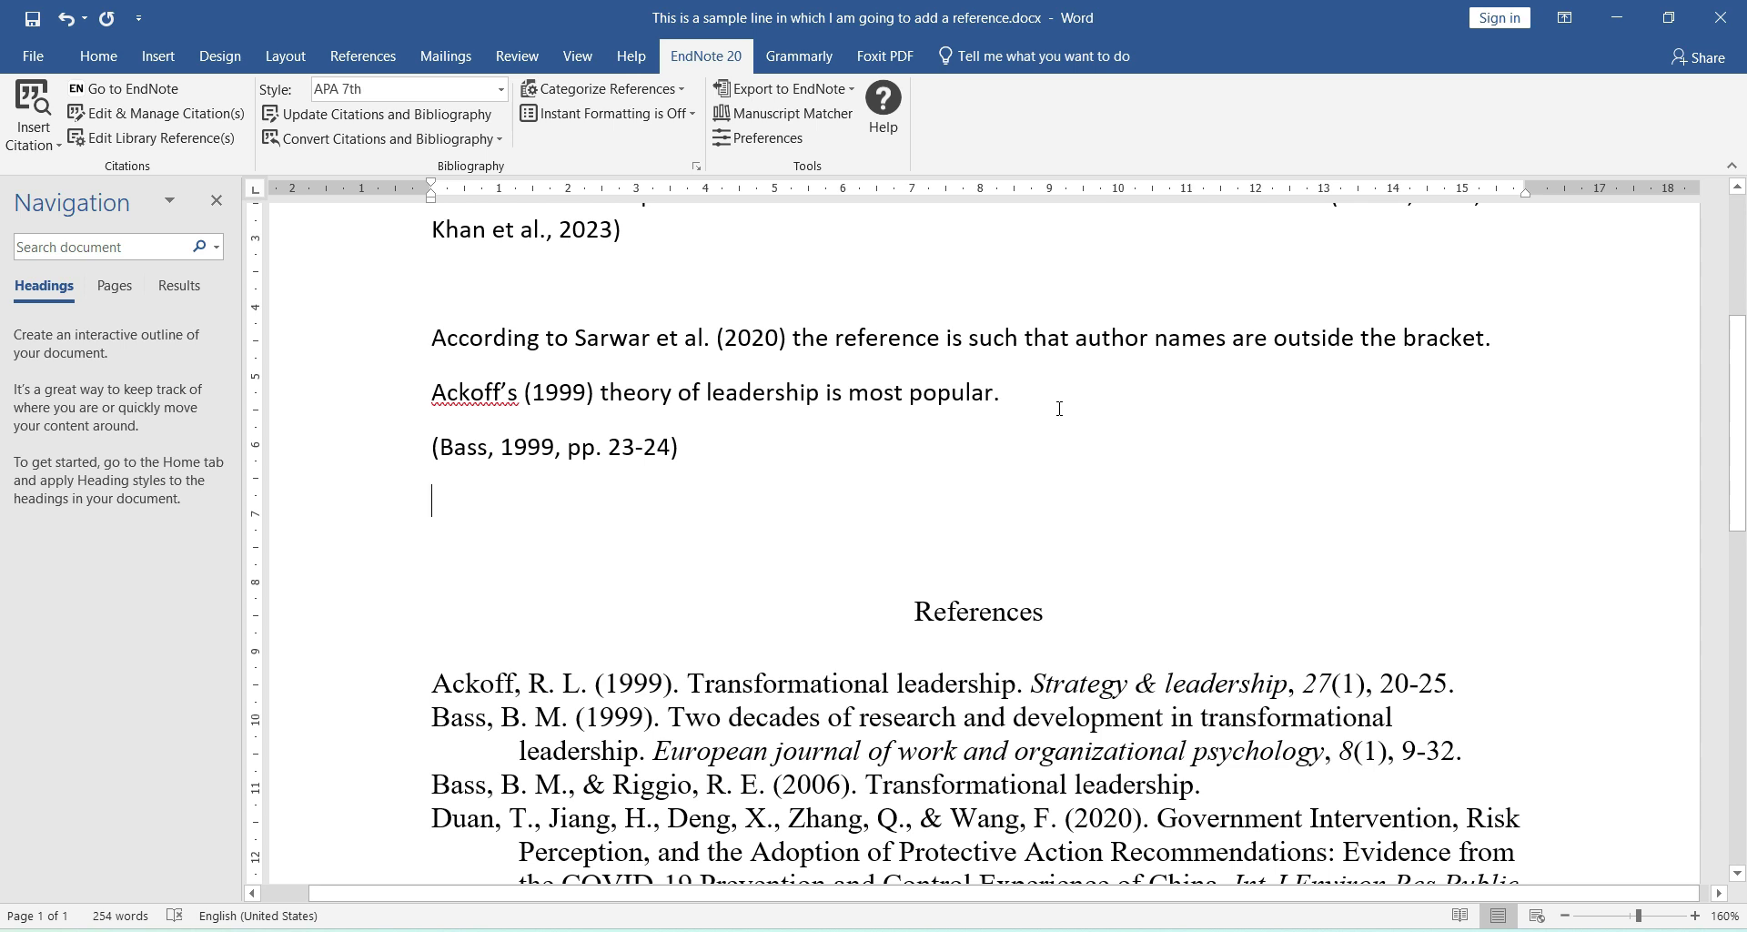
Step: Enter the "Transformational leadership" lead author's surname in curly braces on the blank line above the references and turn on Instant Formatting
type("{")
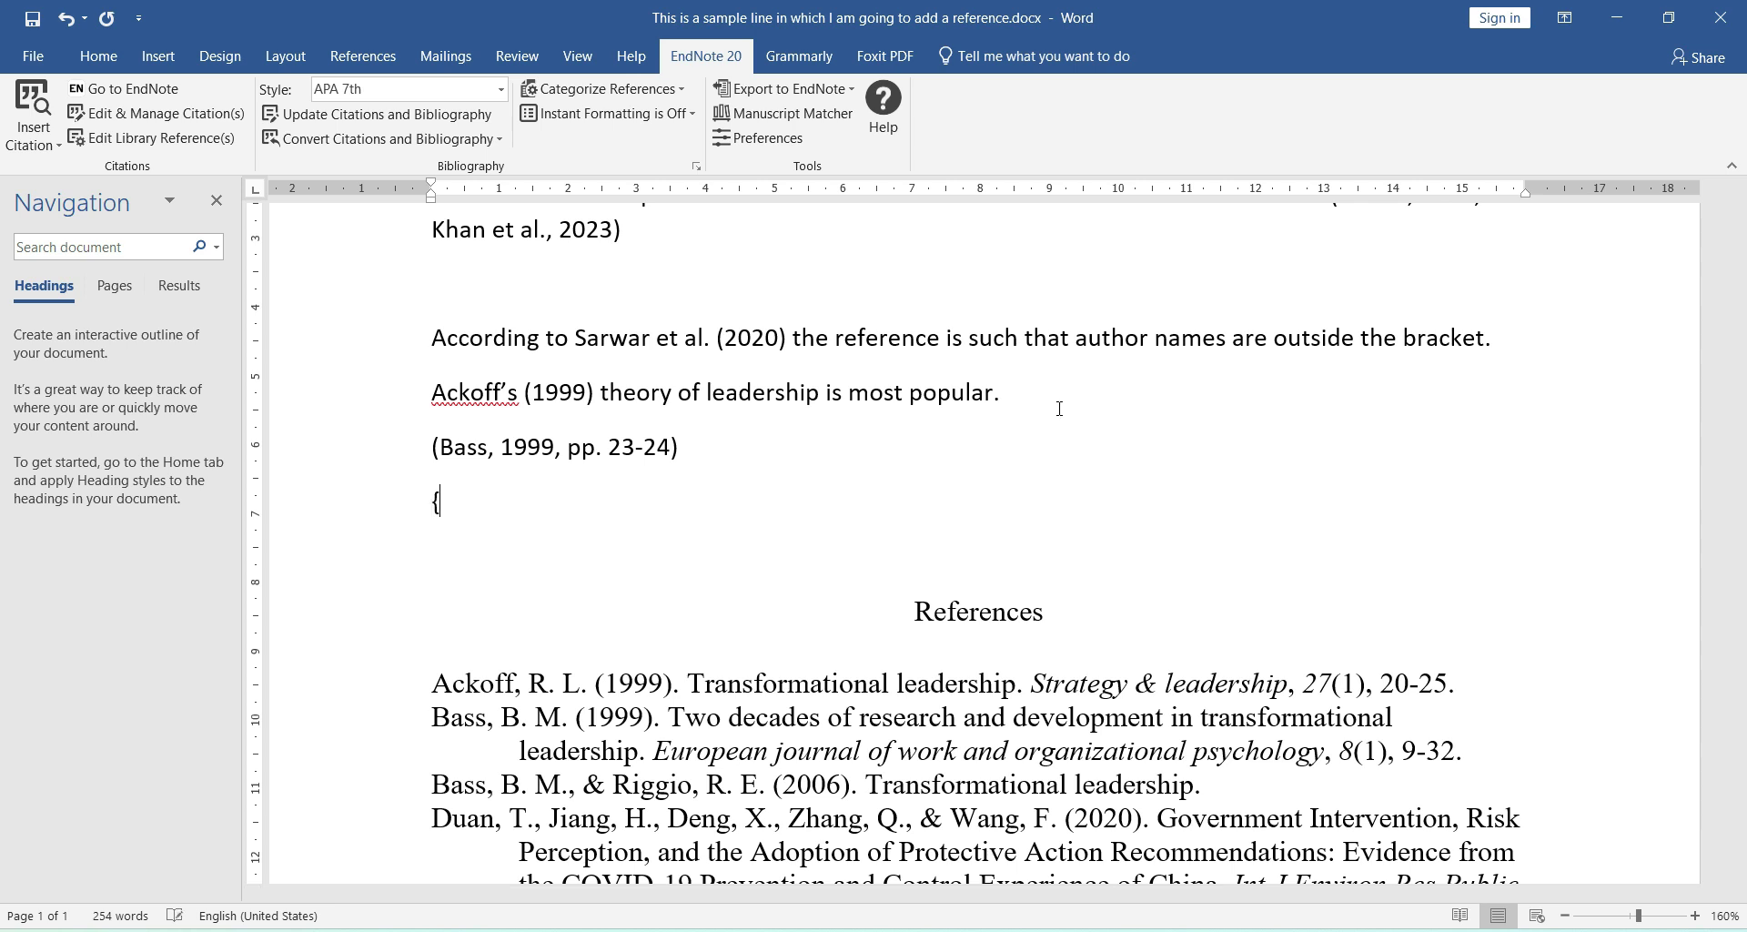
type("bass}")
left_click(655, 118)
left_click(655, 147)
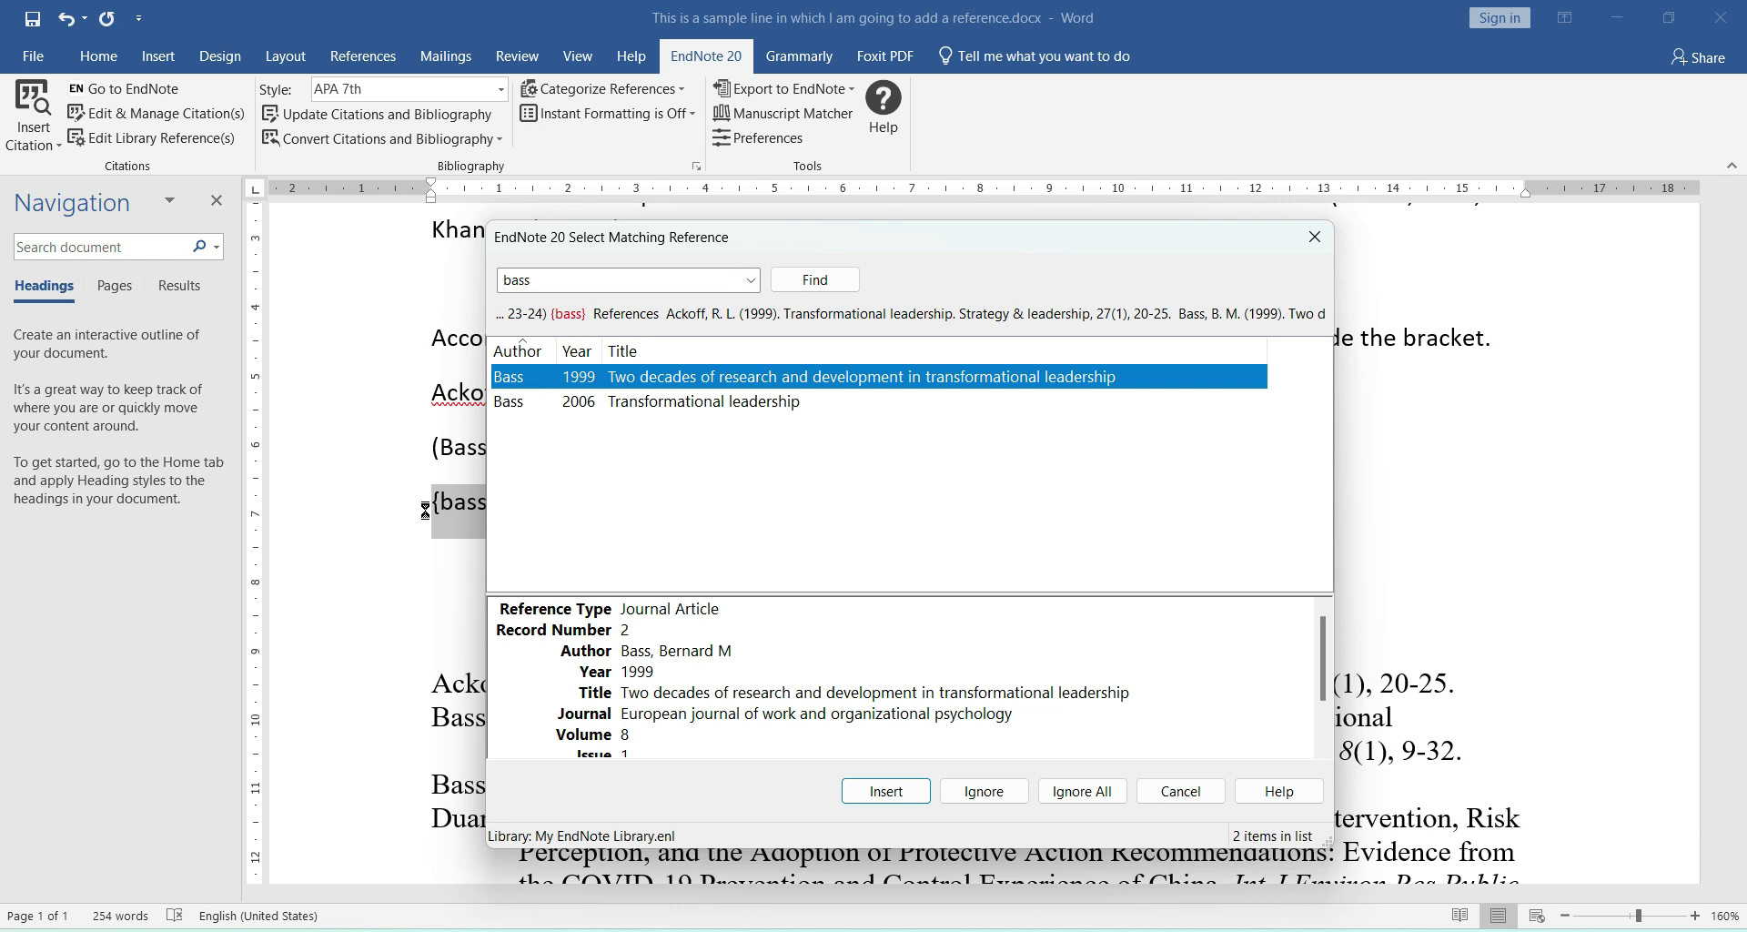
Step: Insert the 2006 "Transformational leadership" reference as the match for the temporary surname citation
left_click(669, 404)
key("Up")
left_click(662, 407)
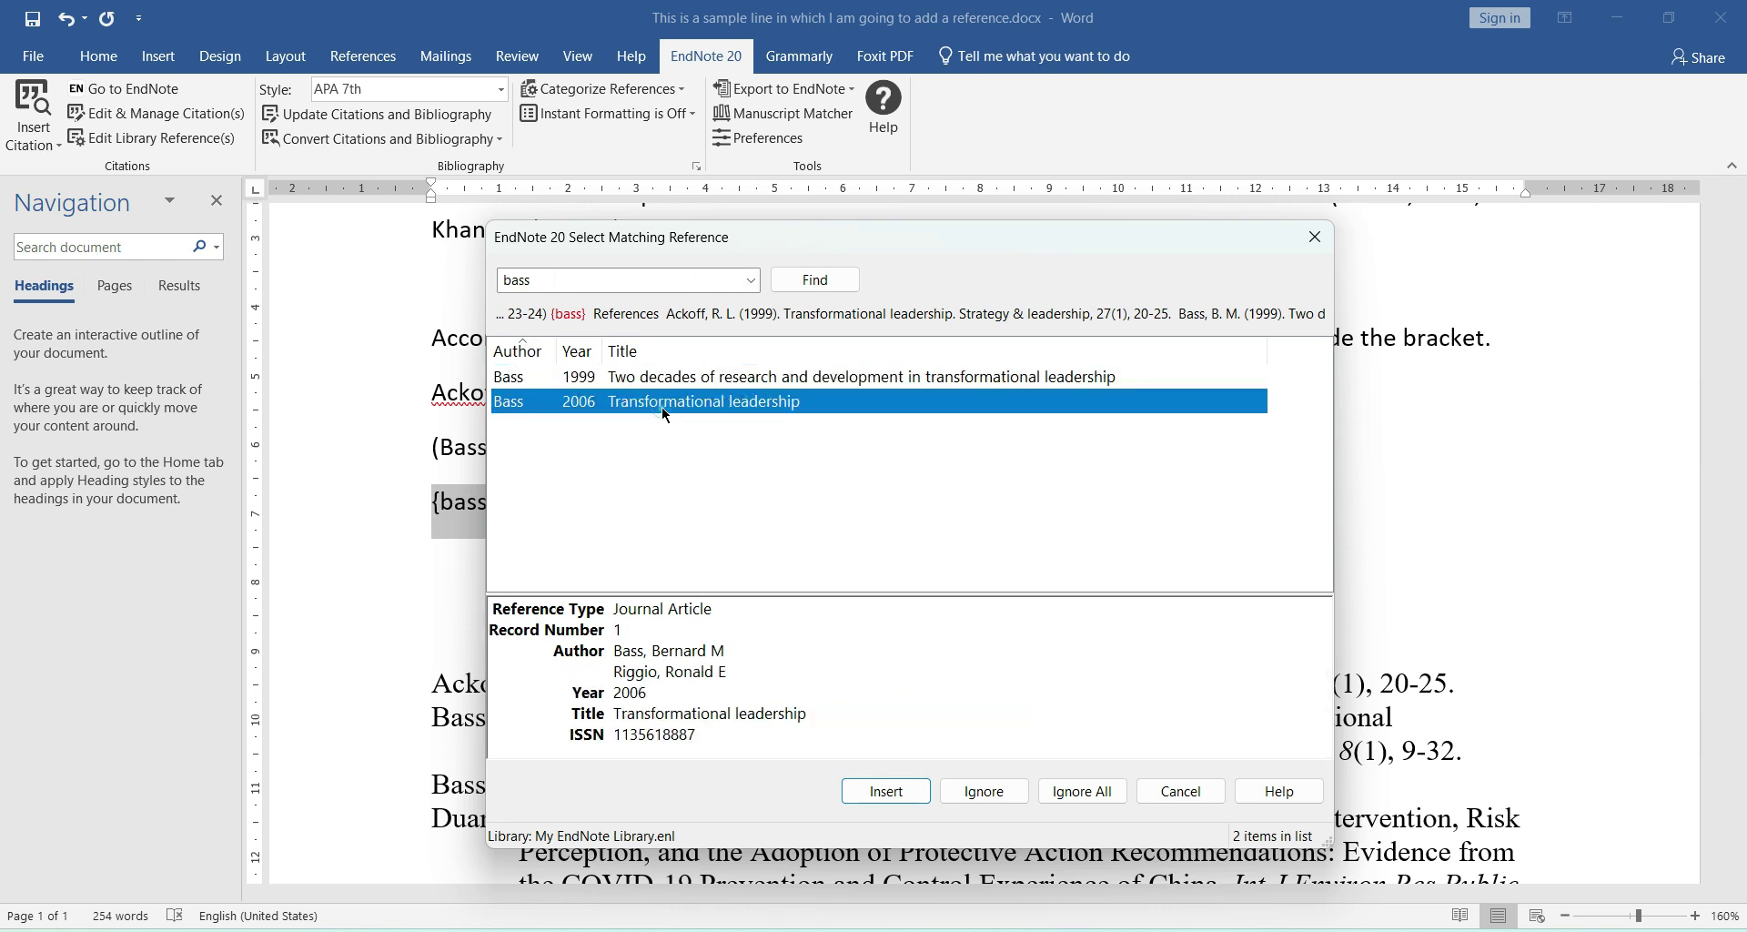
left_click(896, 789)
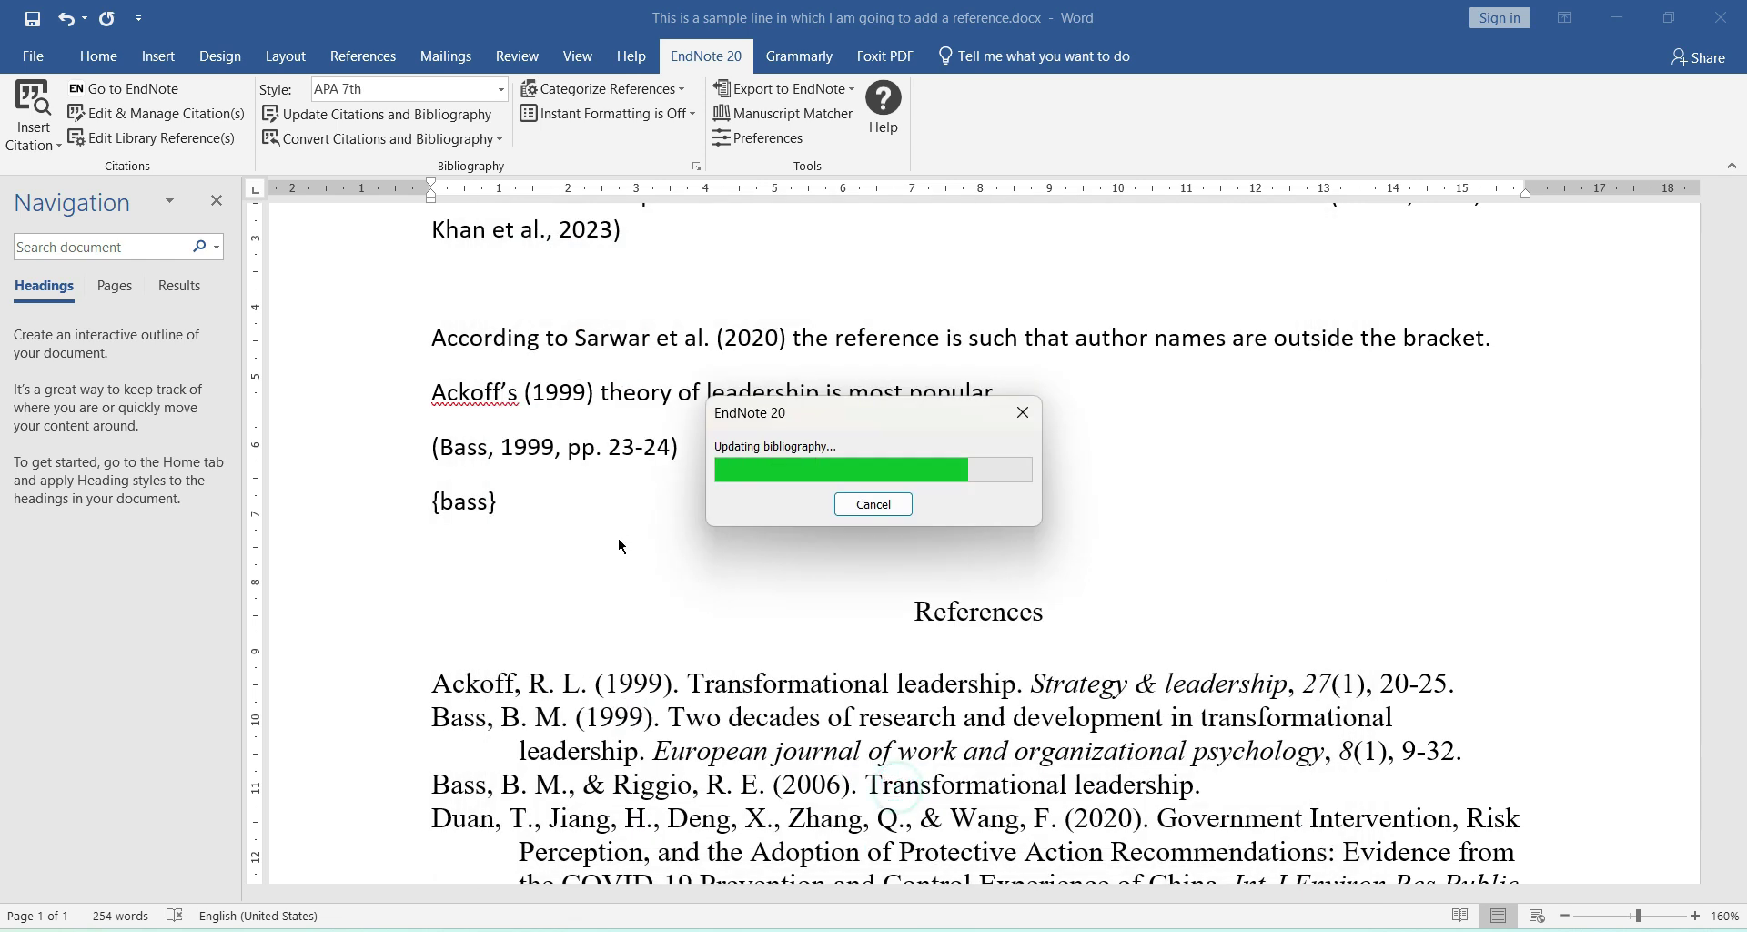
Step: Enter the same author's surname with 2006 in curly braces on a new line and insert the matching "Transformational leadership" reference
key("Return")
type("{bass")
type(" 200")
type("6|")
key("BackSpace")
type("}")
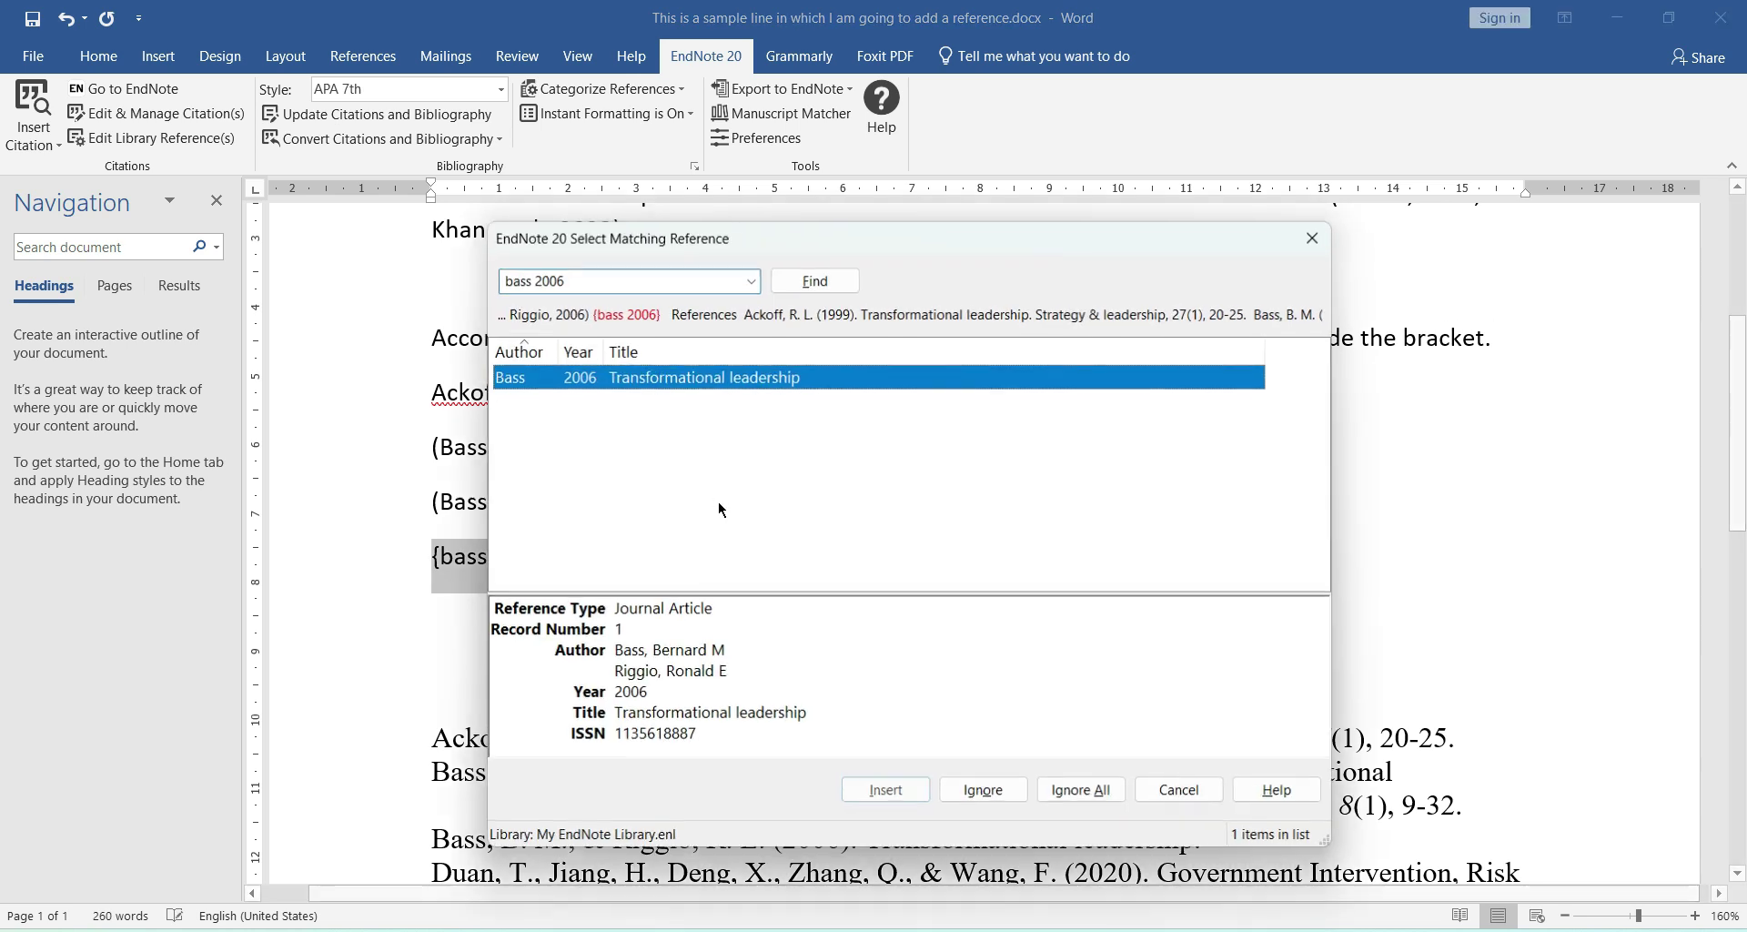
left_click(886, 792)
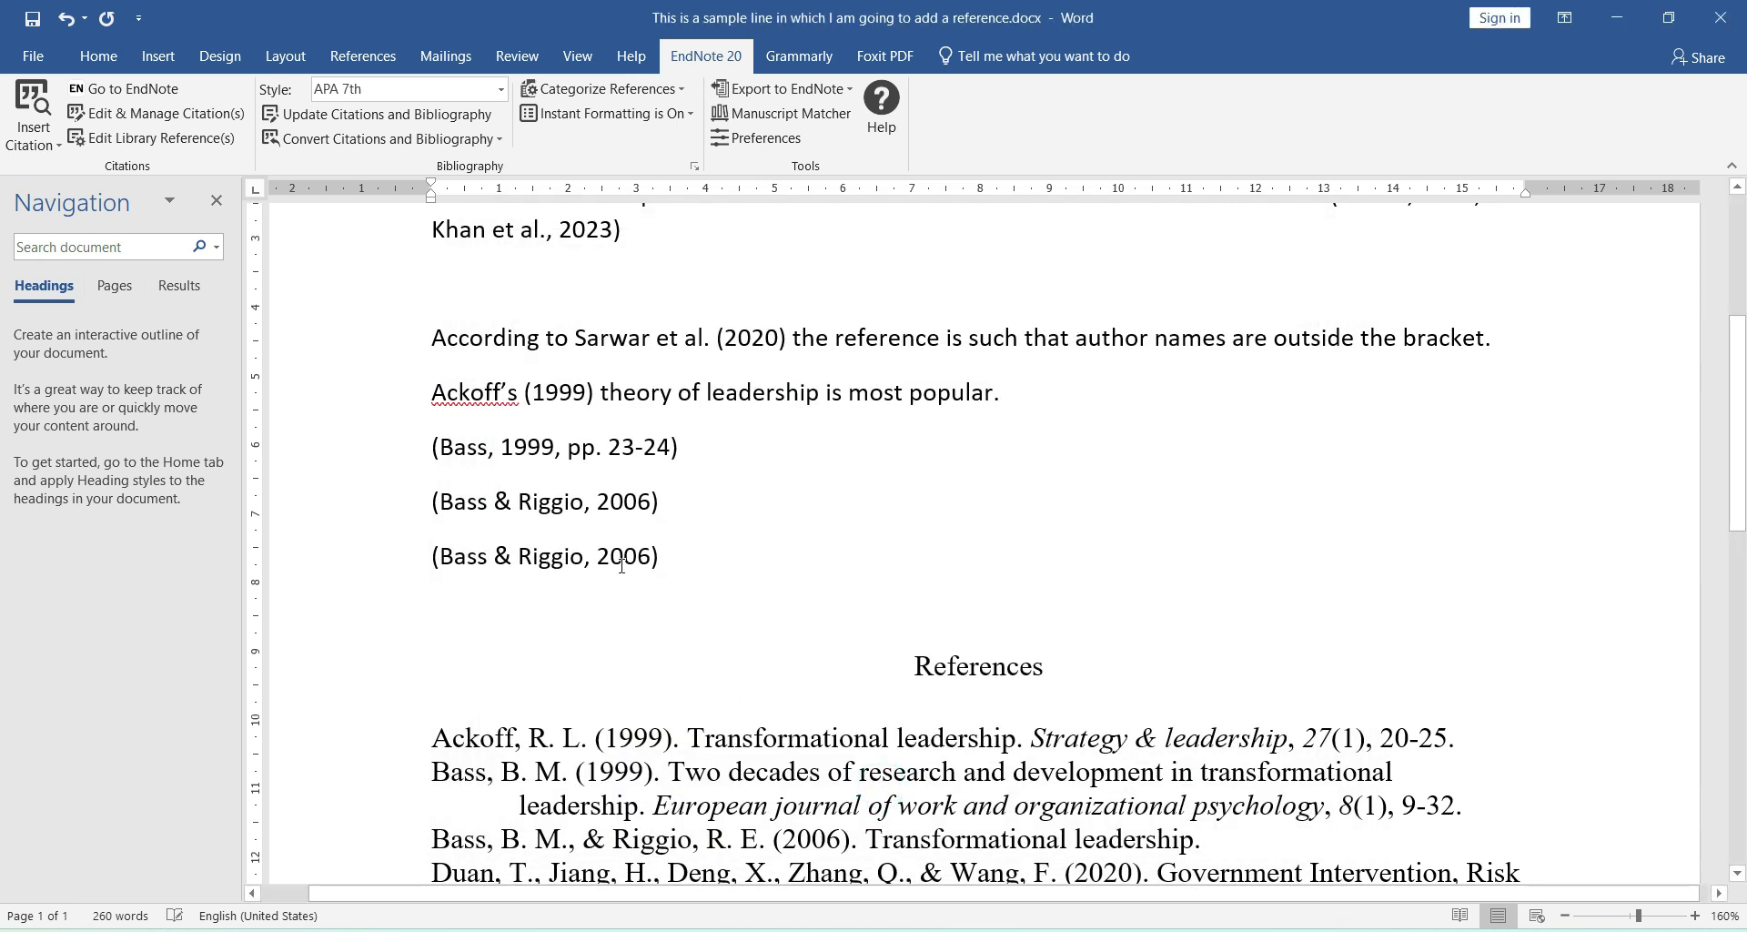
Step: Enter the temporary citation {2020} on a new line and insert the "The Emergence of Risk Communication Networks" reference for it
key("Return")
type("{")
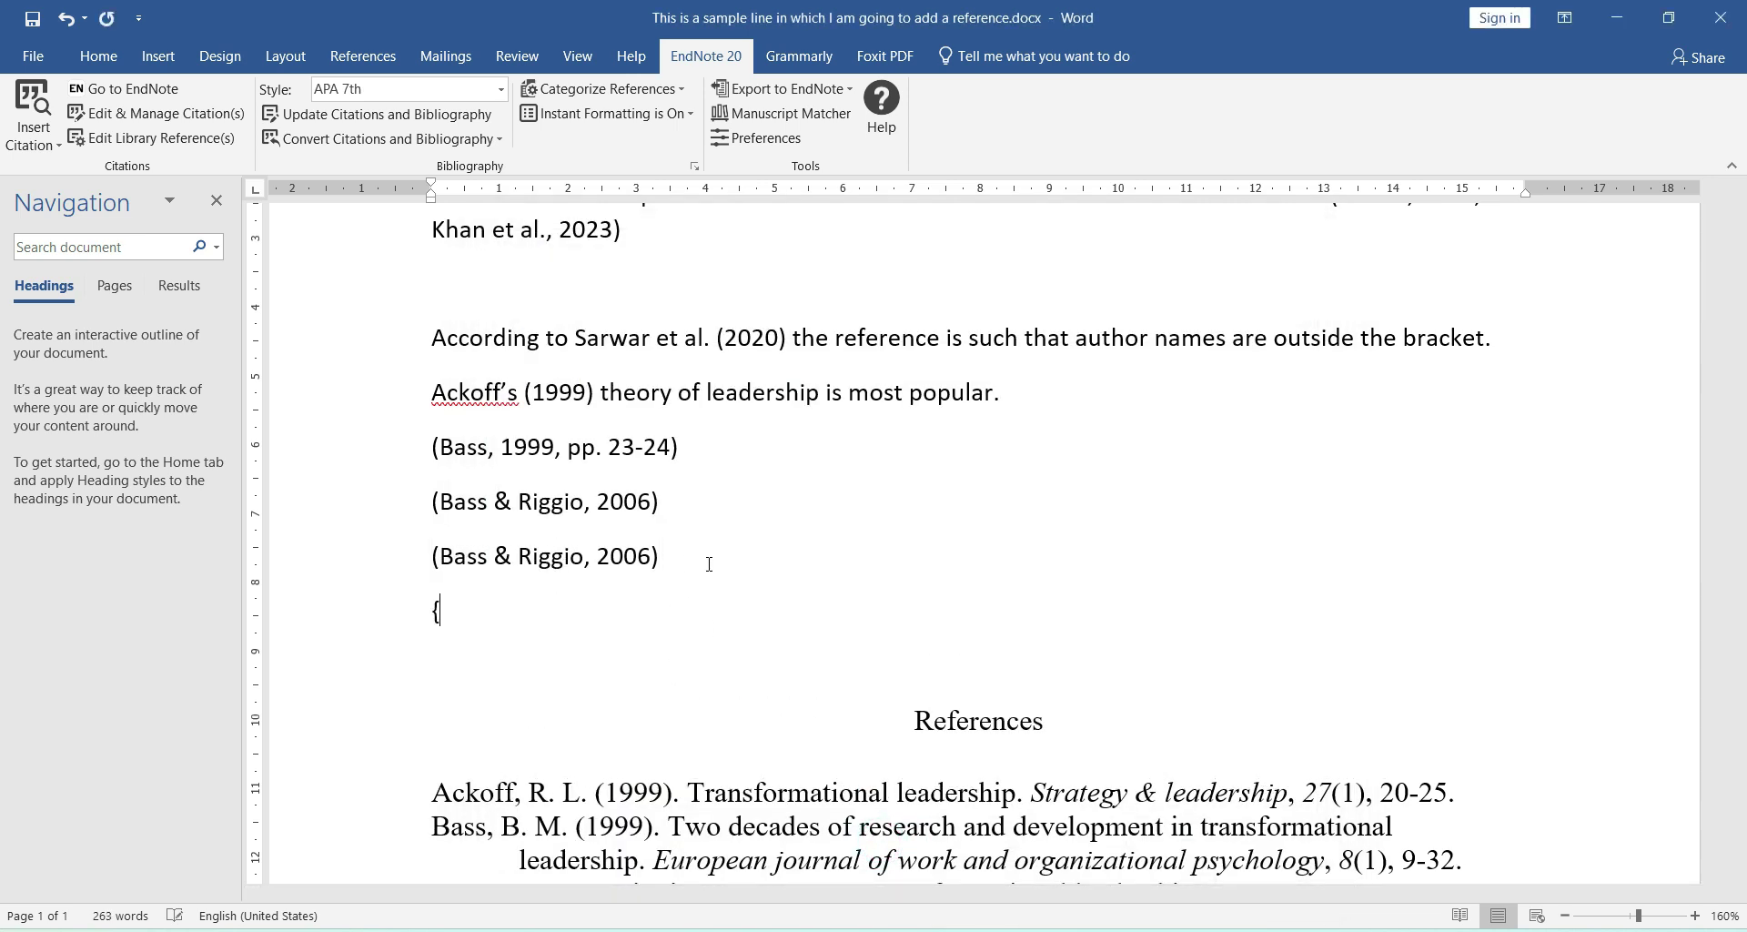
type("2020}")
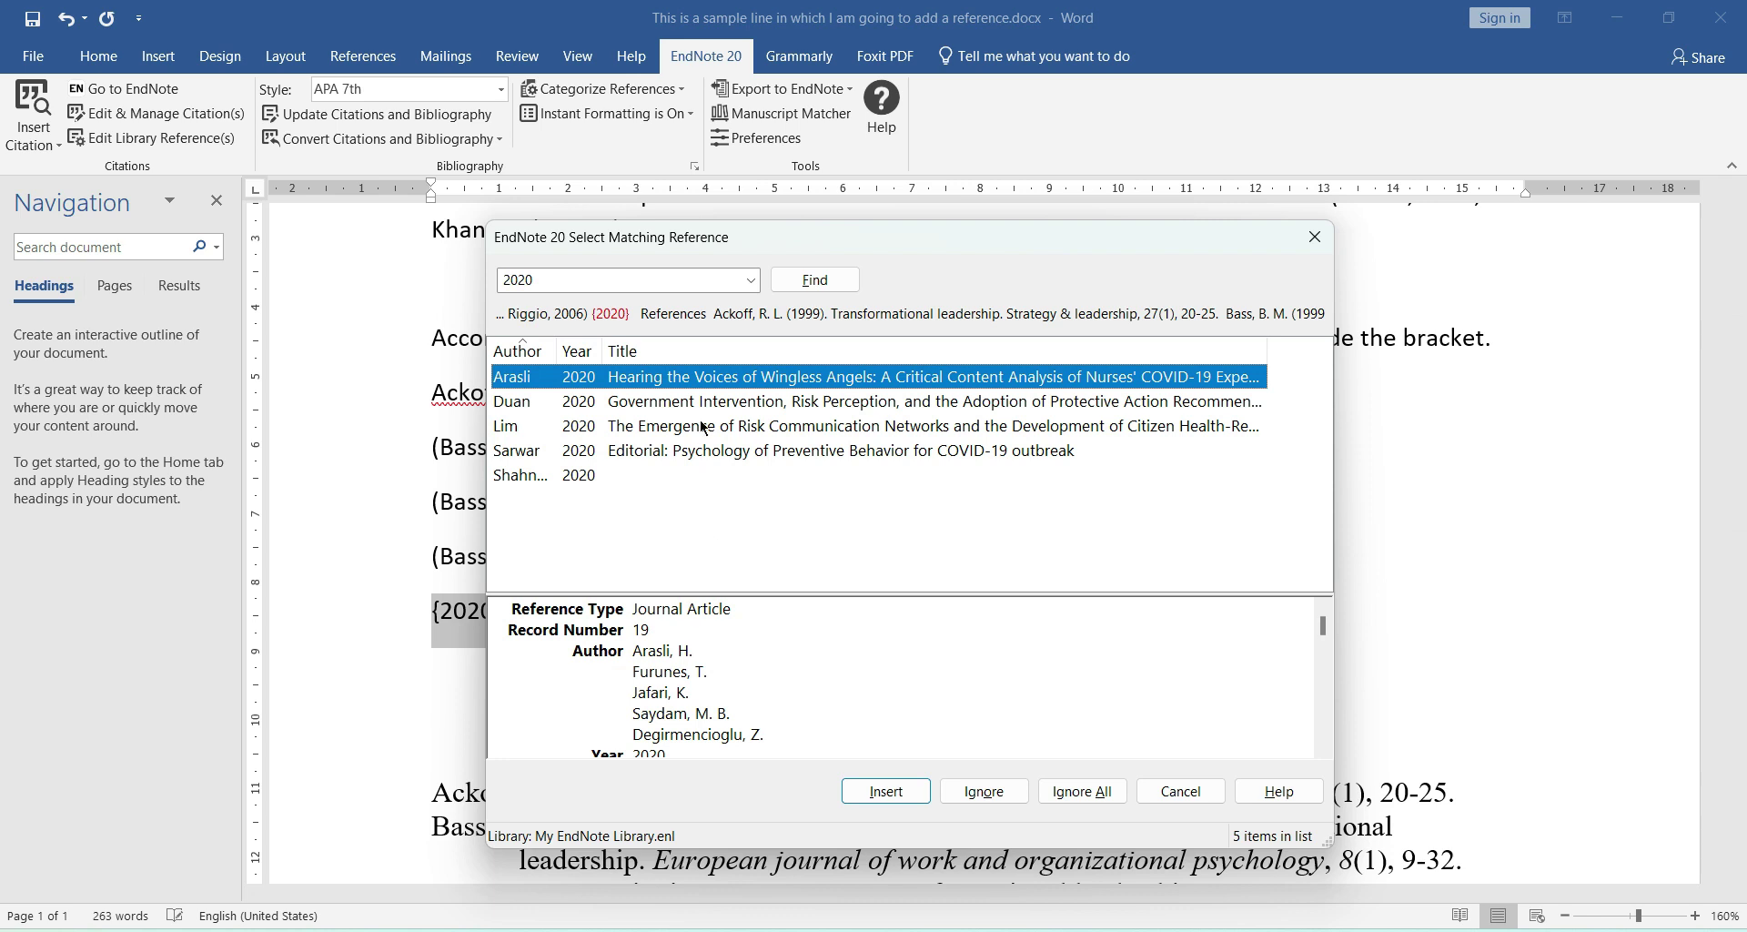
left_click(663, 402)
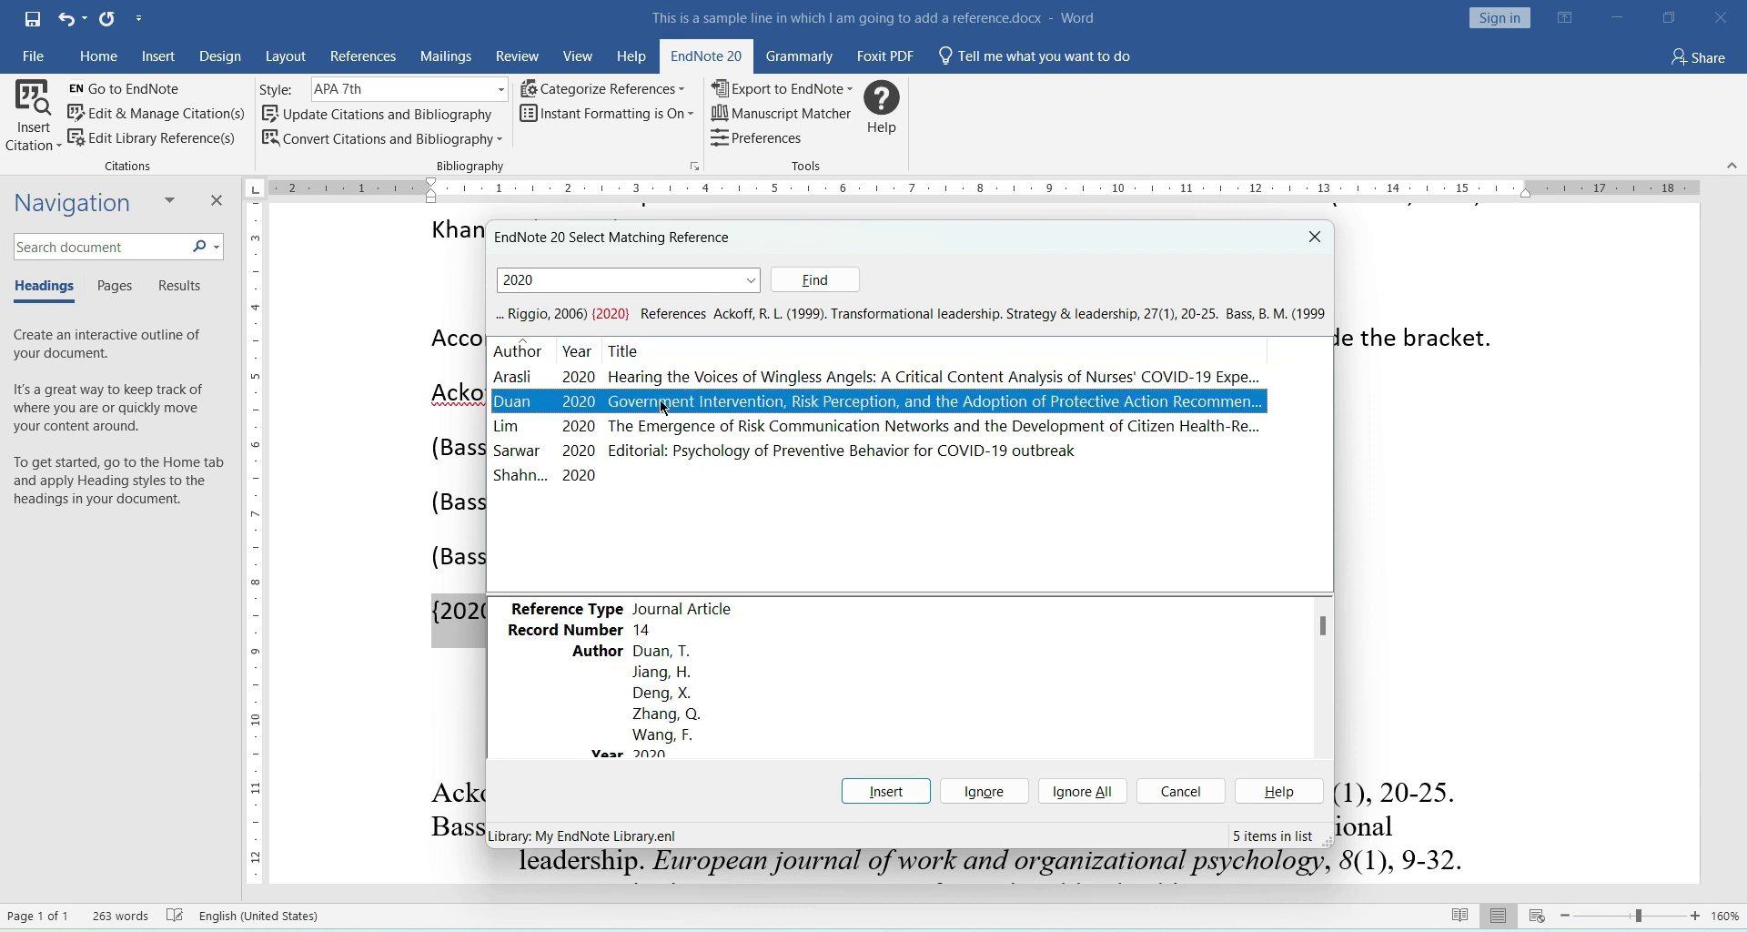
left_click(655, 426)
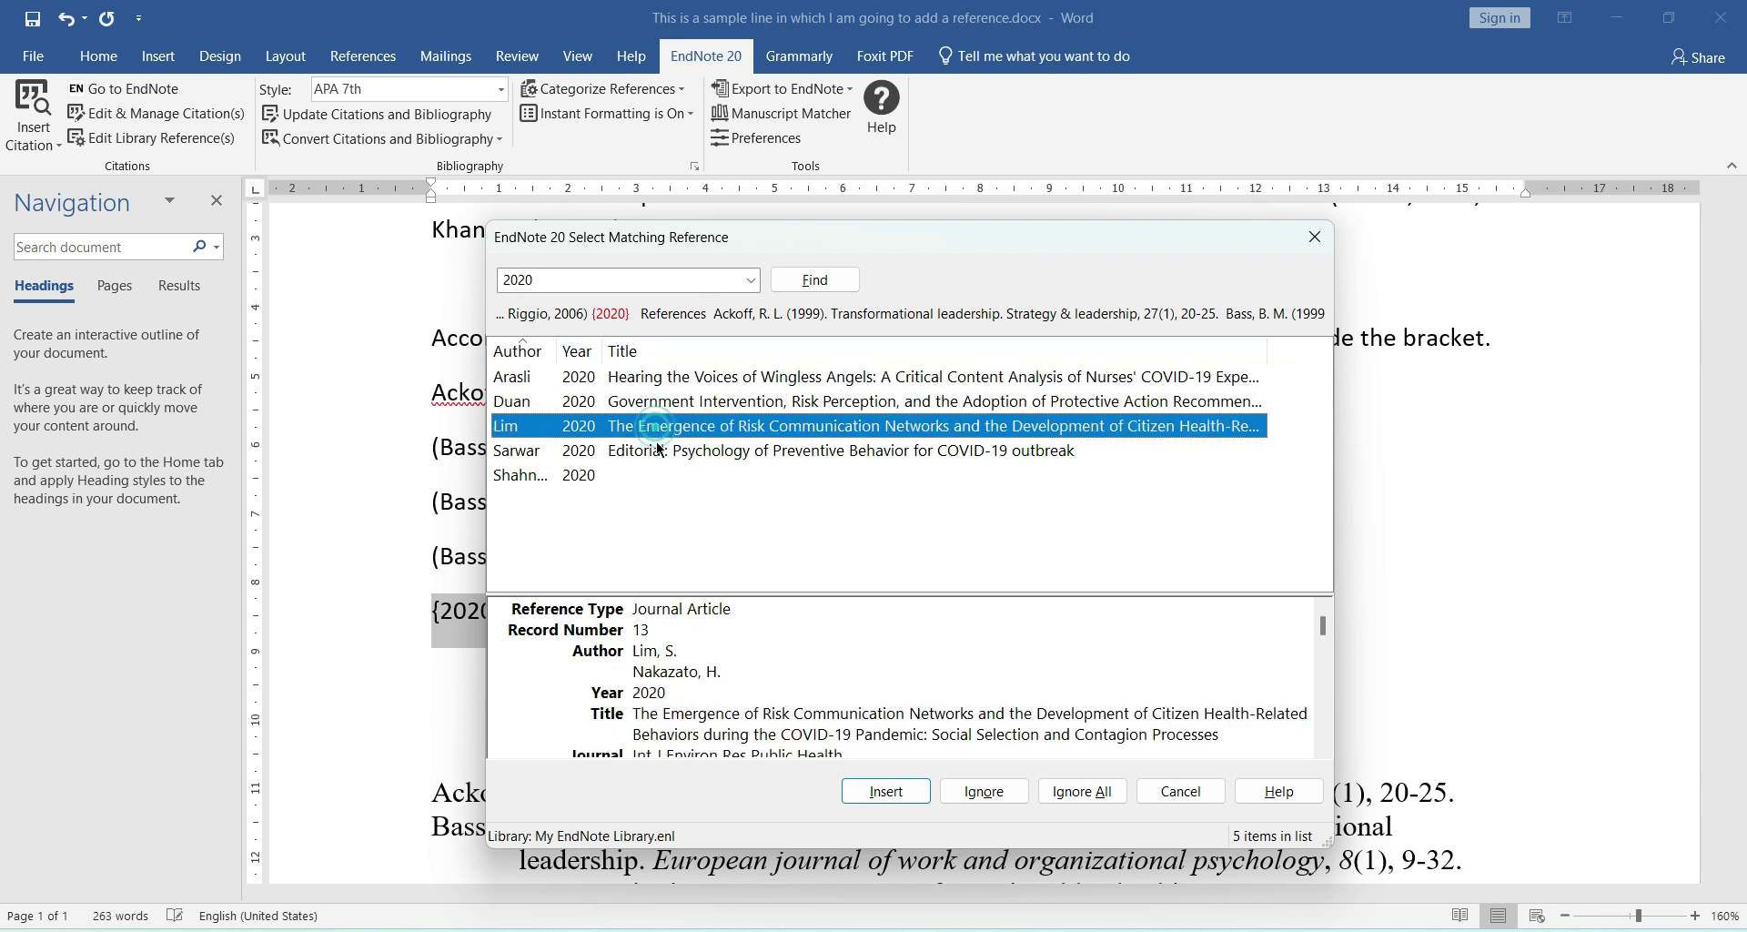
left_click(894, 799)
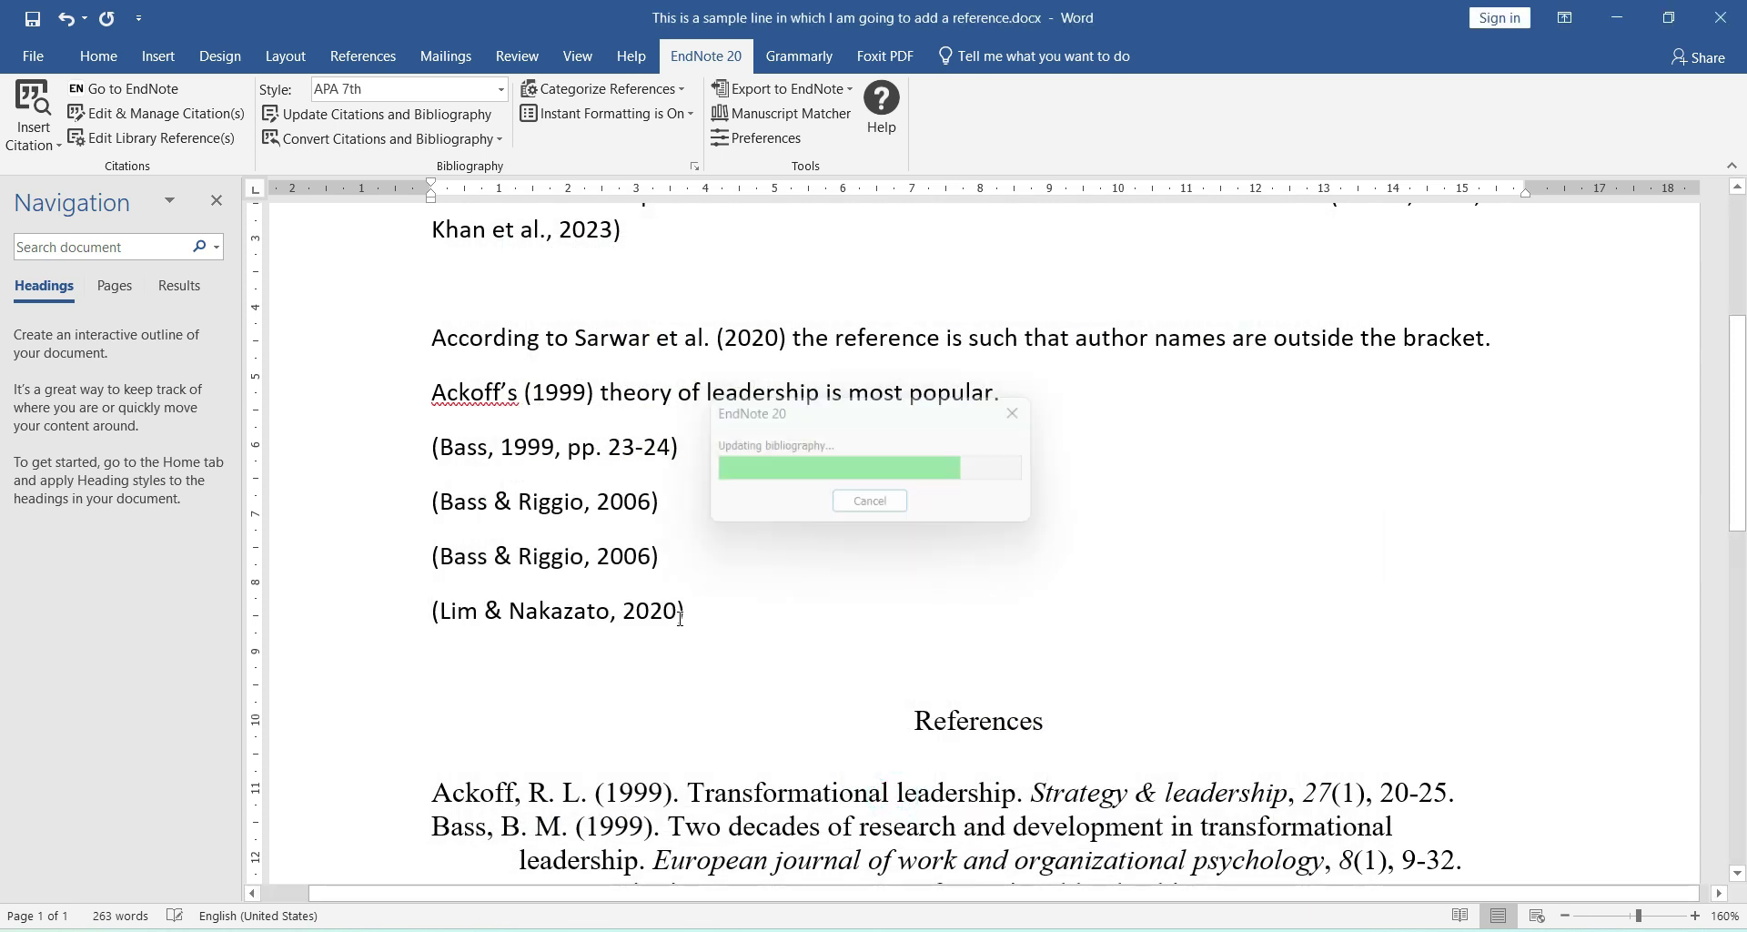
Step: Turn off Instant Formatting and enter two temporary citations on a new line, each an author's surname in curly braces
key("Return")
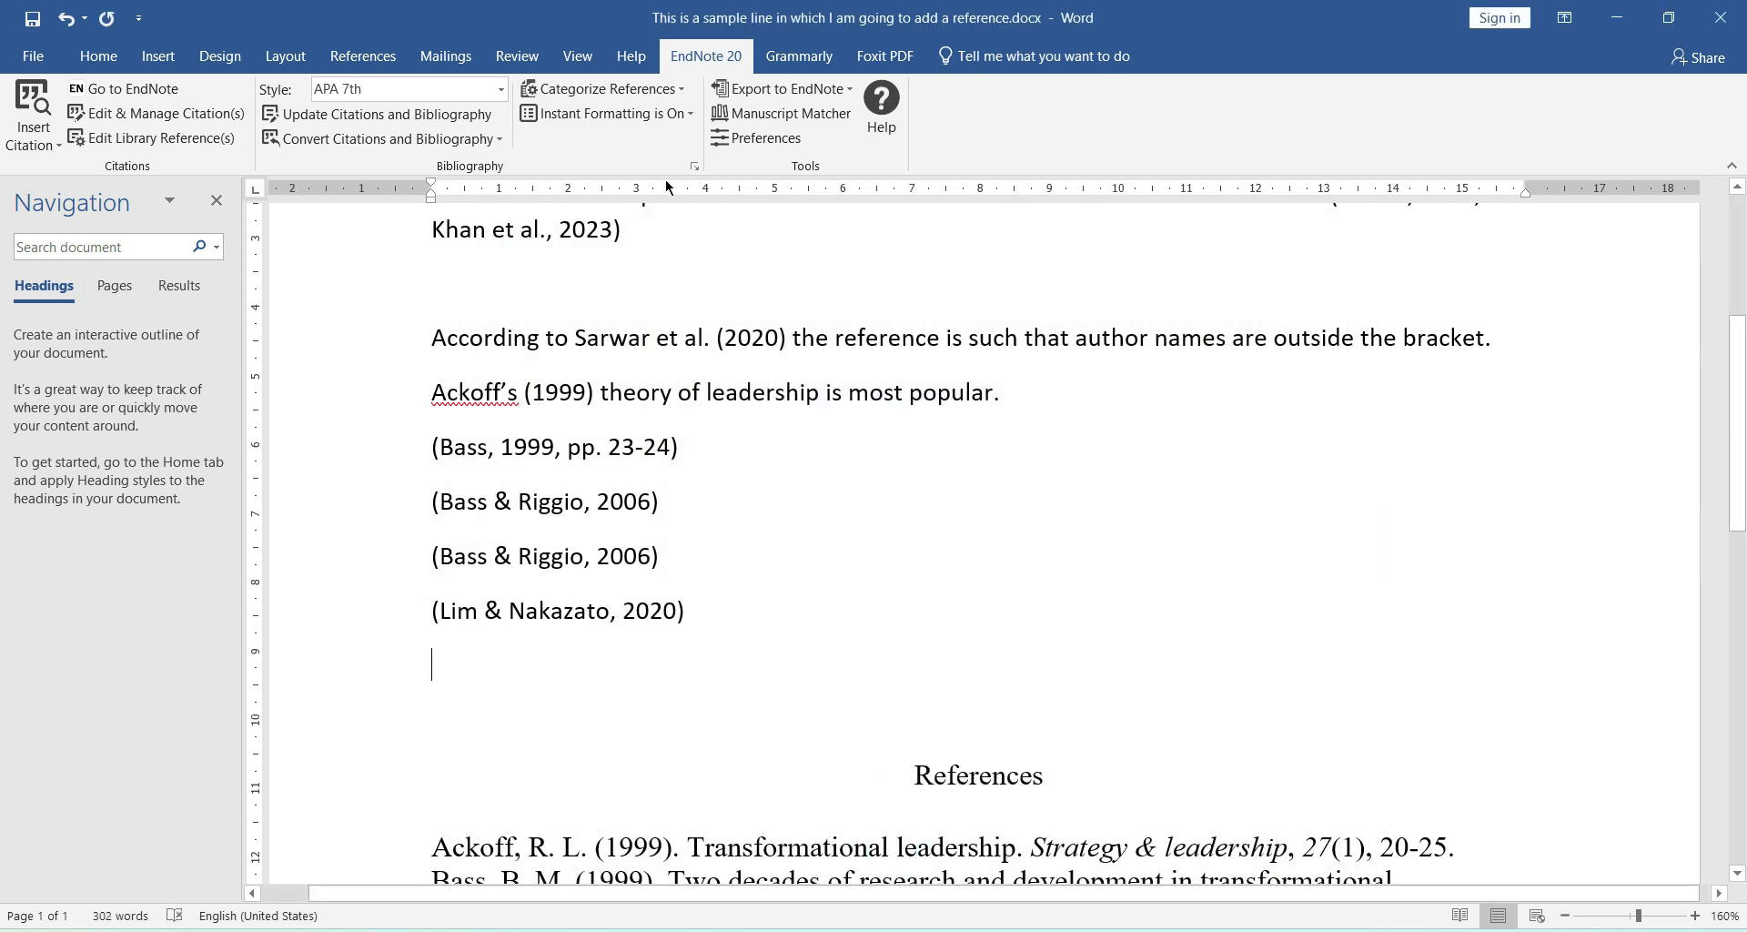
left_click(668, 115)
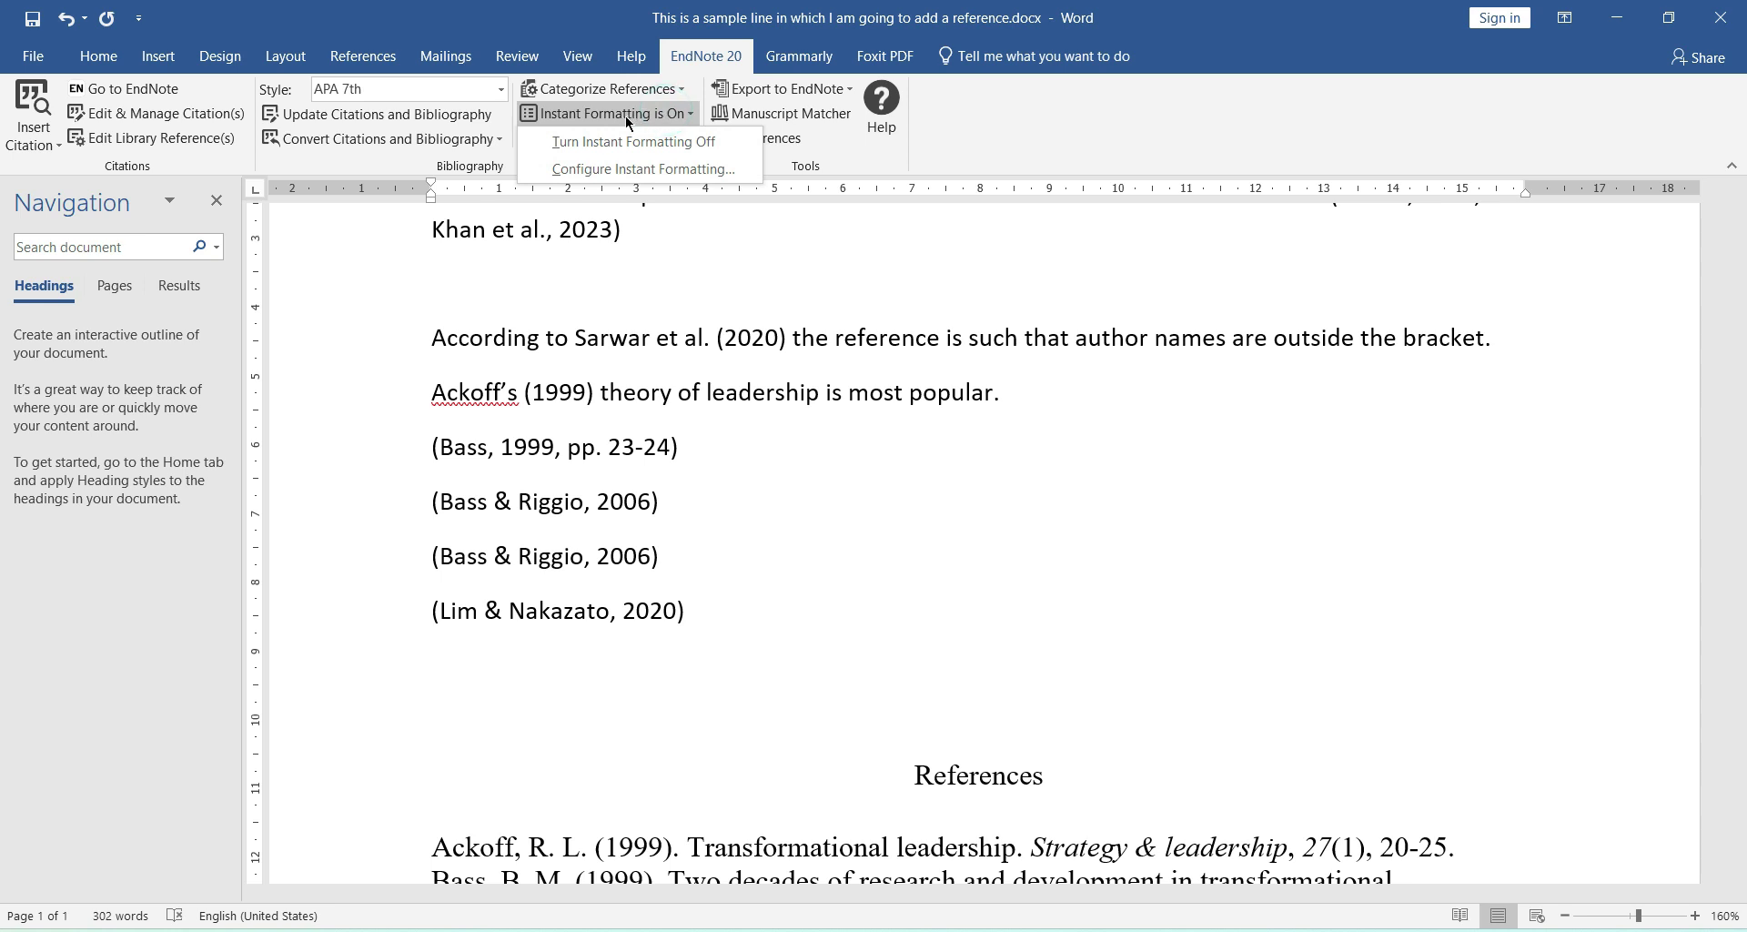
left_click(577, 140)
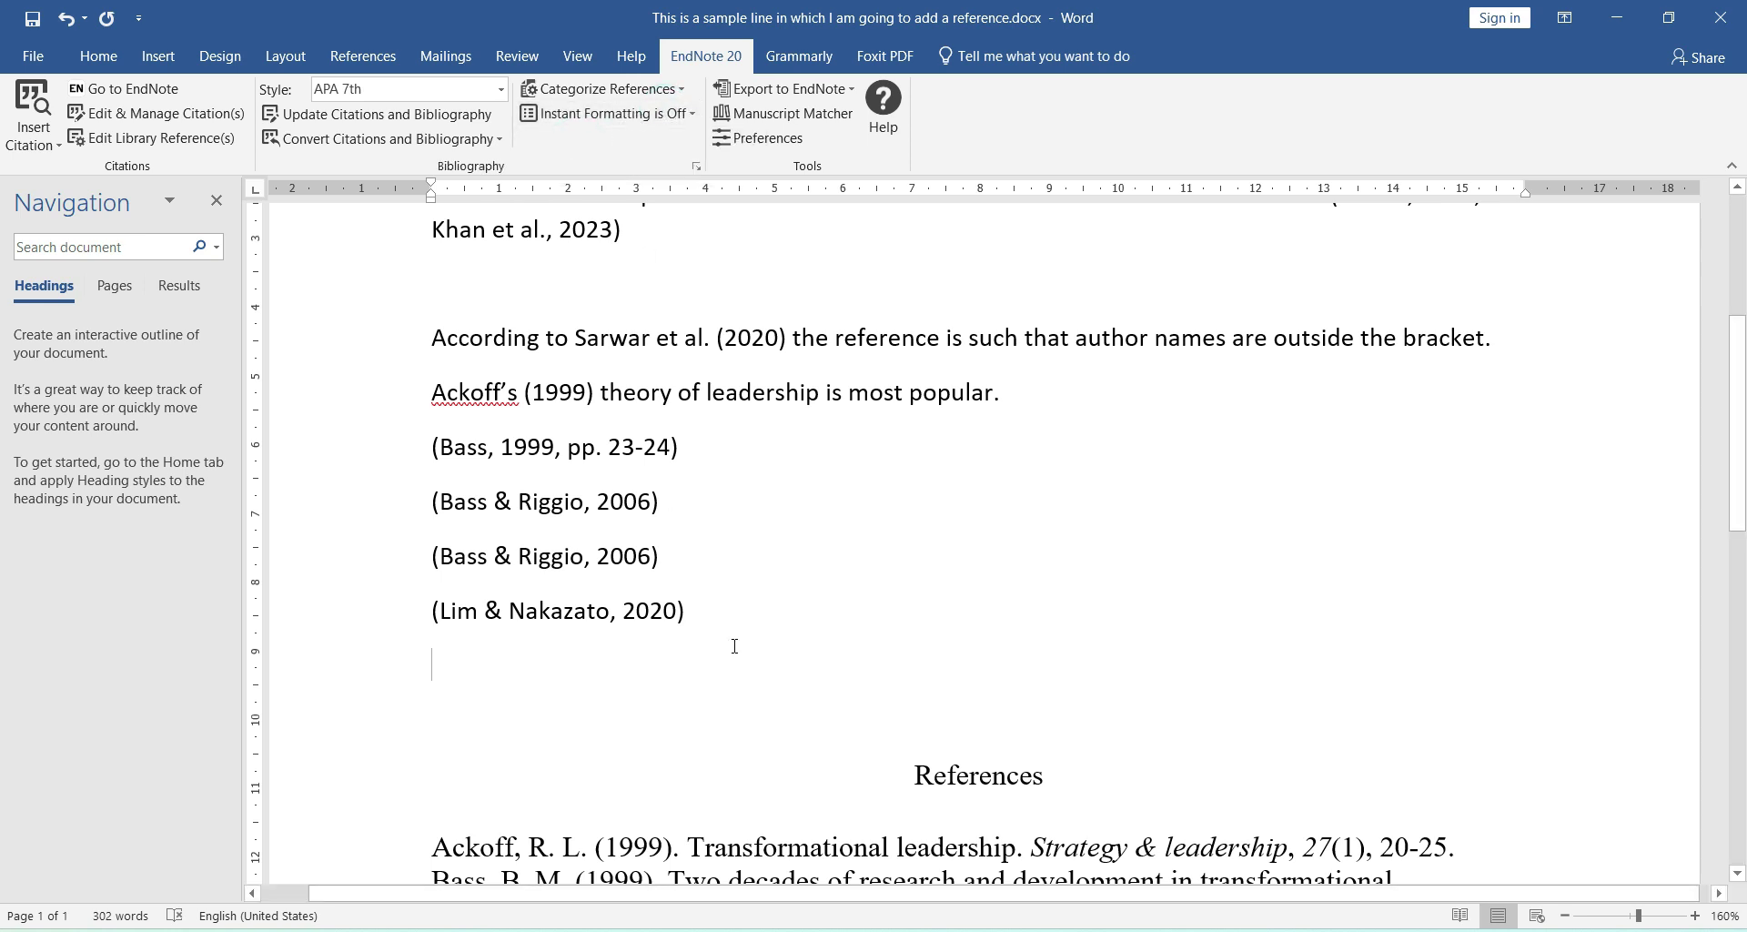
type("{")
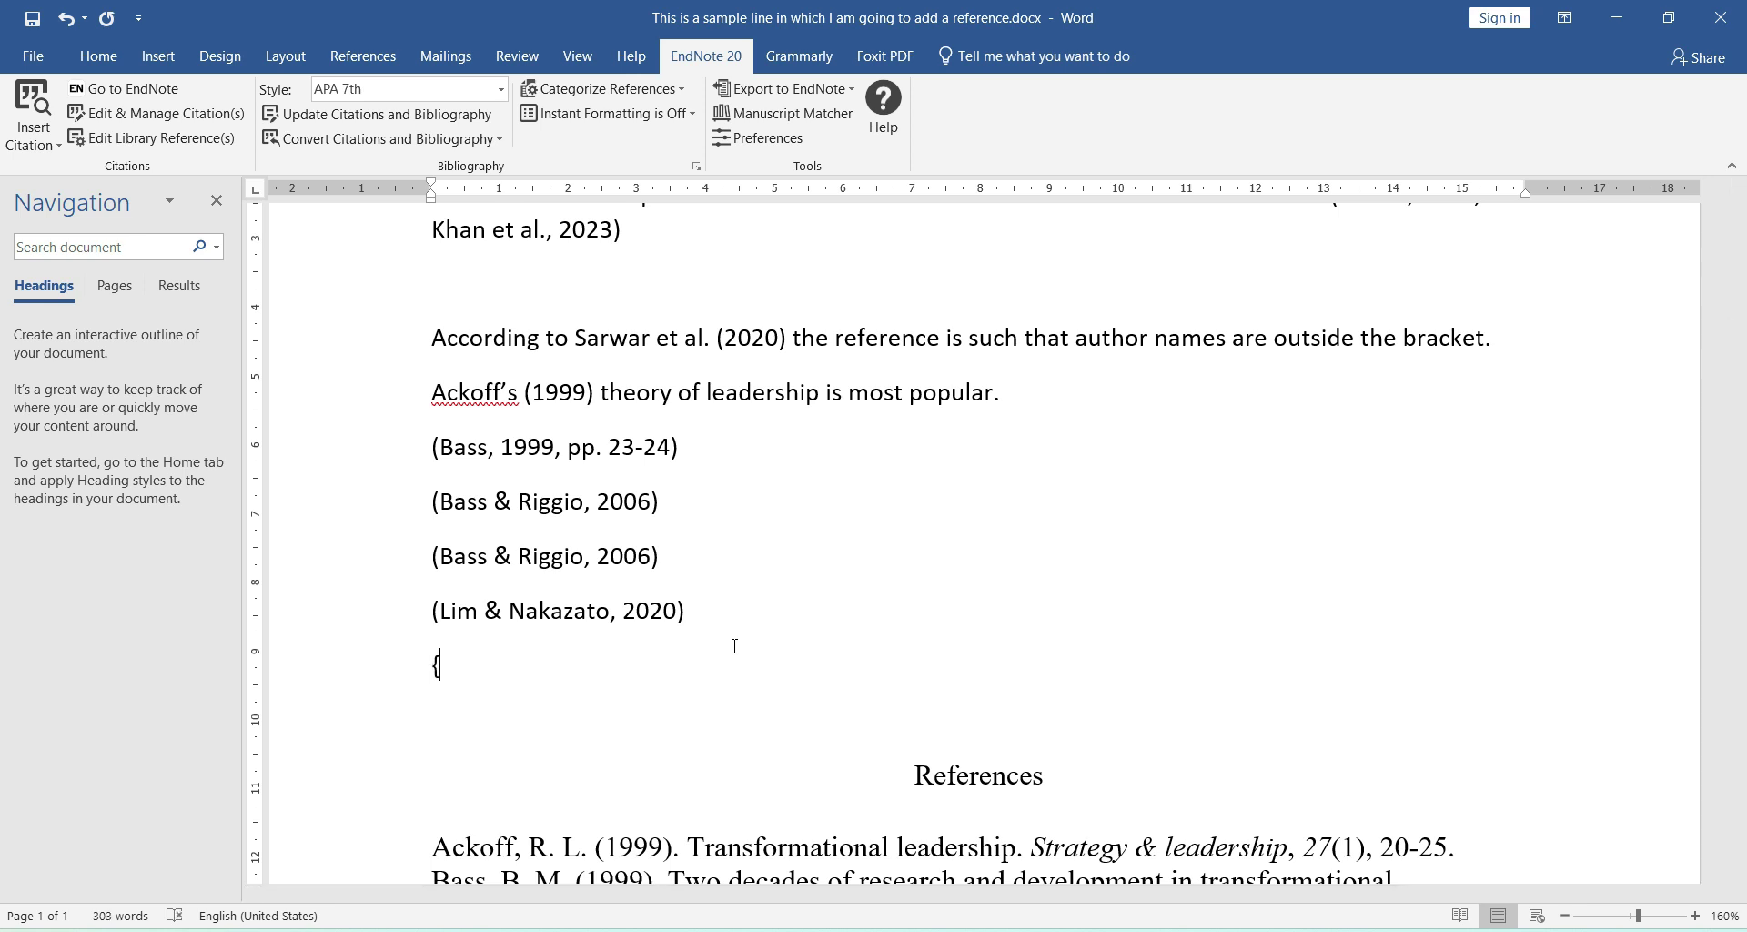
type("ackoff},")
key("BackSpace")
key("BackSpace")
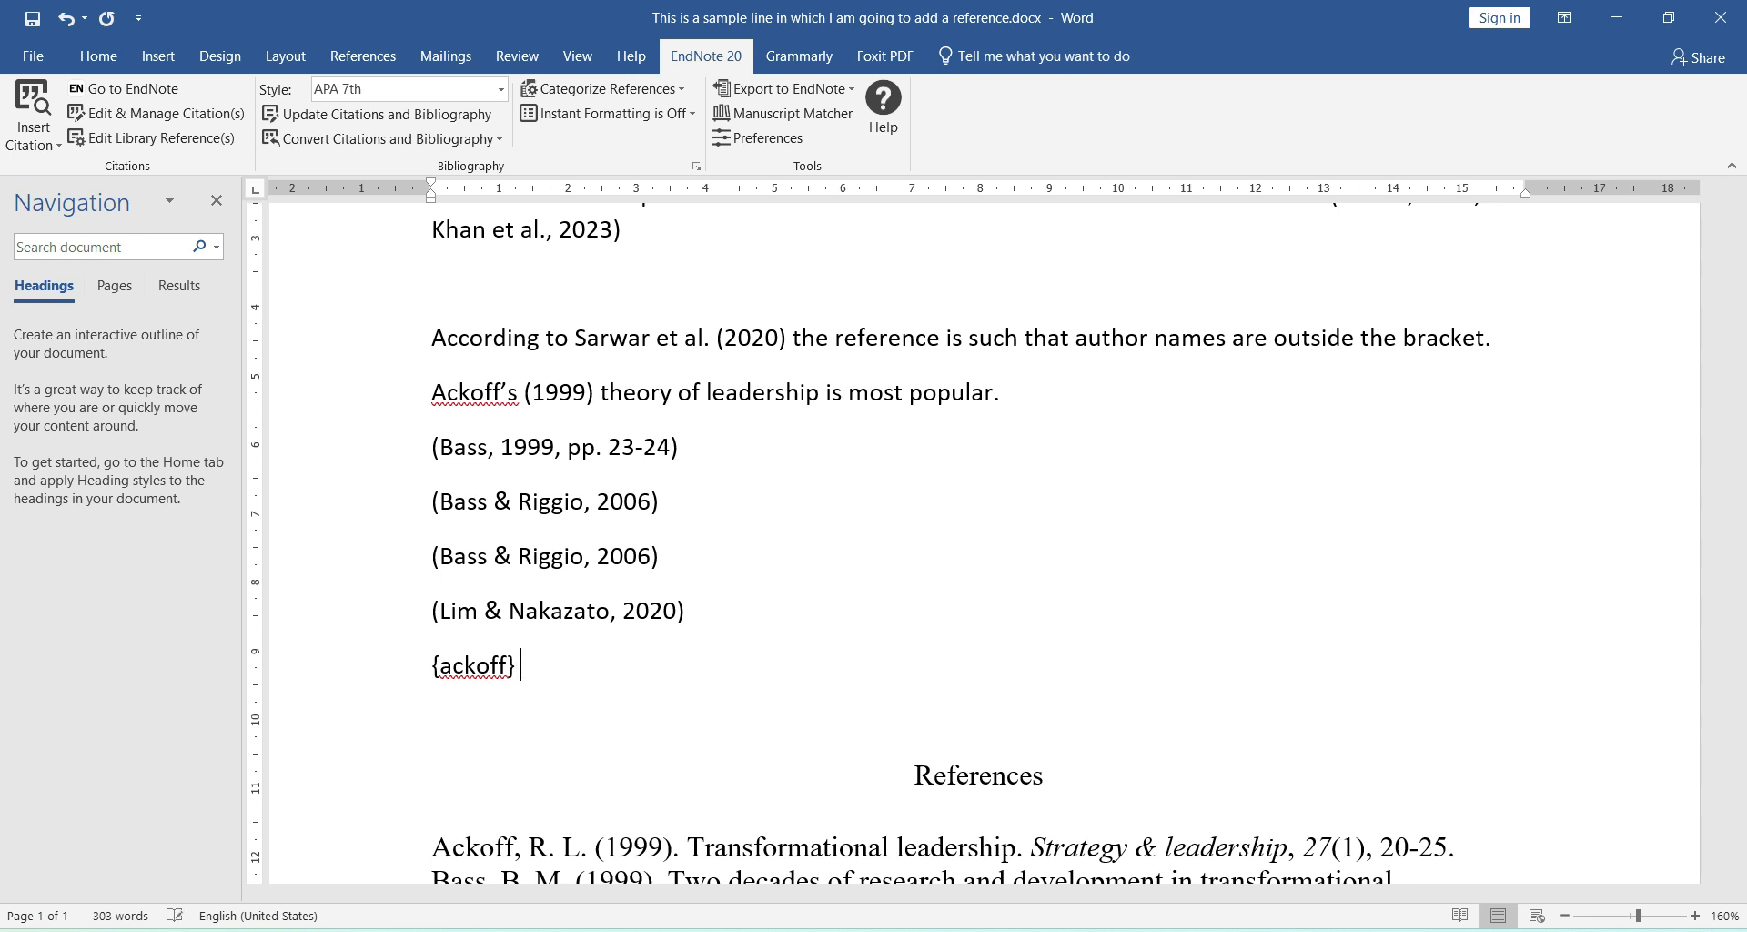
type("{lim}")
Step: Update the citations and bibliography, matching the second temporary citation to the 2020 "The Emergence of Risk Communication Networks" reference
left_click(397, 113)
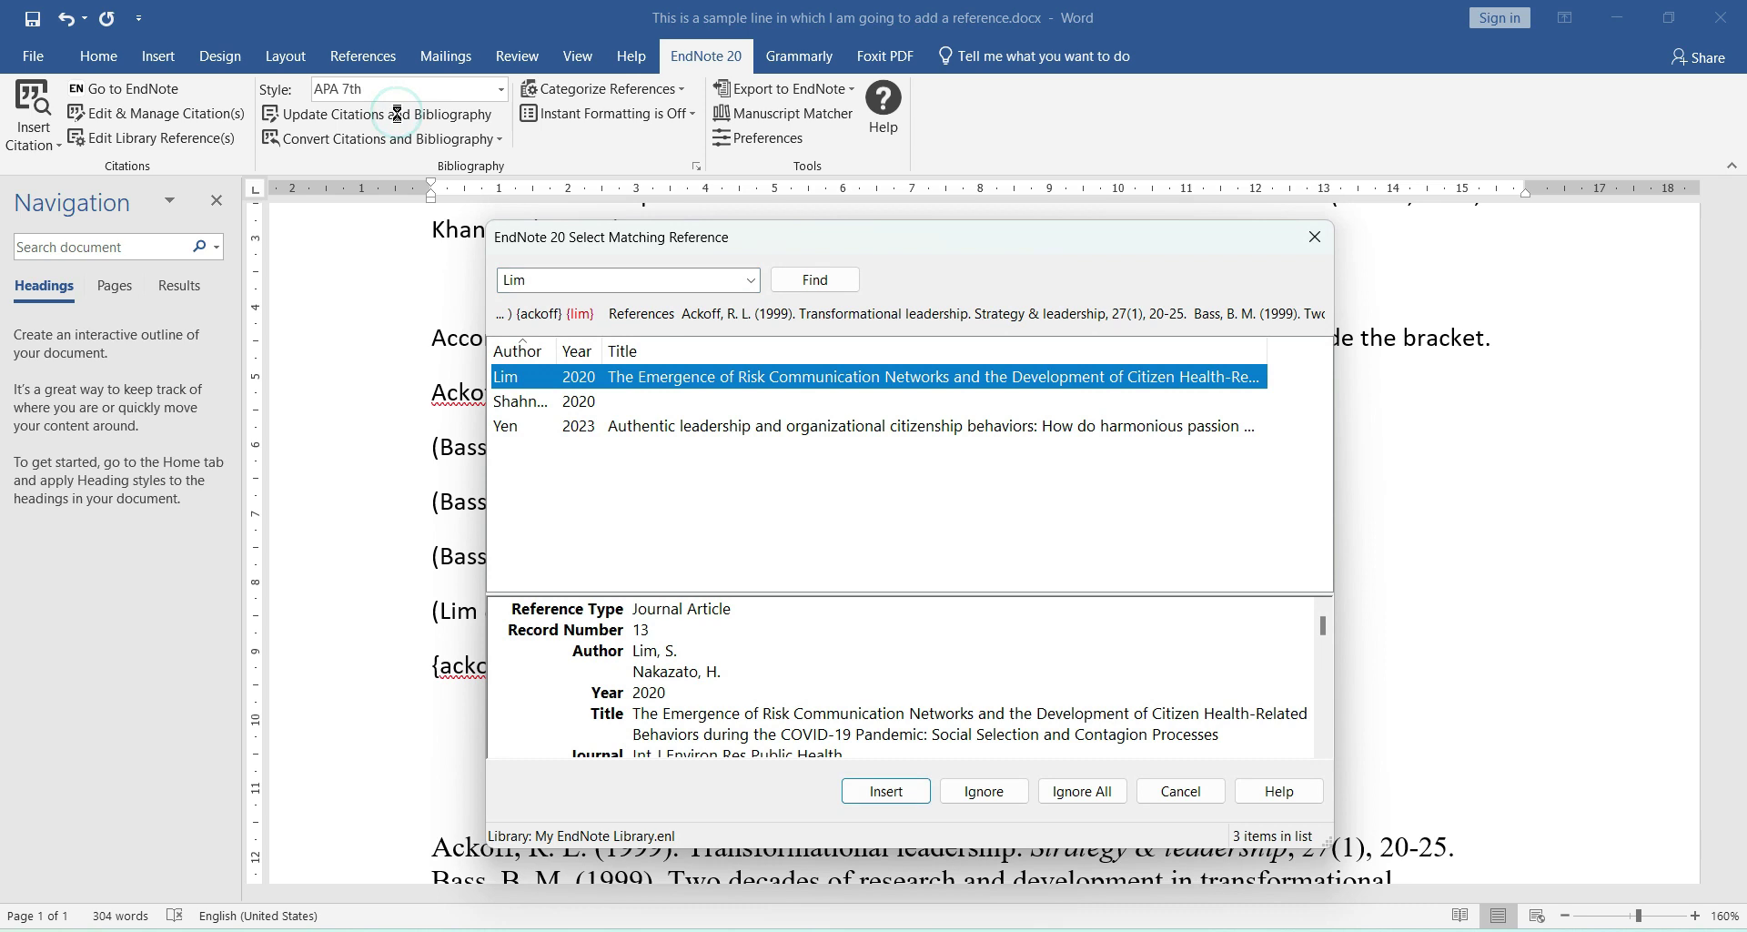
left_click(899, 788)
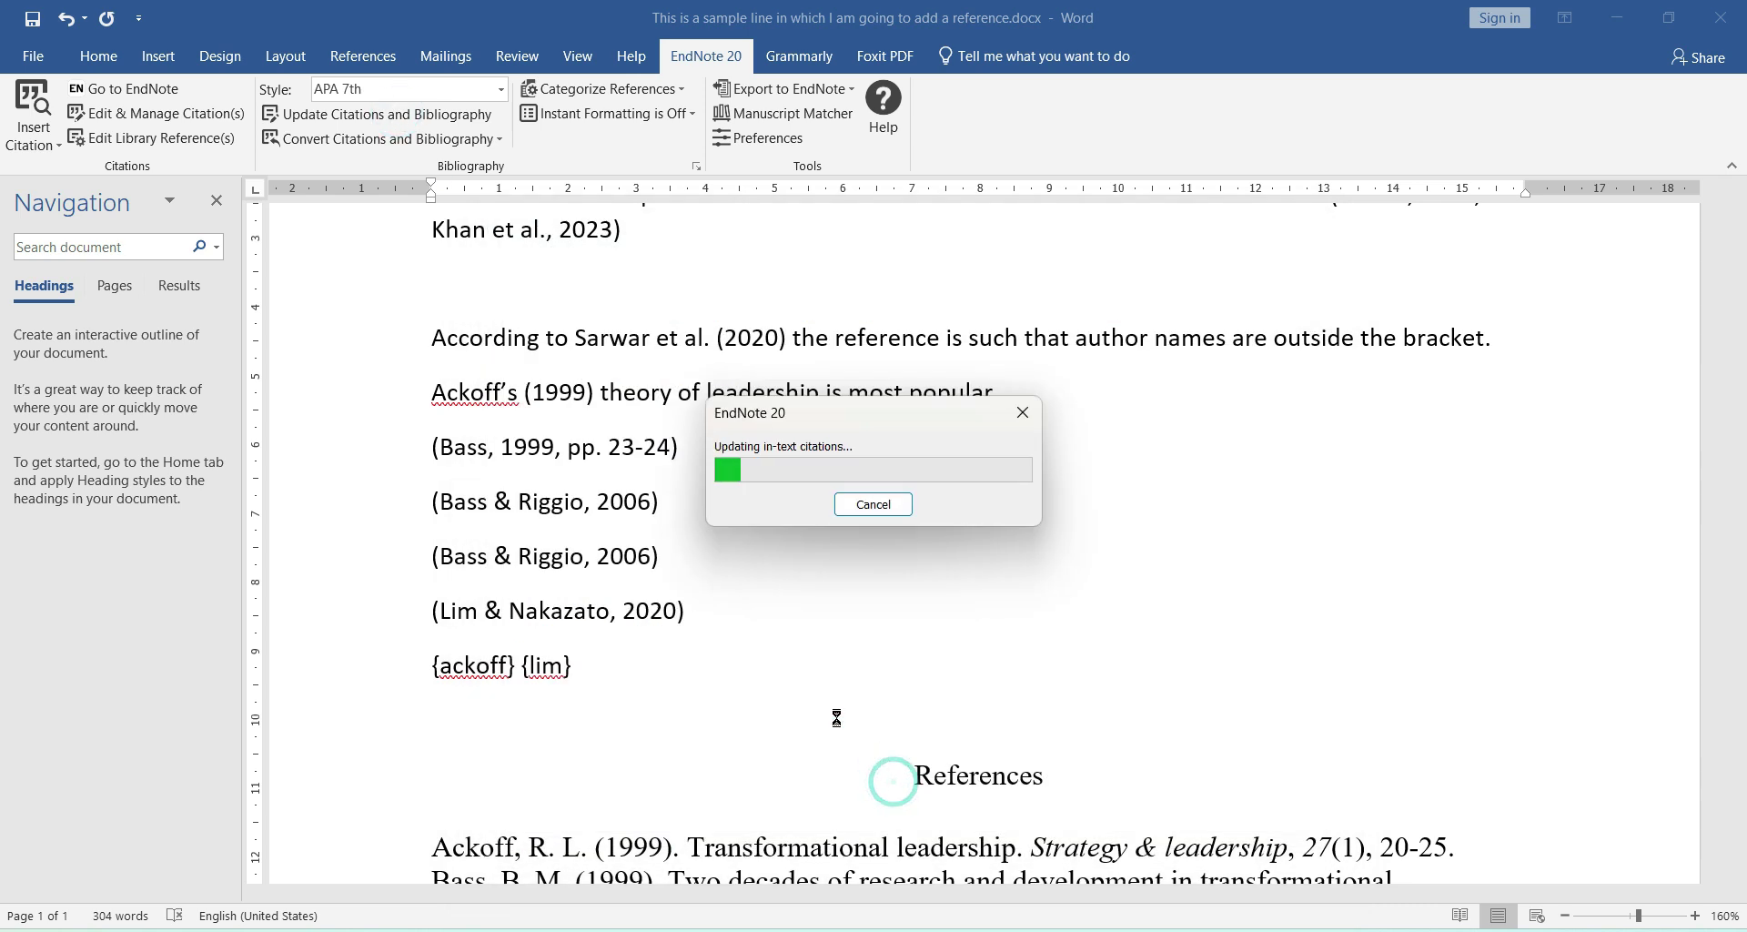
left_click(589, 667)
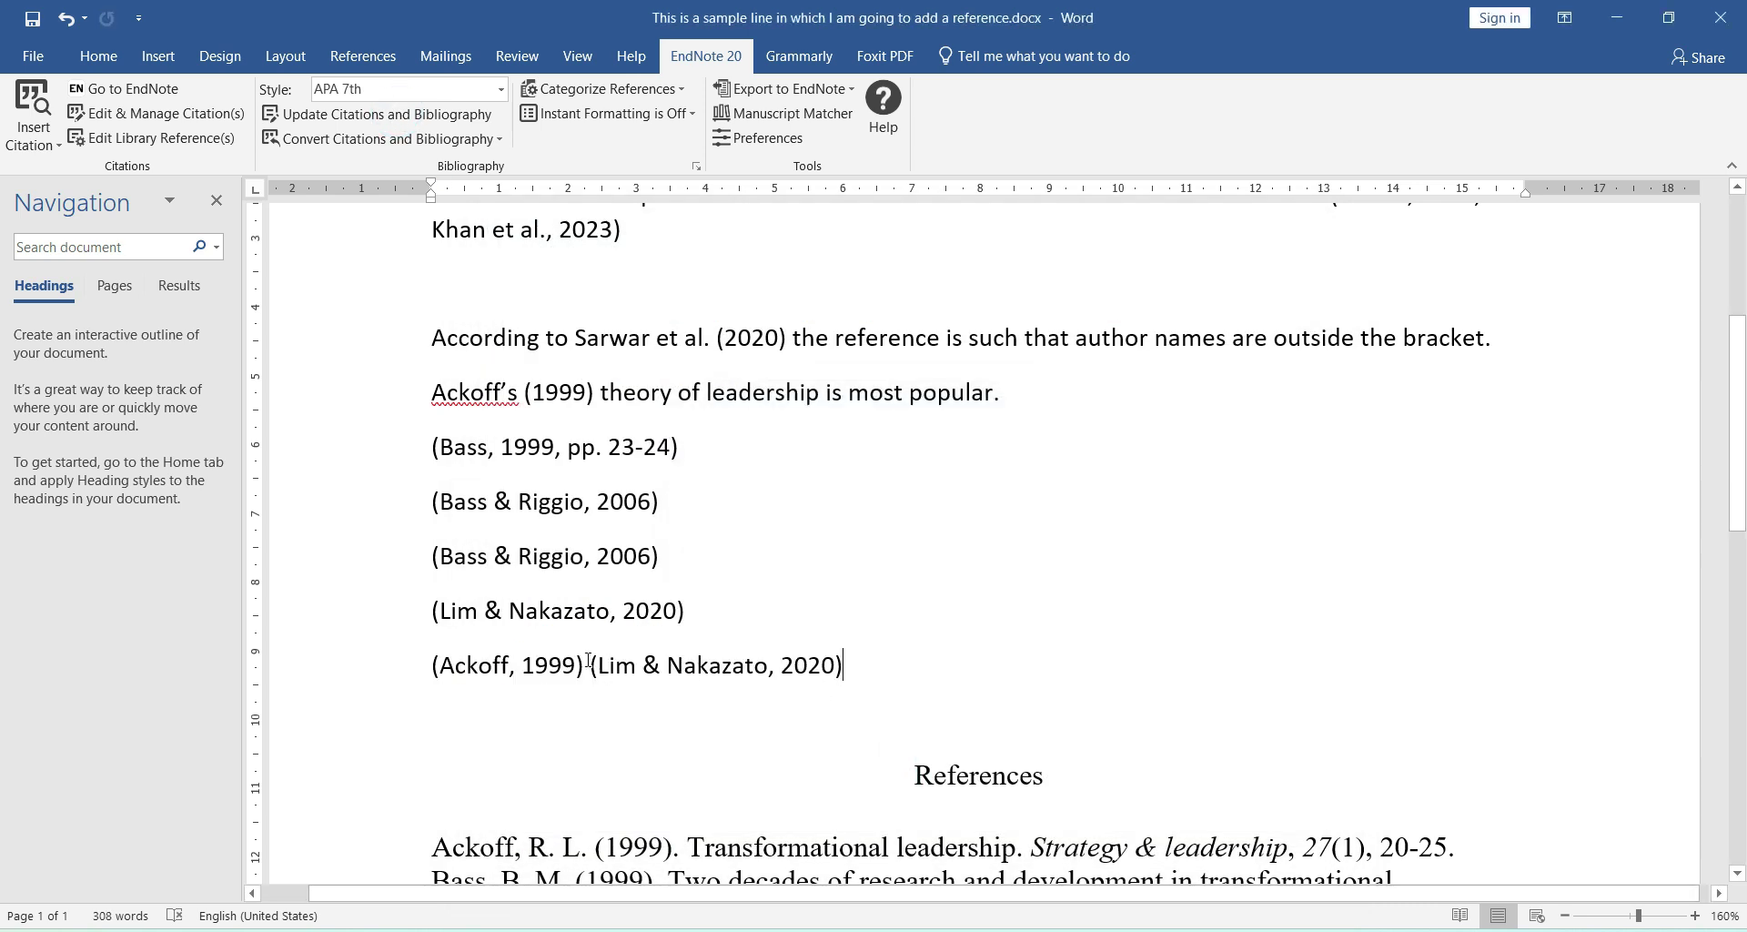
key("Return")
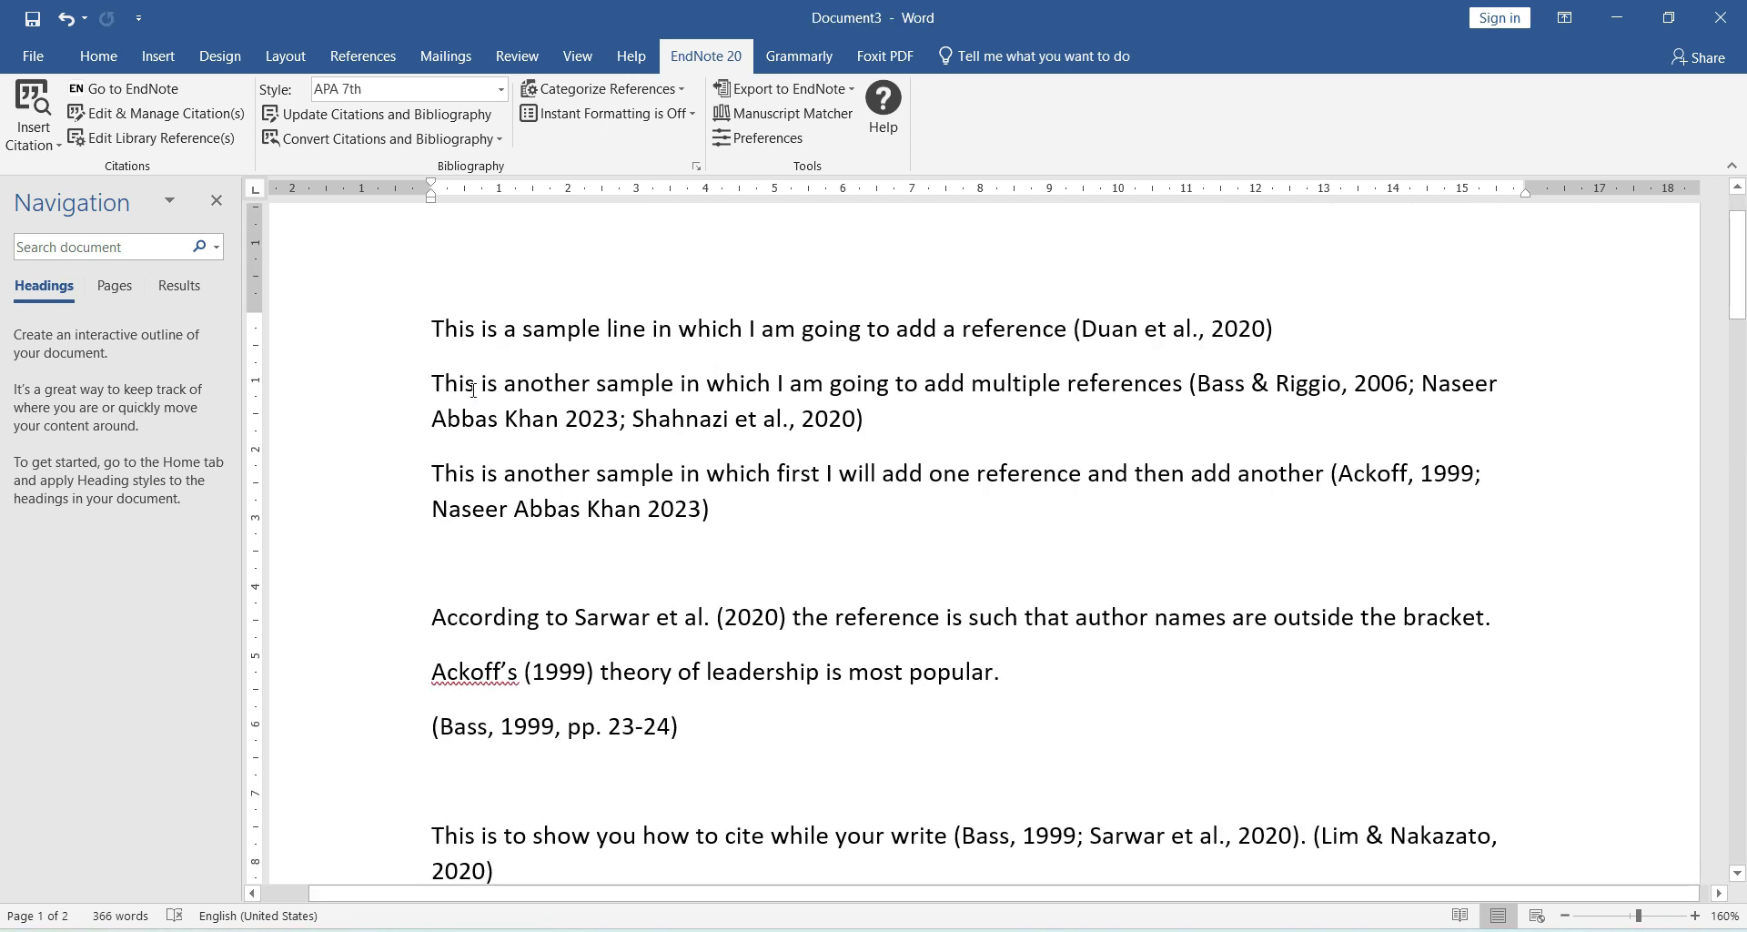
Step: Examine the Export Traveling Library options for sending the document's citations to an existing or new EndNote library
left_click(888, 426)
left_click(847, 88)
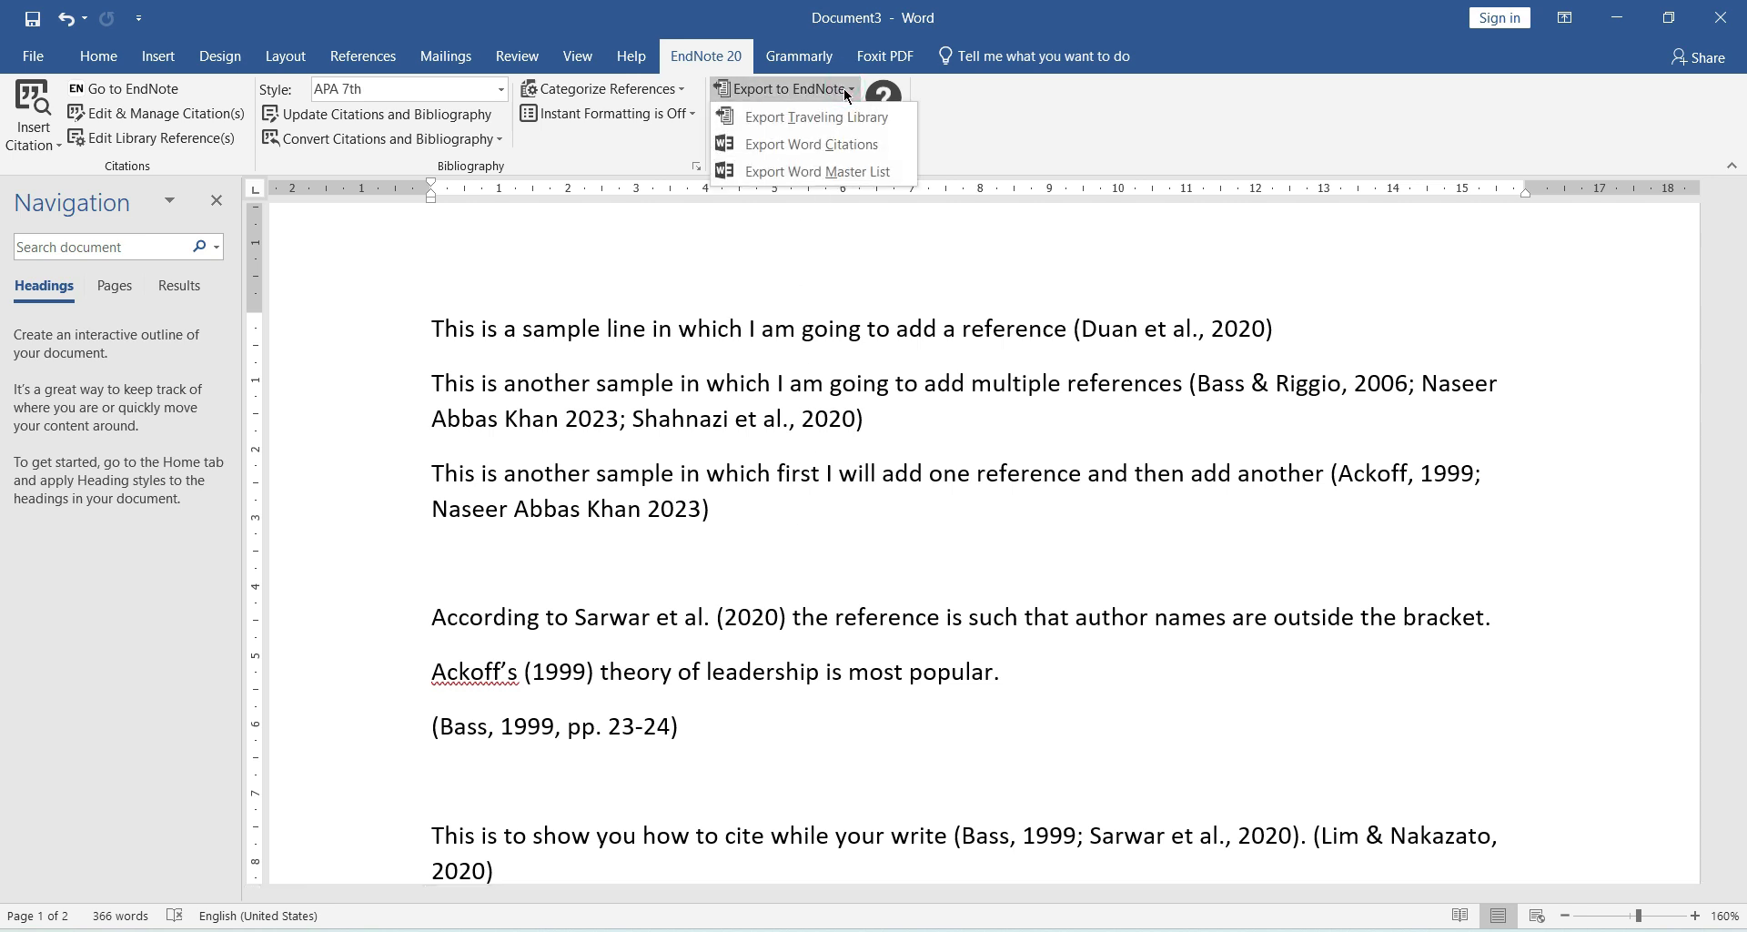
left_click(785, 127)
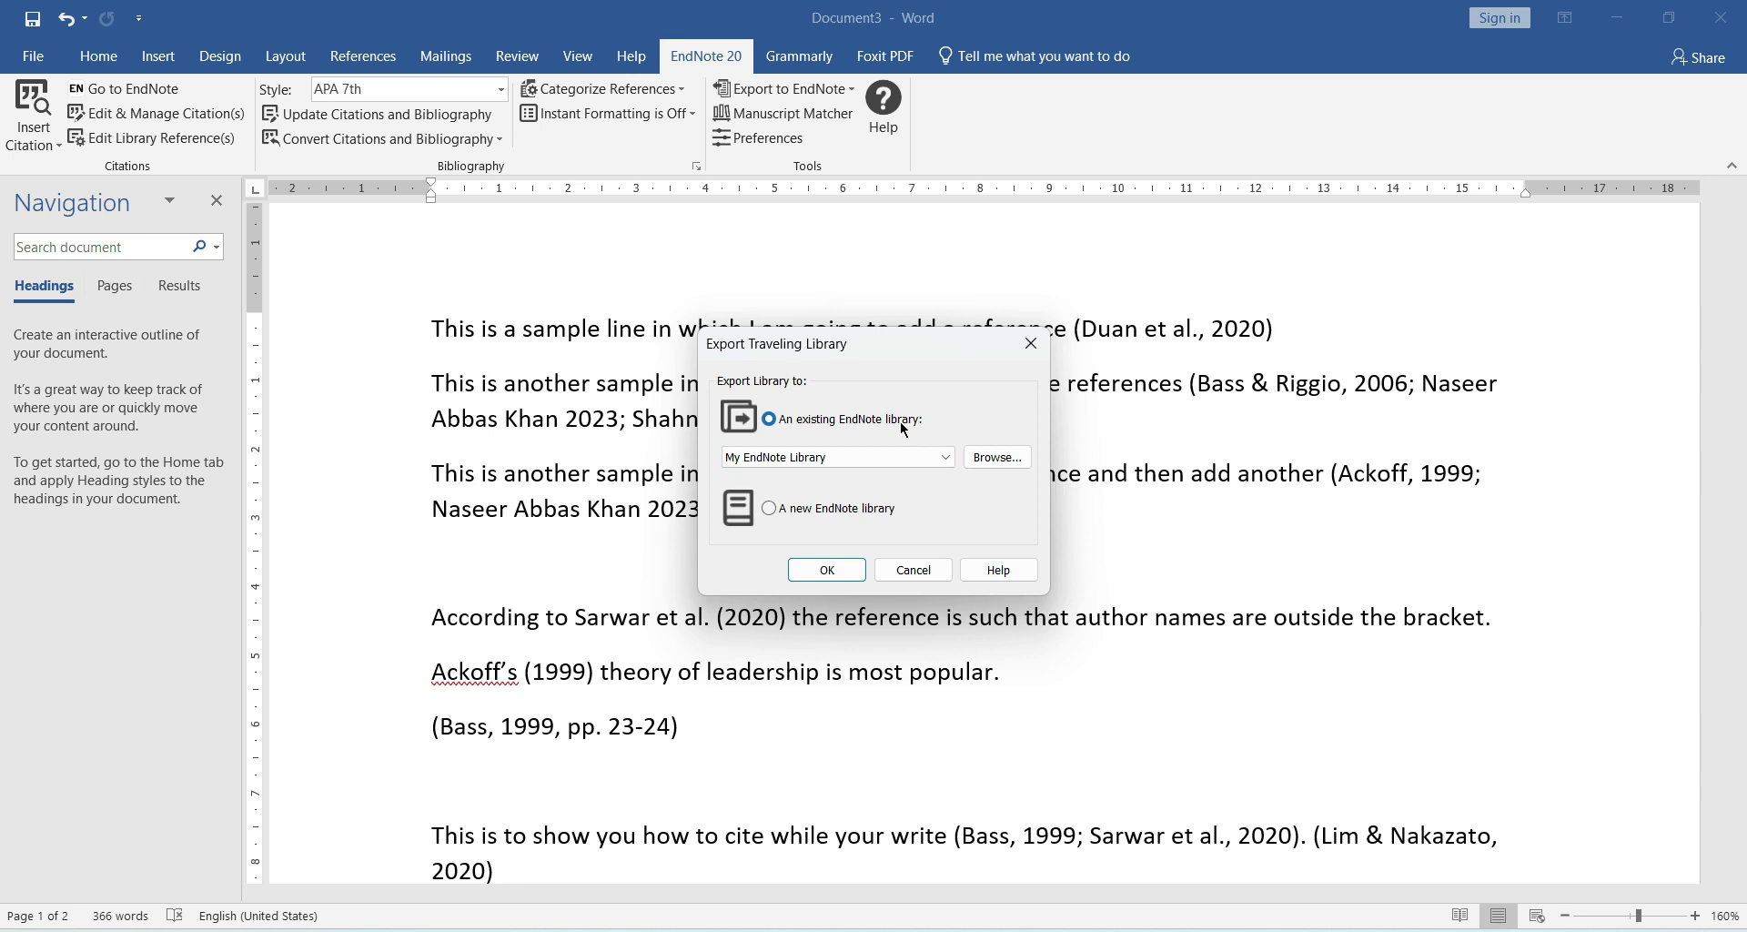
left_click(926, 574)
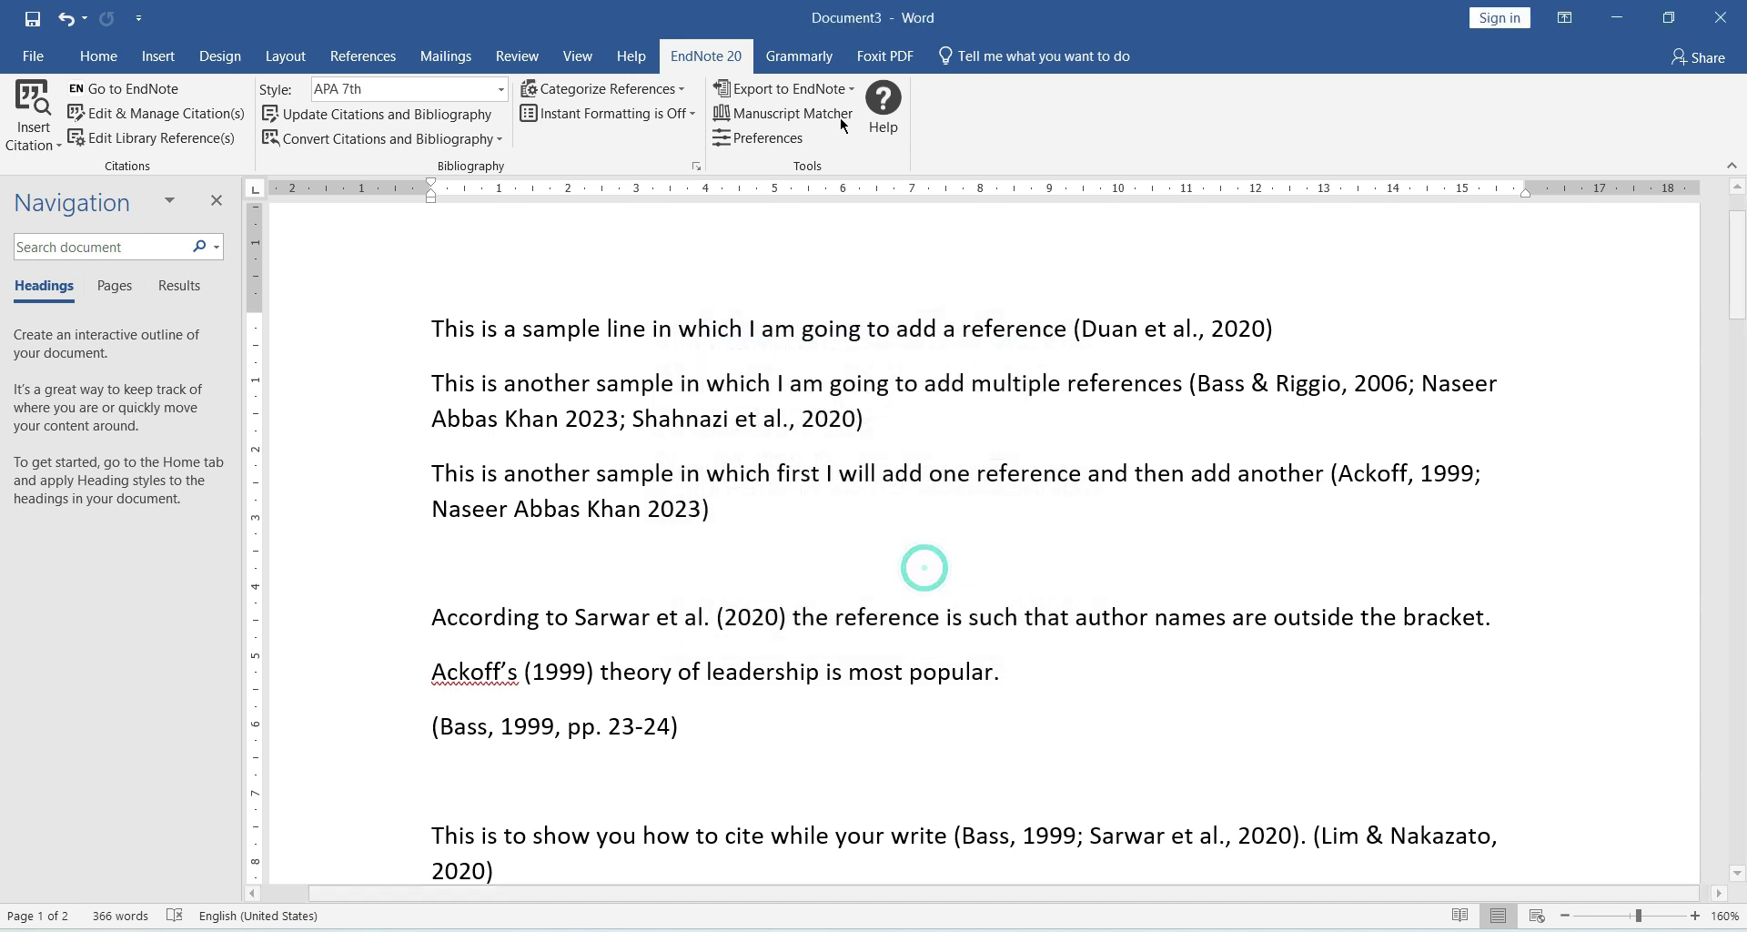
Step: Examine the Export Word Citations option and Word's built-in tool for inserting citations
left_click(839, 91)
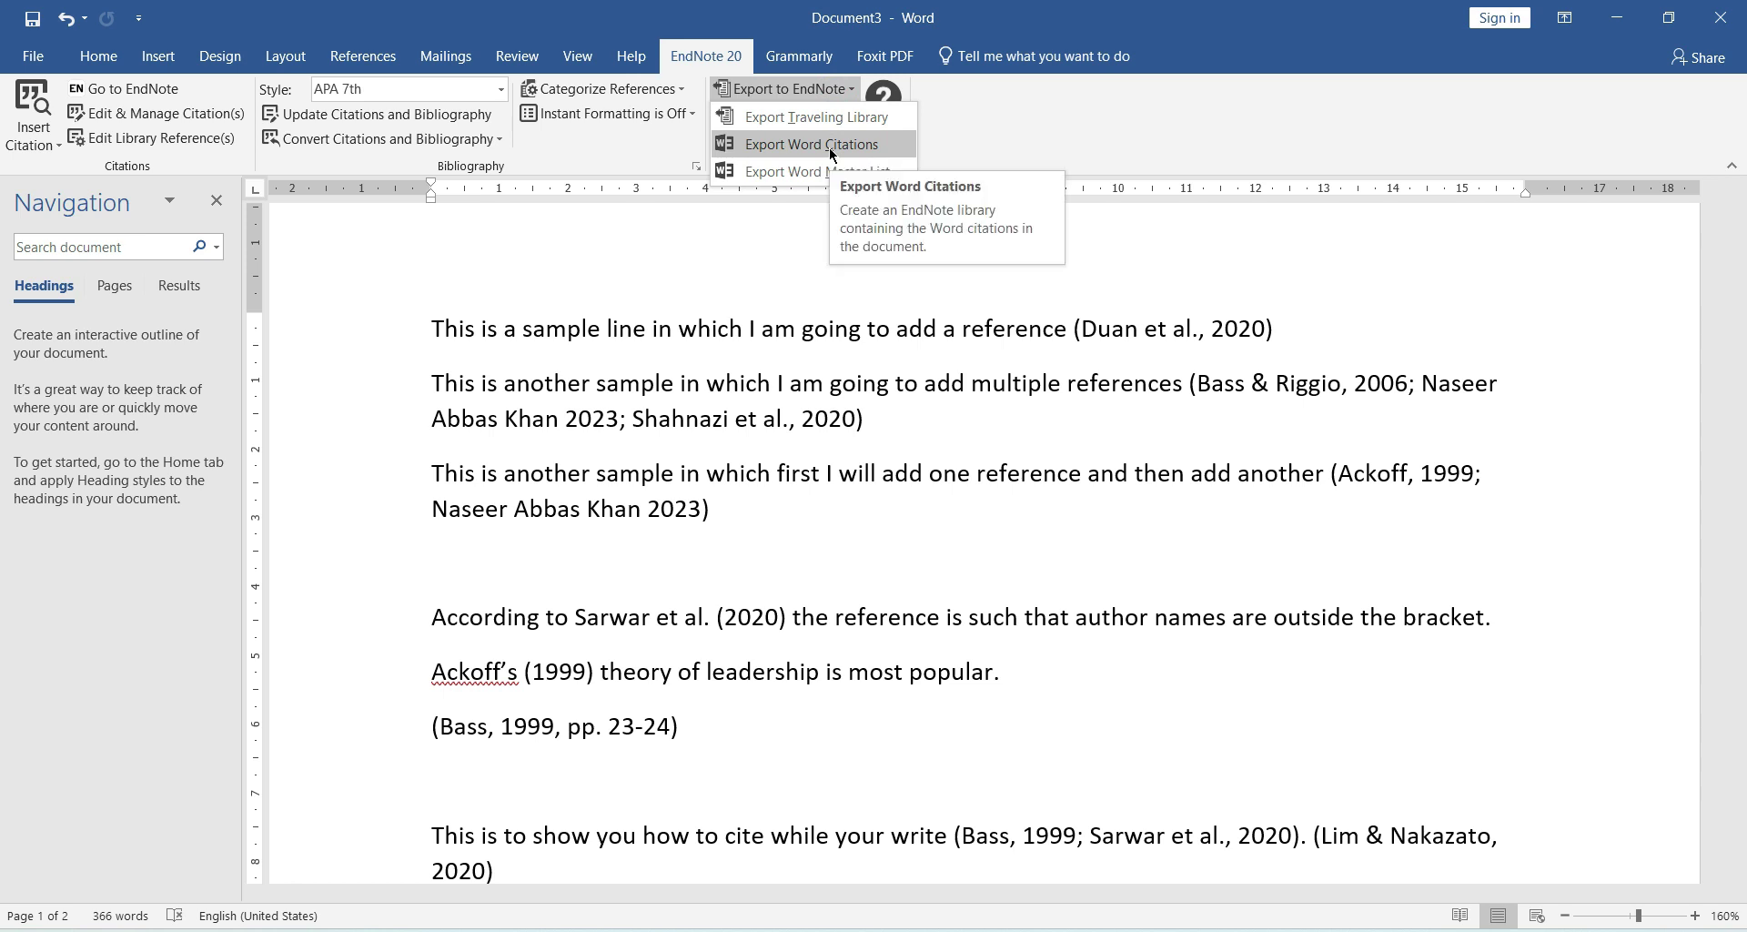
left_click(812, 331)
left_click(364, 55)
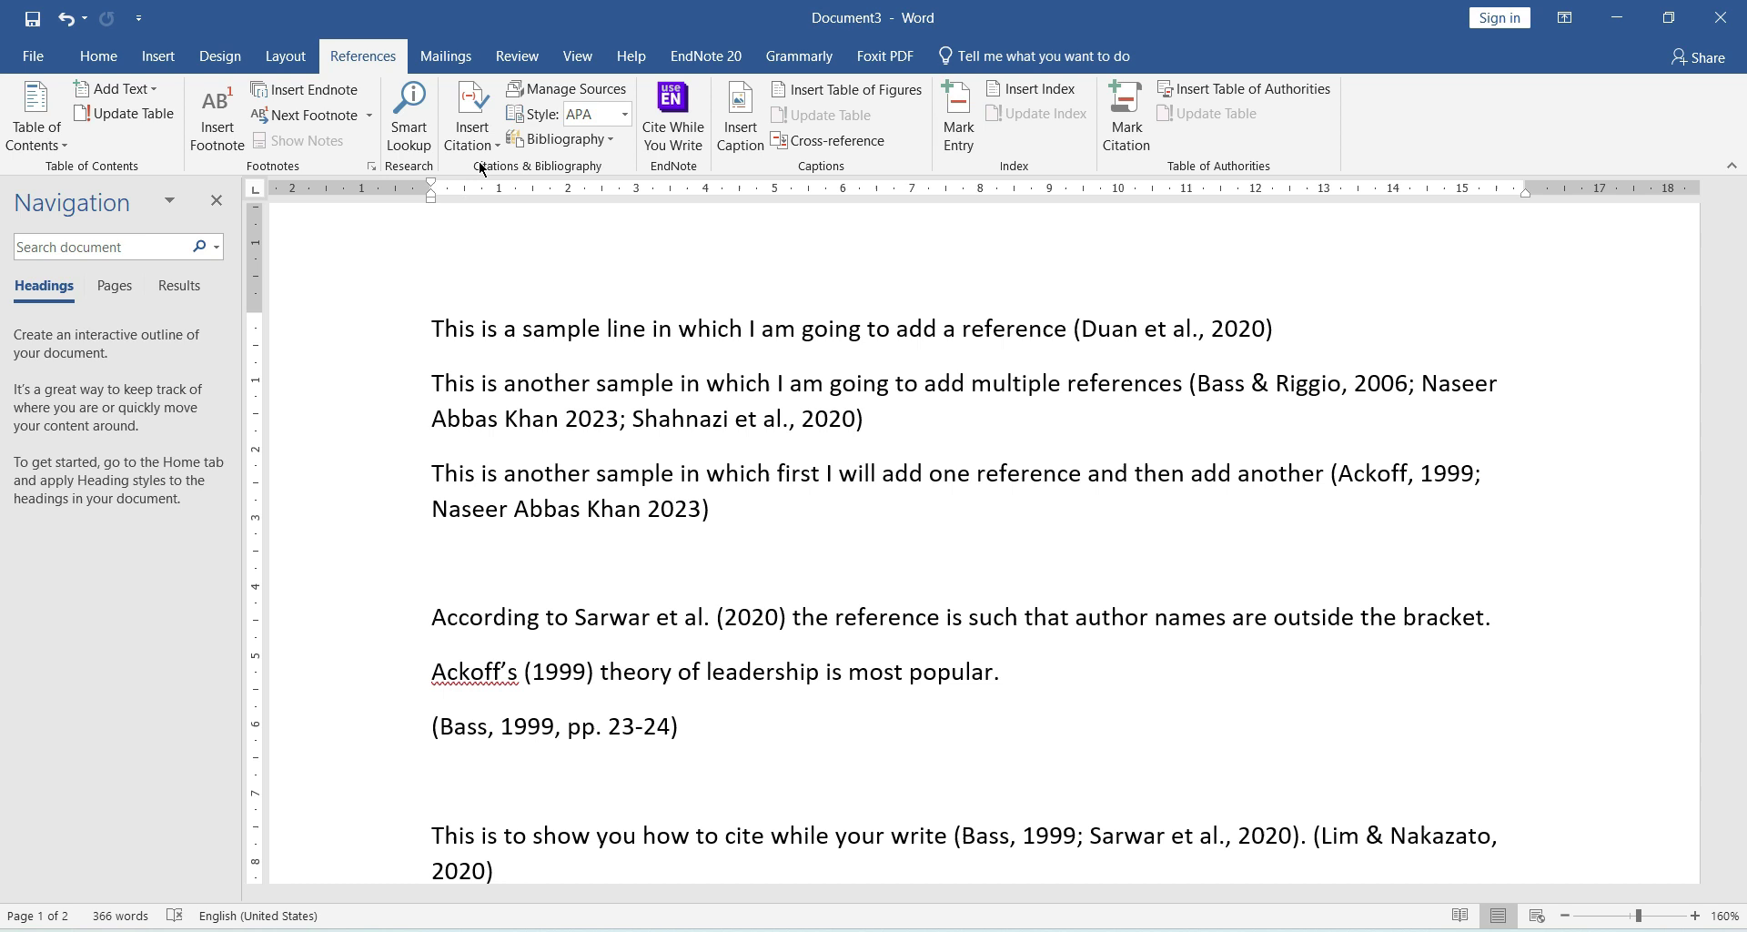
left_click(472, 123)
left_click(708, 332)
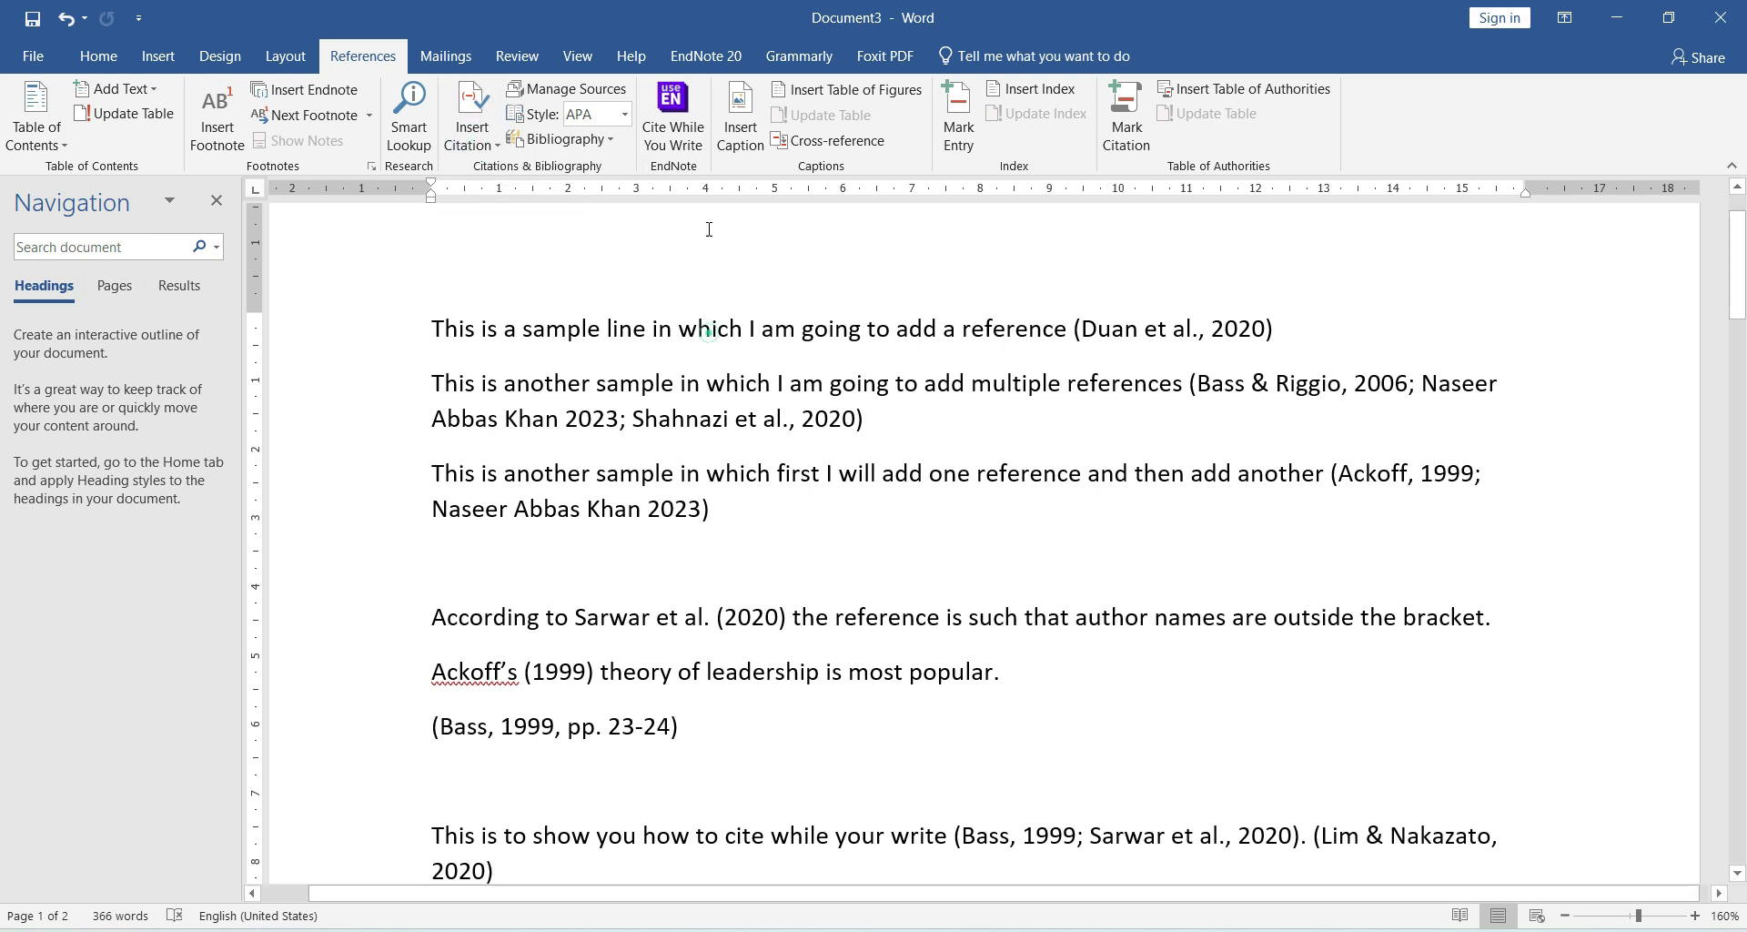
Step: Review the General, Keyboard, Figures and Tables, and Application settings in the Cite While You Write preferences
left_click(711, 55)
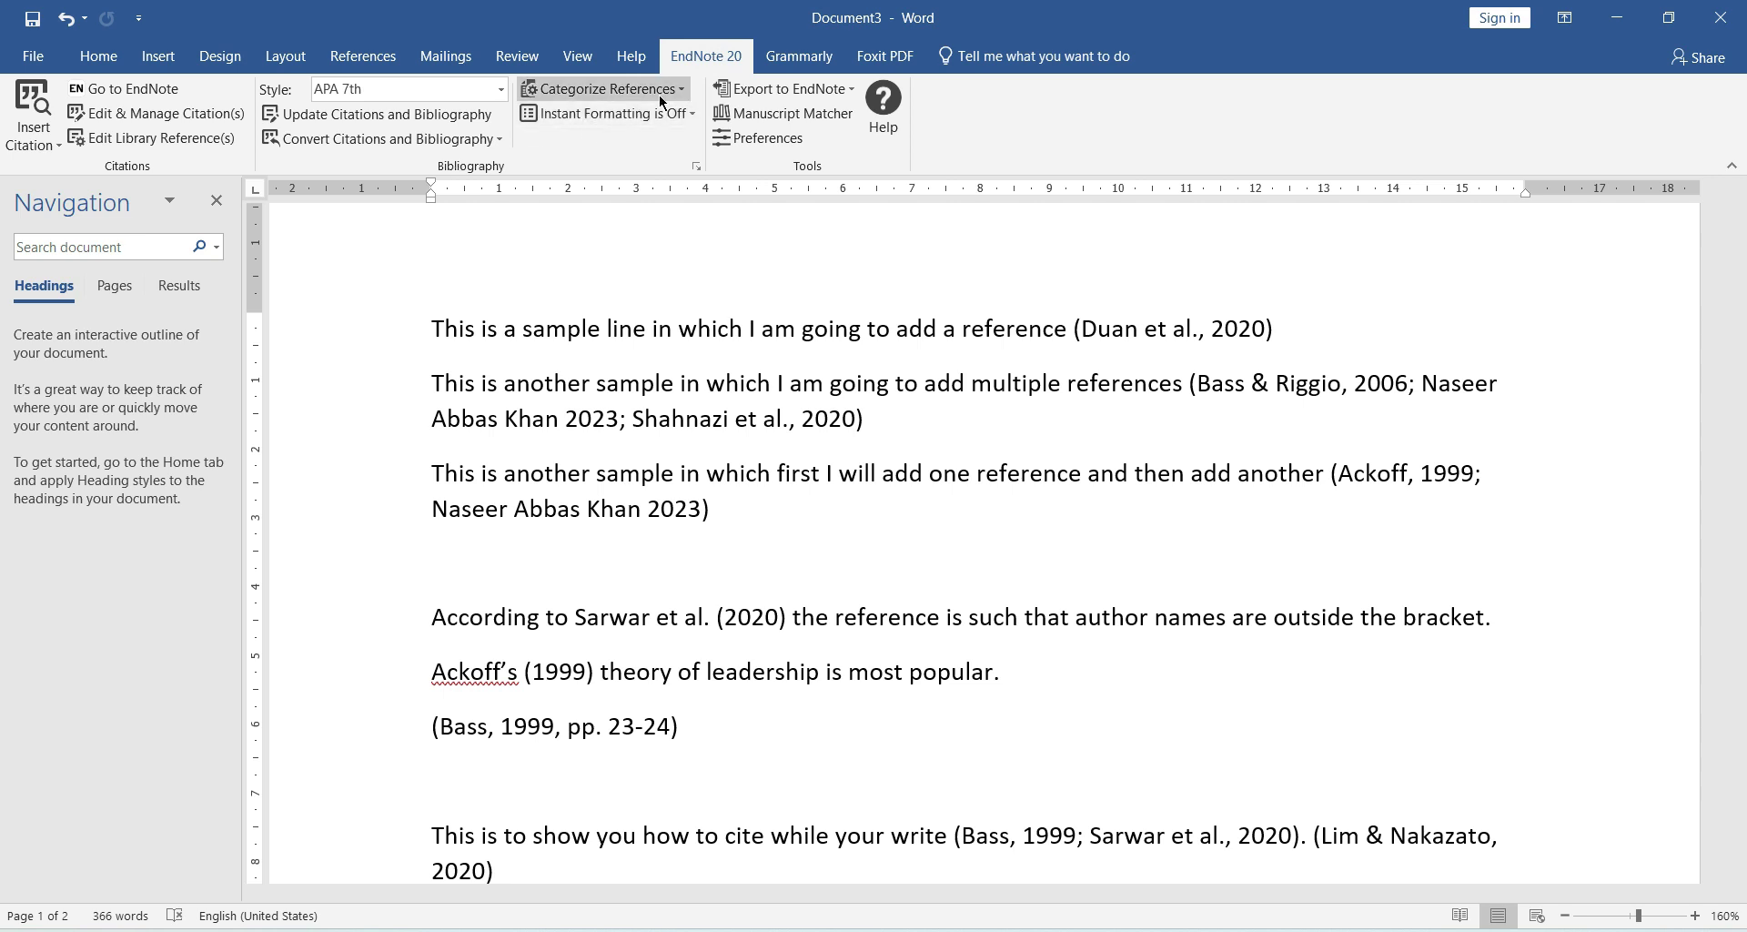
left_click(791, 140)
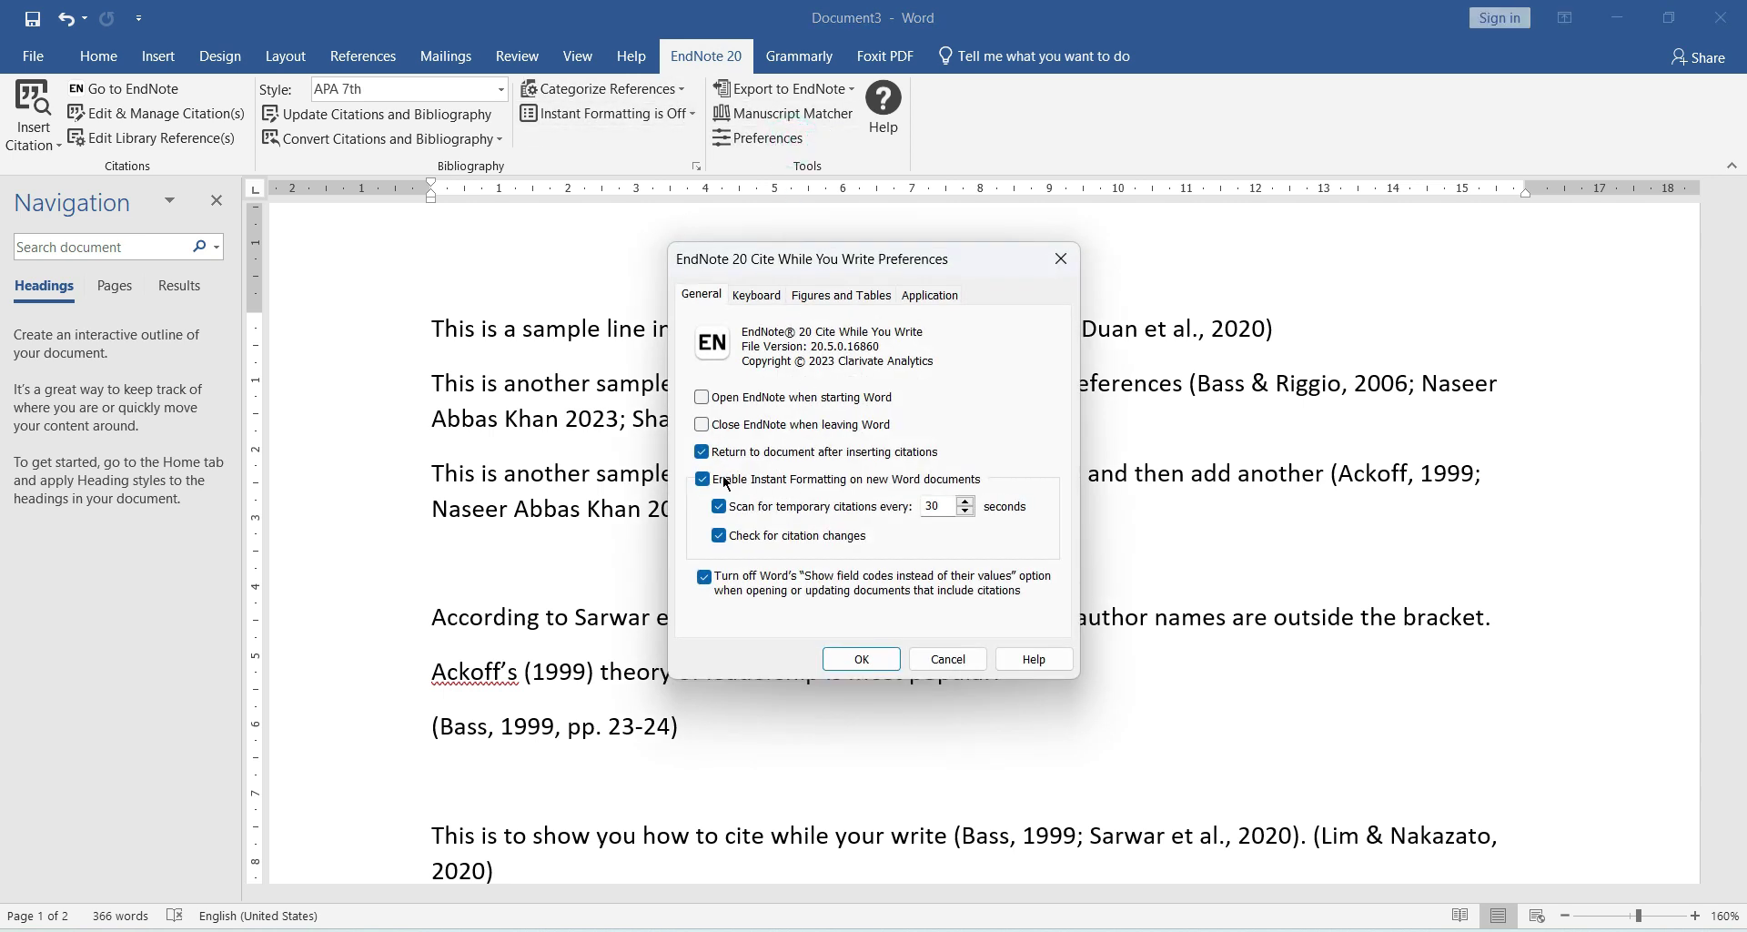
left_click(769, 296)
left_click(838, 296)
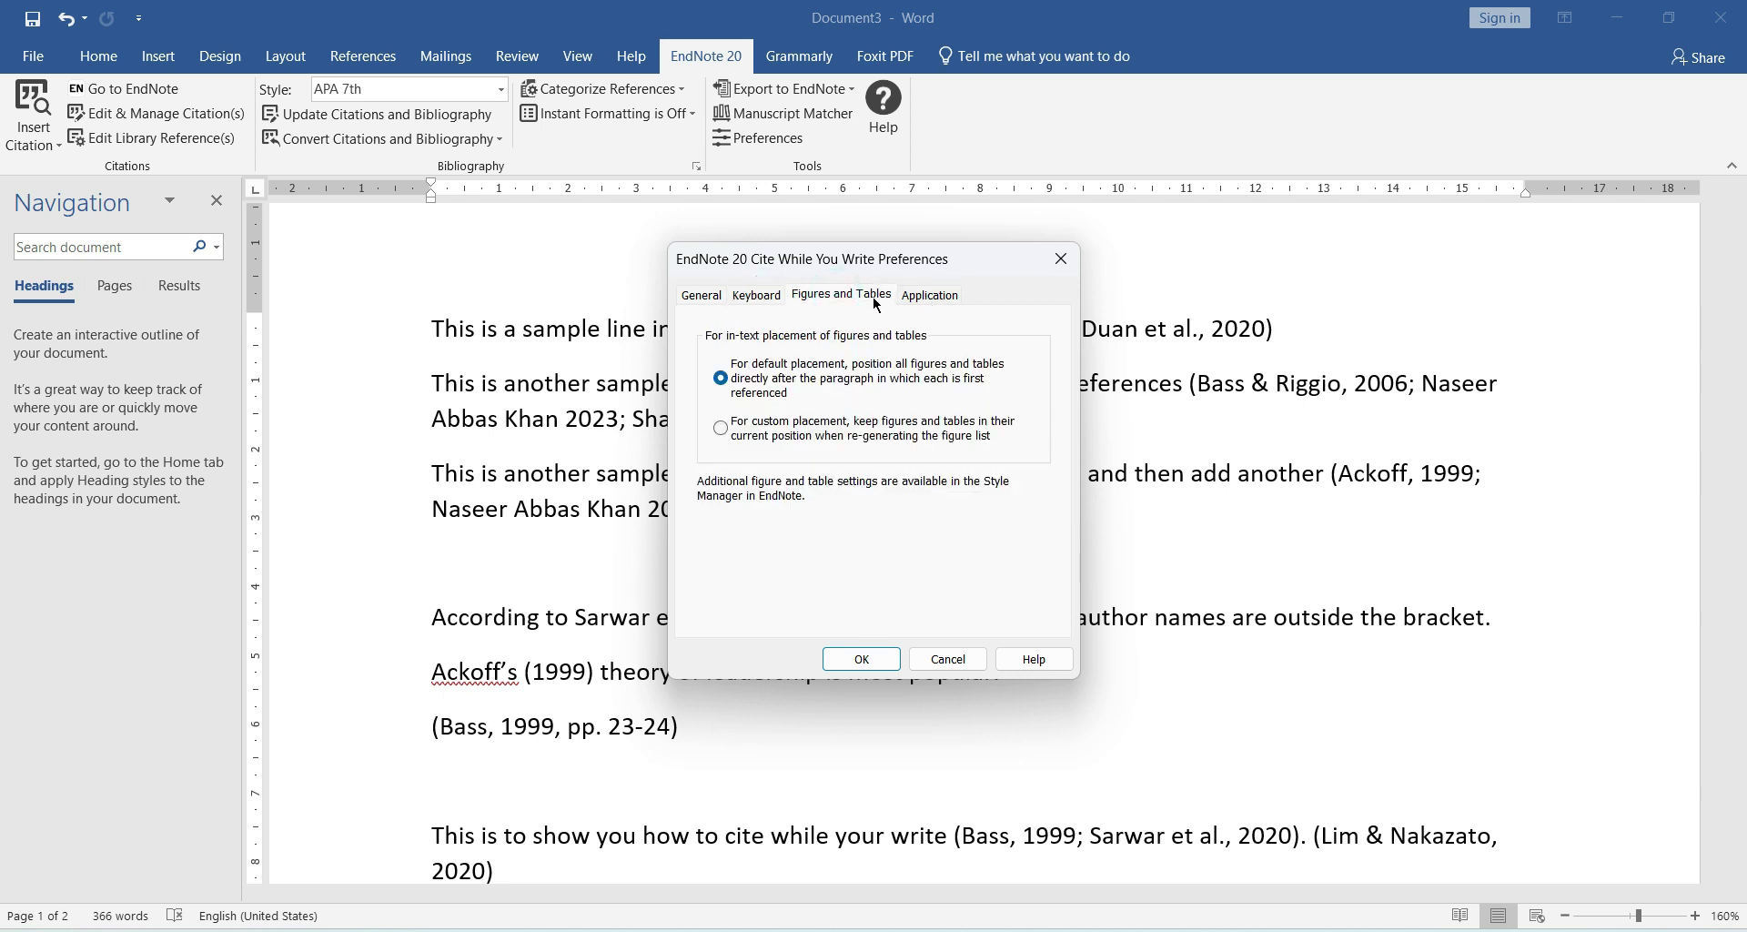
left_click(929, 297)
left_click(756, 296)
left_click(700, 296)
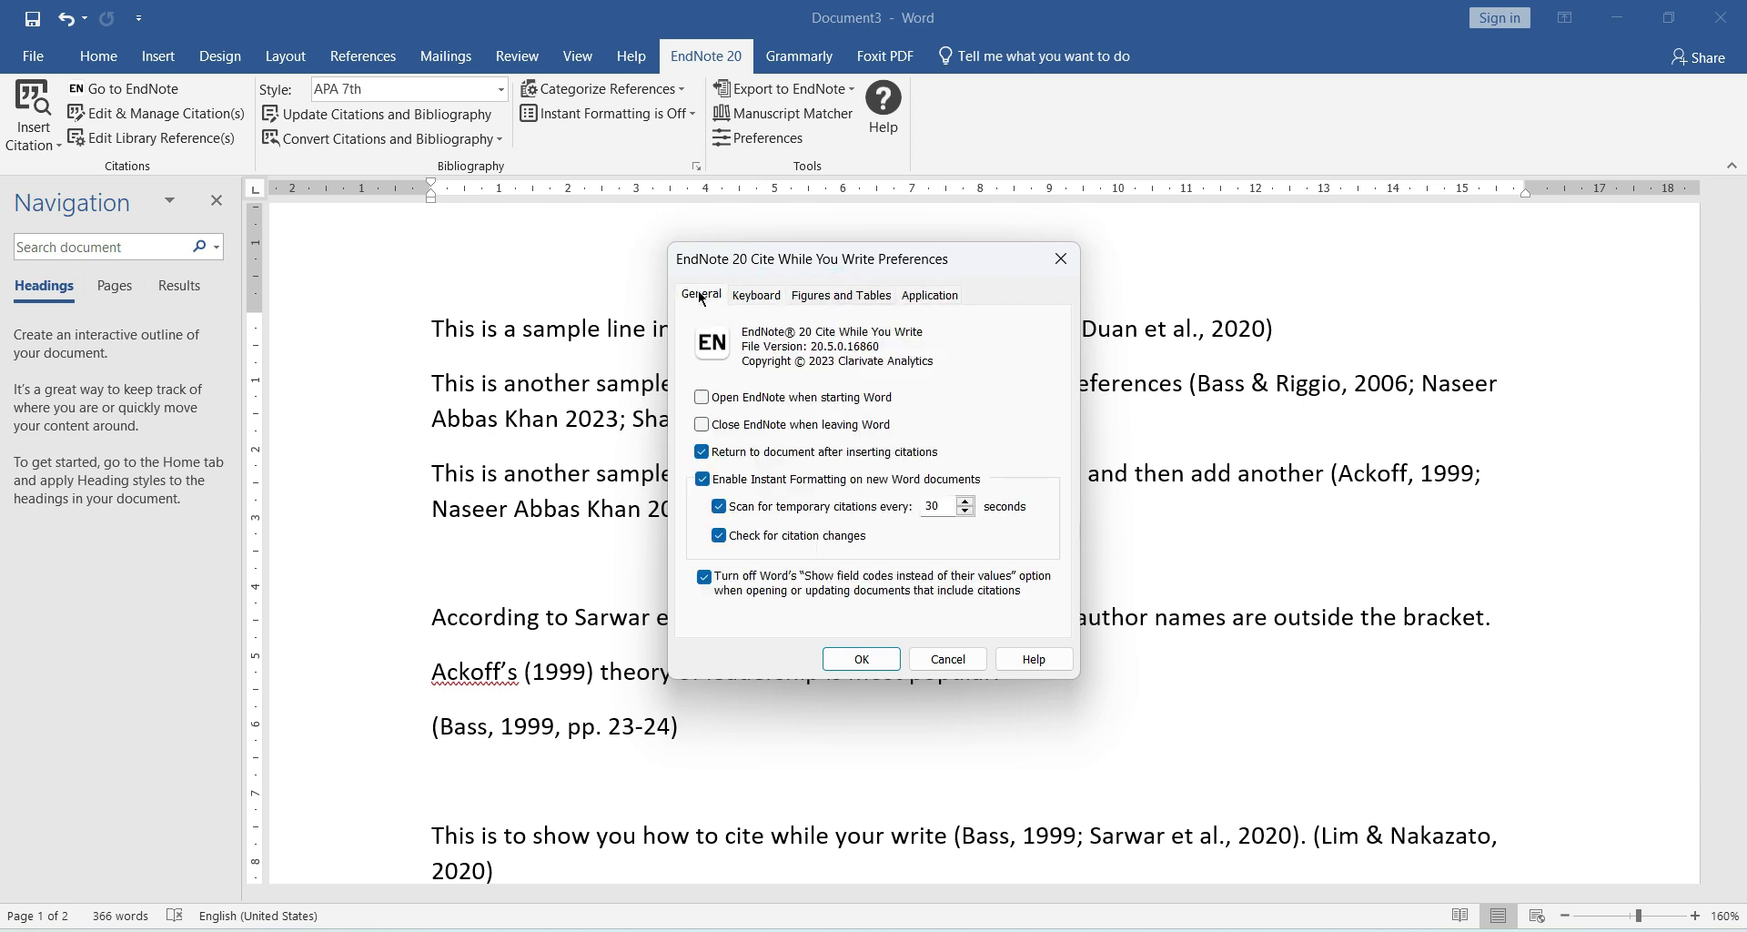
key("Escape")
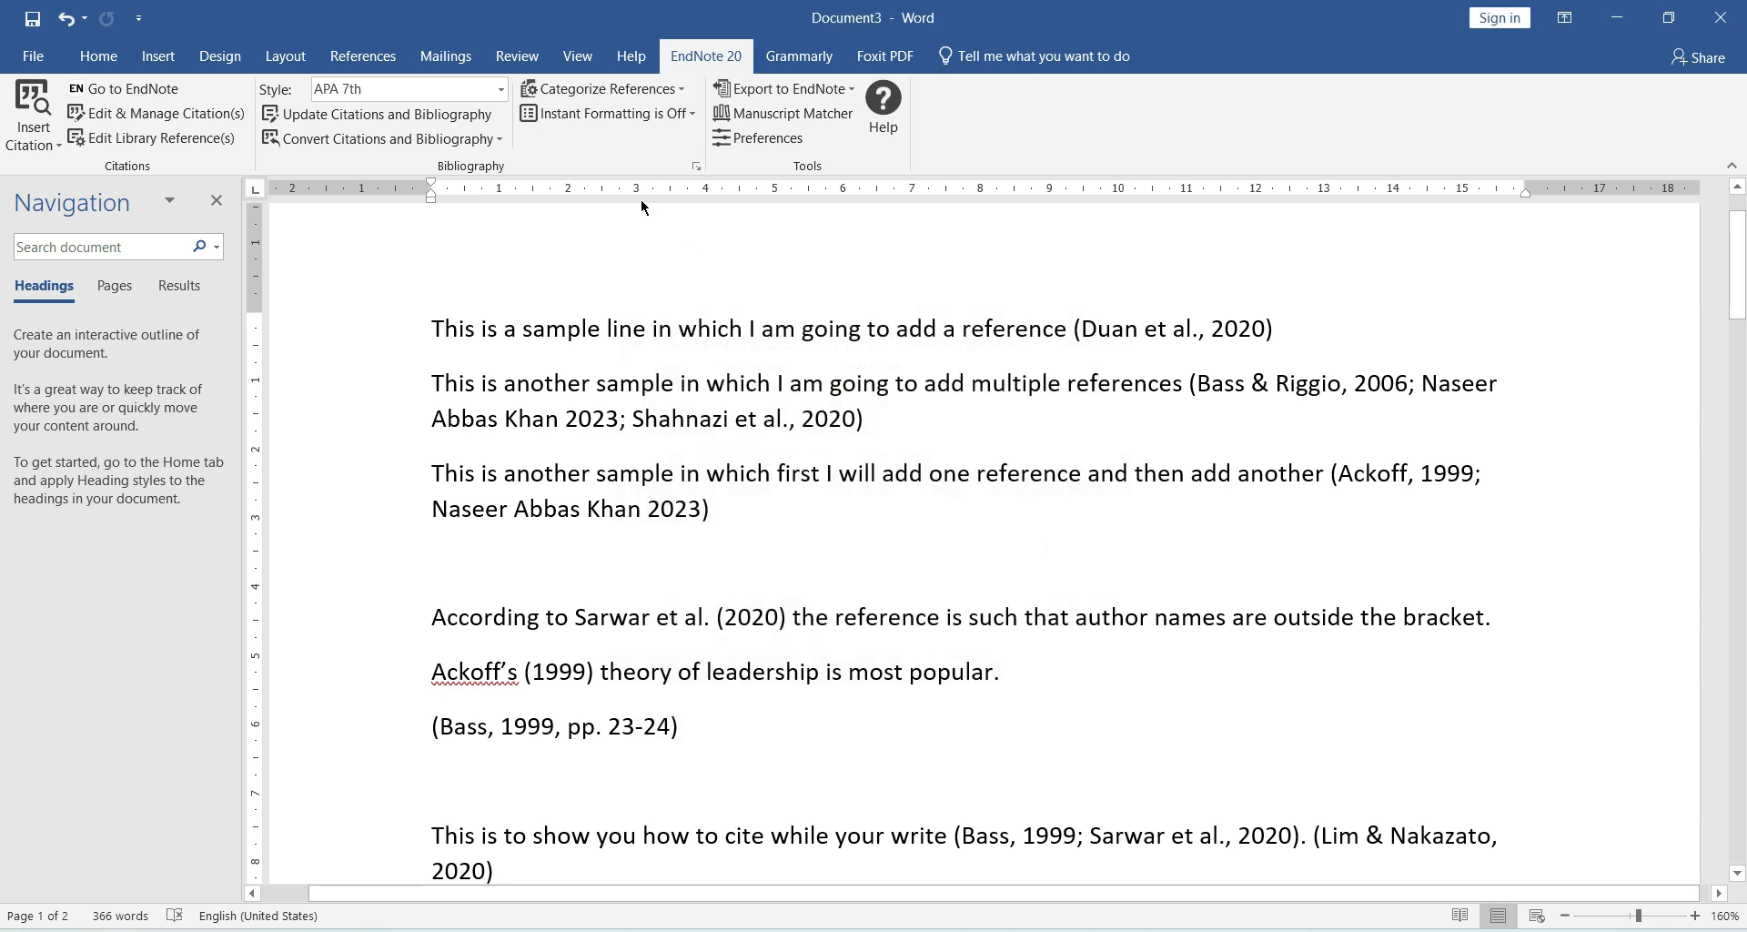
Step: Convert the citations and bibliography to plain text, first saving the original as "This is a sample line in which I am going to add a reference.docx" in Documents
left_click(420, 139)
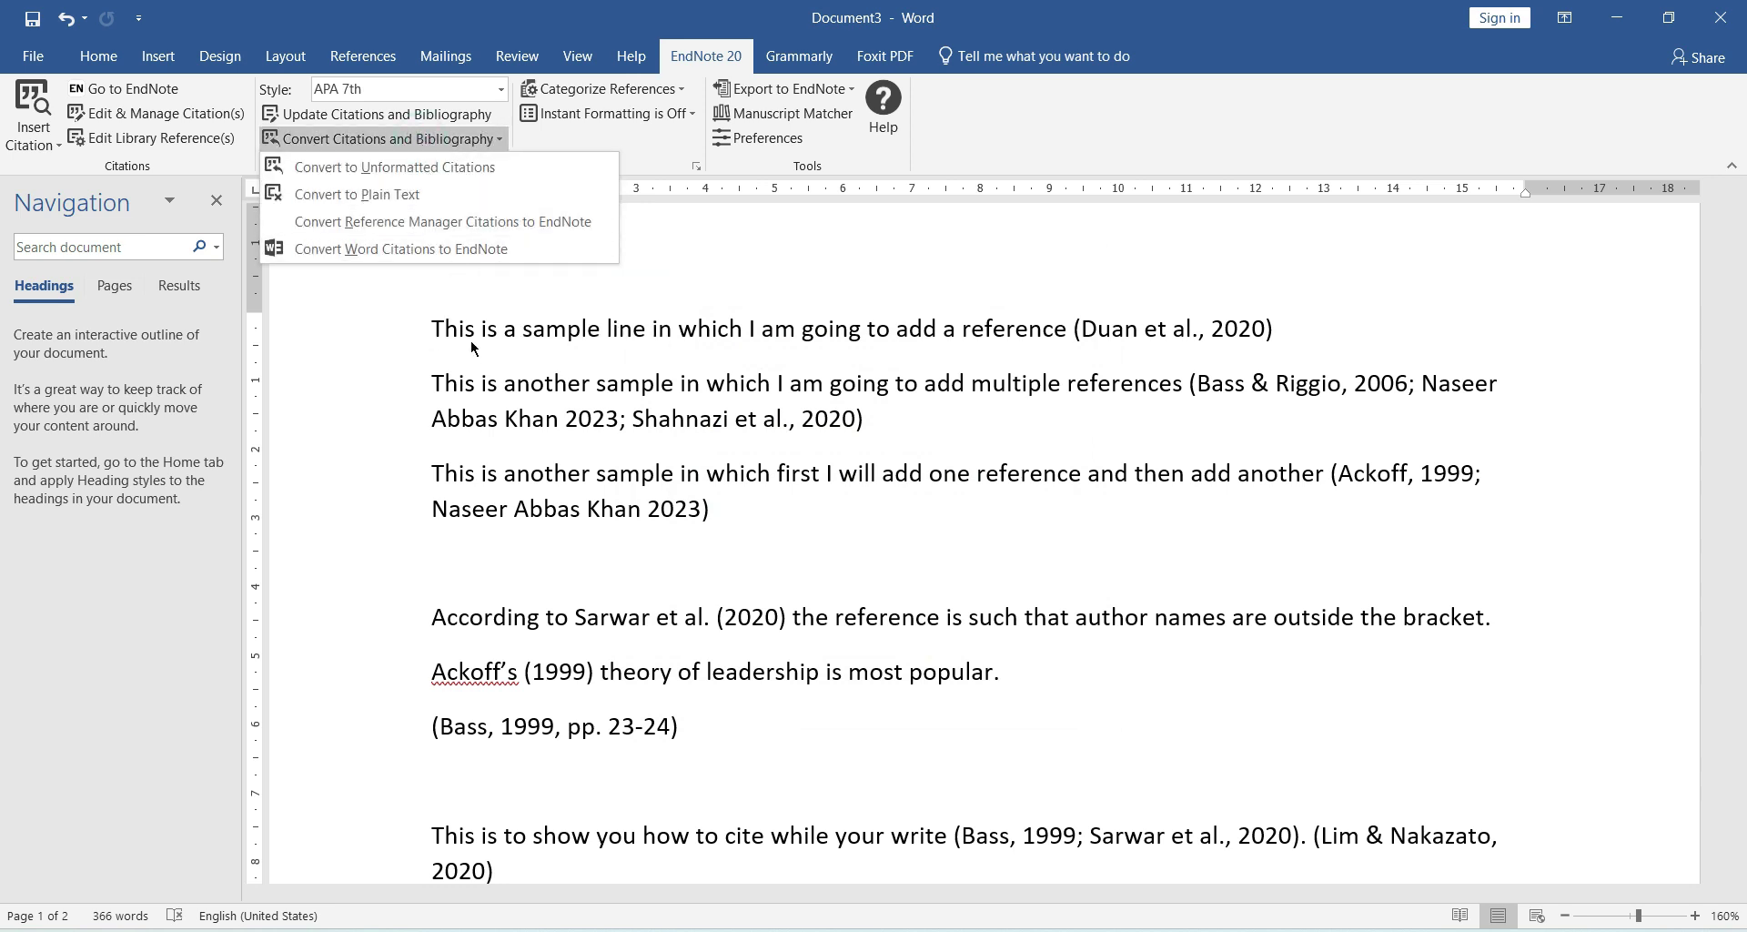
left_click(421, 195)
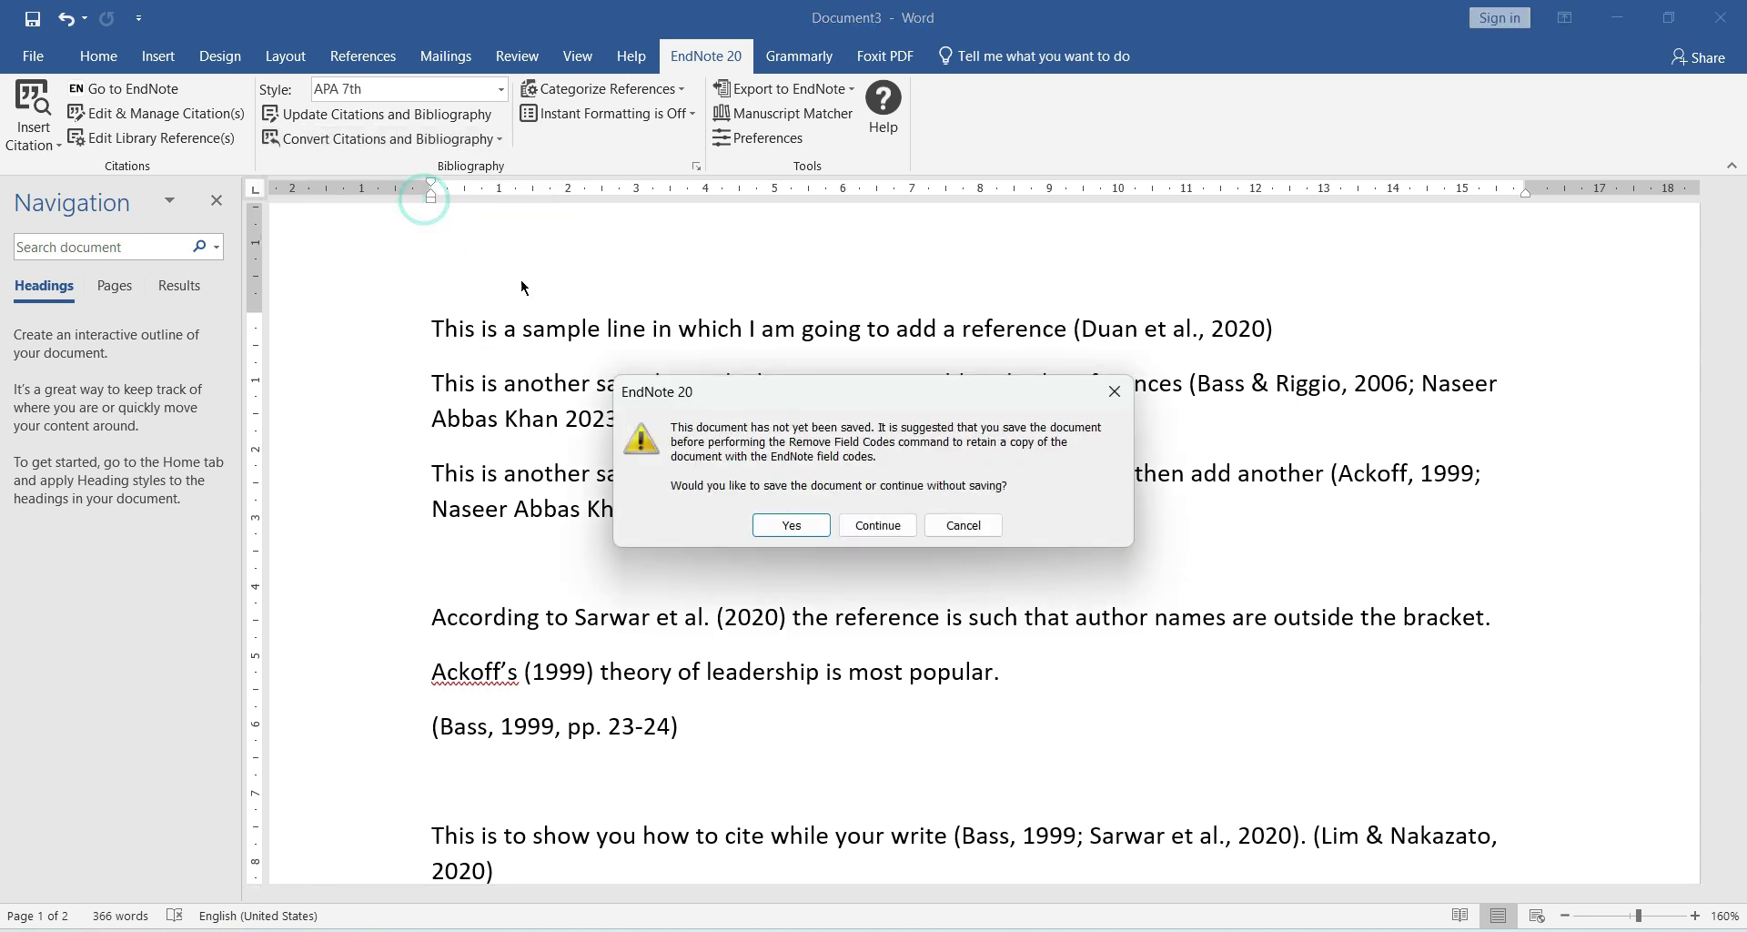
left_click(787, 526)
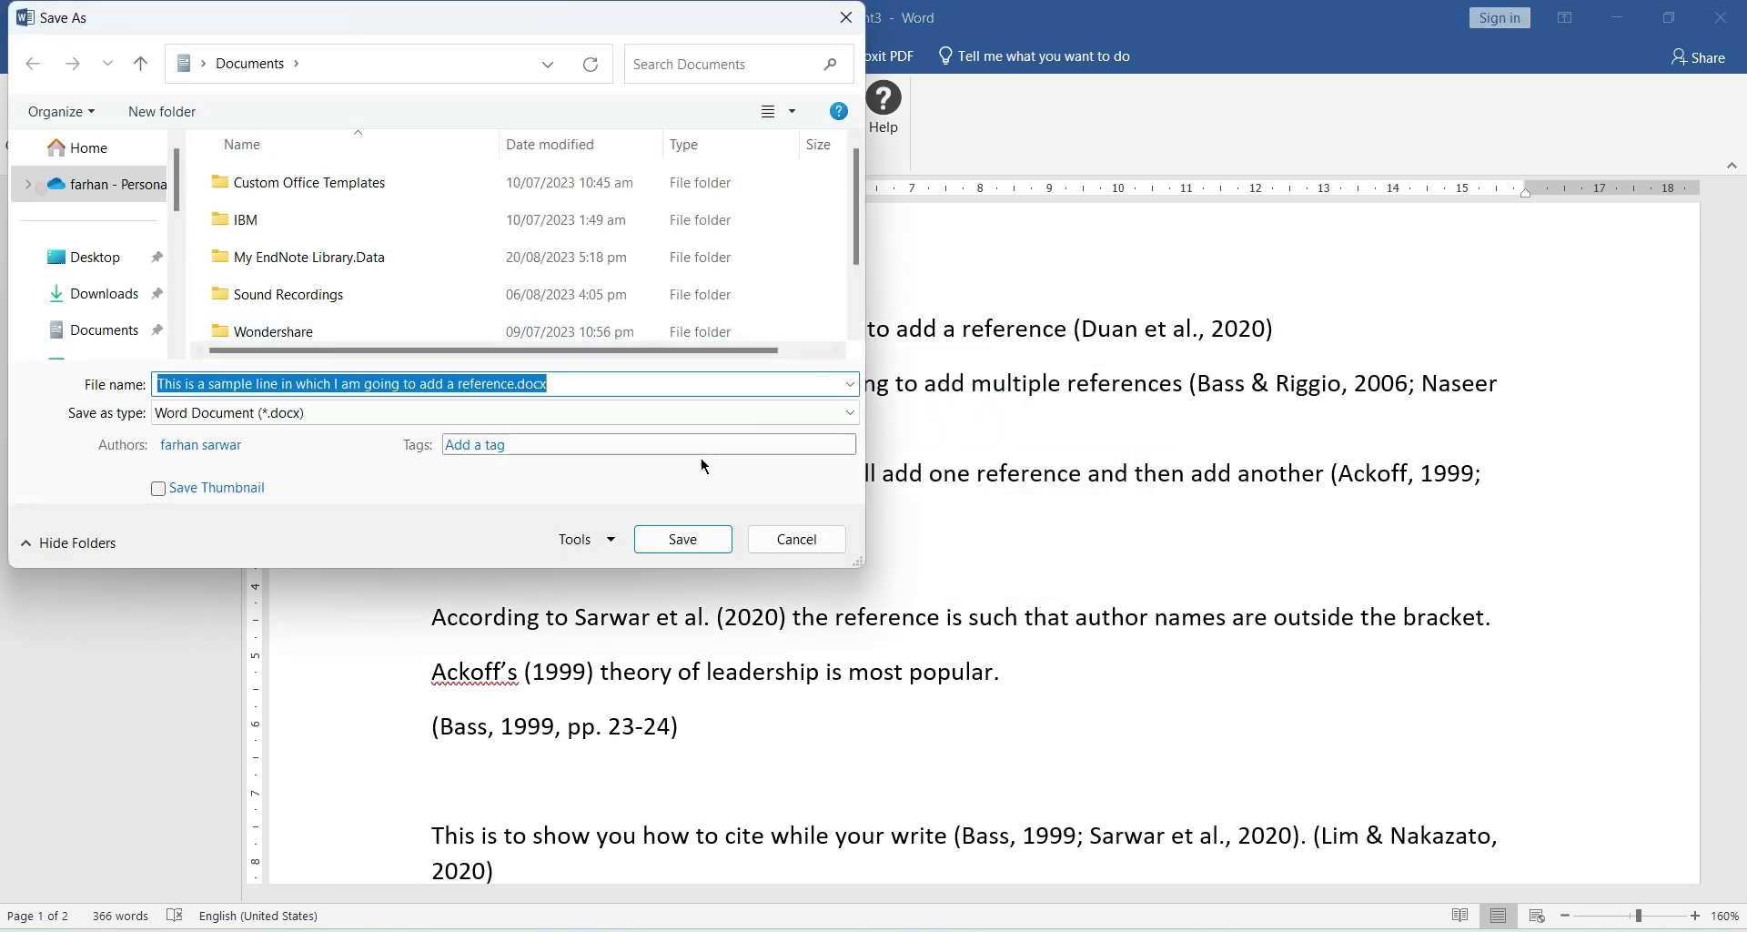
left_click(703, 537)
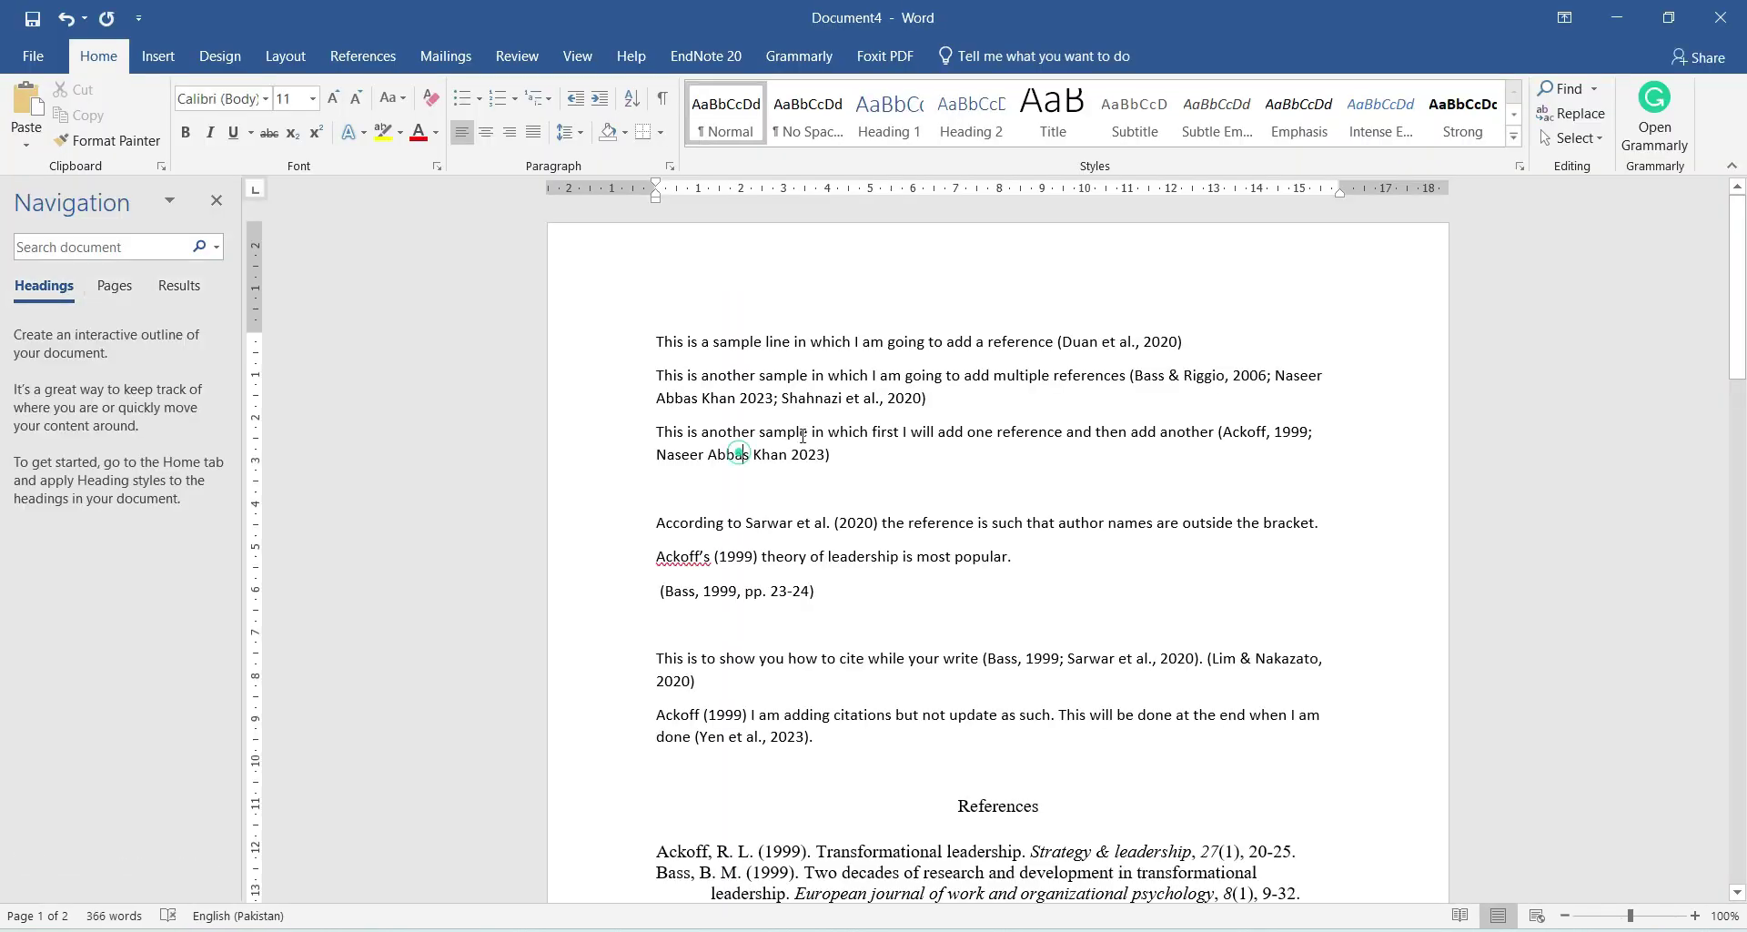
Step: Check in the plain-text copy whether the in-text citations and reference list still contain EndNote field codes
left_click(1111, 374)
left_click(946, 805)
left_click(754, 732)
left_click_drag(860, 522, 749, 598)
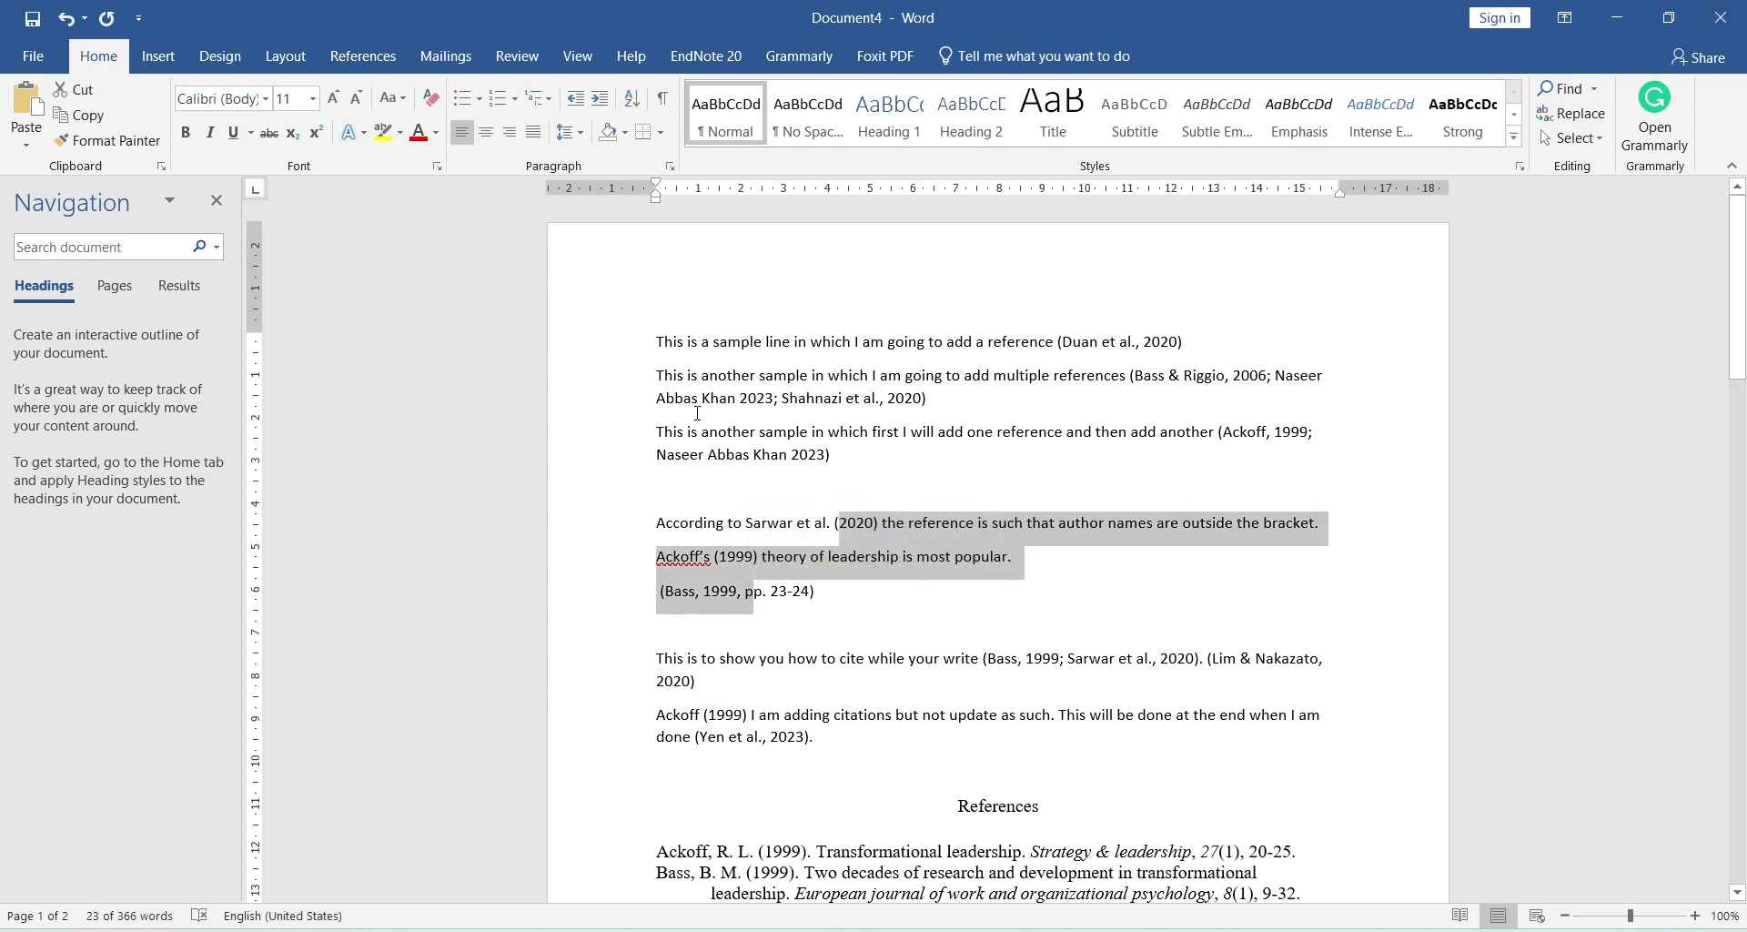
scroll(697, 413, "up", 5, "ctrl")
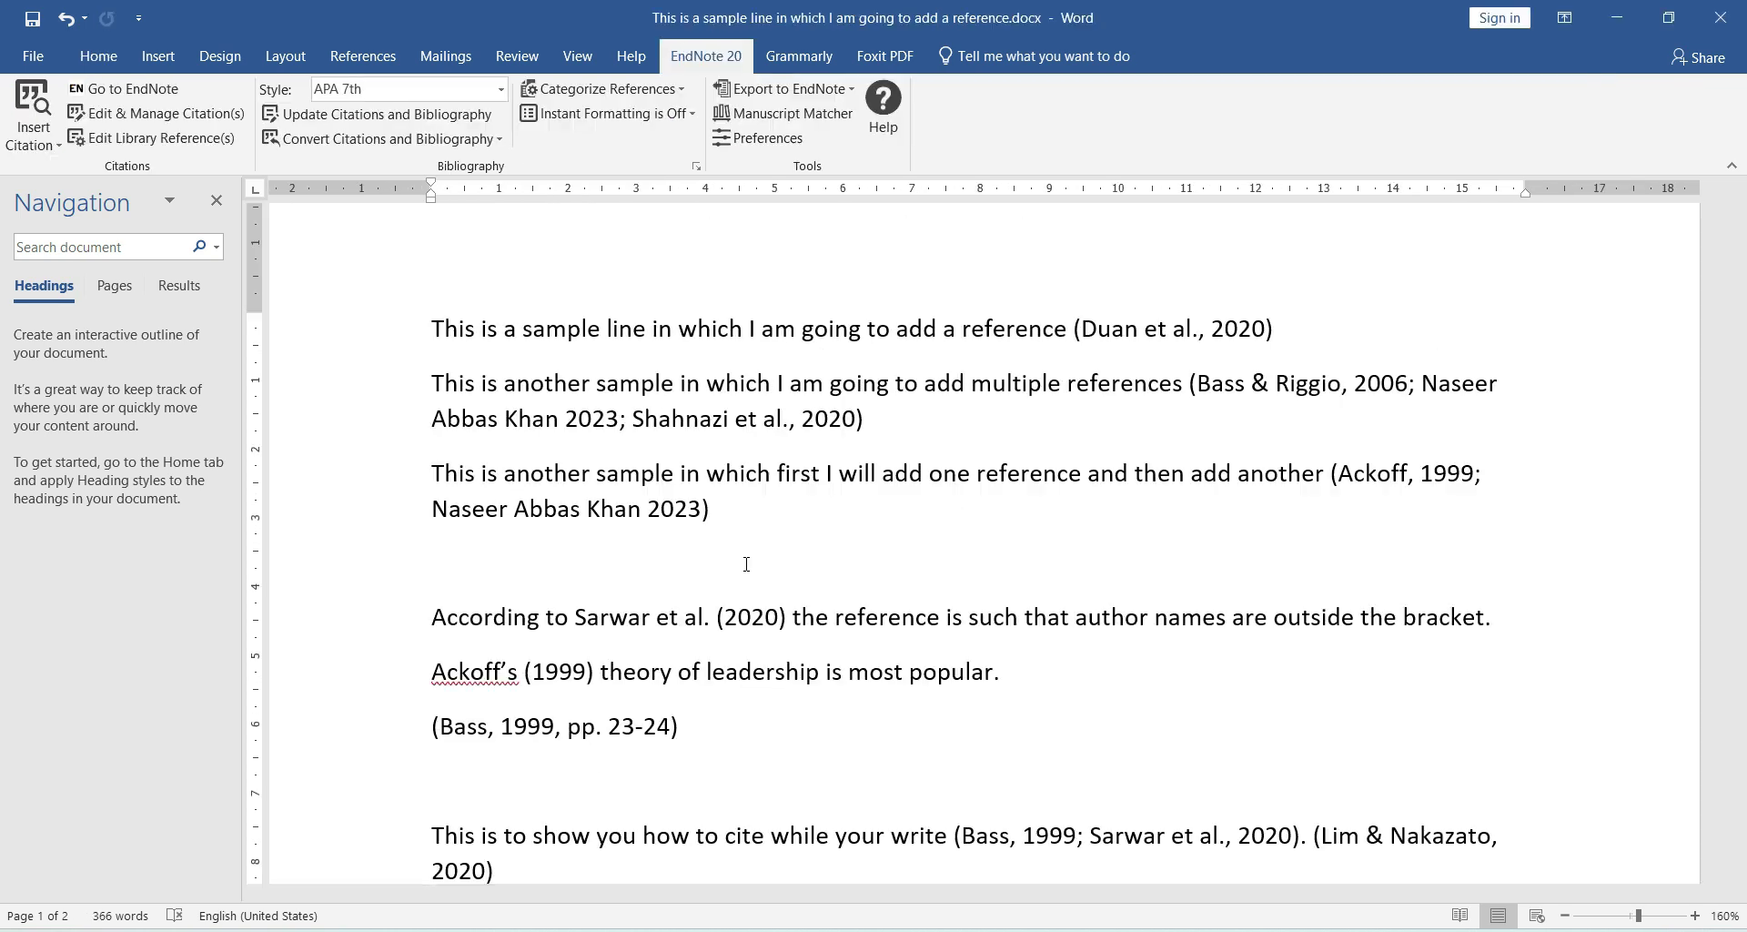
Step: Switch to the saved original document and check its in-text citations for field codes, then review its reference list
left_click(631, 511)
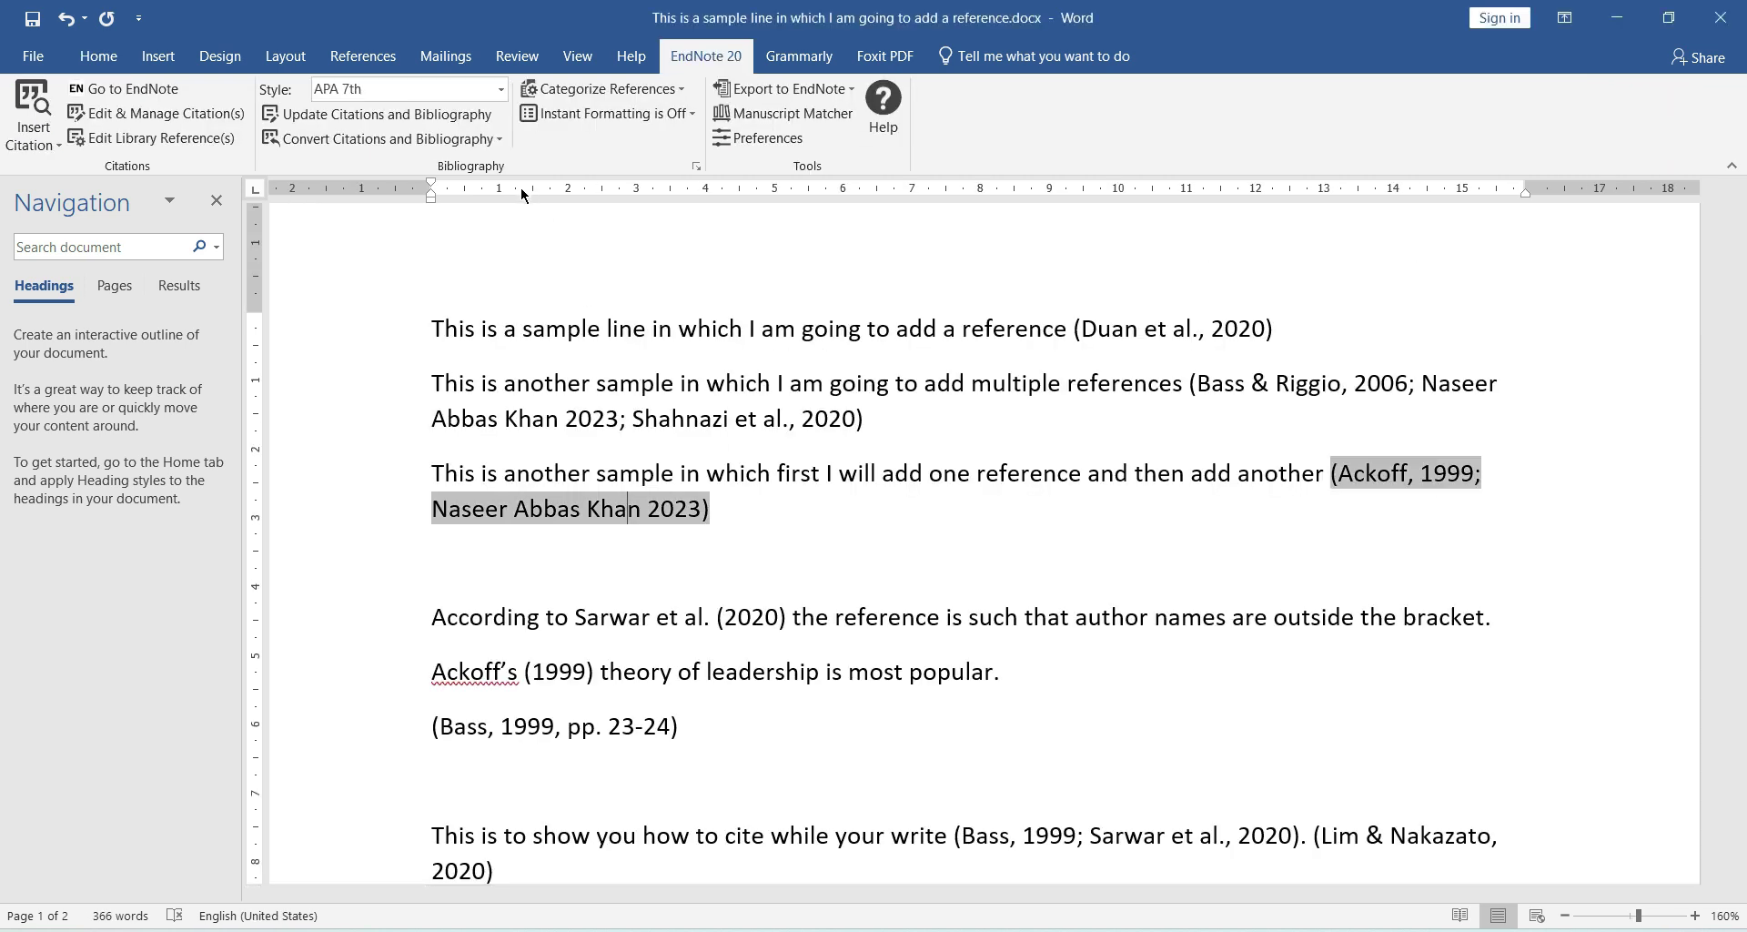
left_click(885, 394)
left_click(795, 414)
left_click(624, 517)
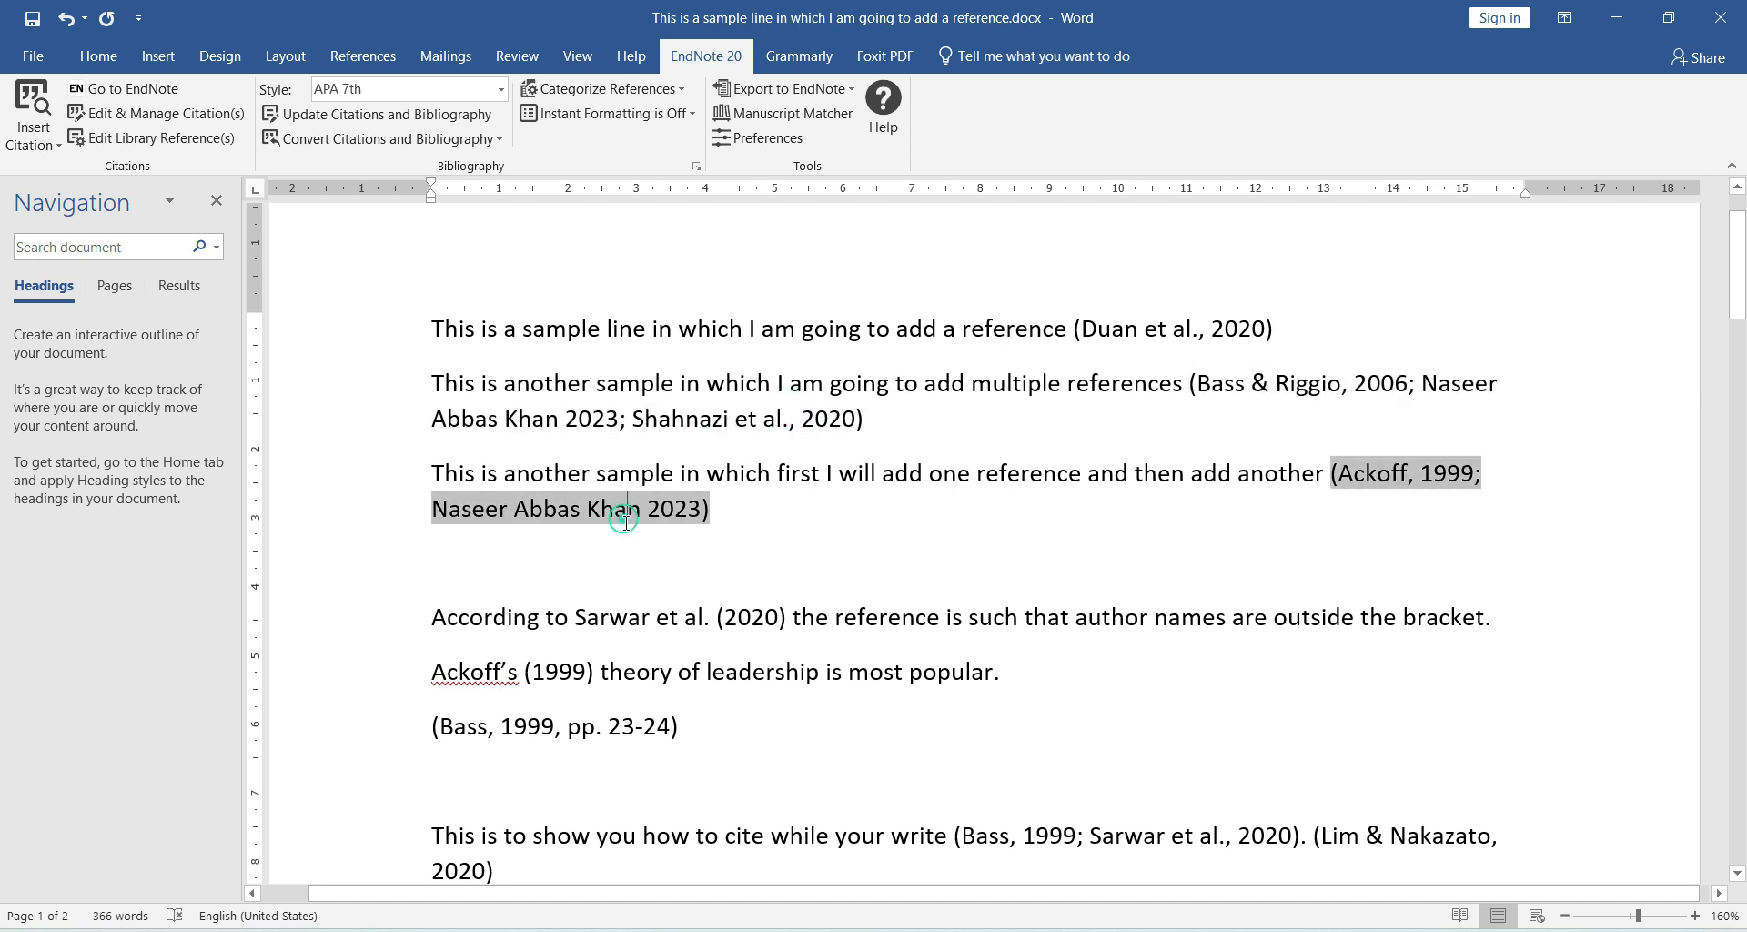
scroll(732, 671, "down", 3)
scroll(733, 672, "down", 3)
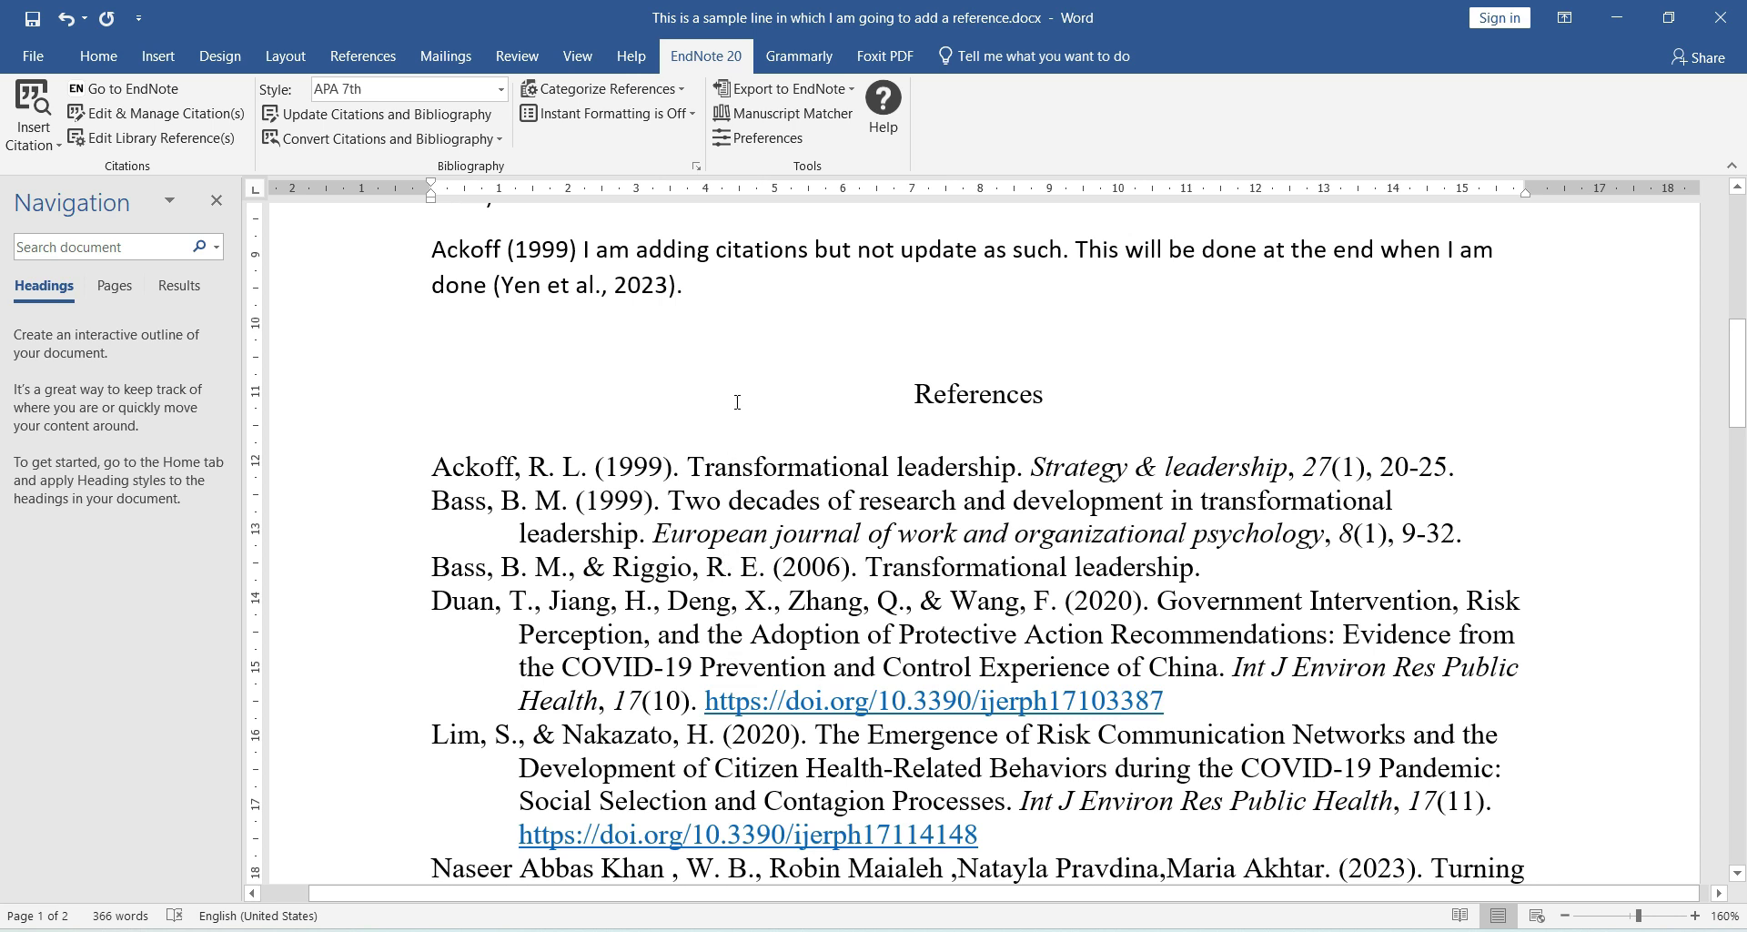
scroll(737, 403, "down", 7)
scroll(737, 402, "up", 4)
scroll(736, 402, "up", 12)
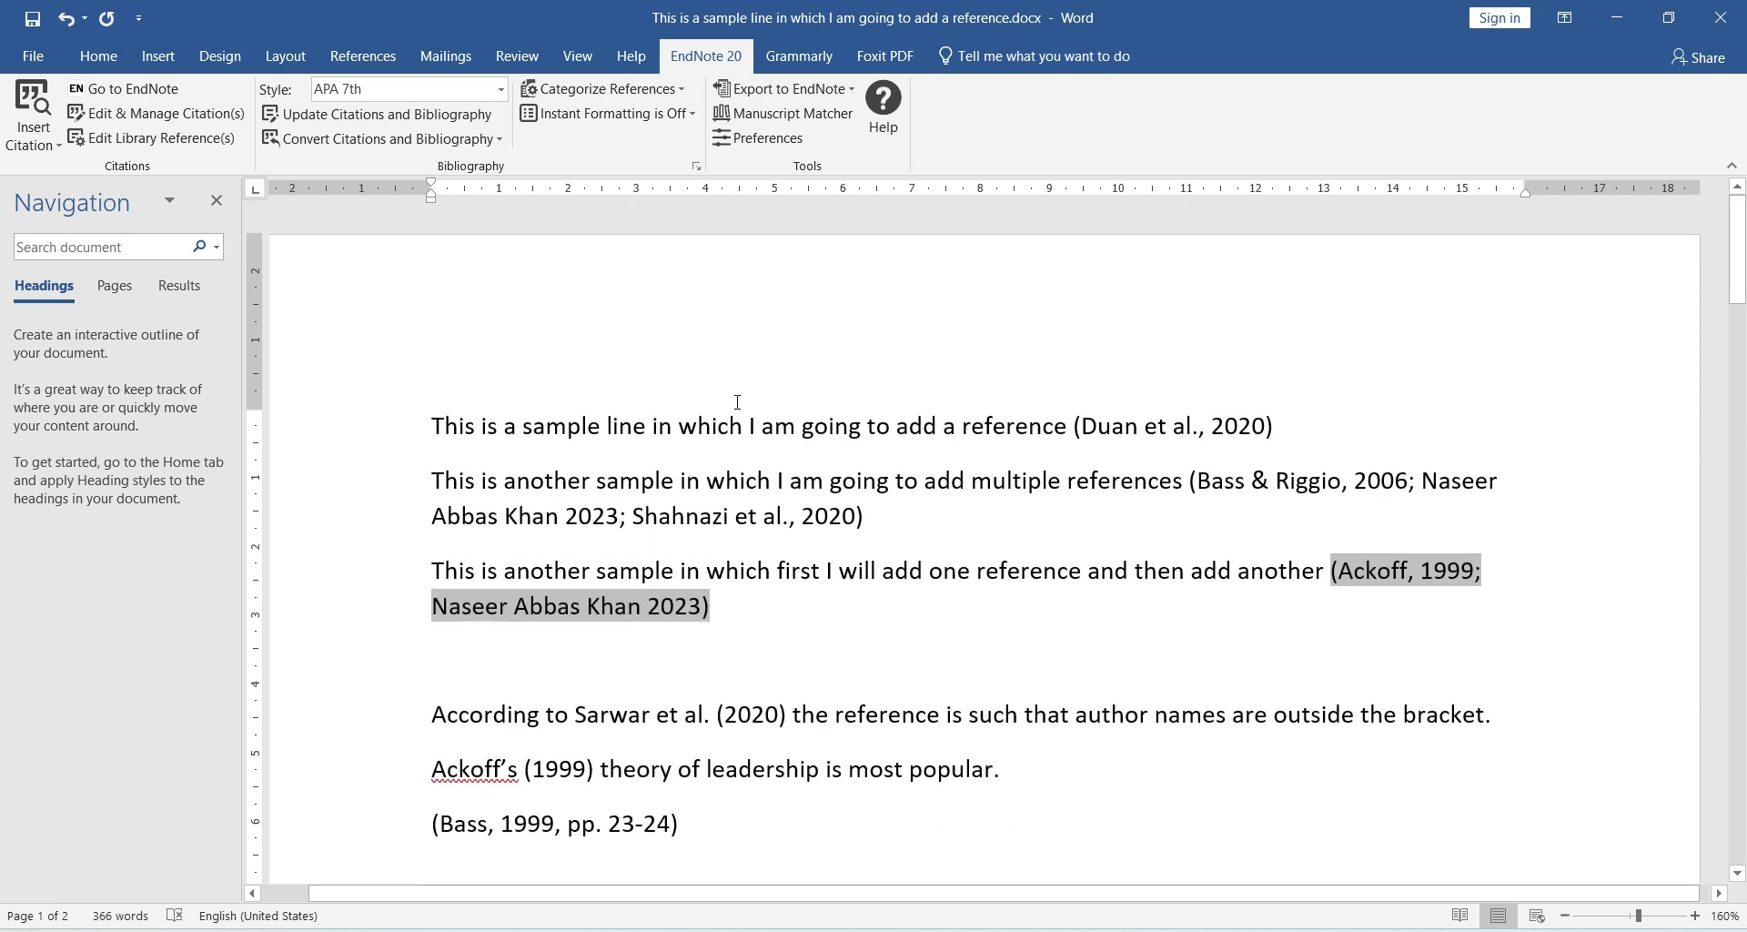
scroll(737, 402, "down", 4)
scroll(737, 402, "up", 4)
scroll(737, 402, "down", 4)
scroll(737, 402, "up", 4)
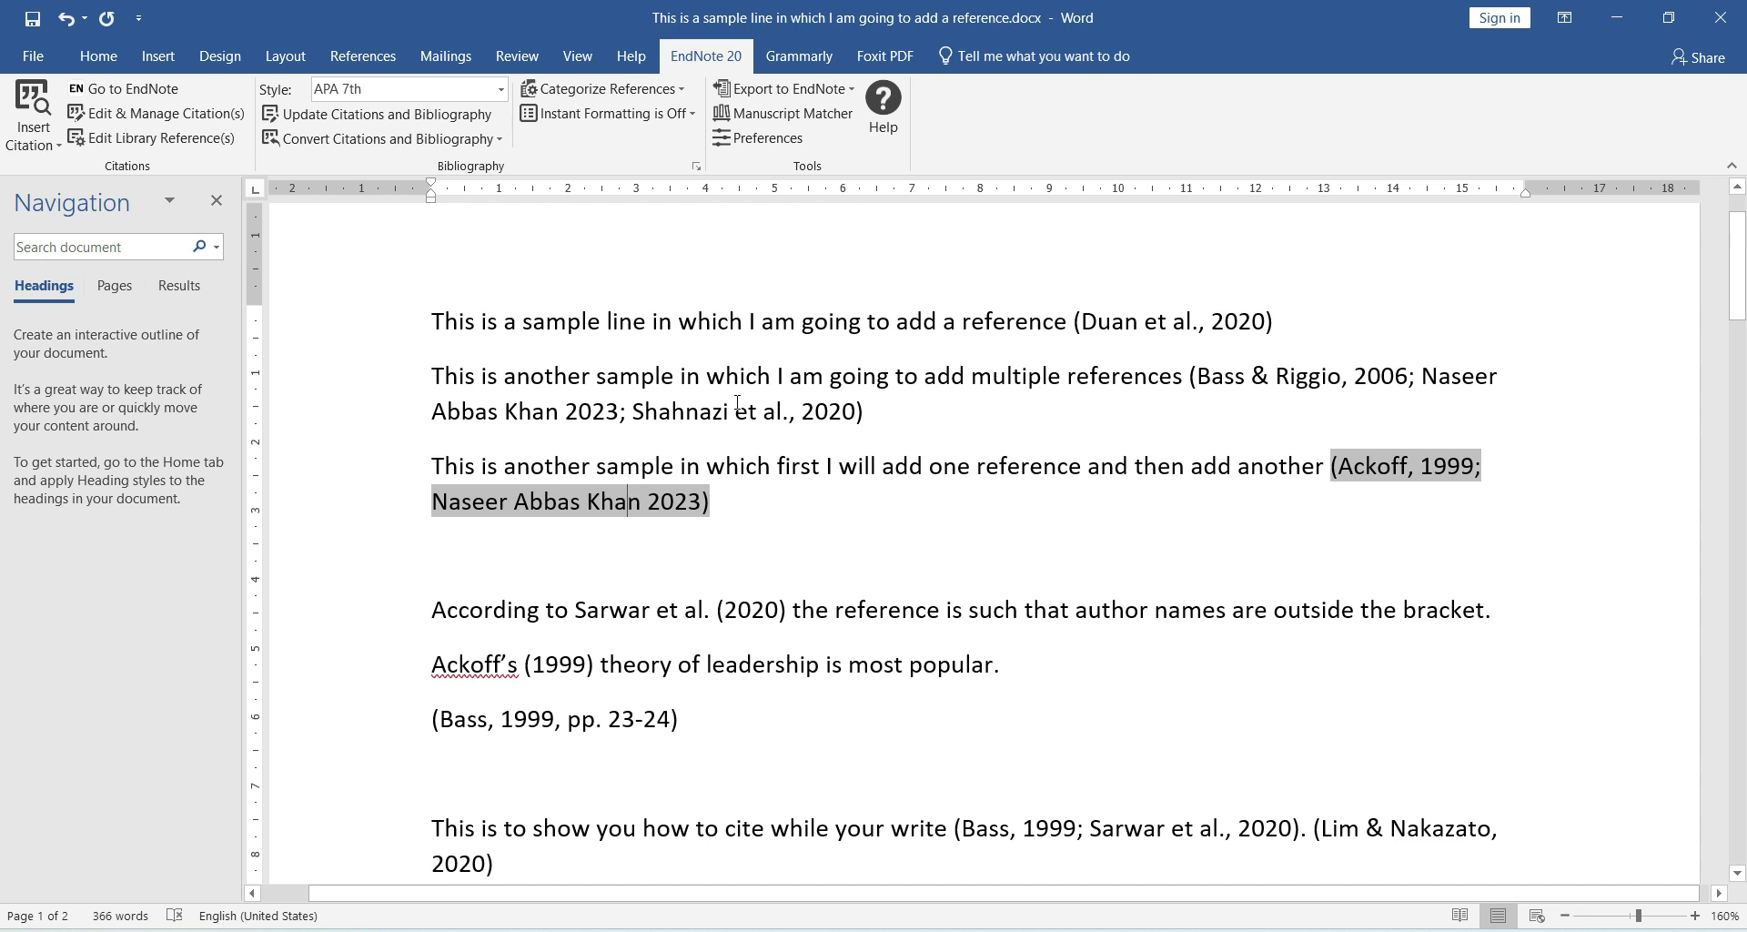
scroll(737, 402, "down", 4)
scroll(737, 402, "up", 5)
scroll(737, 402, "up", 1)
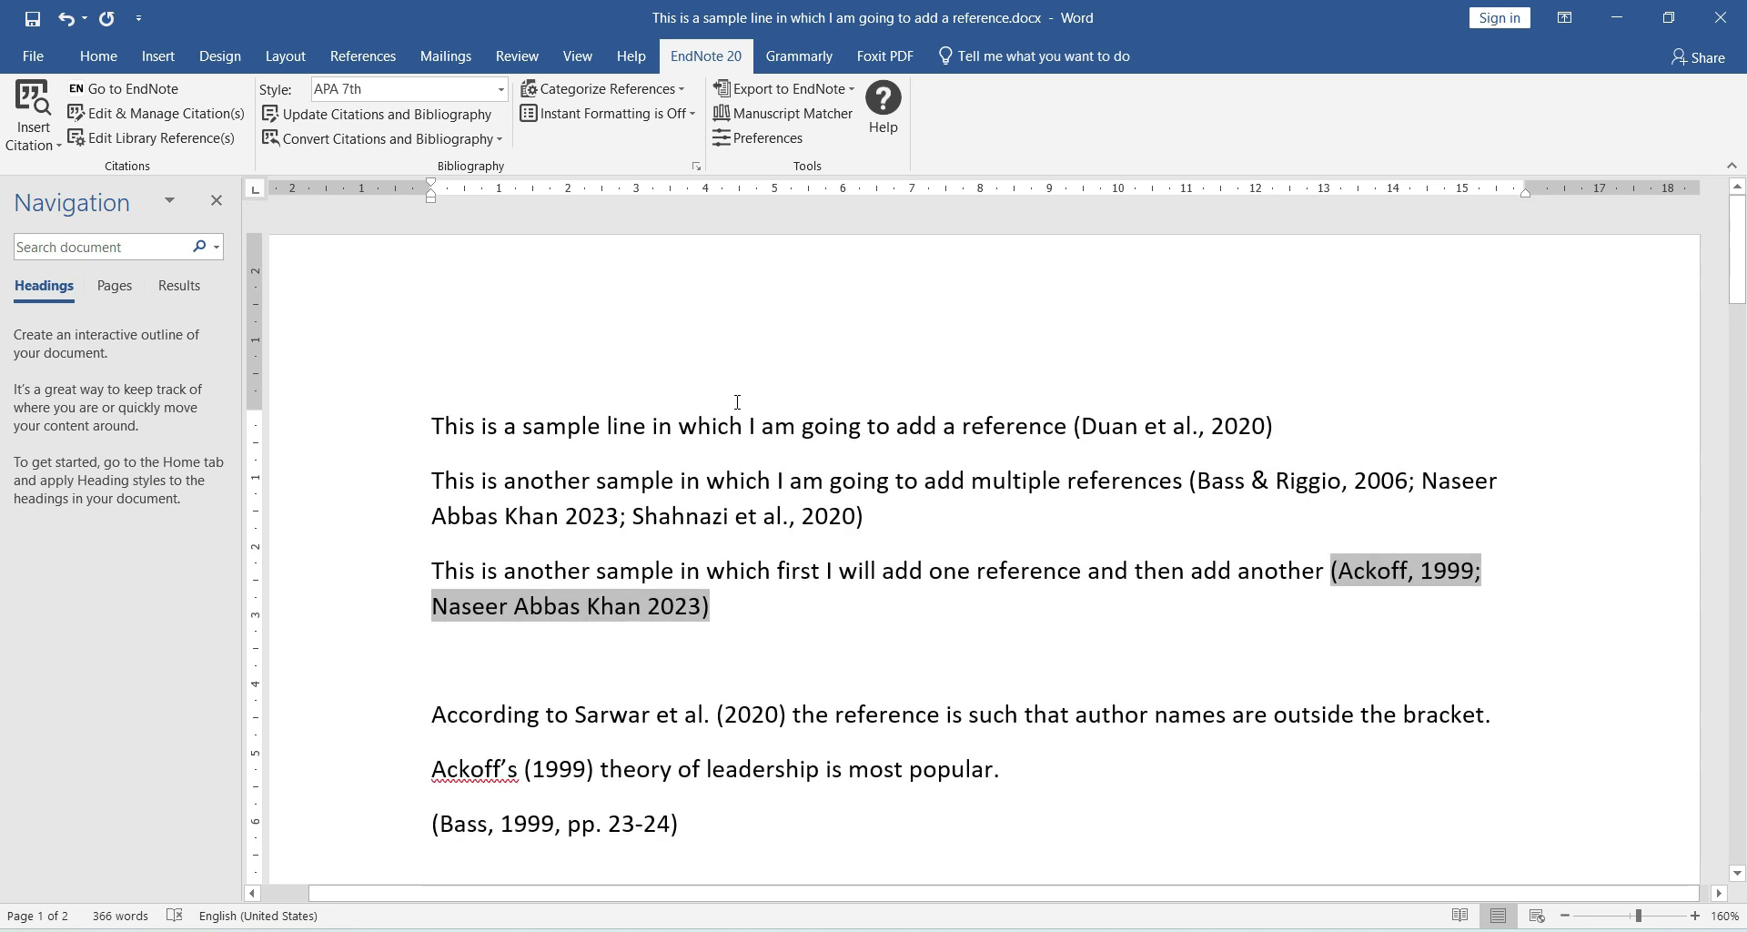
scroll(737, 402, "down", 3)
scroll(737, 402, "up", 3)
scroll(737, 402, "down", 2)
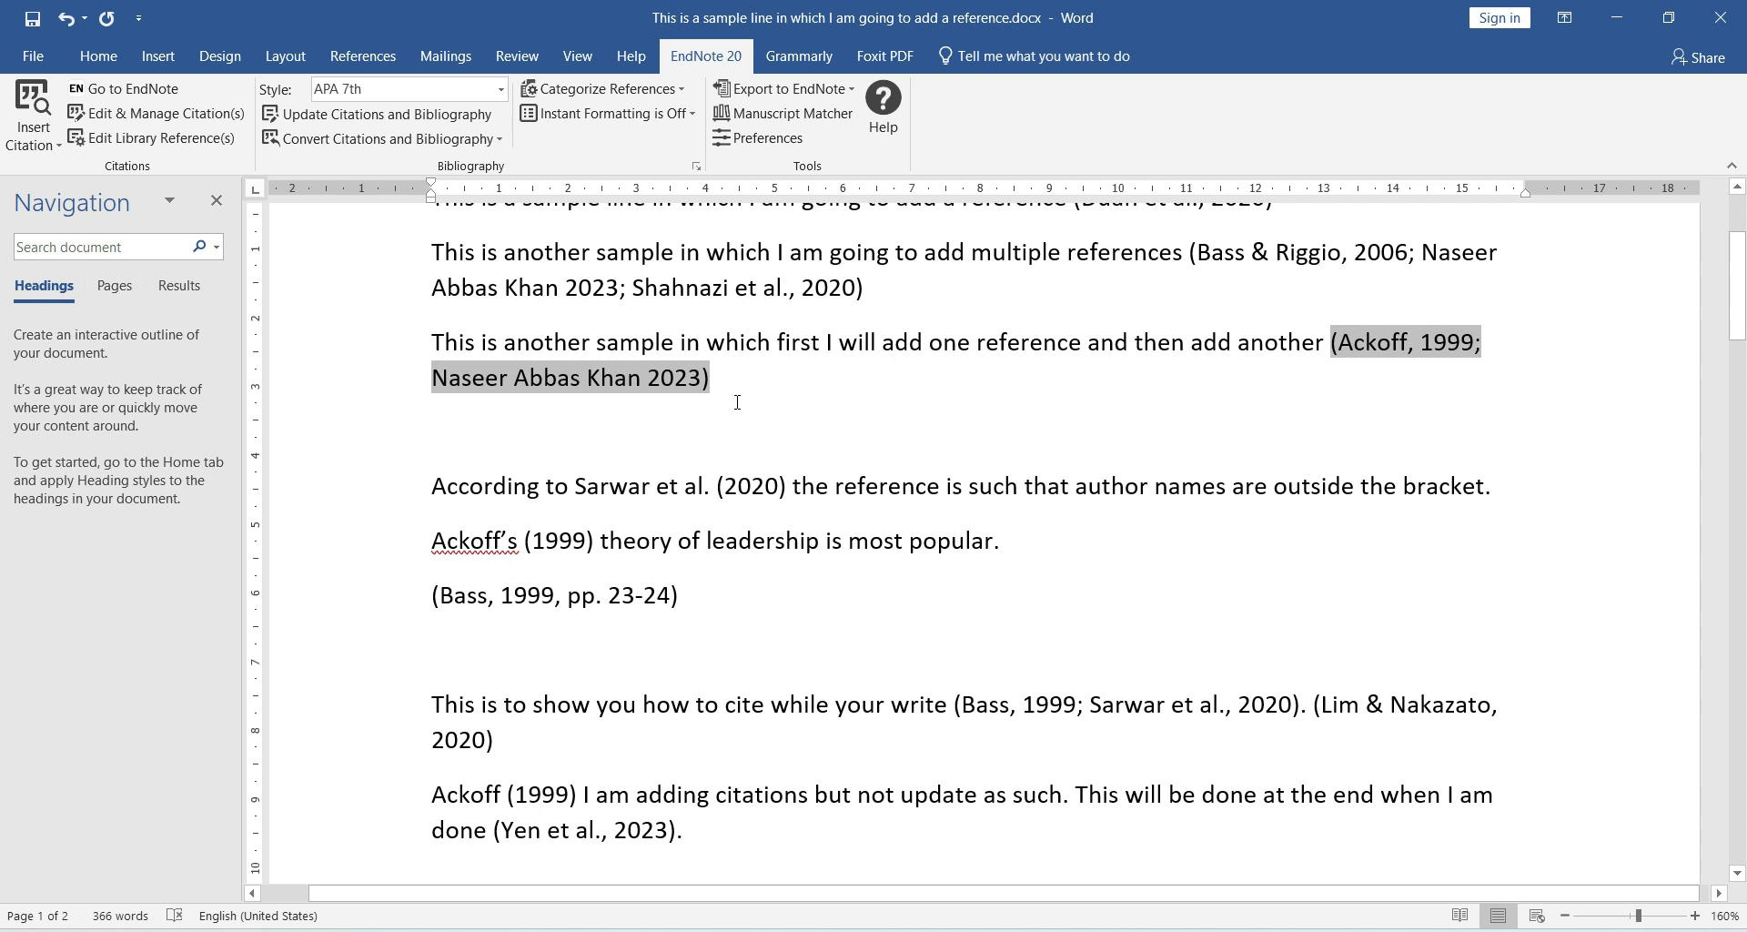
scroll(737, 402, "up", 2)
scroll(737, 402, "down", 3)
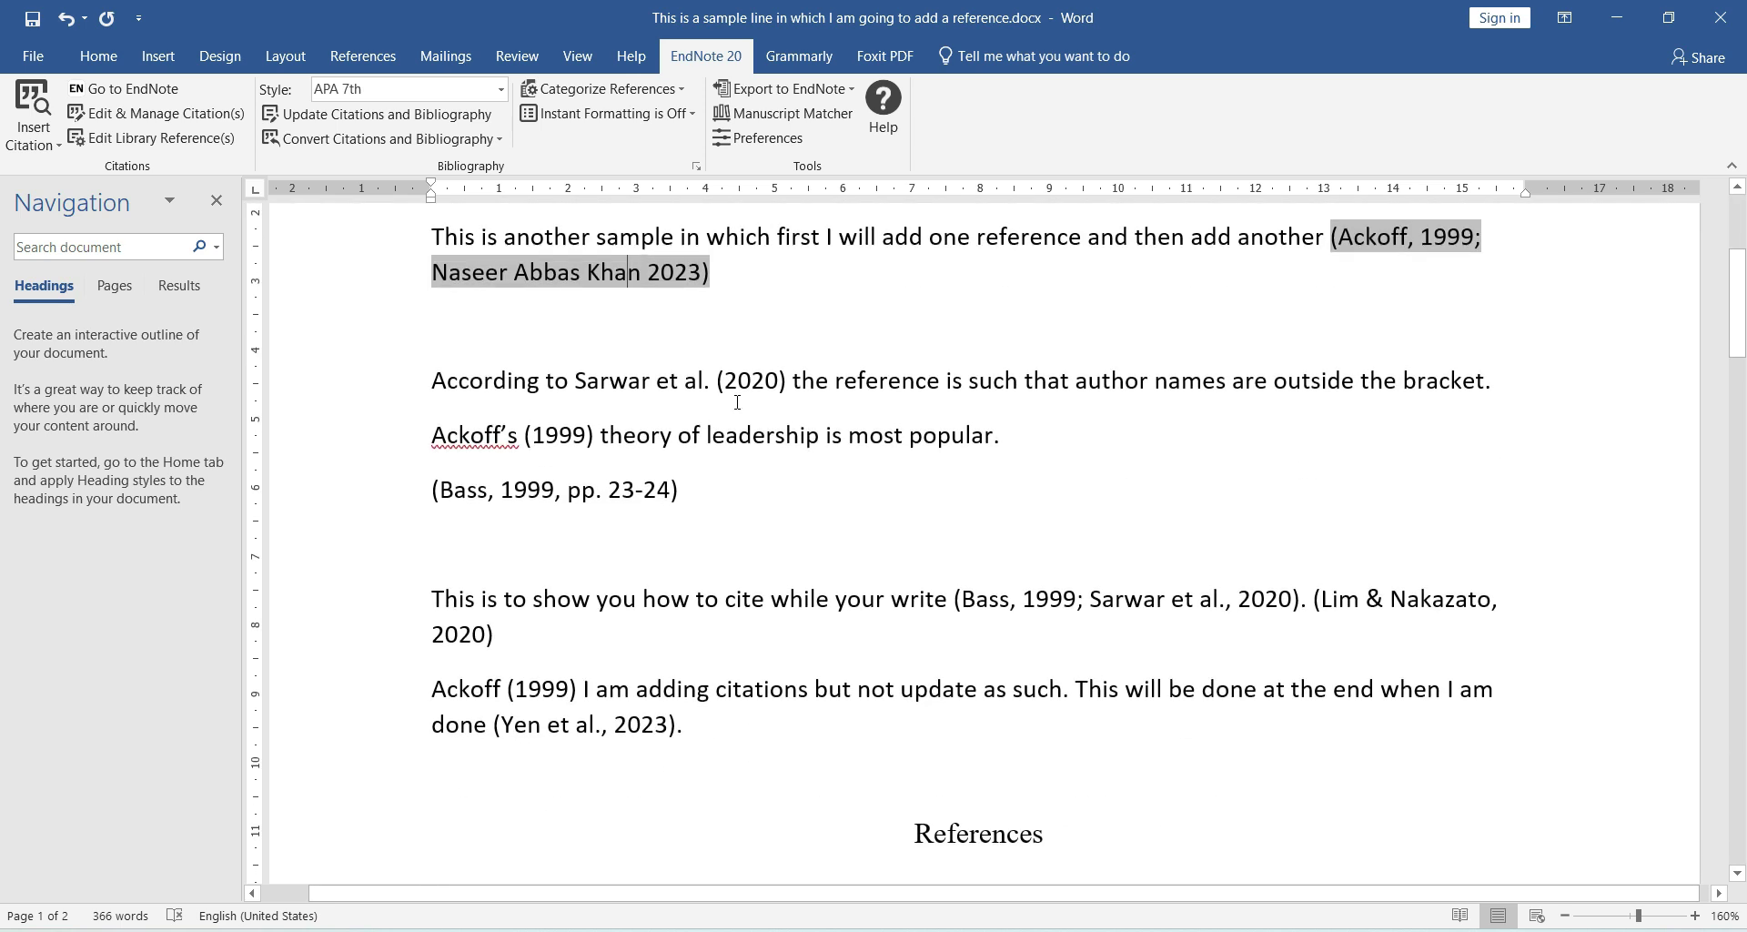
scroll(737, 402, "up", 2)
scroll(737, 402, "down", 3)
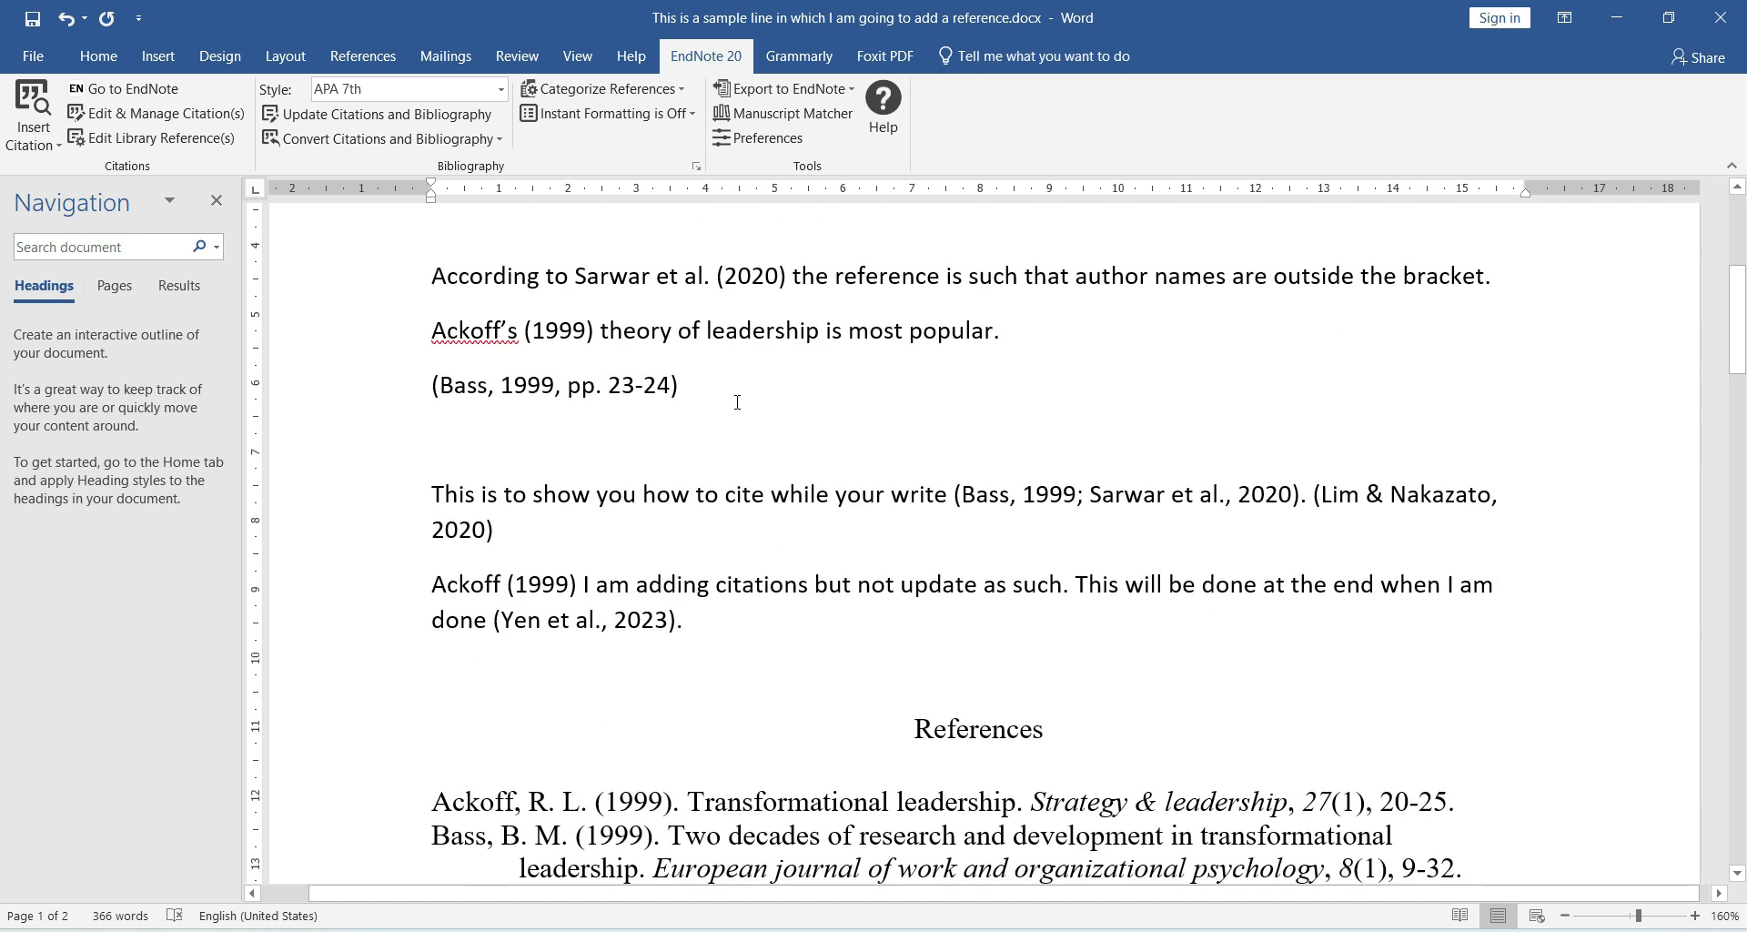
scroll(737, 402, "up", 3)
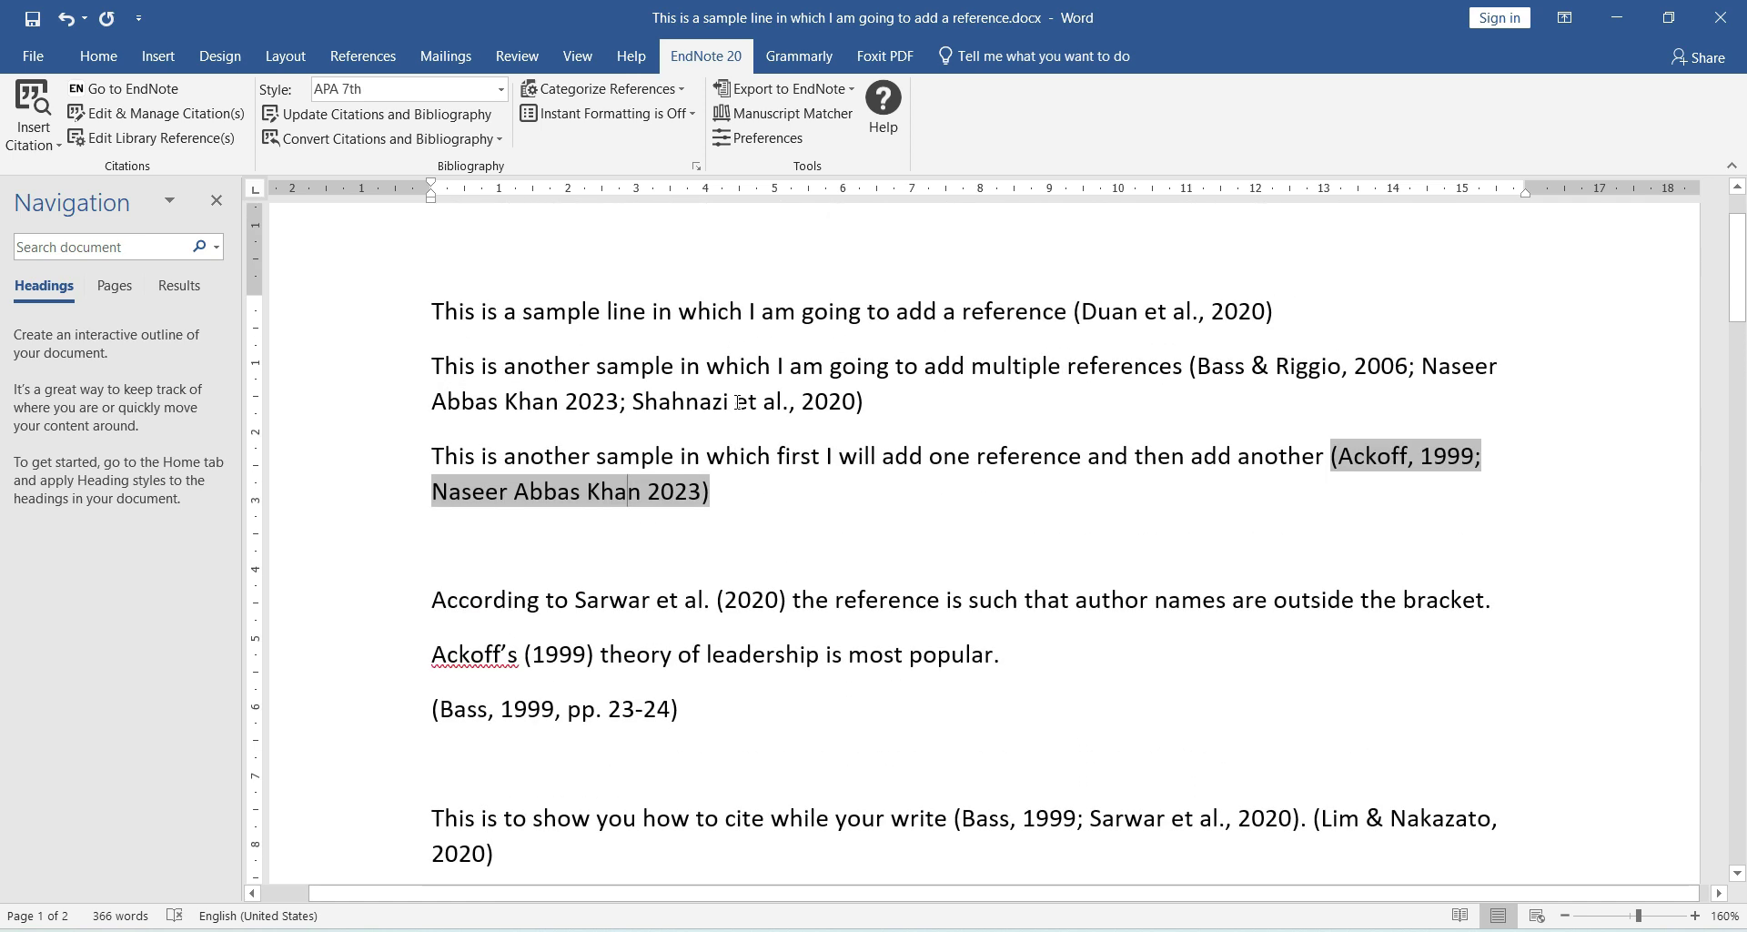